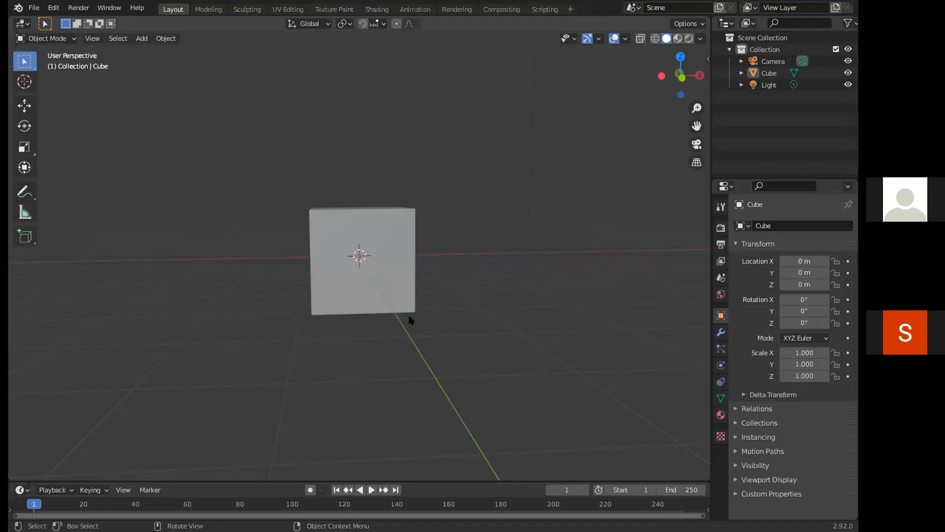
# Step: Add a second cube mesh at the world origin and clear the selection
pyautogui.moveTo(443, 376); pyautogui.dragTo(436, 220, button='middle')
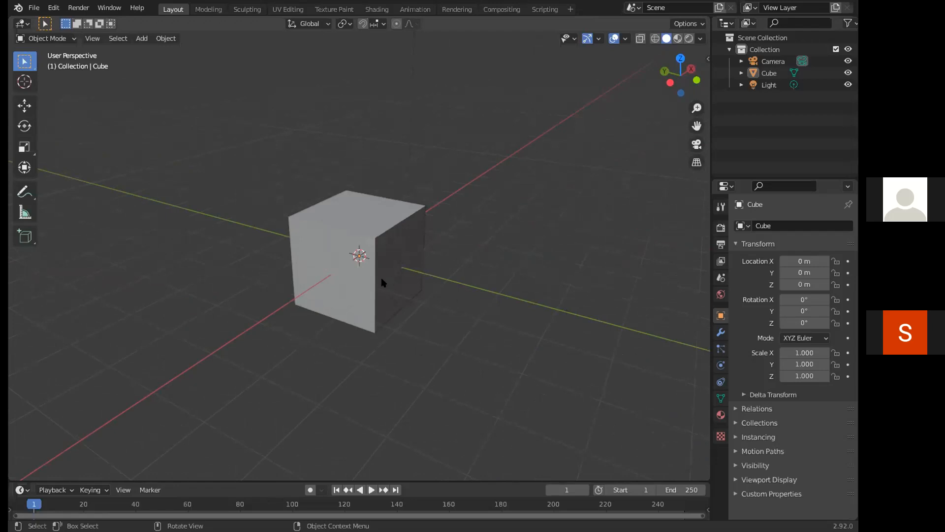
pyautogui.moveTo(382, 281)
pyautogui.mouseDown(button='middle')
pyautogui.moveTo(327, 217)
pyautogui.moveTo(352, 299)
pyautogui.moveTo(389, 297)
pyautogui.mouseUp(button='middle')
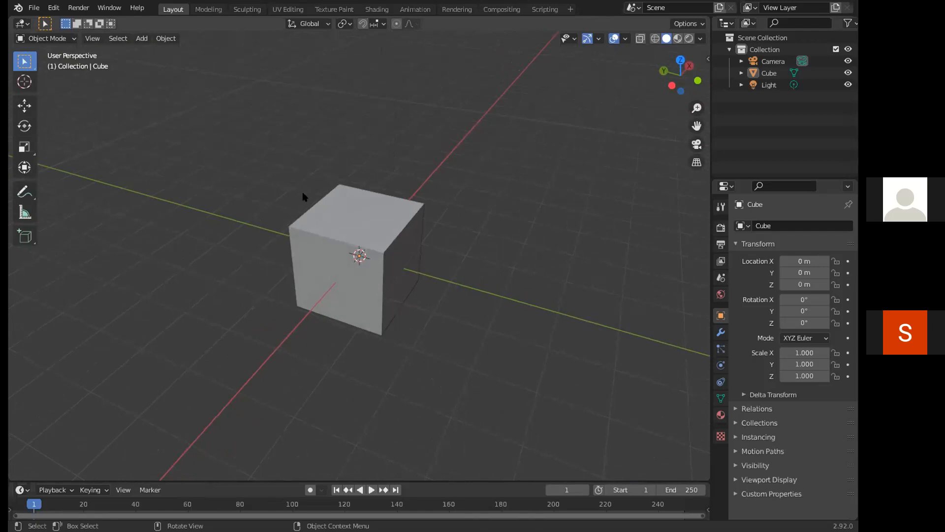
pyautogui.click(344, 214)
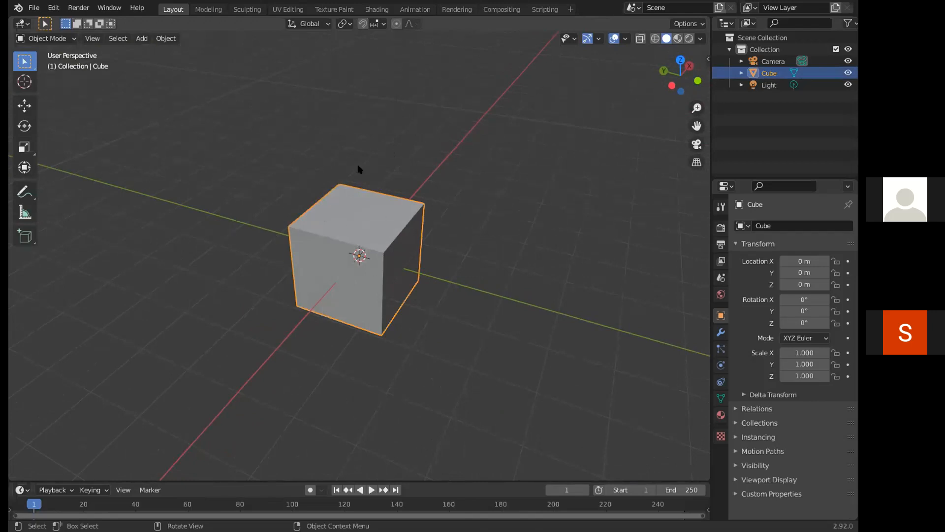
pyautogui.moveTo(404, 246); pyautogui.dragTo(437, 233, button='middle')
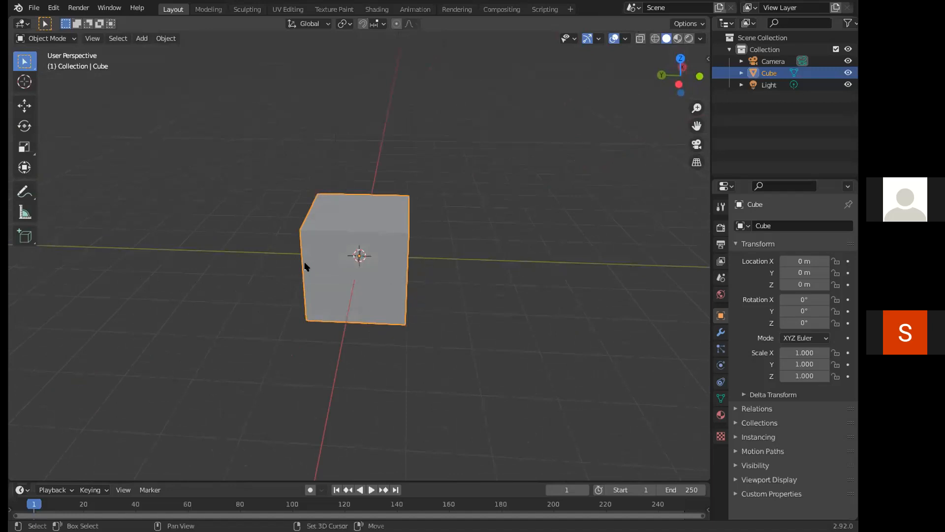
pyautogui.hotkey('shift', 'a')
pyautogui.moveTo(305, 264)
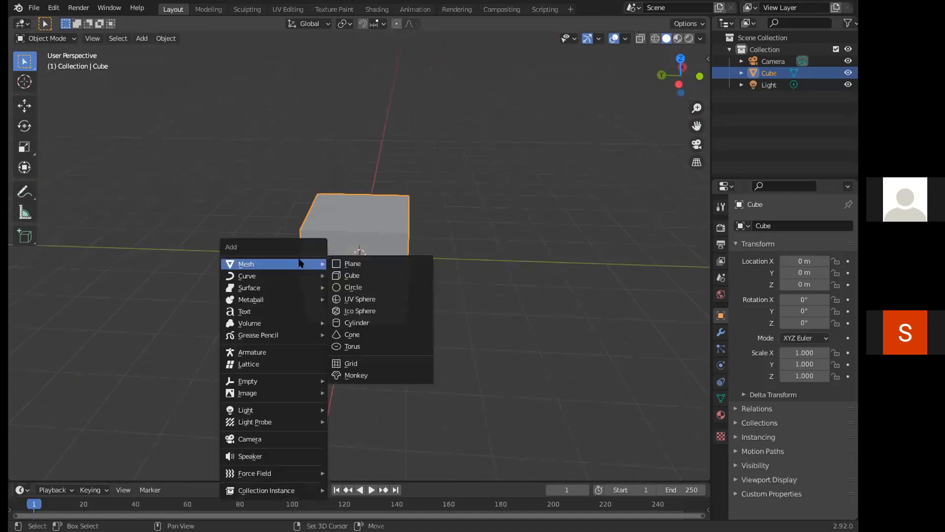
pyautogui.click(387, 276)
pyautogui.moveTo(373, 261); pyautogui.dragTo(416, 269)
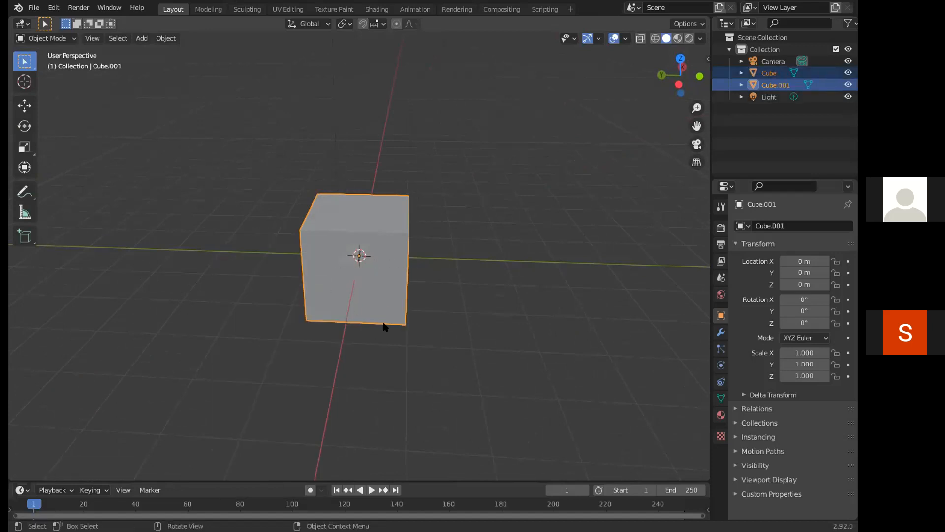
pyautogui.click(495, 238)
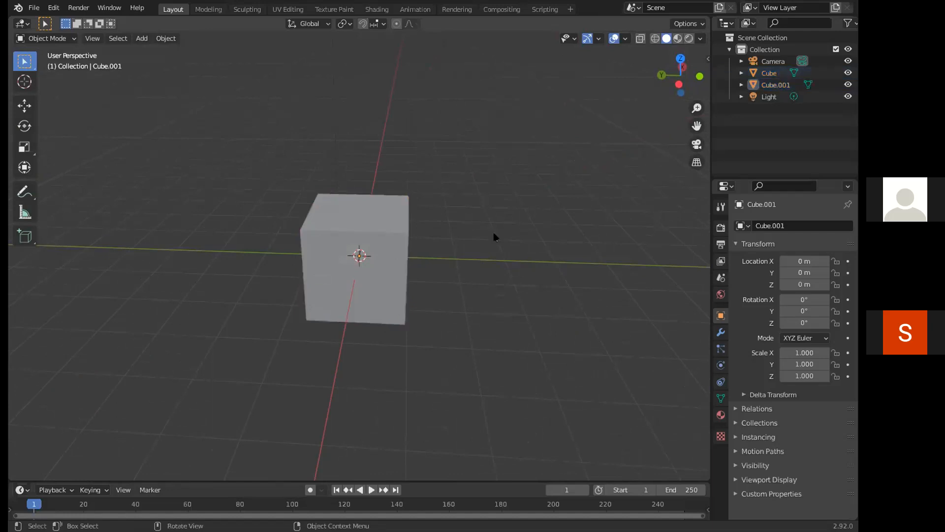
# Step: Duplicate the original cube, place the copy beside it at about X 3.87 m, and add the original to the selection
pyautogui.moveTo(402, 232); pyautogui.dragTo(368, 254, button='middle')
pyautogui.click(371, 255)
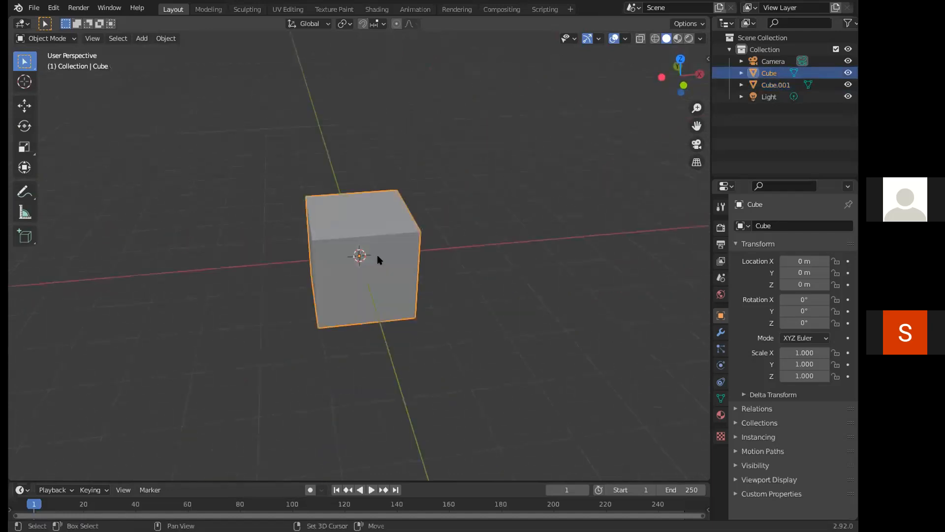
pyautogui.hotkey('shift', 'd')
pyautogui.click(561, 251)
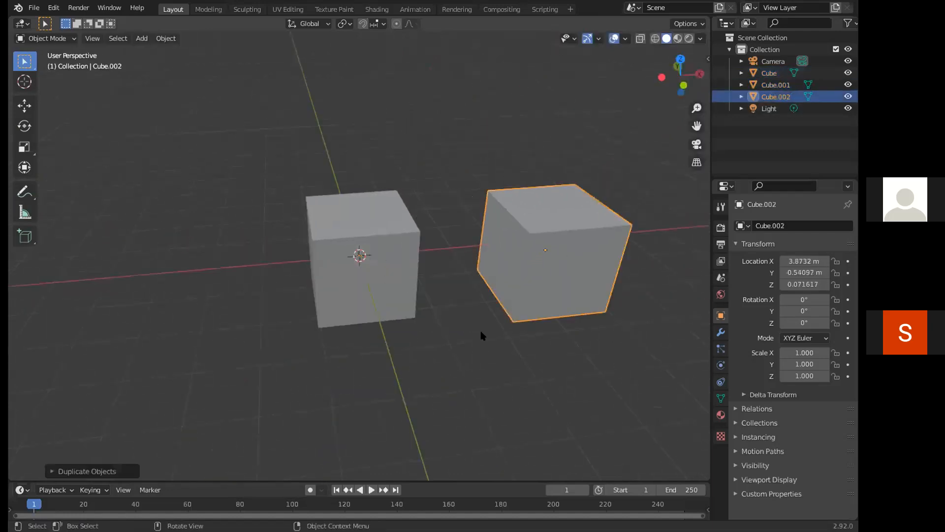
pyautogui.keyDown('shift'); pyautogui.click(371, 232); pyautogui.keyUp('shift')
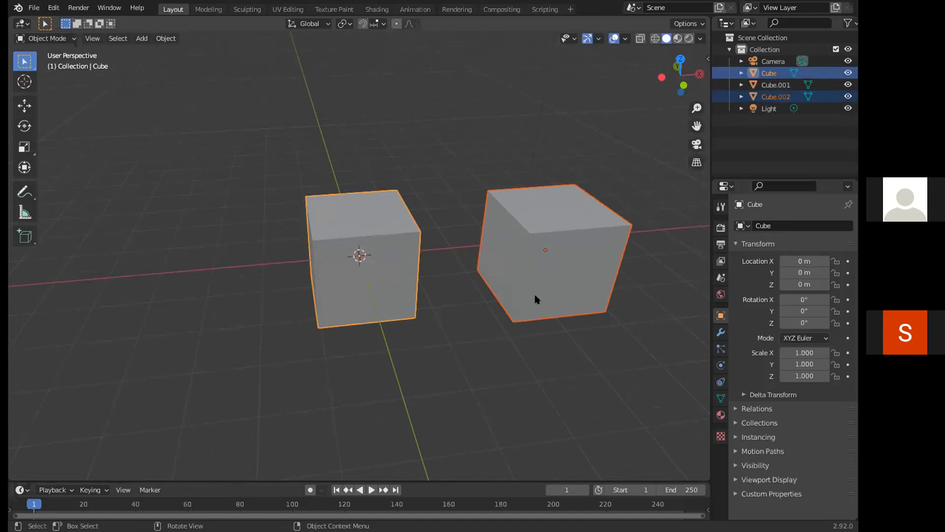
pyautogui.moveTo(504, 354); pyautogui.dragTo(545, 399, button='middle')
# Step: Undo the selection change and the cube duplication
pyautogui.hotkey('ctrl', 'z')
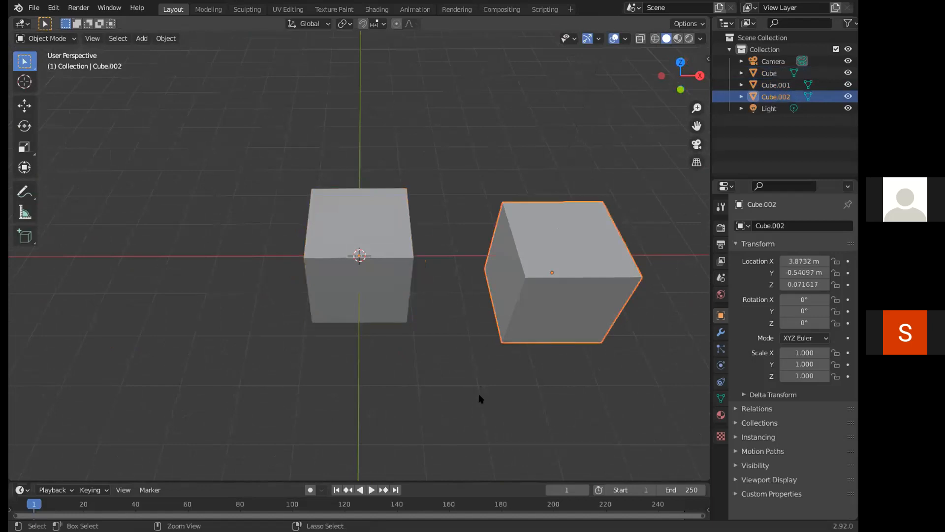
pyautogui.hotkey('ctrl', 'z')
pyautogui.moveTo(433, 412); pyautogui.dragTo(439, 406, button='middle')
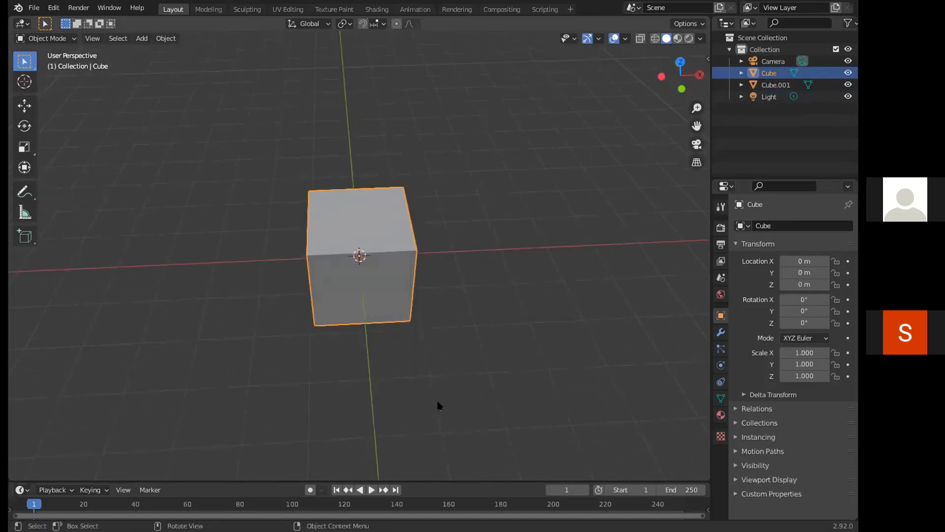
# Step: Try a free rotation of the original cube
pyautogui.moveTo(421, 344); pyautogui.dragTo(308, 169, button='middle')
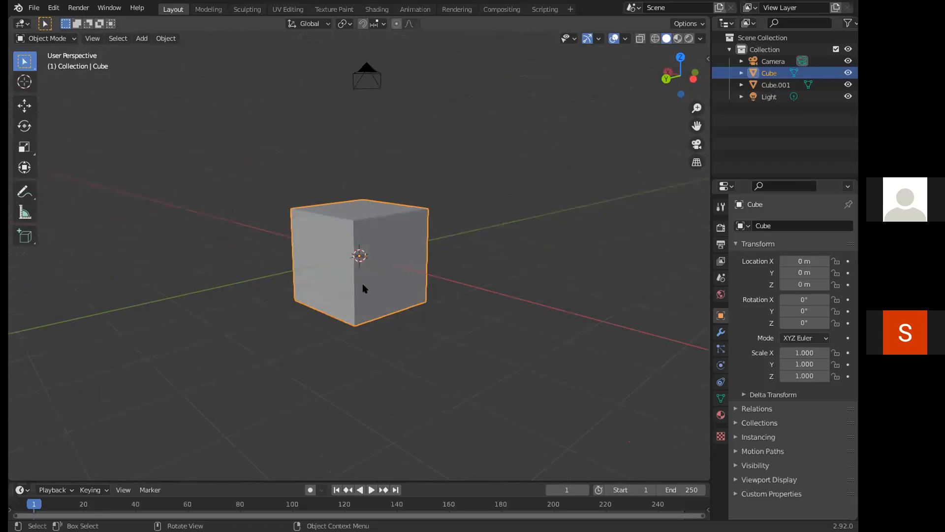
pyautogui.moveTo(409, 293)
pyautogui.mouseDown(button='middle')
pyautogui.moveTo(526, 321)
pyautogui.moveTo(407, 312)
pyautogui.mouseUp(button='middle')
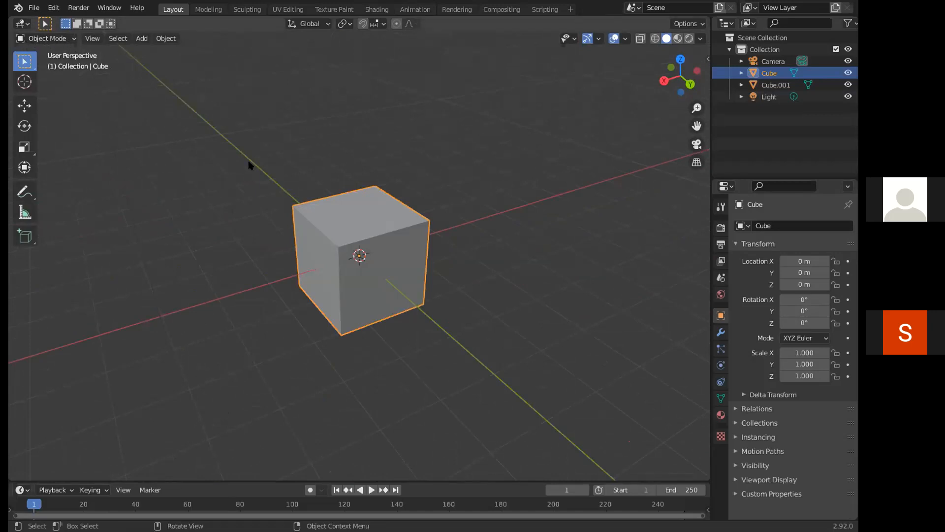
pyautogui.moveTo(498, 253); pyautogui.dragTo(534, 246, button='middle')
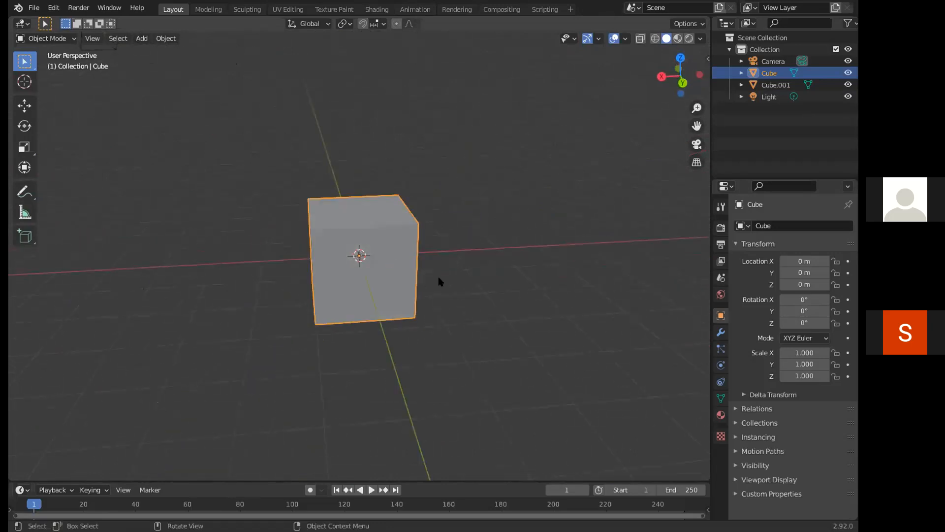
pyautogui.moveTo(439, 280); pyautogui.dragTo(495, 275, button='middle')
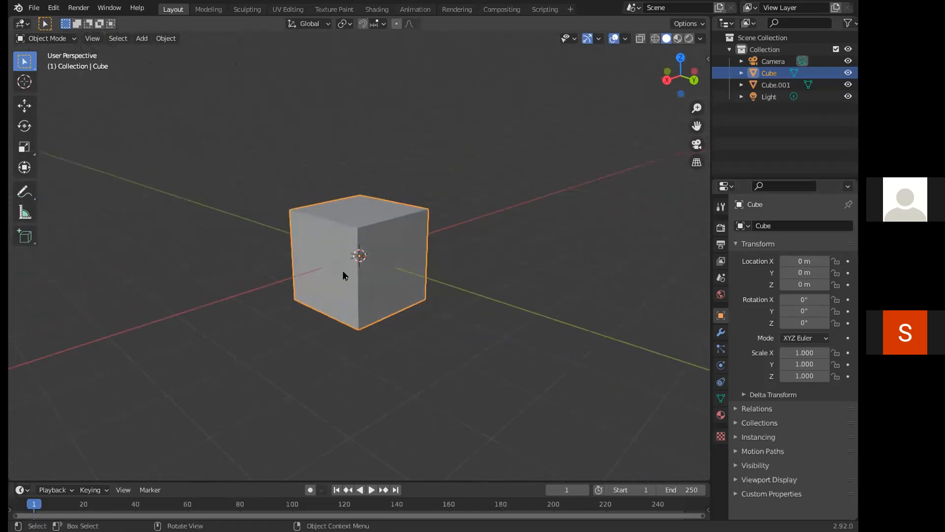
pyautogui.press('r')
pyautogui.click(398, 264)
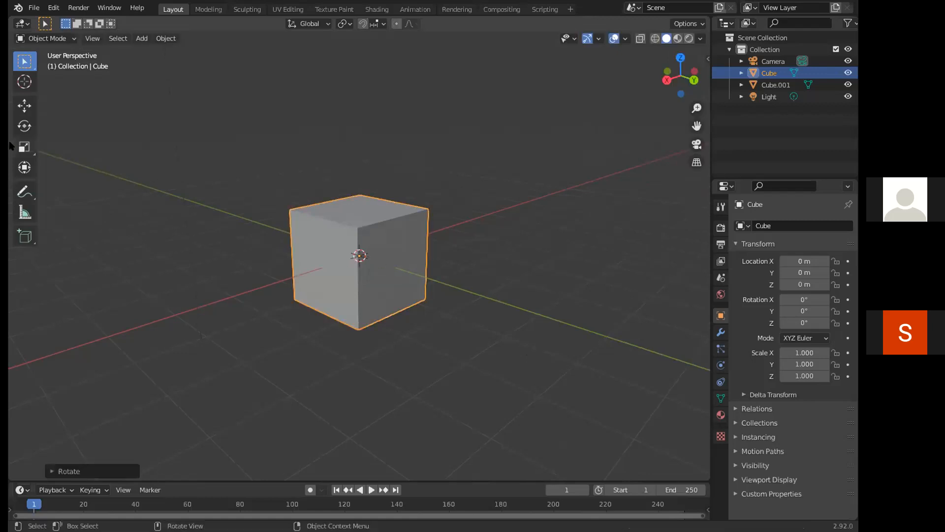
# Step: Put the original cube into Edit Mode, return to Object Mode and clear the selection
pyautogui.moveTo(488, 266); pyautogui.dragTo(356, 270, button='middle')
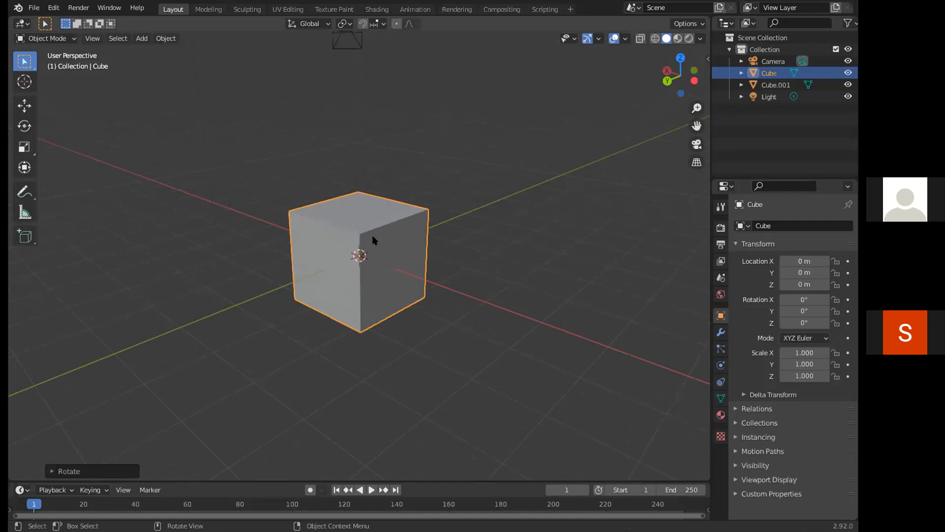
pyautogui.press('Tab')
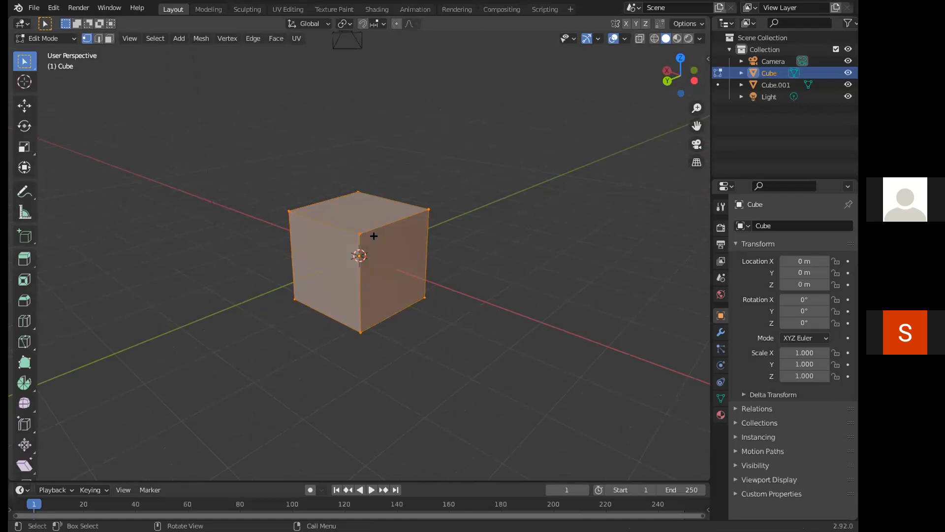
pyautogui.press('Tab')
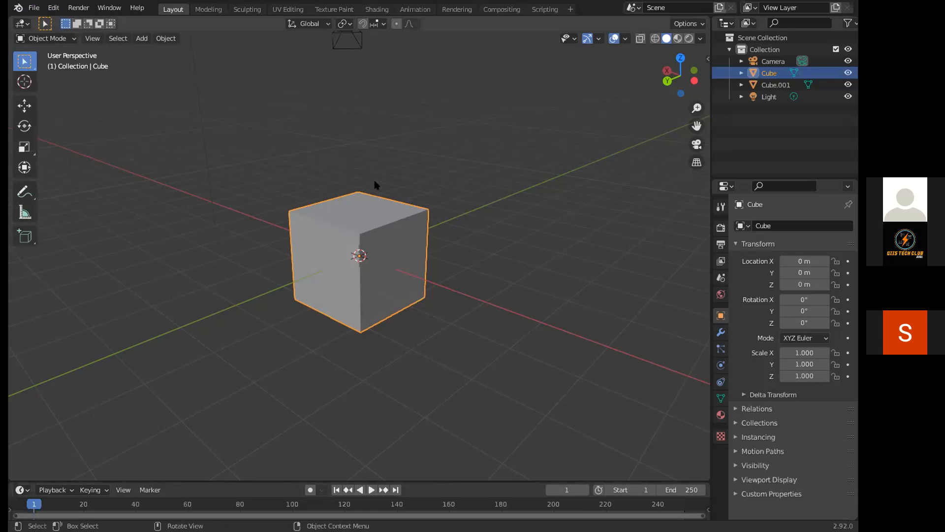
pyautogui.click(134, 184)
# Step: Select the original cube and toggle it into Edit Mode and back to Object Mode
pyautogui.scroll(2, 356, 370)
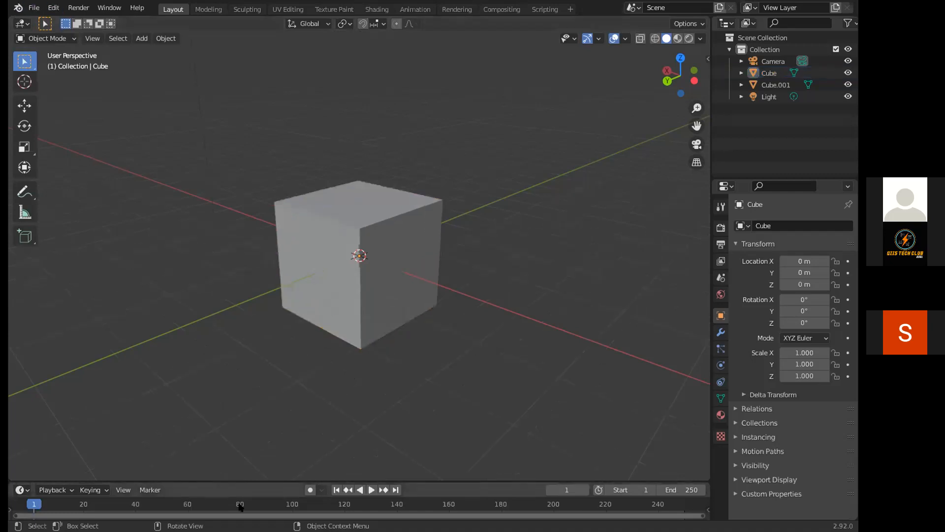
pyautogui.scroll(-1, 426, 277)
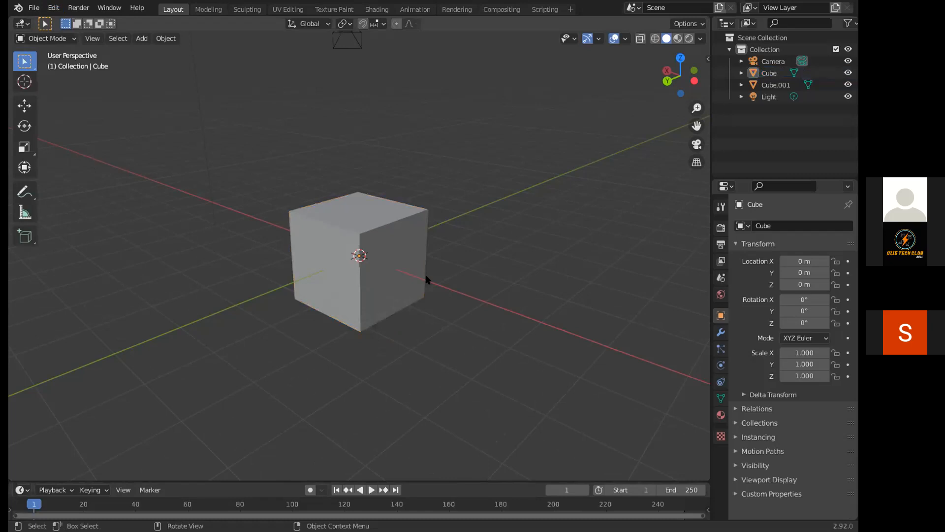
pyautogui.scroll(-1, 425, 278)
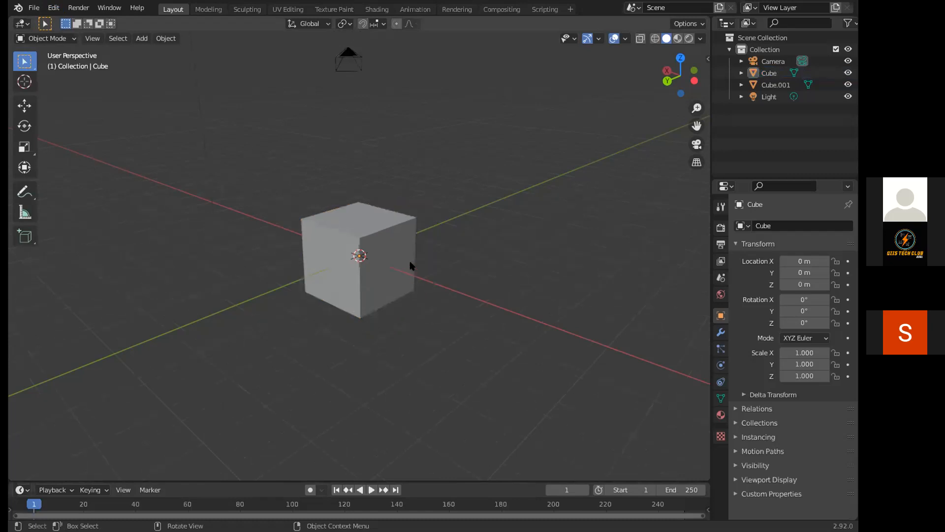
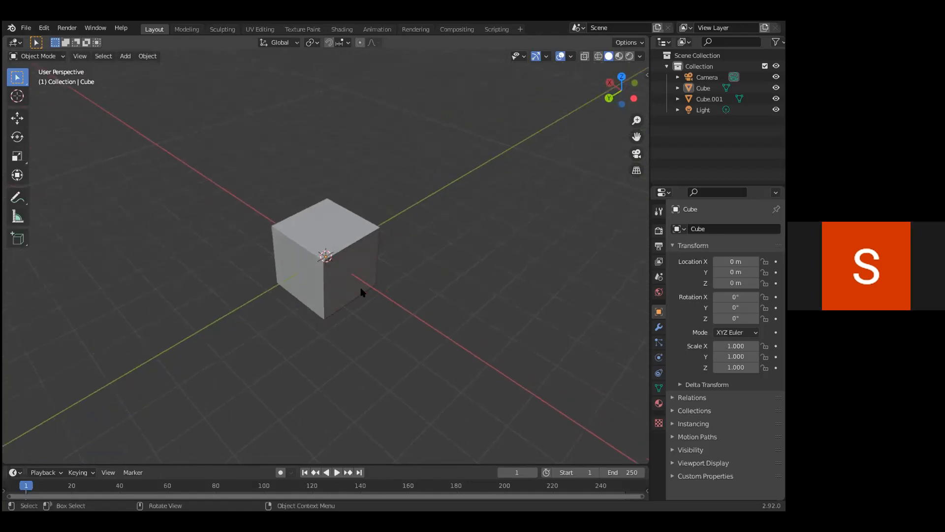
pyautogui.click(349, 244)
pyautogui.press('Tab')
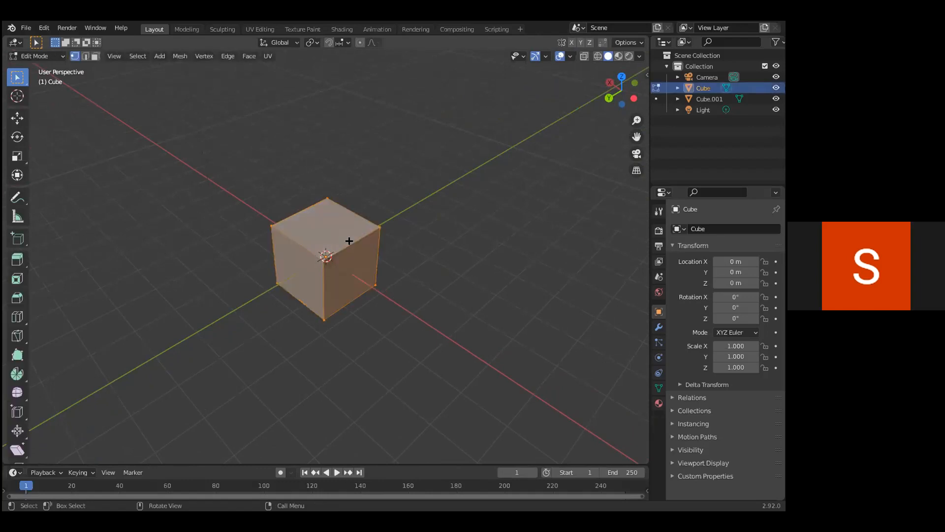
pyautogui.press('Tab')
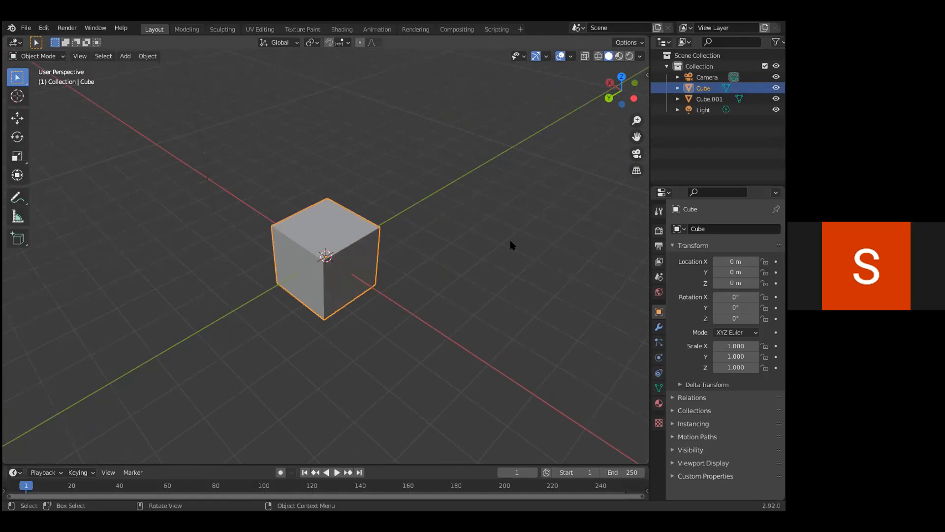
# Step: Select the second cube and try the Move and Rotate tools' gizmos, ending with the Scale tool active
pyautogui.moveTo(441, 164); pyautogui.dragTo(373, 227, button='middle')
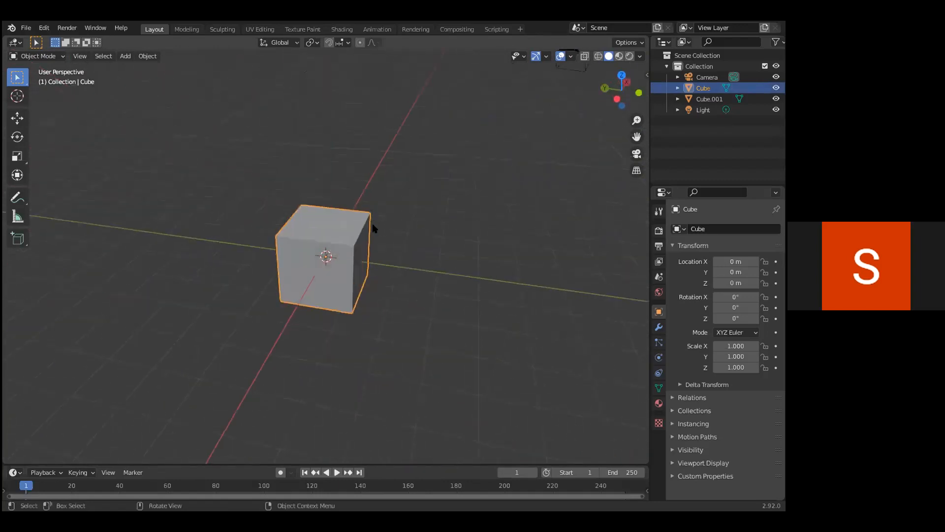
pyautogui.click(322, 239)
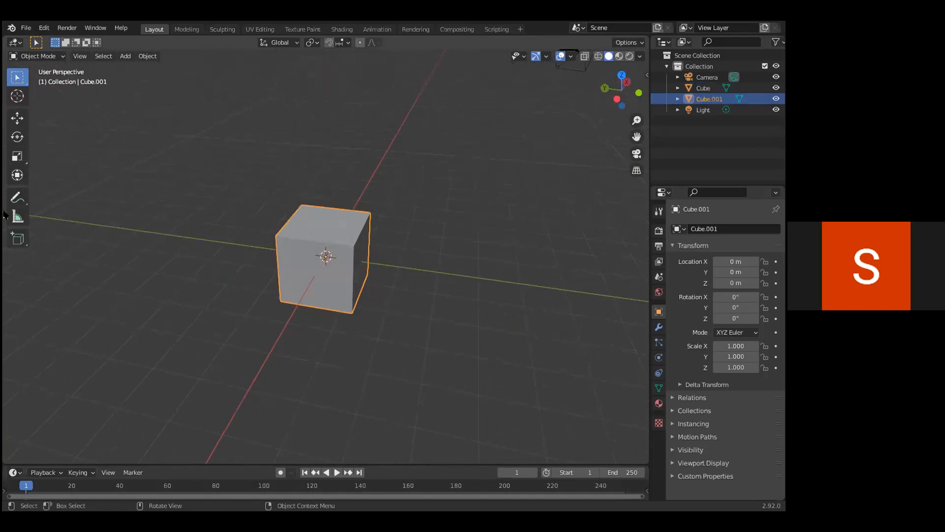
pyautogui.click(17, 119)
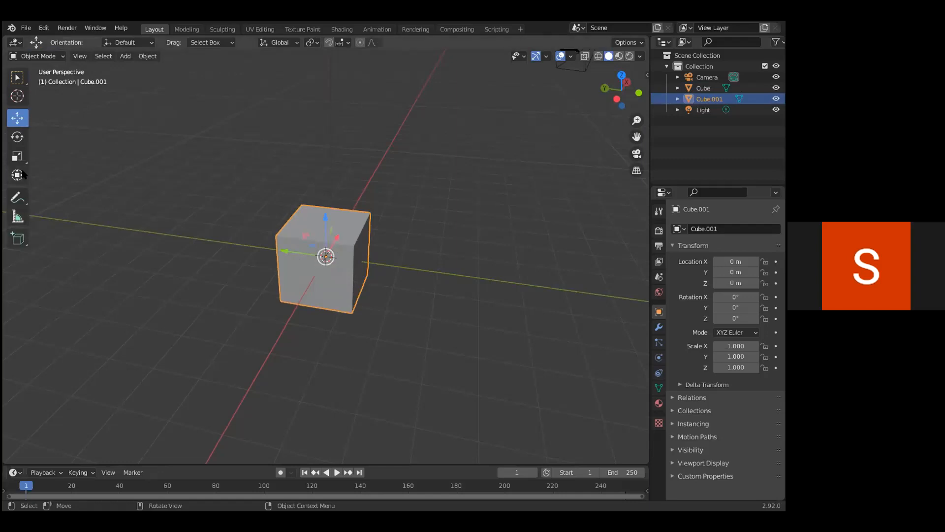
pyautogui.click(17, 137)
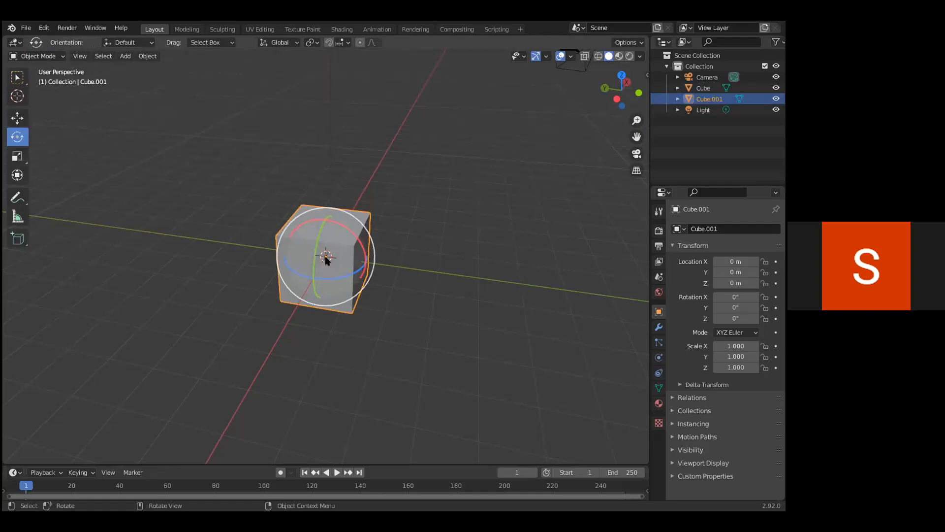
pyautogui.click(15, 158)
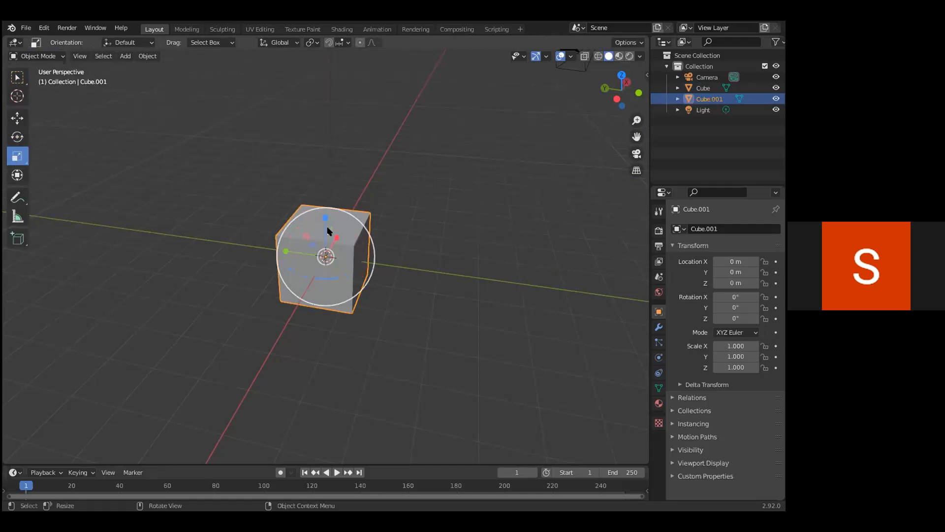
# Step: Scale the second cube uniformly to about 1.074, and stretch it per axis to about X 1.129, Y 1.259, Z 1.319
pyautogui.press('s')
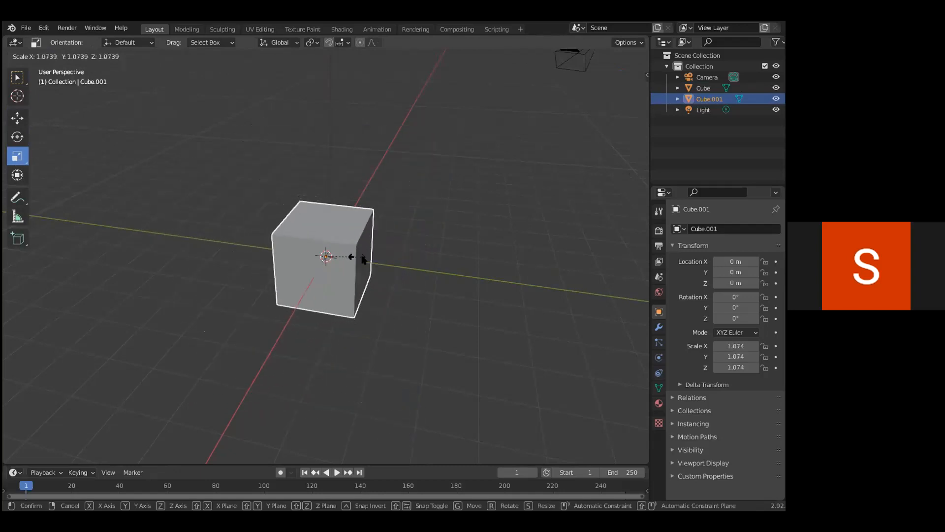
pyautogui.click(363, 256)
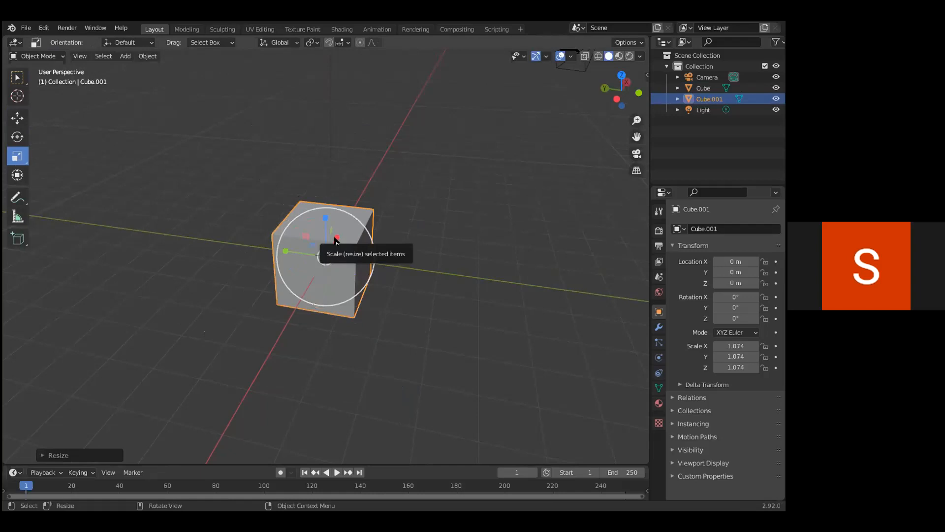
pyautogui.moveTo(336, 241); pyautogui.dragTo(285, 249)
pyautogui.moveTo(324, 215); pyautogui.dragTo(344, 217)
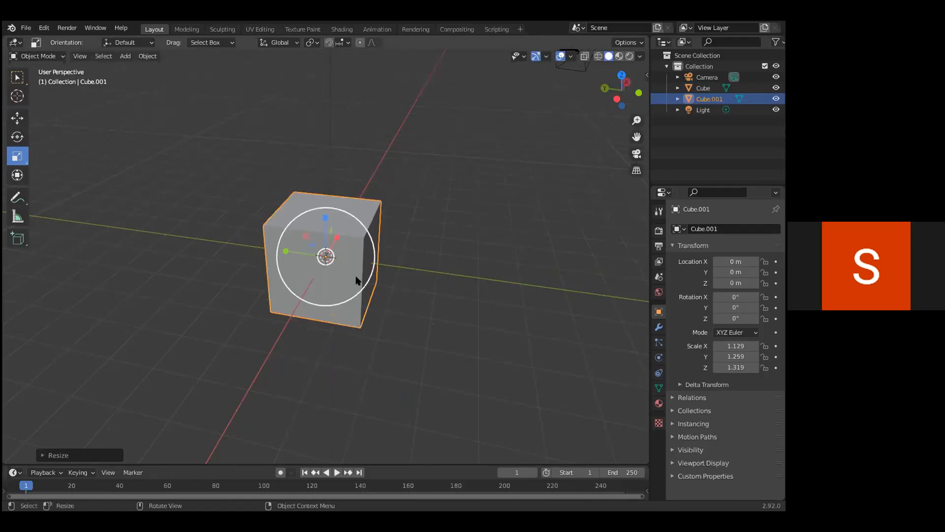
# Step: Try scaling the second cube uniformly, restore its previous size and clear the selection
pyautogui.press('s')
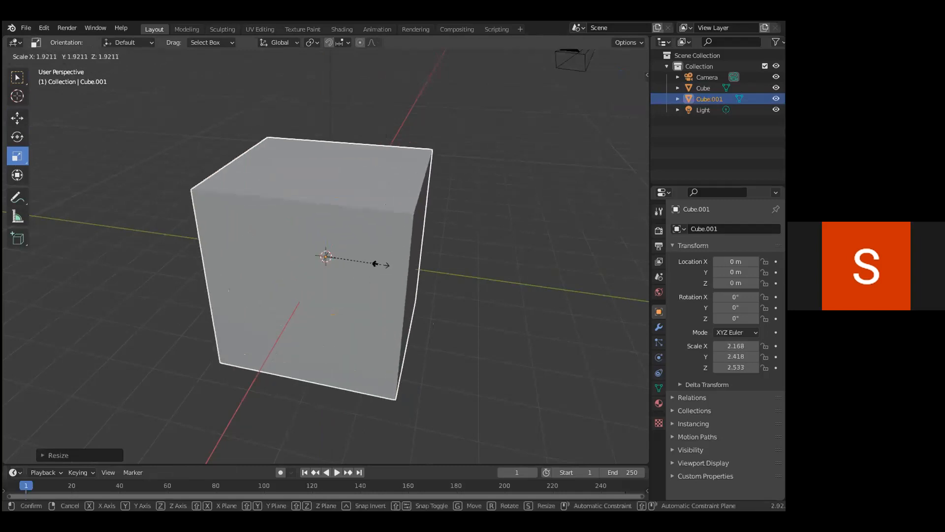
pyautogui.click(348, 243)
pyautogui.moveTo(336, 238); pyautogui.dragTo(338, 114)
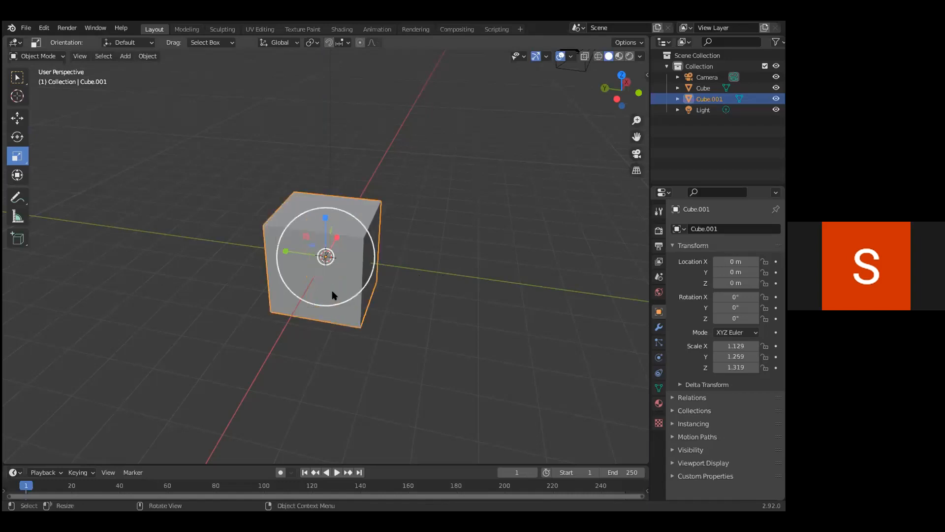
pyautogui.click(400, 196)
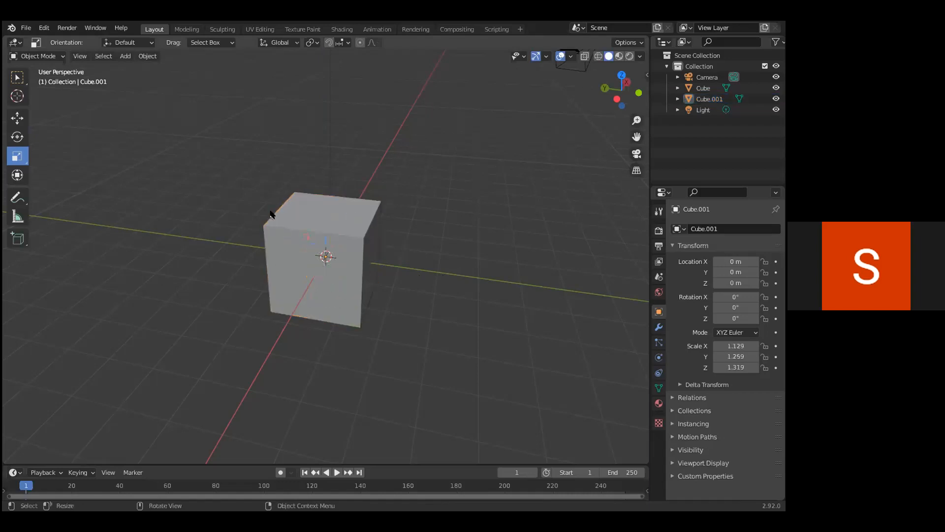
# Step: Move the original cube out of the second cube and away behind it with the Move tool
pyautogui.click(17, 176)
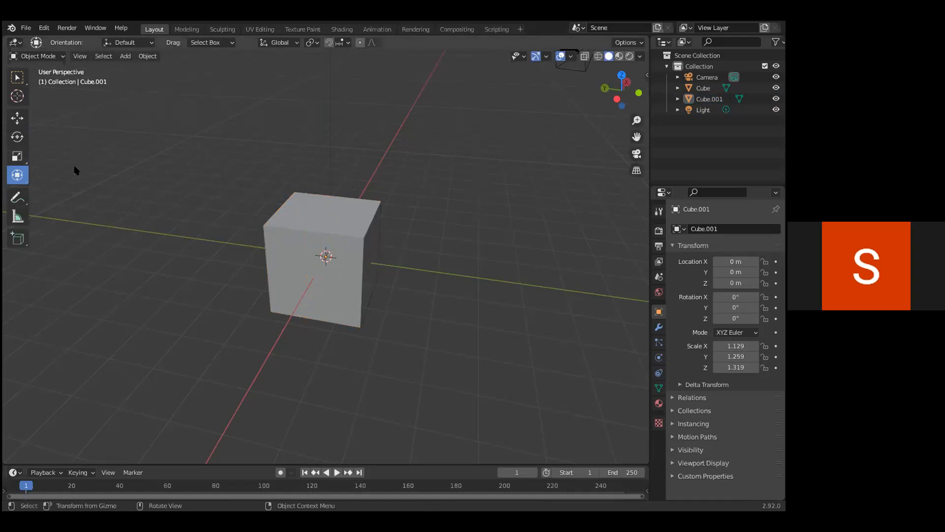
pyautogui.click(16, 117)
pyautogui.click(328, 260)
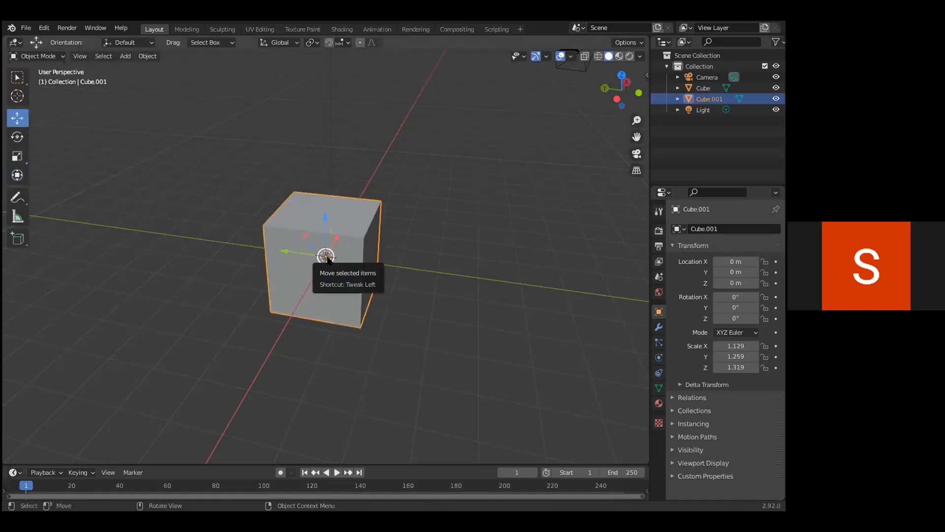
pyautogui.moveTo(327, 259); pyautogui.dragTo(384, 164)
# Step: Select the second, larger cube at the origin and delete it
pyautogui.click(350, 253)
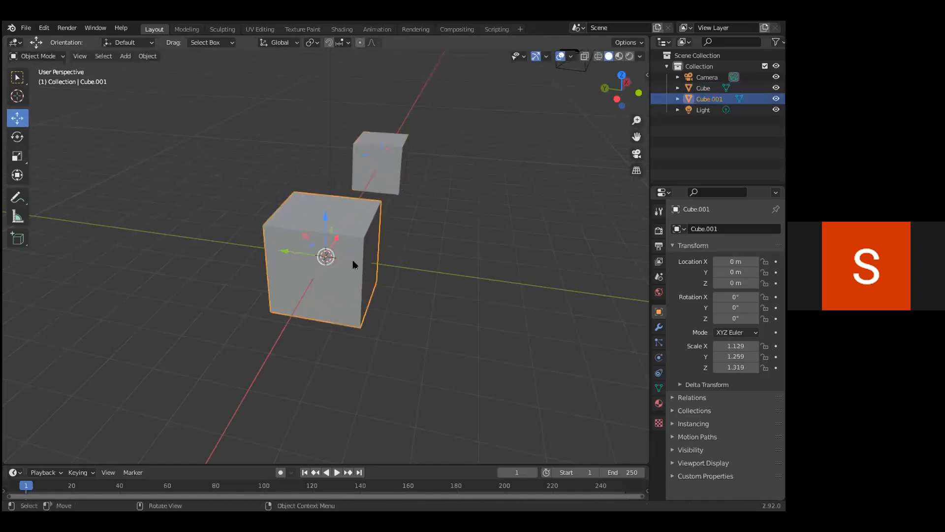
pyautogui.press('x')
pyautogui.click(353, 265)
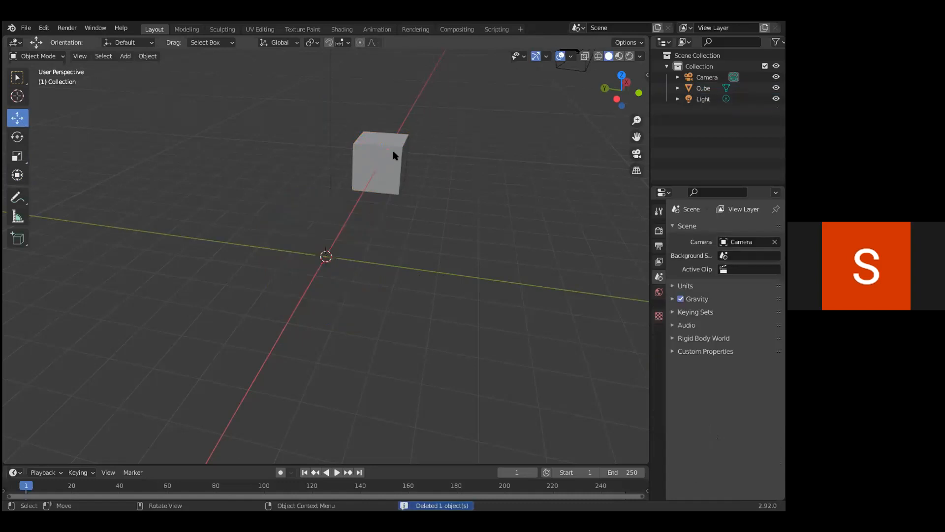
# Step: Move the remaining cube back near the origin, to about X 0.372 m, Y -0.143 m, Z 0.208 m
pyautogui.click(365, 177)
pyautogui.moveTo(389, 150); pyautogui.dragTo(300, 251)
pyautogui.moveTo(335, 211)
pyautogui.mouseDown()
pyautogui.moveTo(329, 65)
pyautogui.moveTo(325, 199)
pyautogui.mouseUp()
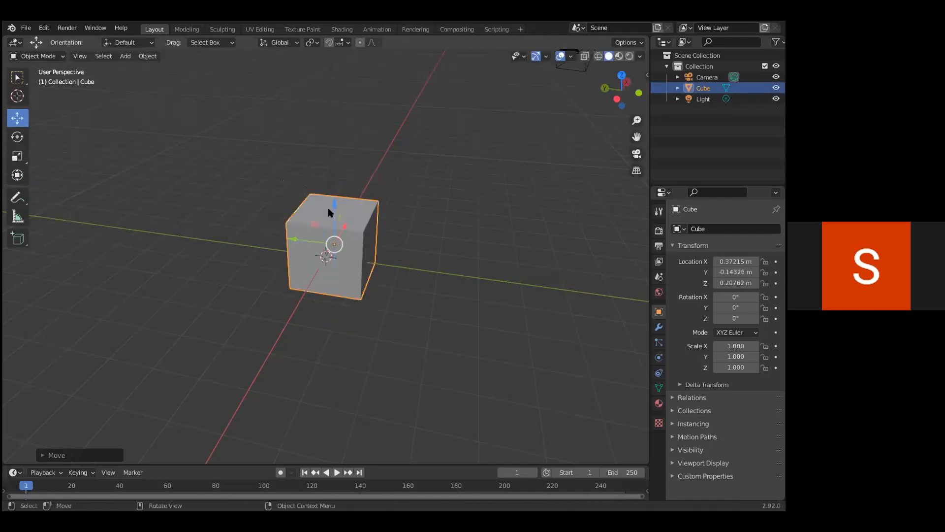
# Step: Try rotating the cube freely to about X -376°, Y -9.94°, Z 4.74°, and undo the rotation
pyautogui.moveTo(406, 263); pyautogui.dragTo(566, 238, button='middle')
pyautogui.click(426, 223)
pyautogui.scroll(4, 386, 226)
pyautogui.scroll(3, 355, 216)
pyautogui.scroll(-5, 354, 217)
pyautogui.moveTo(355, 217); pyautogui.dragTo(463, 229, button='middle')
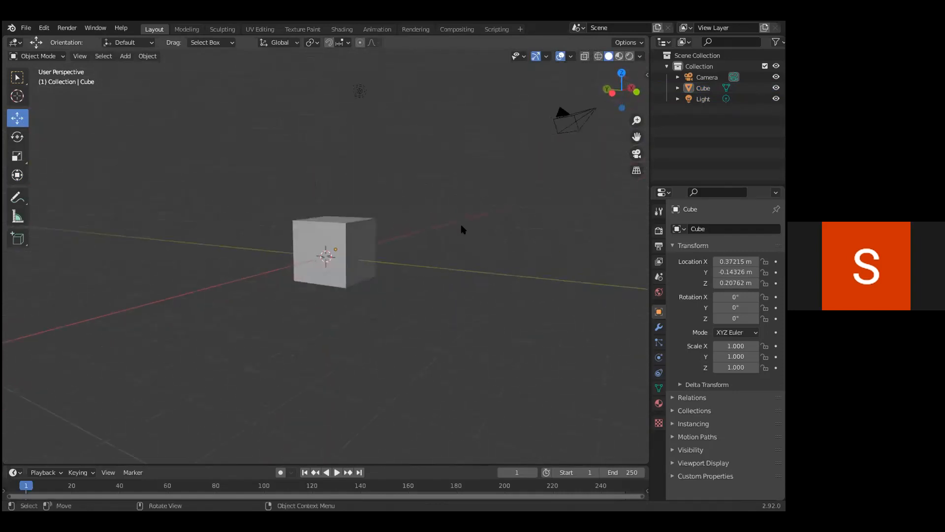
pyautogui.click(340, 237)
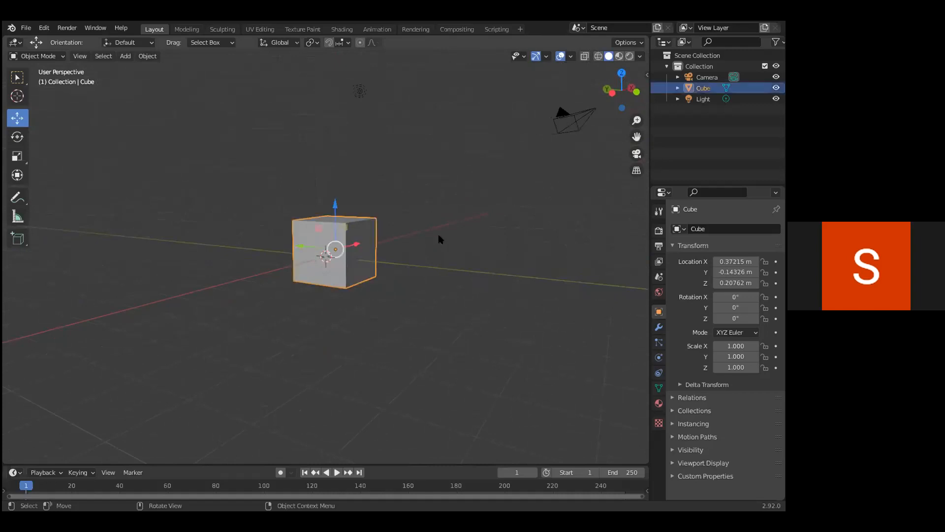
pyautogui.press('r')
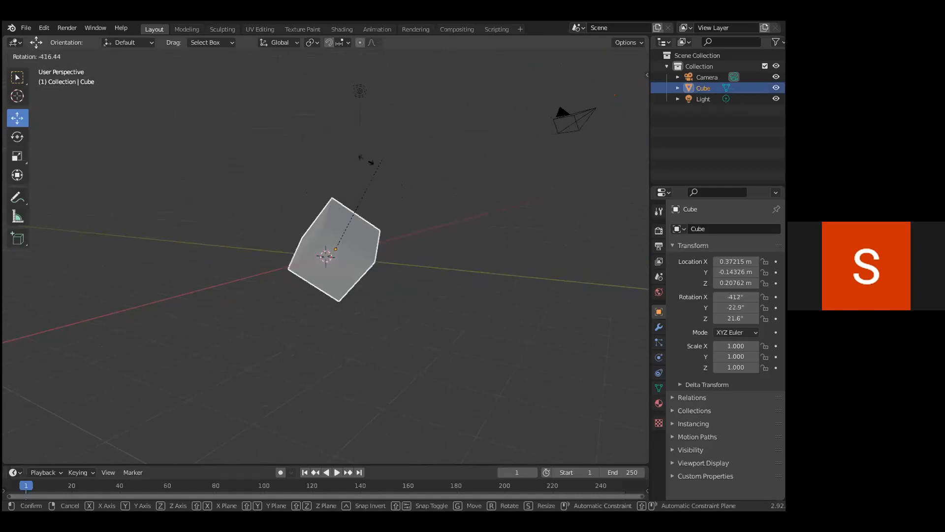
pyautogui.click(448, 200)
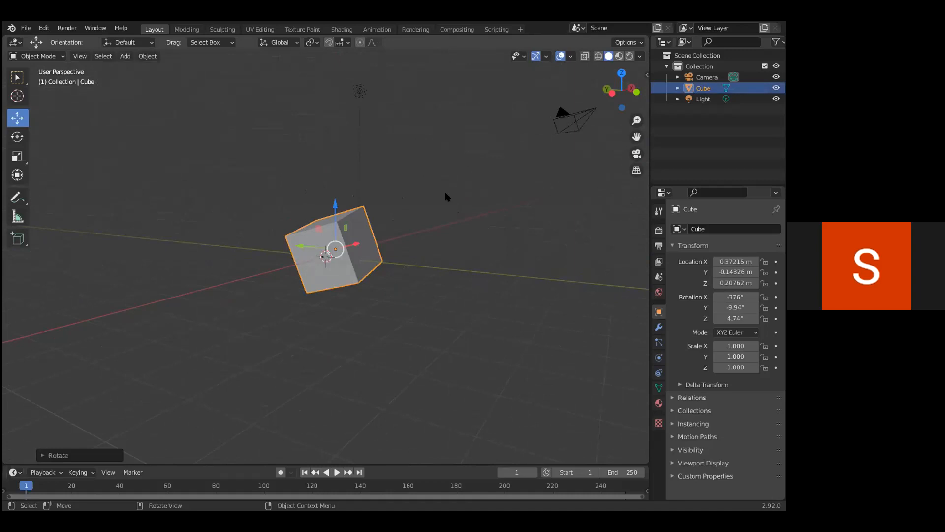
pyautogui.hotkey('ctrl', 'z')
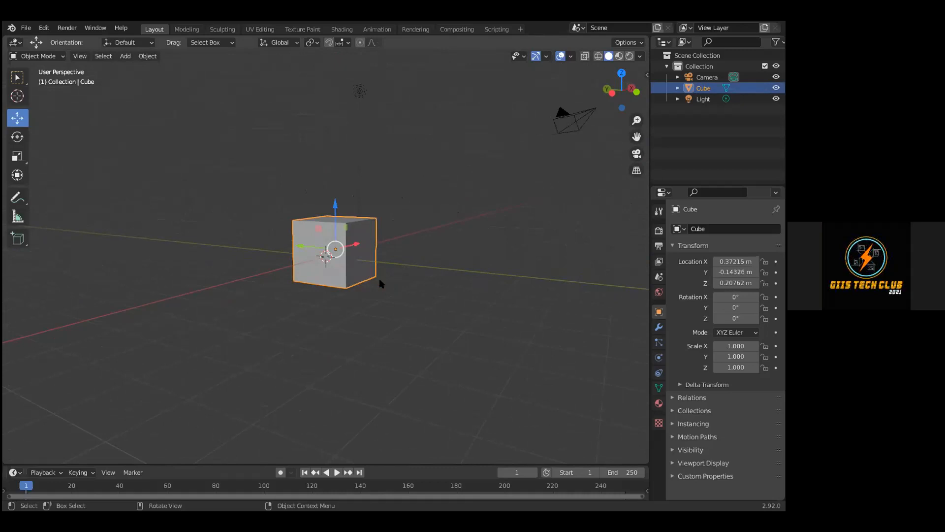
# Step: Try another free rotation of the cube and clear its rotation
pyautogui.scroll(-2, 387, 266)
pyautogui.scroll(6, 387, 266)
pyautogui.scroll(-2, 387, 266)
pyautogui.moveTo(387, 265); pyautogui.dragTo(367, 299, button='middle')
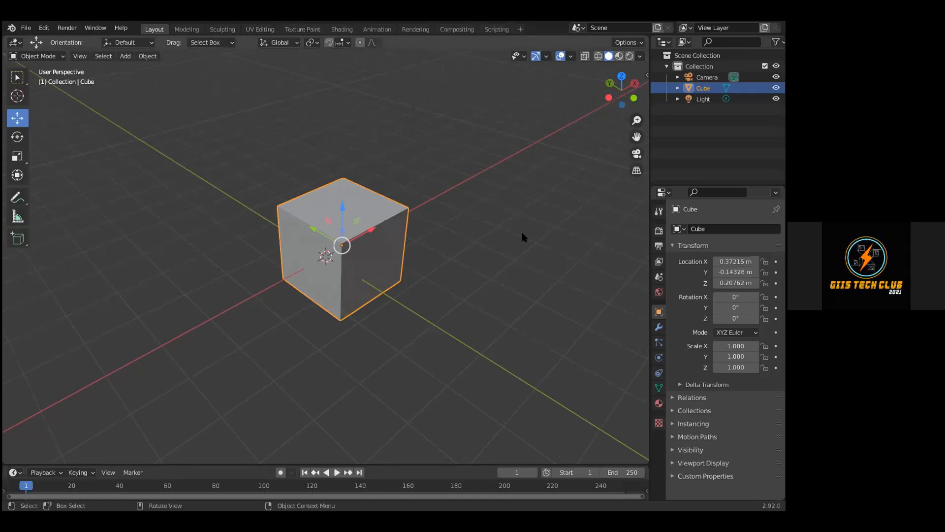
pyautogui.moveTo(467, 255); pyautogui.dragTo(276, 238, button='middle')
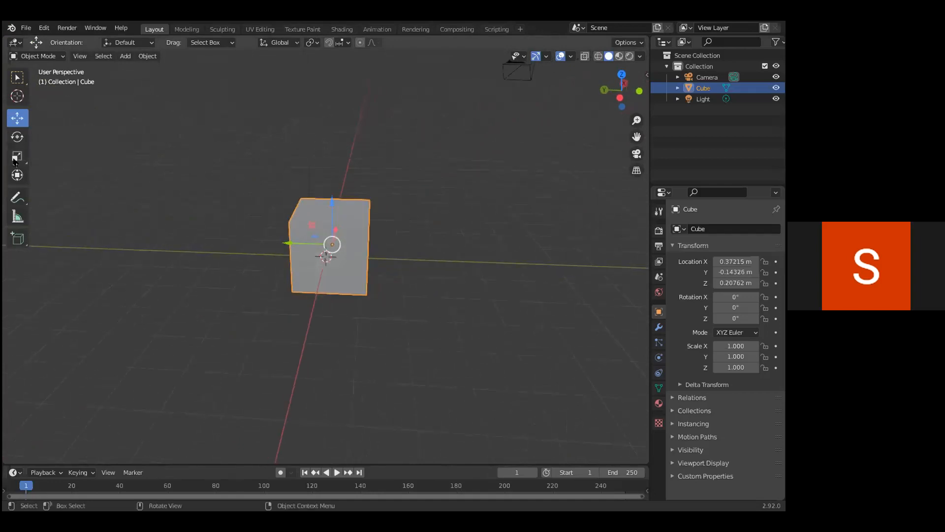
pyautogui.moveTo(365, 261); pyautogui.dragTo(315, 268, button='middle')
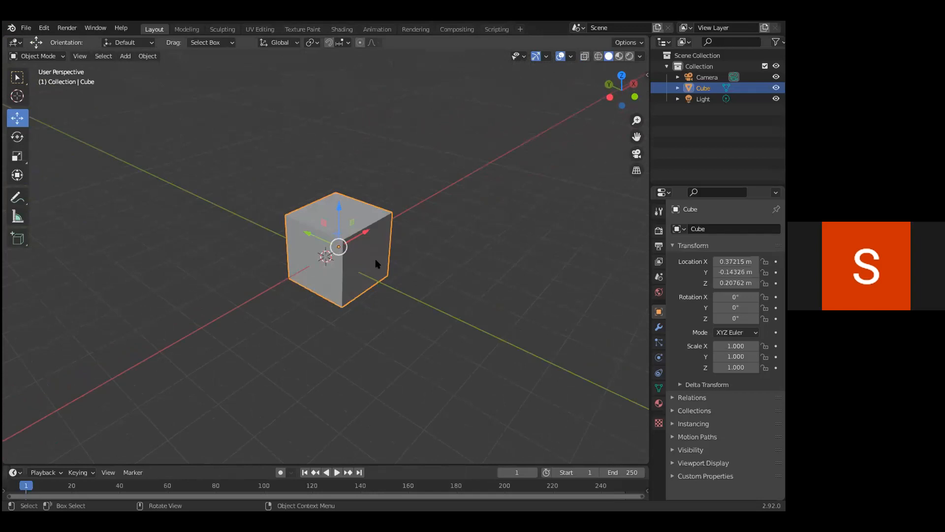
pyautogui.press('r')
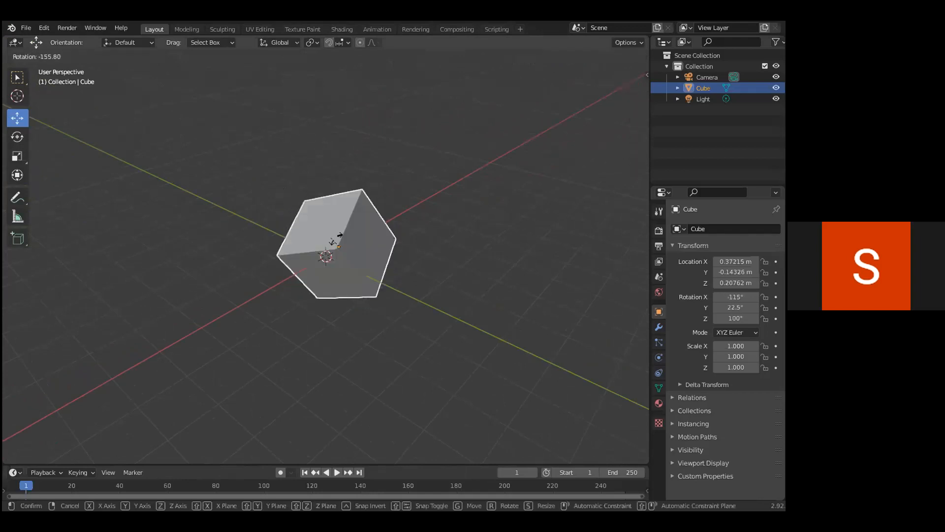
pyautogui.click(347, 236)
pyautogui.hotkey('alt', 'r')
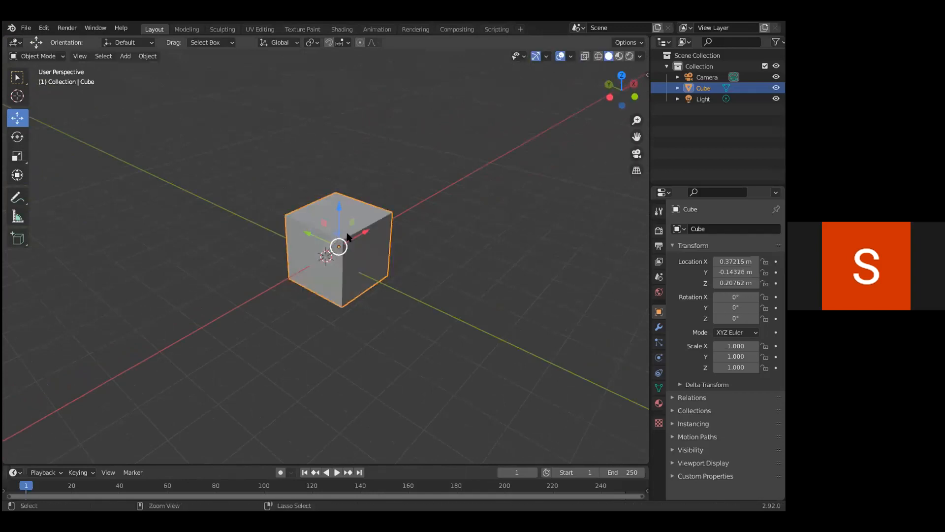
# Step: Rotate the cube around its Z axis to about 1.39°
pyautogui.moveTo(347, 236); pyautogui.dragTo(460, 265, button='middle')
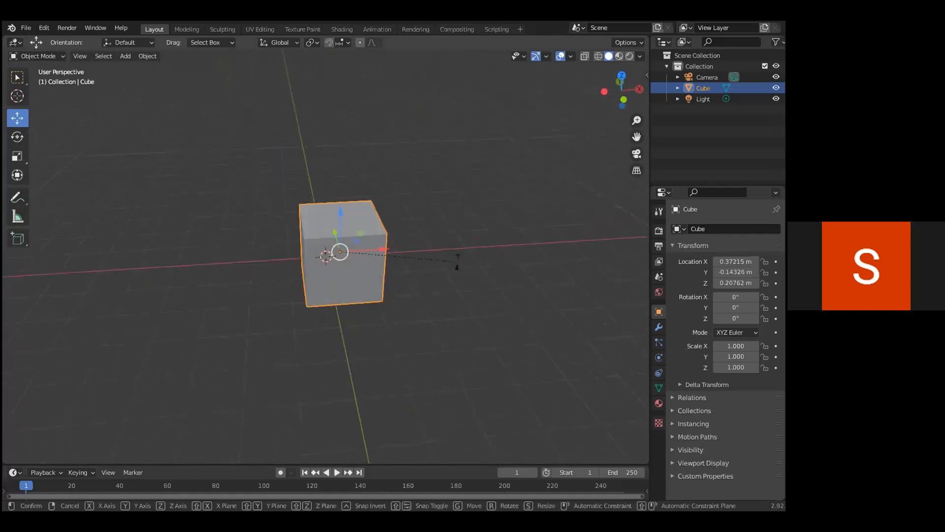
pyautogui.press('r')
pyautogui.press('x')
pyautogui.press('z')
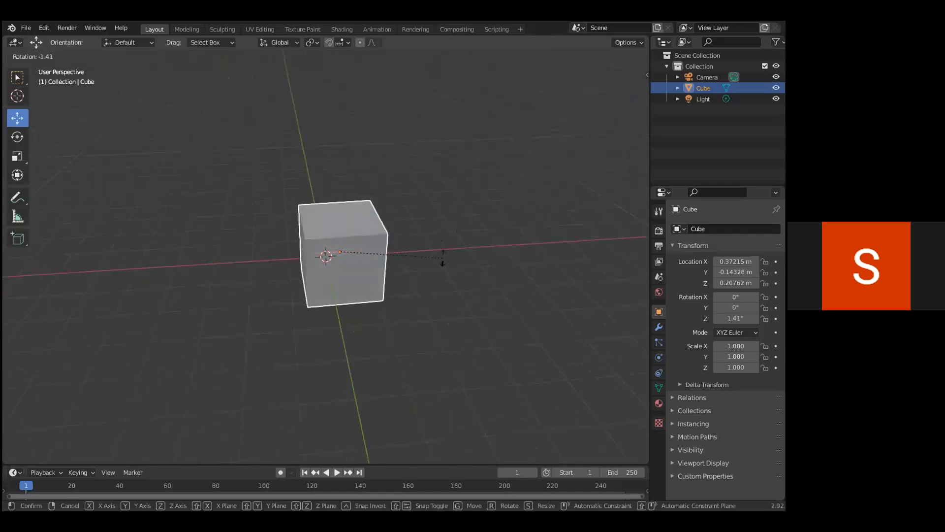
pyautogui.click(445, 261)
# Step: Rotate the cube around the global X axis, ending at an X rotation of about -0.927°
pyautogui.moveTo(496, 274); pyautogui.dragTo(493, 284, button='middle')
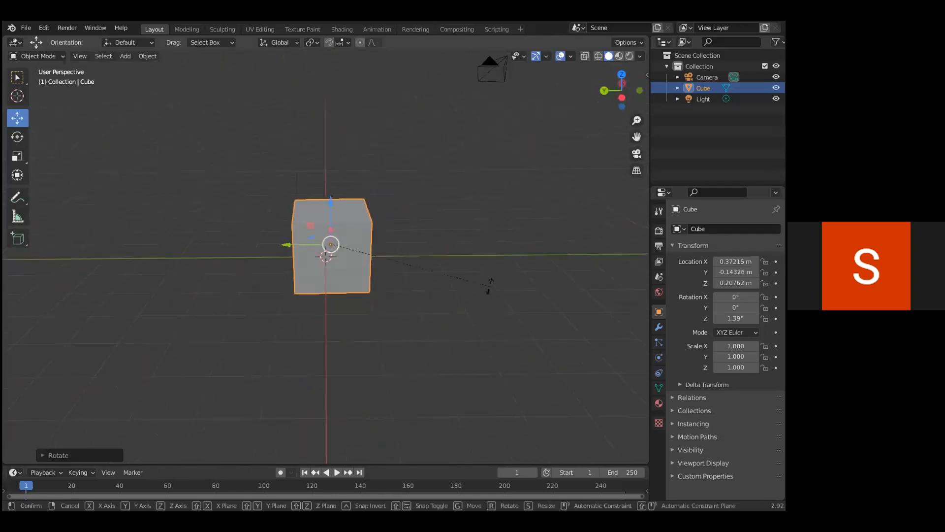
pyautogui.press('r')
pyautogui.press('x')
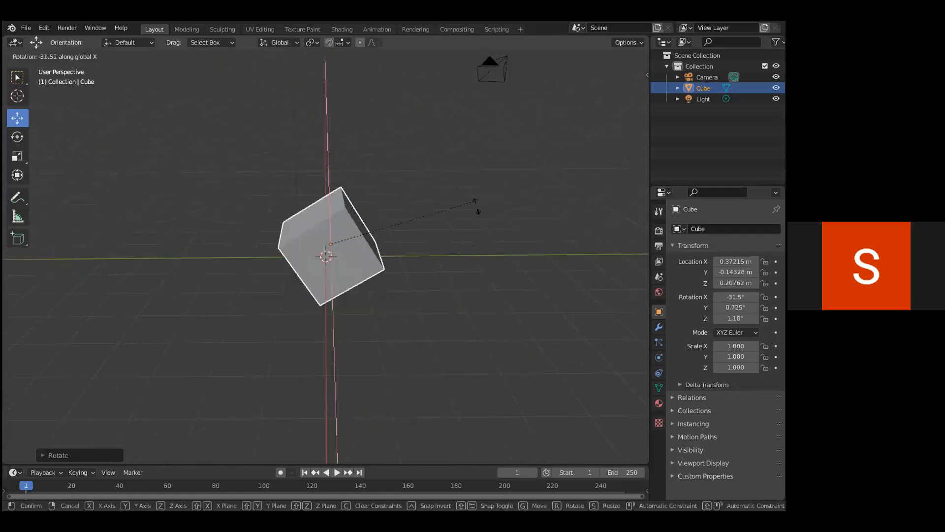
pyautogui.click(474, 268)
# Step: Try rotating the cube around the global Y axis to about -154°, and undo that rotation
pyautogui.moveTo(474, 255); pyautogui.dragTo(374, 264, button='middle')
pyautogui.press('r')
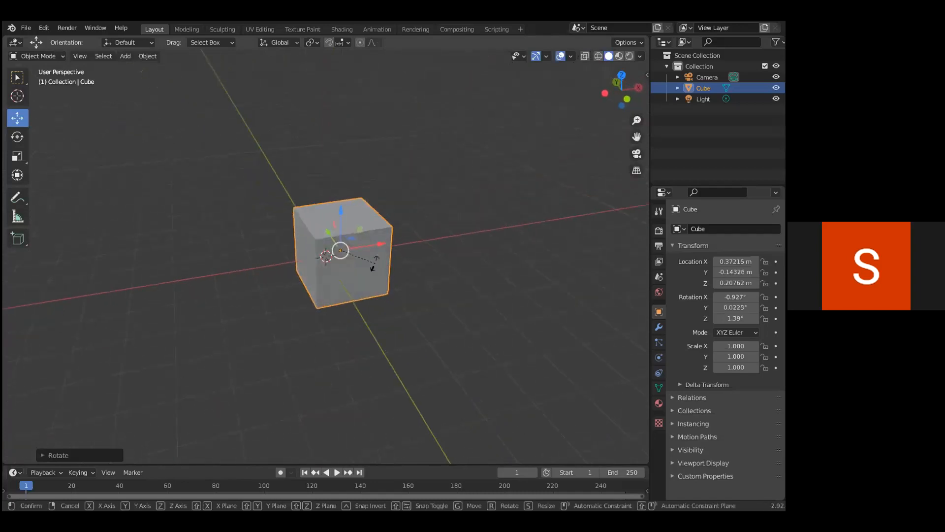
pyautogui.press('y')
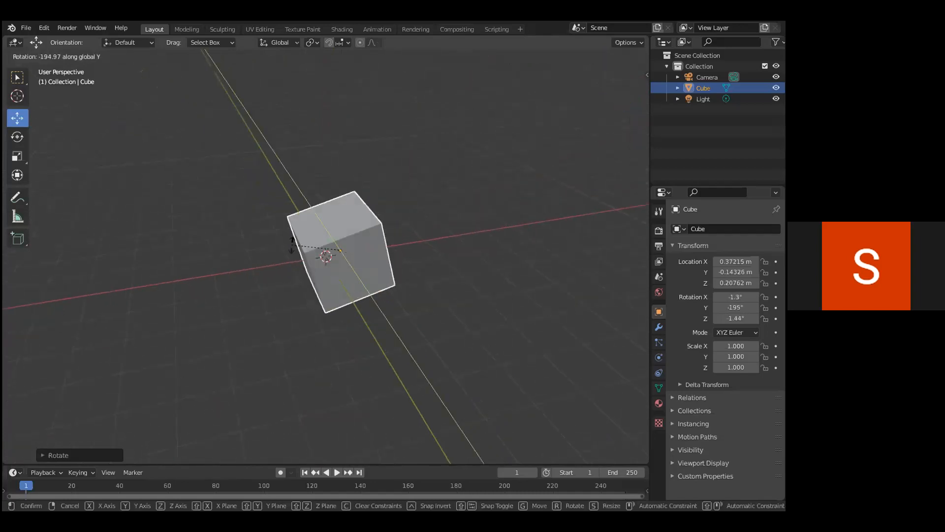
pyautogui.click(340, 242)
pyautogui.moveTo(340, 243); pyautogui.dragTo(445, 243, button='middle')
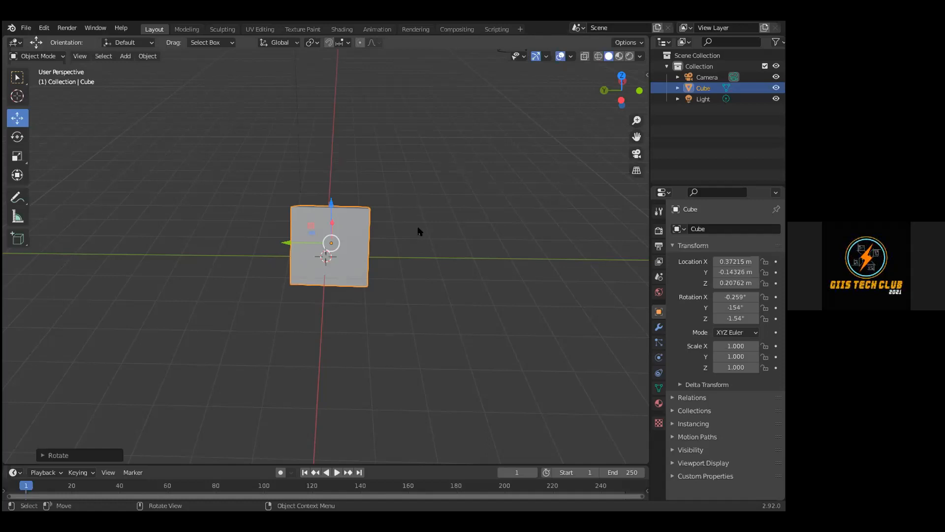
pyautogui.moveTo(409, 231); pyautogui.dragTo(424, 210, button='middle')
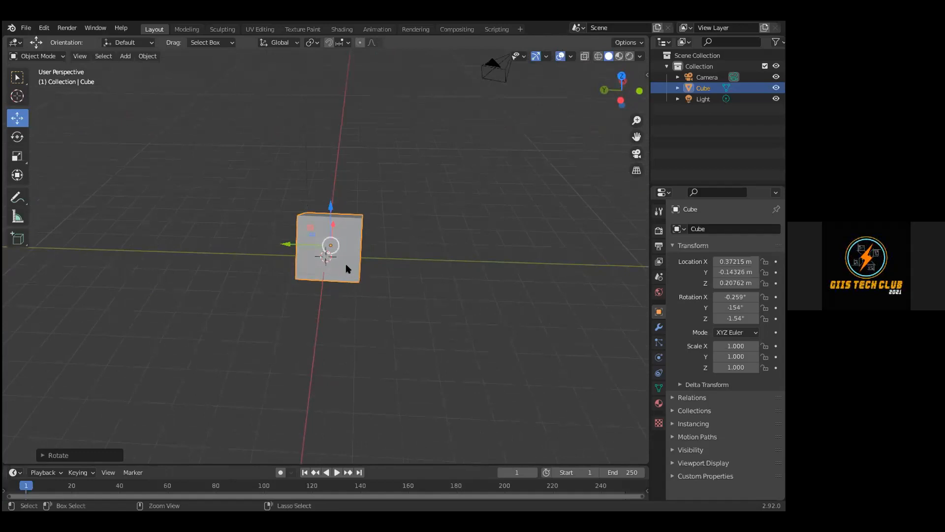
pyautogui.hotkey('ctrl', 'z')
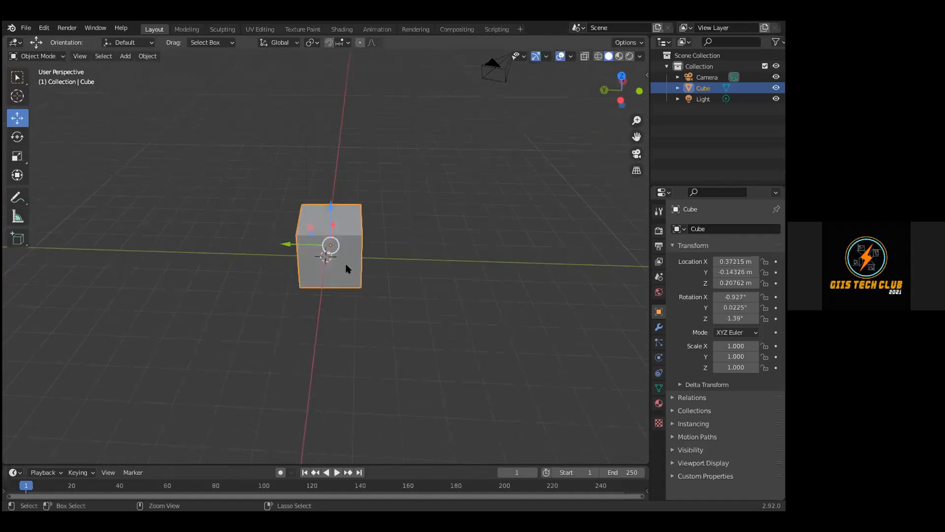
# Step: Clear the selection and examine the cube from several angles and zoom distances
pyautogui.click(433, 243)
pyautogui.moveTo(391, 221); pyautogui.dragTo(337, 264, button='middle')
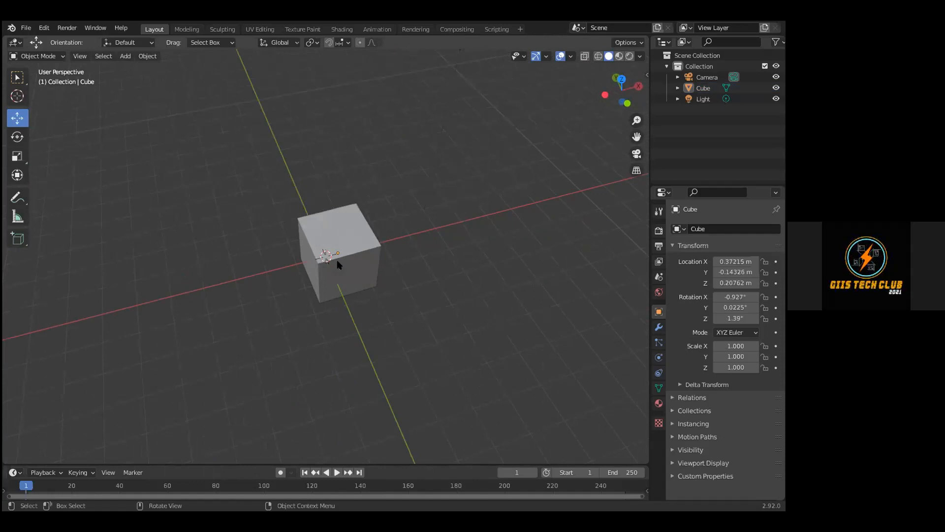
pyautogui.moveTo(374, 249); pyautogui.dragTo(392, 217, button='middle')
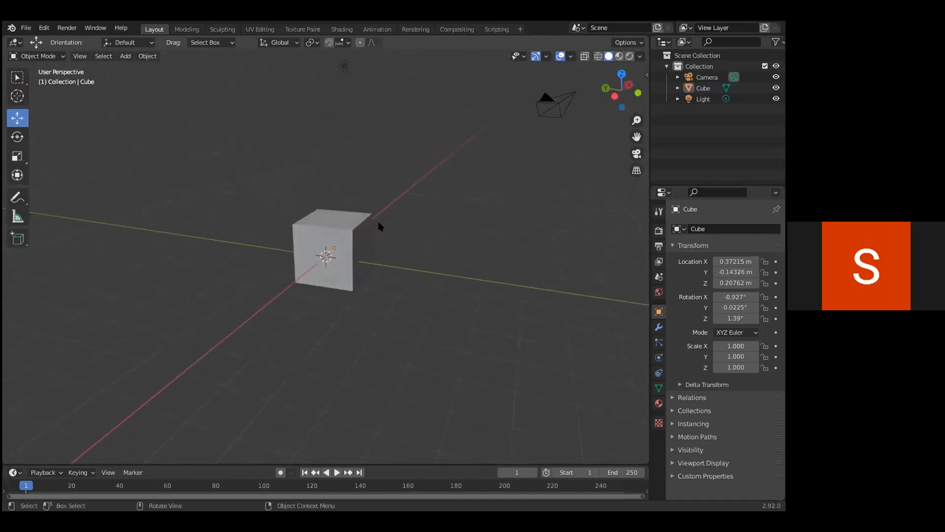
pyautogui.moveTo(426, 219); pyautogui.dragTo(525, 207, button='middle')
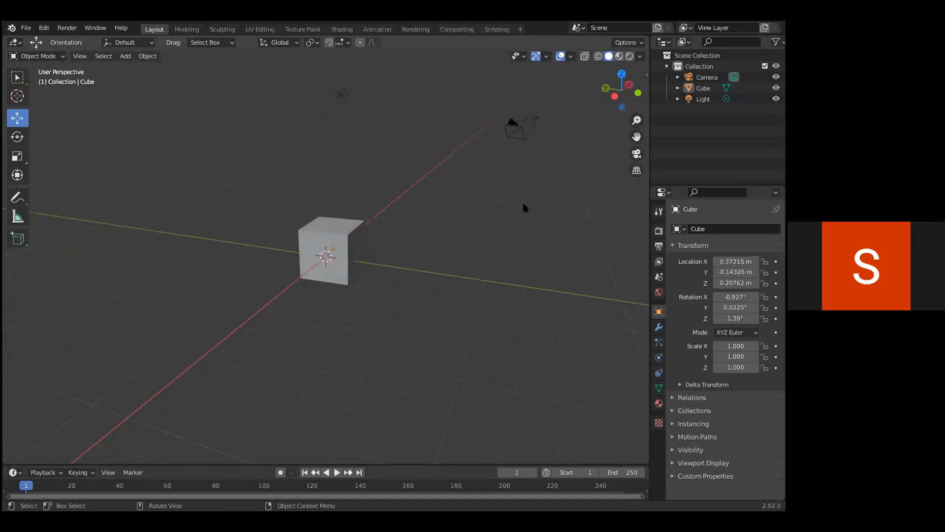
pyautogui.moveTo(399, 235); pyautogui.dragTo(419, 246, button='middle')
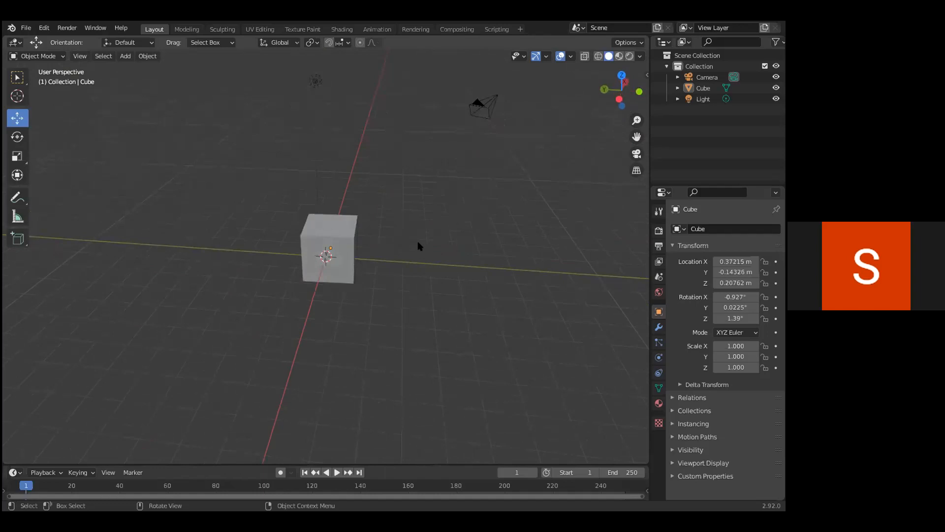
pyautogui.moveTo(419, 246)
pyautogui.mouseDown(button='middle')
pyautogui.moveTo(373, 255)
pyautogui.moveTo(405, 220)
pyautogui.moveTo(389, 244)
pyautogui.moveTo(412, 246)
pyautogui.mouseUp(button='middle')
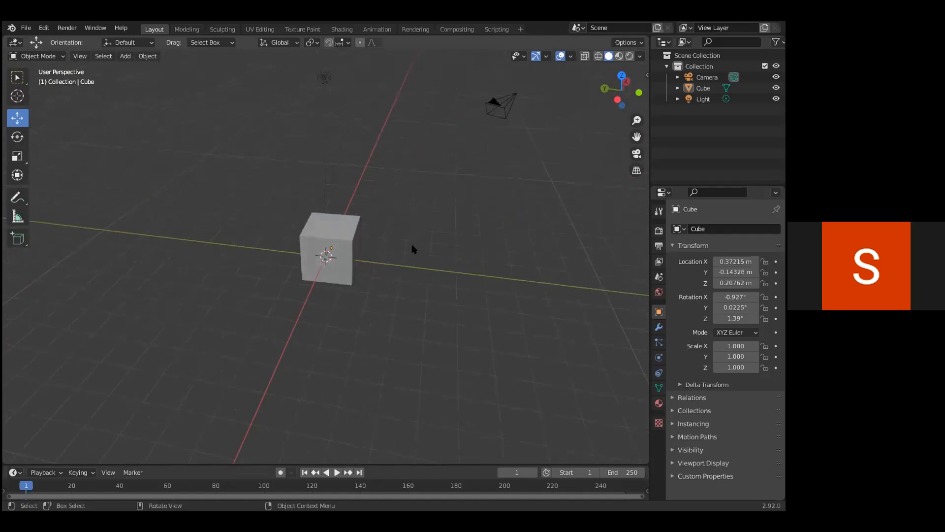
pyautogui.scroll(3, 413, 249)
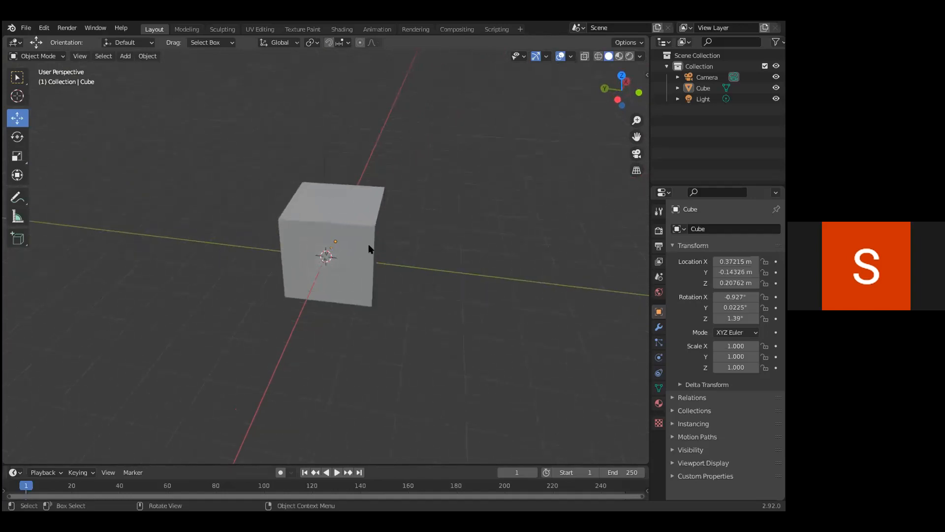
pyautogui.scroll(-2, 470, 281)
pyautogui.moveTo(443, 281); pyautogui.dragTo(258, 267, button='middle')
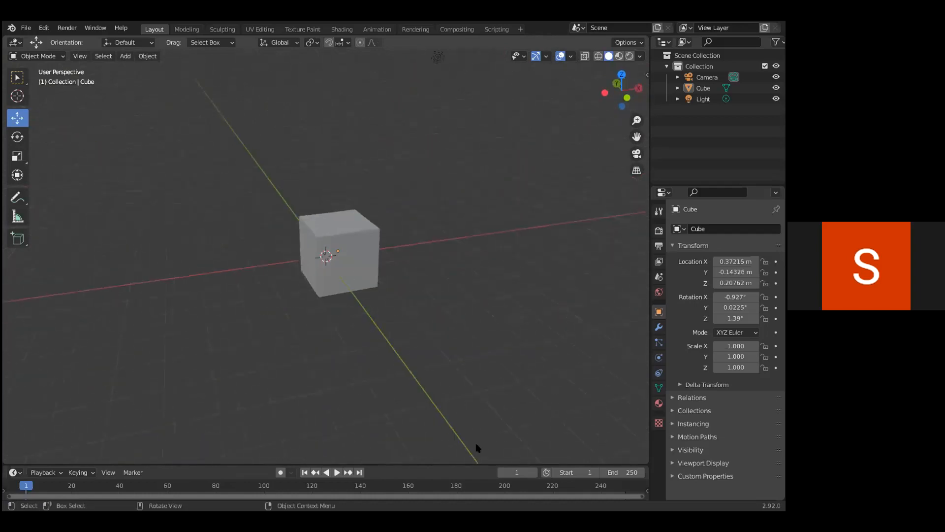
pyautogui.moveTo(490, 289); pyautogui.dragTo(545, 290, button='middle')
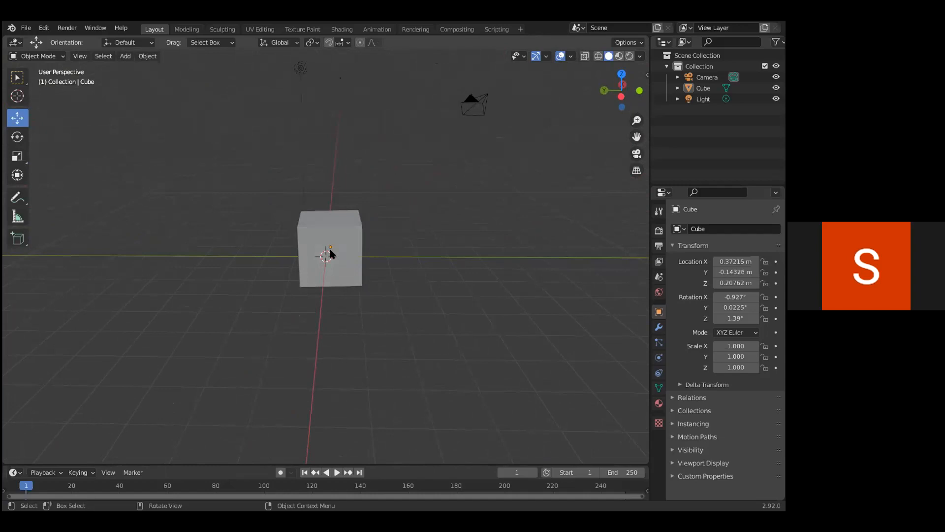
# Step: Move the cube along global X to about 2.21 m and along global Y to about -0.125 m
pyautogui.click(348, 240)
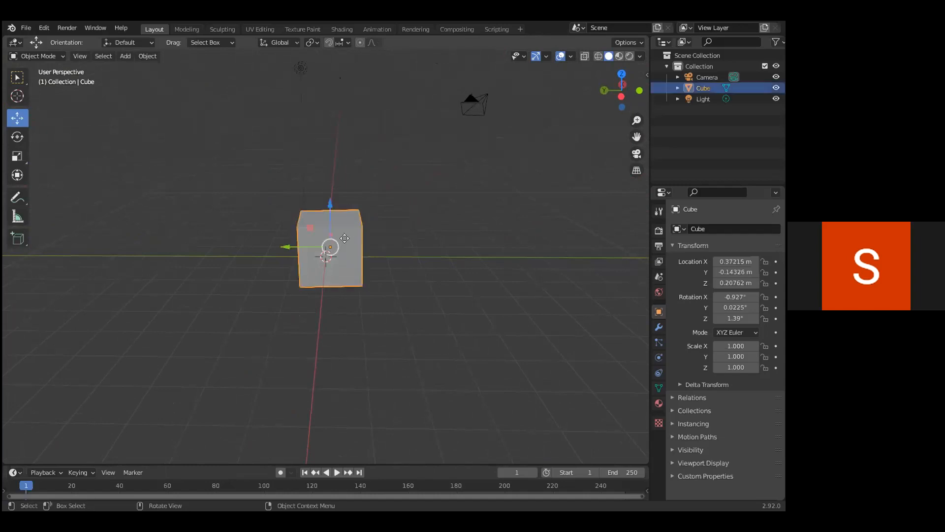
pyautogui.press('g')
pyautogui.press('x')
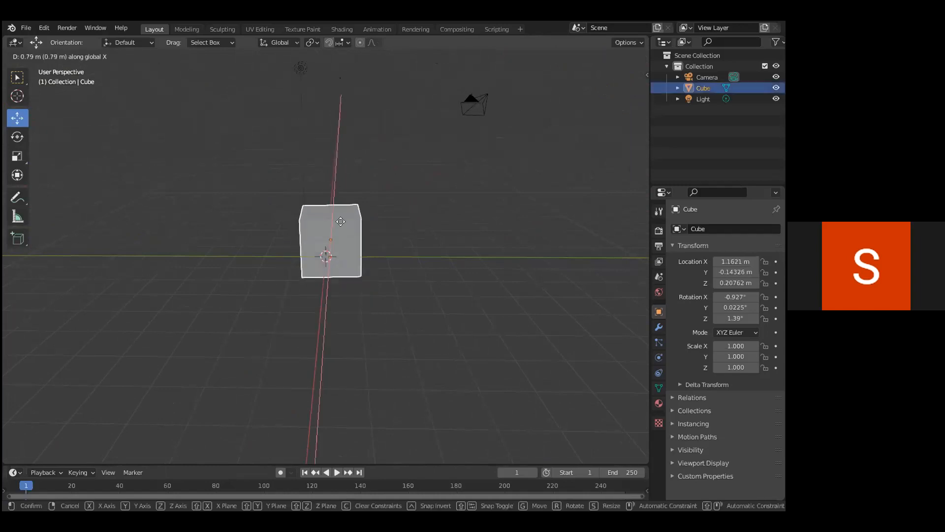
pyautogui.click(334, 232)
pyautogui.press('g')
pyautogui.press('y')
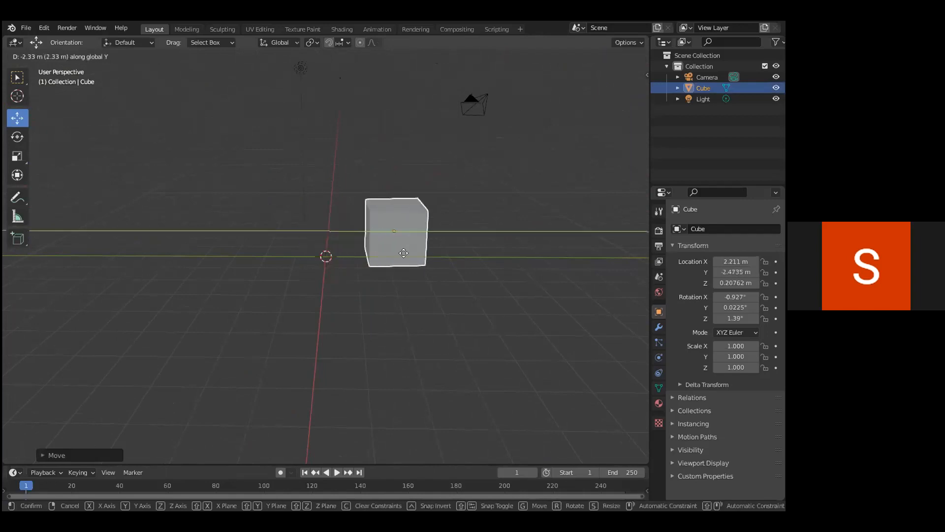
pyautogui.click(338, 260)
# Step: Scale the cube up uniformly on all axes to about 1.47
pyautogui.moveTo(377, 273); pyautogui.dragTo(277, 282, button='middle')
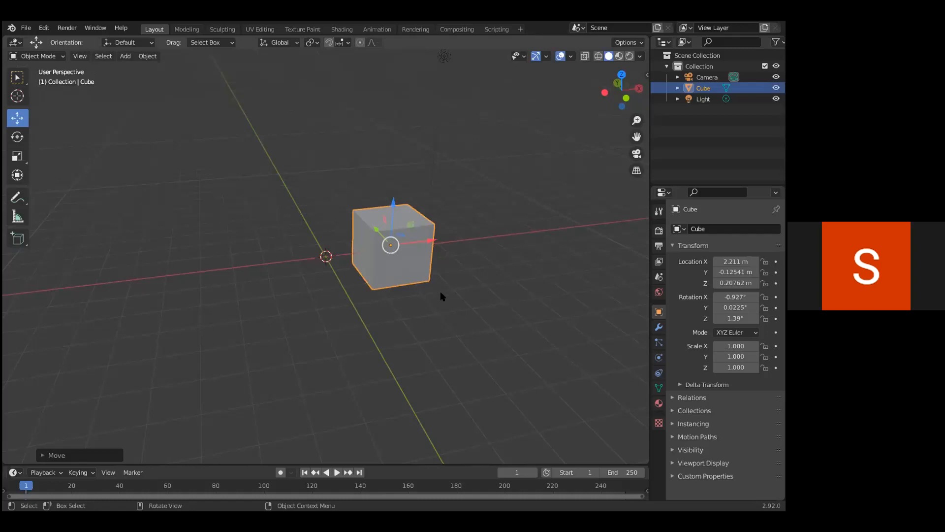
pyautogui.moveTo(402, 291); pyautogui.dragTo(519, 298, button='middle')
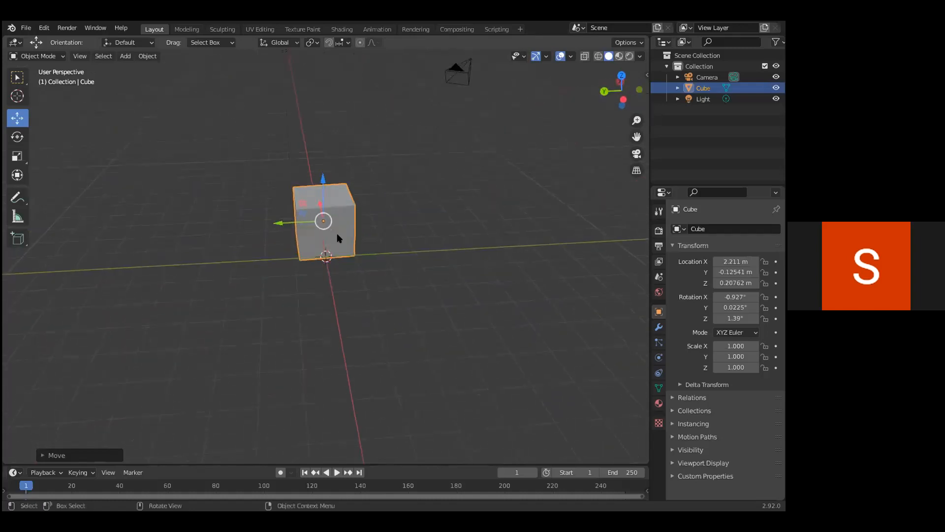
pyautogui.press('s')
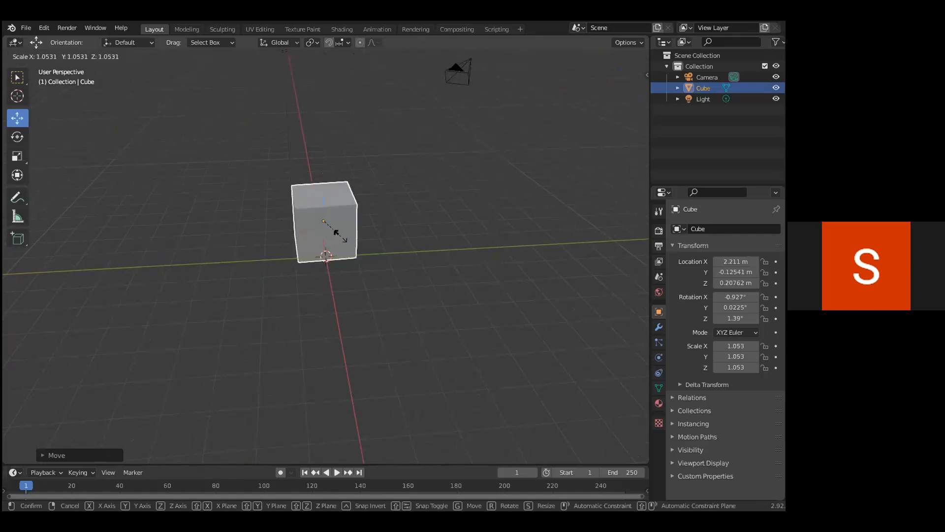
pyautogui.click(327, 253)
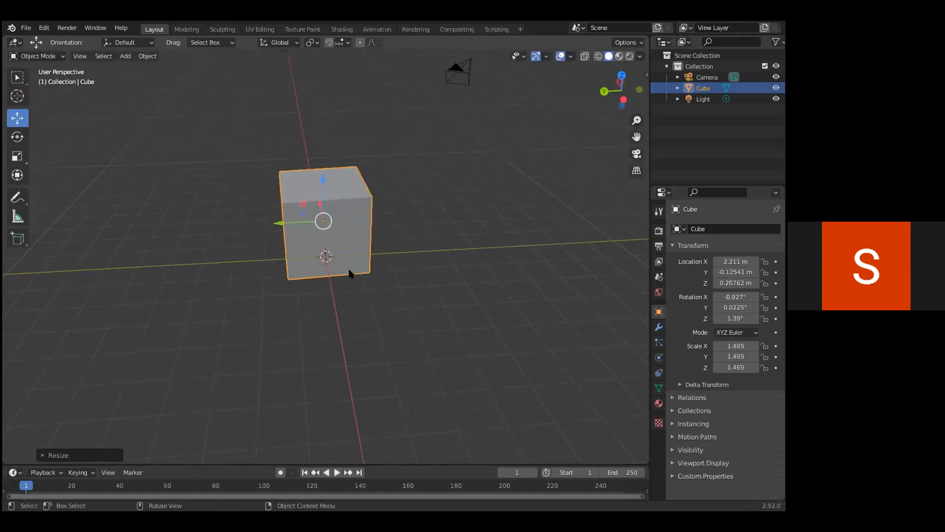
# Step: Stretch the cube along global X to a scale of about 2.28 and along global Y to about 2.09
pyautogui.press('s')
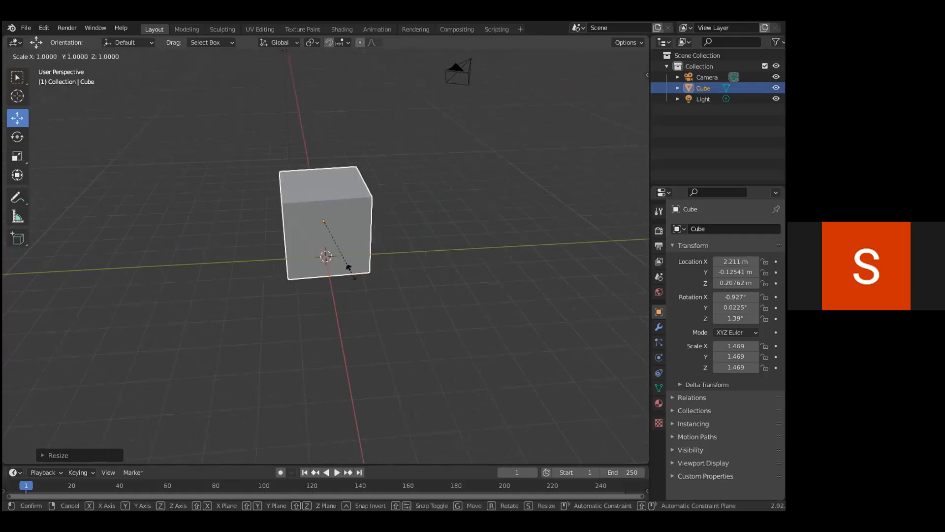
pyautogui.press('x')
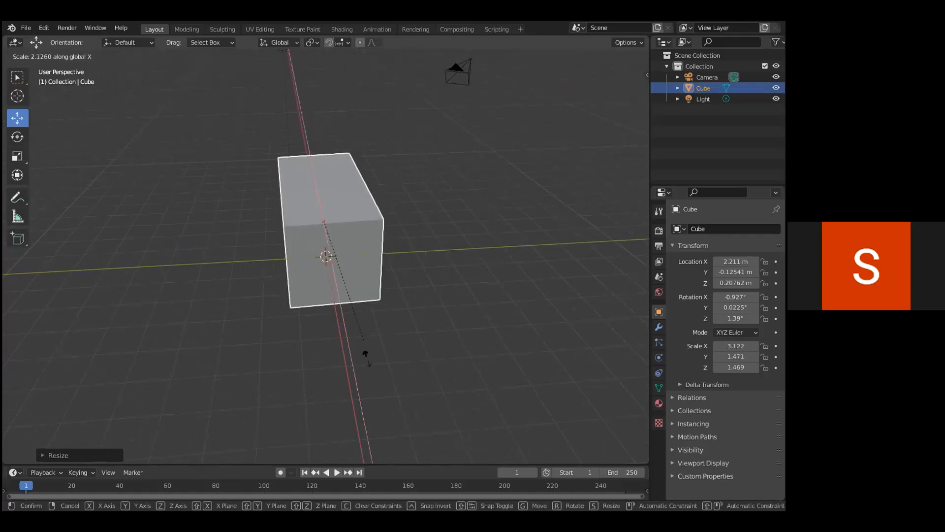
pyautogui.click(337, 313)
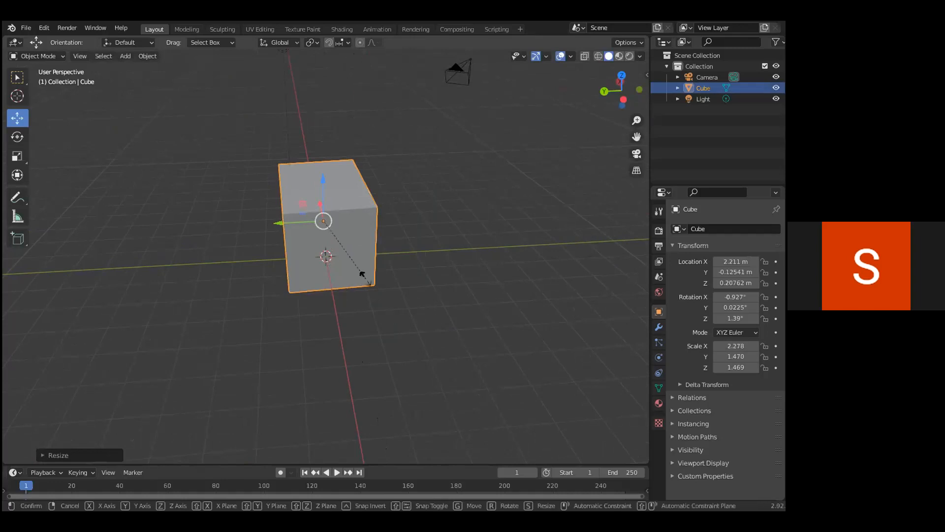
pyautogui.press('s')
pyautogui.press('y')
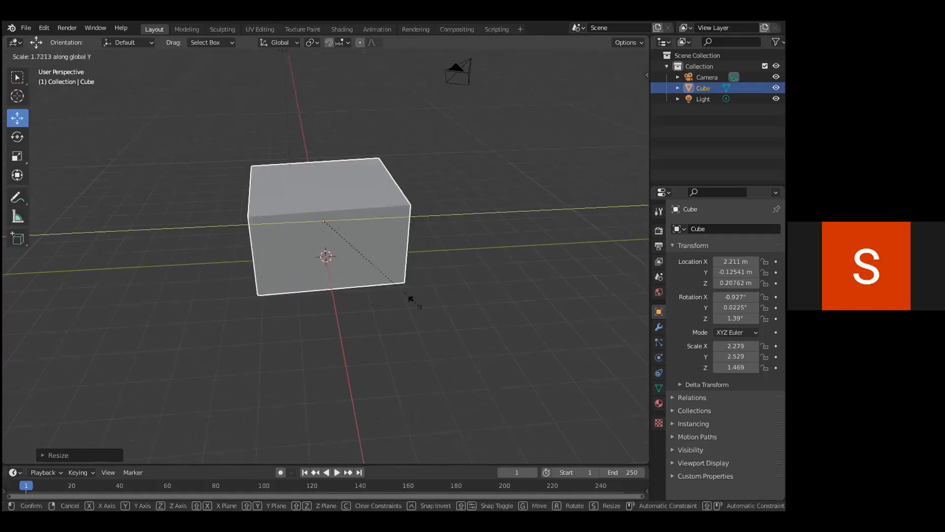
pyautogui.click(385, 298)
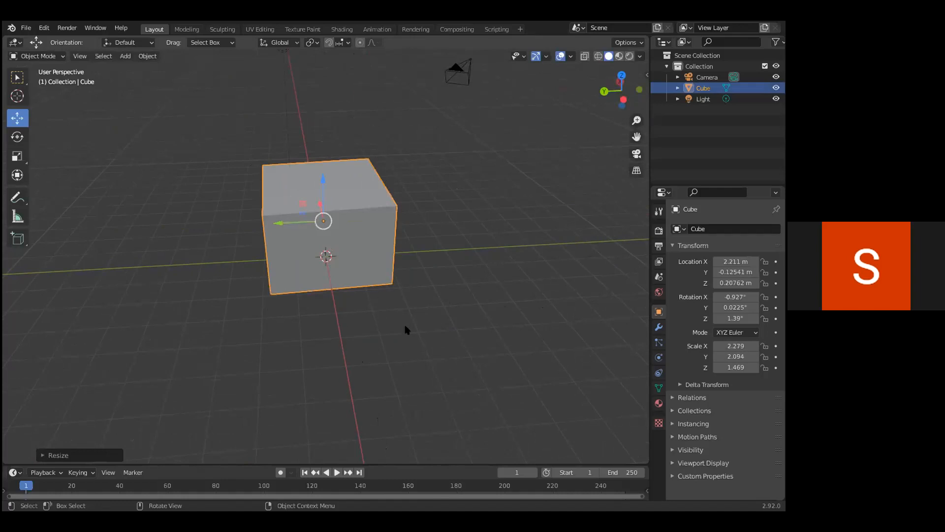
# Step: Stretch the cube along global Z to a scale of about 1.93
pyautogui.press('s')
pyautogui.press('z')
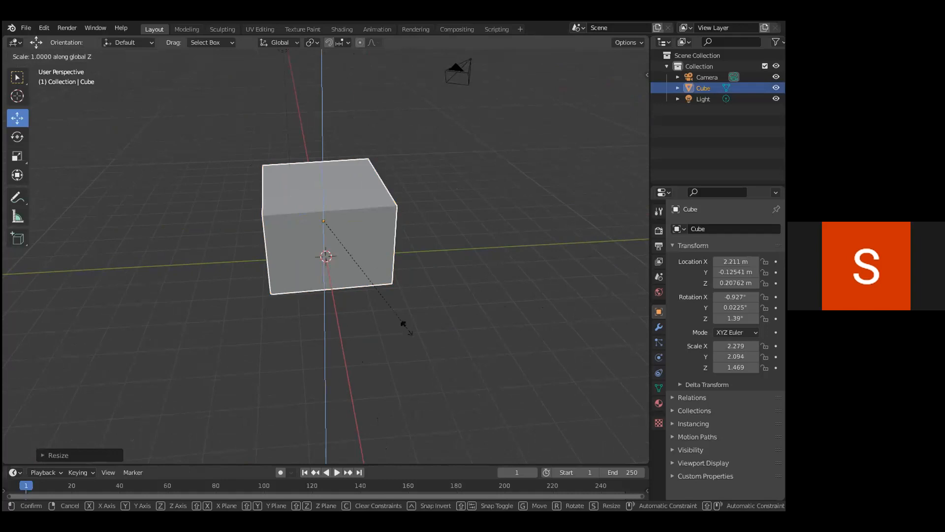
pyautogui.click(390, 389)
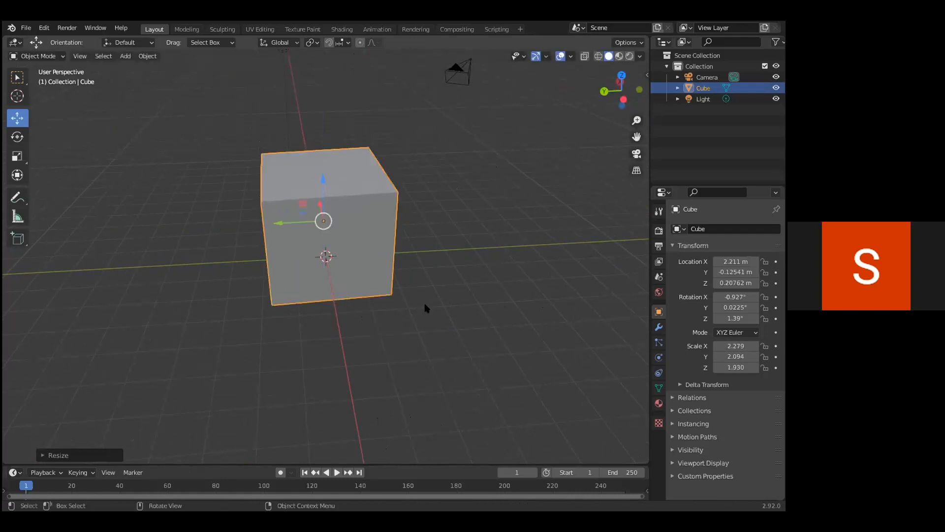
# Step: Delete the scaled cube from the scene
pyautogui.moveTo(346, 302); pyautogui.dragTo(387, 297, button='middle')
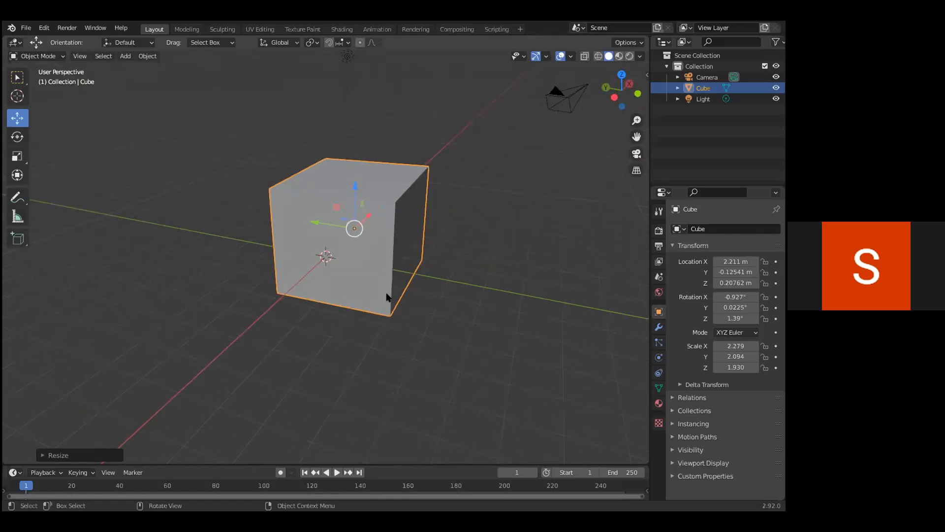
pyautogui.click(372, 248)
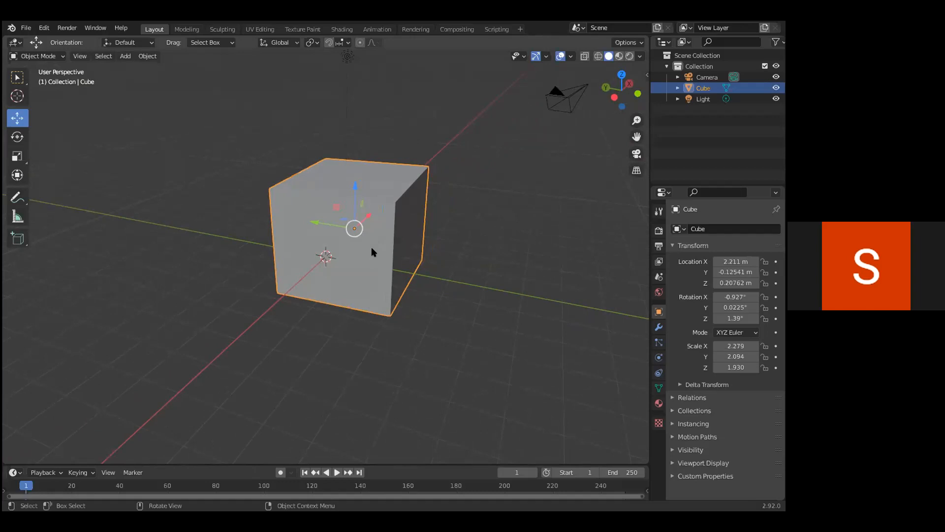
pyautogui.moveTo(371, 252); pyautogui.dragTo(359, 219, button='middle')
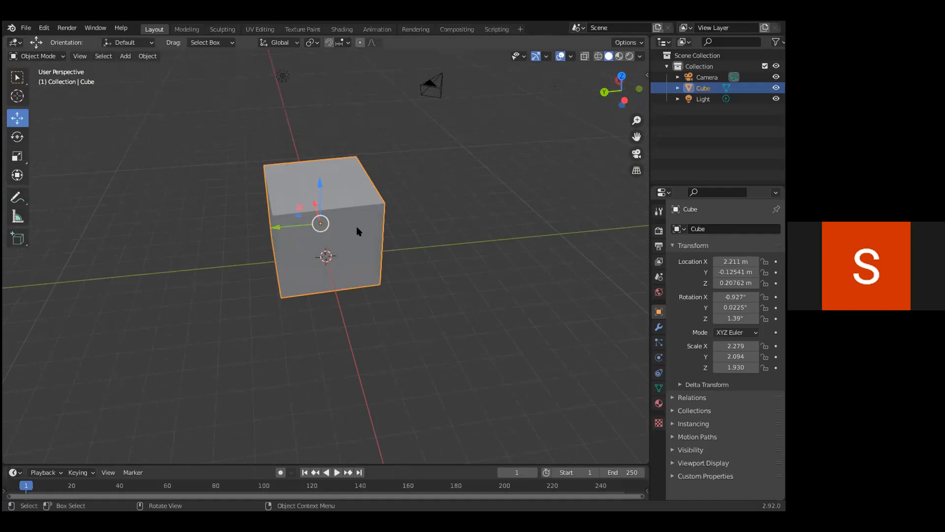
pyautogui.press('x')
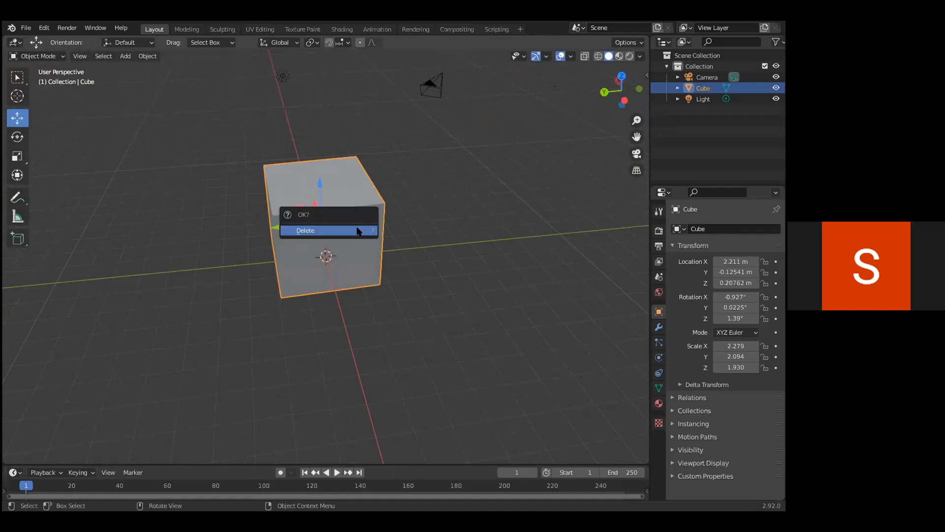
pyautogui.click(358, 230)
pyautogui.moveTo(414, 216)
pyautogui.mouseDown(button='middle')
pyautogui.moveTo(559, 184)
pyautogui.moveTo(491, 205)
pyautogui.moveTo(414, 211)
pyautogui.mouseUp(button='middle')
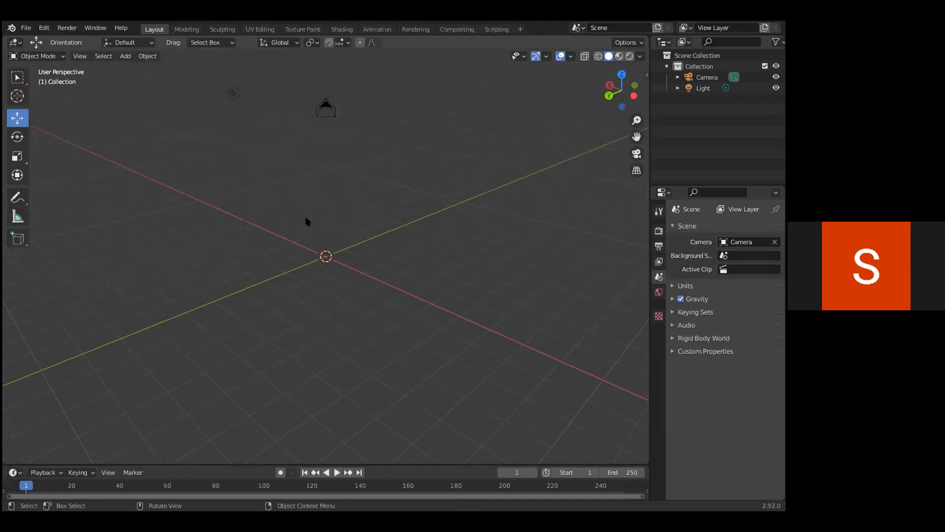
pyautogui.moveTo(293, 231); pyautogui.dragTo(346, 230, button='middle')
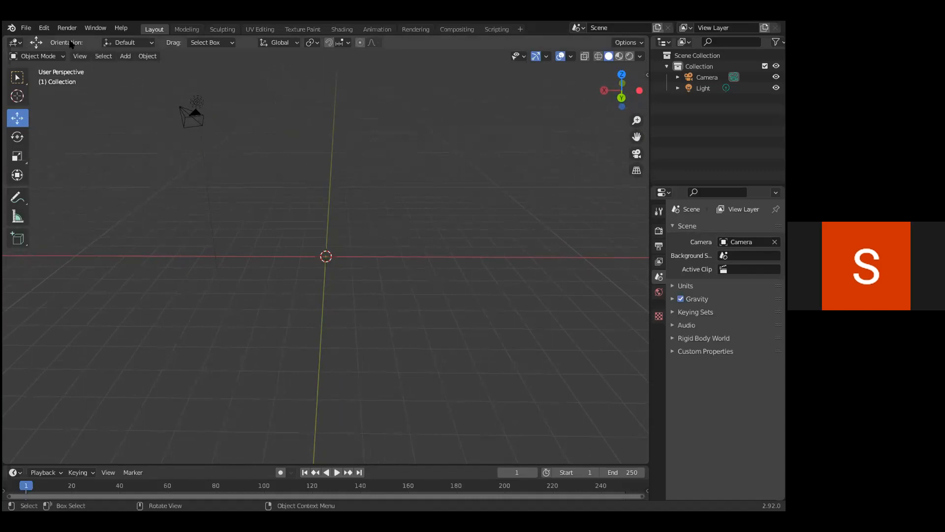
pyautogui.click(123, 57)
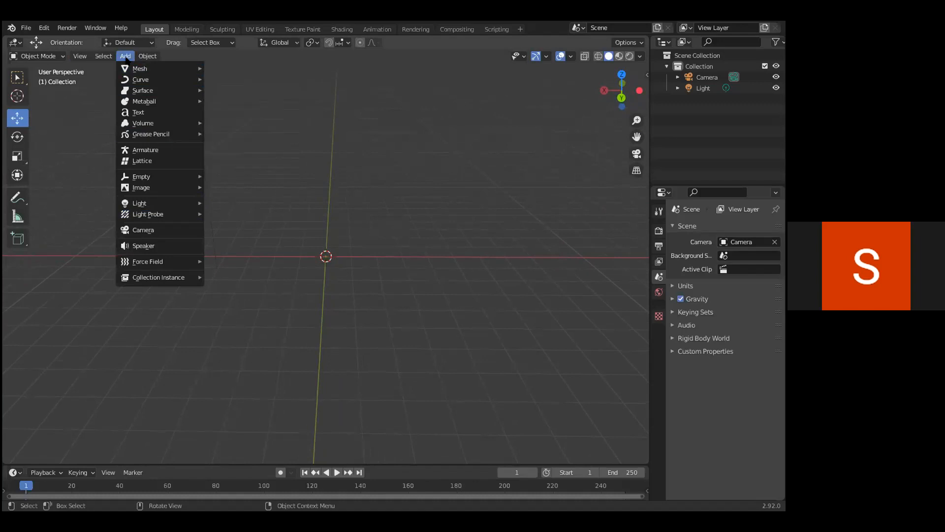
pyautogui.moveTo(131, 68)
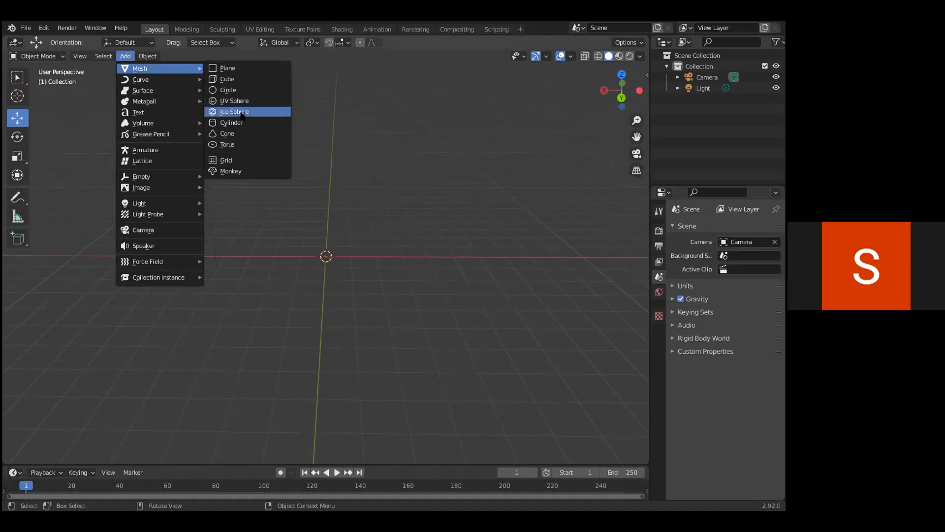
pyautogui.click(118, 55)
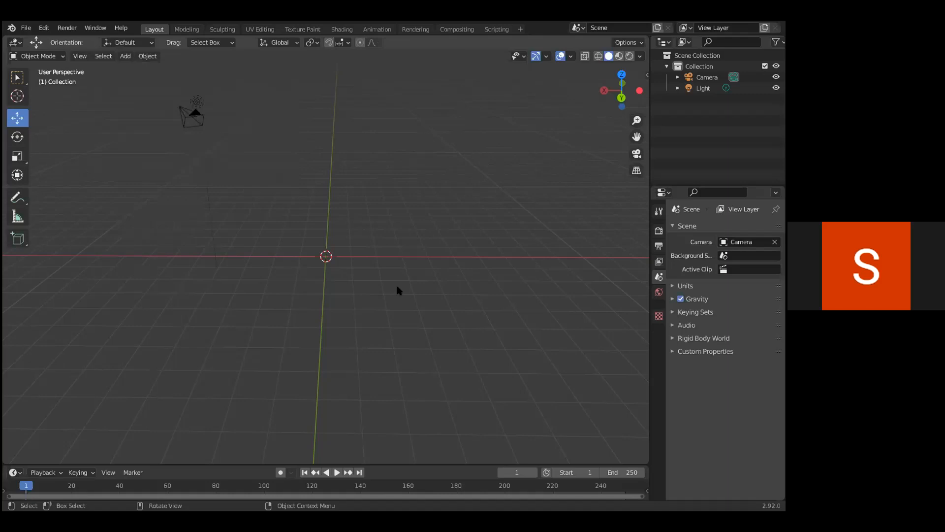
# Step: Add a cube mesh at the world origin and delete it again
pyautogui.hotkey('shift', 'a')
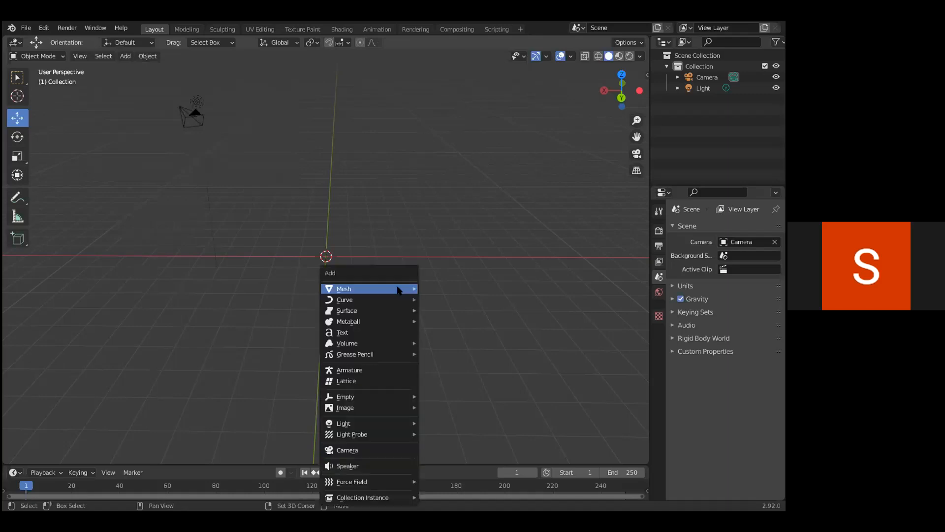
pyautogui.moveTo(400, 289)
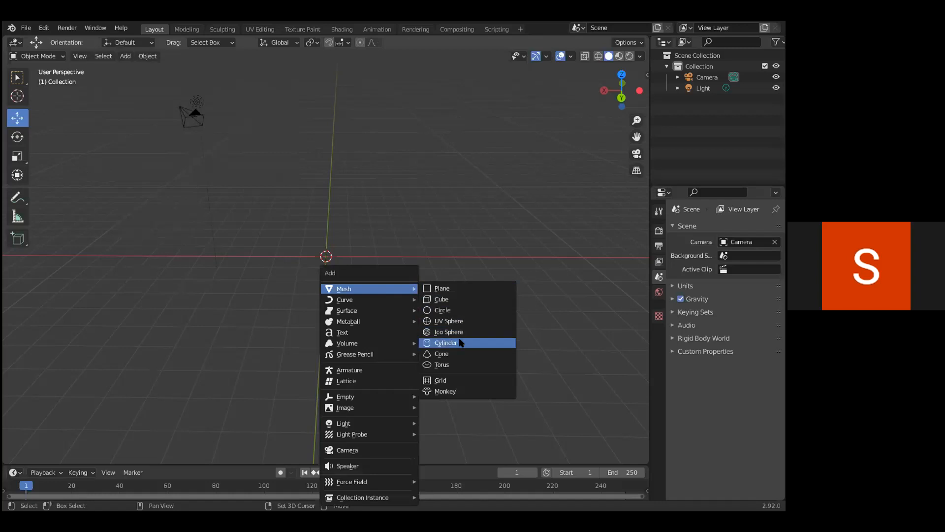
pyautogui.click(447, 301)
pyautogui.moveTo(453, 306); pyautogui.dragTo(339, 252, button='middle')
pyautogui.click(300, 242)
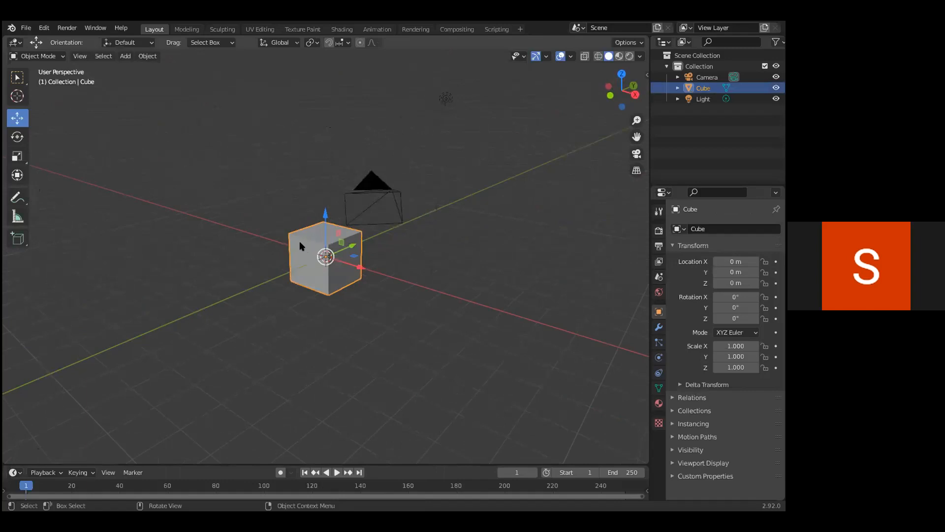
pyautogui.press('x')
pyautogui.click(301, 244)
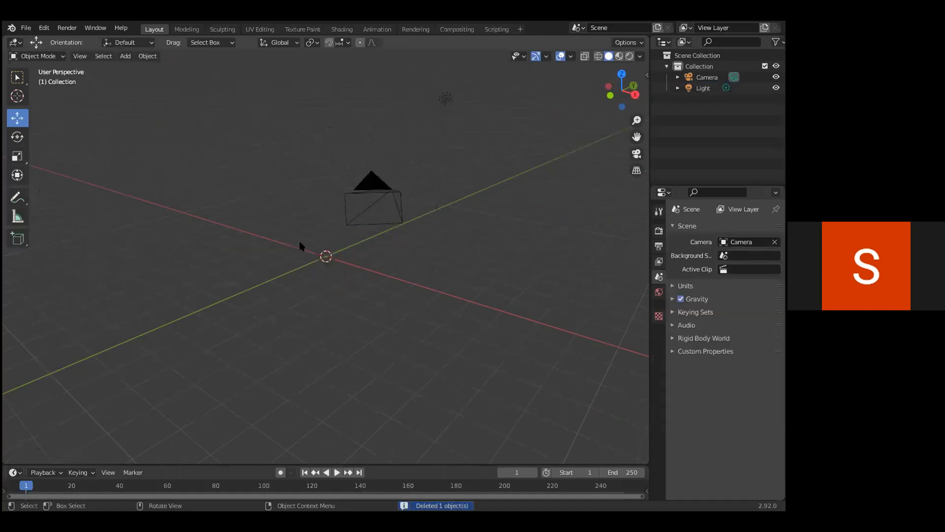
# Step: Add a new cube mesh to the empty scene at the 3D cursor
pyautogui.hotkey('shift', 'a')
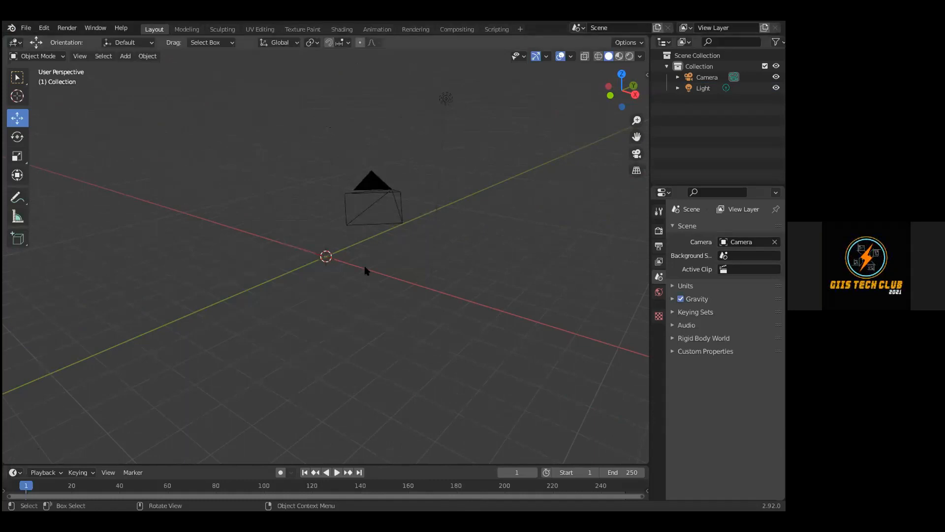
pyautogui.scroll(5, 369, 278)
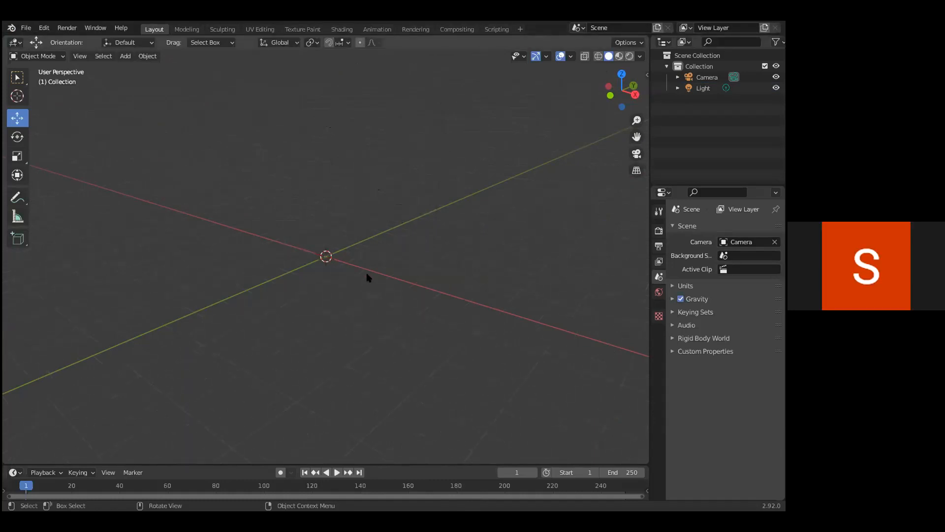
pyautogui.hotkey('shift', 'a')
pyautogui.moveTo(376, 276)
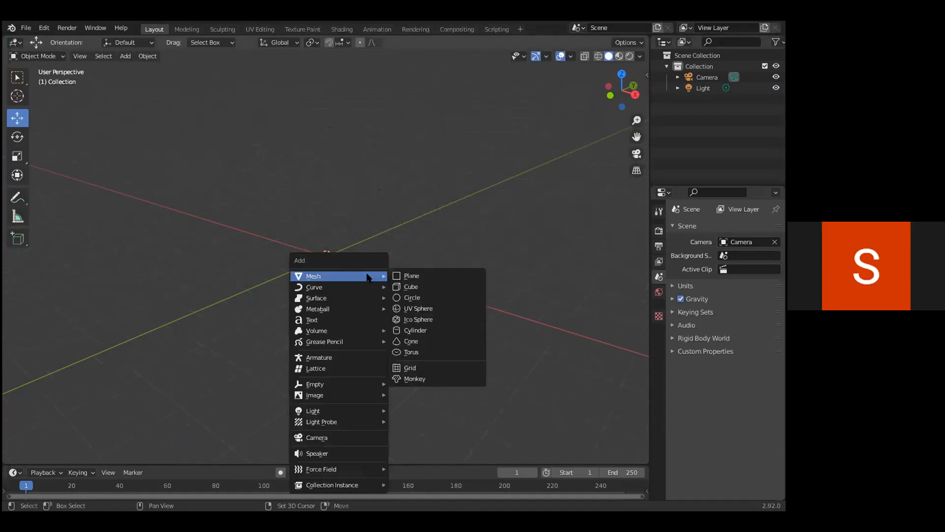
pyautogui.click(427, 291)
# Step: Move the new cube along the global X axis to about -0.715 m
pyautogui.moveTo(409, 302); pyautogui.dragTo(347, 300, button='middle')
pyautogui.moveTo(291, 235); pyautogui.dragTo(206, 232, button='middle')
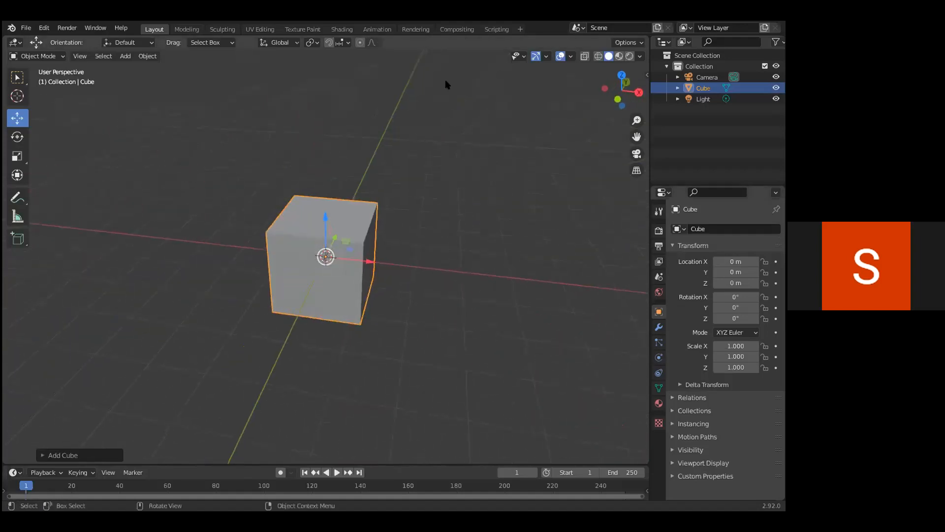
pyautogui.moveTo(234, 437); pyautogui.dragTo(243, 325, button='middle')
pyautogui.moveTo(310, 175); pyautogui.dragTo(362, 243, button='middle')
pyautogui.click(372, 240)
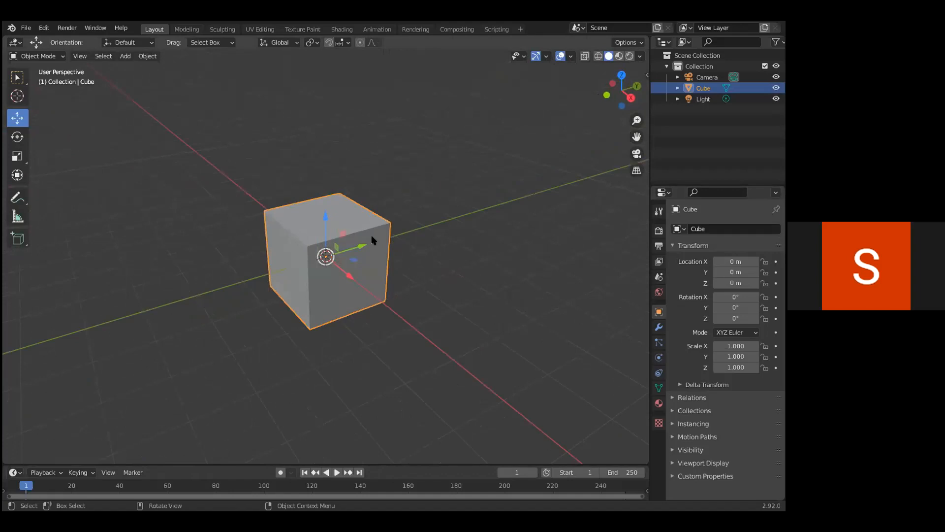
pyautogui.press('g')
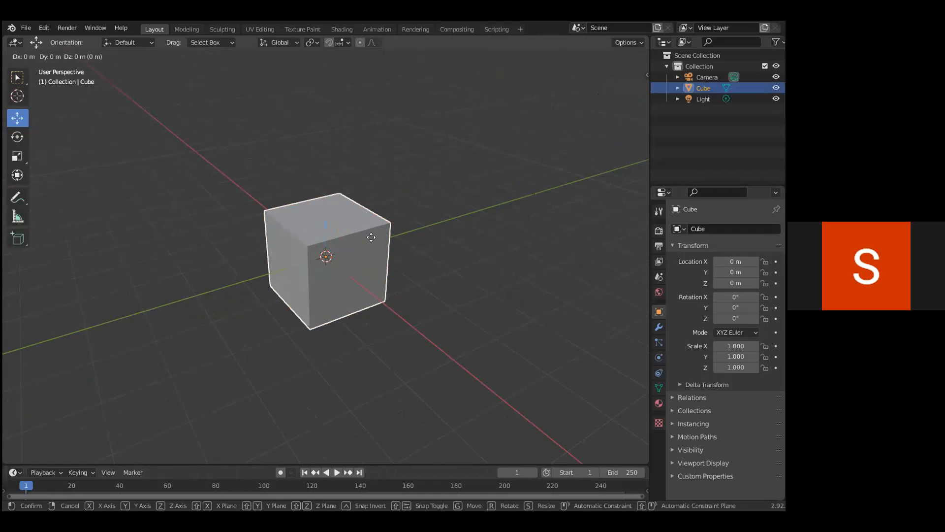
pyautogui.press('x')
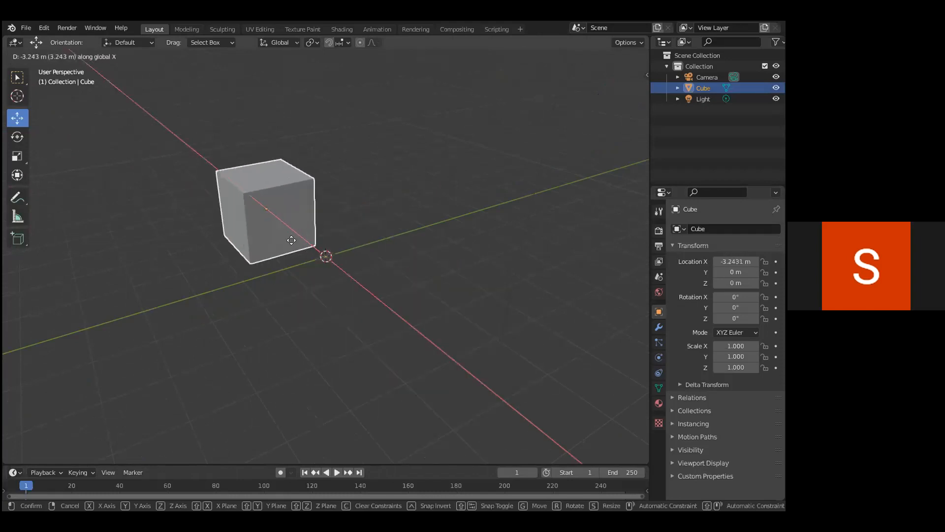
pyautogui.click(321, 273)
# Step: Move the cube along the global Y axis to about 0.411 m
pyautogui.press('g')
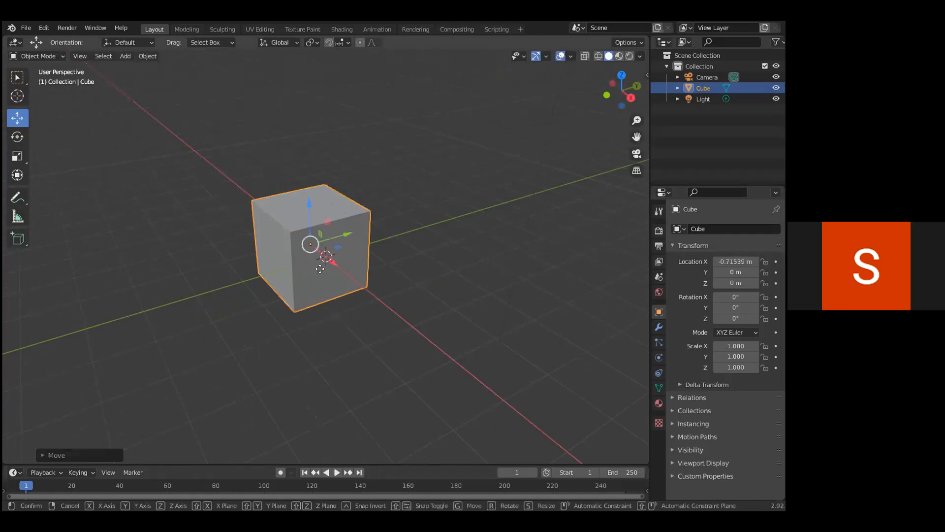
pyautogui.press('y')
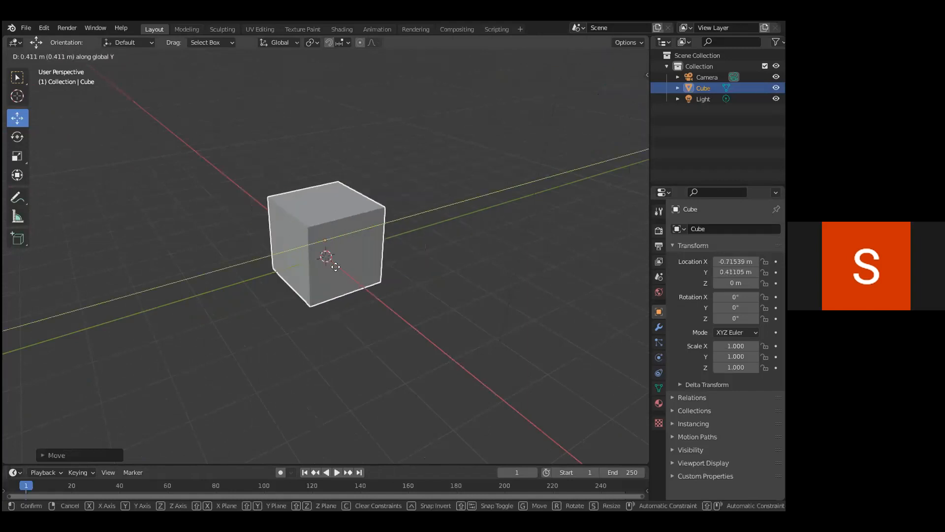
pyautogui.click(336, 266)
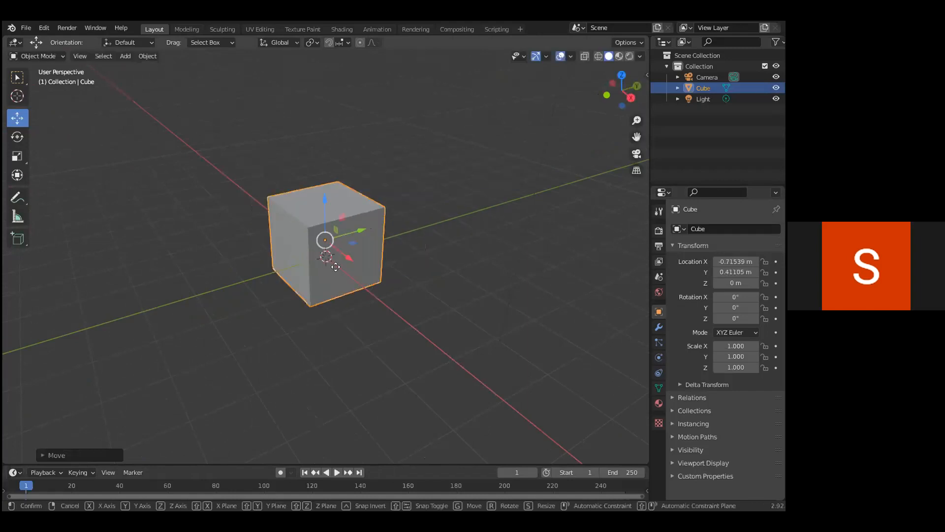
# Step: Move the cube along global Z to about 0.061 m, and freely to about X -0.694 m, Y 0.258 m, Z -0.112 m
pyautogui.press('g')
pyautogui.press('z')
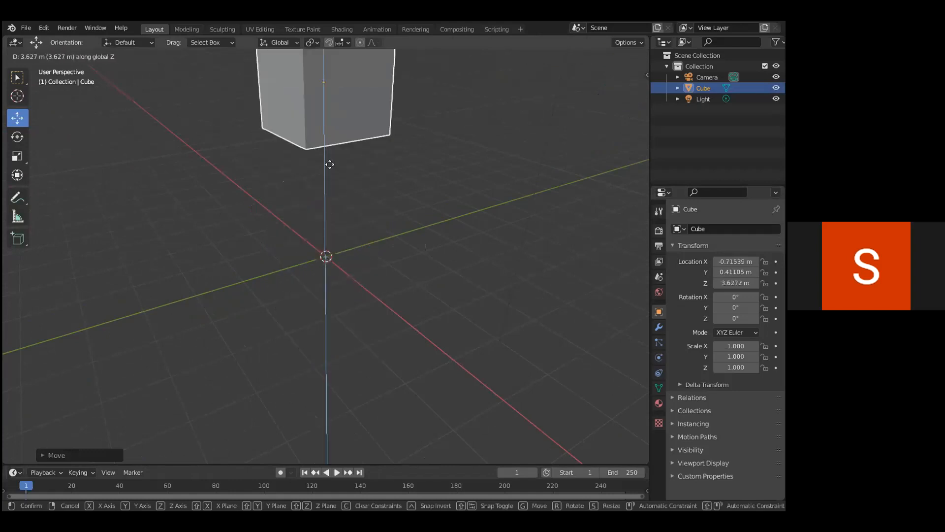
pyautogui.click(331, 266)
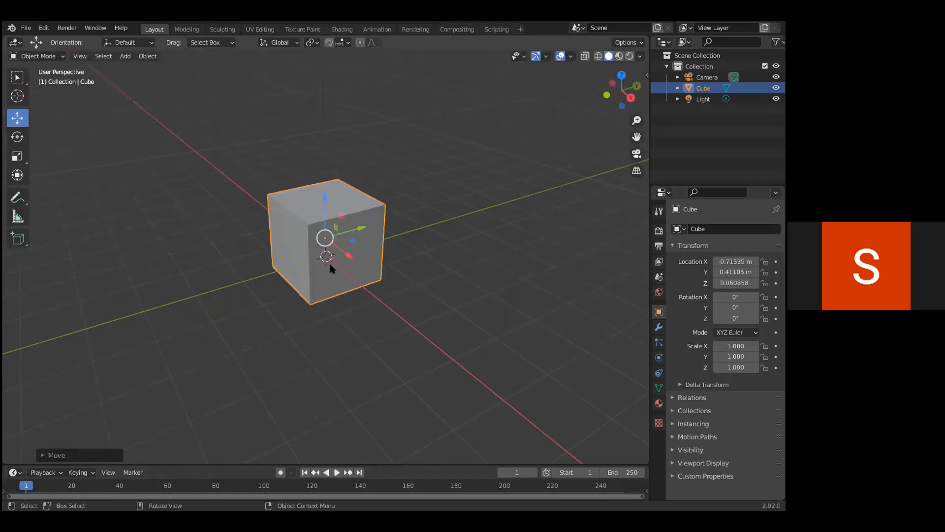
pyautogui.press('g')
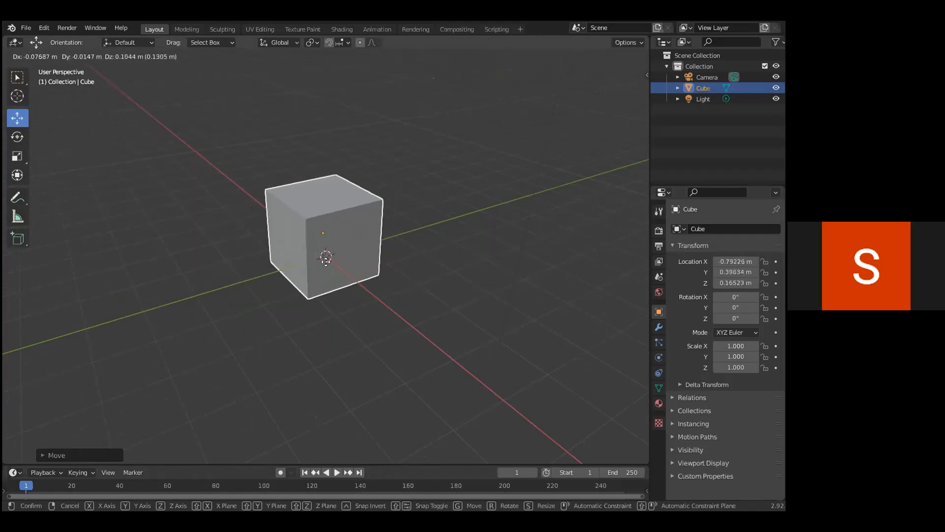
pyautogui.click(326, 272)
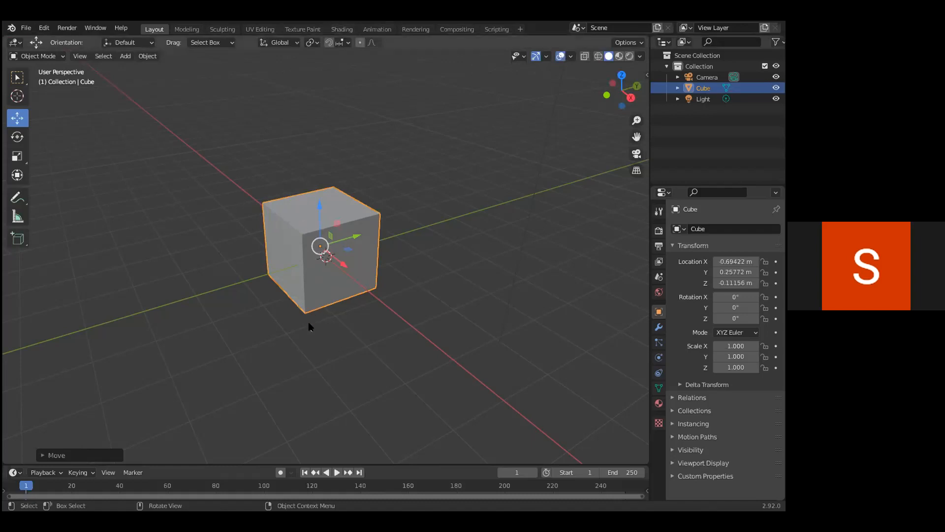
# Step: View the scene from several sides and select the camera and the light in turn to point them out
pyautogui.moveTo(291, 318); pyautogui.dragTo(375, 309, button='middle')
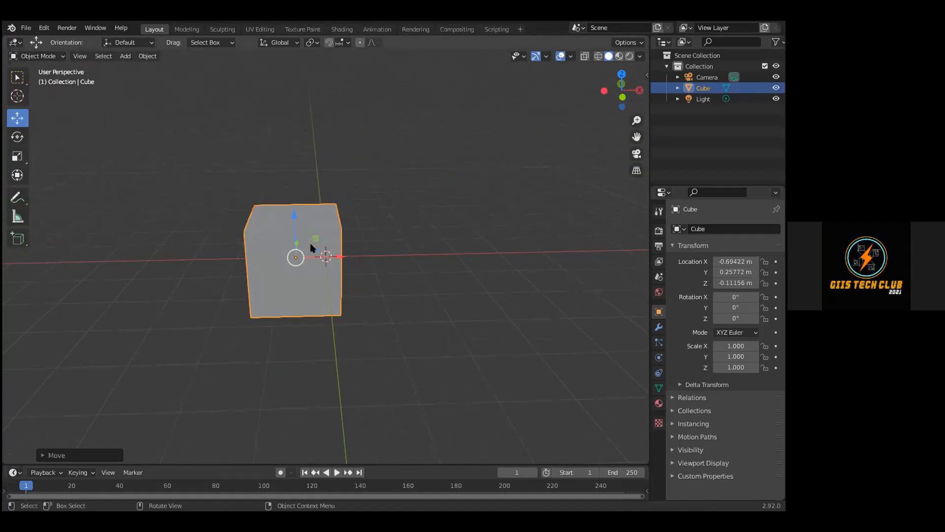
pyautogui.moveTo(301, 281); pyautogui.dragTo(375, 236, button='middle')
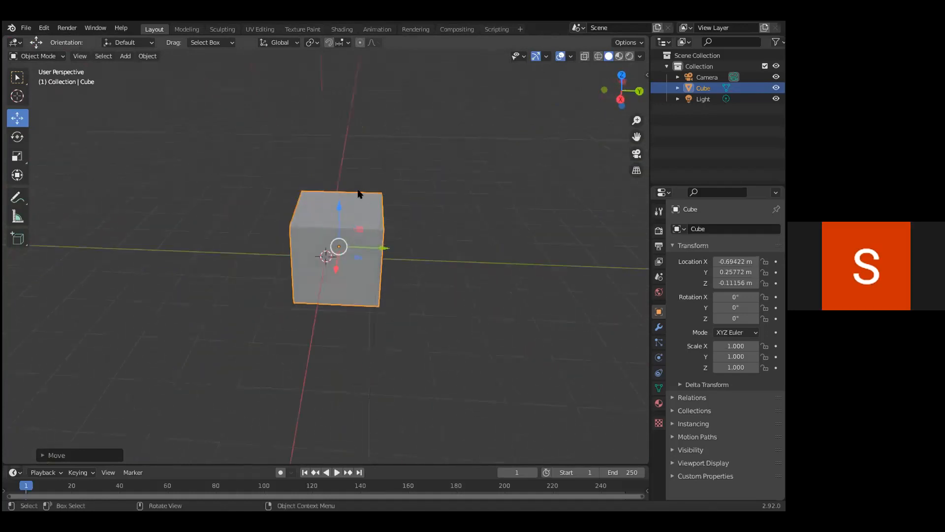
pyautogui.moveTo(365, 197); pyautogui.dragTo(481, 192, button='middle')
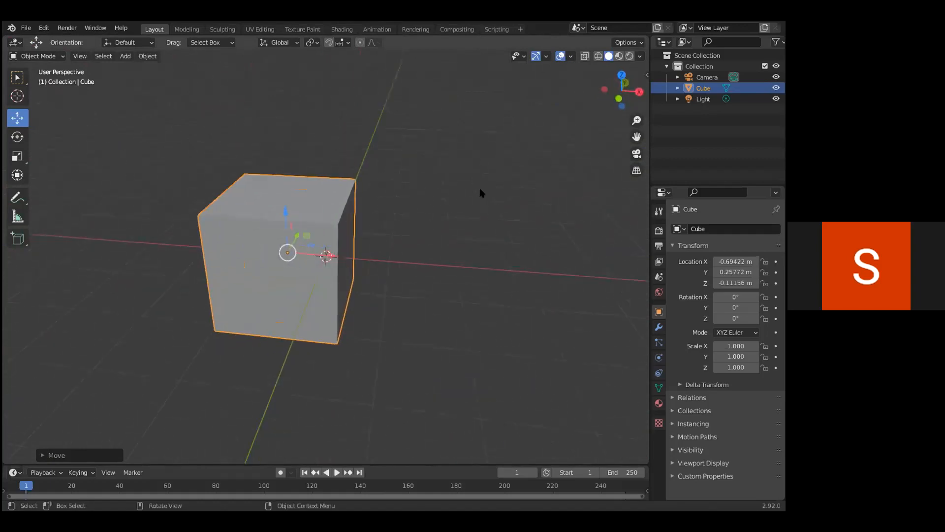
pyautogui.scroll(-5, 481, 192)
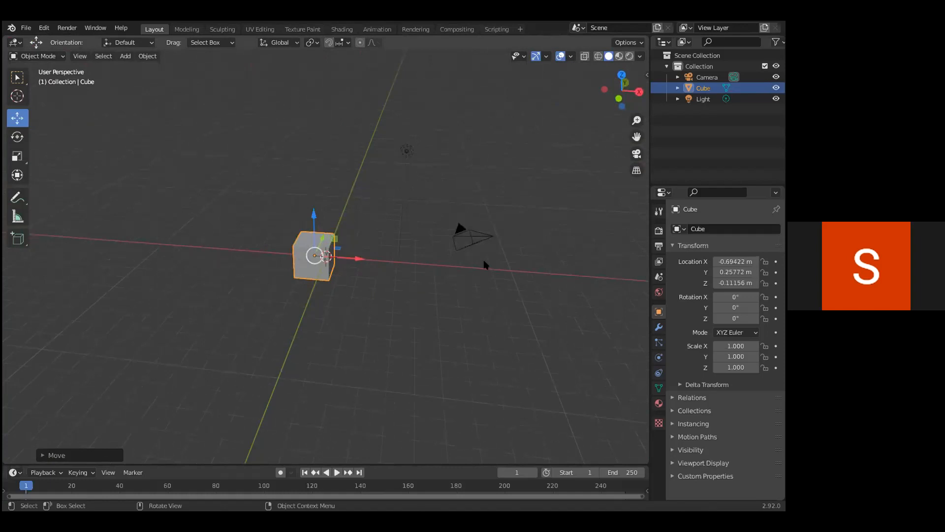
pyautogui.click(483, 241)
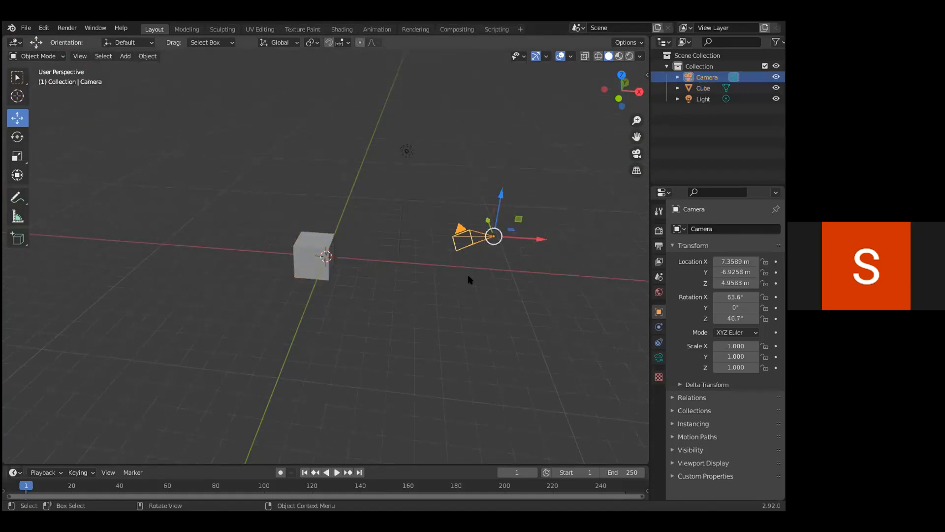
pyautogui.click(405, 150)
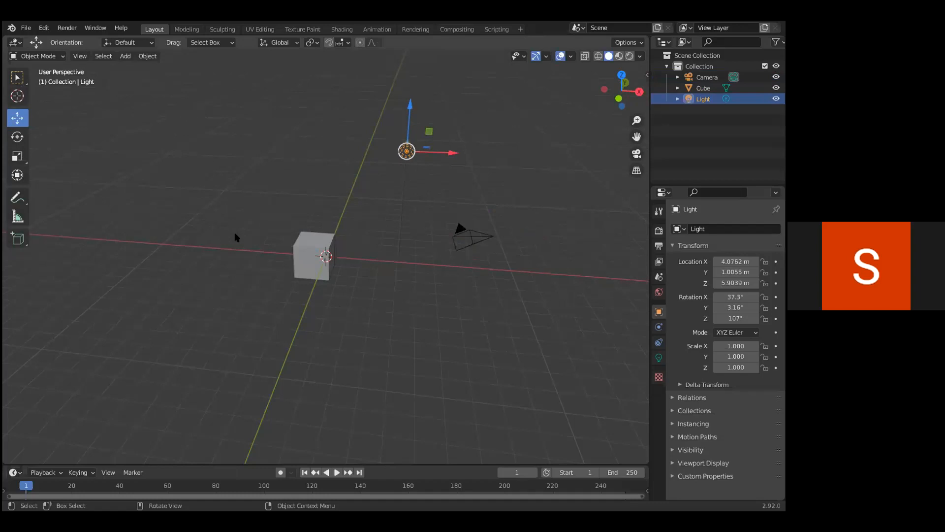
# Step: Activate the Rotate tool and switch to the Scale tool
pyautogui.click(17, 137)
pyautogui.click(22, 158)
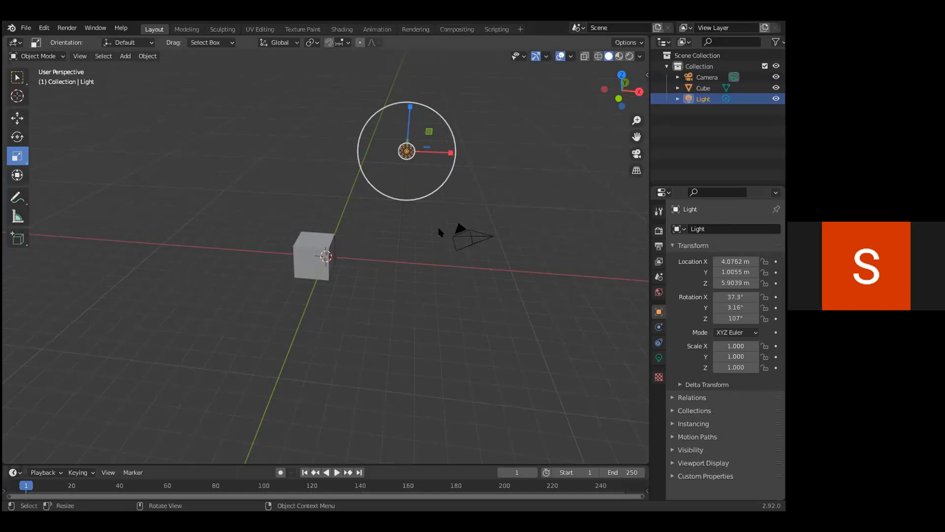
# Step: Review the scene's render, output and view layer properties
pyautogui.scroll(3, 359, 257)
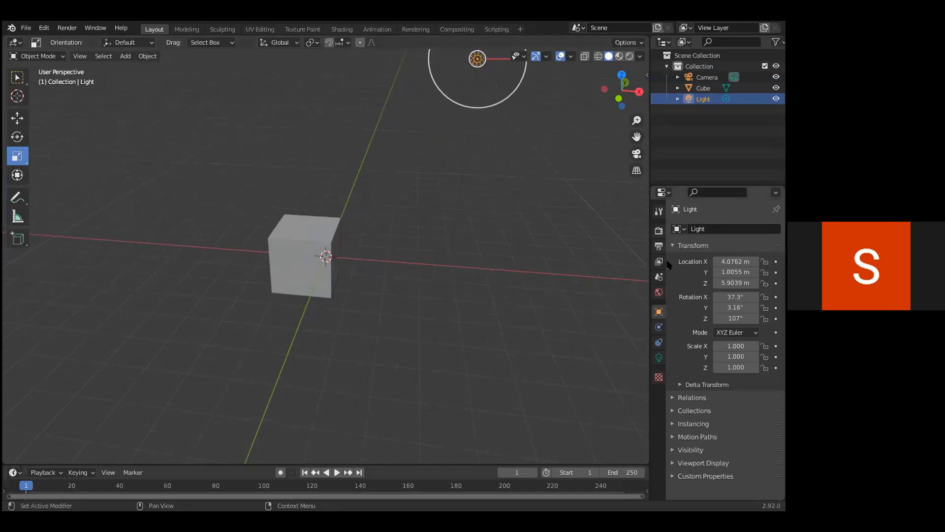
pyautogui.click(659, 230)
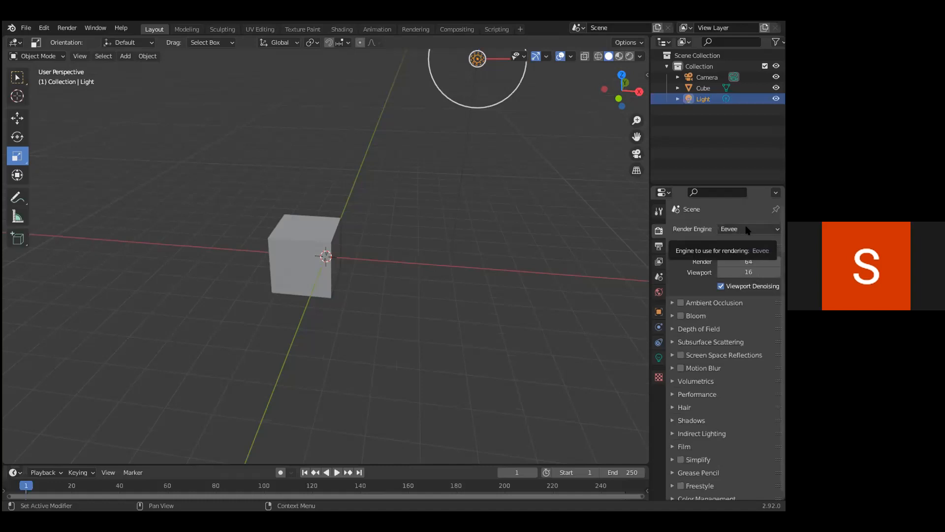
pyautogui.click(659, 246)
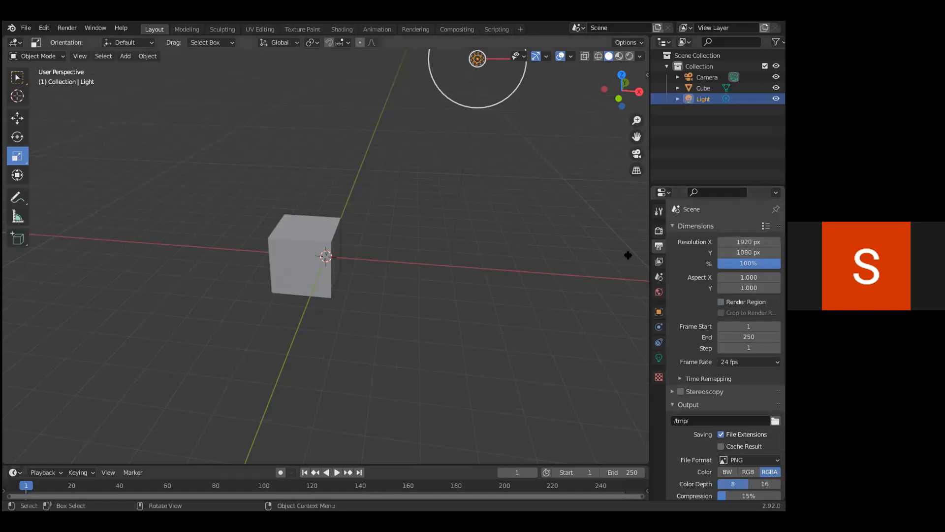
pyautogui.click(659, 261)
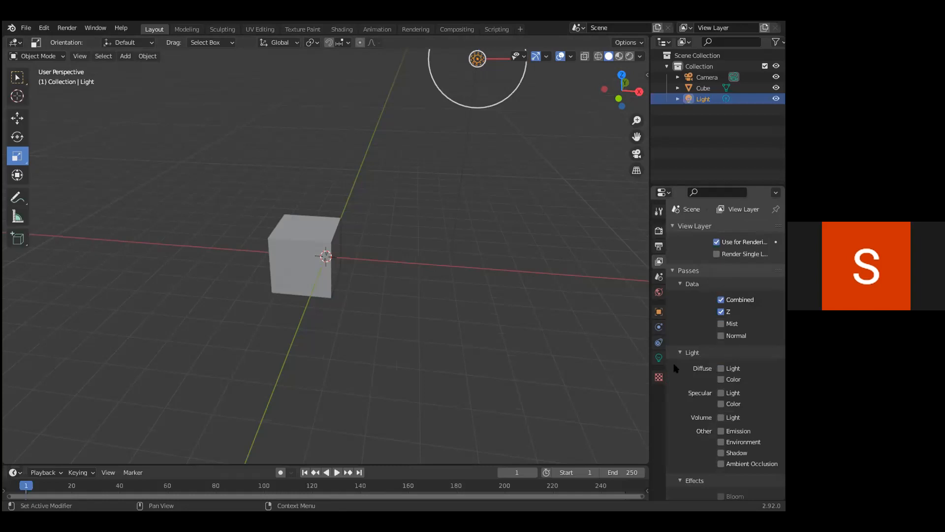
# Step: Select the cube and look through the modifiers available for it without adding one
pyautogui.click(307, 227)
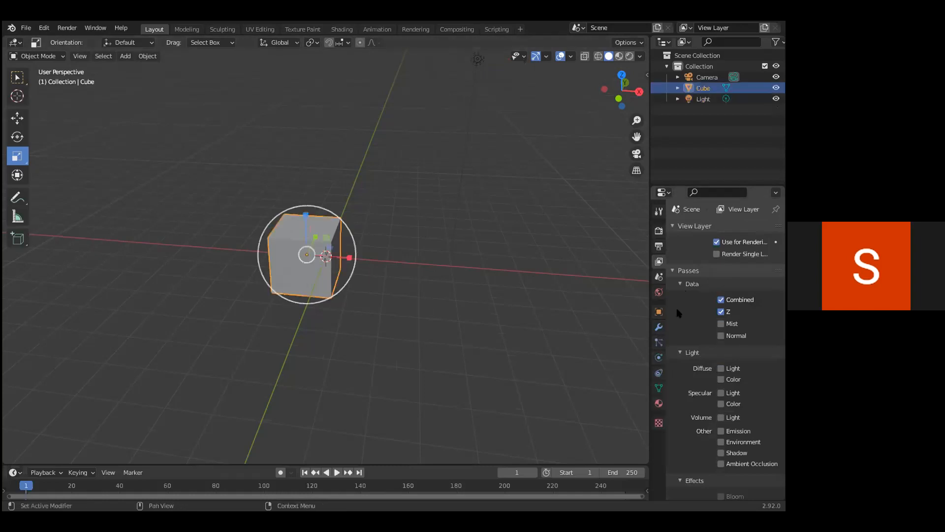
pyautogui.click(659, 327)
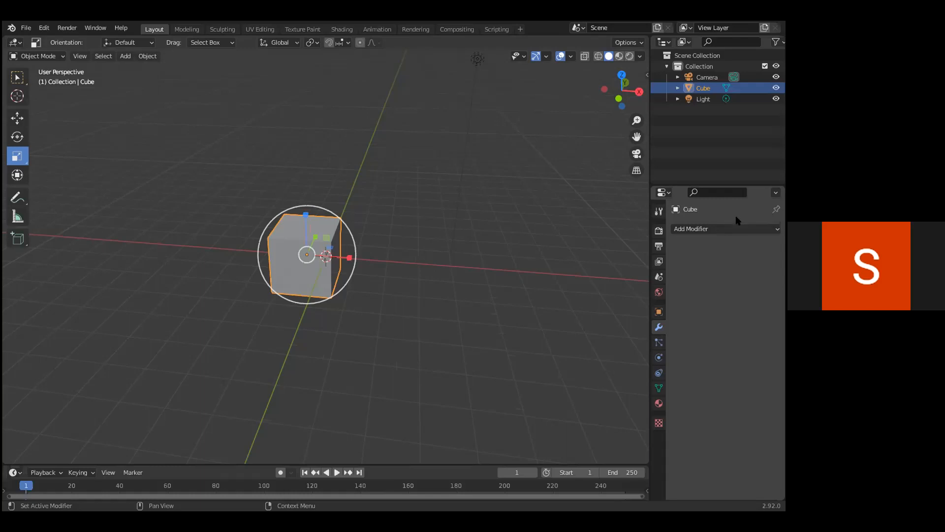
pyautogui.click(724, 229)
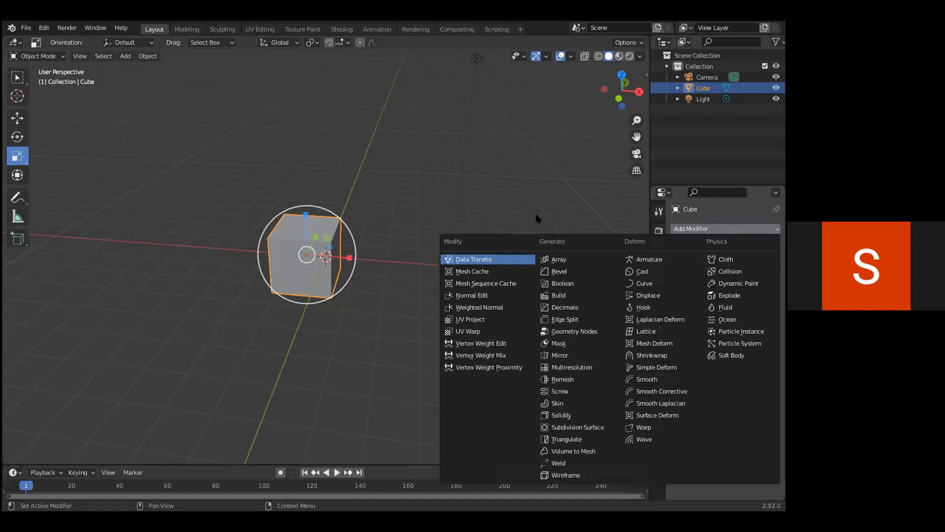
pyautogui.click(709, 229)
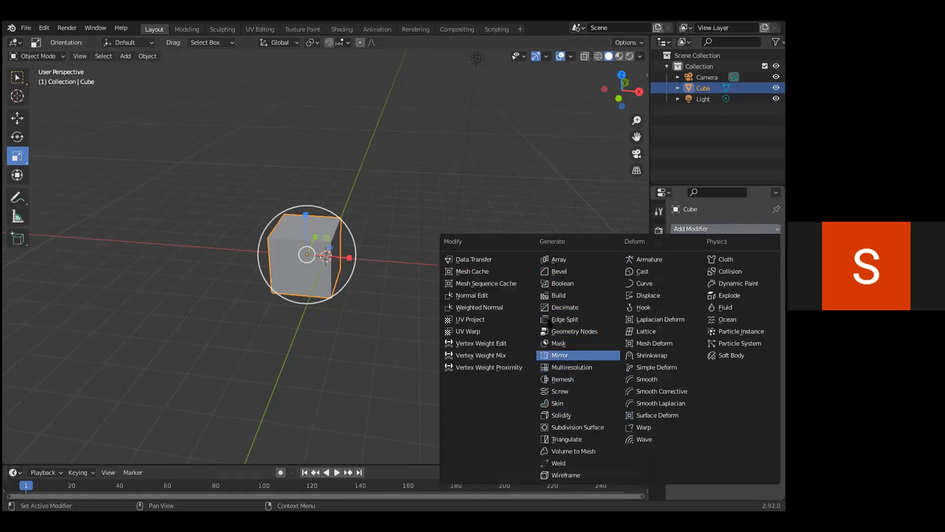
pyautogui.click(608, 216)
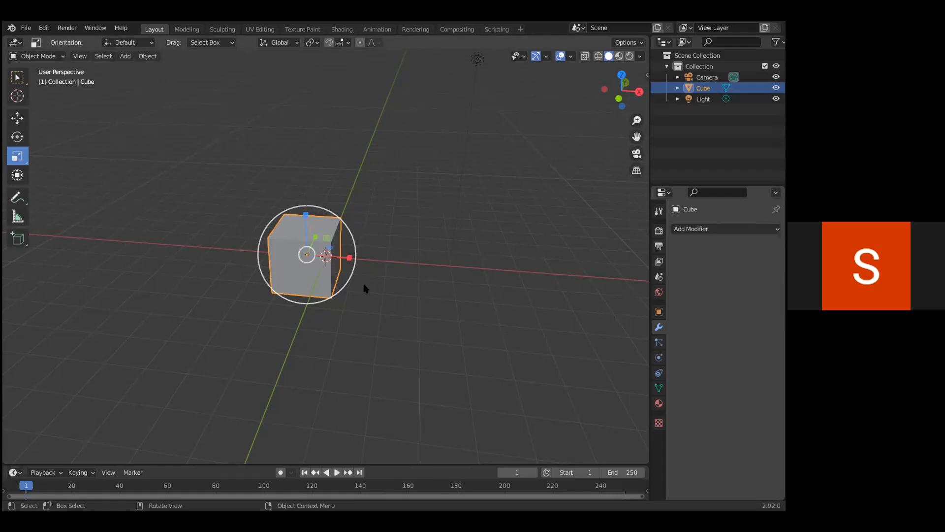
# Step: Delete the cube from the scene
pyautogui.moveTo(337, 184); pyautogui.dragTo(482, 177, button='middle')
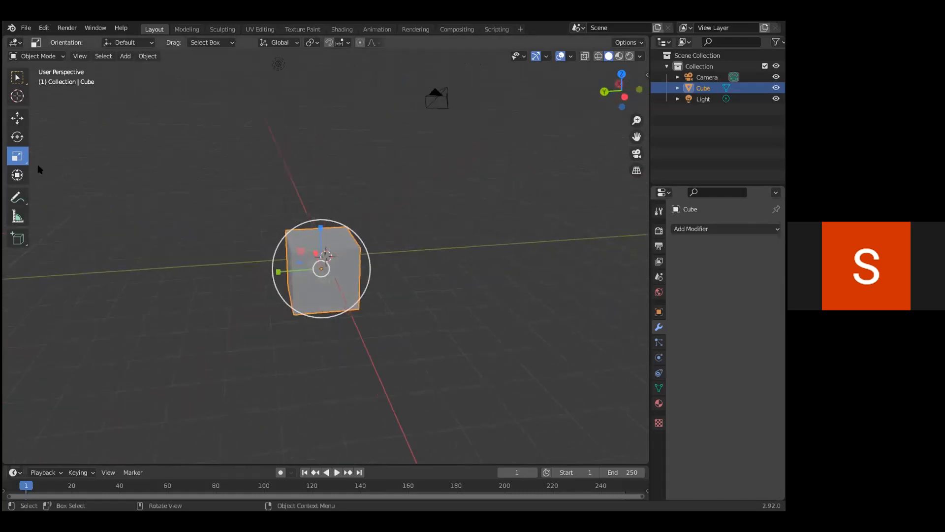
pyautogui.press('x')
pyautogui.click(345, 257)
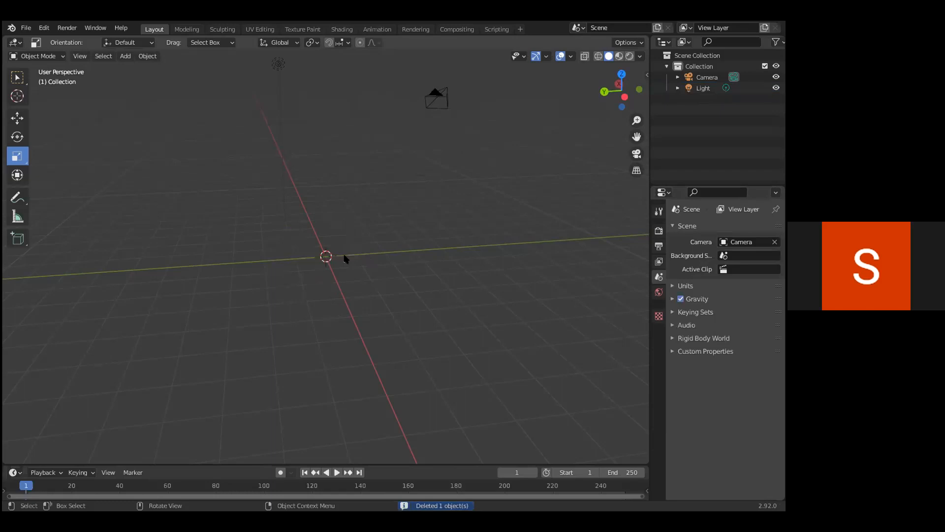
# Step: Add a cylinder mesh to the scene at the 3D cursor
pyautogui.press('shift')
pyautogui.hotkey('shift', 'a')
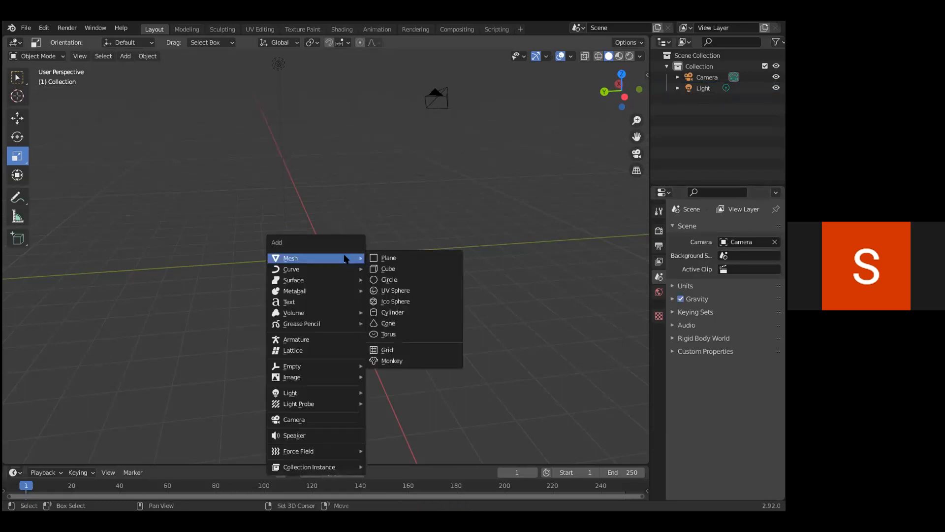
pyautogui.click(400, 313)
pyautogui.moveTo(319, 314); pyautogui.dragTo(407, 301, button='middle')
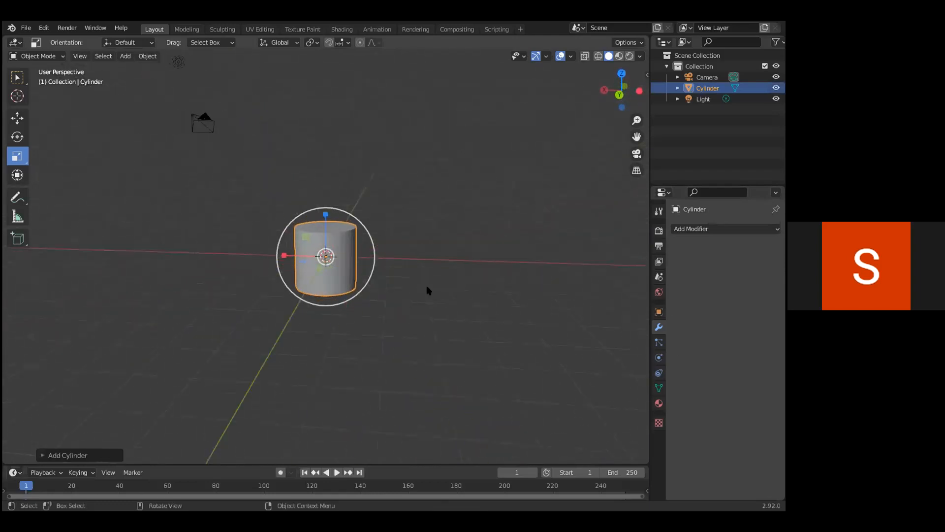
# Step: Examine the cylinder's faceted sides from different angles and distances
pyautogui.moveTo(355, 297); pyautogui.dragTo(358, 222, button='middle')
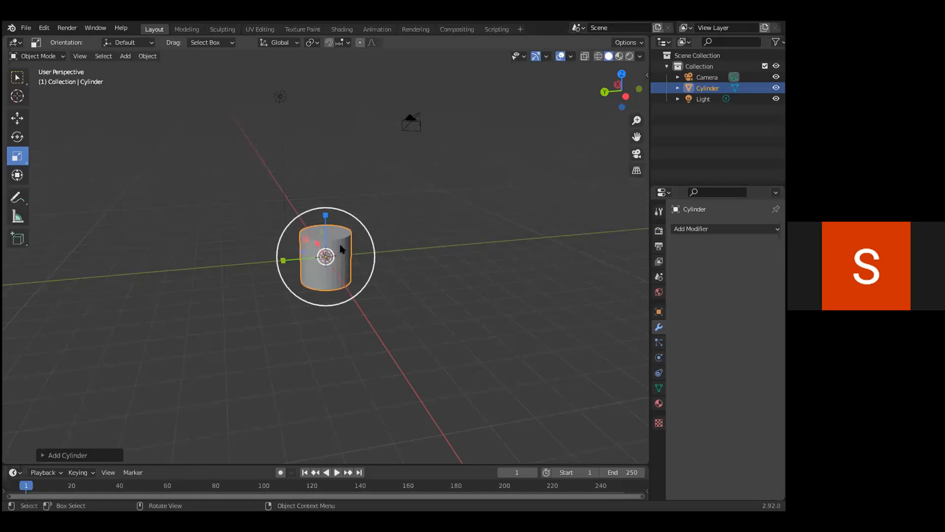
pyautogui.scroll(-2, 341, 245)
pyautogui.scroll(8, 341, 246)
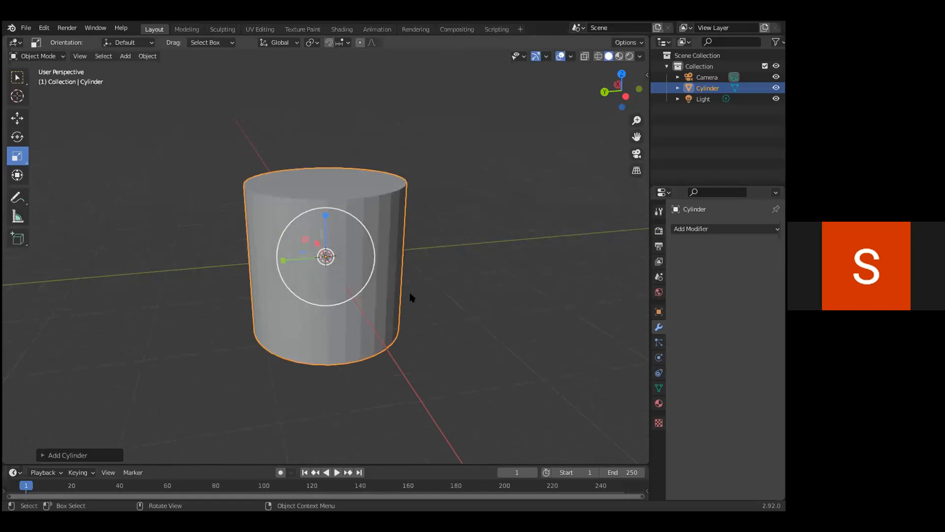
pyautogui.scroll(-3, 377, 213)
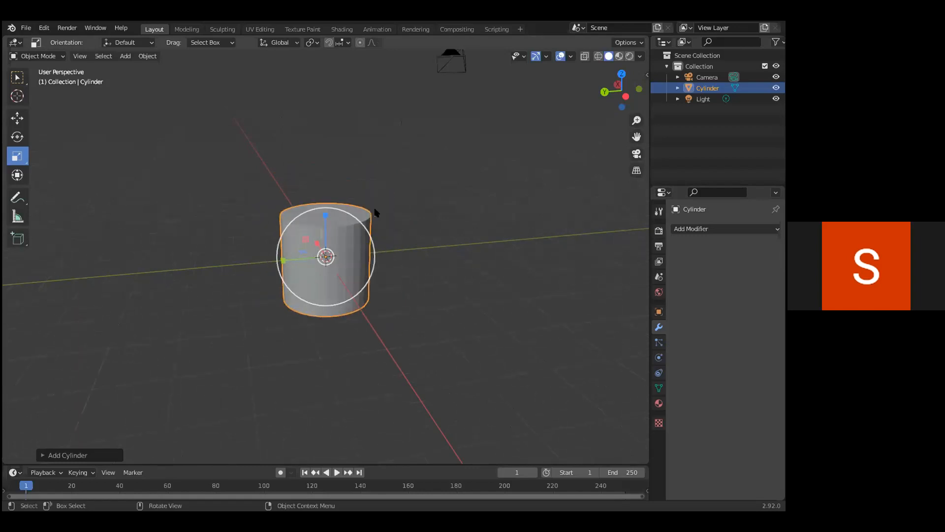
pyautogui.scroll(-1, 375, 212)
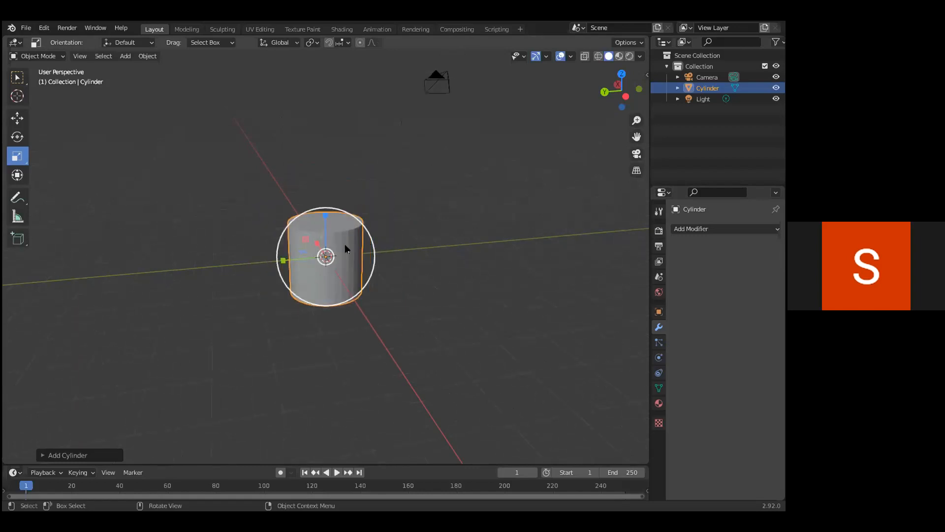
pyautogui.scroll(-4, 346, 249)
pyautogui.scroll(8, 347, 249)
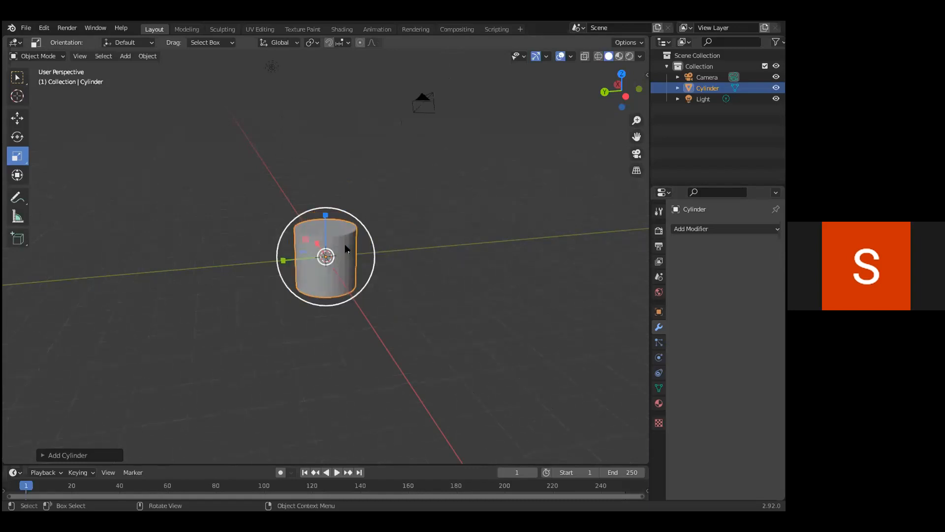
pyautogui.scroll(-2, 346, 249)
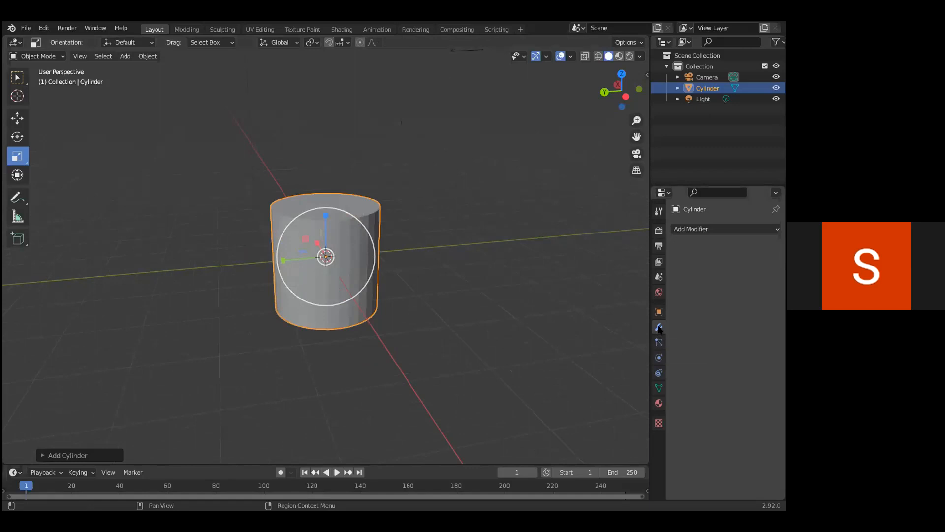
# Step: Check the modifiers available for the cylinder without adding one, keeping the cylinder selected
pyautogui.click(748, 230)
pyautogui.click(695, 230)
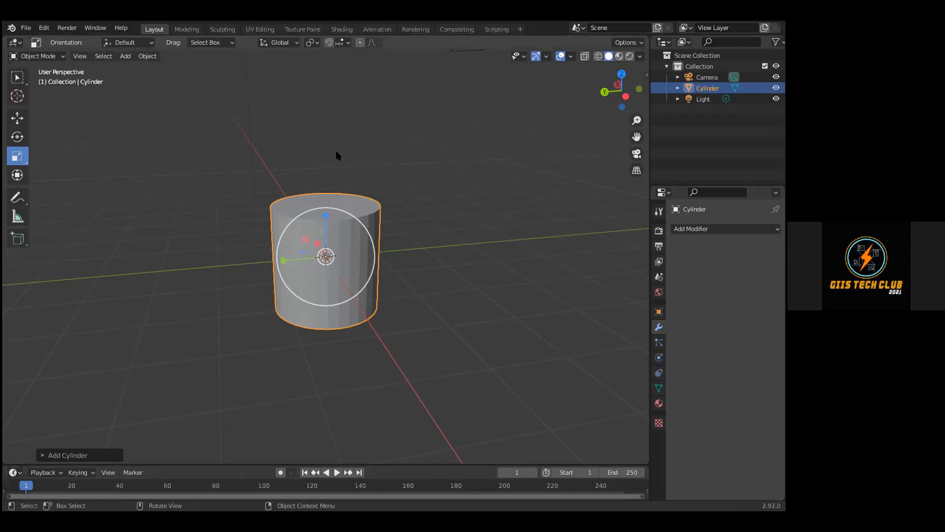
pyautogui.click(370, 207)
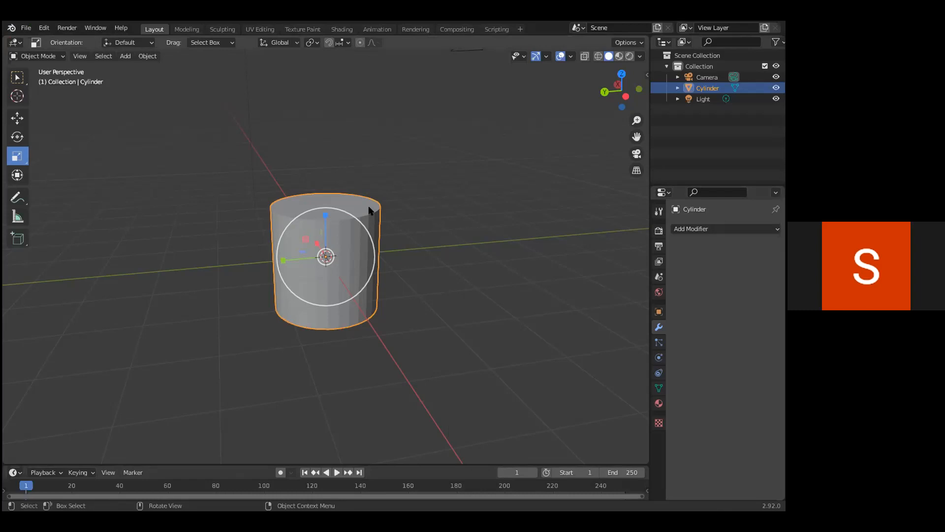
# Step: Delete the cylinder and add a new cylinder mesh at the 3D cursor
pyautogui.press('x')
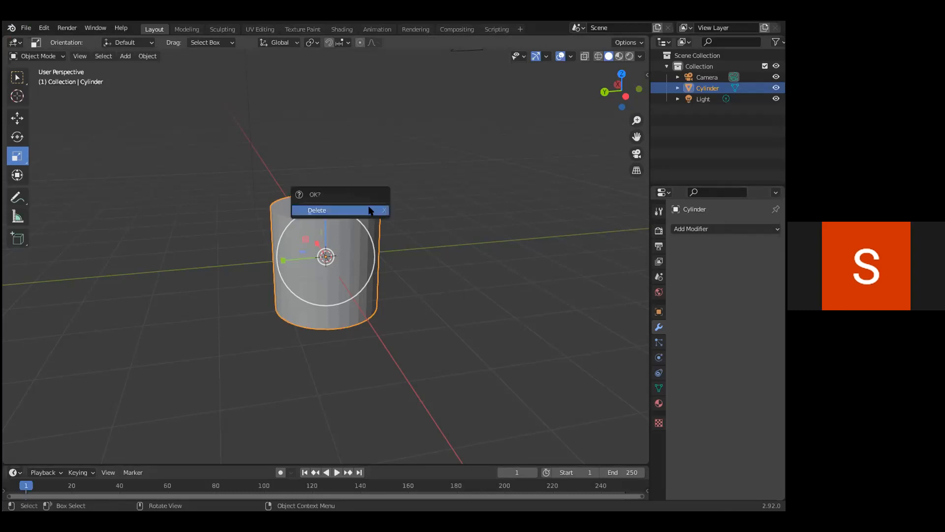
pyautogui.click(369, 210)
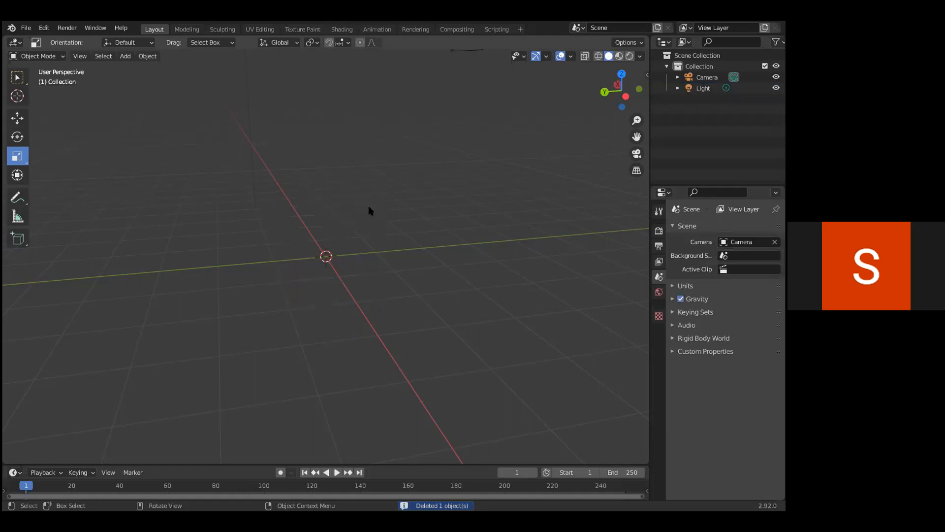
pyautogui.press('shift')
pyautogui.hotkey('shift', 'a')
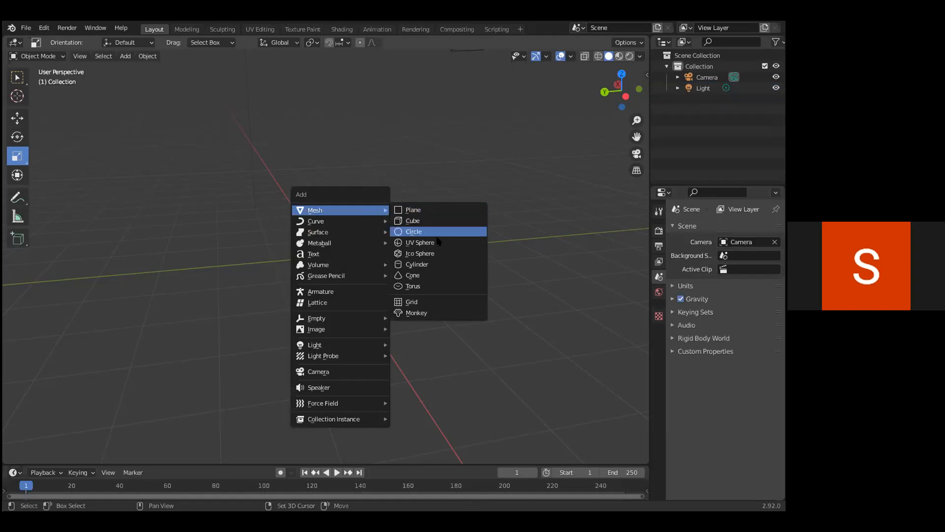
pyautogui.click(418, 264)
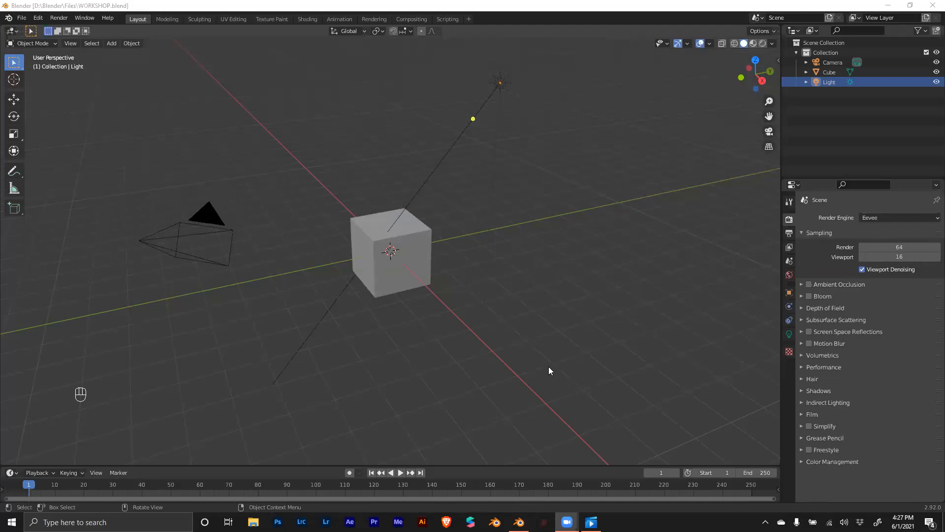
# Step: Switch to the video player, play the mograph0001-0120 clip and close the player
pyautogui.click(591, 520)
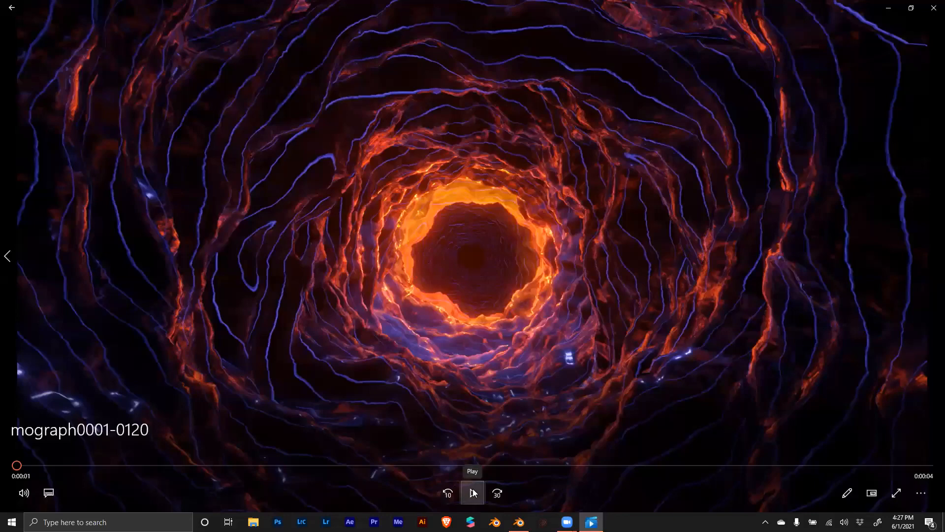
pyautogui.click(474, 492)
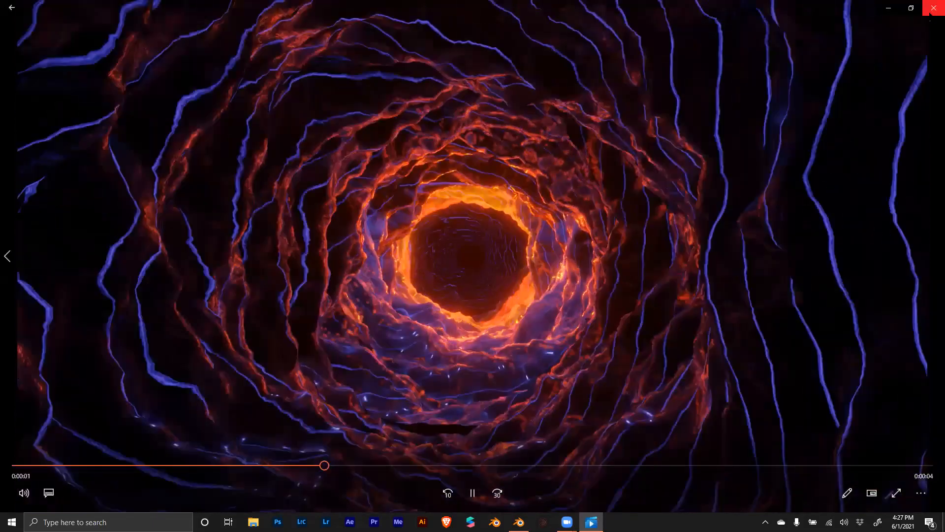
pyautogui.click(933, 8)
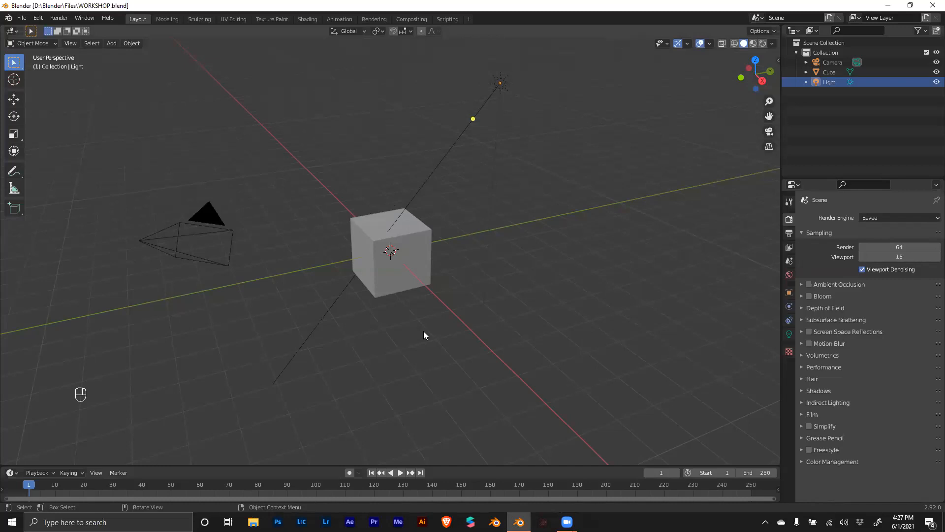
# Step: Display the scene's output properties with the resolution, frame range and frame rate
pyautogui.click(22, 18)
pyautogui.moveTo(83, 33)
pyautogui.click(789, 235)
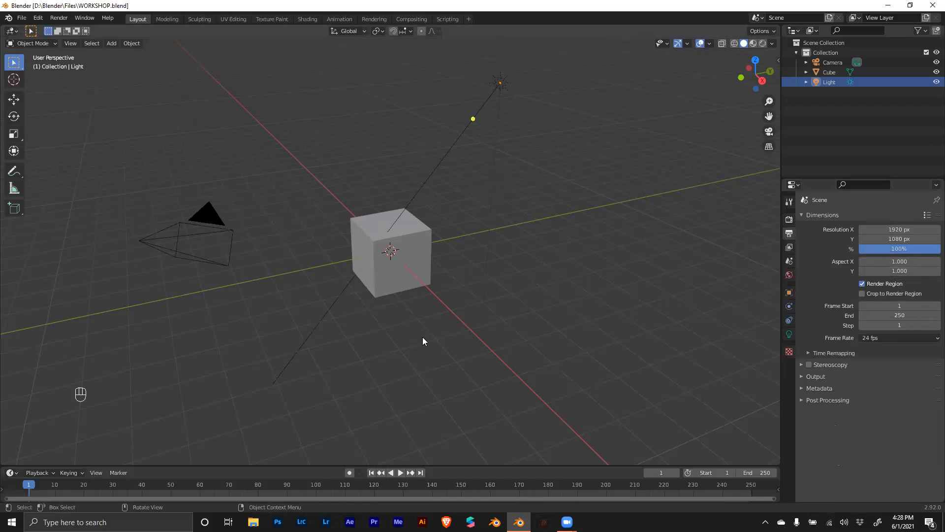
# Step: Select the light and review its type, color, strength and shadow settings
pyautogui.click(500, 85)
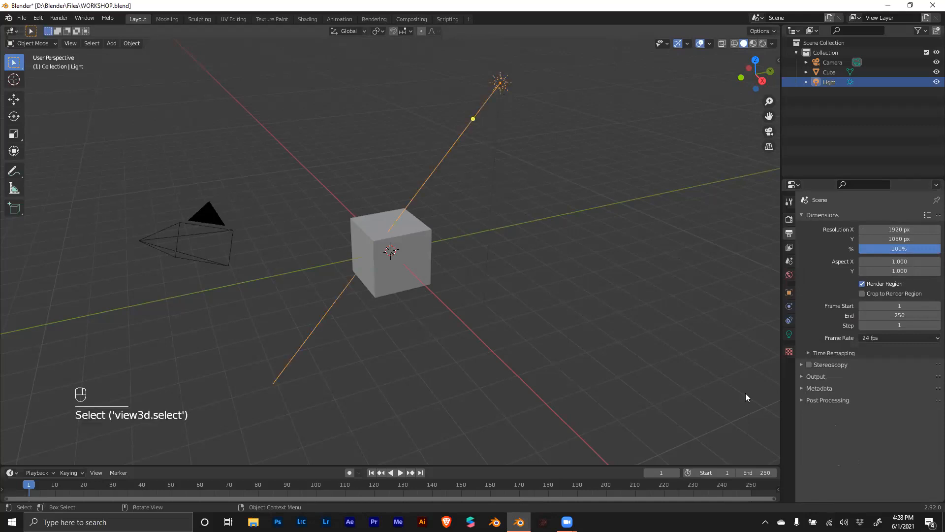
pyautogui.click(789, 334)
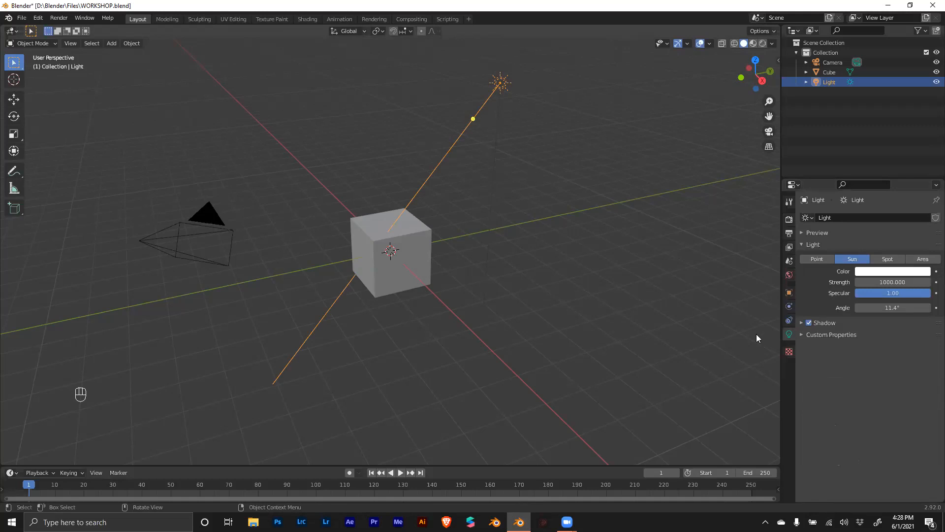
pyautogui.click(801, 323)
pyautogui.click(801, 323)
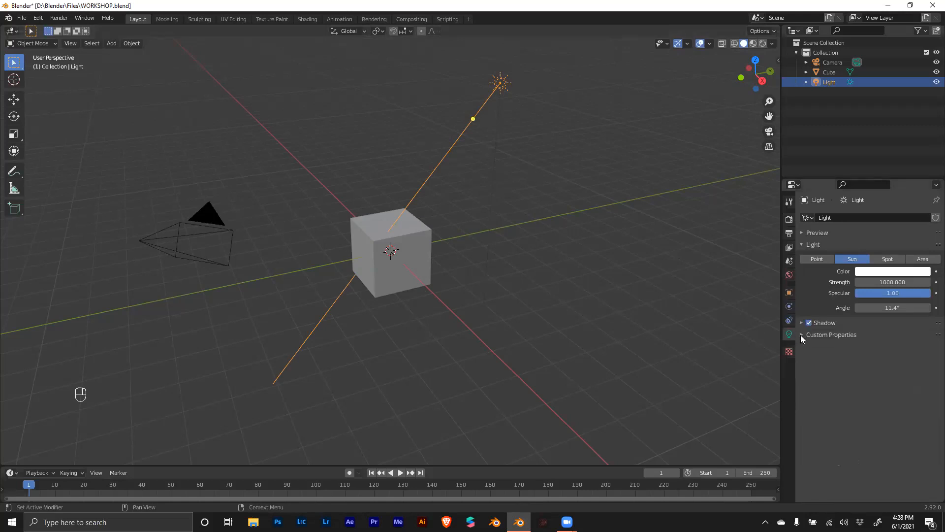
# Step: Compare the scene's render and output properties and check the cube's framing through the camera
pyautogui.click(789, 220)
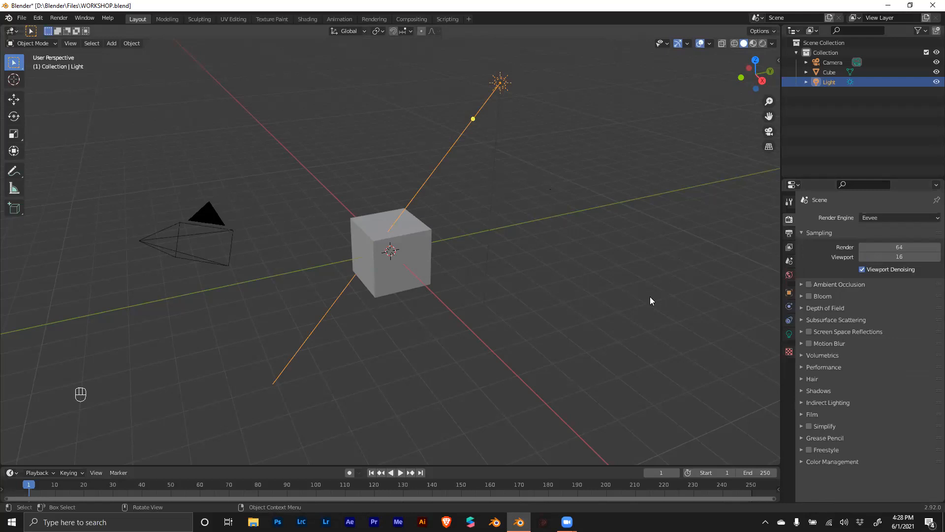
pyautogui.click(789, 233)
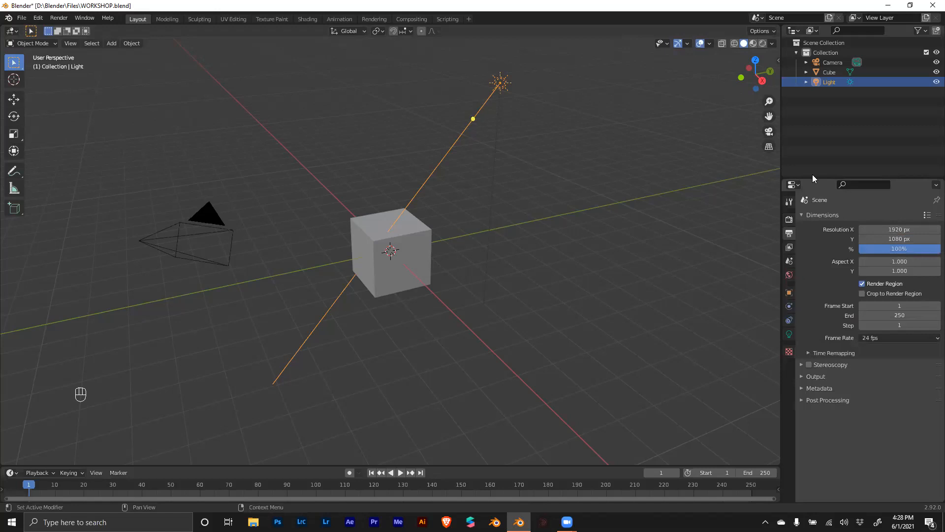
pyautogui.click(769, 132)
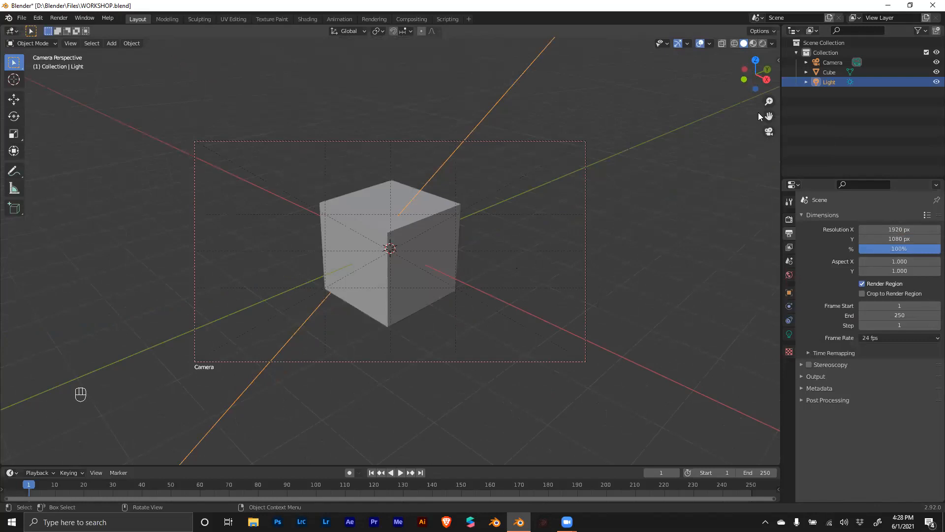
pyautogui.click(768, 132)
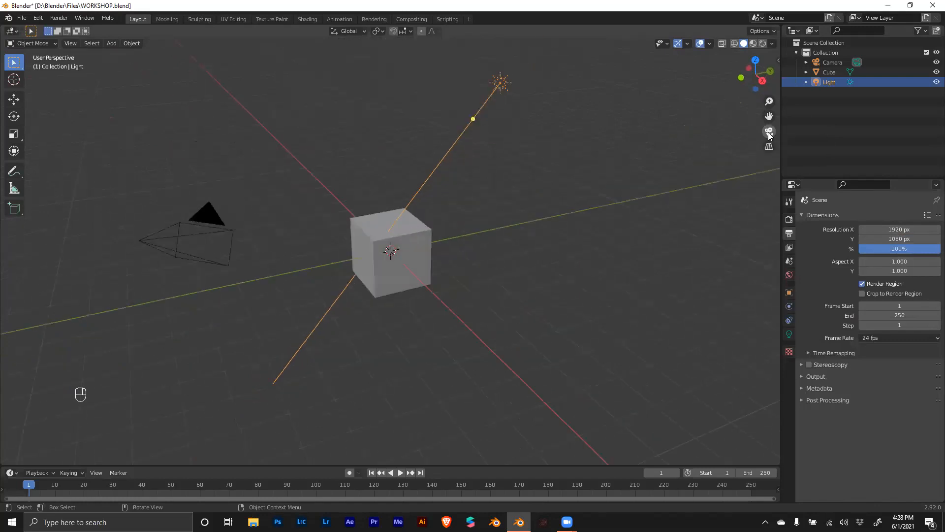
# Step: Enable the passepartout in the camera's viewport display settings
pyautogui.click(832, 62)
pyautogui.click(789, 334)
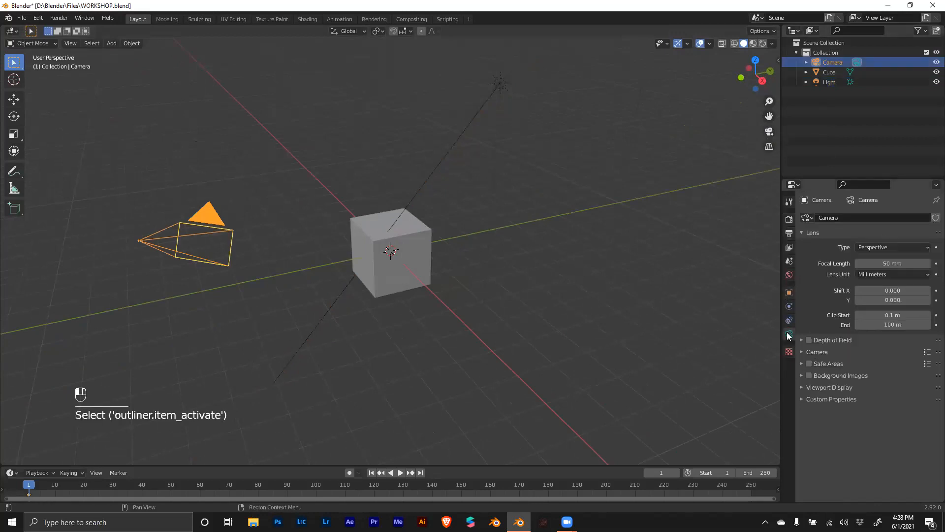
pyautogui.click(827, 387)
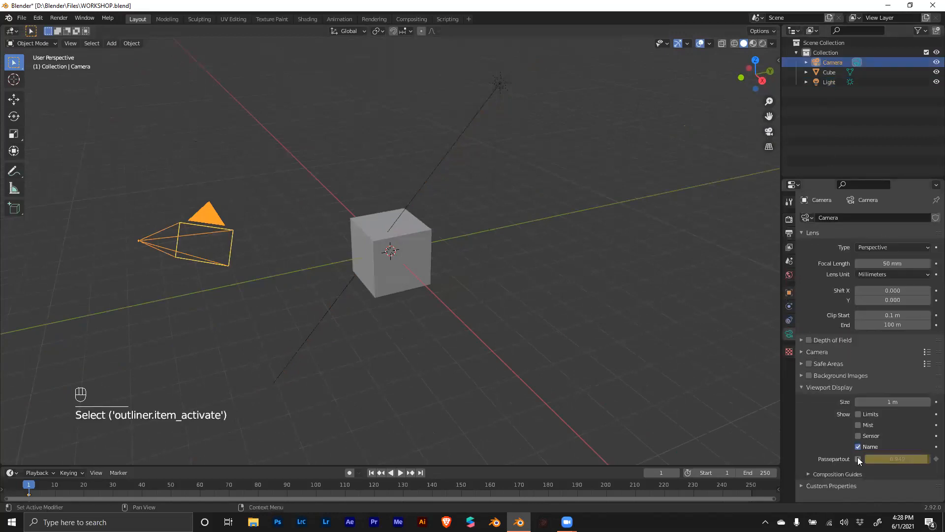
pyautogui.click(803, 389)
# Step: Set the output's X resolution to 1080 px with the scene shown through the camera
pyautogui.click(789, 218)
pyautogui.click(789, 233)
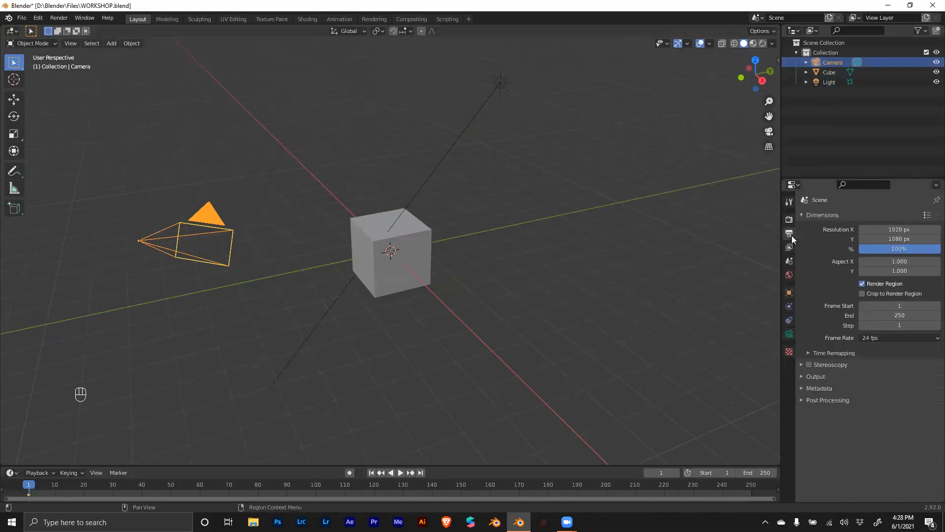
pyautogui.click(770, 132)
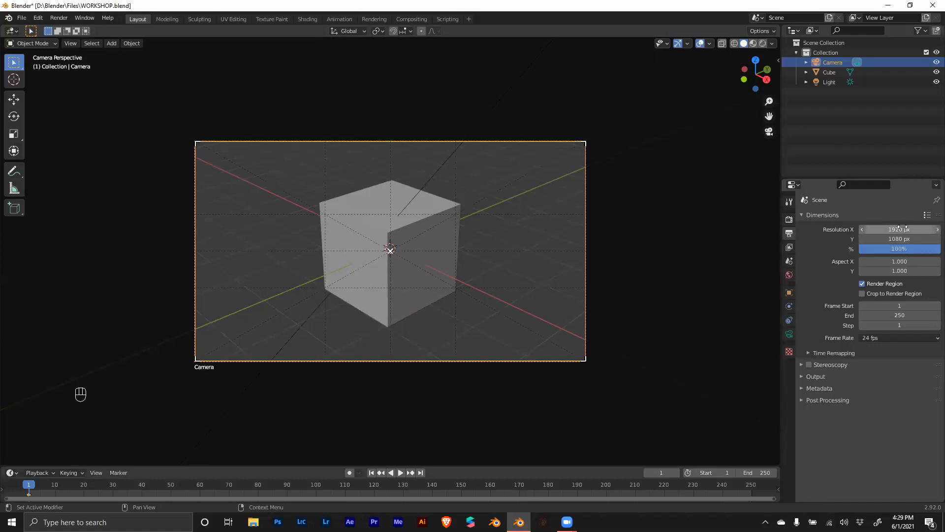
pyautogui.moveTo(905, 228); pyautogui.dragTo(816, 228)
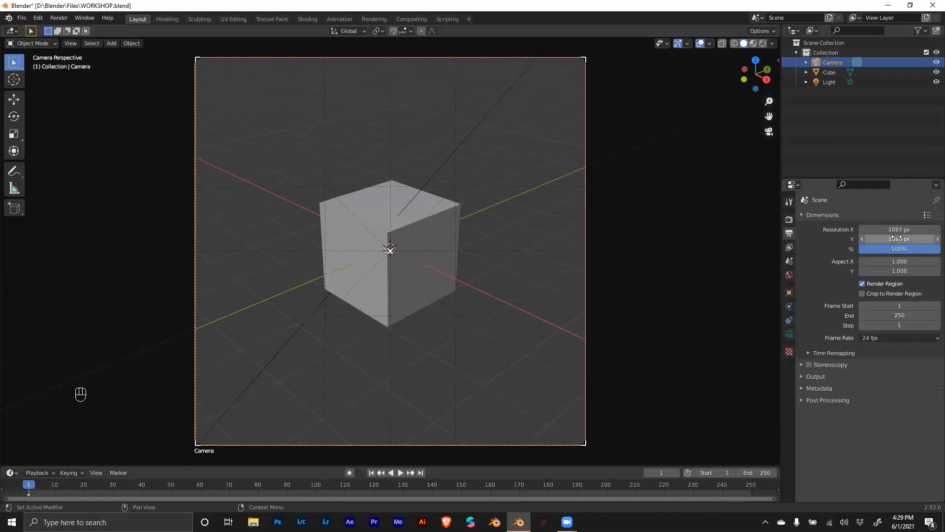
pyautogui.click(894, 230)
pyautogui.write('1080')
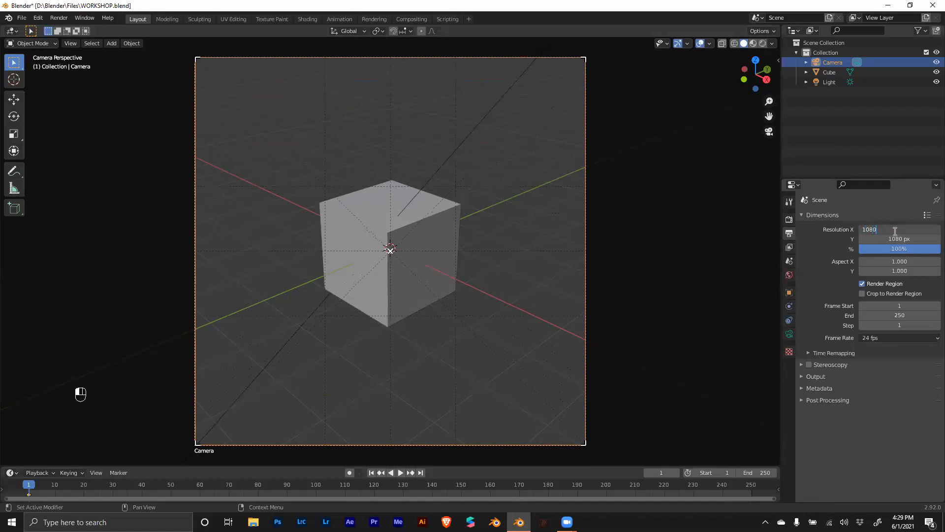
pyautogui.press('Return')
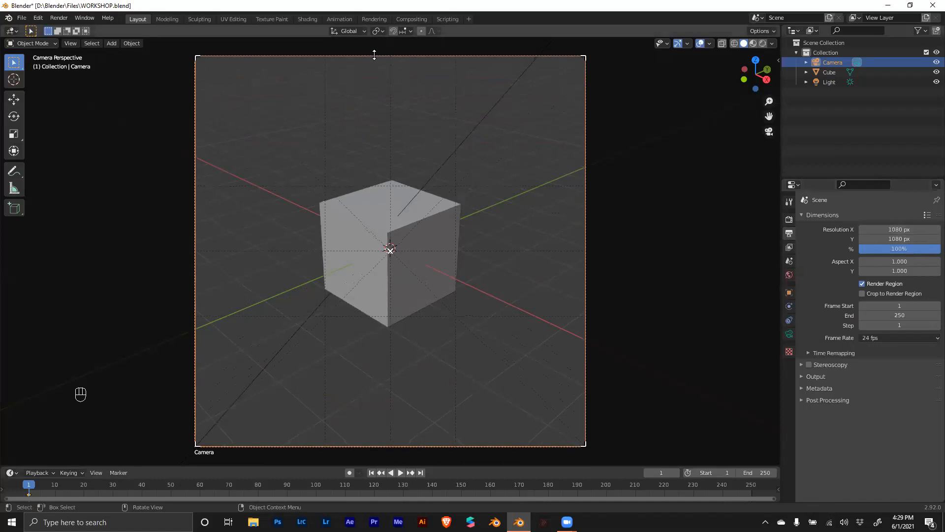
# Step: Set the output's X resolution to 1920 px
pyautogui.click(896, 230)
pyautogui.write('1920')
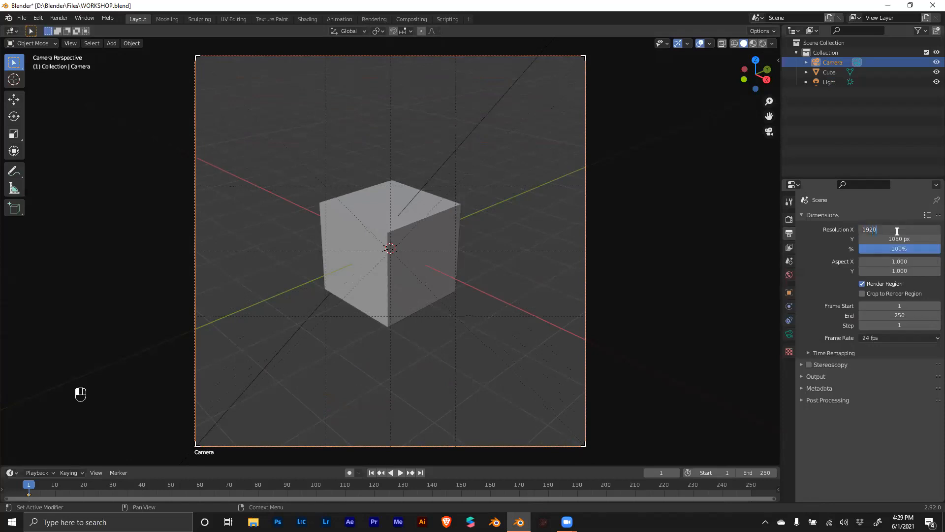
pyautogui.press('Return')
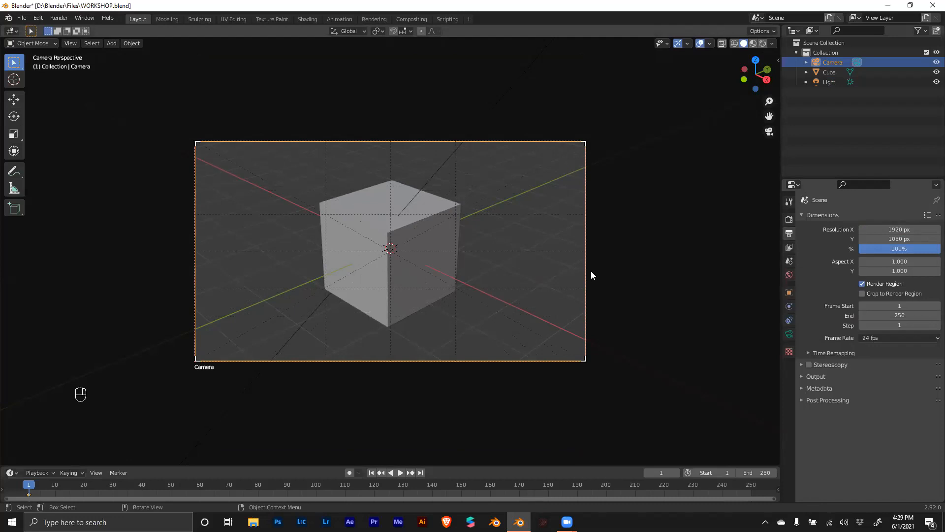
# Step: Enable Ambient Occlusion in the Eevee render settings and expand the Bloom options
pyautogui.moveTo(660, 246); pyautogui.dragTo(628, 230, button='middle')
pyautogui.moveTo(795, 220); pyautogui.dragTo(786, 294, button='middle')
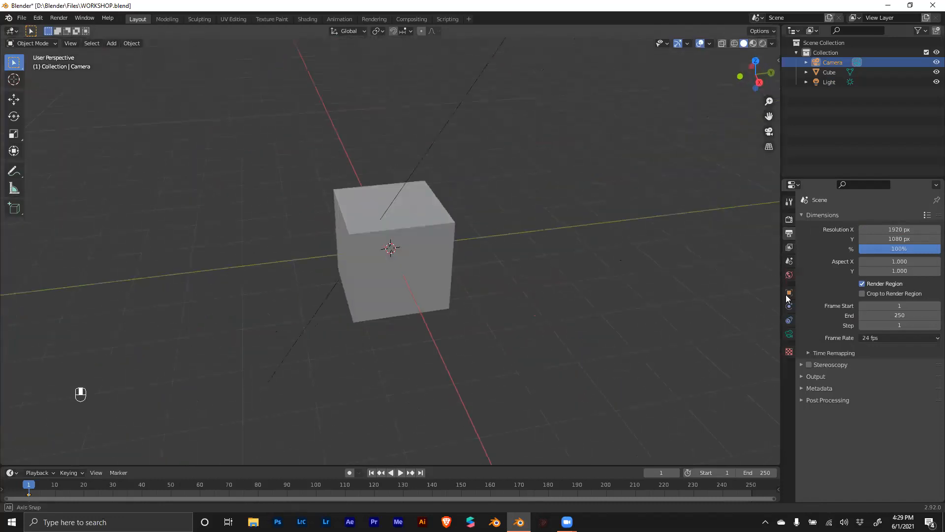
pyautogui.scroll(-3, 786, 285)
pyautogui.click(790, 220)
pyautogui.moveTo(458, 258); pyautogui.dragTo(467, 271, button='middle')
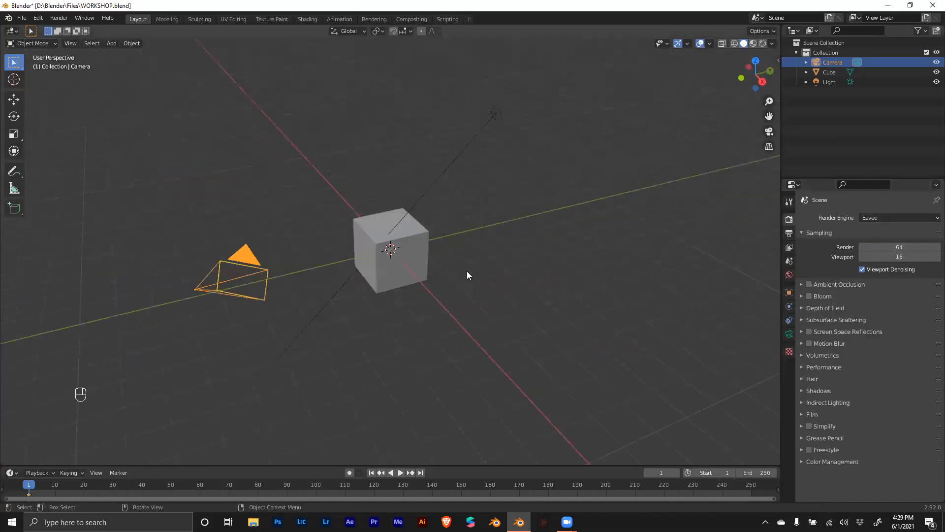
pyautogui.click(808, 285)
pyautogui.click(801, 297)
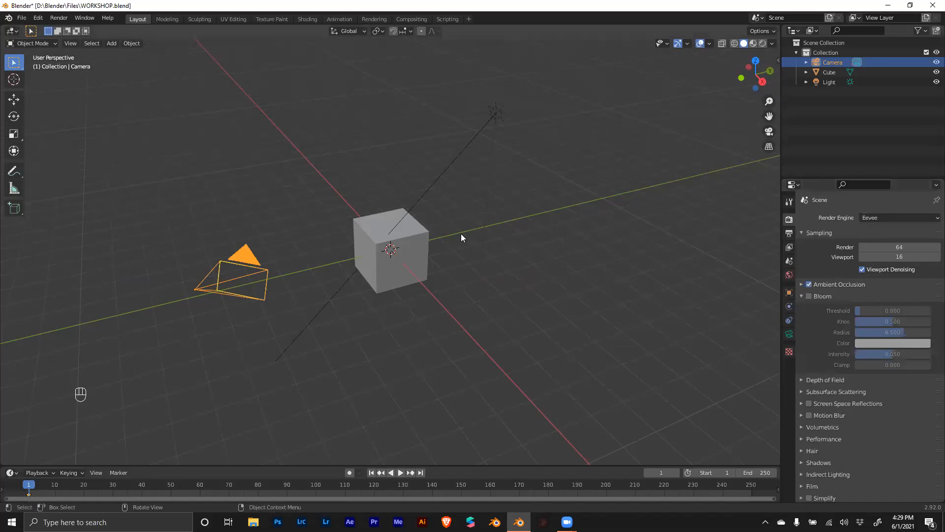
# Step: Preview the lit cube in Rendered viewport shading from a lower angle
pyautogui.press('z')
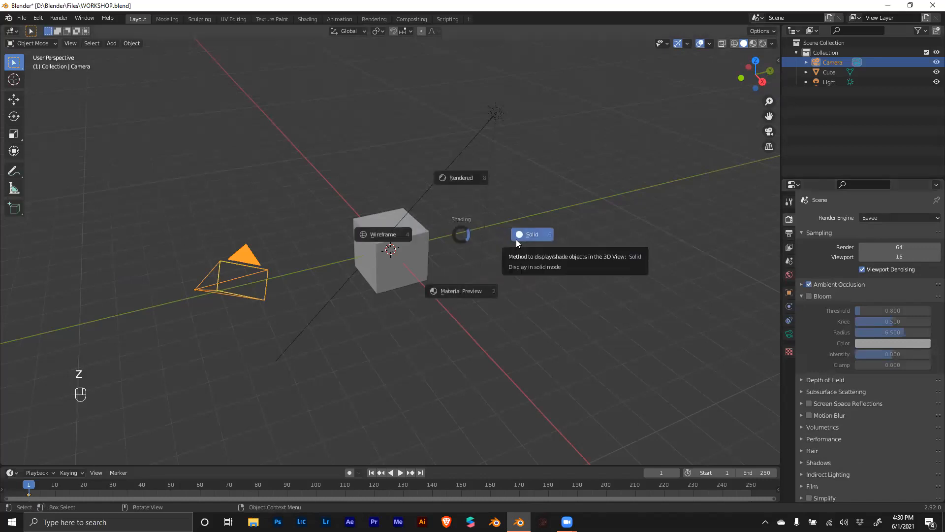
pyautogui.click(464, 178)
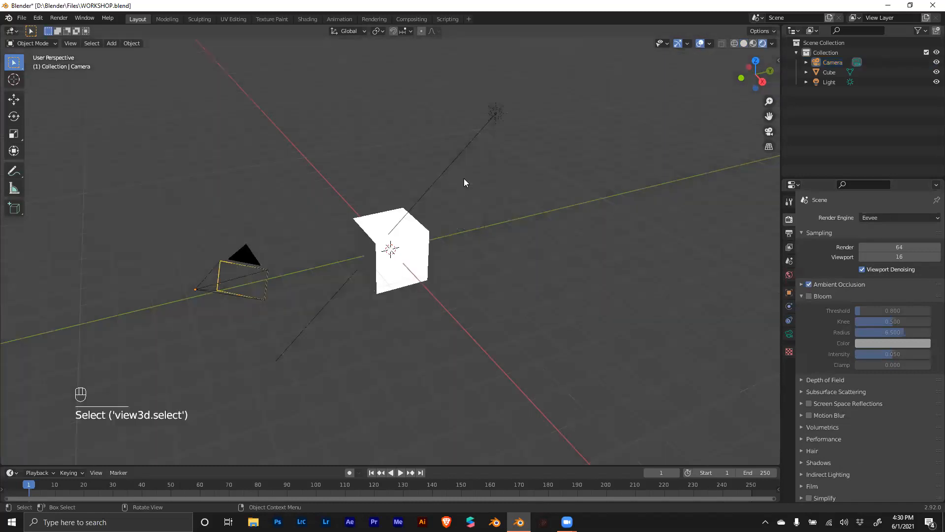
pyautogui.moveTo(585, 242); pyautogui.dragTo(582, 225, button='middle')
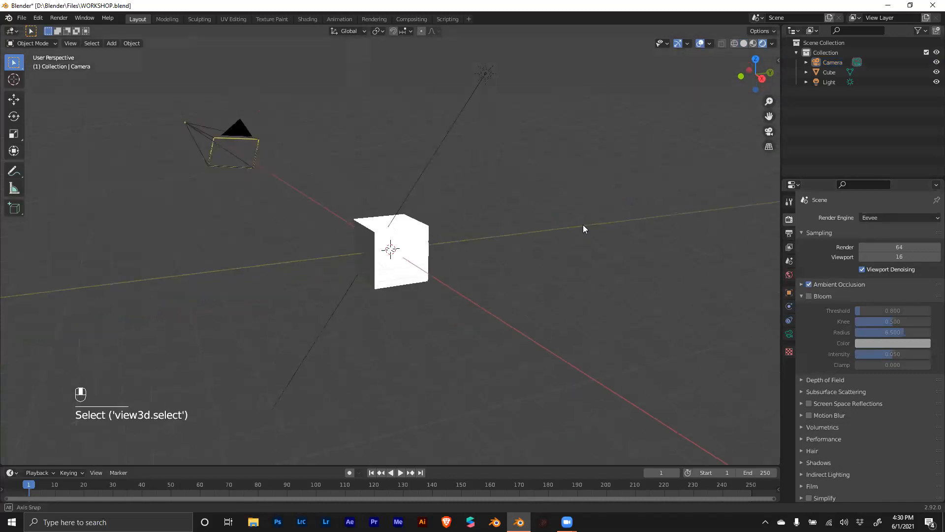
# Step: Enable Bloom in the Eevee render settings and return the viewport to Solid shading
pyautogui.click(801, 295)
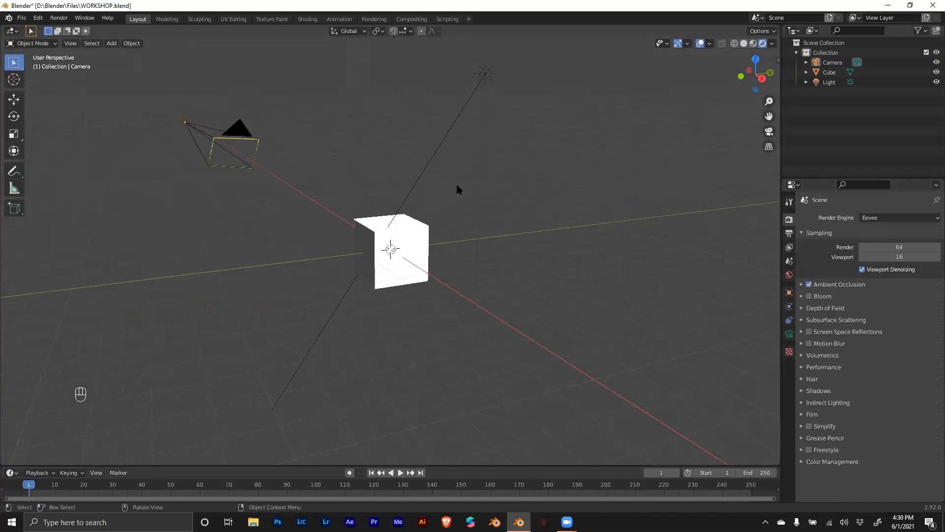
pyautogui.click(808, 296)
pyautogui.moveTo(563, 224)
pyautogui.mouseDown(button='middle')
pyautogui.moveTo(590, 236)
pyautogui.moveTo(551, 244)
pyautogui.moveTo(538, 220)
pyautogui.moveTo(558, 212)
pyautogui.moveTo(567, 221)
pyautogui.mouseUp(button='middle')
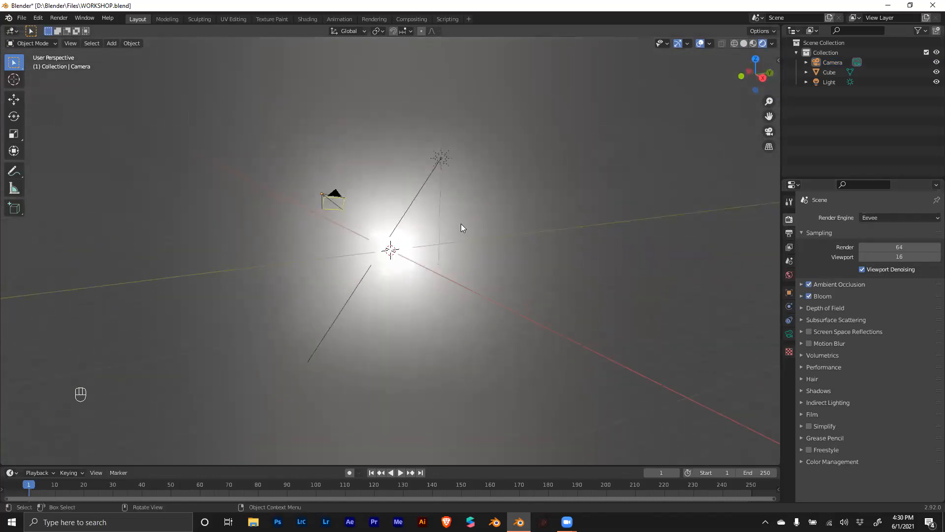
pyautogui.scroll(1, 461, 226)
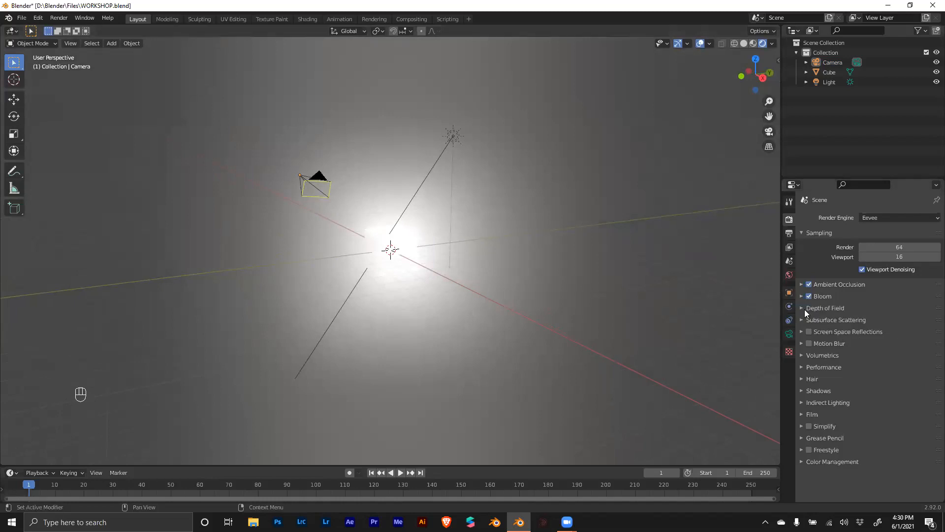
pyautogui.press('z')
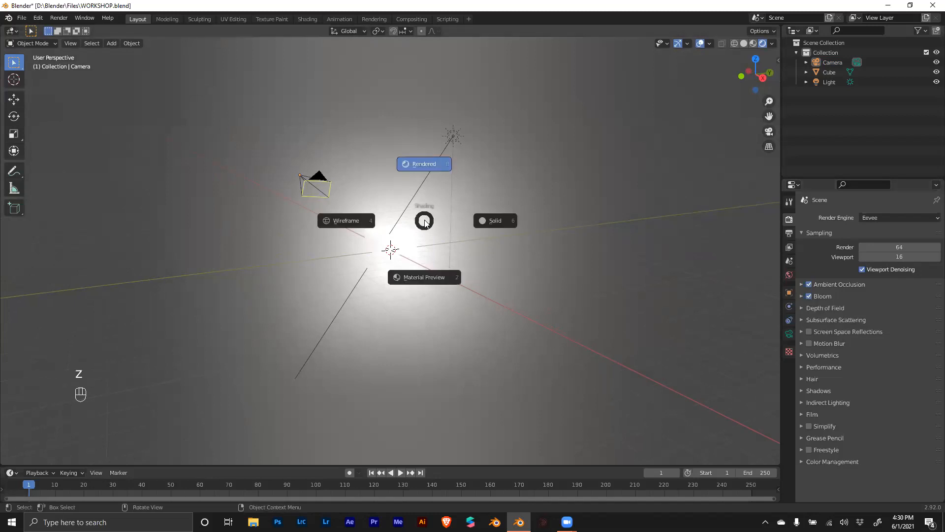
pyautogui.click(521, 222)
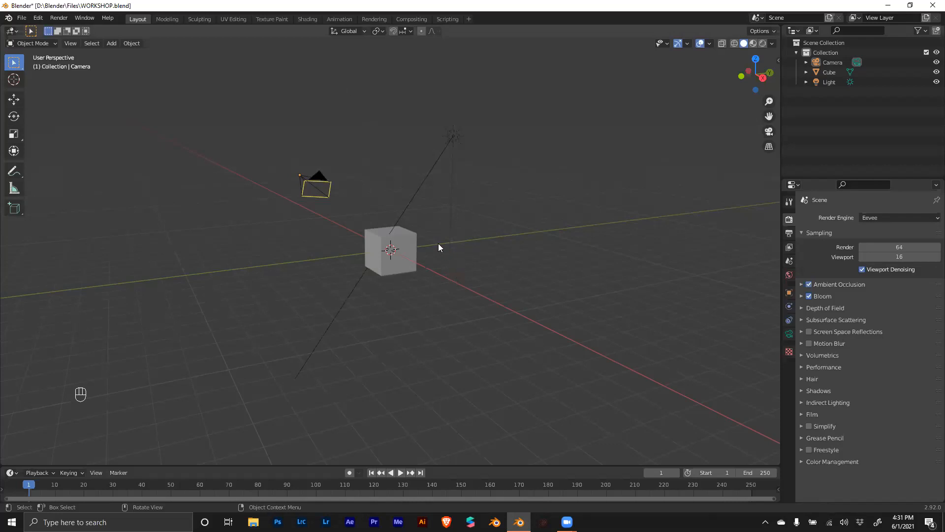
# Step: Change the sun light to a Point light in Rendered viewport shading and return the viewport to Solid shading
pyautogui.press('z')
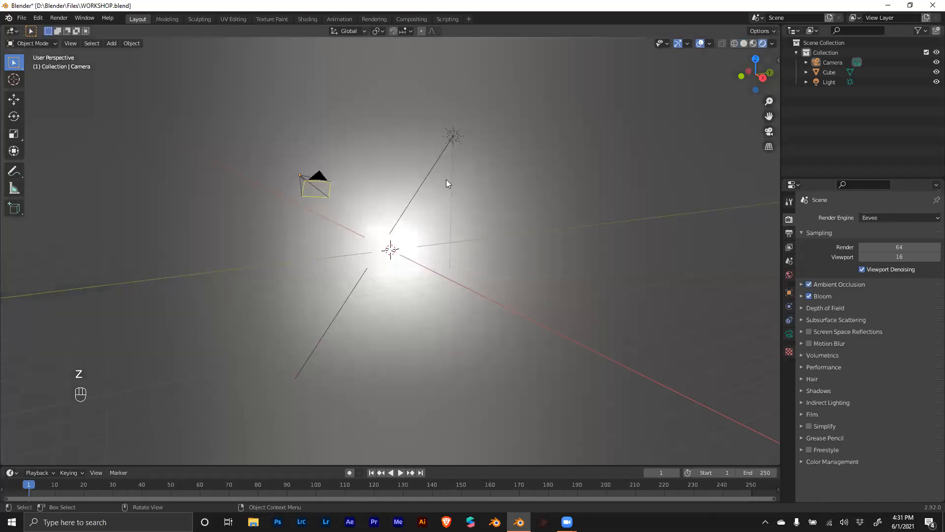
pyautogui.click(447, 183)
pyautogui.click(789, 333)
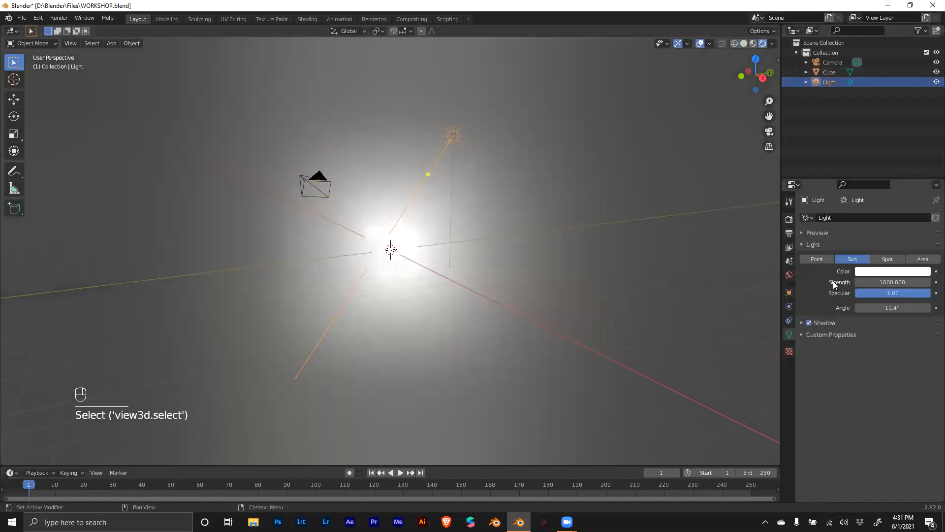
pyautogui.click(811, 259)
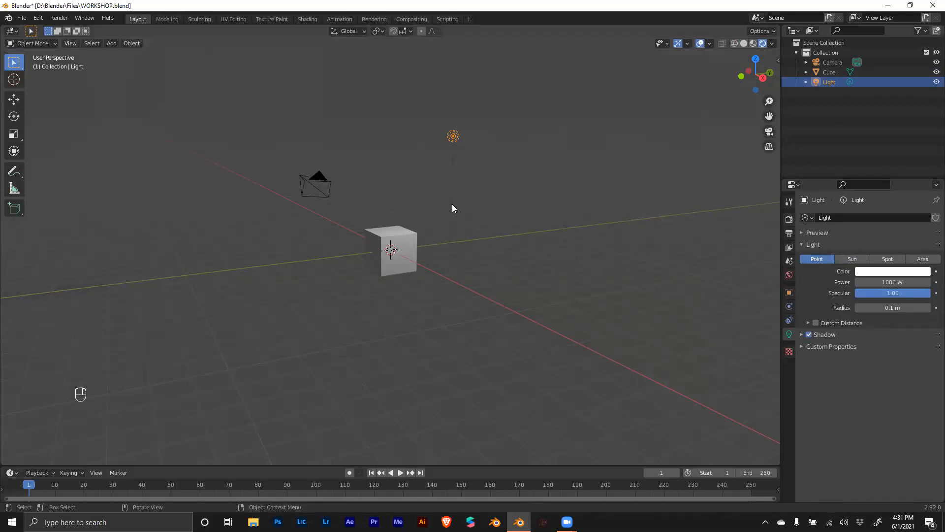
pyautogui.press('z')
pyautogui.click(550, 206)
pyautogui.moveTo(486, 210); pyautogui.dragTo(497, 234, button='middle')
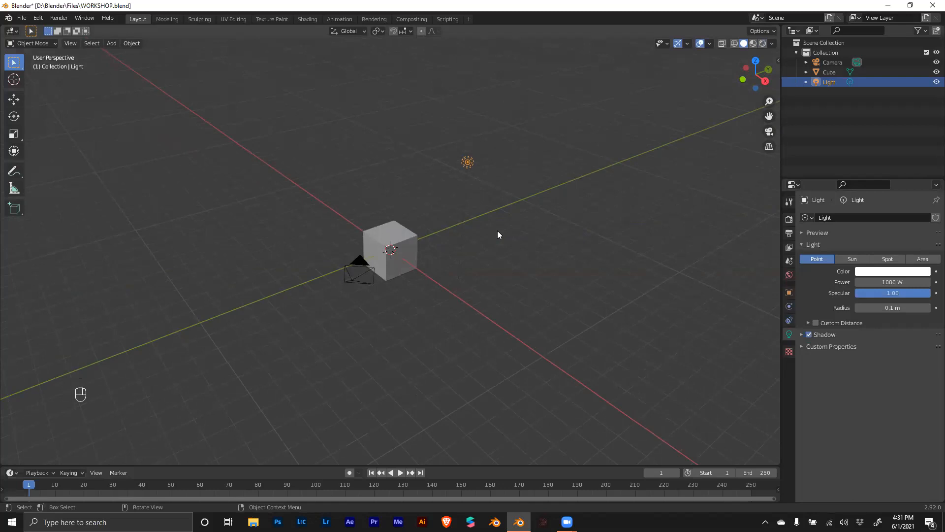
# Step: Show the Eevee render settings and compare the scene in Rendered and Solid viewport shading
pyautogui.click(789, 218)
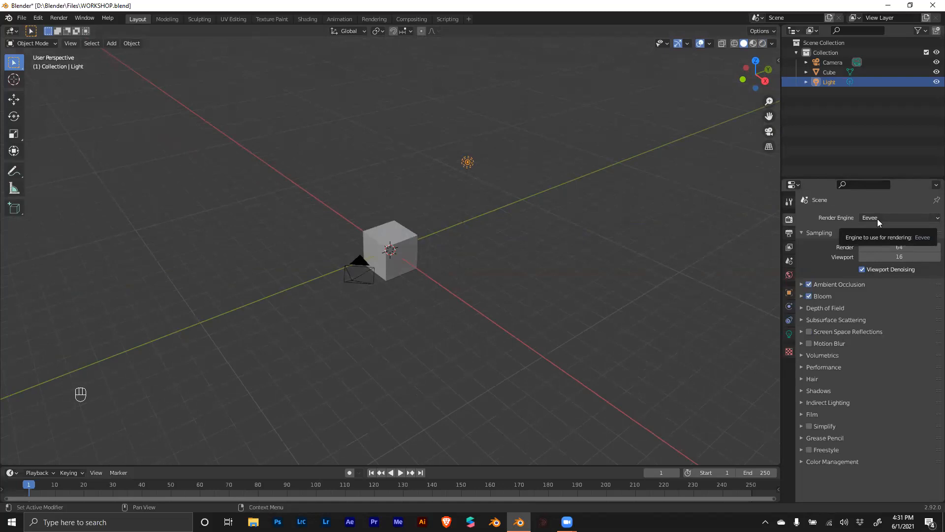
pyautogui.press('z')
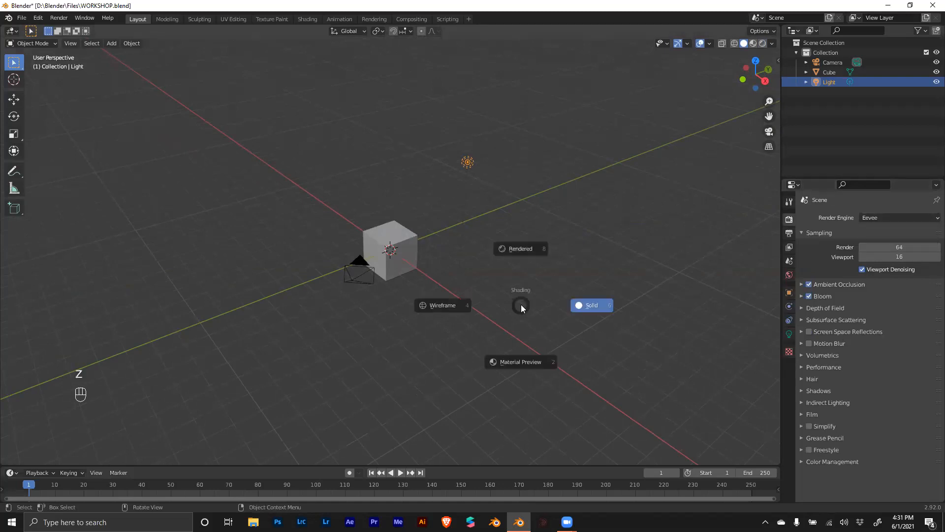
pyautogui.click(531, 255)
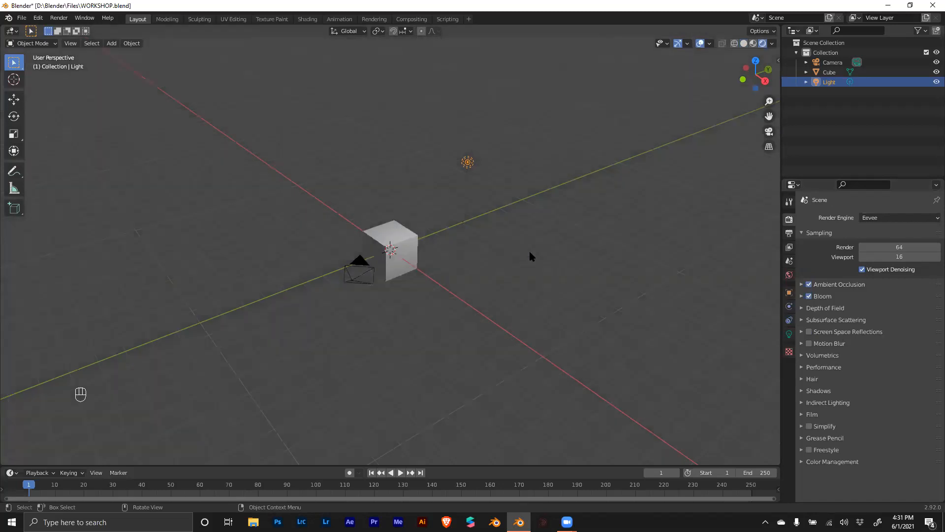
pyautogui.press('z')
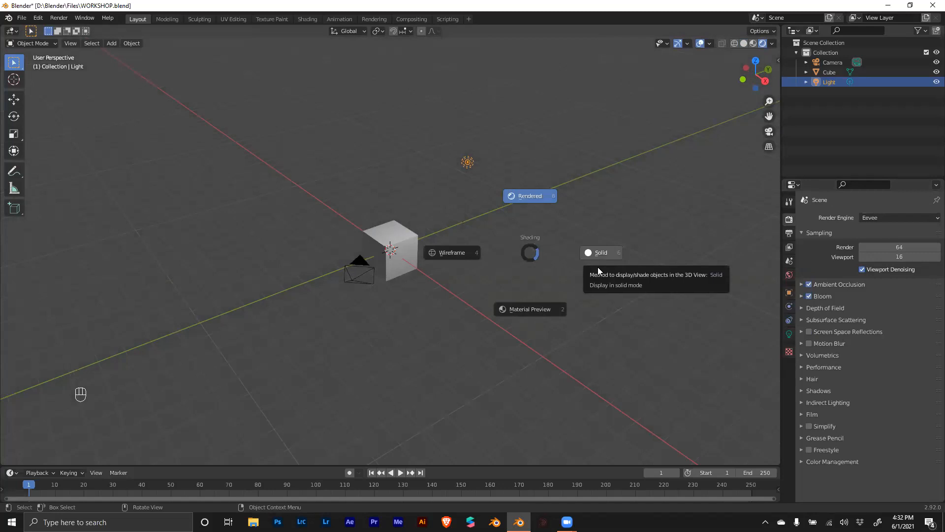
pyautogui.click(597, 266)
pyautogui.press('z')
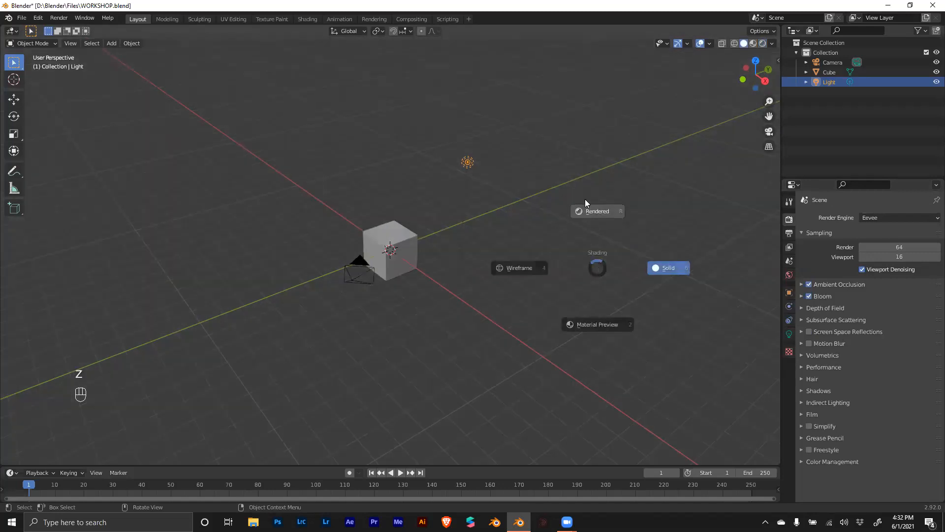
pyautogui.click(670, 244)
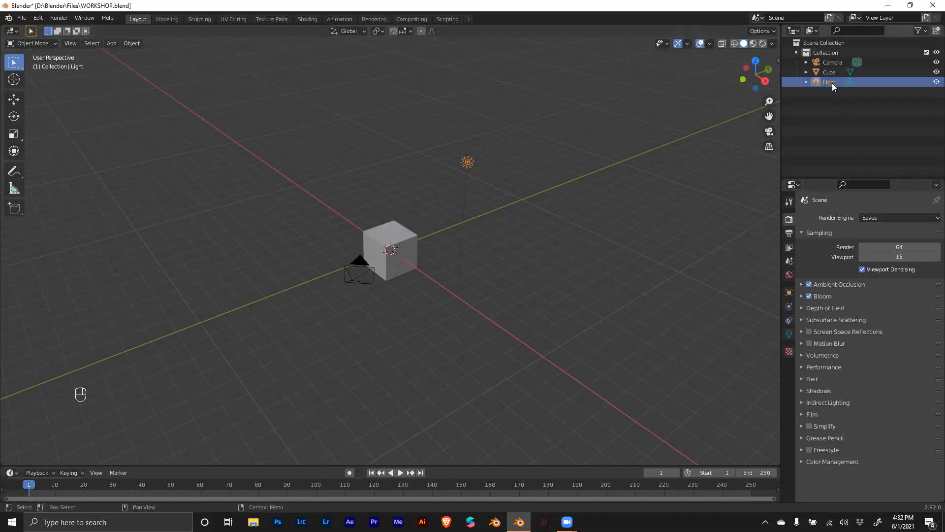
# Step: Try the Sun type on the light, switch it back to Point, and view the scene from a lower angle
pyautogui.click(788, 335)
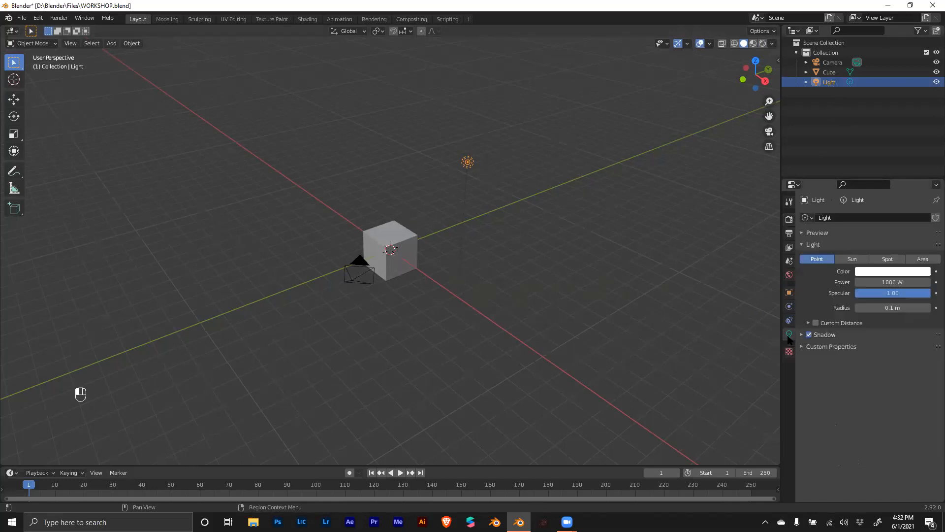
pyautogui.click(846, 262)
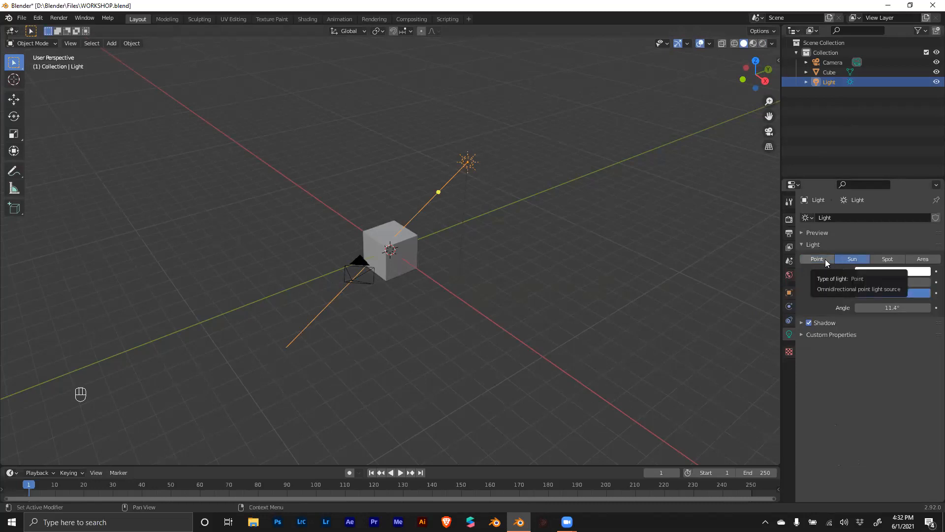
pyautogui.click(825, 259)
pyautogui.moveTo(416, 207)
pyautogui.mouseDown(button='middle')
pyautogui.moveTo(423, 213)
pyautogui.moveTo(384, 190)
pyautogui.moveTo(413, 192)
pyautogui.mouseUp(button='middle')
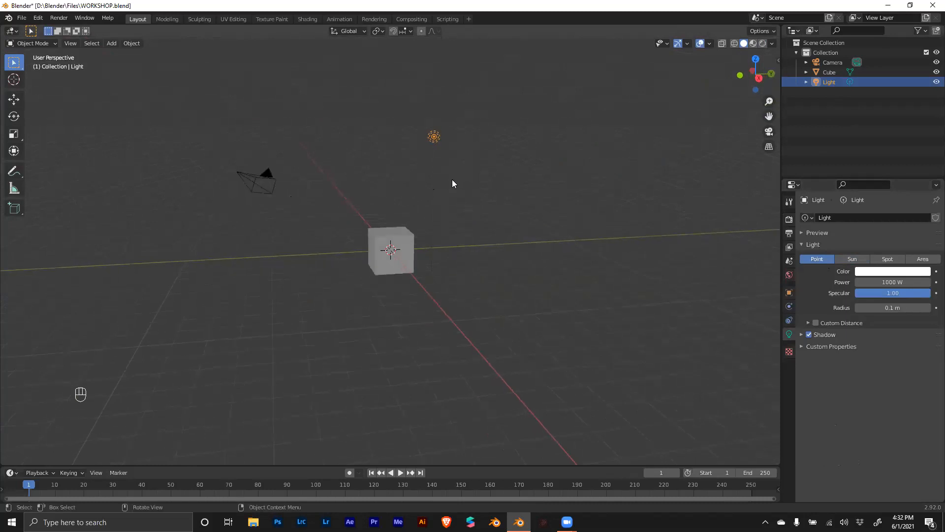
pyautogui.moveTo(493, 210); pyautogui.dragTo(490, 193, button='middle')
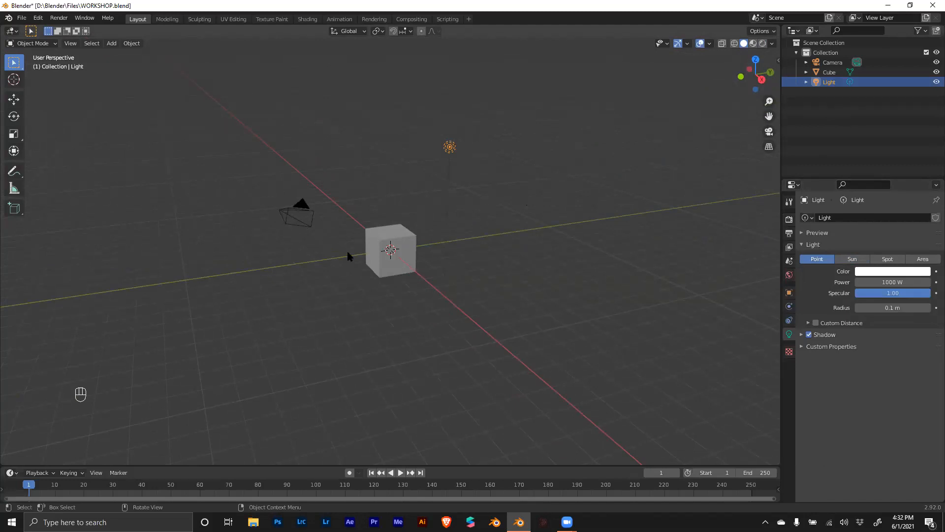
# Step: Delete the cube at the scene's origin
pyautogui.click(390, 227)
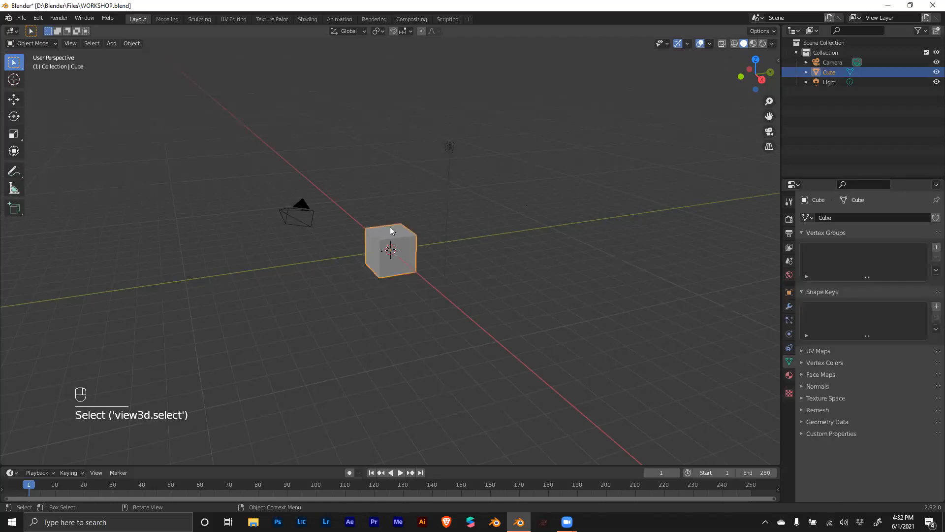
pyautogui.press('x')
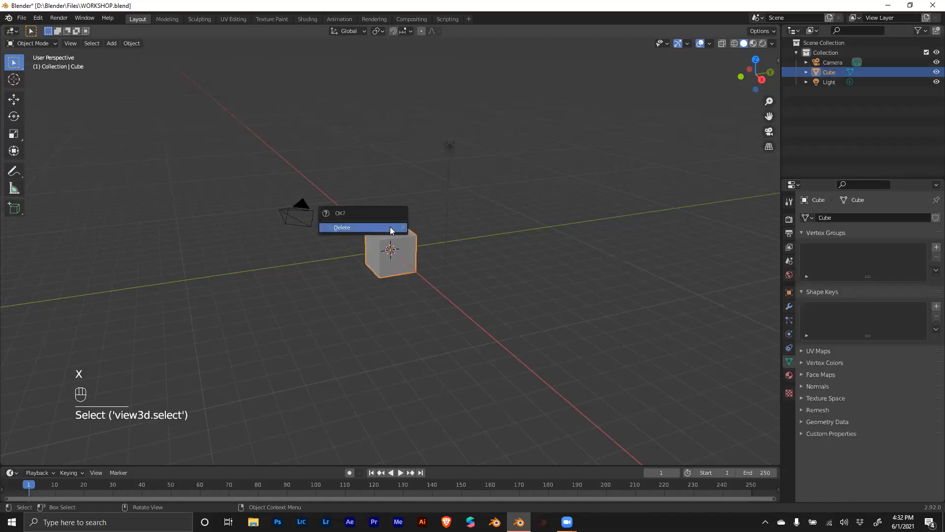
pyautogui.click(390, 228)
# Step: Add a cylinder mesh at the scene's origin
pyautogui.scroll(2, 391, 237)
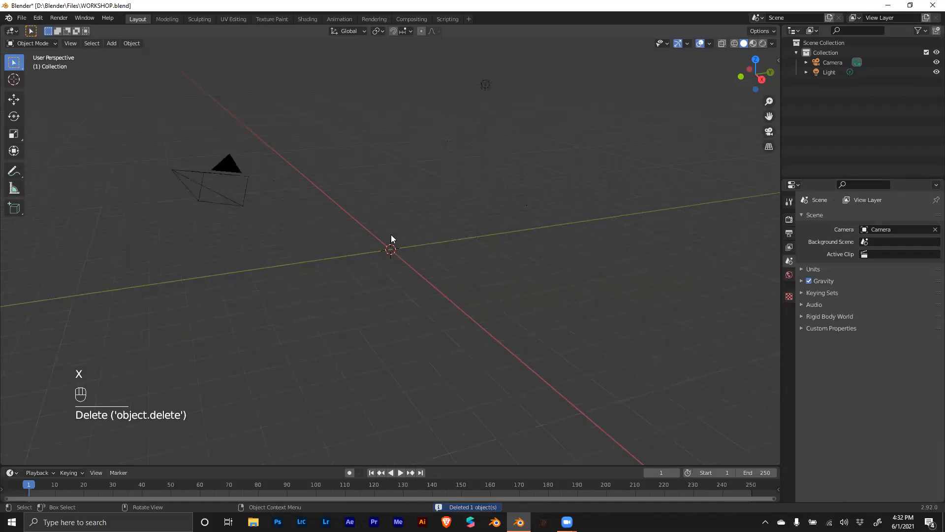
pyautogui.scroll(2, 391, 238)
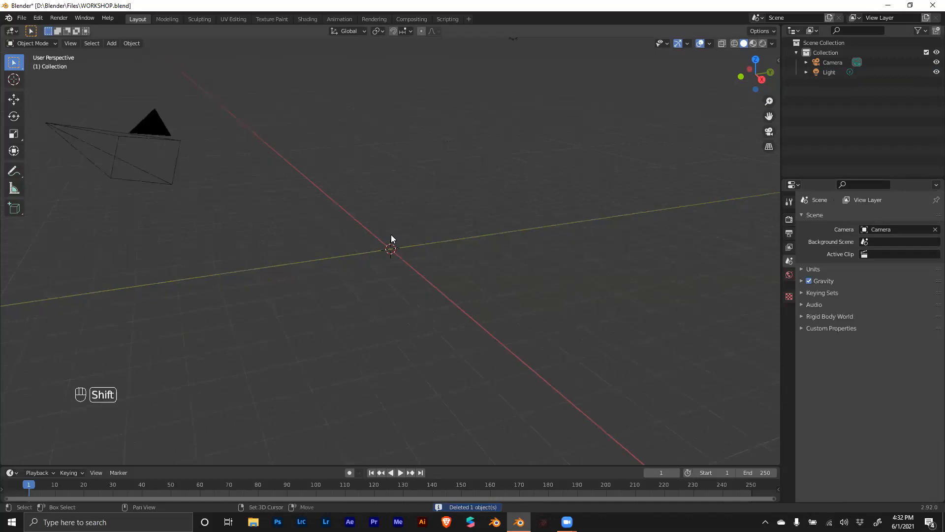
pyautogui.hotkey('shift', 'a')
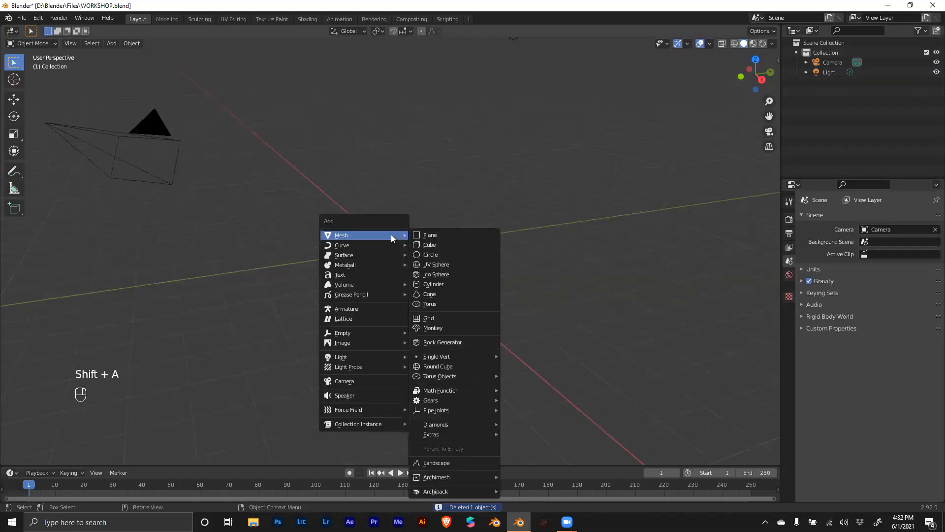
pyautogui.click(433, 285)
# Step: Delete the point light above the cylinder
pyautogui.moveTo(445, 258); pyautogui.dragTo(475, 198, button='middle')
pyautogui.scroll(-3, 455, 254)
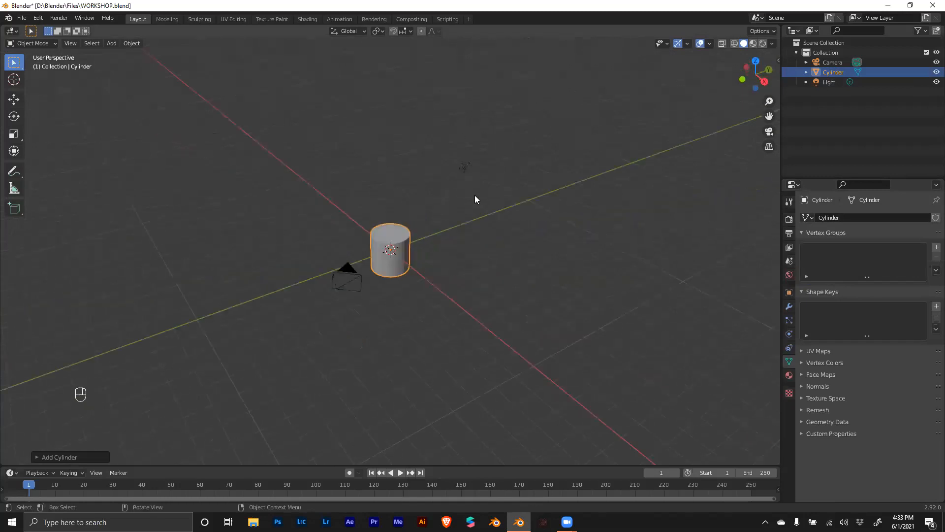
pyautogui.click(466, 168)
pyautogui.press('x')
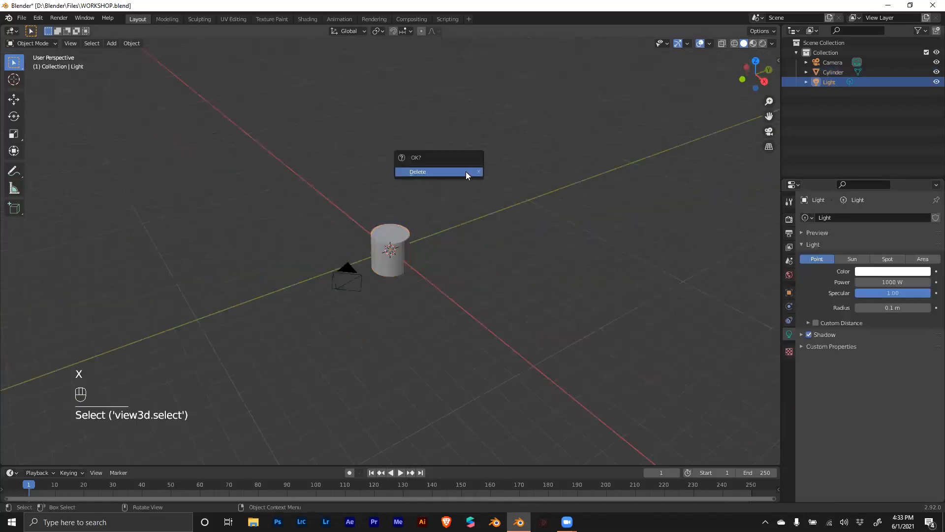
pyautogui.click(466, 171)
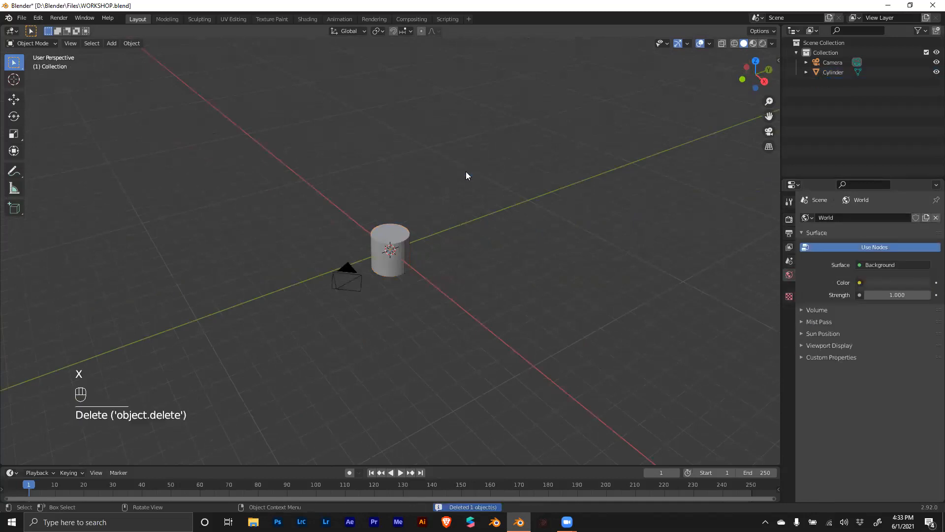
# Step: Set the cylinder's X rotation to 90° in its object transform properties
pyautogui.moveTo(437, 258); pyautogui.dragTo(420, 246, button='middle')
pyautogui.scroll(2, 420, 245)
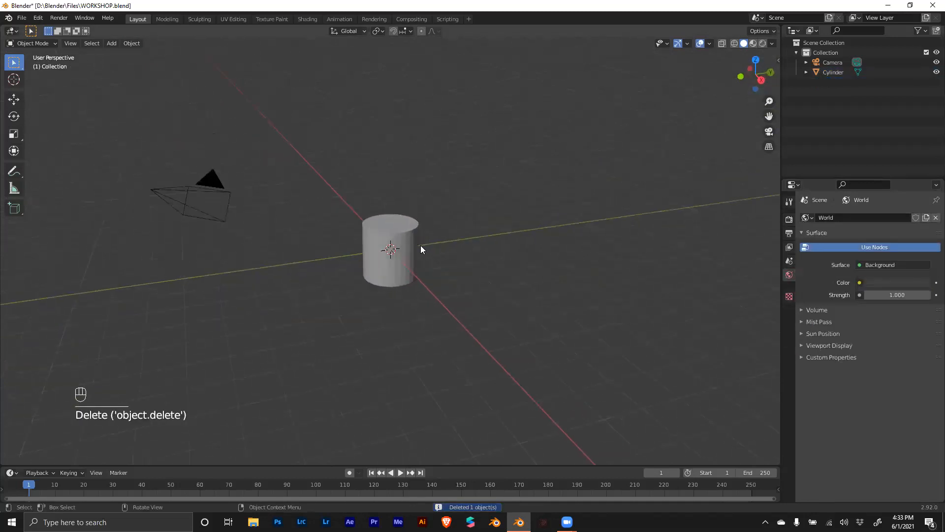
pyautogui.click(414, 244)
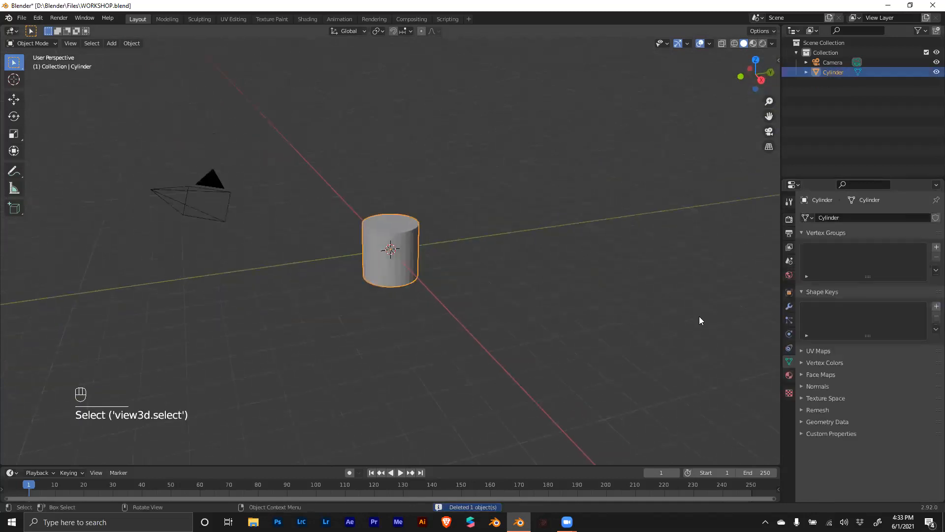
pyautogui.click(789, 294)
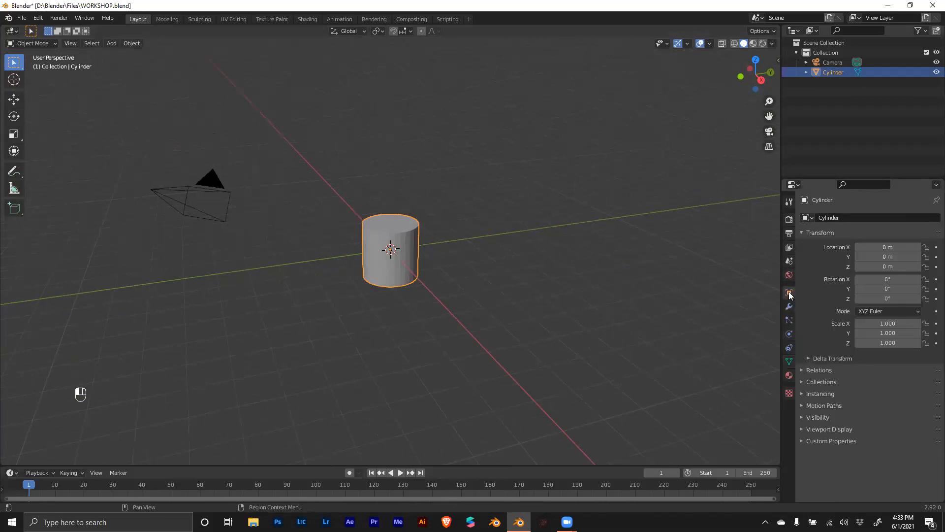
pyautogui.click(877, 279)
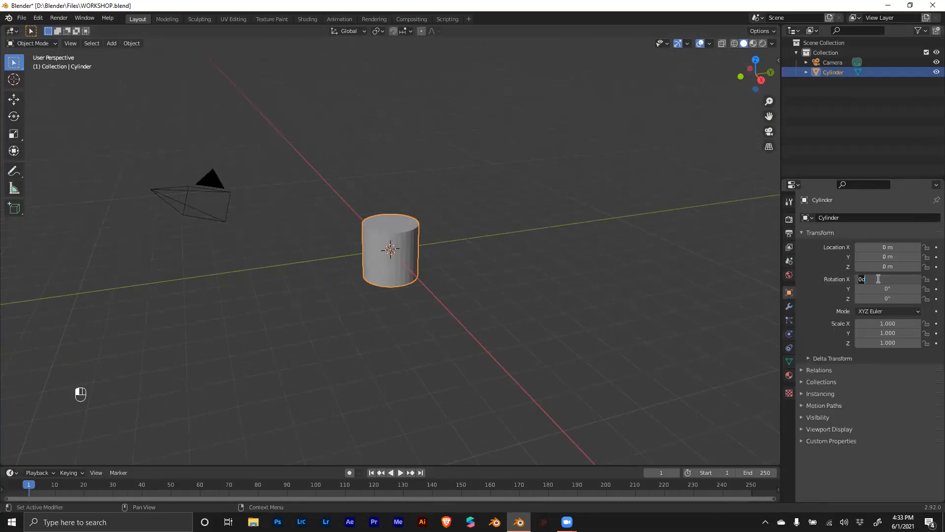
pyautogui.write('90')
pyautogui.press('Return')
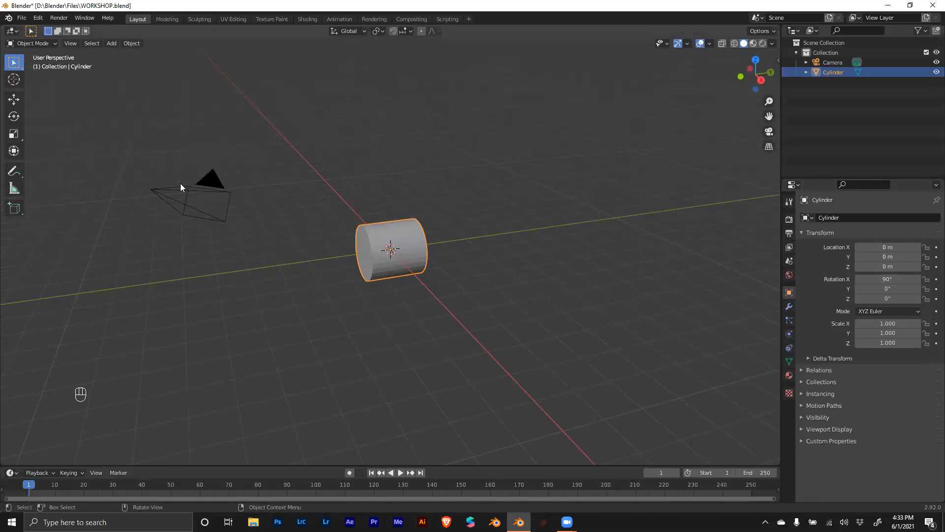
# Step: Lengthen the cylinder by setting its Z scale to 6
pyautogui.click(14, 140)
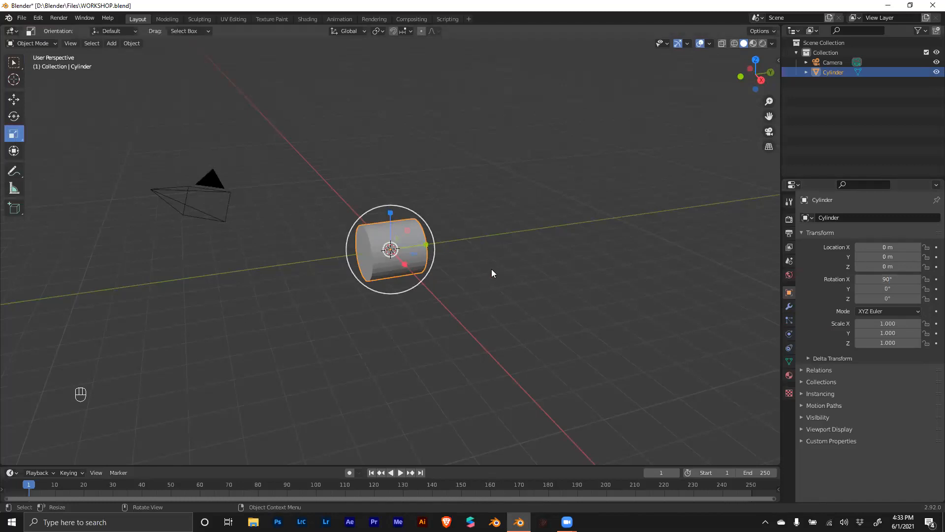
pyautogui.moveTo(879, 342); pyautogui.dragTo(935, 342)
pyautogui.click(883, 343)
pyautogui.write('6')
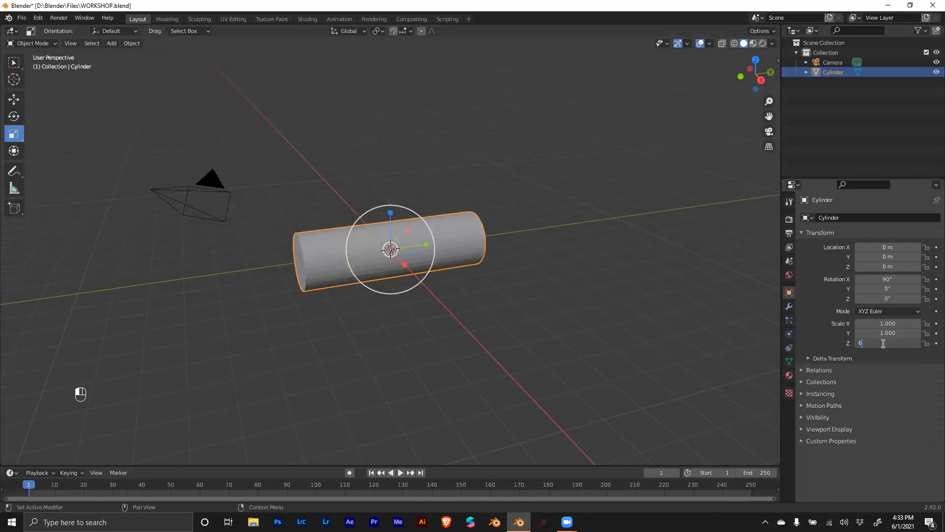
pyautogui.press('Return')
# Step: Inspect the stretched cylinder from several angles and apply its scale to the mesh data
pyautogui.moveTo(590, 266); pyautogui.dragTo(562, 258, button='middle')
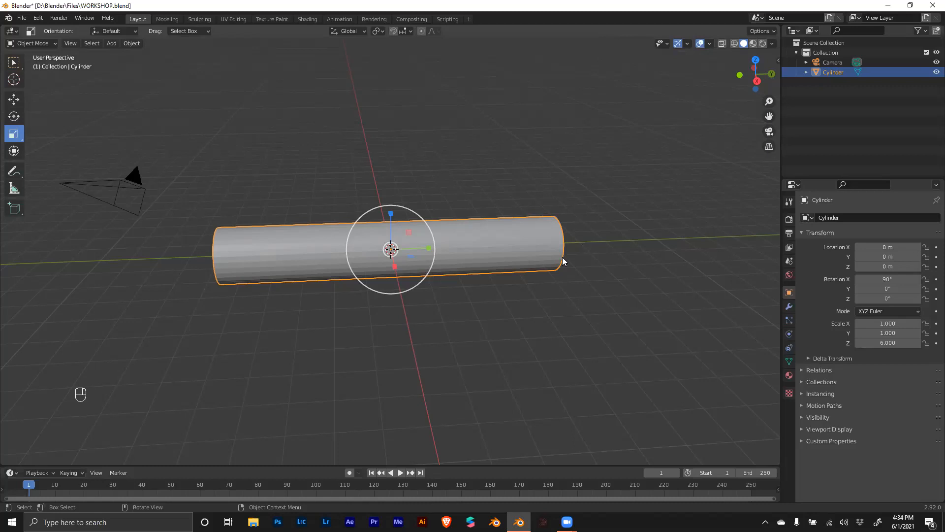
pyautogui.moveTo(432, 299); pyautogui.dragTo(468, 295, button='middle')
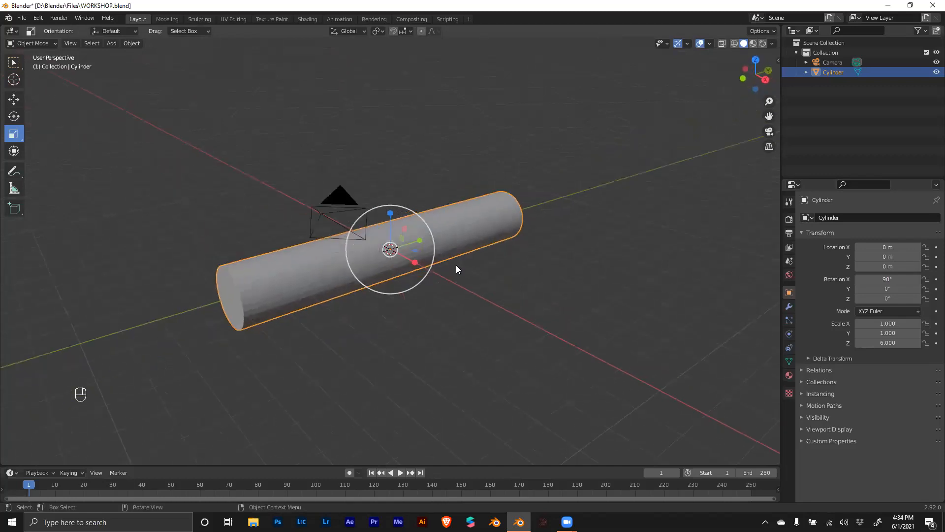
pyautogui.moveTo(450, 246); pyautogui.dragTo(447, 235, button='middle')
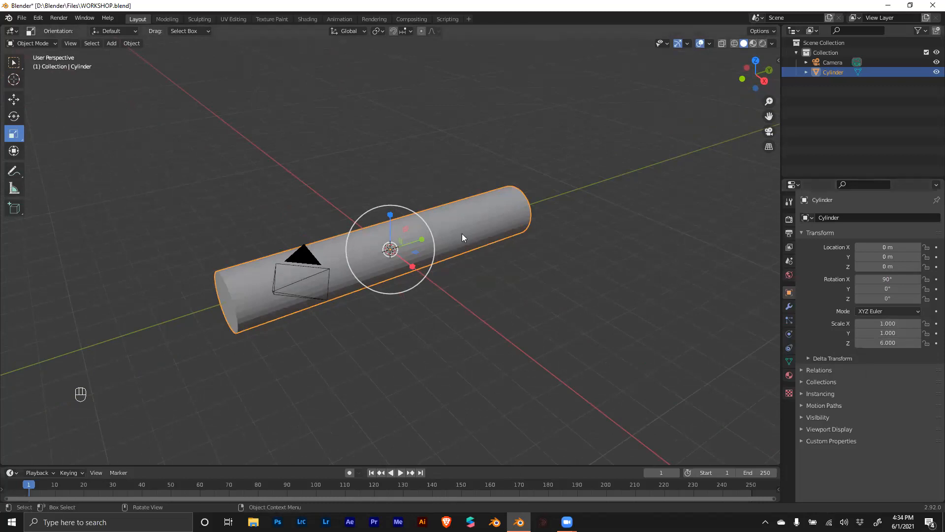
pyautogui.hotkey('ctrl', 'a')
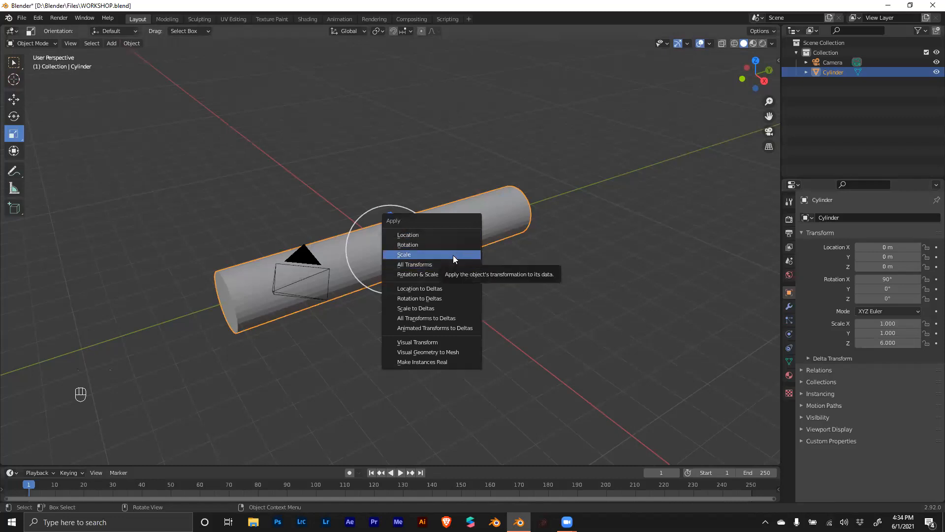
pyautogui.click(409, 254)
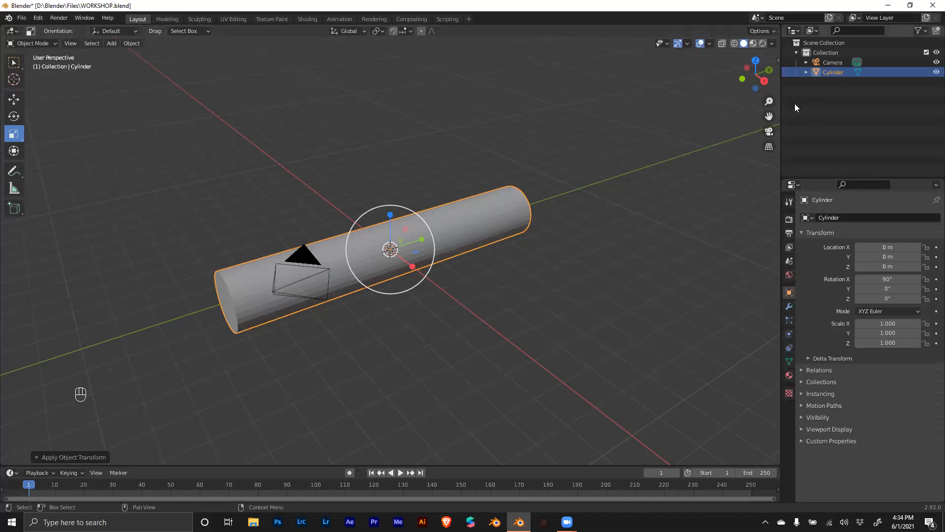
# Step: Delete the stretched cylinder from the scene
pyautogui.press('x')
pyautogui.click(494, 240)
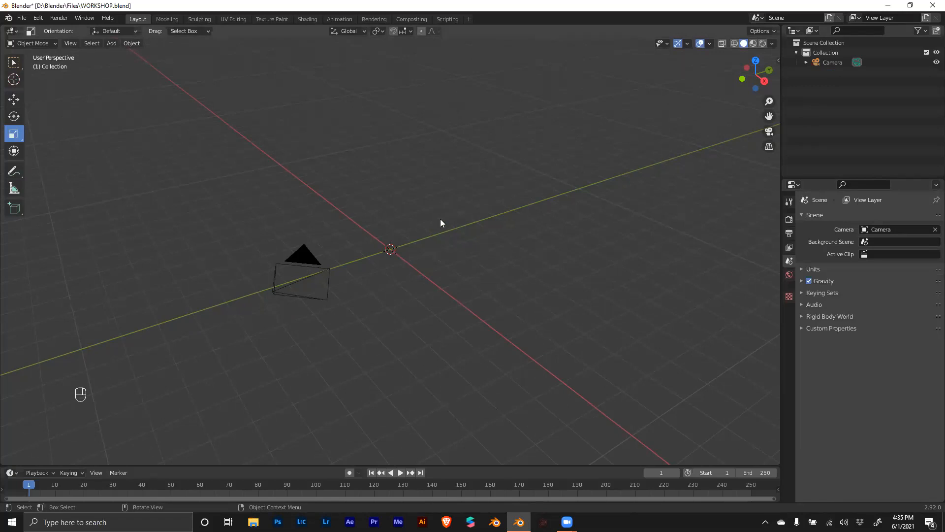
# Step: Add a cylinder mesh to the empty scene at the world origin
pyautogui.moveTo(420, 223)
pyautogui.mouseDown(button='middle')
pyautogui.moveTo(405, 206)
pyautogui.moveTo(422, 219)
pyautogui.mouseUp(button='middle')
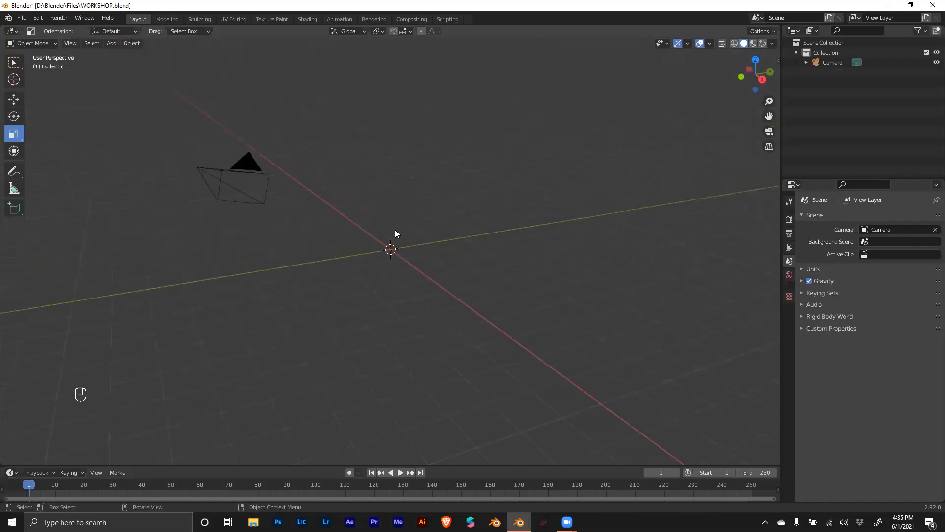
pyautogui.hotkey('shift', 'a')
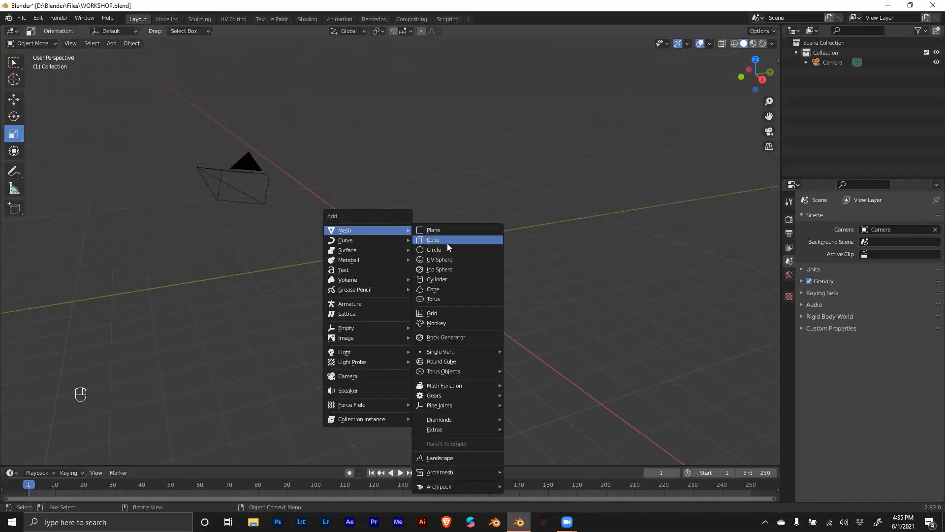
pyautogui.click(444, 280)
pyautogui.moveTo(458, 250); pyautogui.dragTo(414, 233, button='middle')
pyautogui.scroll(2, 409, 235)
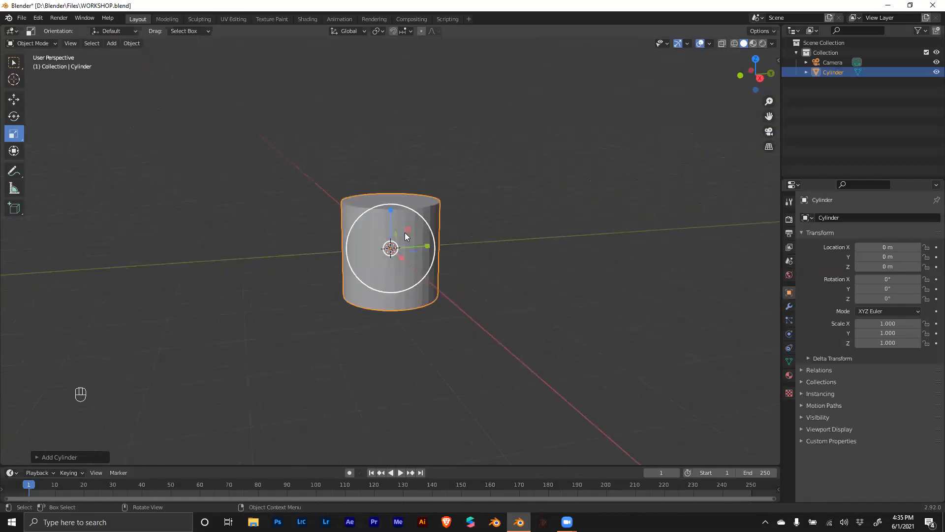
pyautogui.scroll(3, 405, 236)
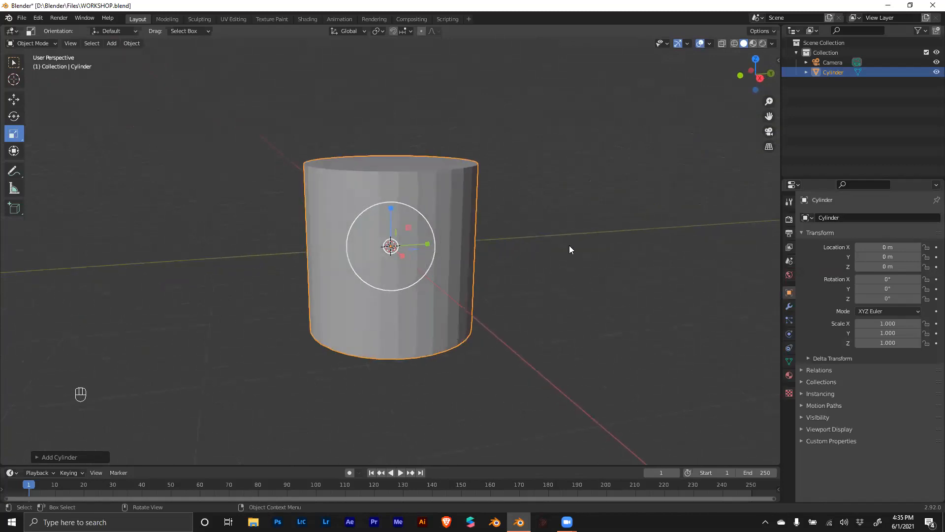
pyautogui.scroll(-5, 569, 247)
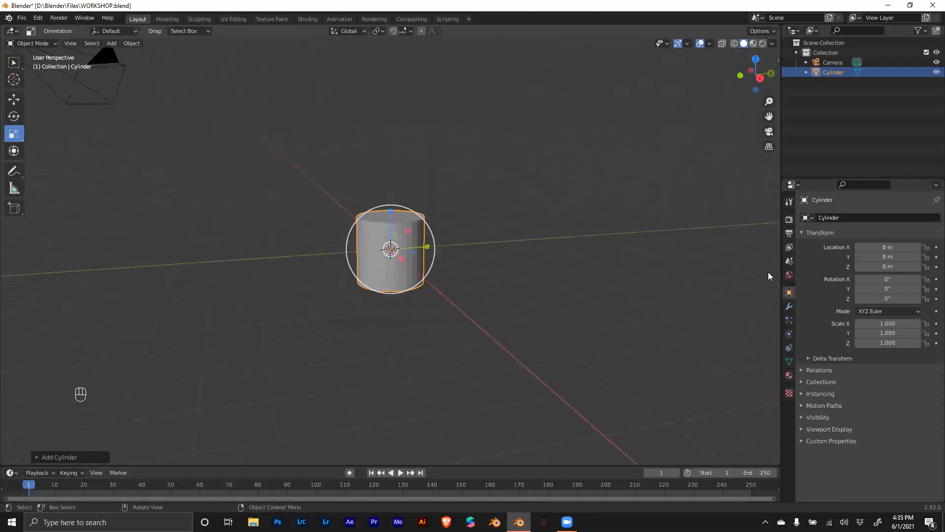
# Step: Set the new cylinder's X rotation to 90° in its object transform properties
pyautogui.moveTo(880, 279); pyautogui.dragTo(910, 279)
pyautogui.click(880, 280)
pyautogui.write('90')
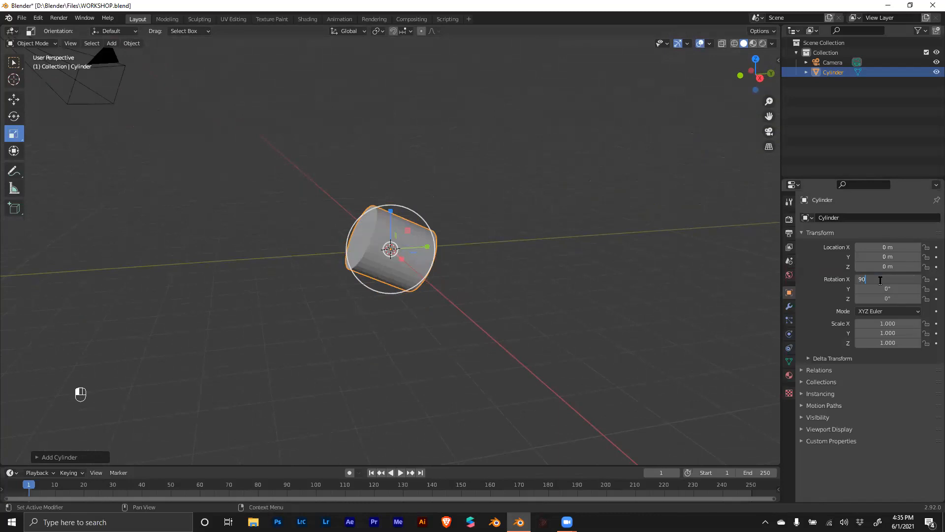
pyautogui.press('Return')
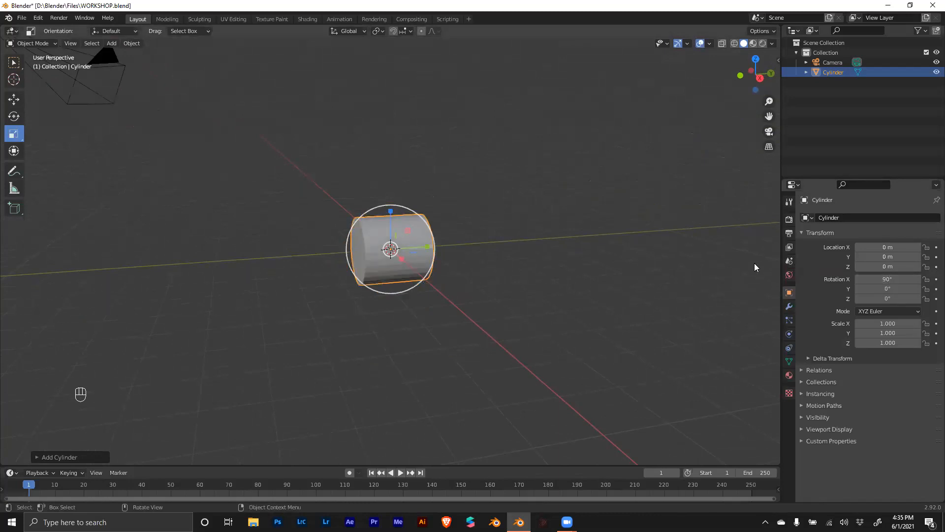
# Step: Stretch the rotated cylinder along its length by setting its Z scale to 6
pyautogui.moveTo(503, 285); pyautogui.dragTo(516, 310, button='middle')
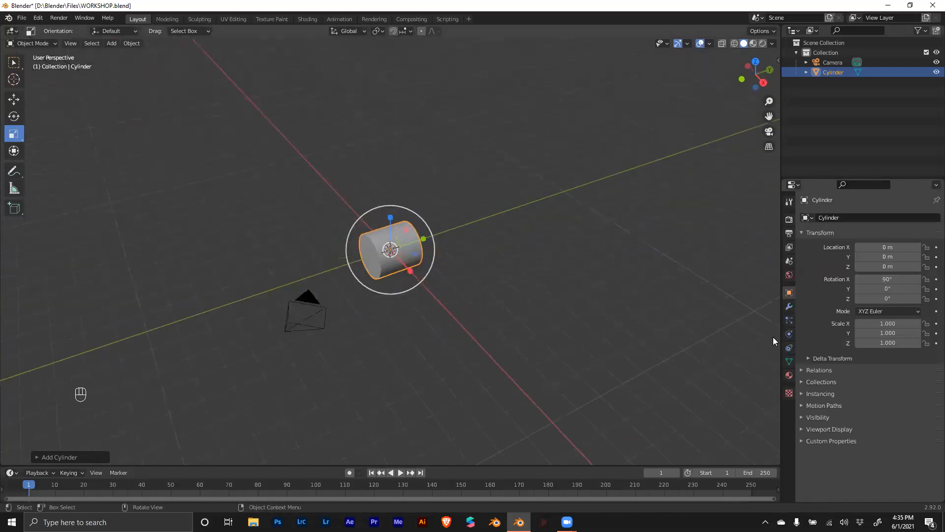
pyautogui.moveTo(881, 345)
pyautogui.mouseDown()
pyautogui.moveTo(905, 345)
pyautogui.moveTo(877, 345)
pyautogui.mouseUp()
pyautogui.click(877, 345)
pyautogui.write('6')
pyautogui.press('Return')
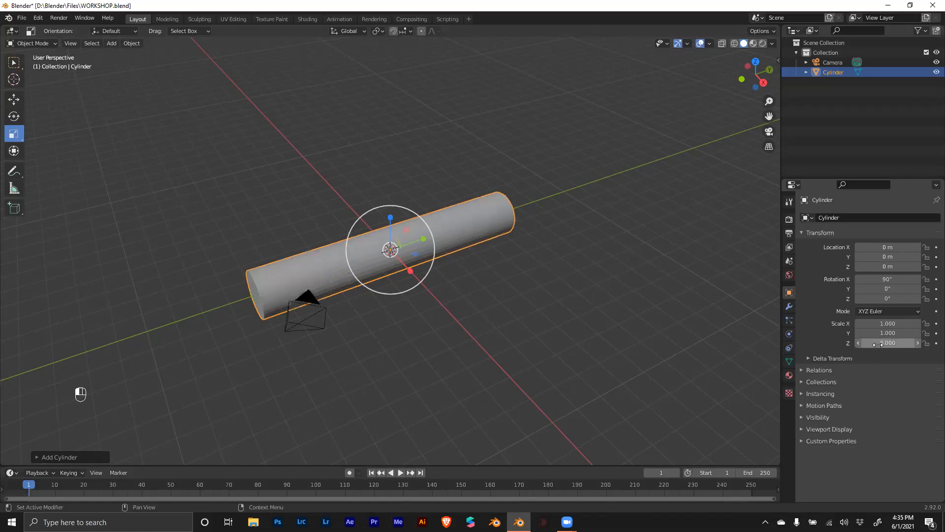
# Step: Apply the scale of the stretched cylinder to its mesh data
pyautogui.moveTo(506, 204); pyautogui.dragTo(517, 177, button='middle')
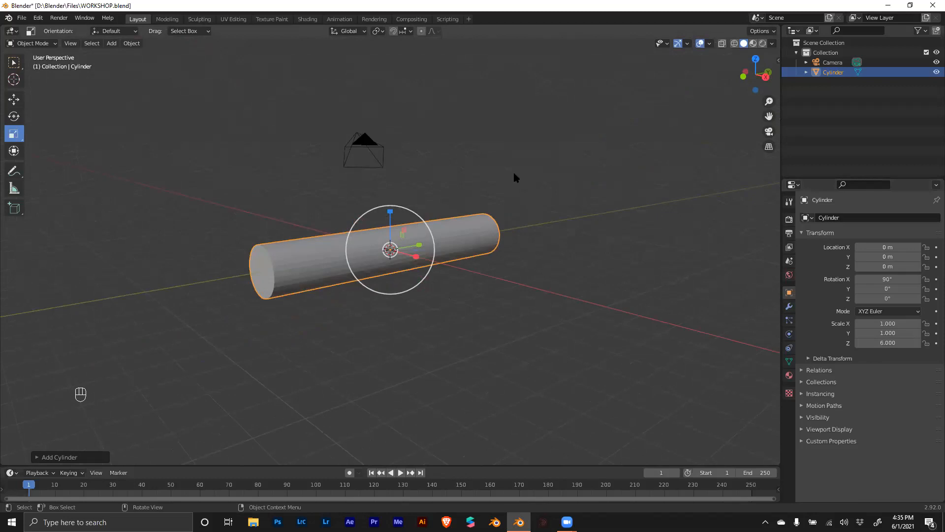
pyautogui.moveTo(389, 250); pyautogui.dragTo(415, 267, button='middle')
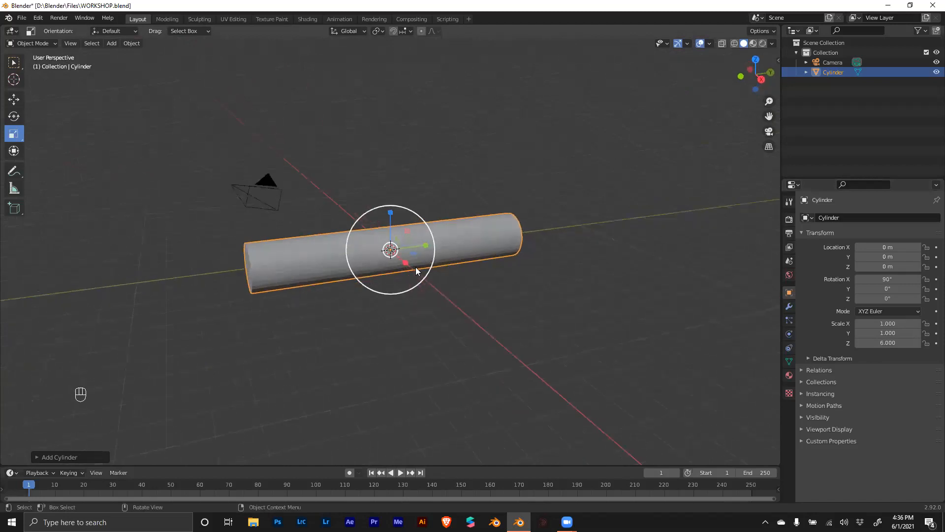
pyautogui.moveTo(571, 302); pyautogui.dragTo(553, 268, button='middle')
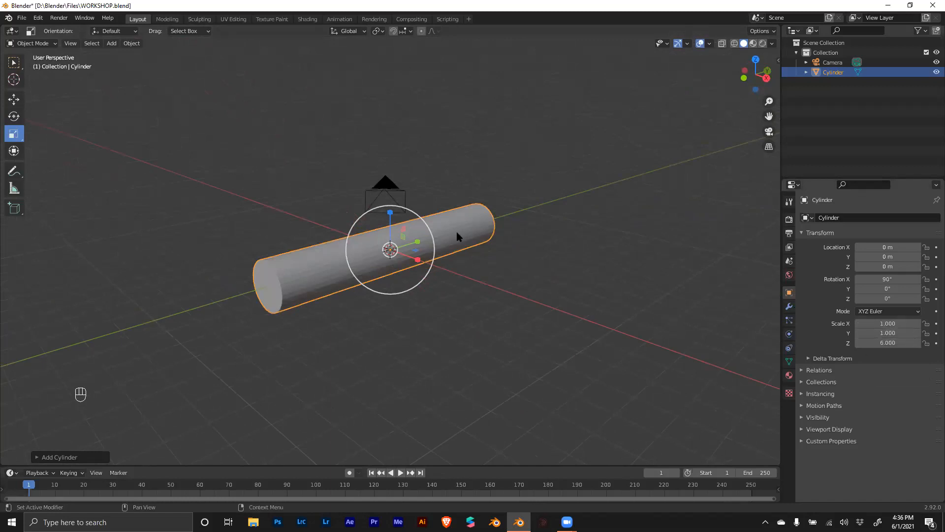
pyautogui.hotkey('ctrl', 'a')
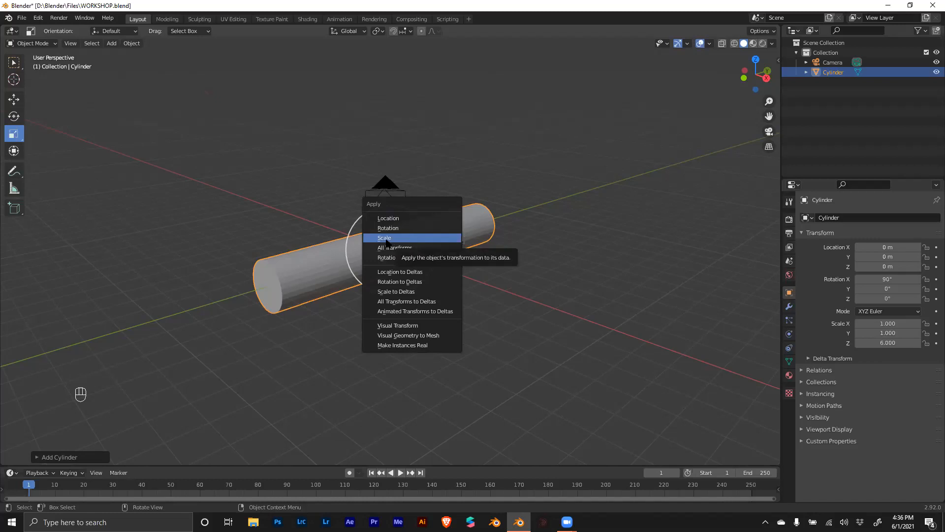
pyautogui.click(384, 238)
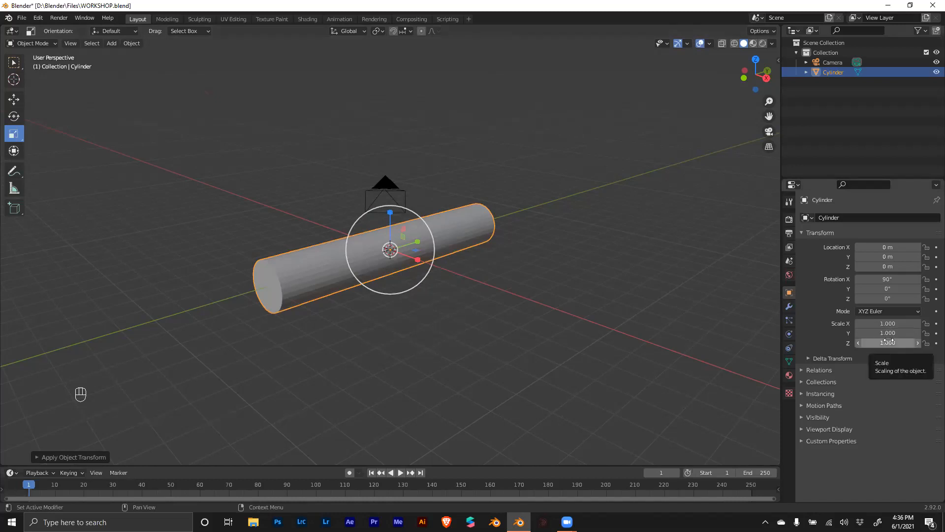
# Step: Enter Edit Mode on the cylinder to work on its mesh
pyautogui.moveTo(504, 241); pyautogui.dragTo(462, 284, button='middle')
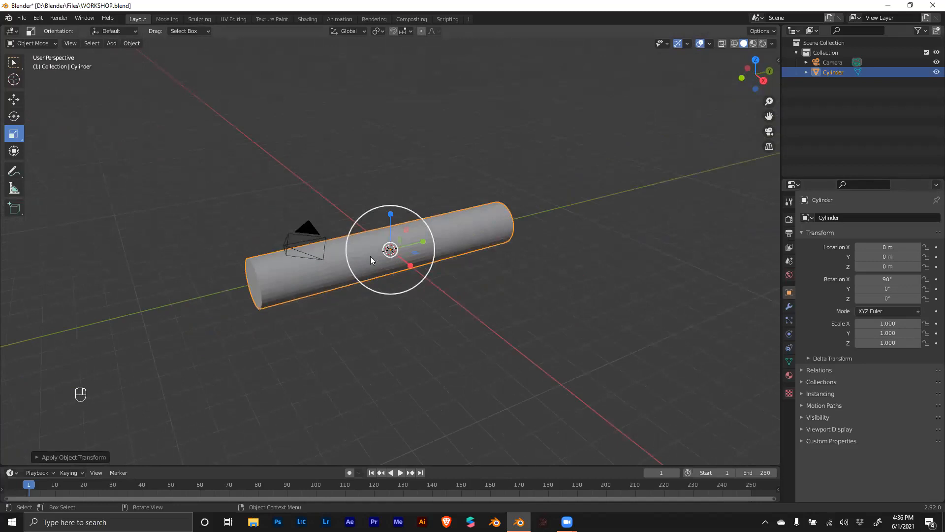
pyautogui.scroll(3, 369, 257)
pyautogui.moveTo(371, 261); pyautogui.dragTo(393, 256, button='middle')
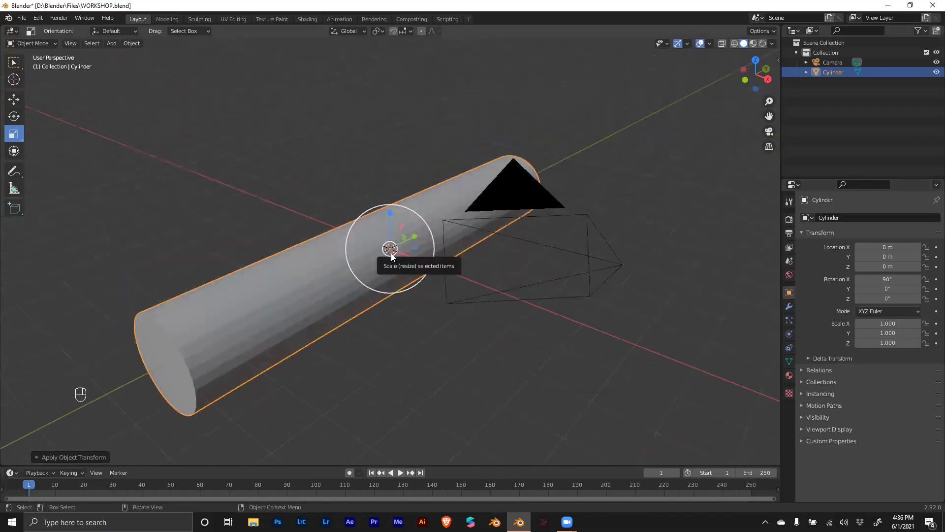
pyautogui.press('Tab')
pyautogui.moveTo(390, 249)
pyautogui.mouseDown(button='middle')
pyautogui.moveTo(366, 268)
pyautogui.moveTo(383, 240)
pyautogui.moveTo(411, 234)
pyautogui.moveTo(378, 251)
pyautogui.mouseUp(button='middle')
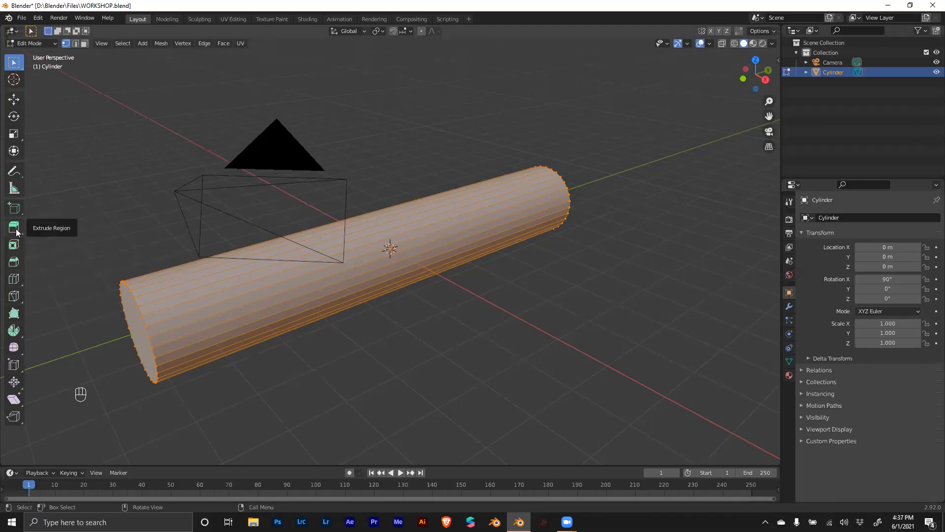
# Step: Switch to face selection and select the cylinder's circular end face nearest the view
pyautogui.scroll(-5, 275, 325)
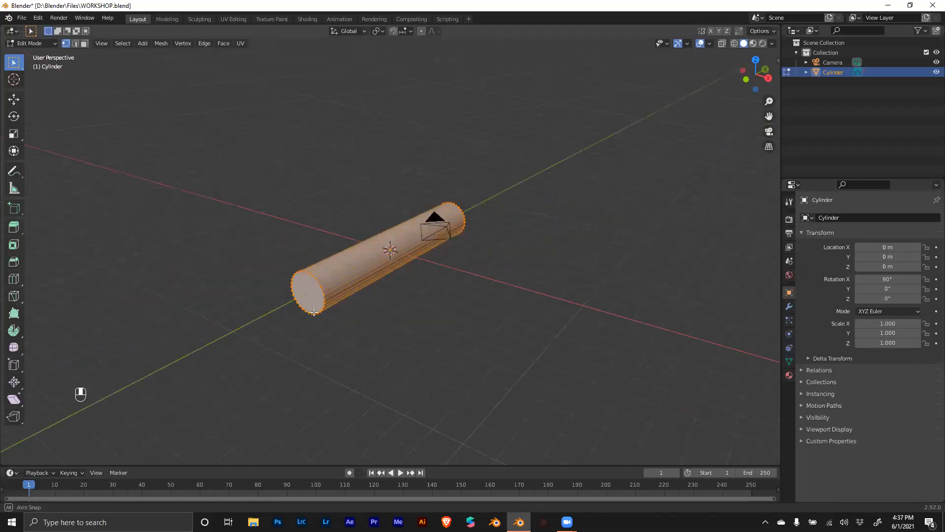
pyautogui.click(82, 44)
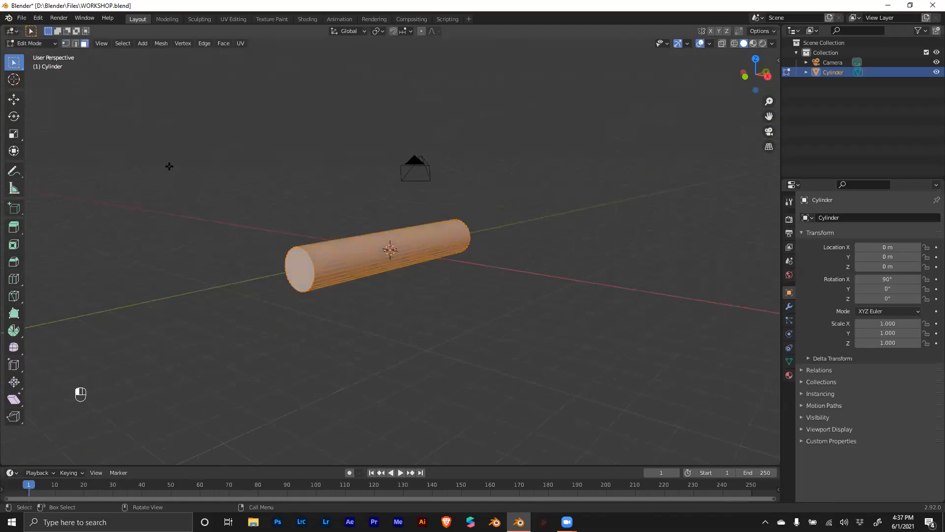
pyautogui.scroll(2, 239, 274)
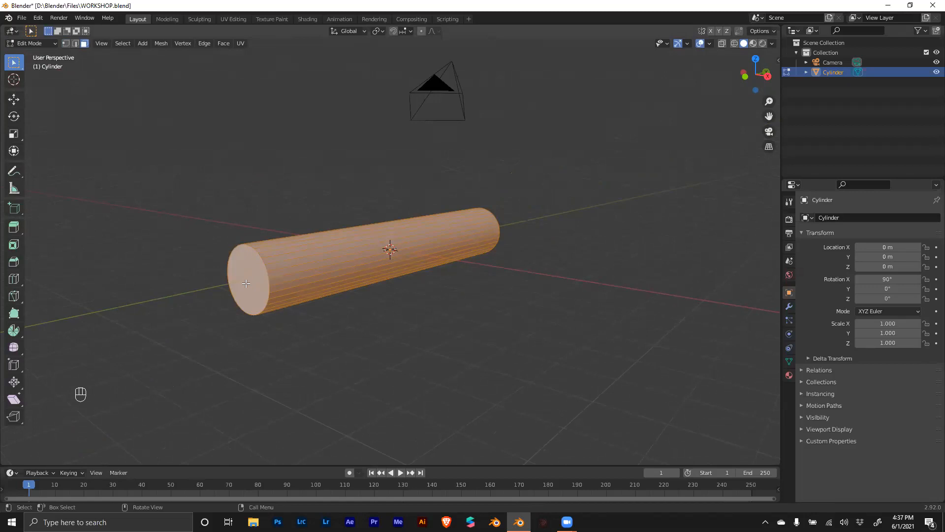
pyautogui.click(245, 284)
# Step: Try the Extrude Region tool on the selected end face, pulling it outward along its normal, and undo the extrusion
pyautogui.click(14, 228)
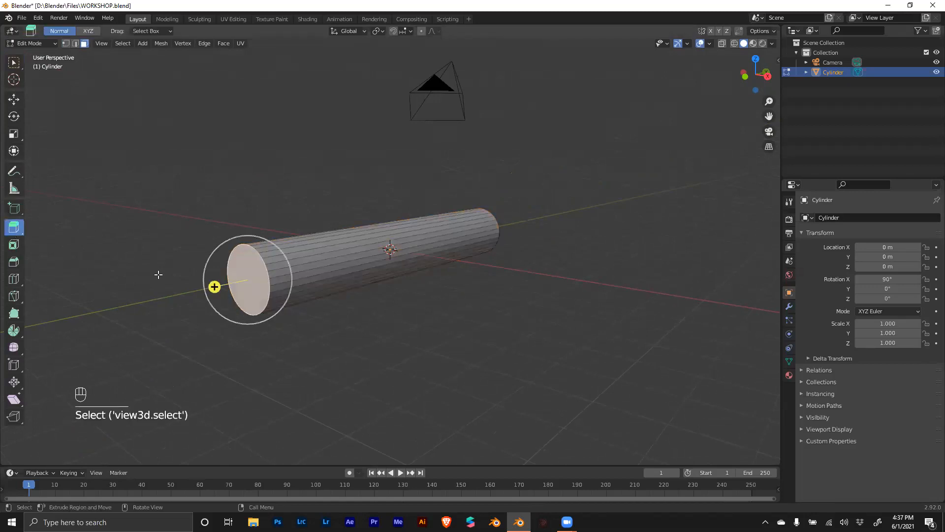
pyautogui.moveTo(214, 286); pyautogui.dragTo(114, 307)
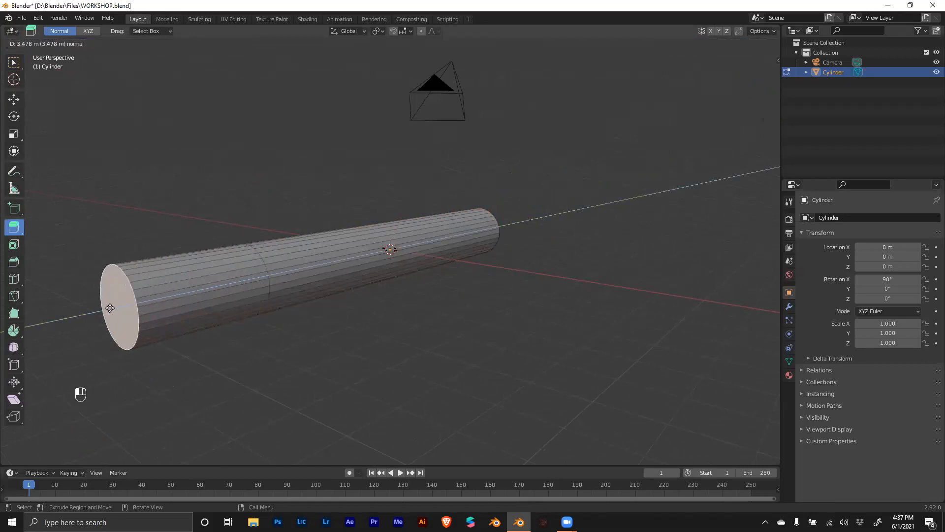
pyautogui.rightClick(205, 292)
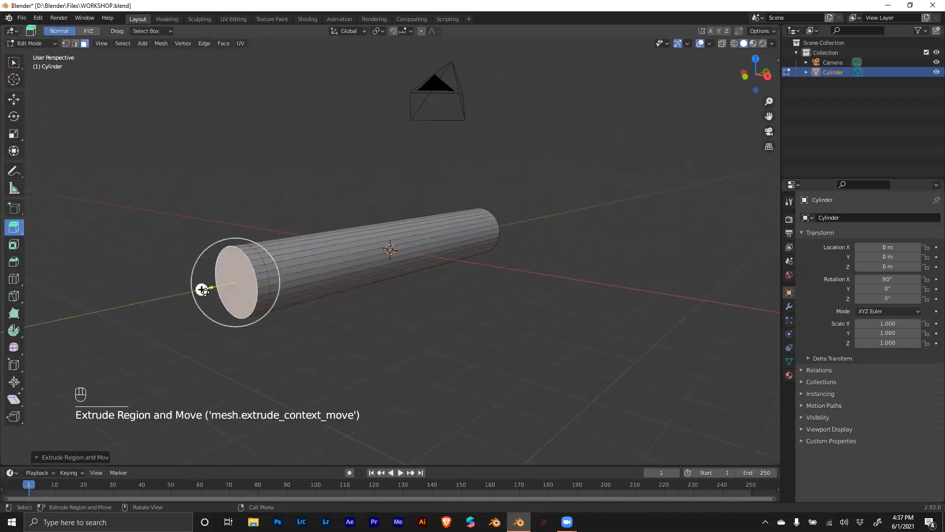
pyautogui.hotkey('ctrl', 'z')
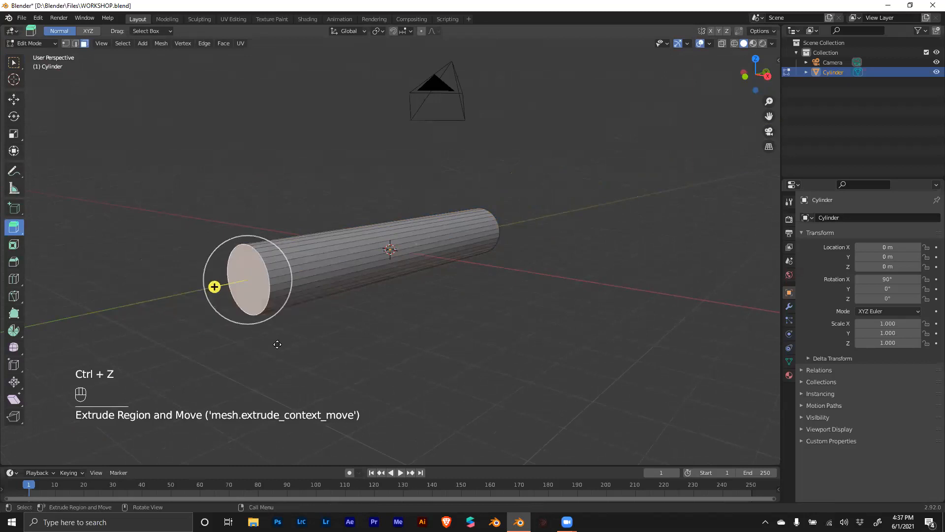
# Step: Try the Inset Faces tool on the cylinder's selected end face and undo the inset
pyautogui.click(13, 249)
pyautogui.moveTo(163, 282); pyautogui.dragTo(206, 276, button='middle')
pyautogui.scroll(5, 341, 282)
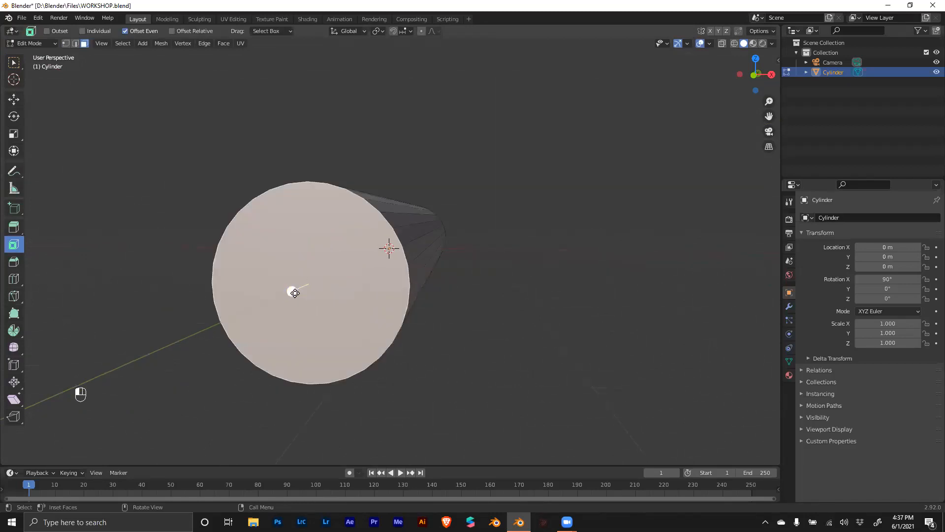
pyautogui.moveTo(291, 290)
pyautogui.mouseDown()
pyautogui.moveTo(317, 279)
pyautogui.moveTo(298, 284)
pyautogui.mouseUp()
pyautogui.hotkey('ctrl', 'z')
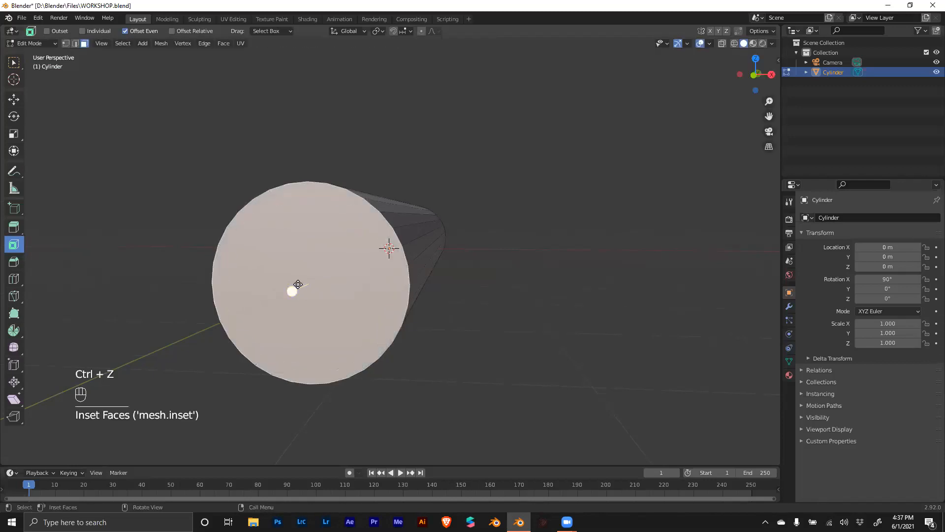
pyautogui.moveTo(207, 286); pyautogui.dragTo(221, 310, button='middle')
pyautogui.scroll(-3, 248, 303)
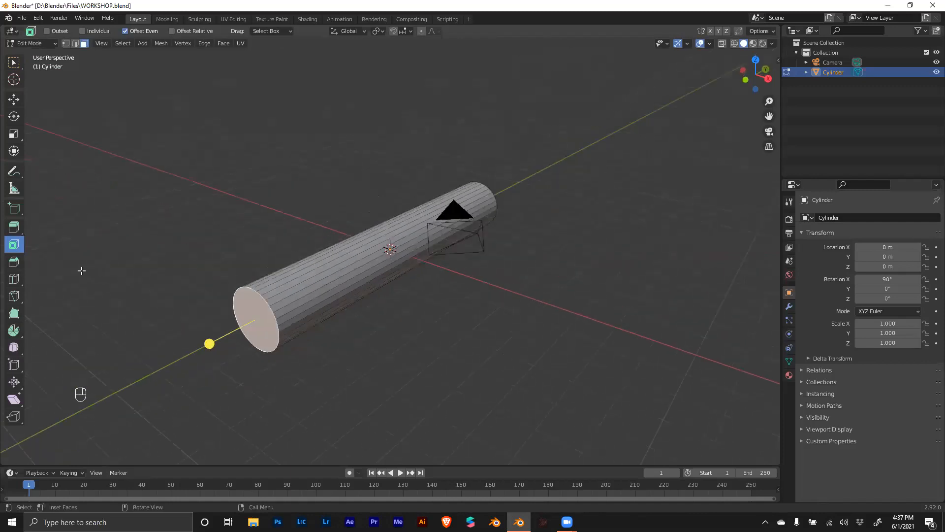
# Step: Add a single loop cut around the middle of the cylinder
pyautogui.click(14, 279)
pyautogui.moveTo(439, 355); pyautogui.dragTo(418, 361, button='middle')
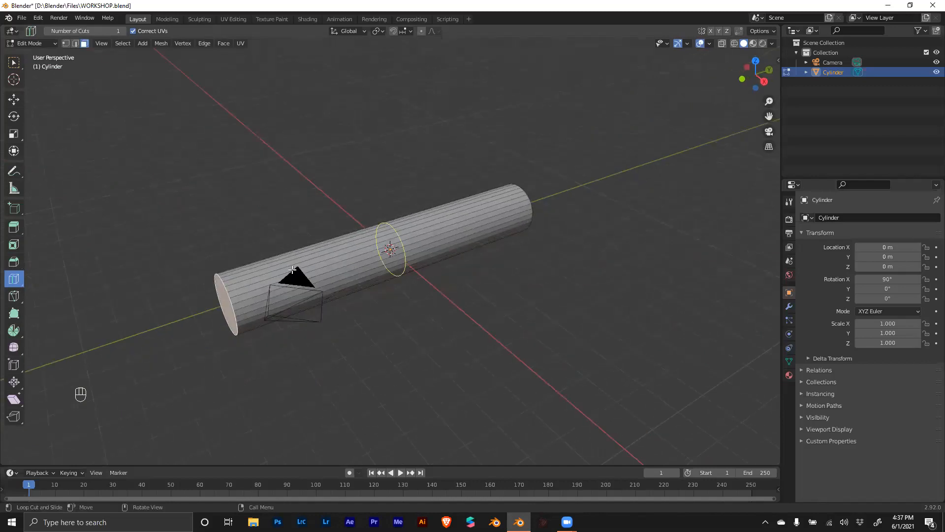
pyautogui.moveTo(423, 256); pyautogui.dragTo(396, 247, button='middle')
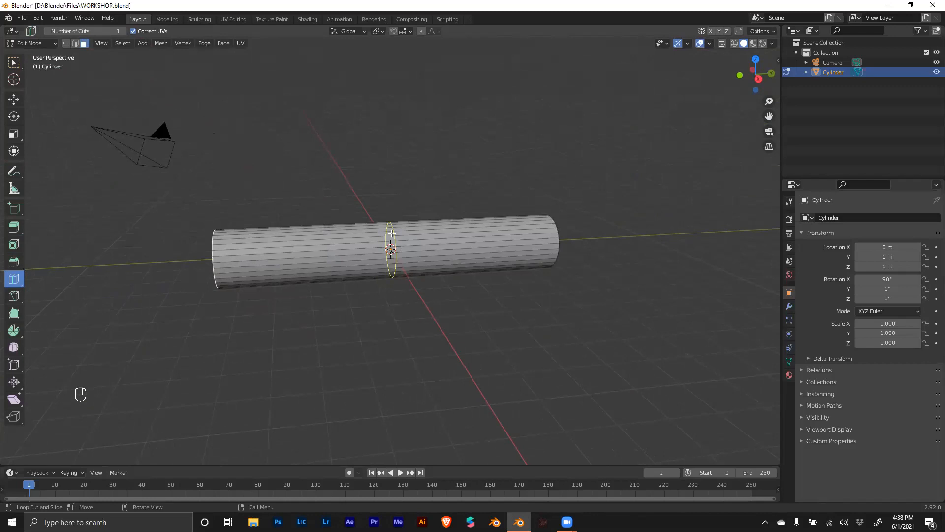
pyautogui.moveTo(392, 232); pyautogui.dragTo(391, 288)
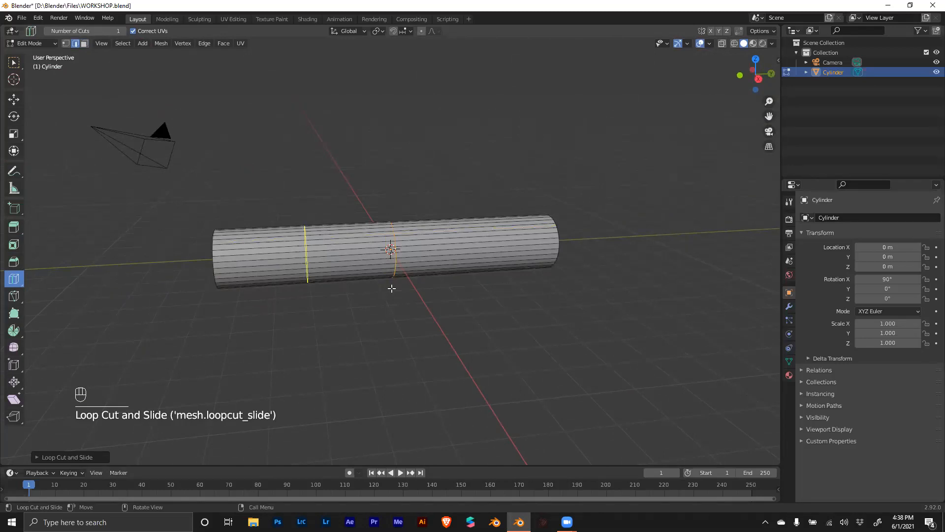
# Step: Add seven evenly spaced loop cuts between the cylinder's middle cut and its near end
pyautogui.click(305, 246)
pyautogui.click(260, 247)
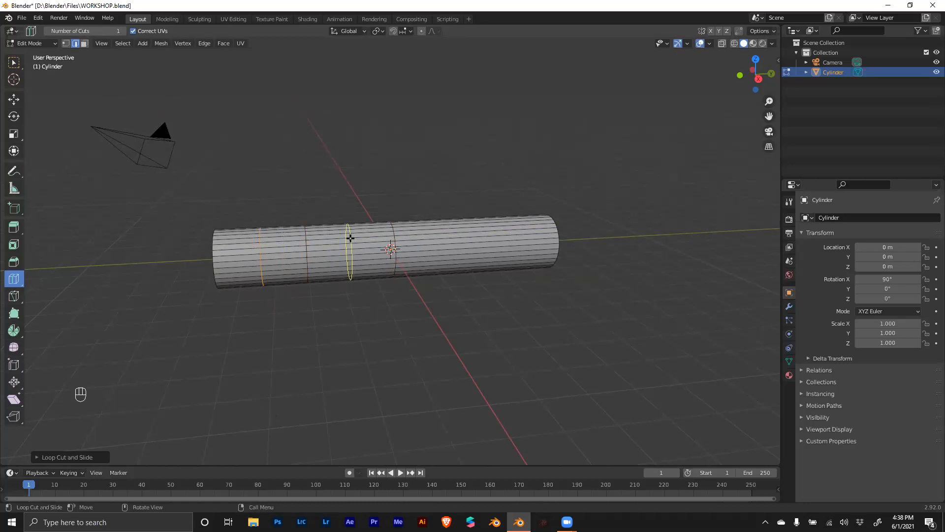
pyautogui.click(350, 238)
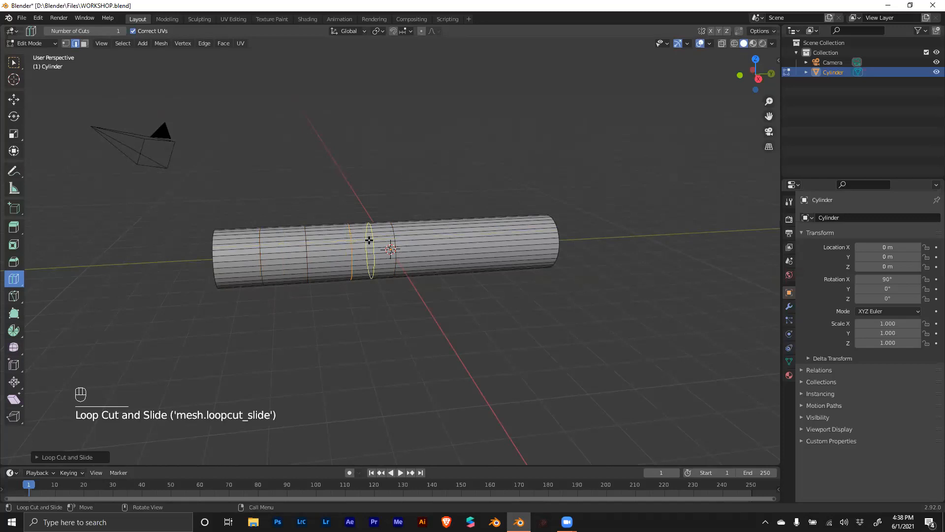
pyautogui.click(369, 239)
pyautogui.click(327, 241)
pyautogui.click(280, 246)
pyautogui.click(237, 249)
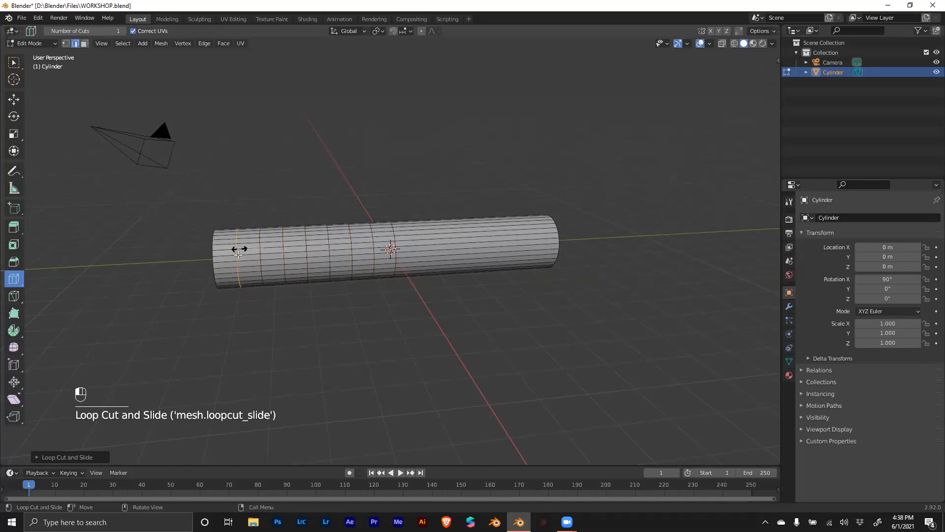
pyautogui.moveTo(313, 339); pyautogui.dragTo(334, 326, button='middle')
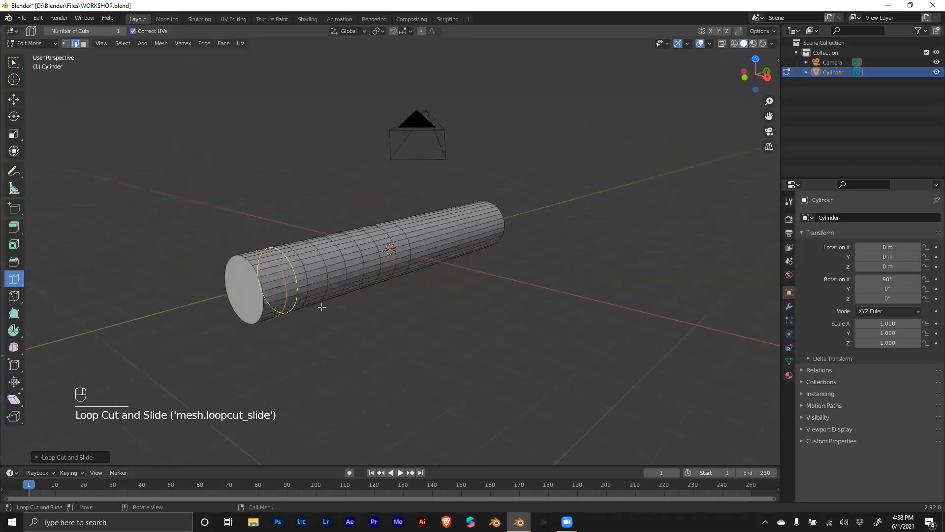
pyautogui.scroll(3, 276, 301)
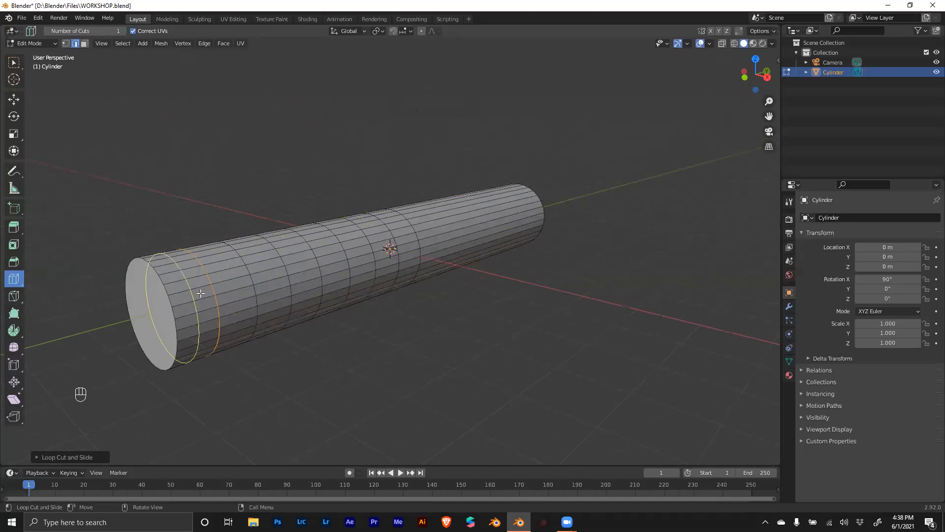
# Step: Undo all of the loop cuts on the cylinder, including the middle one
pyautogui.moveTo(340, 328); pyautogui.dragTo(293, 312, button='middle')
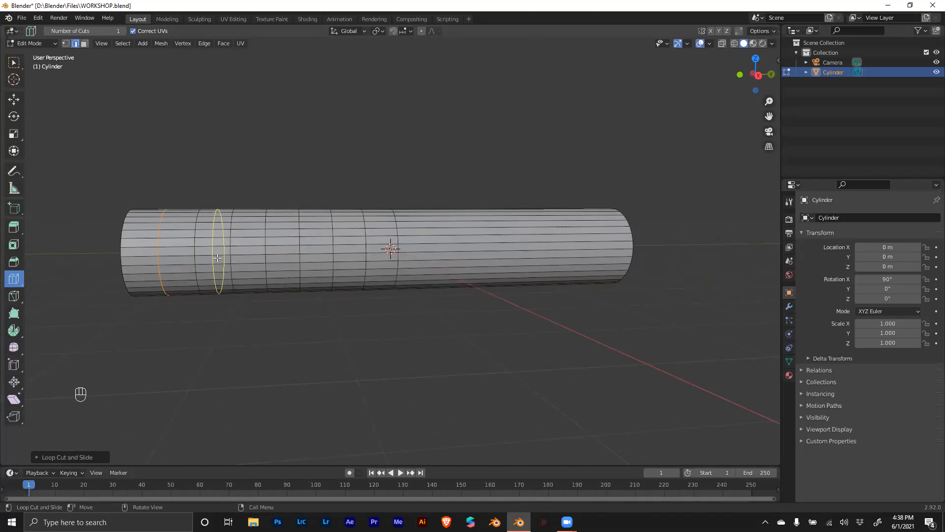
pyautogui.click(284, 290)
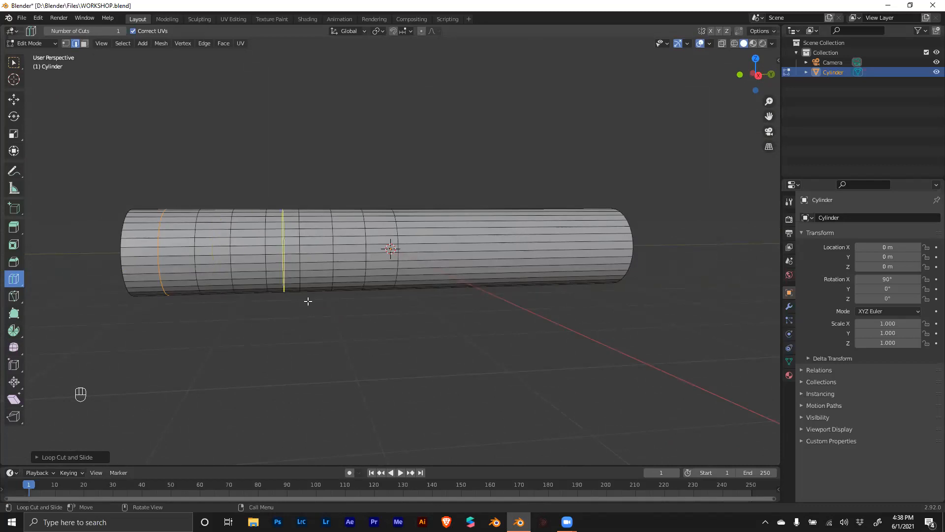
pyautogui.hotkey('ctrl', 'z')
pyautogui.hotkey('ctrl', 'z')
pyautogui.hotkey('ctrl', 'z')
pyautogui.hotkey('ctrl', 'z')
pyautogui.hotkey('ctrl', 'z')
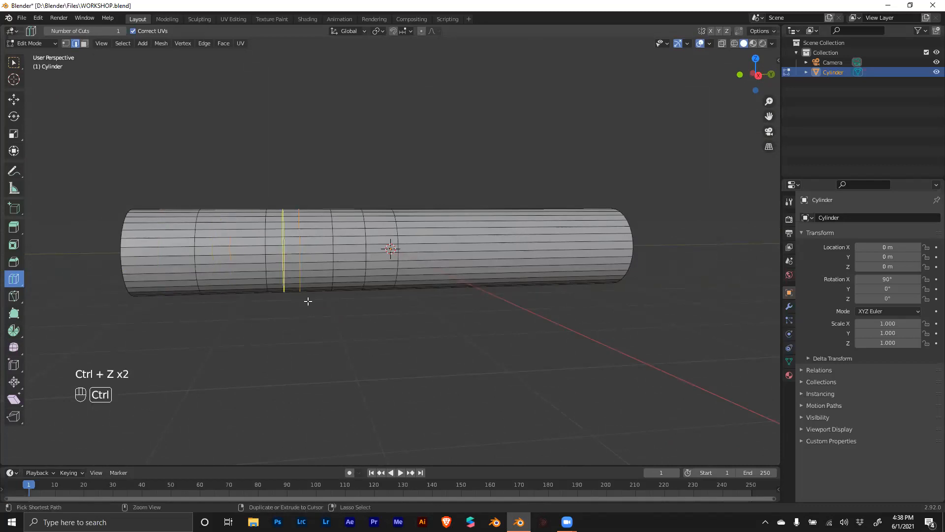
pyautogui.hotkey('ctrl', 'z')
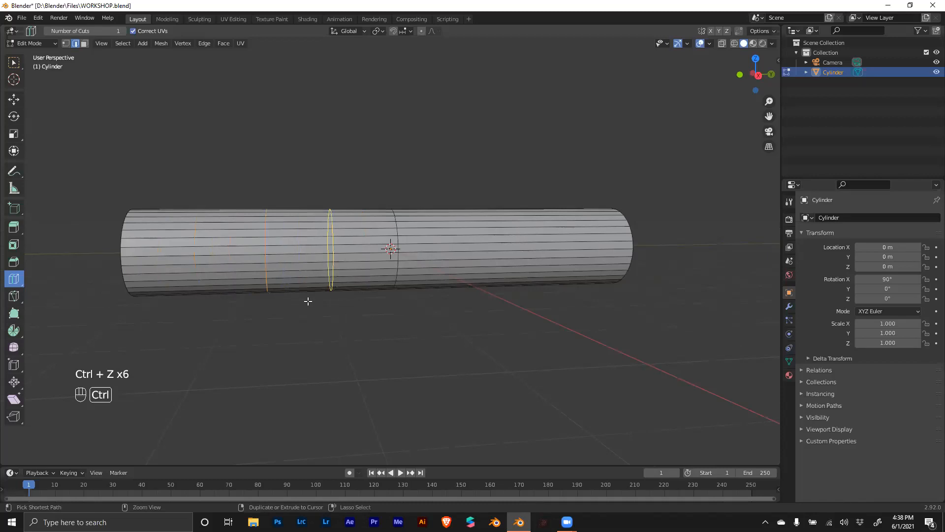
pyautogui.hotkey('ctrl', 'z')
pyautogui.moveTo(386, 323); pyautogui.dragTo(101, 295, button='middle')
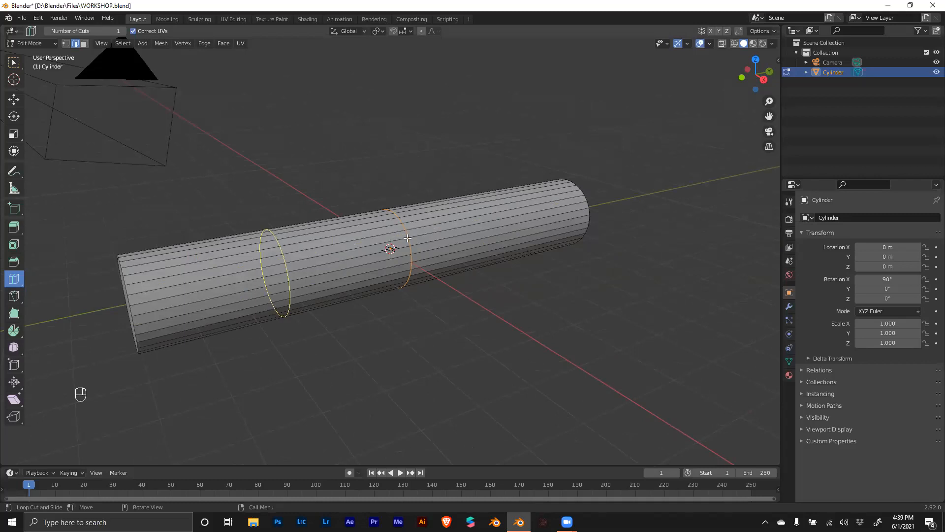
pyautogui.hotkey('ctrl', 'z')
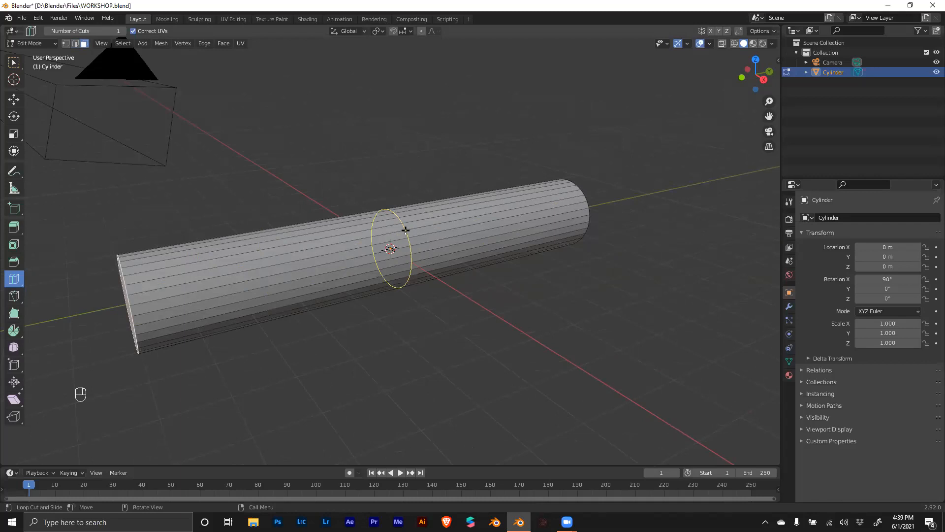
# Step: Add a loop cut around the cylinder's middle and seven evenly spaced loop cuts between it and the near end
pyautogui.click(406, 230)
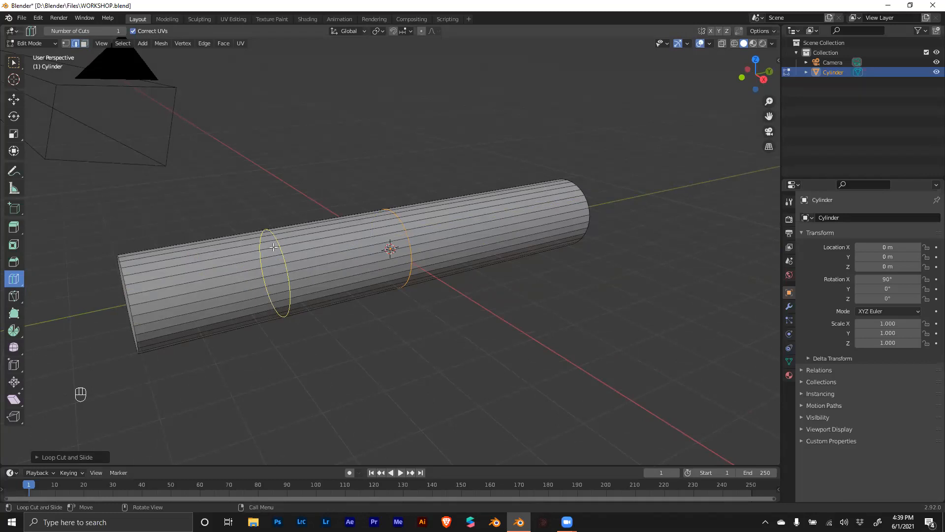
pyautogui.click(273, 246)
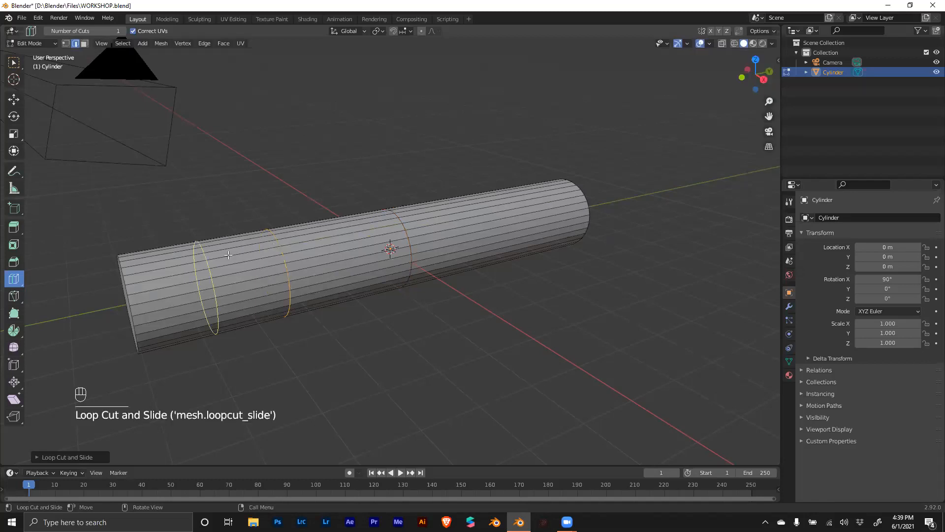
pyautogui.click(206, 265)
pyautogui.click(336, 259)
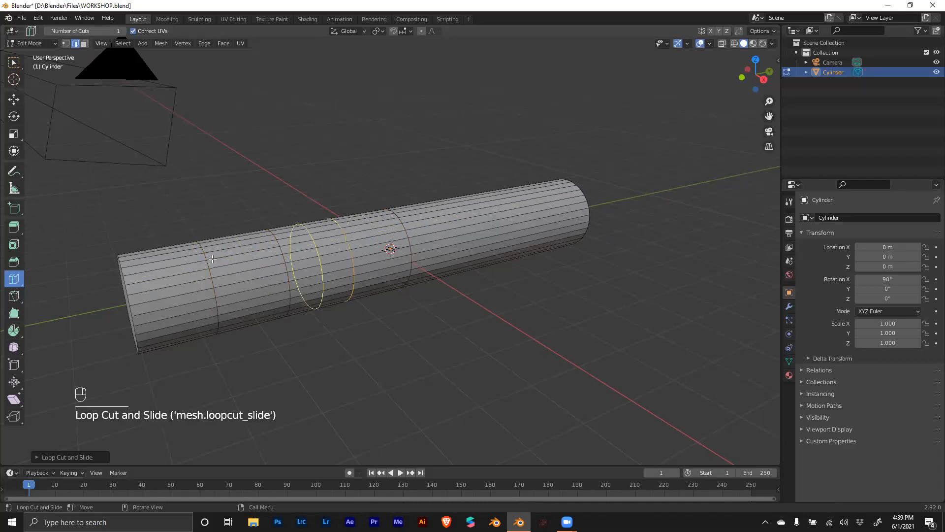
pyautogui.moveTo(327, 352); pyautogui.dragTo(368, 280, button='middle')
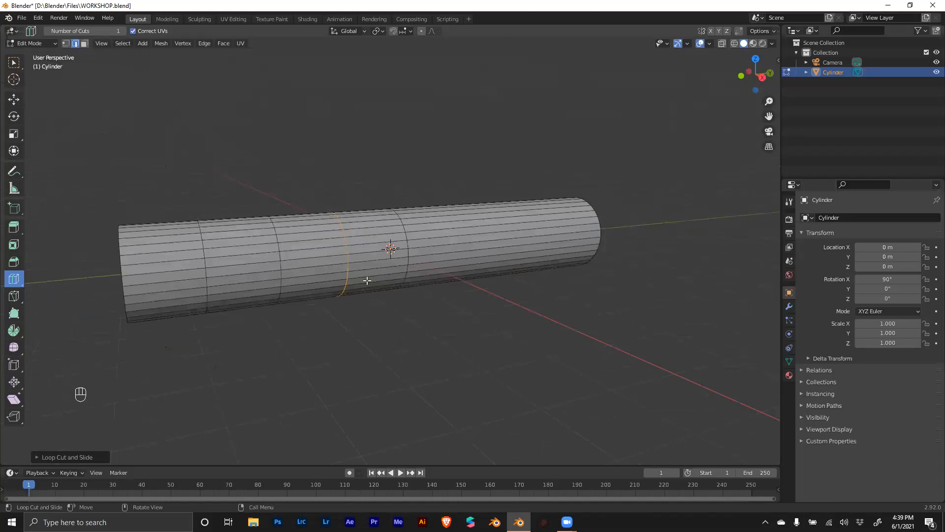
pyautogui.click(376, 238)
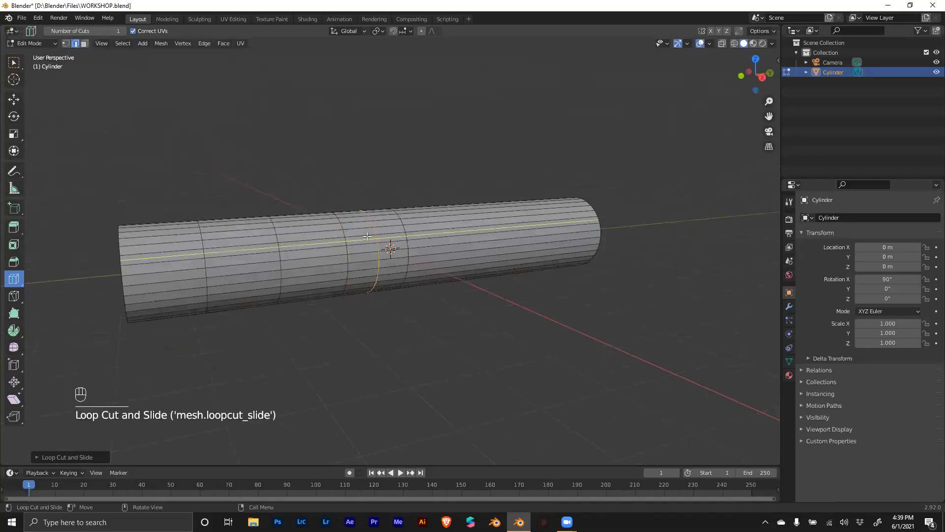
pyautogui.click(317, 237)
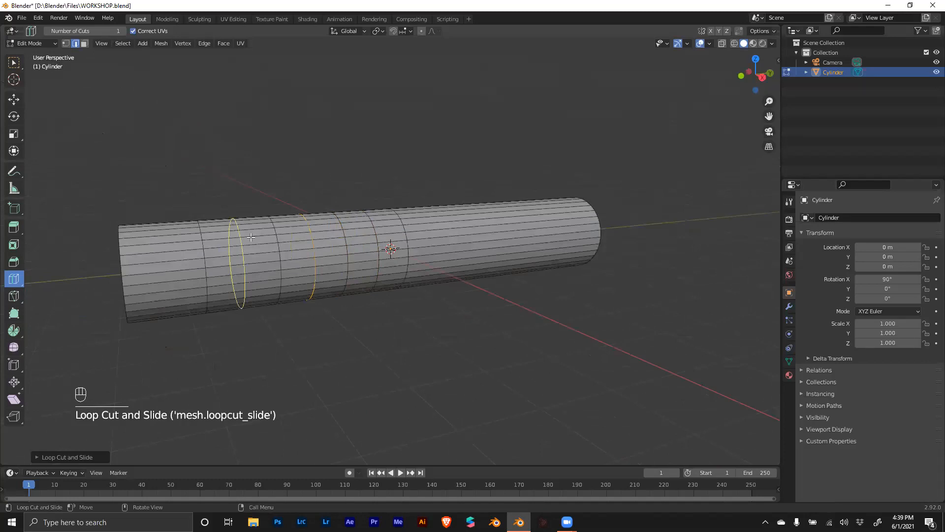
pyautogui.click(232, 244)
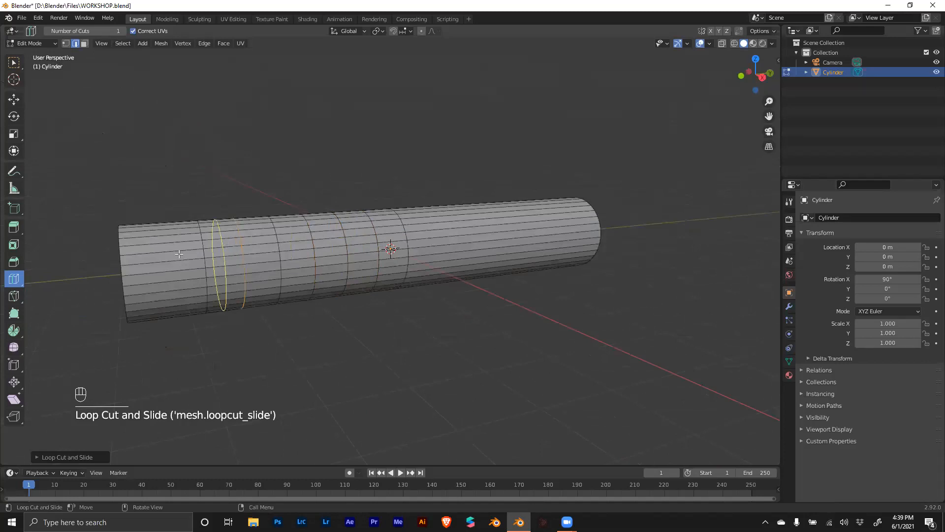
pyautogui.click(163, 269)
# Step: Add seven evenly spaced loop cuts between the cylinder's middle cut and its far end
pyautogui.moveTo(376, 348); pyautogui.dragTo(237, 343, button='middle')
pyautogui.moveTo(458, 333)
pyautogui.mouseDown(button='middle')
pyautogui.moveTo(439, 310)
pyautogui.moveTo(452, 329)
pyautogui.mouseUp(button='middle')
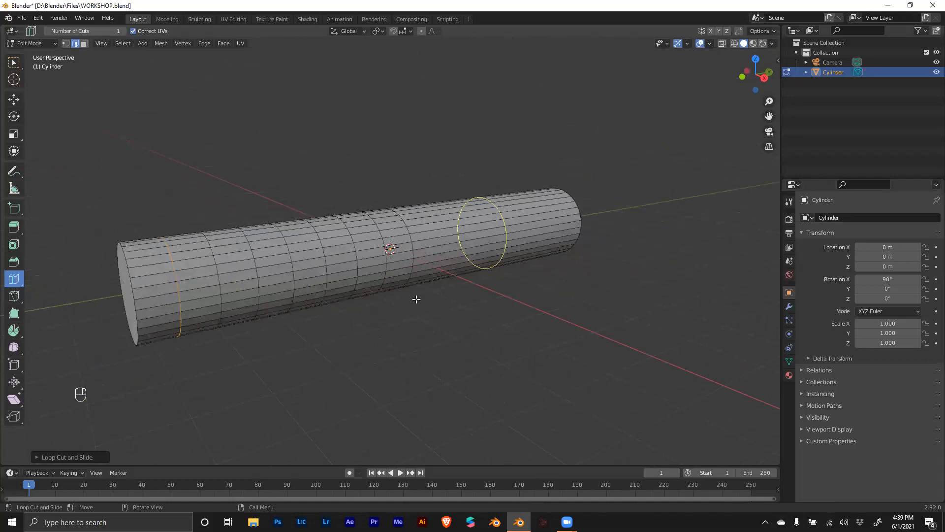
pyautogui.moveTo(567, 335); pyautogui.dragTo(550, 336, button='middle')
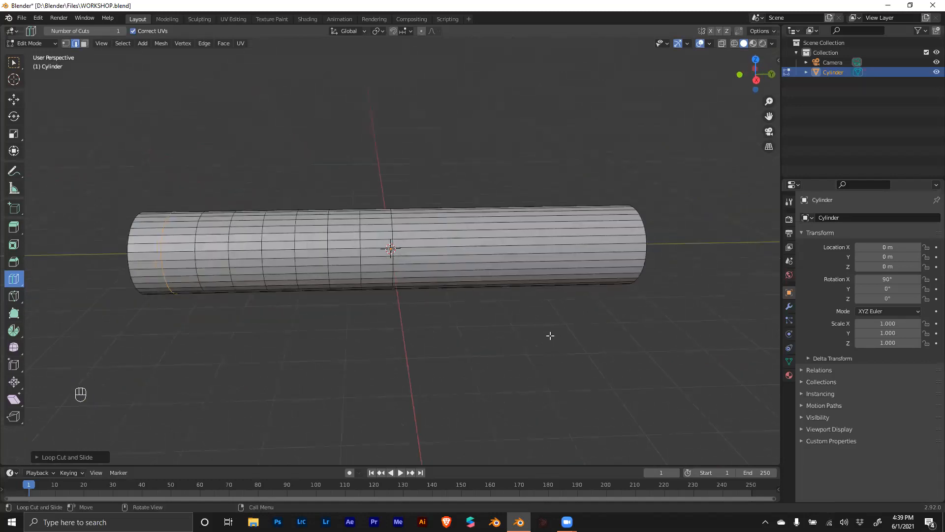
pyautogui.moveTo(517, 258); pyautogui.dragTo(514, 257, button='middle')
pyautogui.click(517, 254)
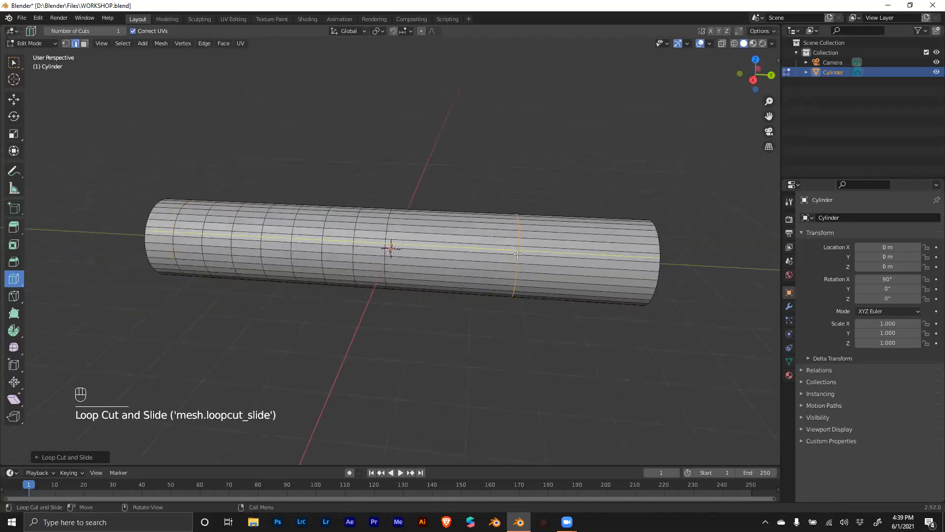
pyautogui.click(456, 242)
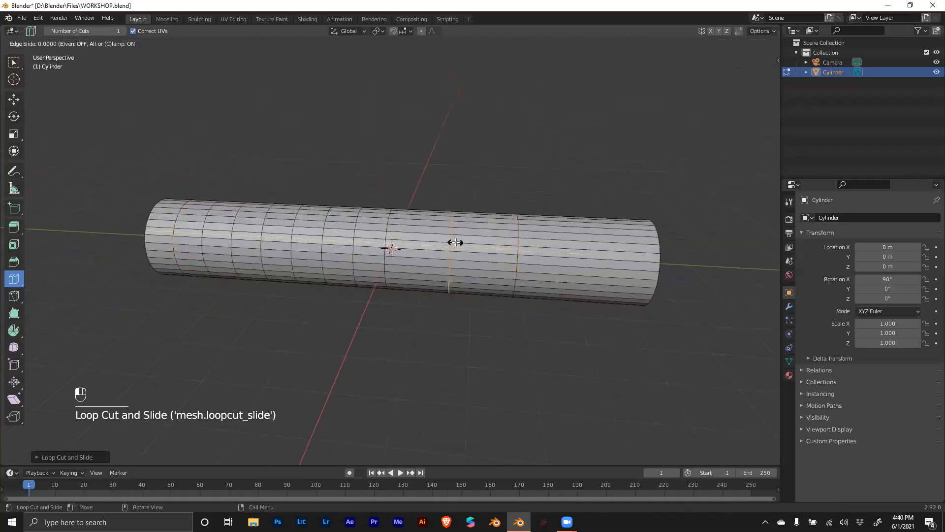
pyautogui.click(585, 259)
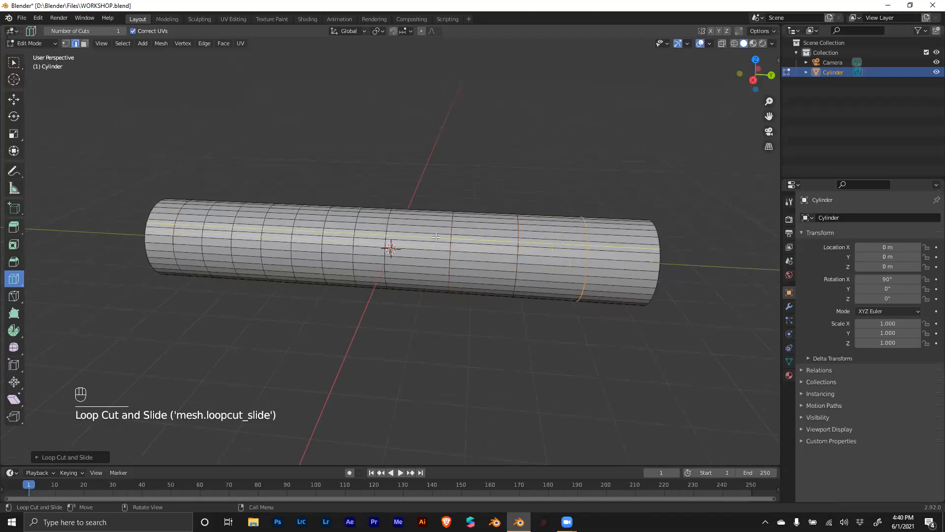
pyautogui.click(420, 241)
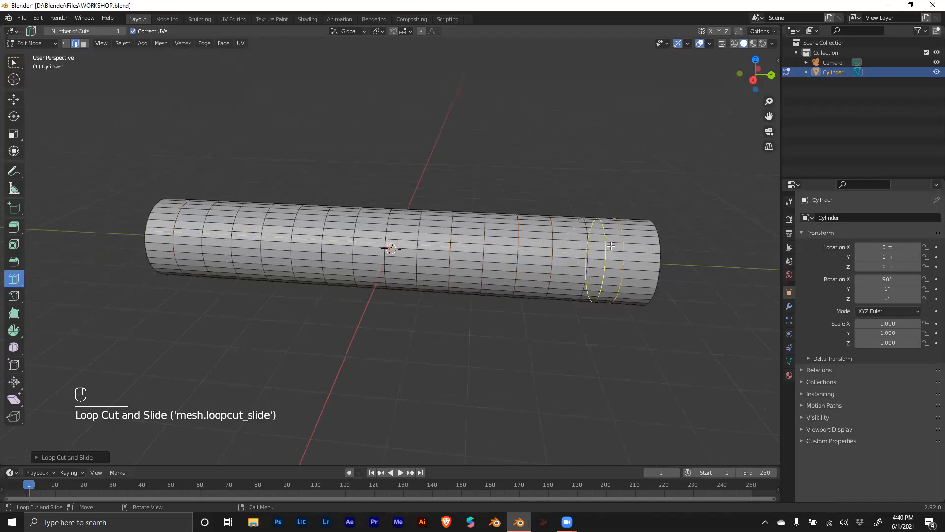
pyautogui.moveTo(500, 342); pyautogui.dragTo(534, 324, button='middle')
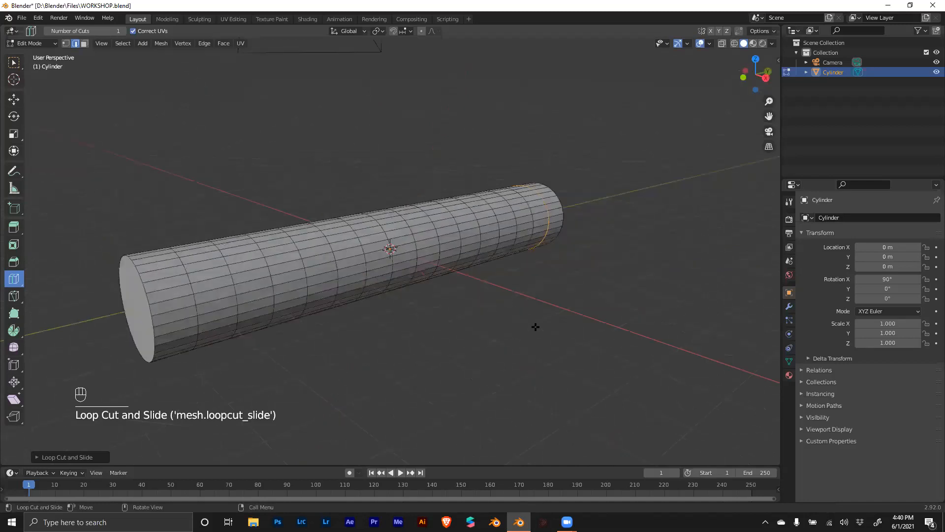
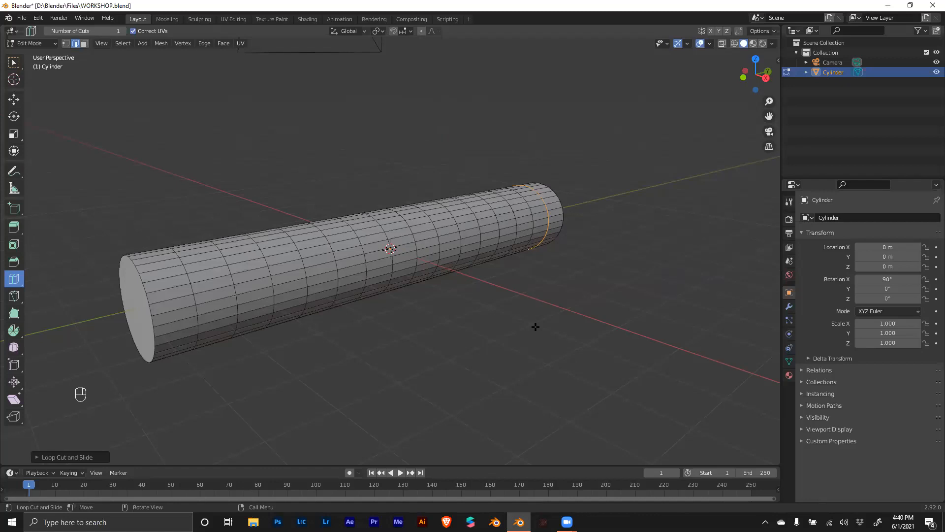
# Step: Undo the loop cuts along both halves and the middle of the cylinder, then toggle to Object Mode and back to Edit Mode
pyautogui.hotkey('ctrl', 'z')
pyautogui.hotkey('ctrl', 'z')
pyautogui.hotkey('ctrl', 'z')
pyautogui.hotkey('ctrl', 'z')
pyautogui.hotkey('ctrl', 'z')
pyautogui.hotkey('ctrl', 'z')
pyautogui.hotkey('ctrl', 'z')
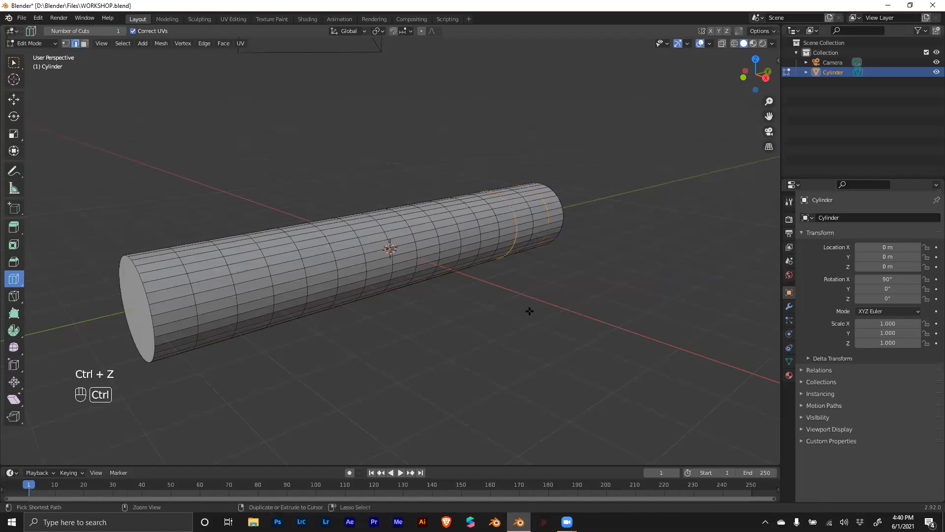
pyautogui.hotkey('ctrl', 'z')
pyautogui.hotkey('ctrl', 'z')
pyautogui.hotkey('ctrl', 'z')
pyautogui.hotkey('ctrl', 'z')
pyautogui.hotkey('ctrl', 'z')
pyautogui.hotkey('ctrl', 'z')
pyautogui.hotkey('ctrl', 'z')
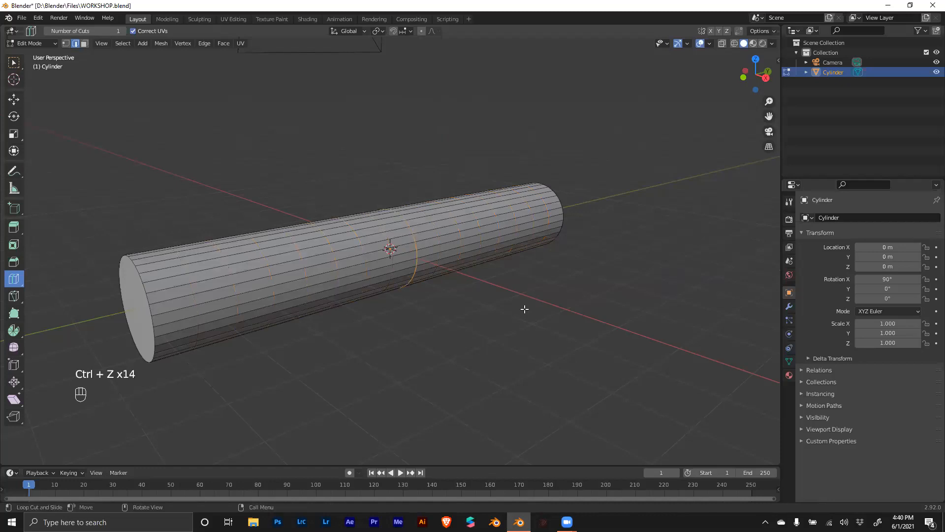
pyautogui.hotkey('ctrl', 'z')
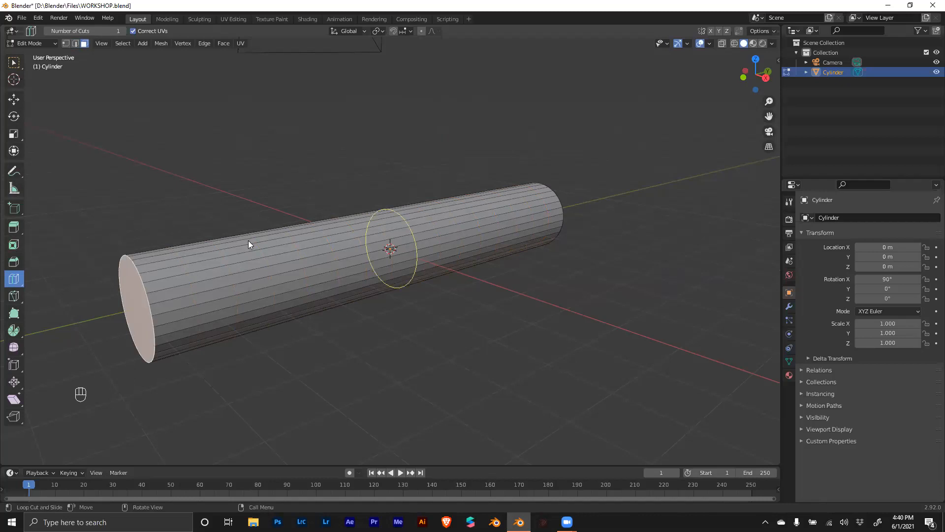
pyautogui.press('Tab')
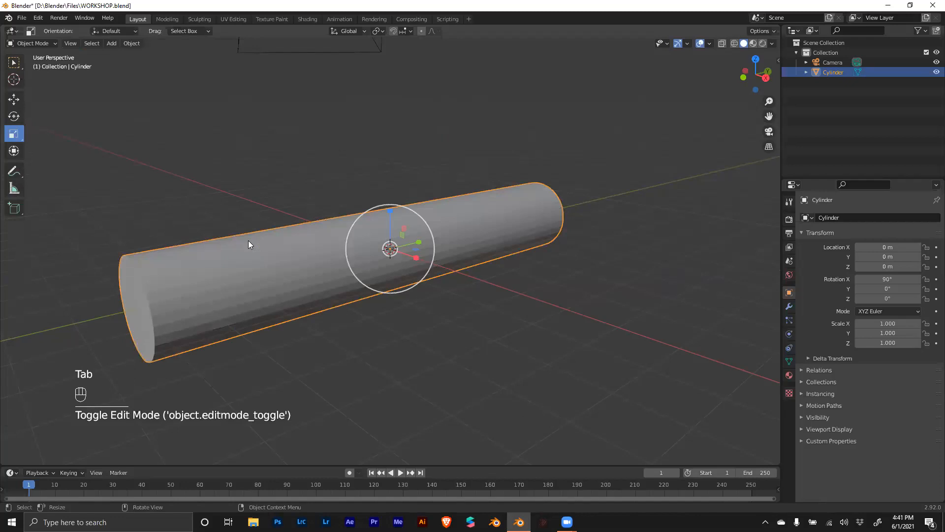
pyautogui.press('Tab')
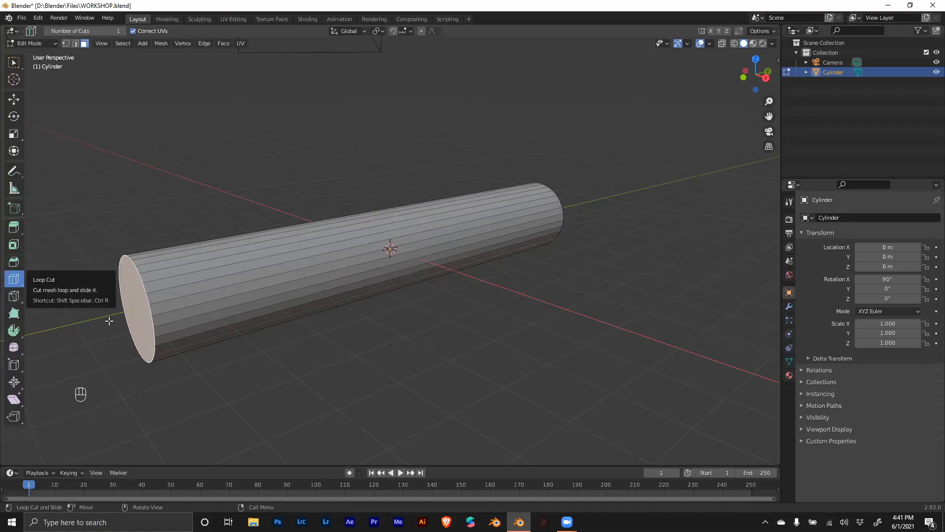
# Step: Loop cut the cylinder at its middle, then subdivide the near half with seven evenly spaced loop cuts
pyautogui.moveTo(338, 400); pyautogui.dragTo(350, 342, button='middle')
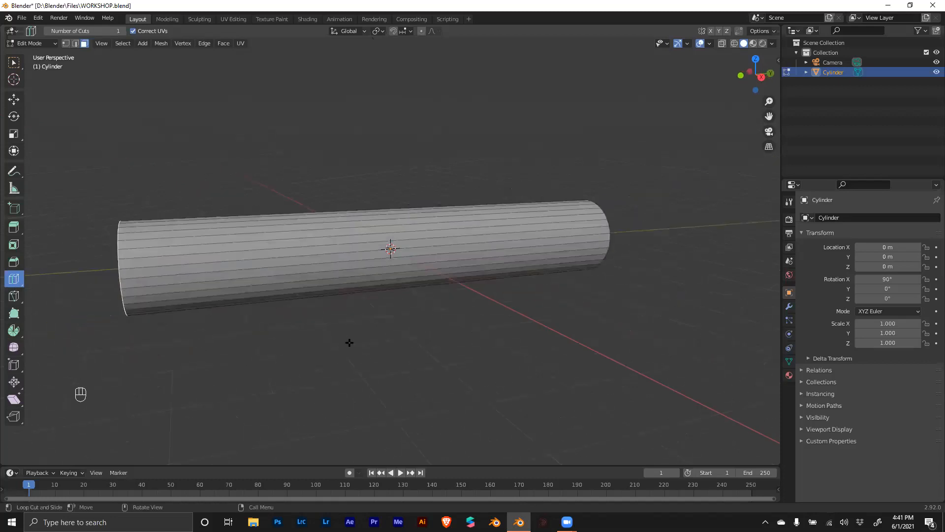
pyautogui.click(401, 236)
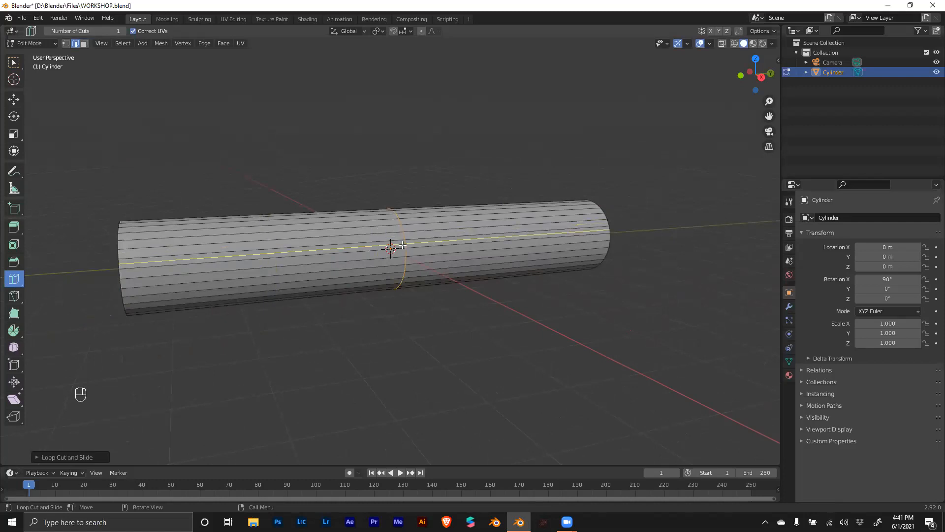
pyautogui.click(274, 248)
pyautogui.click(200, 257)
pyautogui.click(332, 238)
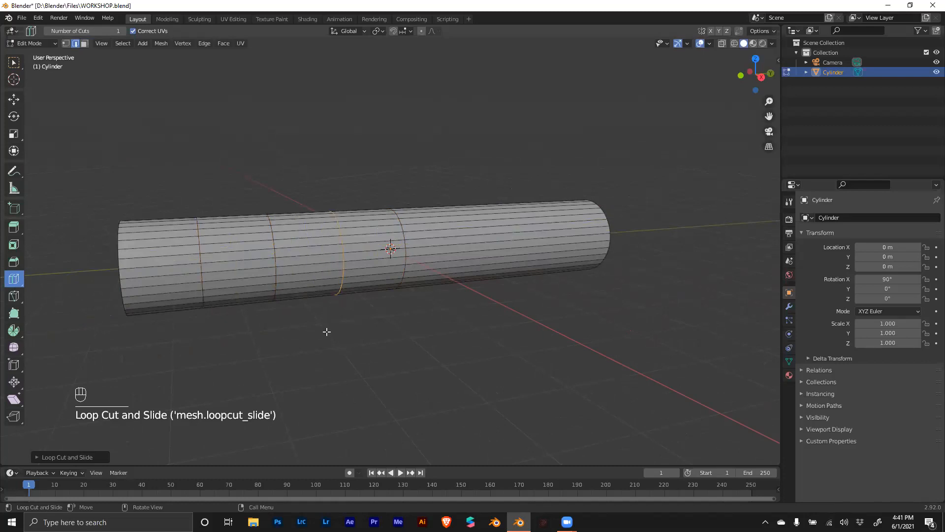
pyautogui.click(374, 251)
pyautogui.click(311, 252)
pyautogui.click(242, 254)
pyautogui.click(169, 262)
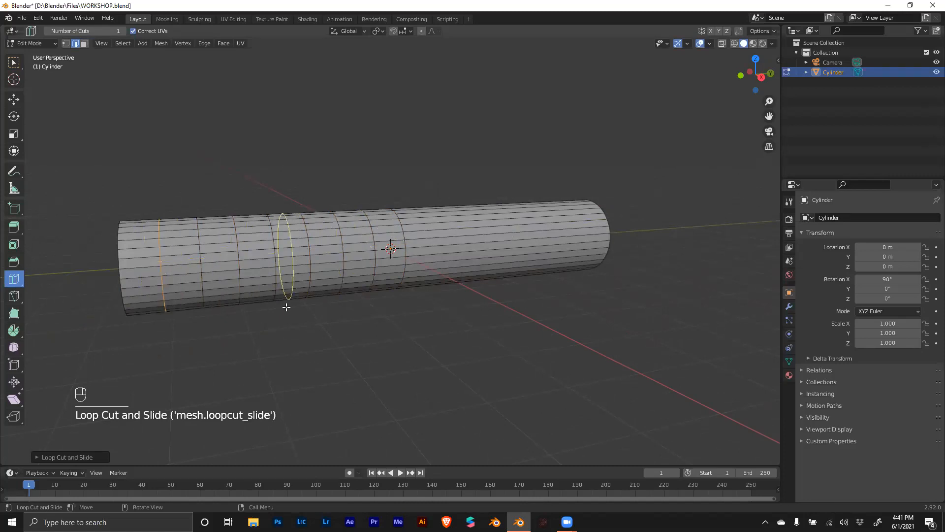
# Step: Subdivide the far half of the cylinder with seven evenly spaced loop cuts
pyautogui.moveTo(541, 319); pyautogui.dragTo(508, 316, button='middle')
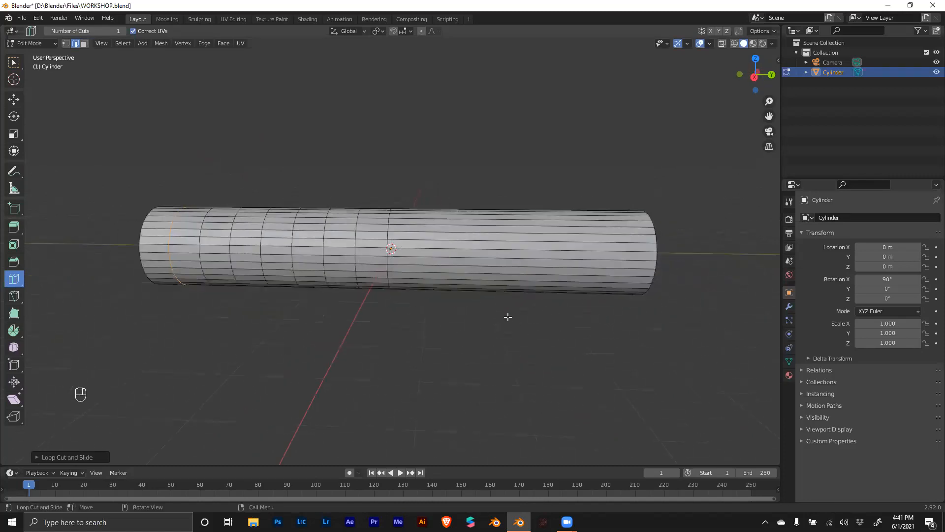
pyautogui.click(519, 250)
pyautogui.click(448, 243)
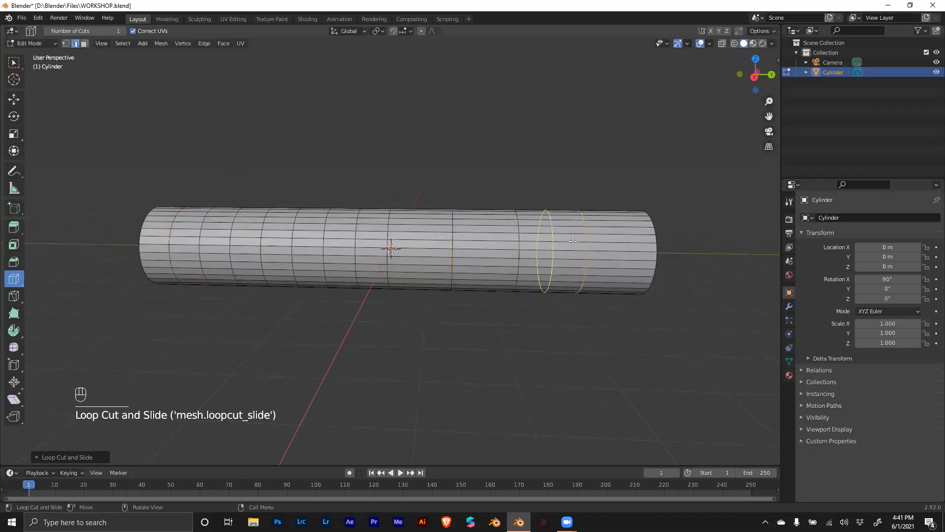
pyautogui.click(426, 242)
pyautogui.click(500, 233)
pyautogui.click(619, 236)
pyautogui.moveTo(417, 360); pyautogui.dragTo(460, 366, button='middle')
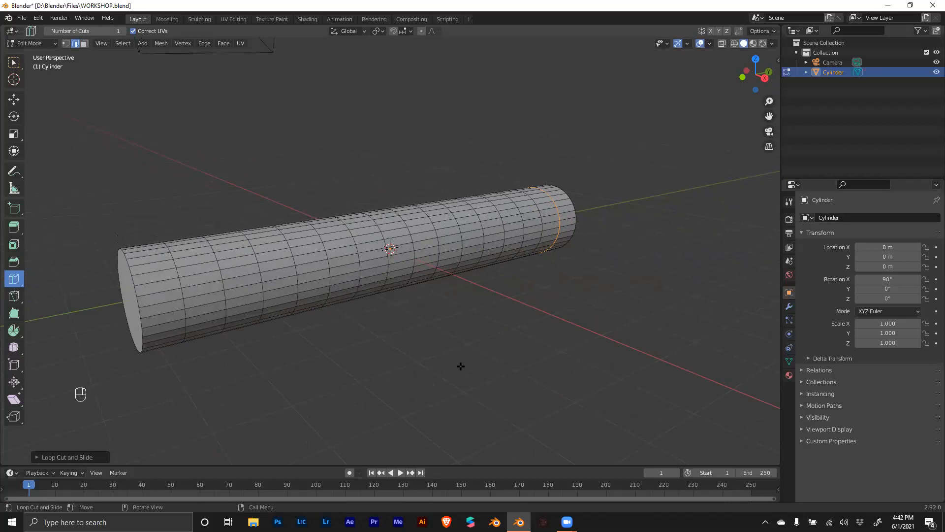
# Step: Select all of the cylinder's geometry
pyautogui.moveTo(531, 296); pyautogui.dragTo(471, 331, button='middle')
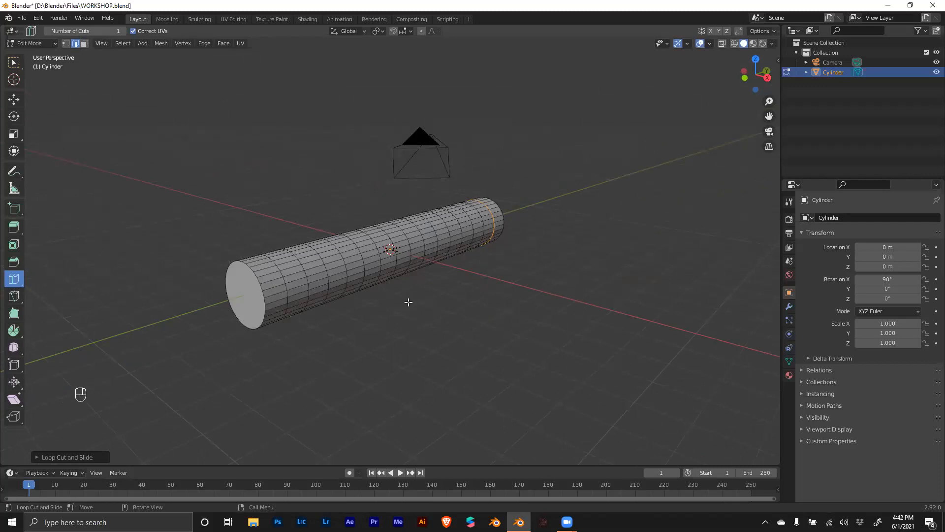
pyautogui.press('a')
pyautogui.moveTo(404, 302)
pyautogui.mouseDown(button='middle')
pyautogui.moveTo(367, 308)
pyautogui.moveTo(346, 293)
pyautogui.moveTo(394, 312)
pyautogui.moveTo(411, 299)
pyautogui.moveTo(400, 288)
pyautogui.mouseUp(button='middle')
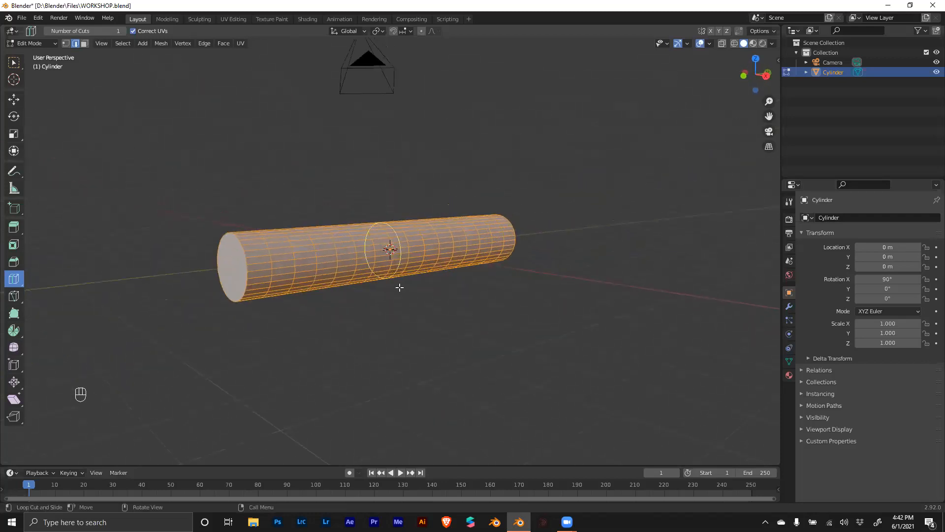
# Step: Subdivide all of the cylinder's selected edges once
pyautogui.rightClick(418, 244)
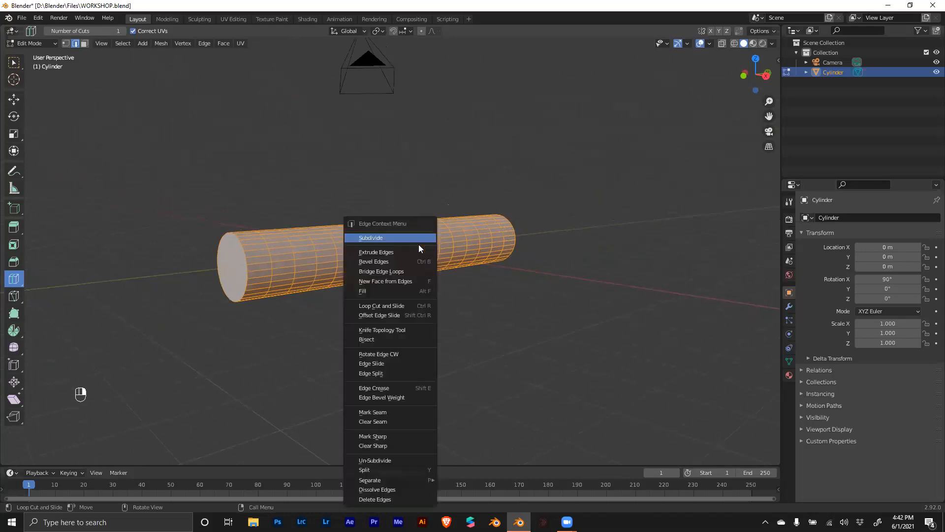
pyautogui.click(380, 239)
pyautogui.moveTo(447, 340); pyautogui.dragTo(443, 314, button='middle')
pyautogui.scroll(5, 426, 343)
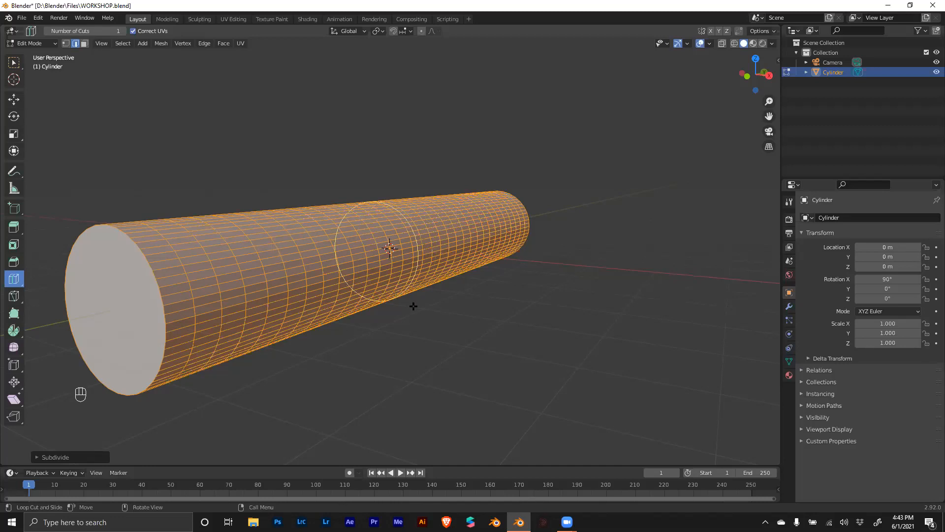
# Step: Undo the cylinder's subdivision and the selection of all its geometry
pyautogui.hotkey('ctrl', 'z')
pyautogui.moveTo(430, 325); pyautogui.dragTo(422, 333, button='middle')
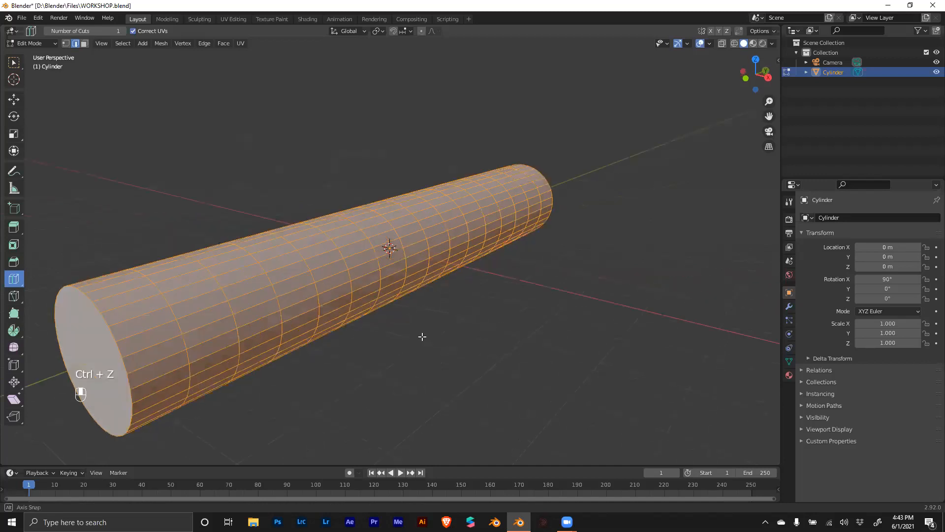
pyautogui.hotkey('ctrl', 'z')
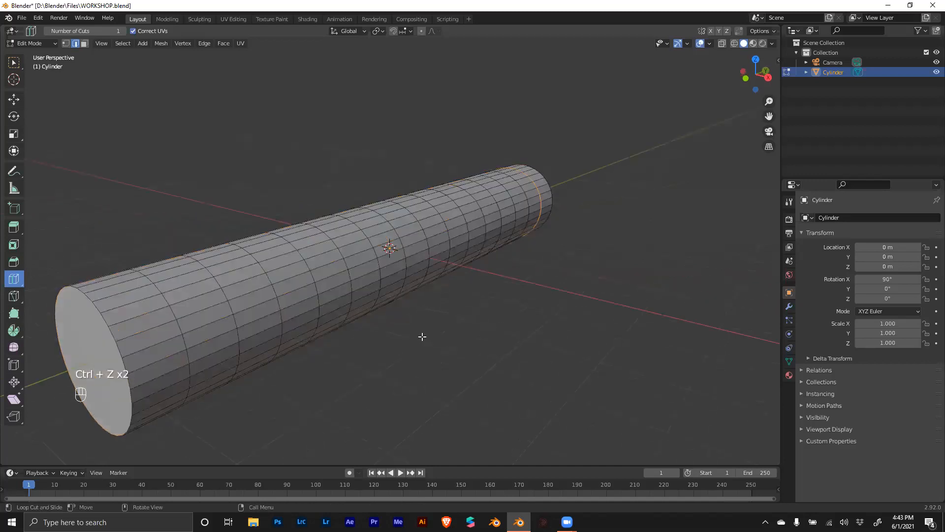
pyautogui.scroll(-4, 421, 336)
pyautogui.moveTo(371, 340); pyautogui.dragTo(371, 340, button='middle')
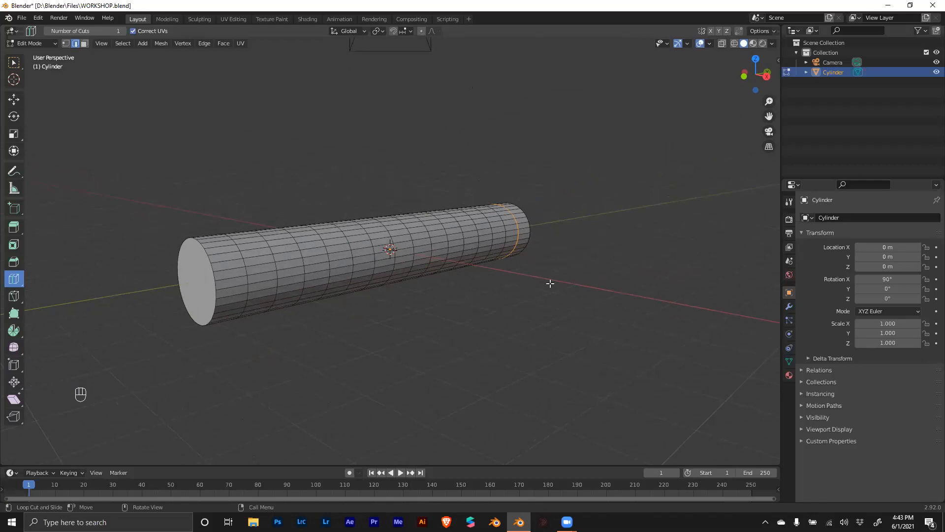
# Step: Select all of the cylinder's geometry and subdivide it once, then inspect the denser mesh from both ends
pyautogui.moveTo(487, 310)
pyautogui.mouseDown(button='middle')
pyautogui.moveTo(493, 319)
pyautogui.moveTo(479, 308)
pyautogui.moveTo(489, 320)
pyautogui.moveTo(479, 317)
pyautogui.mouseUp(button='middle')
pyautogui.press('a')
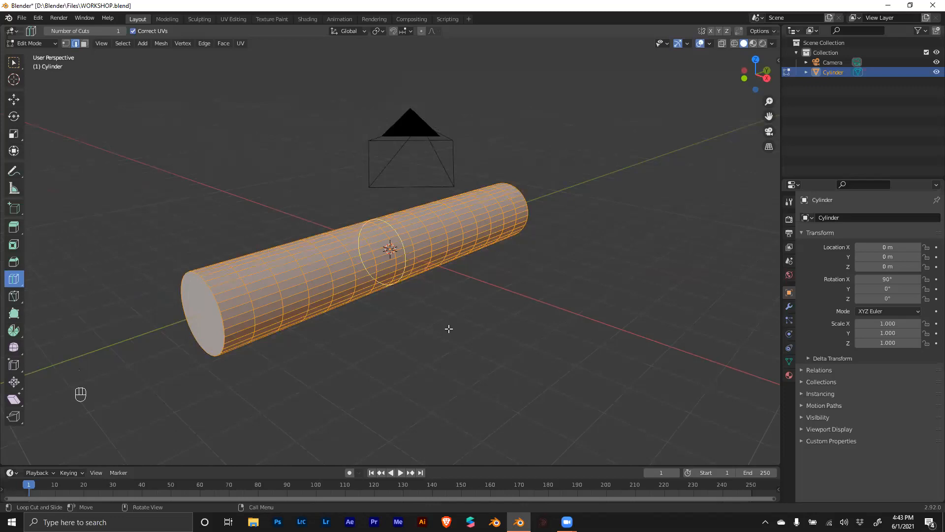
pyautogui.moveTo(412, 338); pyautogui.dragTo(428, 322, button='middle')
pyautogui.rightClick(403, 238)
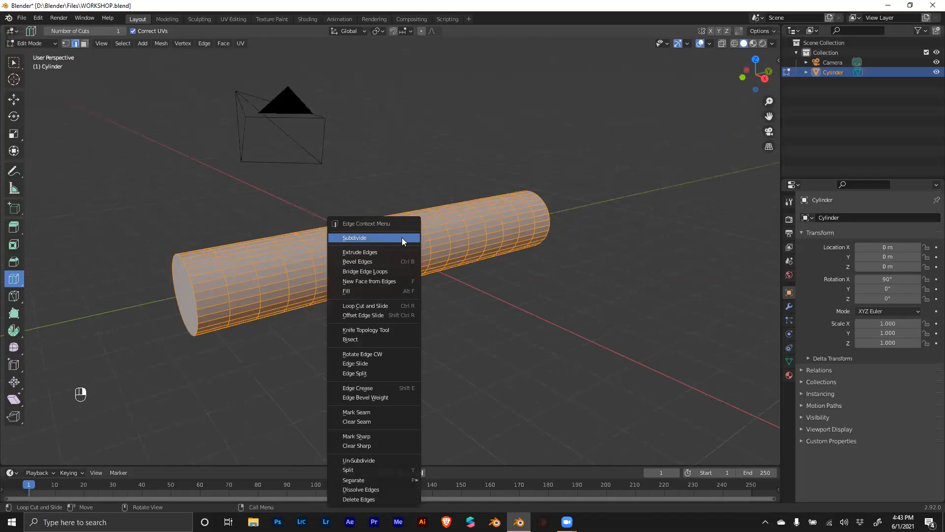
pyautogui.click(402, 237)
pyautogui.moveTo(481, 373); pyautogui.dragTo(353, 348, button='middle')
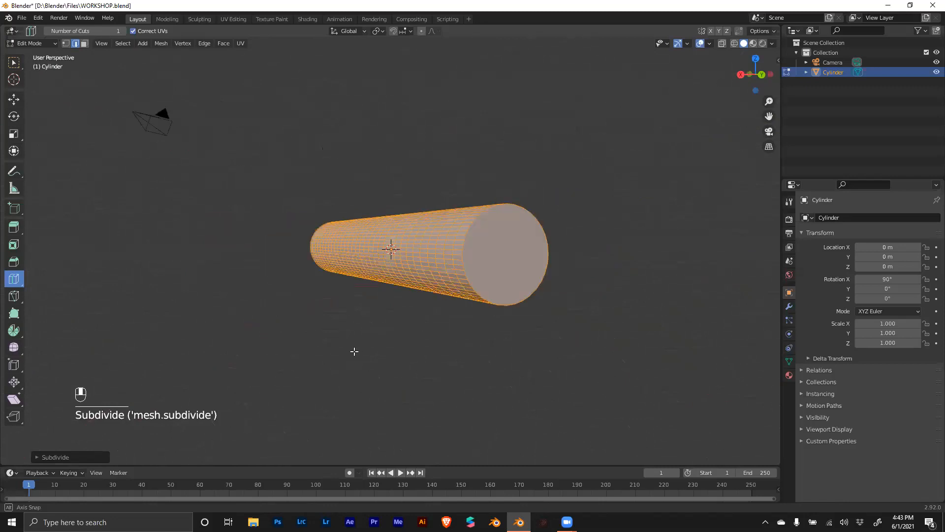
pyautogui.scroll(2, 422, 386)
pyautogui.moveTo(422, 385); pyautogui.dragTo(493, 368, button='middle')
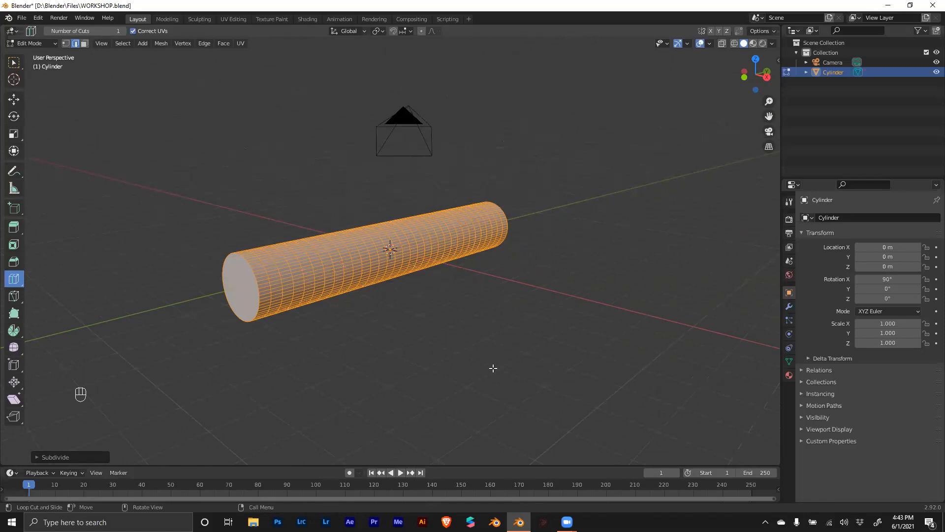
pyautogui.moveTo(393, 364); pyautogui.dragTo(420, 350, button='middle')
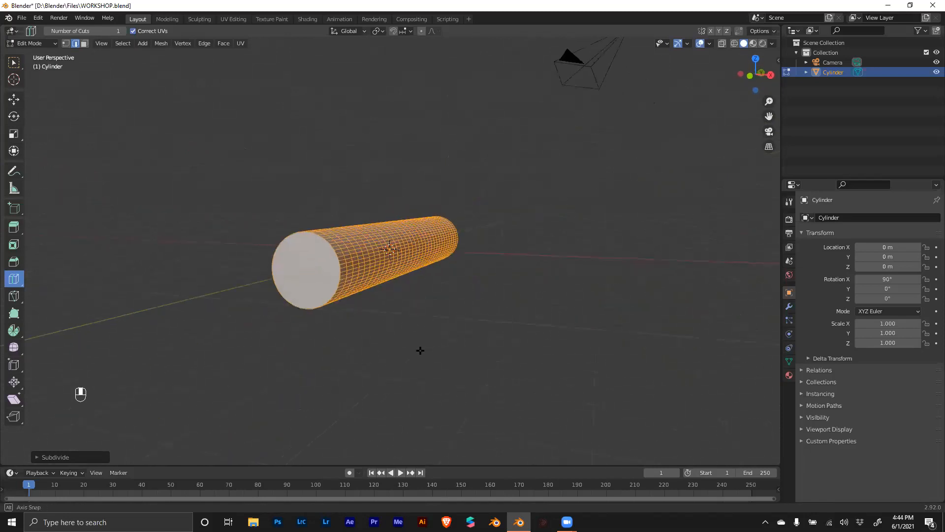
# Step: Switch to face selection with the Move tool and deselect all of the cylinder's geometry
pyautogui.click(83, 43)
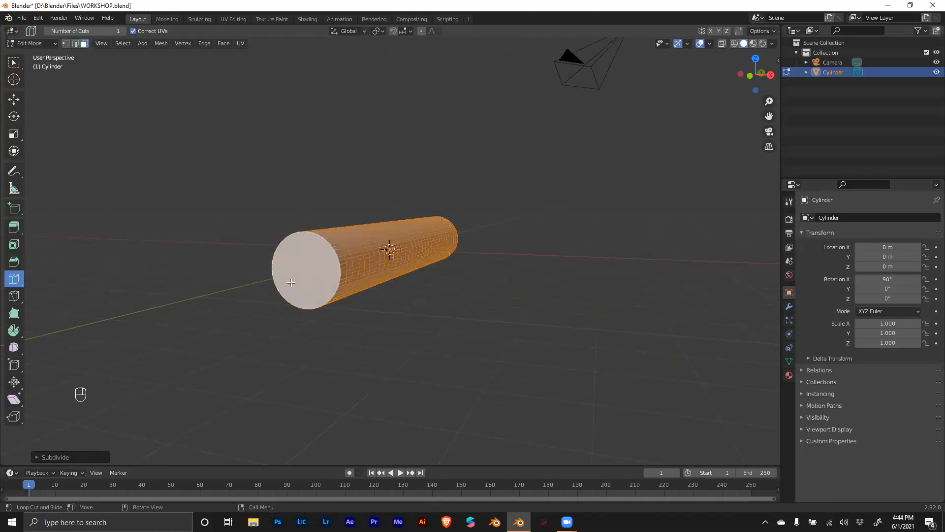
pyautogui.moveTo(313, 323); pyautogui.dragTo(307, 296, button='middle')
pyautogui.scroll(4, 307, 296)
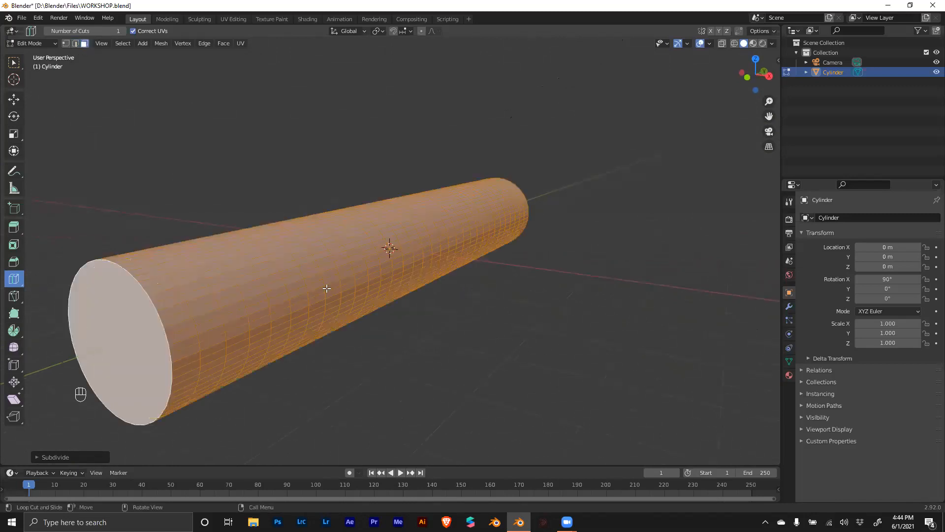
pyautogui.click(13, 99)
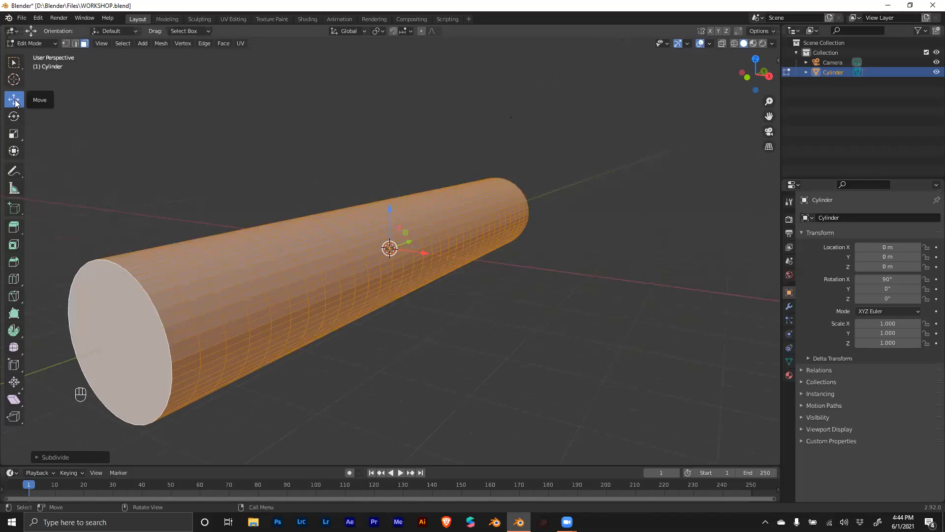
pyautogui.click(143, 133)
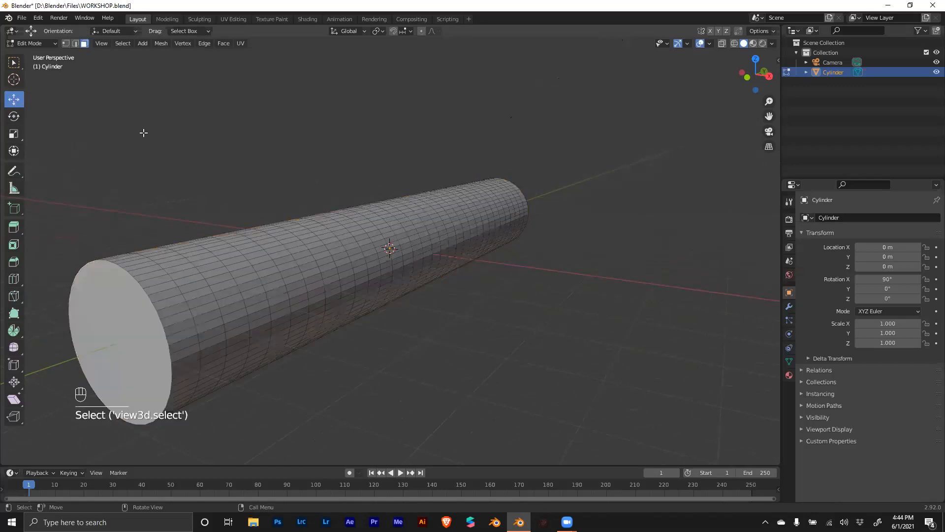
# Step: Select individual small faces one after another on the cylinder's side near its front end
pyautogui.click(197, 295)
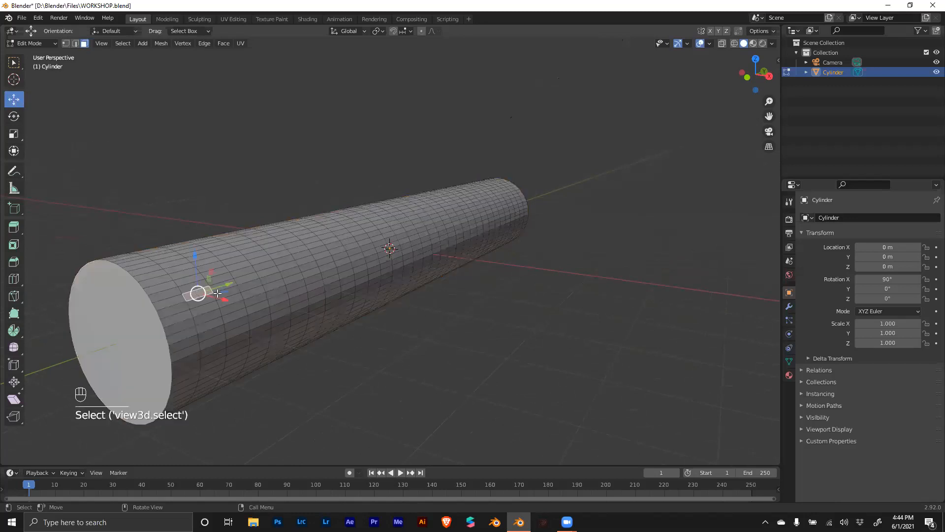
pyautogui.click(257, 293)
pyautogui.click(286, 267)
pyautogui.click(242, 271)
pyautogui.click(218, 279)
pyautogui.click(203, 303)
pyautogui.click(211, 326)
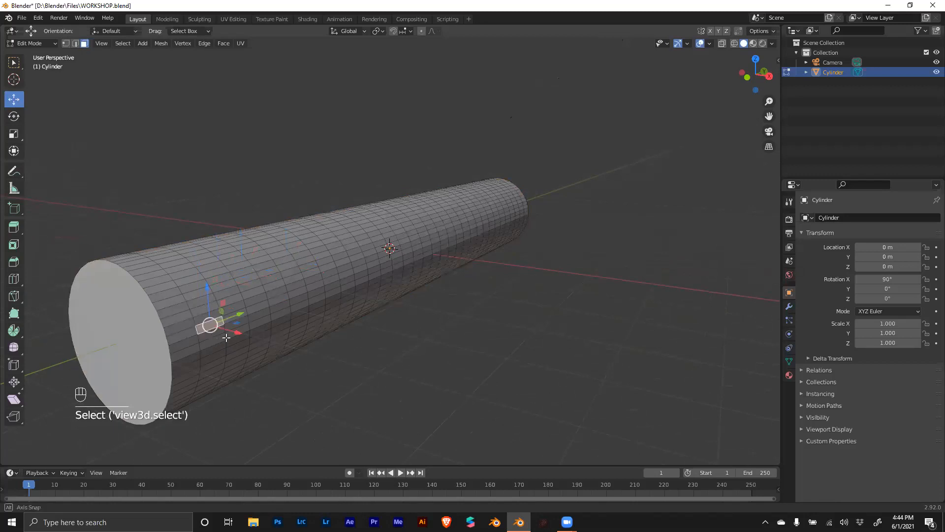
# Step: Delete the round cap at the cylinder's near end using Only Faces
pyautogui.moveTo(211, 336); pyautogui.dragTo(234, 329, button='middle')
pyautogui.scroll(-3, 235, 329)
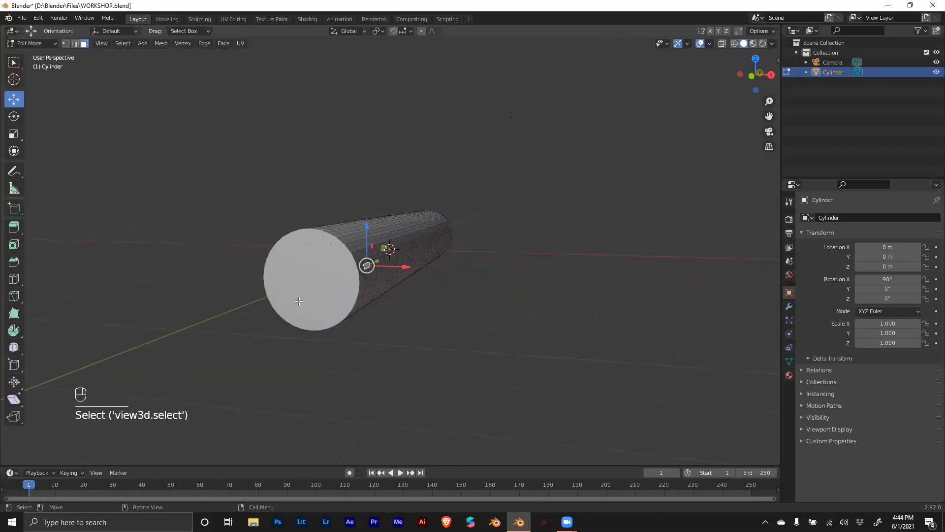
pyautogui.click(303, 280)
pyautogui.moveTo(309, 277); pyautogui.dragTo(307, 299, button='middle')
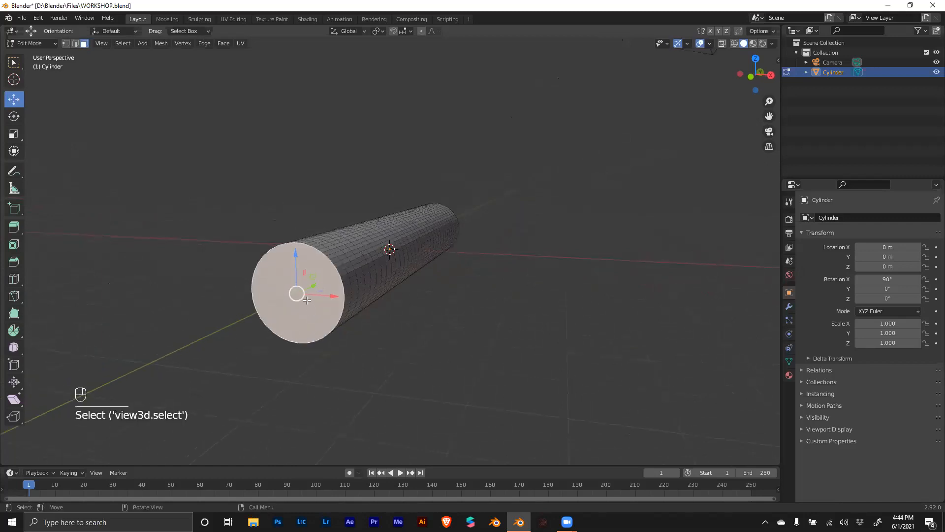
pyautogui.press('x')
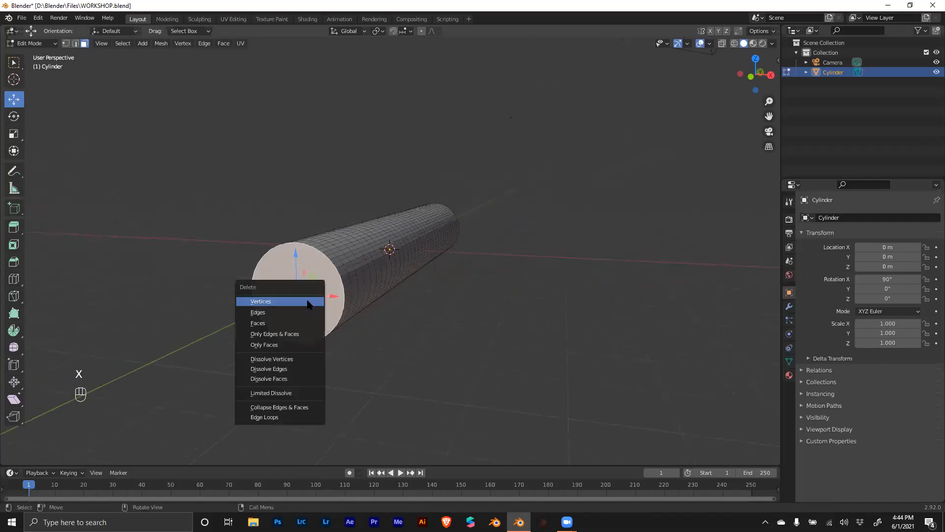
pyautogui.click(273, 346)
# Step: Delete the round cap at the cylinder's opposite end using Only Faces
pyautogui.moveTo(471, 264); pyautogui.dragTo(451, 282, button='middle')
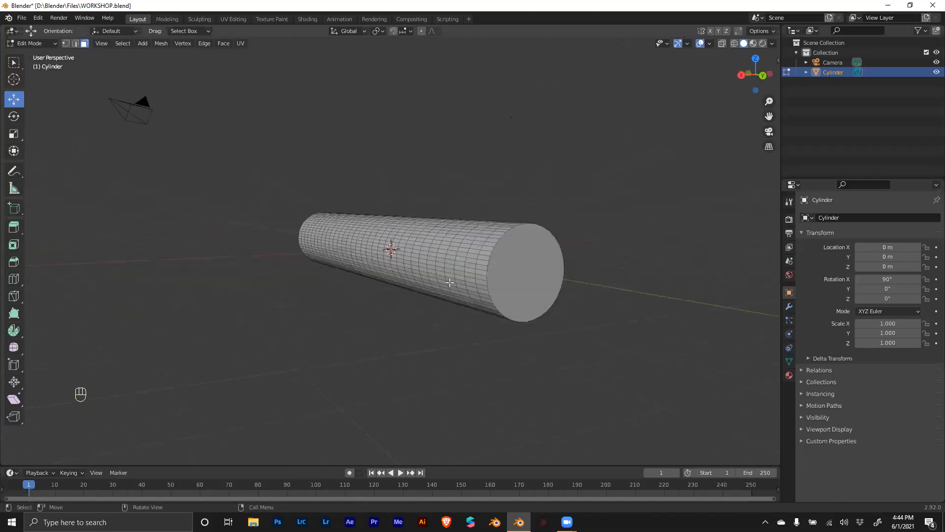
pyautogui.click(511, 270)
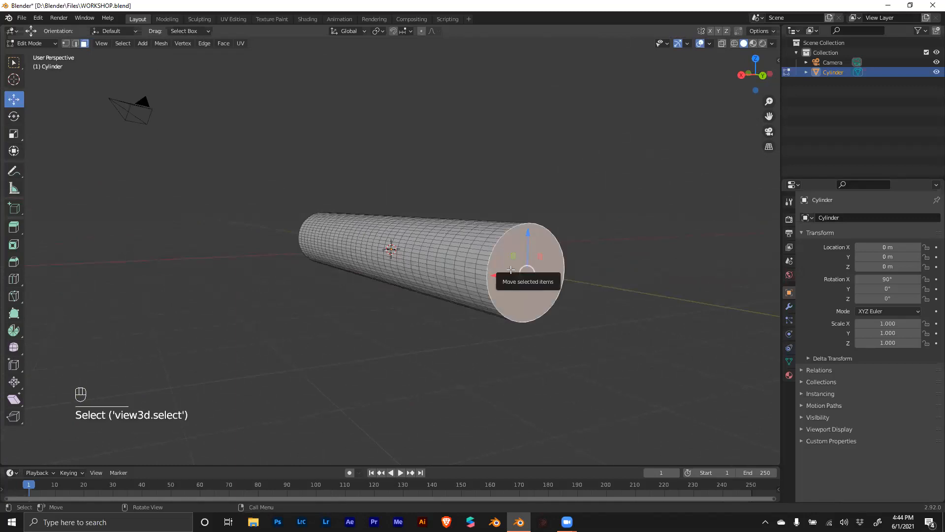
pyautogui.press('x')
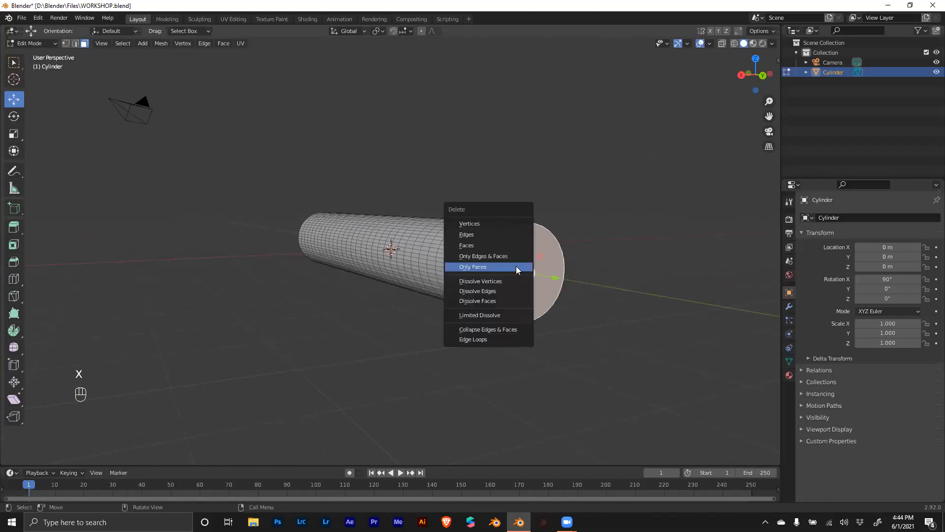
pyautogui.click(516, 267)
pyautogui.moveTo(325, 314); pyautogui.dragTo(393, 325, button='middle')
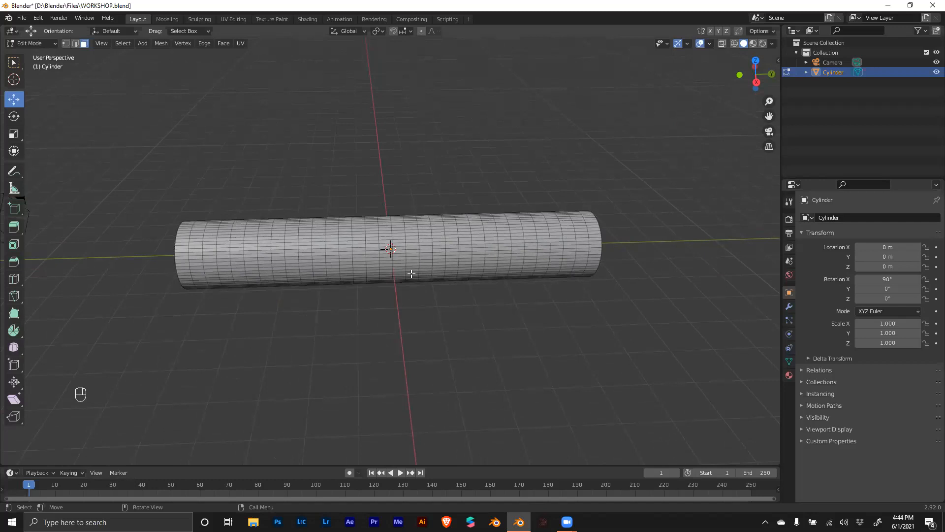
# Step: Undo the deletion of the cylinder's end caps
pyautogui.hotkey('ctrl', 'z')
pyautogui.hotkey('ctrl', 'z')
pyautogui.hotkey('ctrl', 'z')
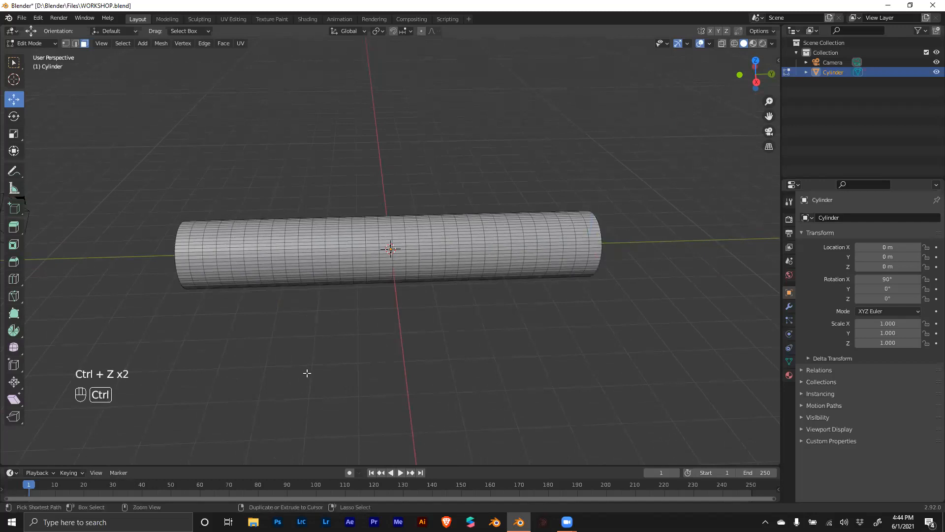
# Step: Undo the most recent edits to the cylinder mesh and set the selection mode to faces
pyautogui.moveTo(354, 356); pyautogui.dragTo(400, 334, button='middle')
pyautogui.hotkey('ctrl', 'z')
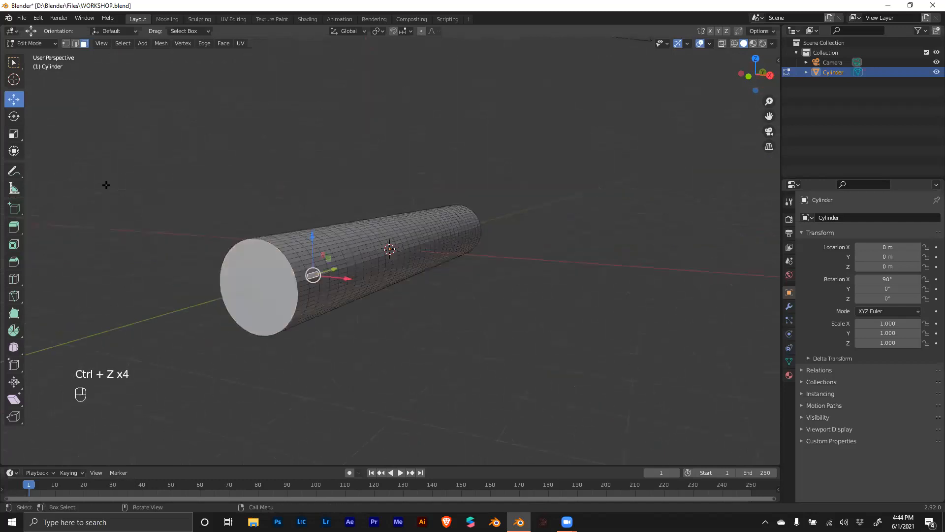
pyautogui.click(75, 43)
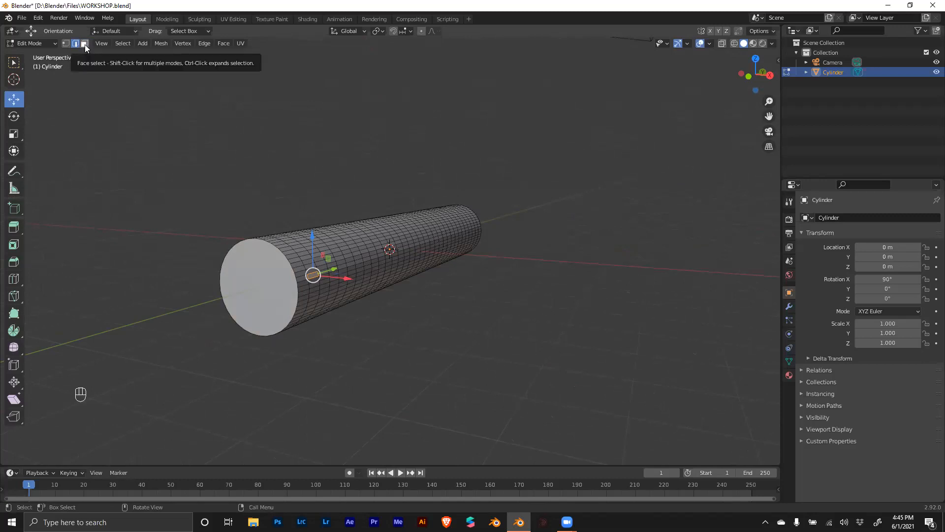
pyautogui.click(85, 44)
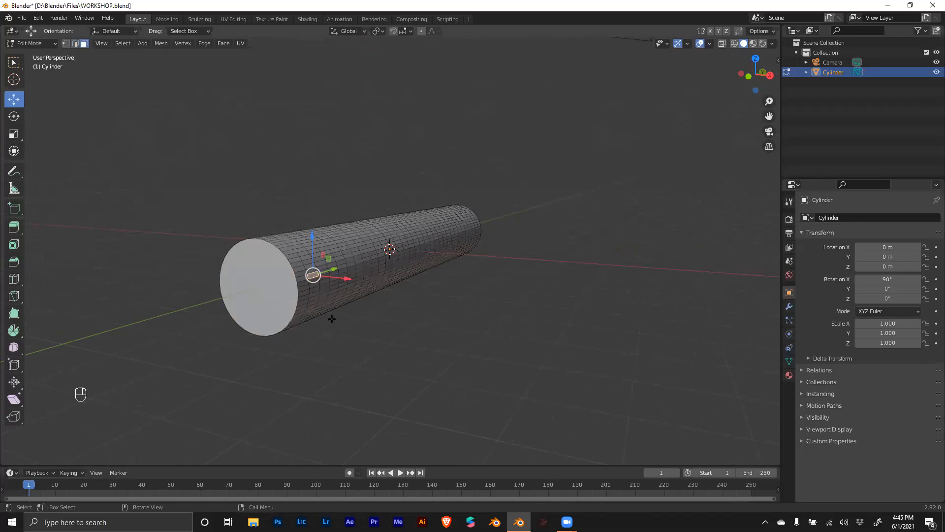
# Step: Delete the cap face at the near end of the cylinder using the Only Faces option
pyautogui.click(351, 236)
pyautogui.click(341, 249)
pyautogui.click(321, 261)
pyautogui.moveTo(344, 344); pyautogui.dragTo(346, 346, button='middle')
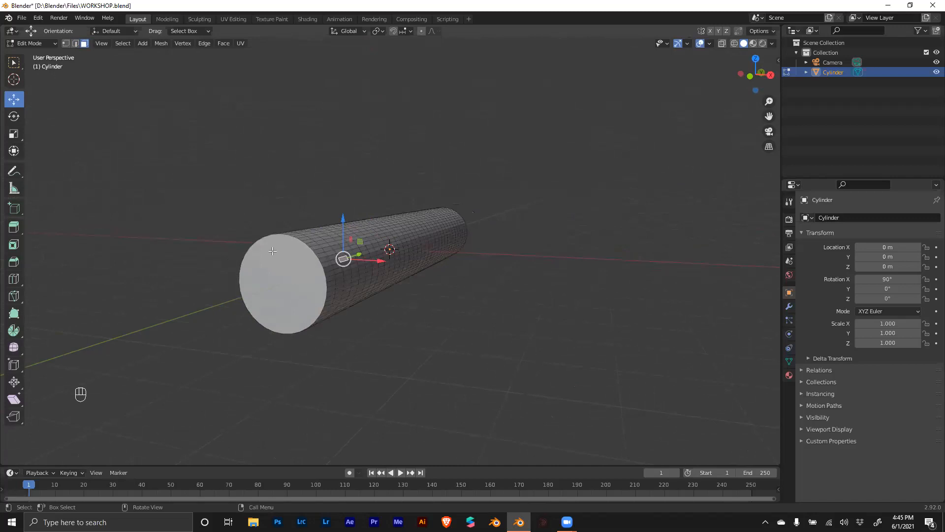
pyautogui.click(269, 279)
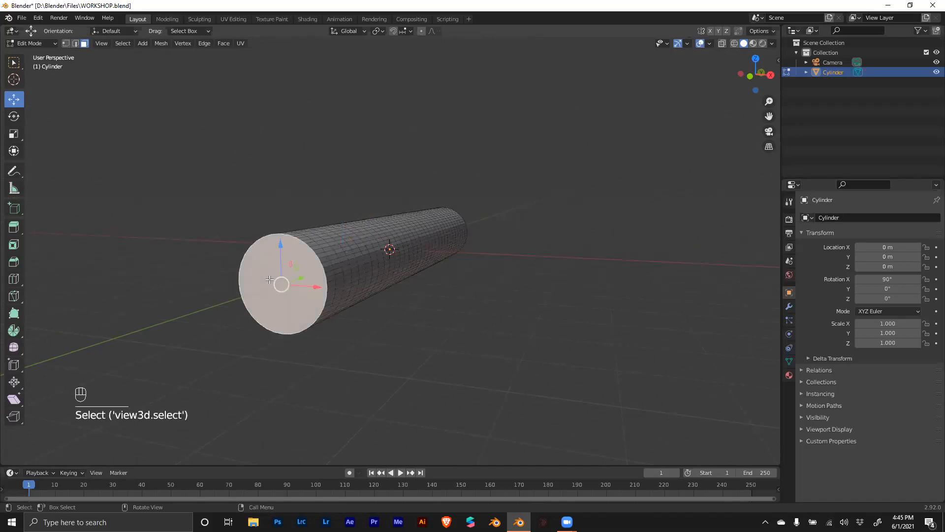
pyautogui.press('x')
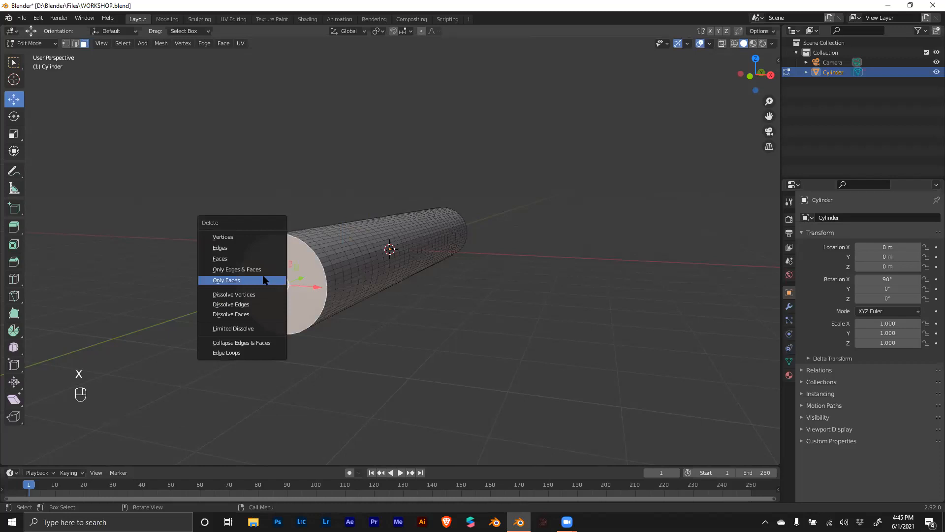
pyautogui.click(231, 285)
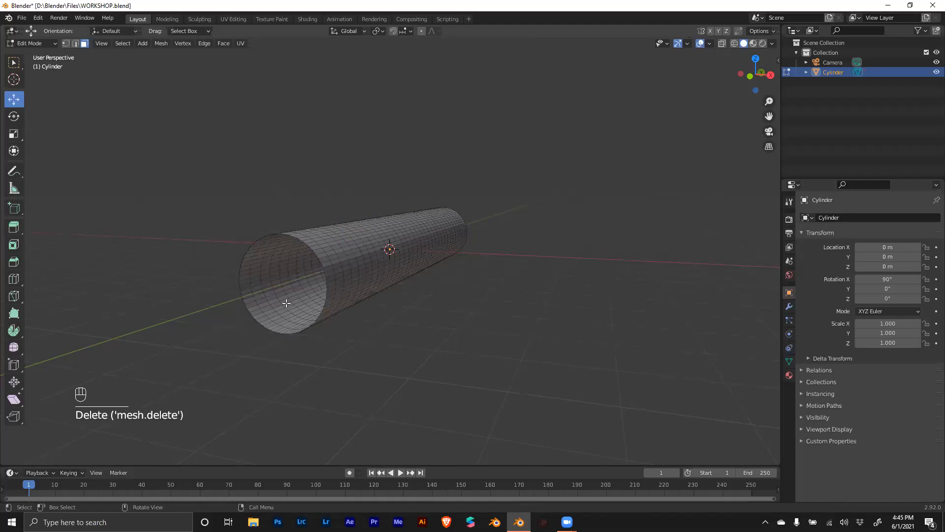
# Step: Delete the cap face at the opposite end of the cylinder with Only Faces, making an open tube
pyautogui.moveTo(312, 326); pyautogui.dragTo(136, 323, button='middle')
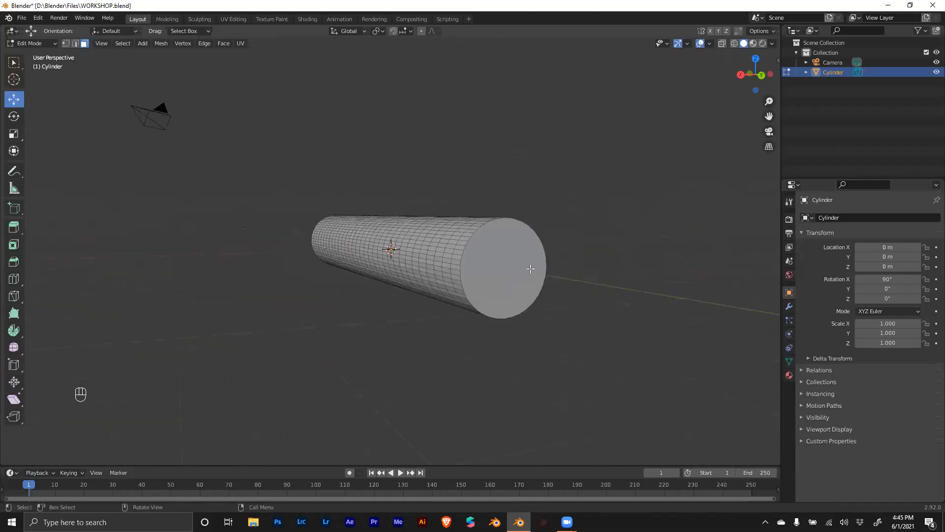
pyautogui.click(504, 253)
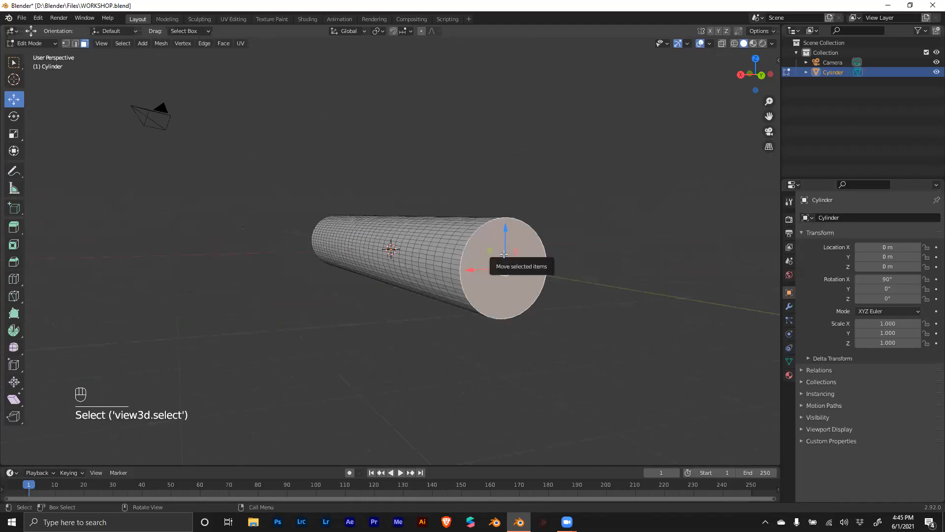
pyautogui.press('x')
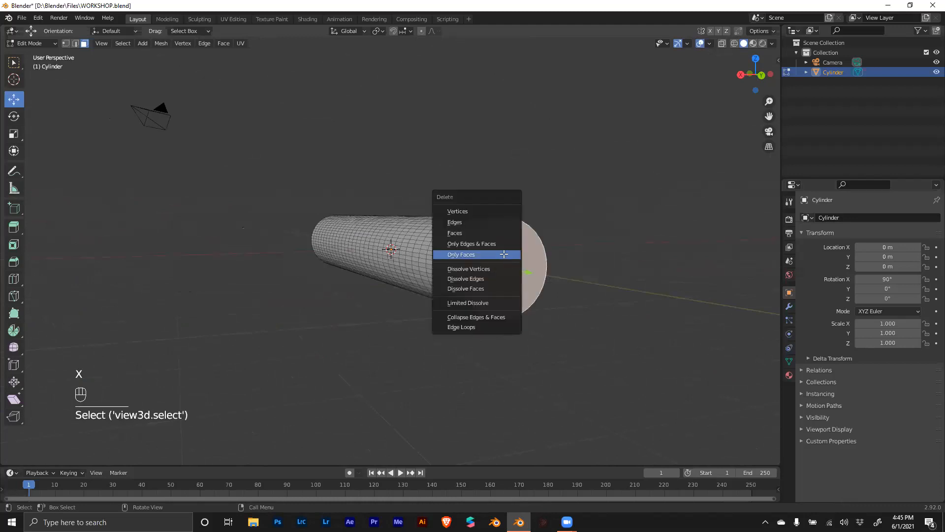
pyautogui.click(504, 255)
pyautogui.moveTo(356, 297); pyautogui.dragTo(481, 299, button='middle')
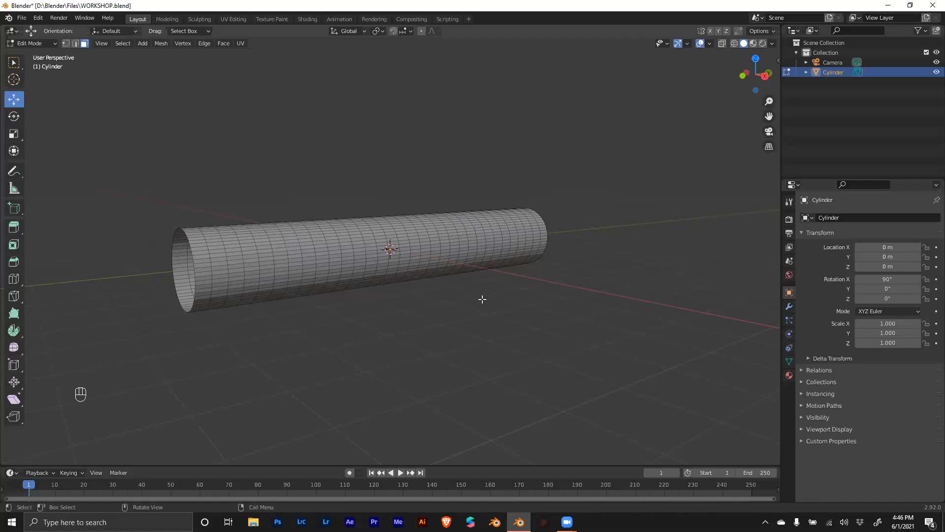
pyautogui.moveTo(458, 320)
pyautogui.mouseDown(button='middle')
pyautogui.moveTo(450, 325)
pyautogui.moveTo(463, 329)
pyautogui.moveTo(454, 322)
pyautogui.mouseUp(button='middle')
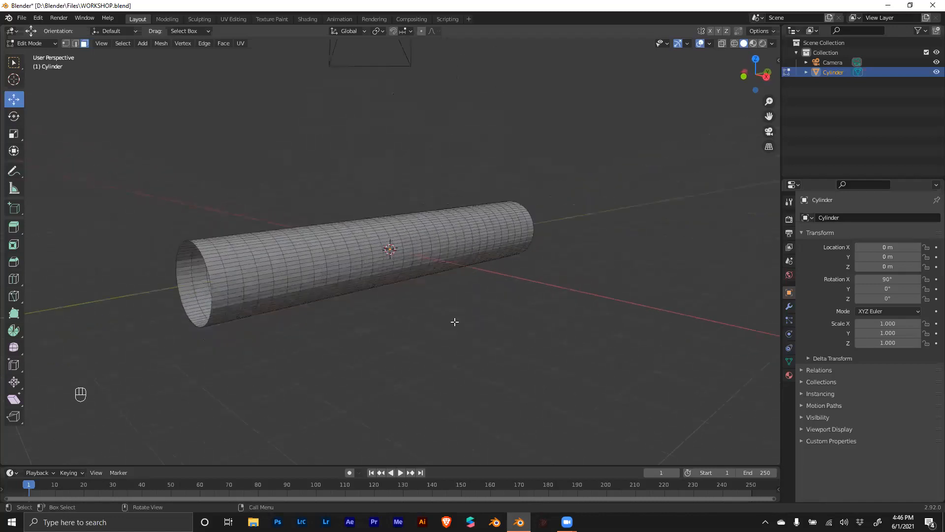
# Step: Return to Object Mode, deselect the tube and examine its faceted surface up close
pyautogui.press('Tab')
pyautogui.moveTo(453, 316); pyautogui.dragTo(452, 331, button='middle')
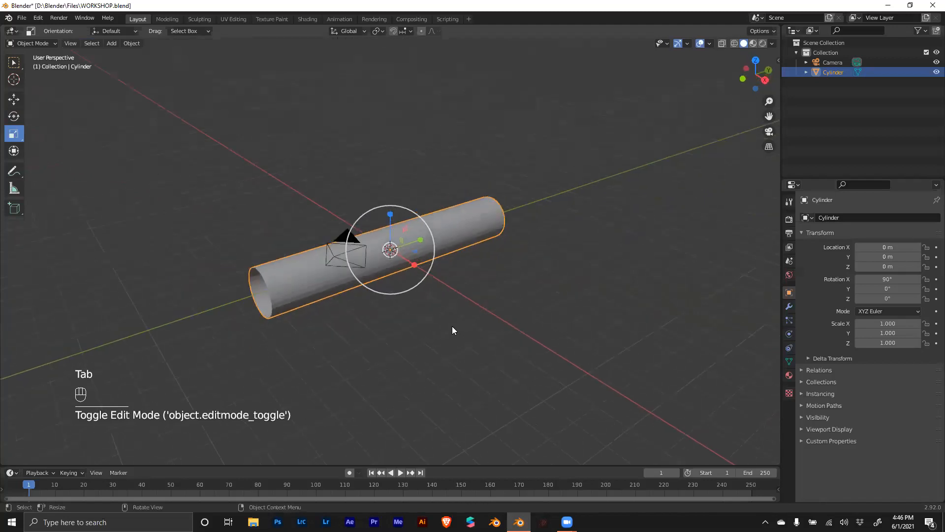
pyautogui.scroll(2, 463, 304)
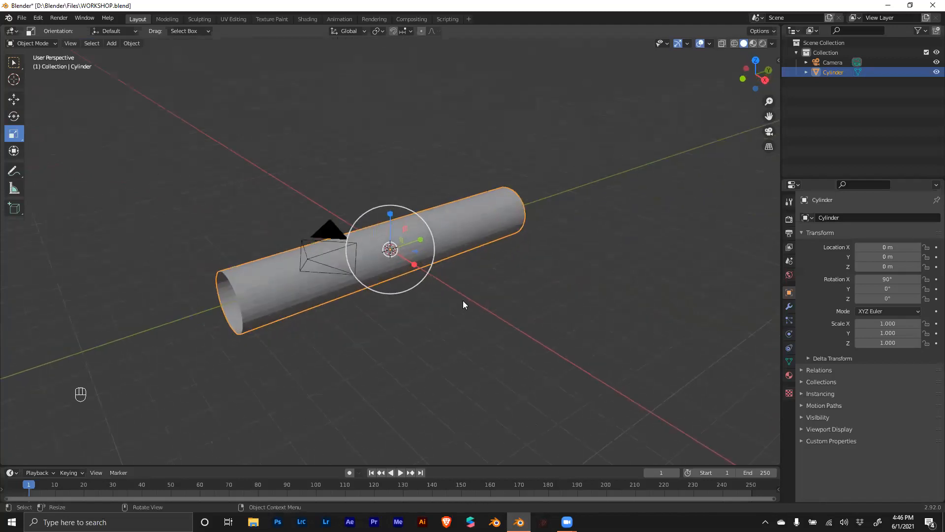
pyautogui.click(505, 292)
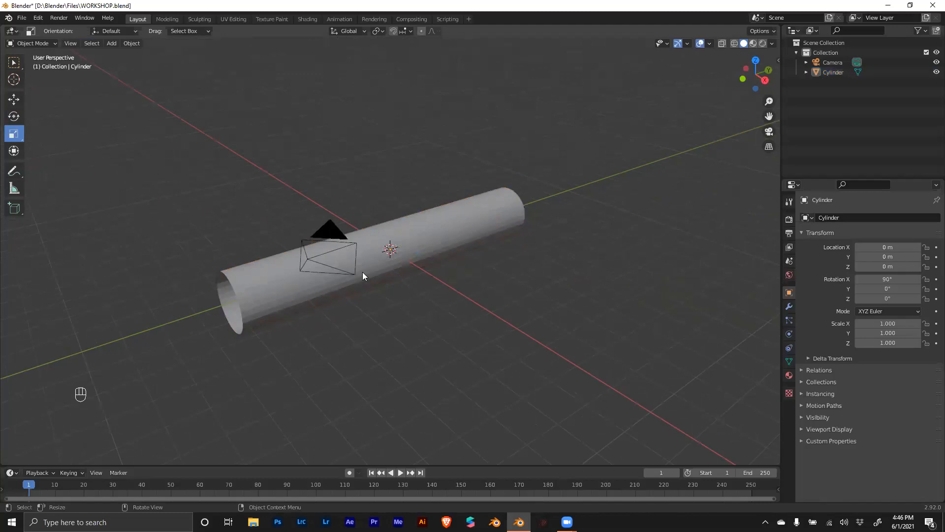
pyautogui.scroll(5, 391, 247)
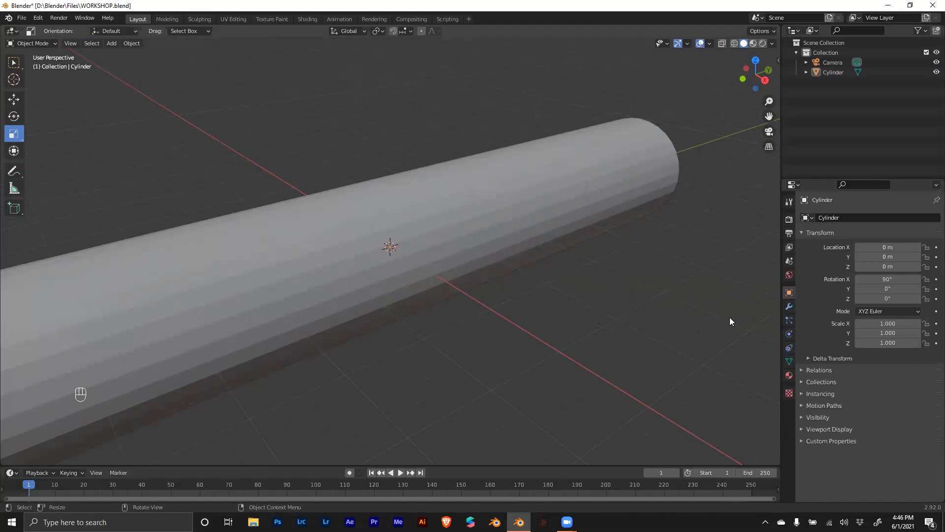
# Step: Select the tube and add a Subdivision Surface modifier to it
pyautogui.click(788, 307)
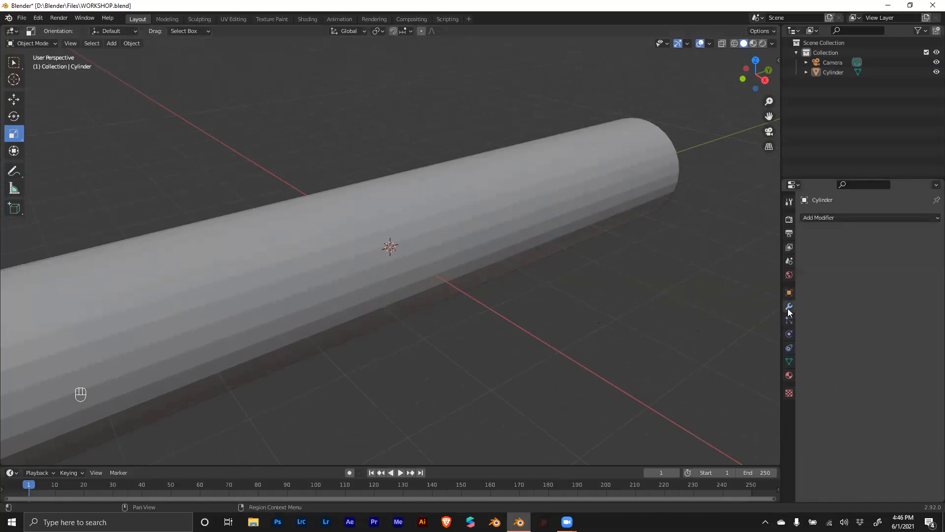
pyautogui.click(594, 218)
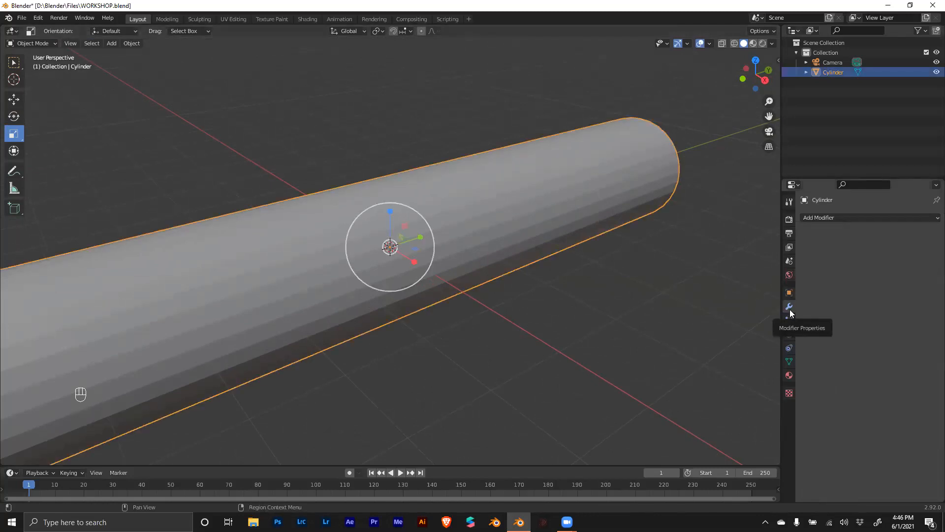
pyautogui.click(815, 218)
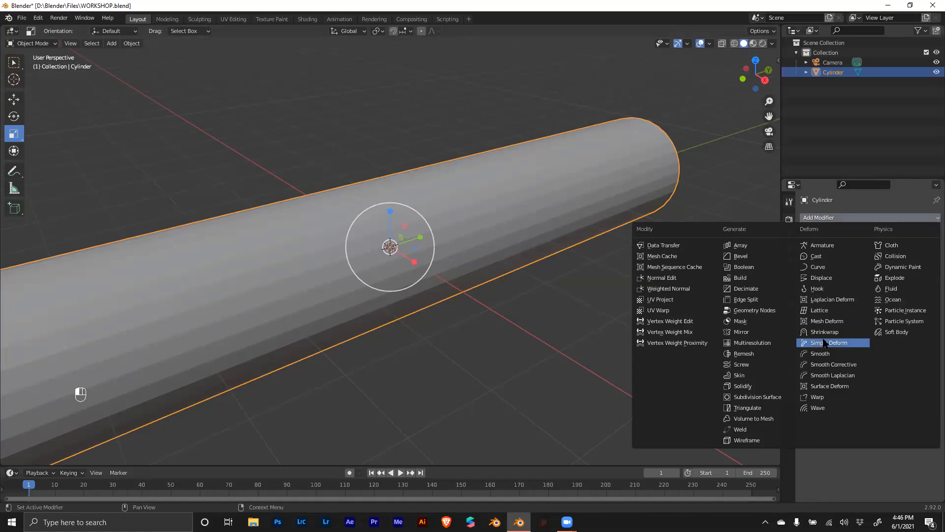
pyautogui.click(758, 397)
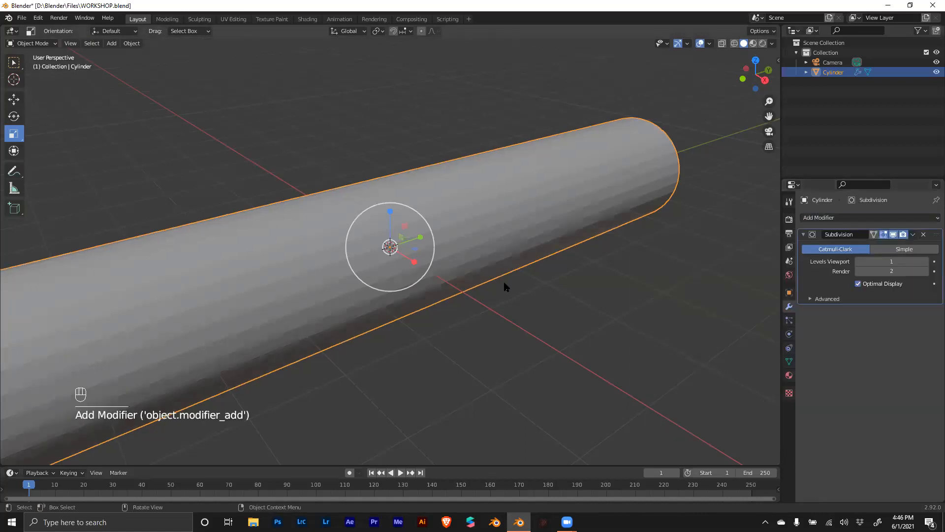
# Step: Set the Subdivision modifier's viewport levels to 2 and save the file
pyautogui.moveTo(477, 280)
pyautogui.mouseDown(button='middle')
pyautogui.moveTo(494, 270)
pyautogui.moveTo(485, 259)
pyautogui.moveTo(486, 274)
pyautogui.mouseUp(button='middle')
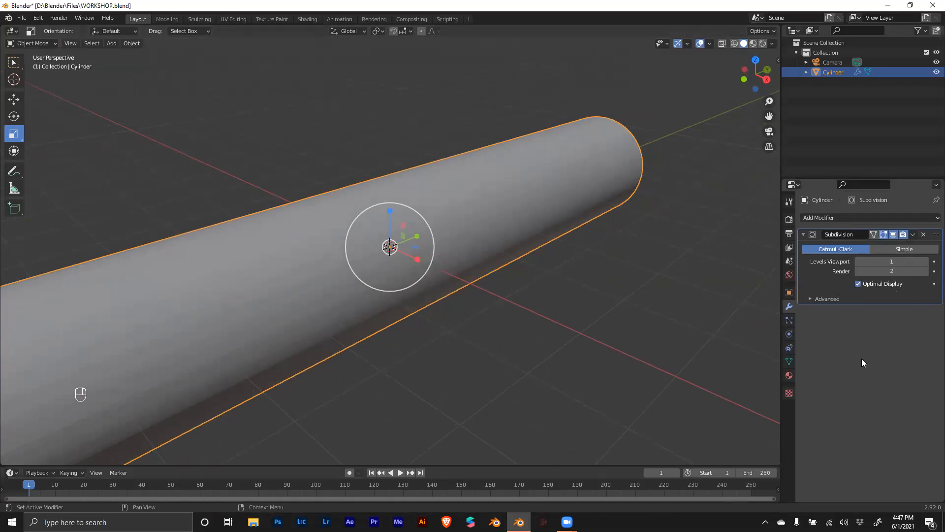
pyautogui.click(926, 261)
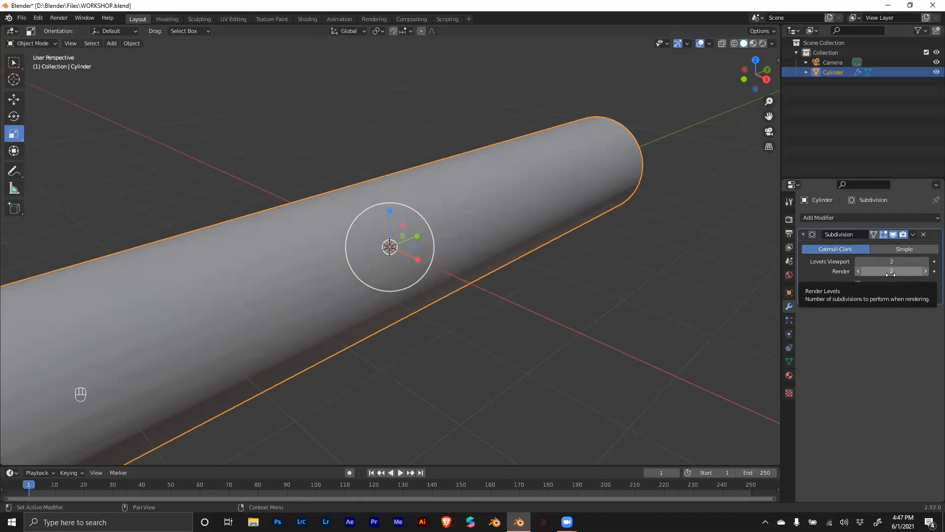
pyautogui.hotkey('ctrl', 's')
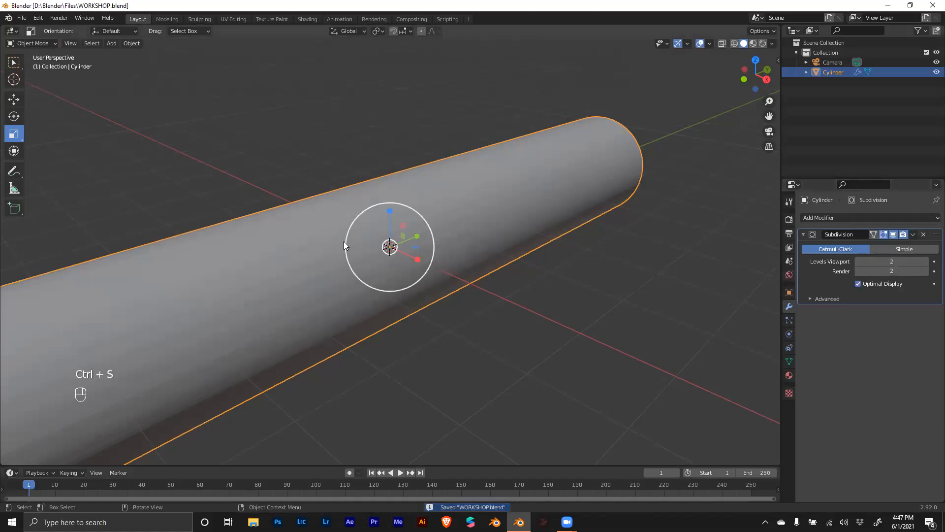
# Step: Undo the viewport level change and remove the Subdivision modifier from the tube
pyautogui.scroll(-2, 343, 241)
pyautogui.click(20, 19)
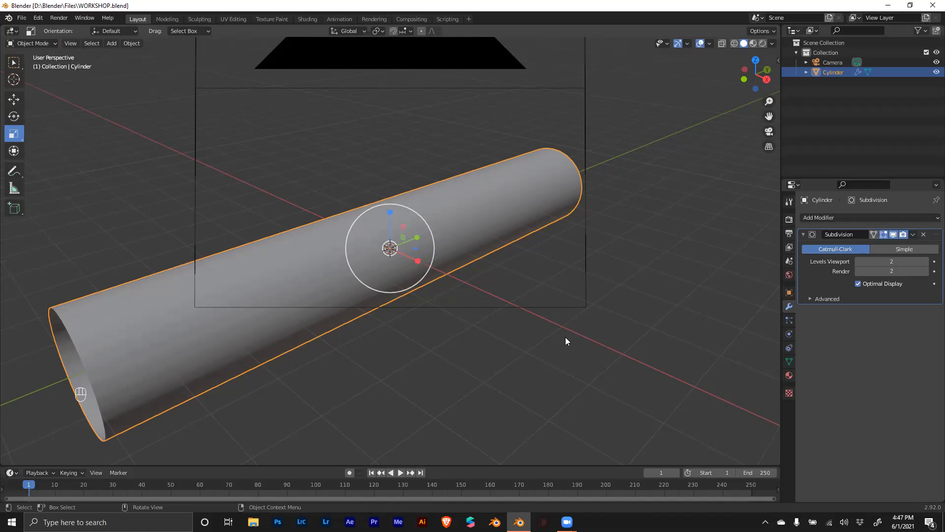
pyautogui.hotkey('ctrl', 'z')
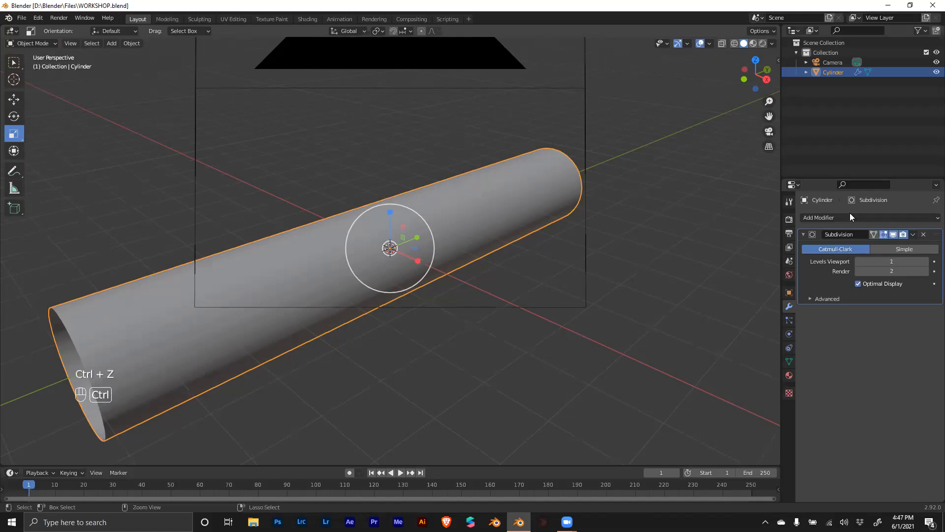
pyautogui.click(923, 235)
pyautogui.scroll(2, 526, 215)
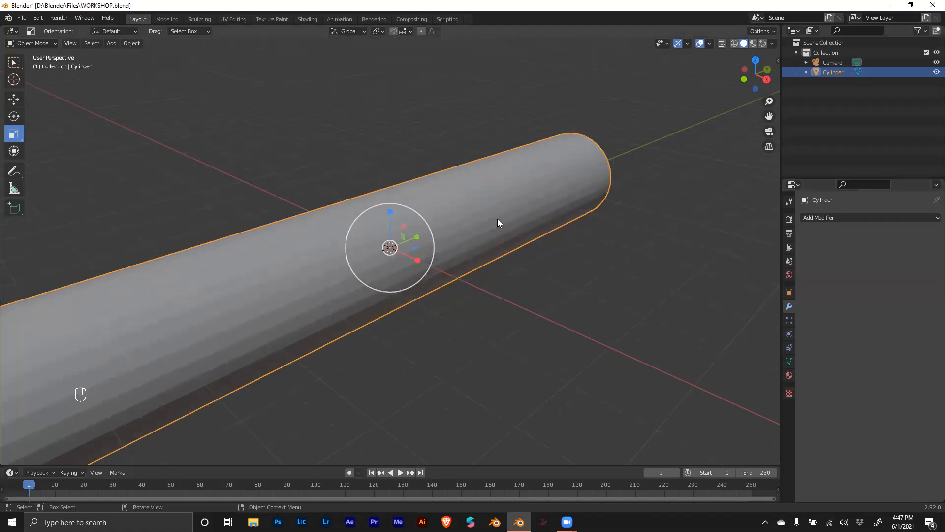
# Step: Check the tube's mesh in Edit Mode, then add a Subdivision Surface modifier in Object Mode with viewport levels set to 2
pyautogui.press('Tab')
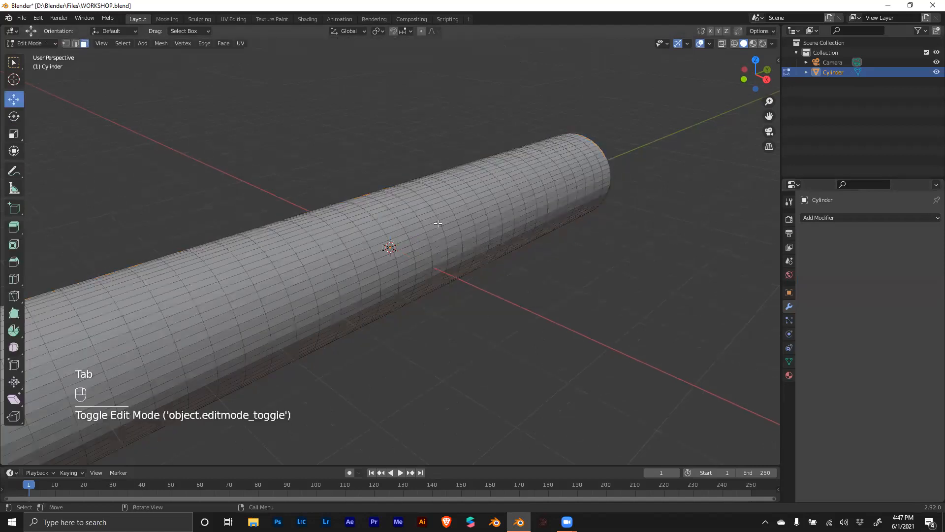
pyautogui.press('Tab')
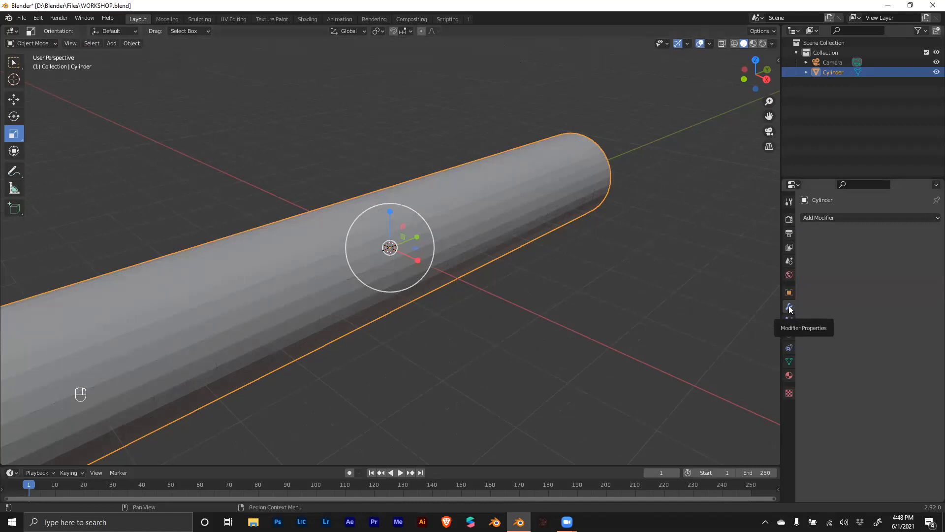
pyautogui.click(828, 219)
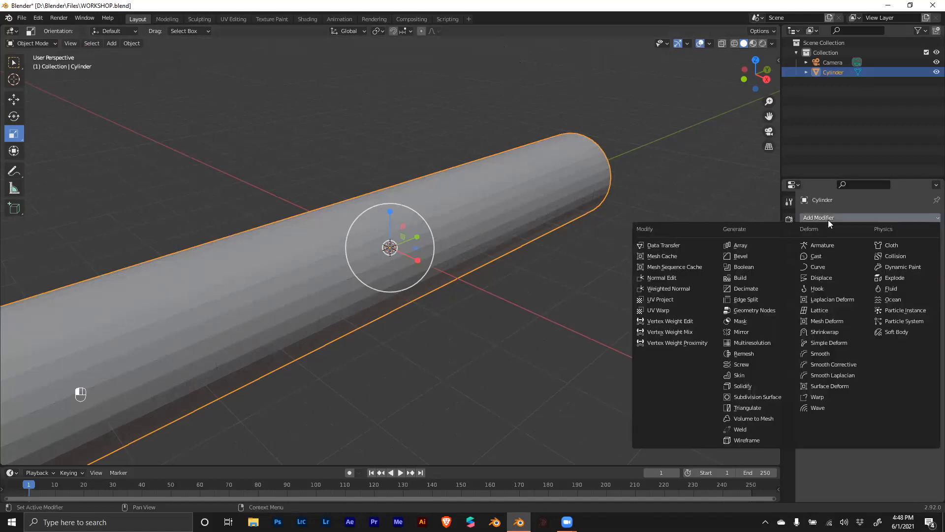
pyautogui.click(748, 398)
pyautogui.moveTo(519, 312); pyautogui.dragTo(416, 234, button='middle')
pyautogui.scroll(3, 433, 276)
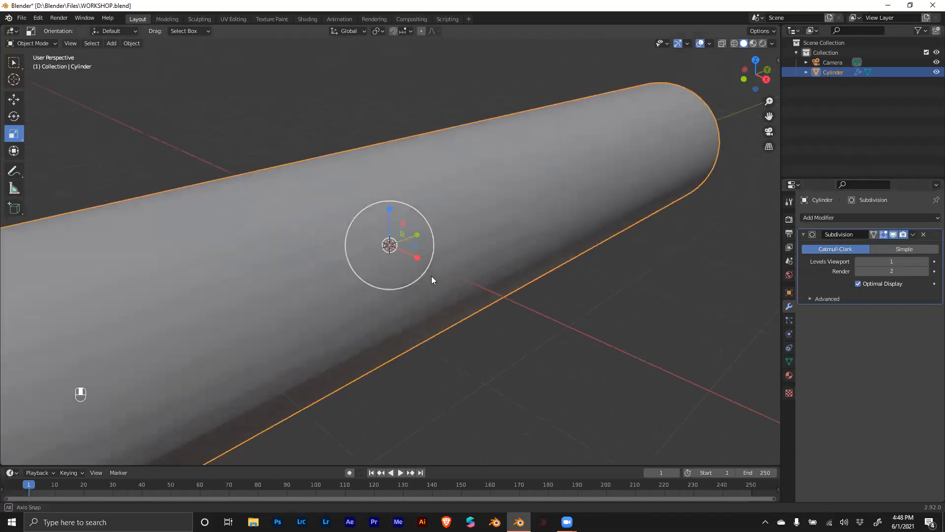
pyautogui.scroll(-4, 431, 275)
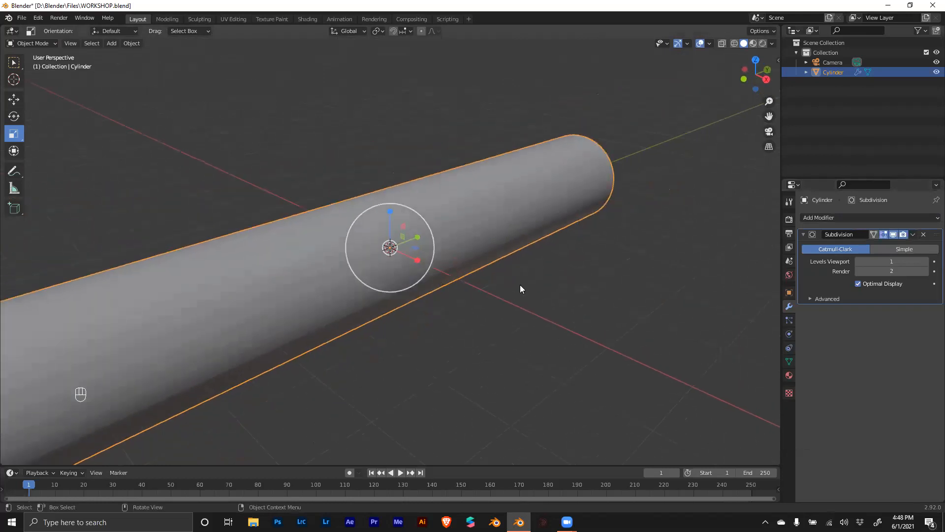
pyautogui.click(926, 262)
# Step: Add a new mesh cylinder at the origin and move it along the X axis, clear of the tube
pyautogui.scroll(-3, 494, 280)
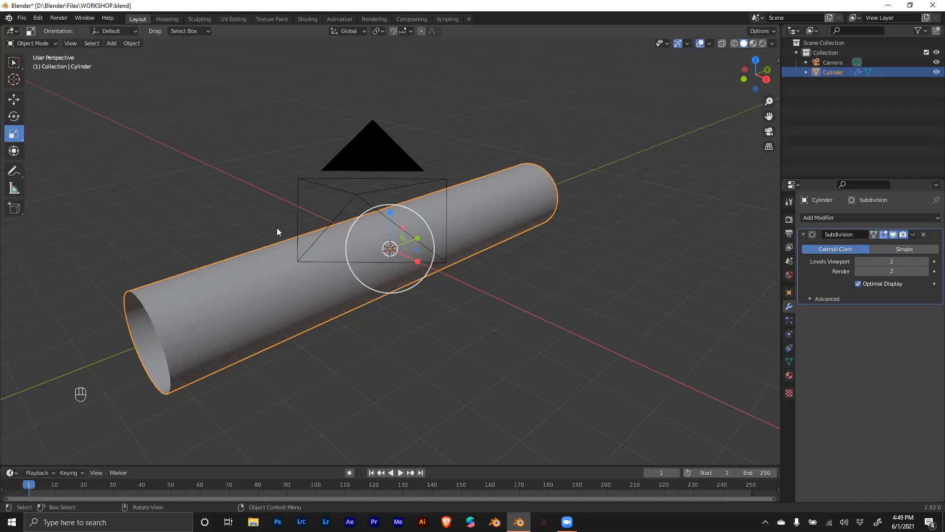
pyautogui.hotkey('shift', 'a')
pyautogui.moveTo(495, 278)
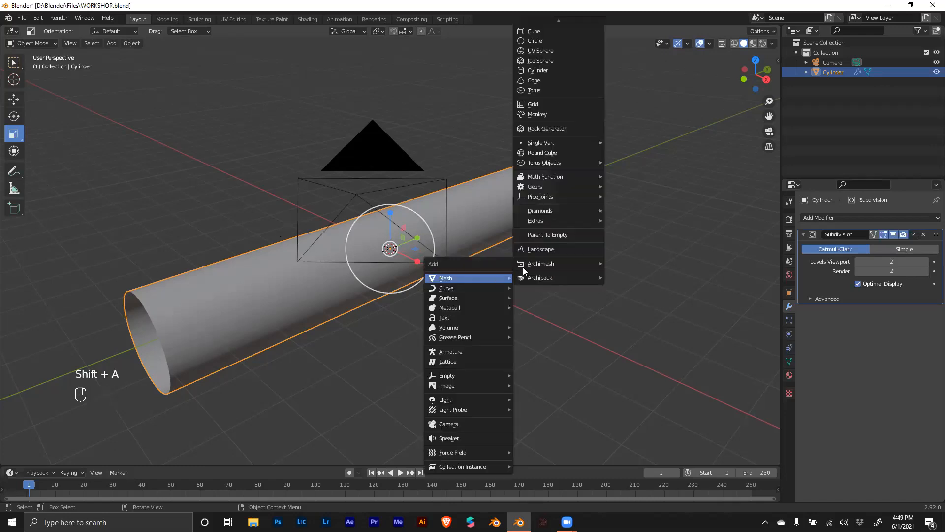
pyautogui.click(564, 71)
pyautogui.click(15, 100)
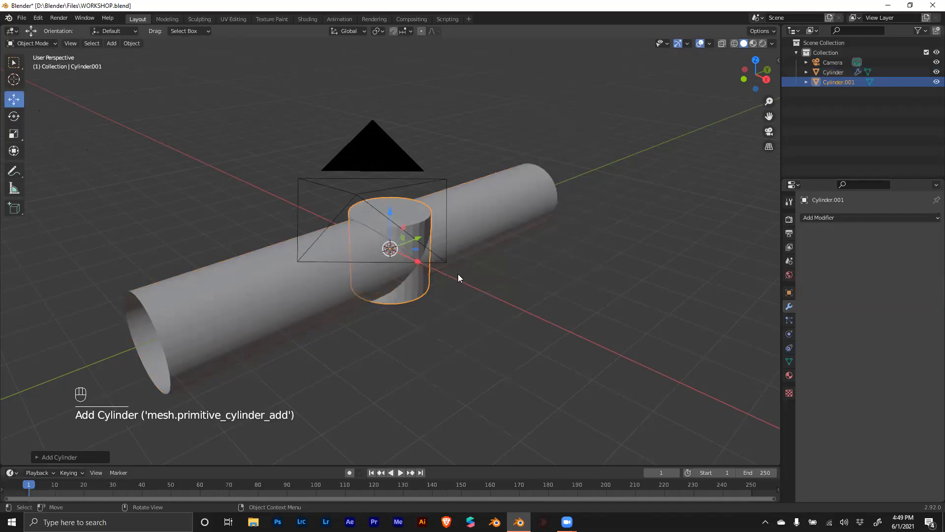
pyautogui.moveTo(418, 262); pyautogui.dragTo(571, 330)
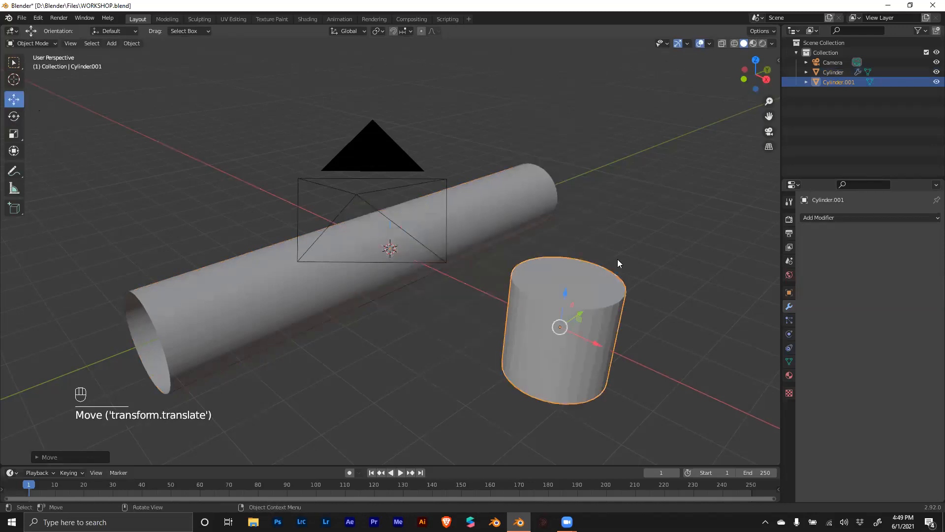
# Step: Set the second cylinder's X rotation to 90° in Object Mode
pyautogui.press('Tab')
pyautogui.moveTo(677, 302); pyautogui.dragTo(659, 299, button='middle')
pyautogui.press('Tab')
pyautogui.click(789, 292)
pyautogui.click(885, 279)
pyautogui.write('90')
pyautogui.press('Return')
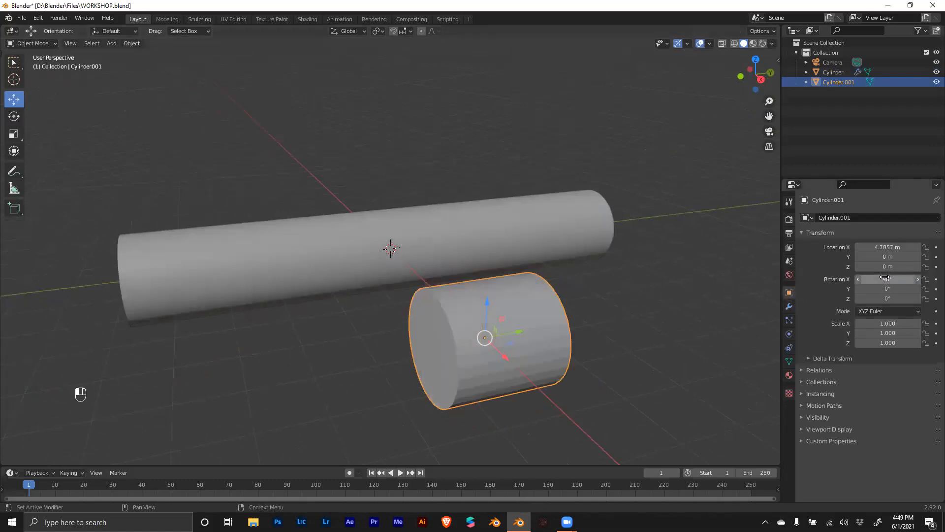
# Step: Open both ends of the second cylinder in Edit Mode by deleting only the two end-cap faces
pyautogui.press('Tab')
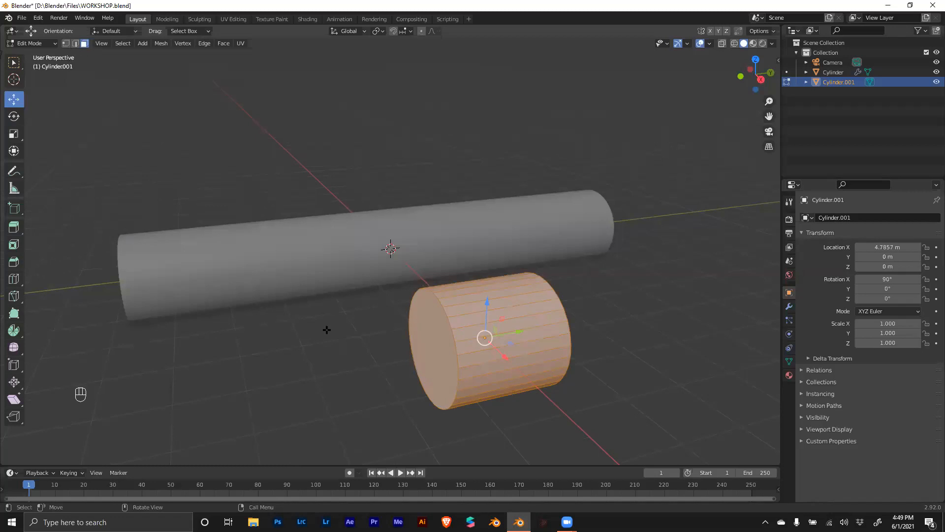
pyautogui.moveTo(326, 327); pyautogui.dragTo(335, 320, button='middle')
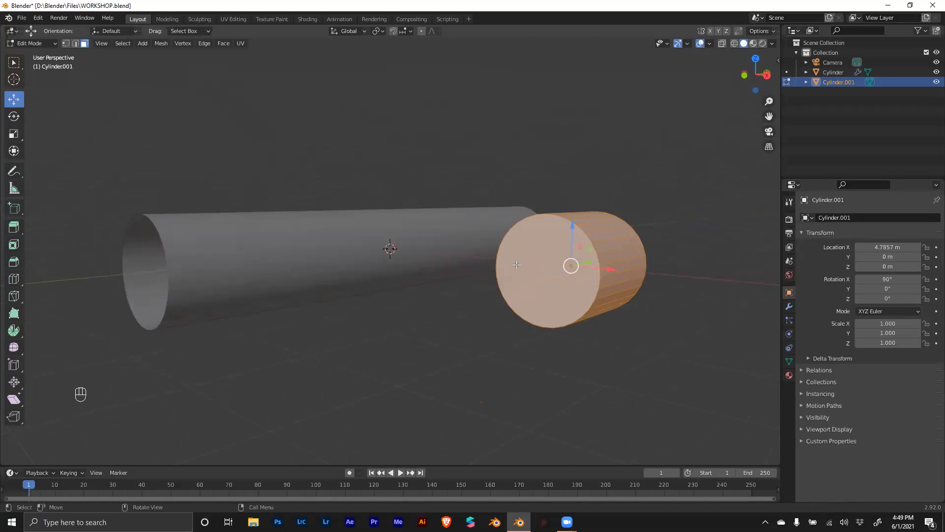
pyautogui.click(518, 266)
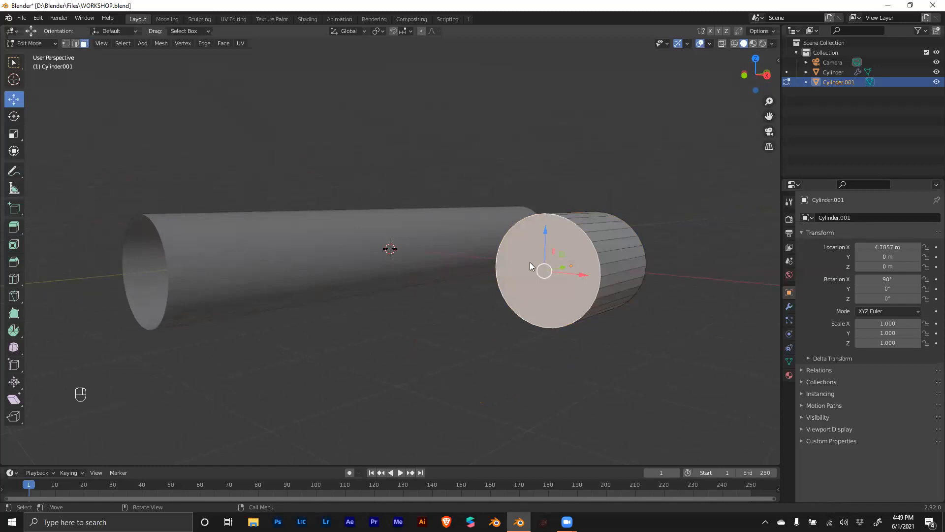
pyautogui.press('x')
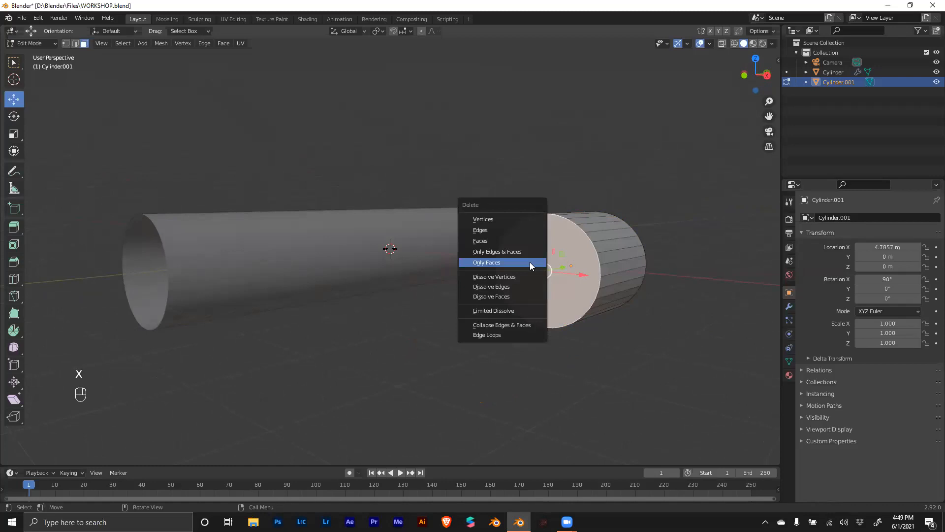
pyautogui.click(529, 262)
pyautogui.moveTo(555, 273)
pyautogui.mouseDown(button='middle')
pyautogui.moveTo(554, 264)
pyautogui.moveTo(552, 276)
pyautogui.mouseUp(button='middle')
pyautogui.moveTo(629, 270); pyautogui.dragTo(376, 255, button='middle')
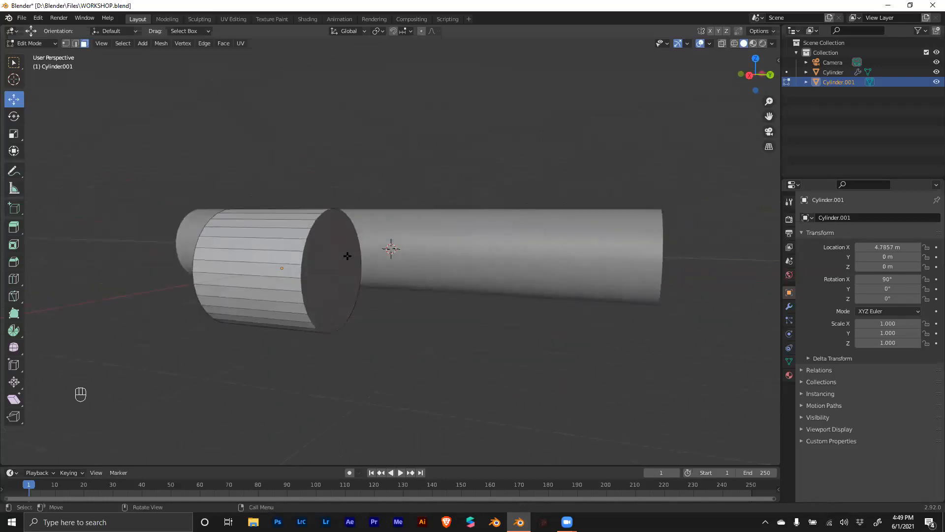
pyautogui.click(336, 258)
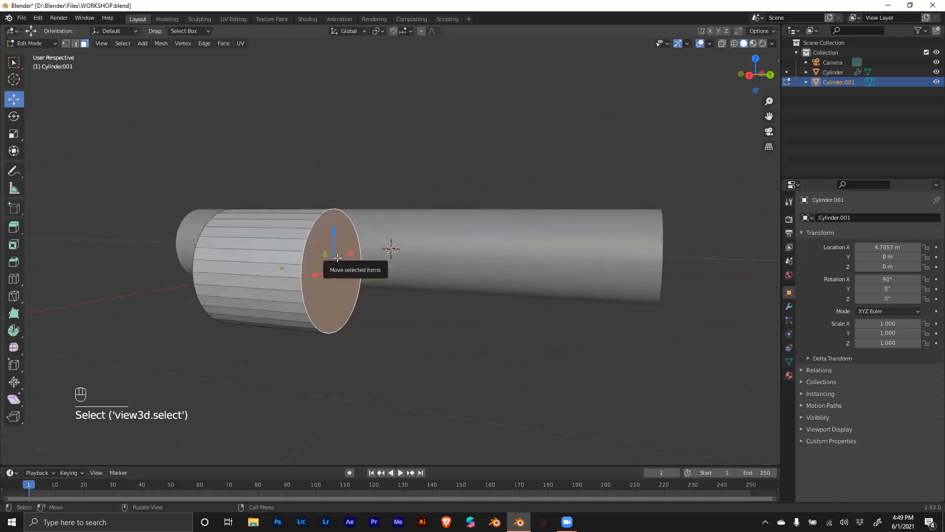
pyautogui.press('x')
pyautogui.click(338, 257)
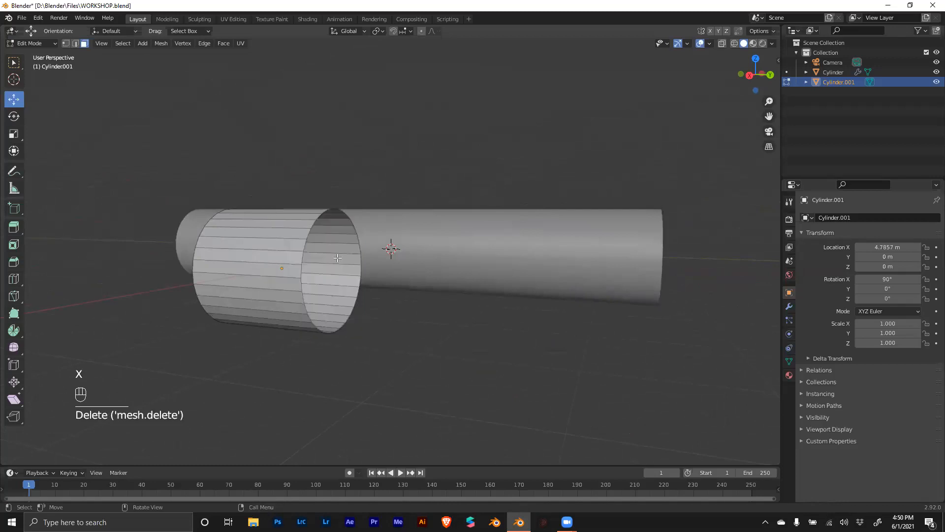
pyautogui.moveTo(338, 257); pyautogui.dragTo(419, 280, button='middle')
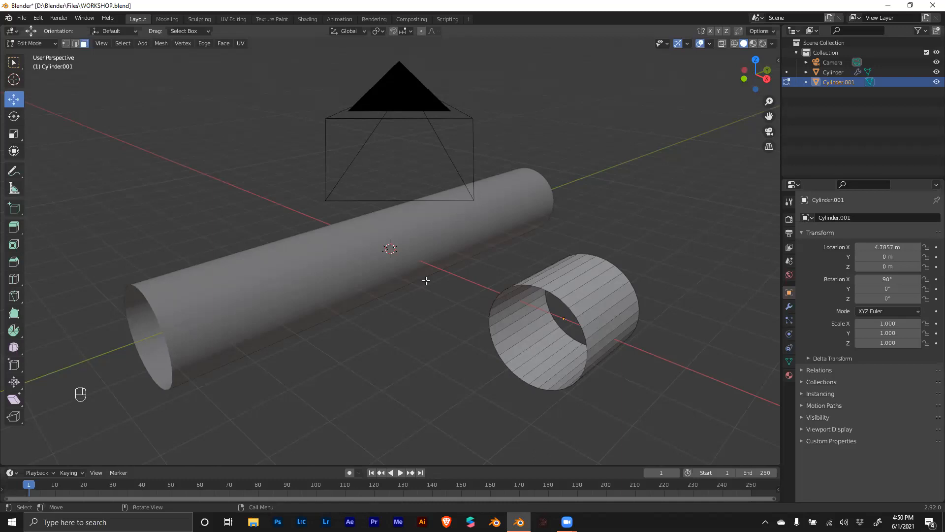
# Step: Return to Object Mode and delete the second cylinder from the scene
pyautogui.press('Tab')
pyautogui.scroll(-2, 525, 309)
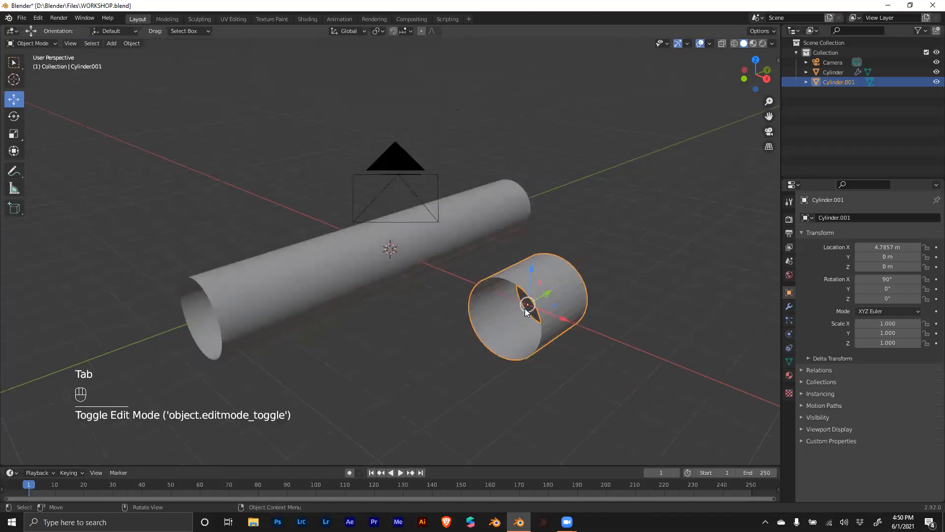
pyautogui.press('x')
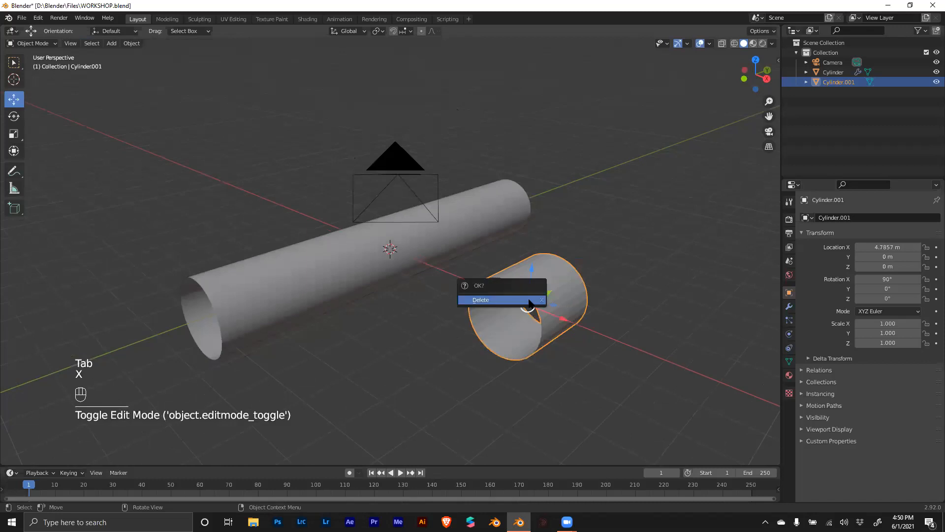
pyautogui.click(527, 301)
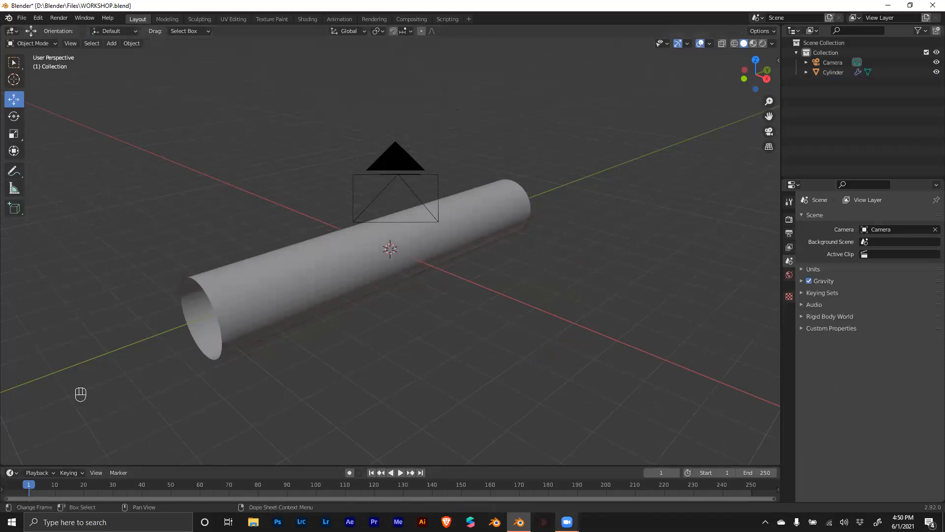
pyautogui.click(567, 522)
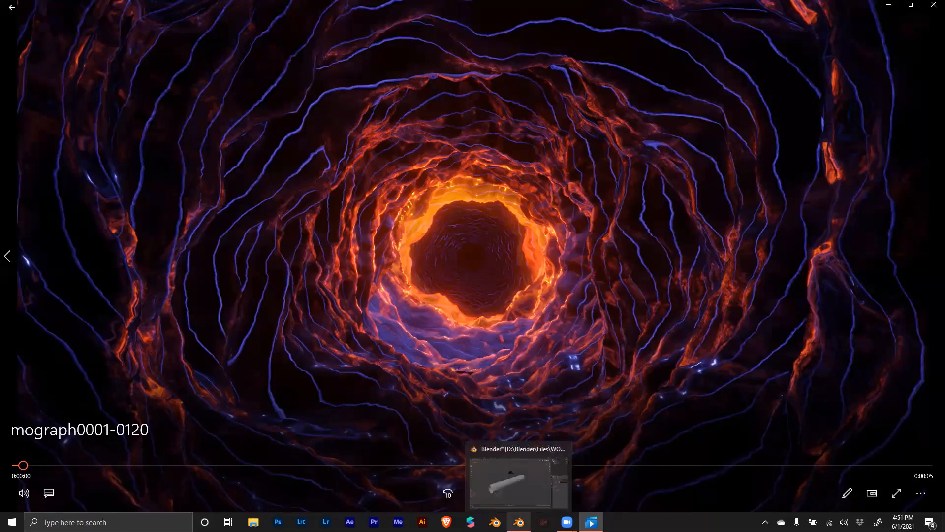
pyautogui.click(519, 522)
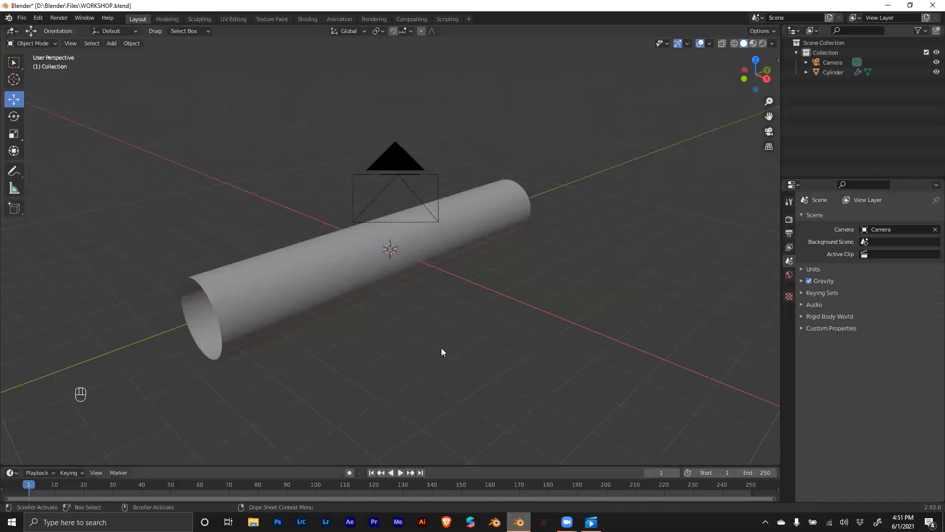
# Step: Add a Displace modifier below the tube's Subdivision modifier and create a new texture for it
pyautogui.click(412, 245)
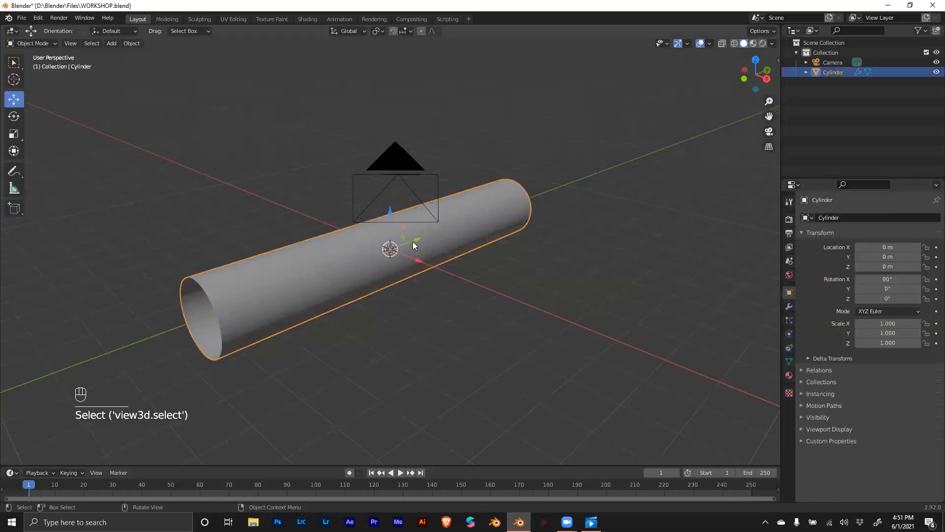
pyautogui.click(789, 306)
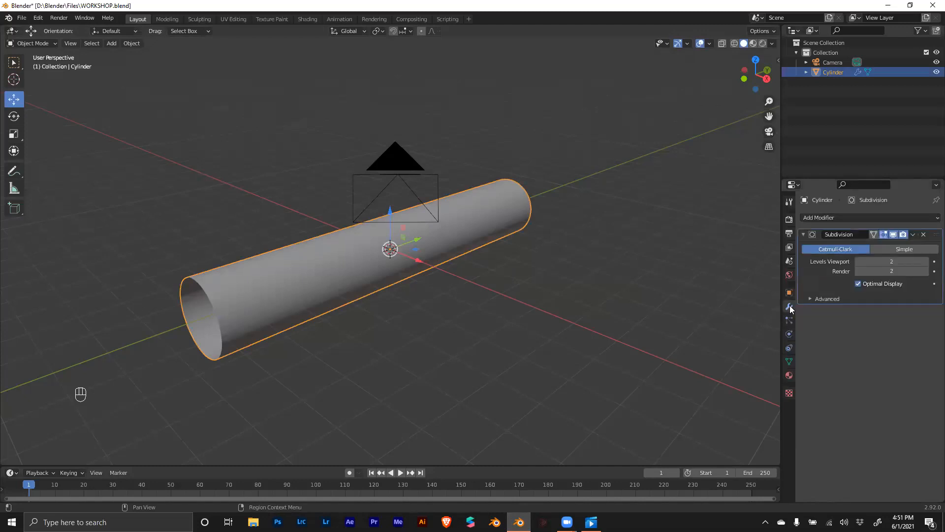
pyautogui.click(818, 218)
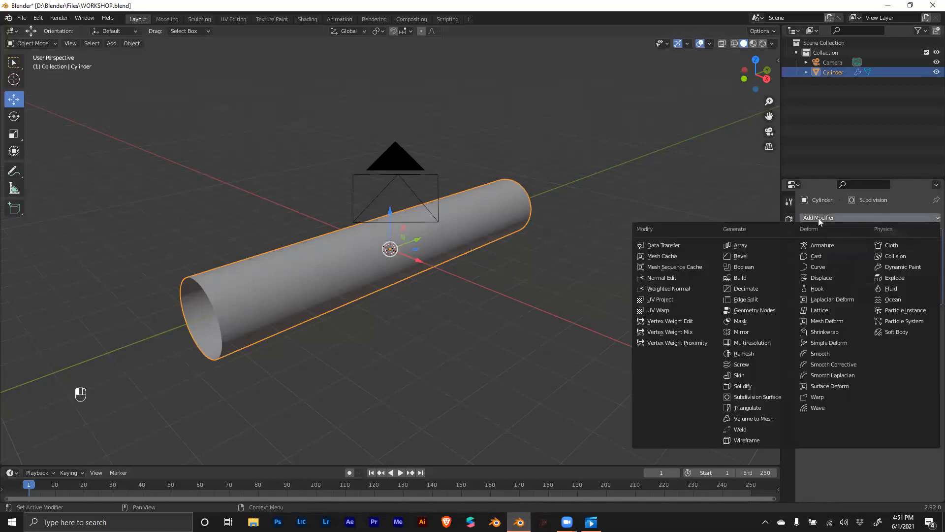
pyautogui.click(813, 279)
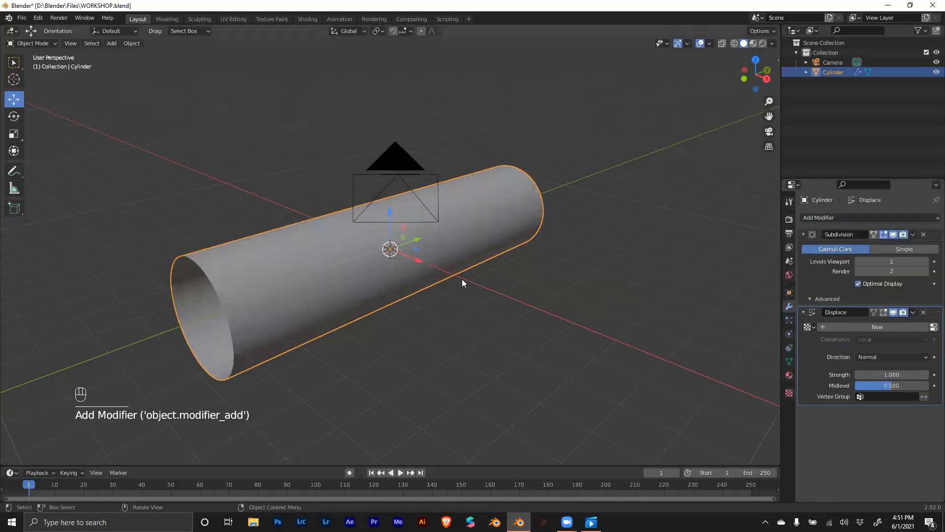
pyautogui.moveTo(460, 297)
pyautogui.mouseDown(button='middle')
pyautogui.moveTo(486, 282)
pyautogui.moveTo(451, 297)
pyautogui.moveTo(453, 306)
pyautogui.mouseUp(button='middle')
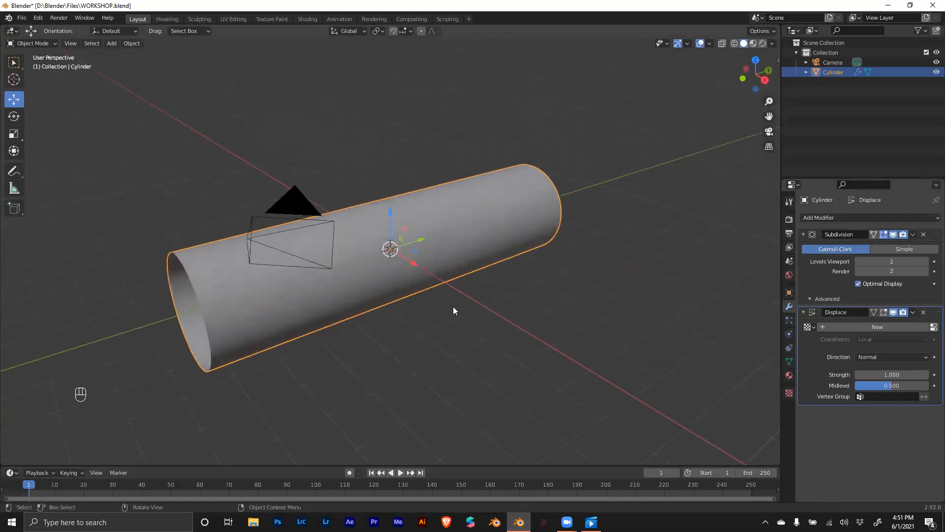
pyautogui.click(854, 327)
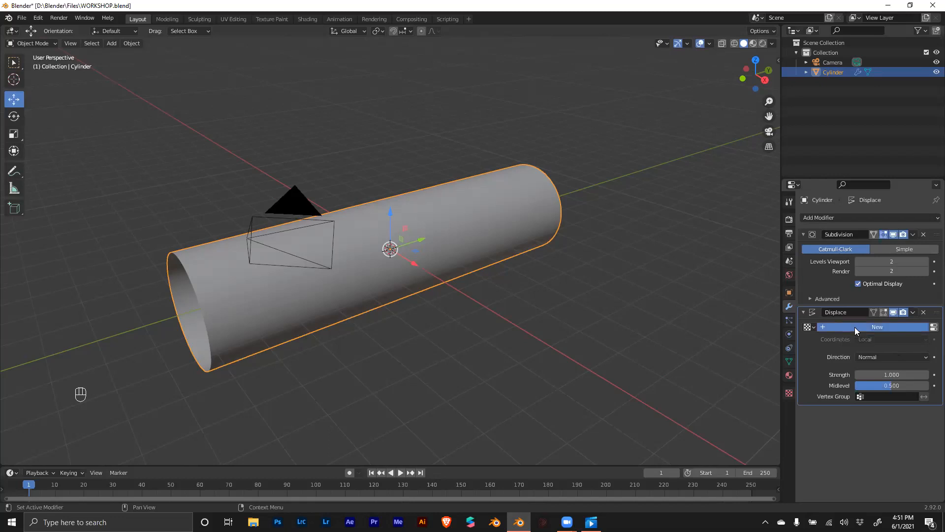
pyautogui.moveTo(424, 295); pyautogui.dragTo(359, 261, button='middle')
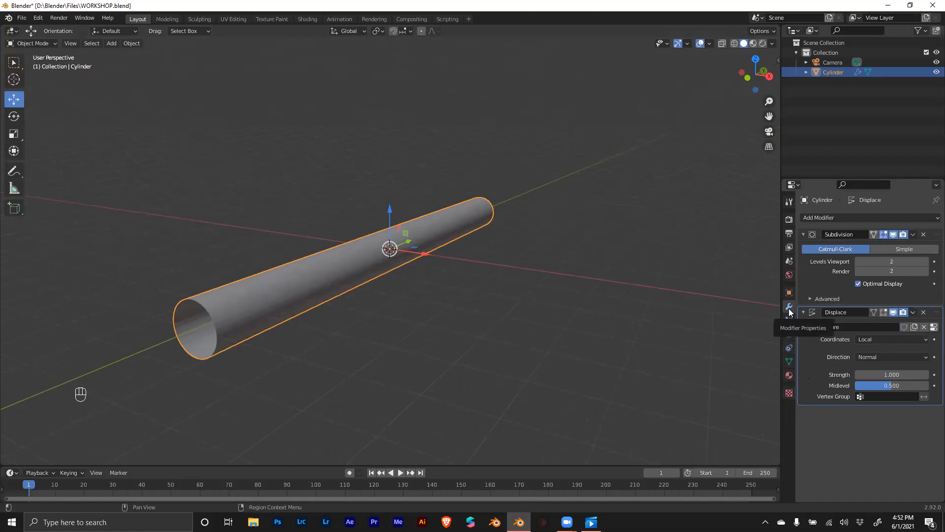
# Step: Look through the available modifiers and examine the displaced tube's surface up close and from several angles
pyautogui.click(840, 217)
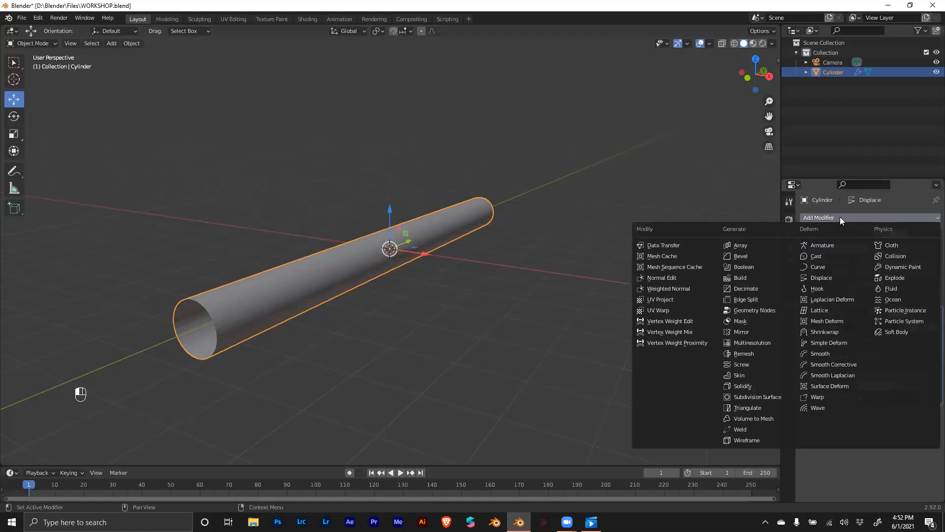
pyautogui.click(759, 396)
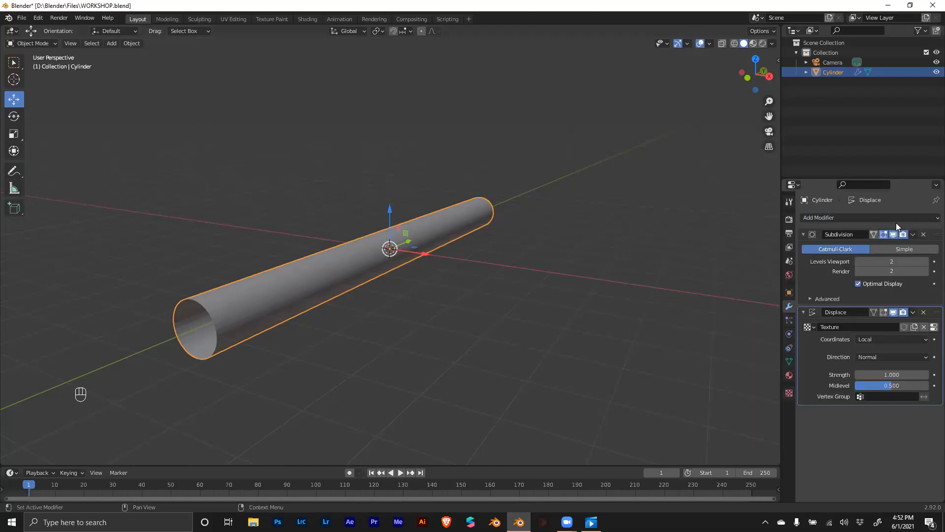
pyautogui.moveTo(389, 301)
pyautogui.mouseDown(button='middle')
pyautogui.moveTo(389, 317)
pyautogui.moveTo(376, 309)
pyautogui.mouseUp(button='middle')
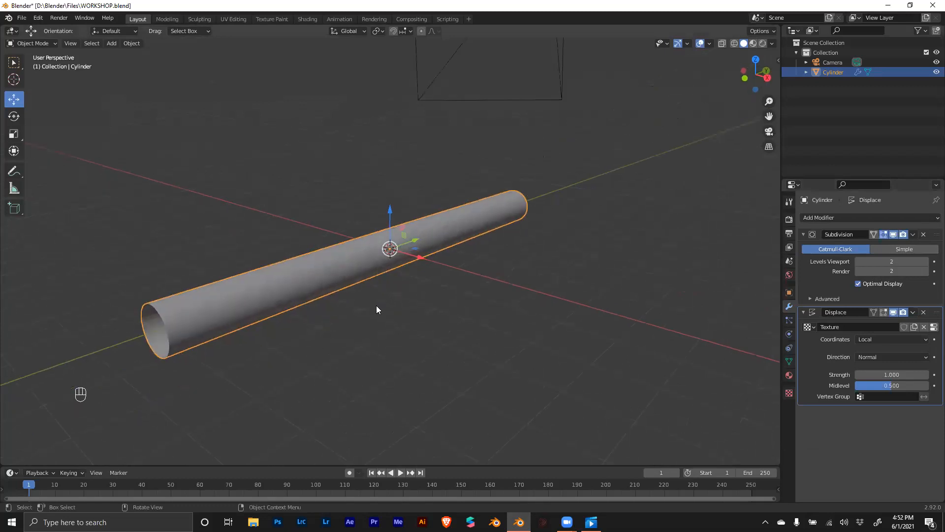
pyautogui.moveTo(376, 309); pyautogui.dragTo(354, 268, button='middle')
pyautogui.scroll(4, 354, 271)
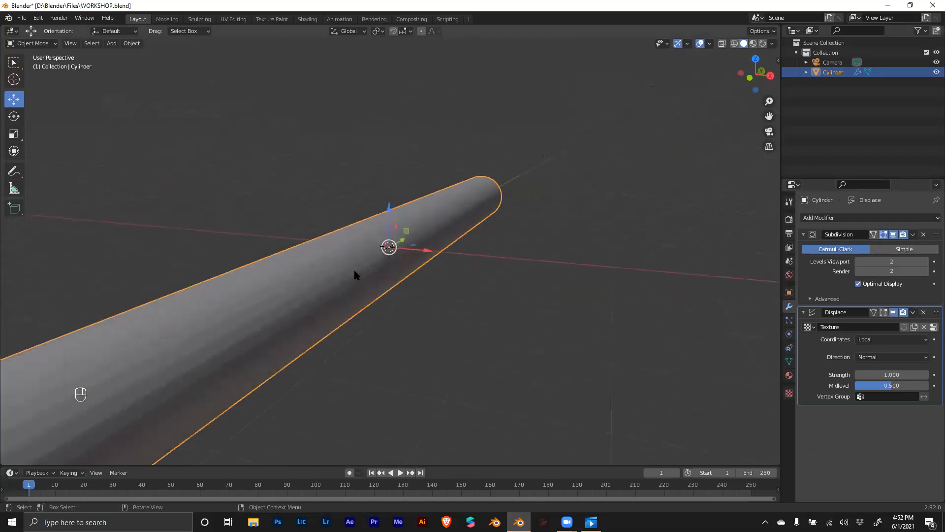
pyautogui.scroll(1, 354, 272)
pyautogui.scroll(1, 355, 274)
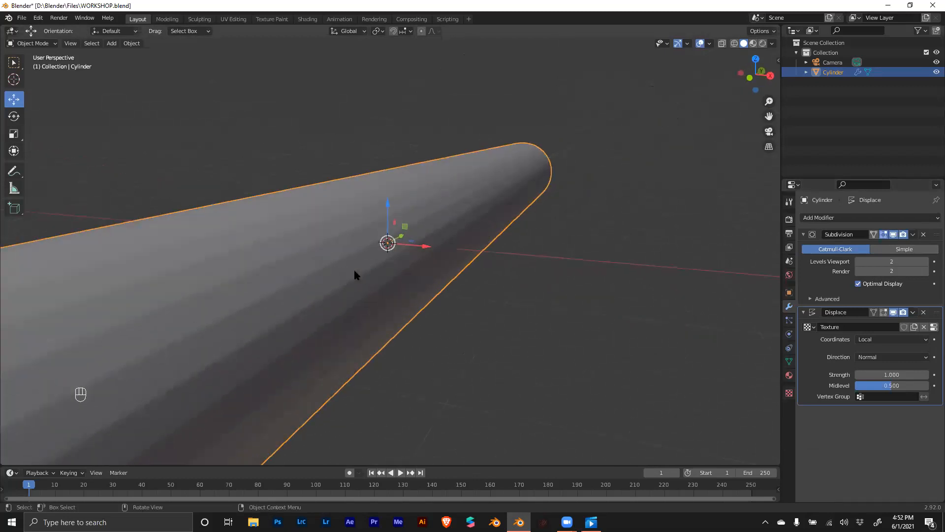
pyautogui.scroll(1, 355, 274)
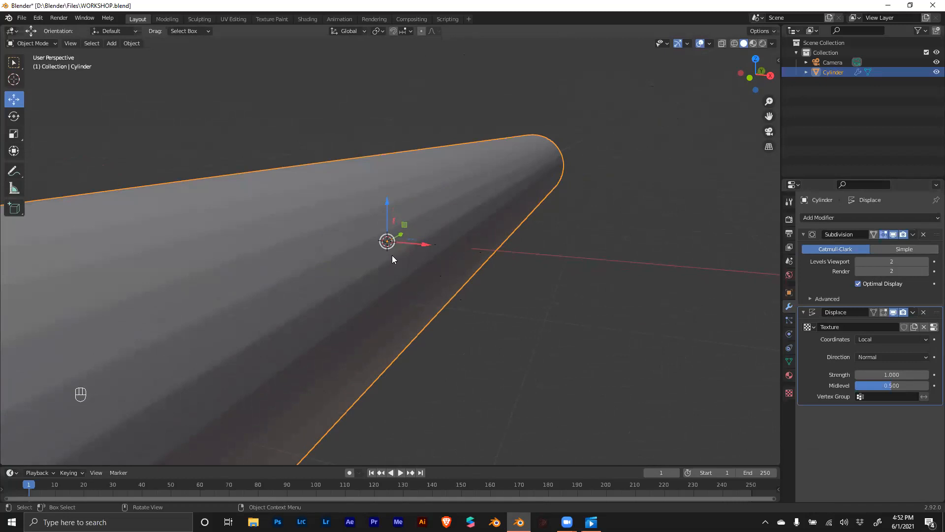
pyautogui.moveTo(405, 262); pyautogui.dragTo(409, 238, button='middle')
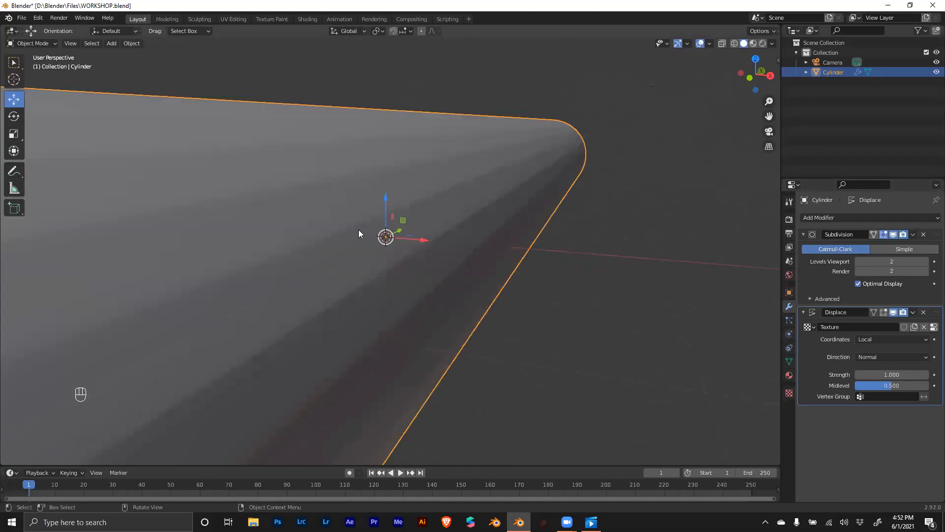
pyautogui.scroll(-6, 378, 264)
pyautogui.moveTo(381, 269)
pyautogui.mouseDown(button='middle')
pyautogui.moveTo(389, 274)
pyautogui.moveTo(369, 274)
pyautogui.mouseUp(button='middle')
pyautogui.scroll(3, 549, 262)
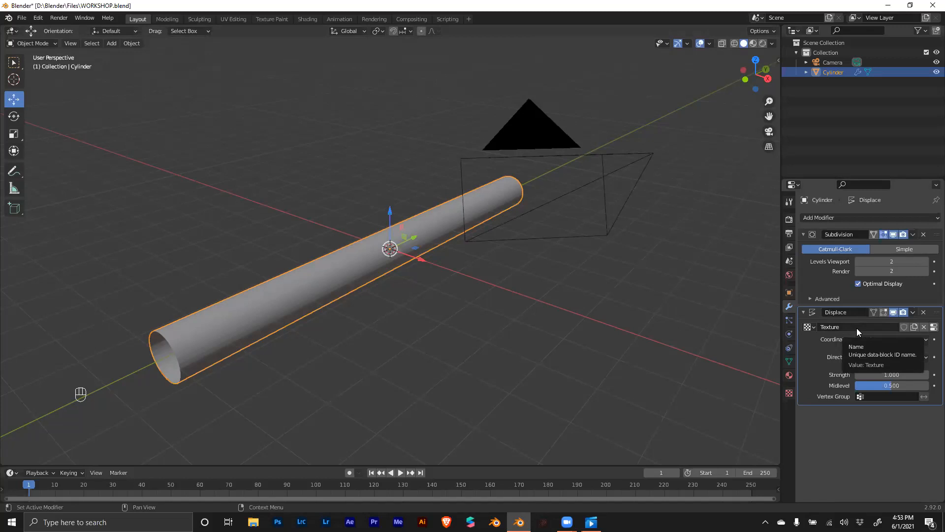
# Step: Replace the tube's Displace modifier with a fresh one and create a new texture for it
pyautogui.click(923, 312)
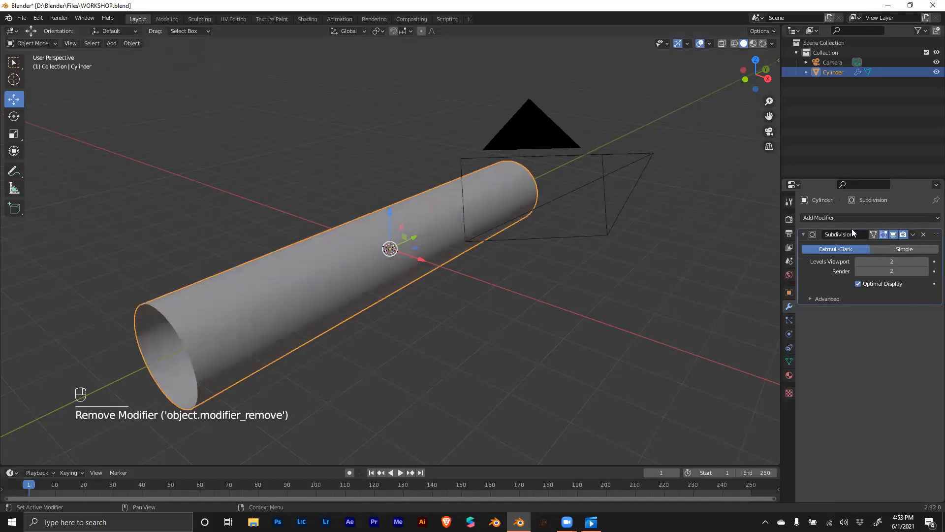
pyautogui.click(836, 217)
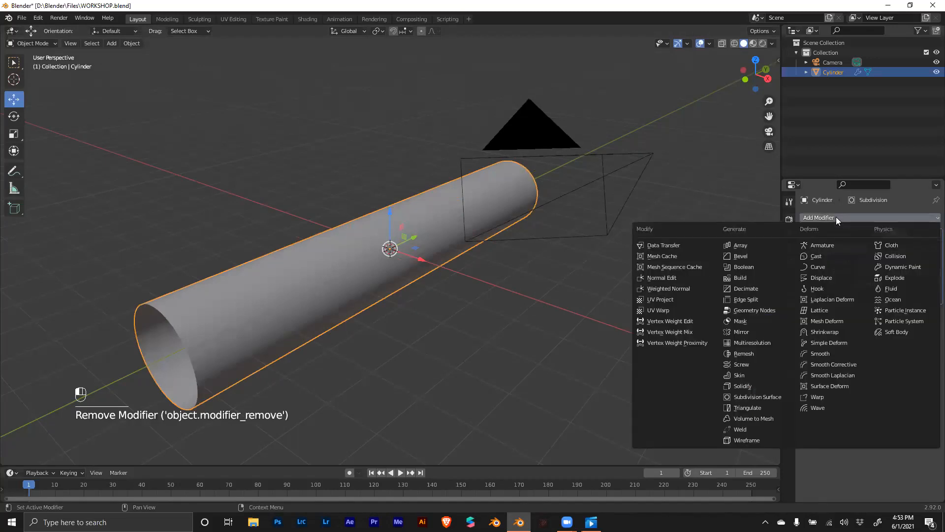
pyautogui.click(825, 278)
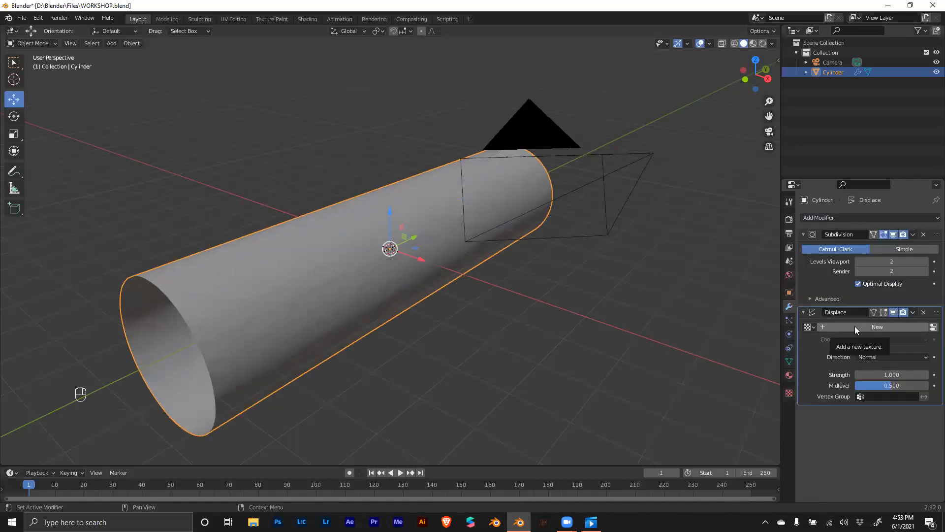
pyautogui.click(868, 326)
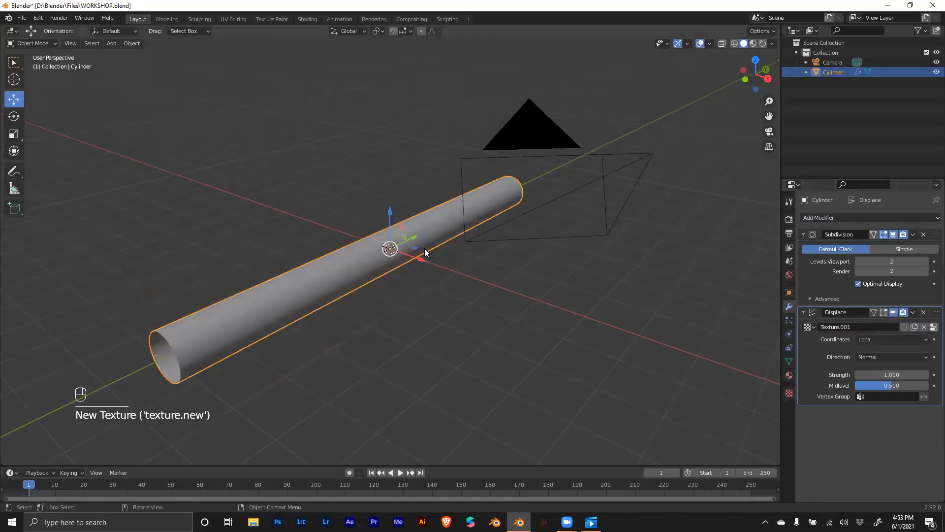
# Step: Change the type of the tube's displacement texture to Clouds
pyautogui.moveTo(415, 286); pyautogui.dragTo(445, 257, button='middle')
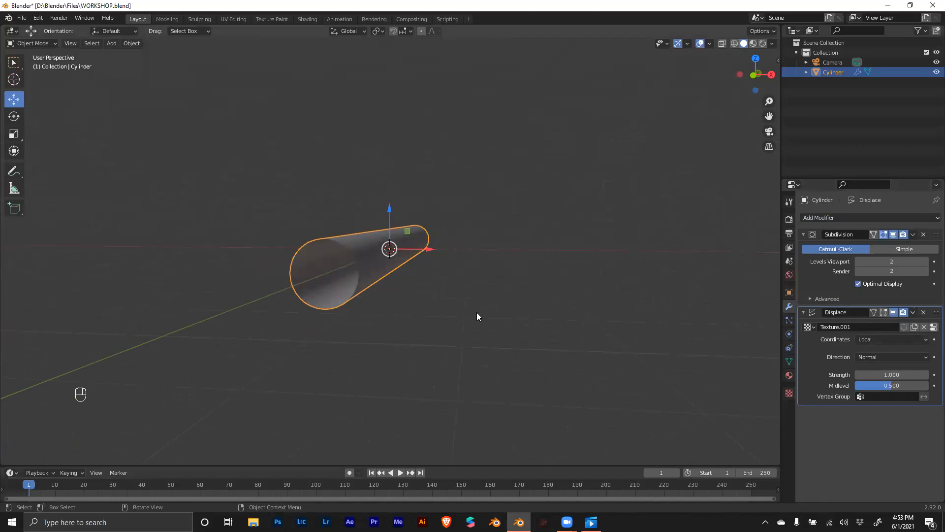
pyautogui.click(789, 393)
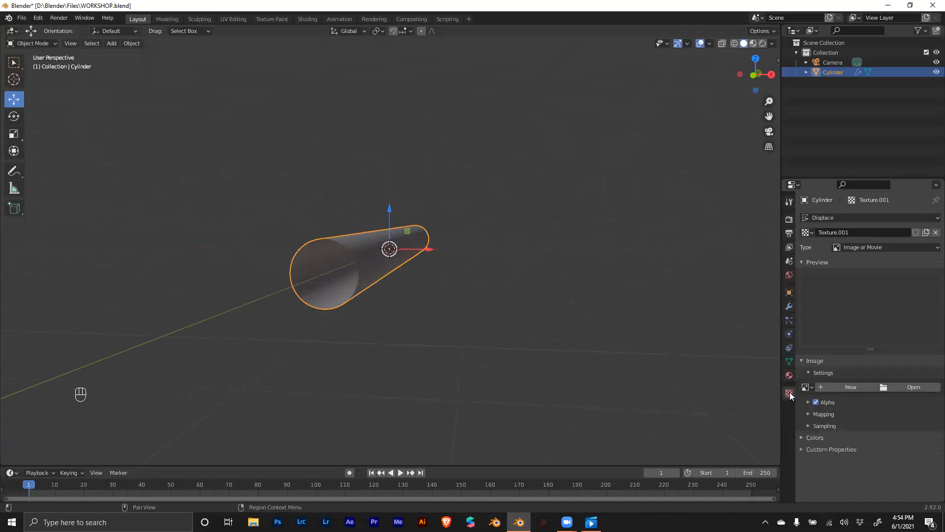
pyautogui.moveTo(481, 255); pyautogui.dragTo(551, 273, button='middle')
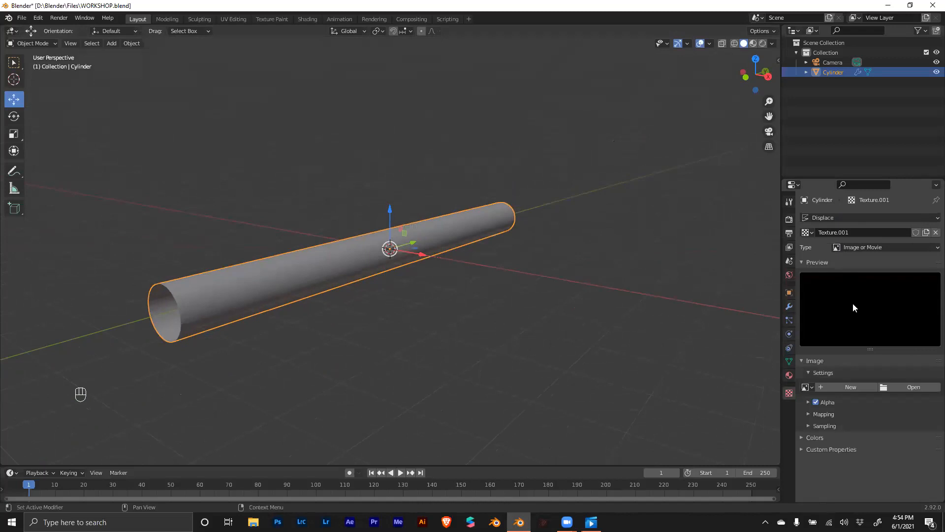
pyautogui.moveTo(382, 329); pyautogui.dragTo(335, 307, button='middle')
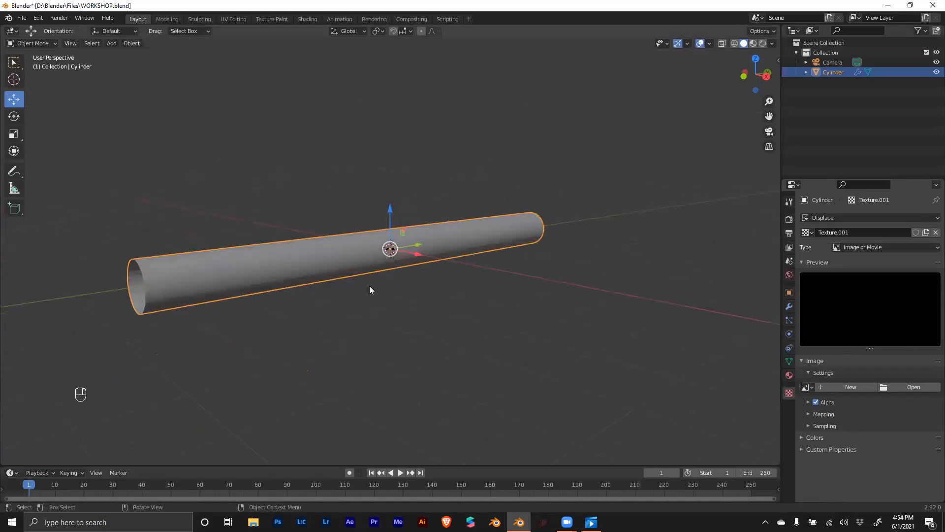
pyautogui.click(853, 248)
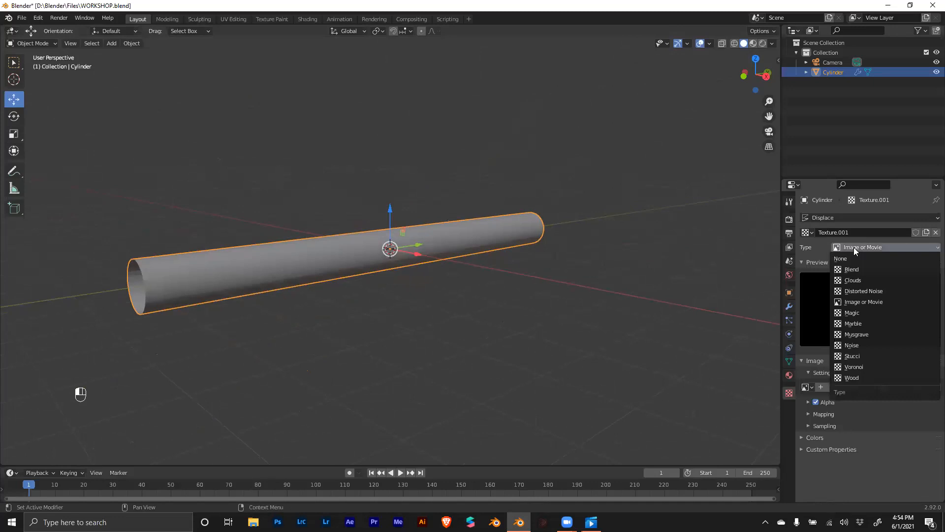
pyautogui.click(852, 281)
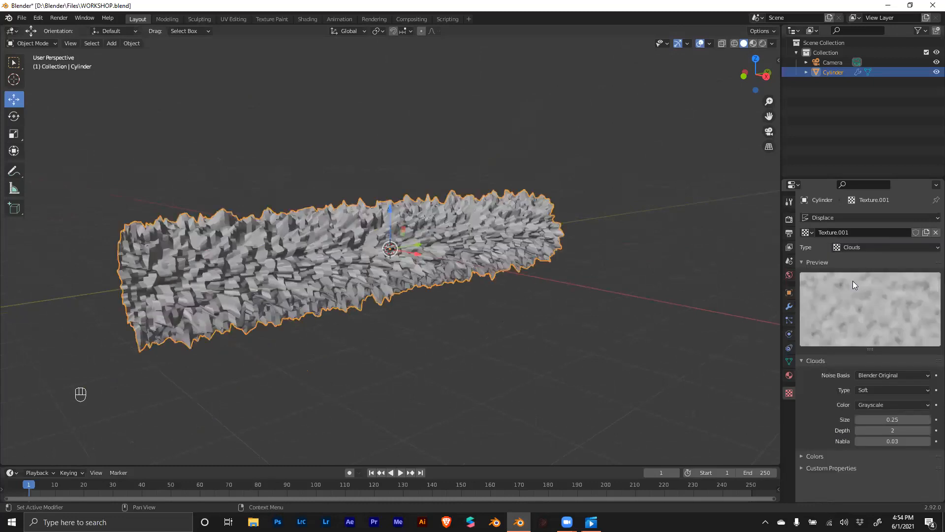
# Step: Set the Clouds texture's noise size to 1.25
pyautogui.moveTo(581, 277)
pyautogui.mouseDown(button='middle')
pyautogui.moveTo(622, 261)
pyautogui.moveTo(601, 251)
pyautogui.moveTo(577, 272)
pyautogui.mouseUp(button='middle')
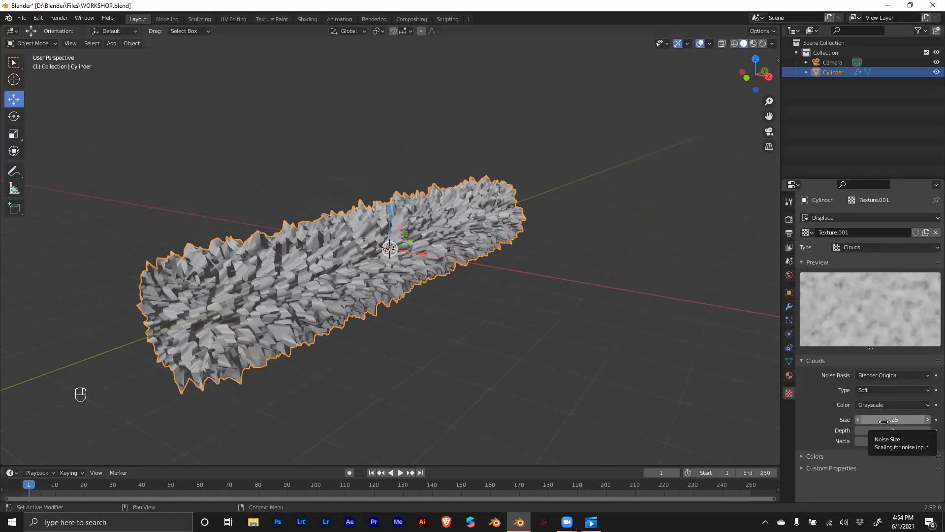
pyautogui.moveTo(885, 419); pyautogui.dragTo(915, 420)
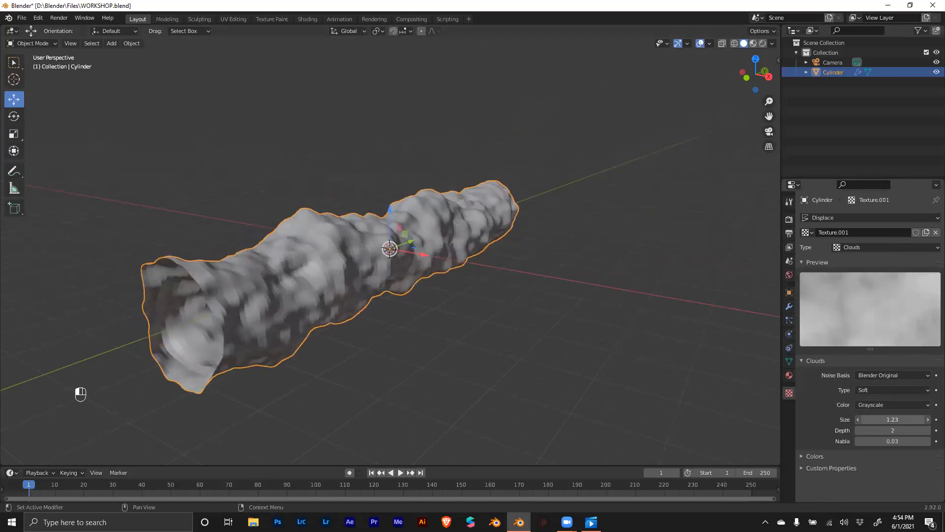
pyautogui.click(890, 420)
pyautogui.write('1.25')
pyautogui.press('Return')
pyautogui.moveTo(454, 210)
pyautogui.mouseDown(button='middle')
pyautogui.moveTo(466, 219)
pyautogui.moveTo(498, 187)
pyautogui.moveTo(452, 217)
pyautogui.mouseUp(button='middle')
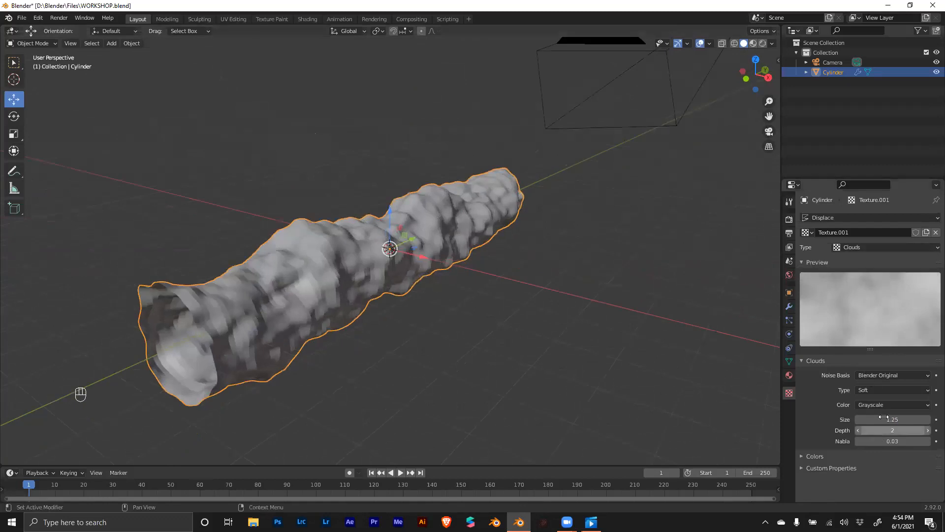
# Step: Try the None and Image or Movie types for the displacement texture, and switch it back to Clouds
pyautogui.click(868, 247)
pyautogui.click(863, 259)
pyautogui.click(860, 246)
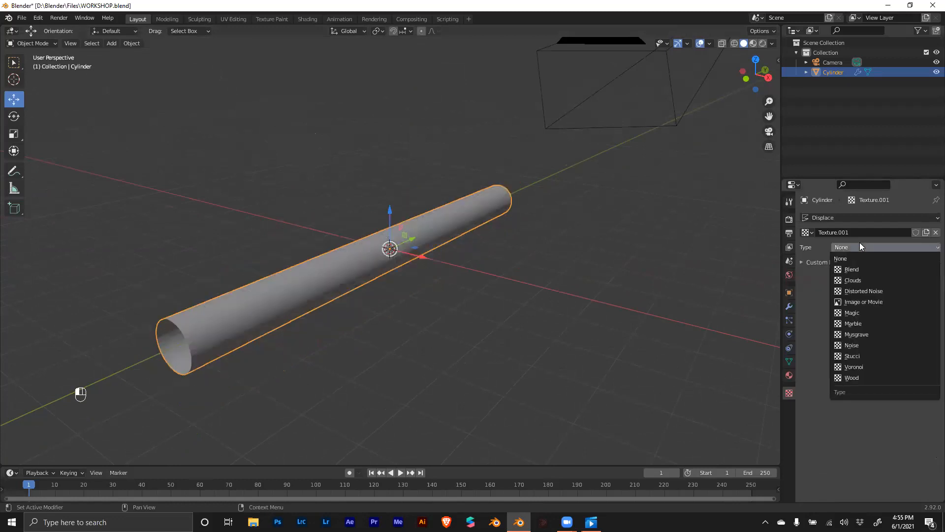
pyautogui.click(870, 300)
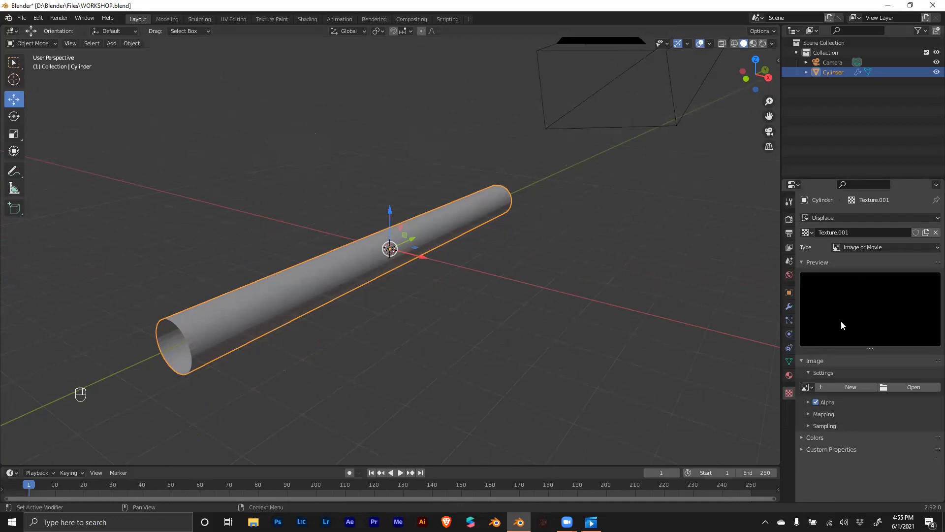
pyautogui.click(861, 248)
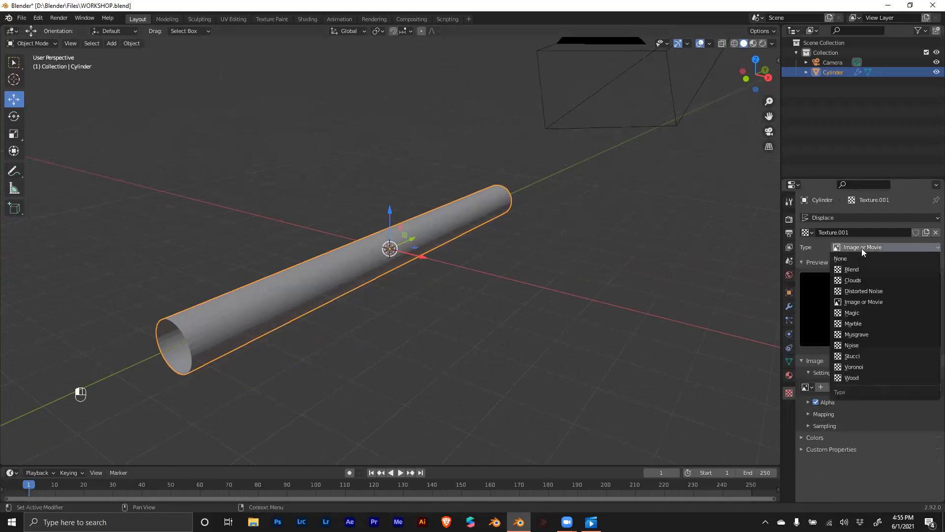
pyautogui.click(861, 277)
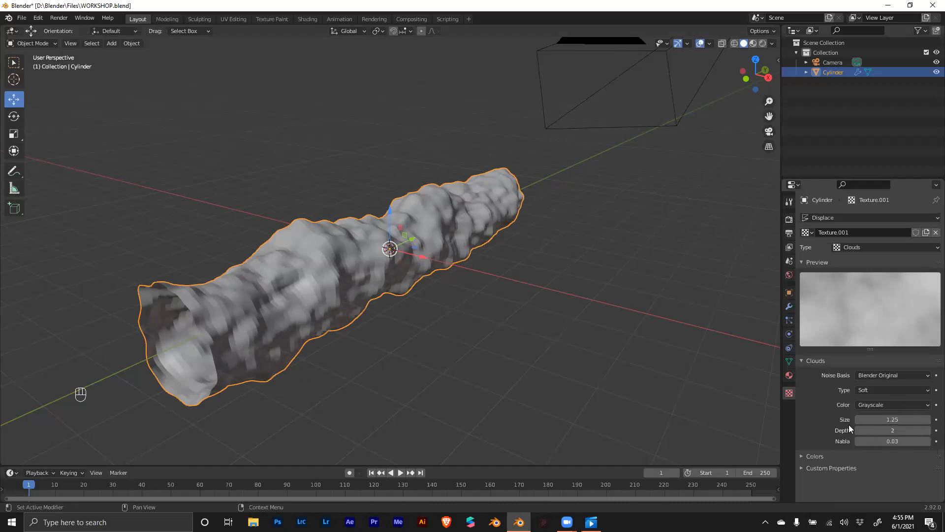
# Step: Set the Clouds texture's noise depth to 7 and inspect the tube's surface detail up close
pyautogui.moveTo(424, 339); pyautogui.dragTo(321, 285, button='middle')
pyautogui.scroll(4, 355, 258)
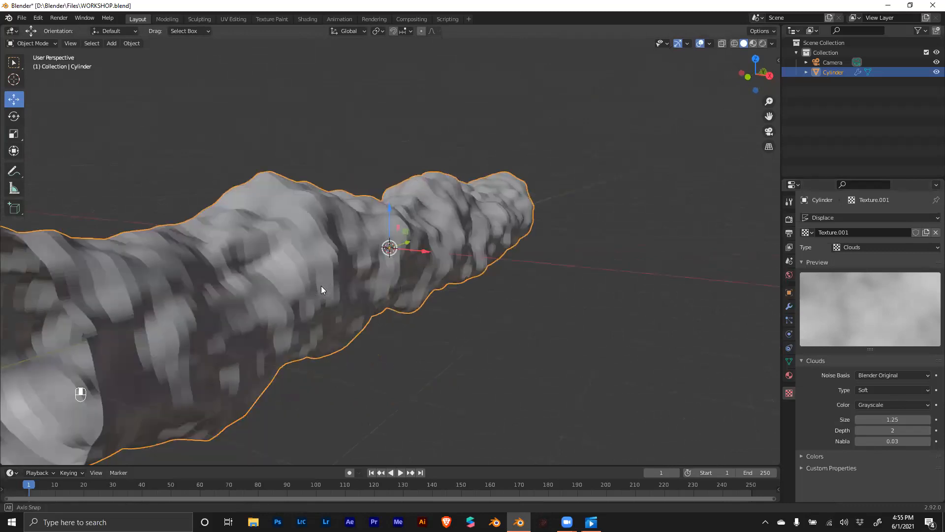
pyautogui.scroll(-4, 322, 287)
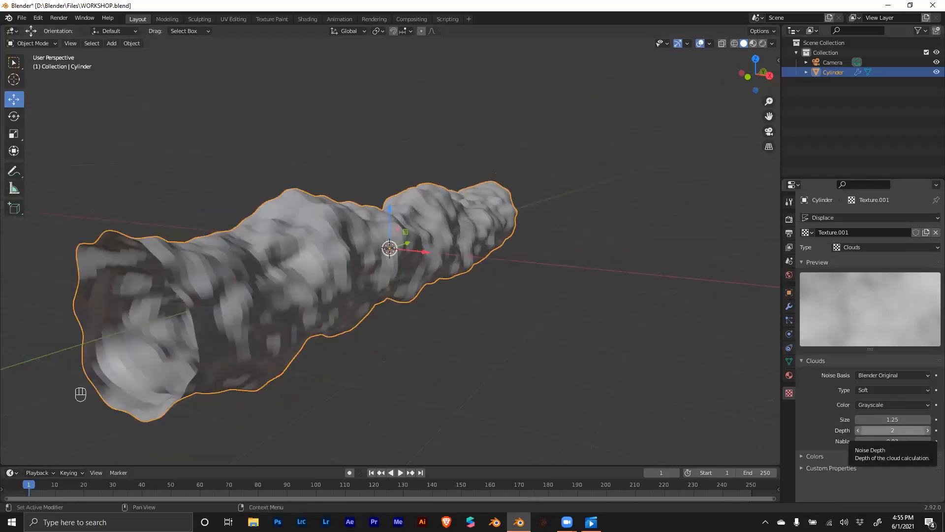
pyautogui.click(889, 430)
pyautogui.press('Return')
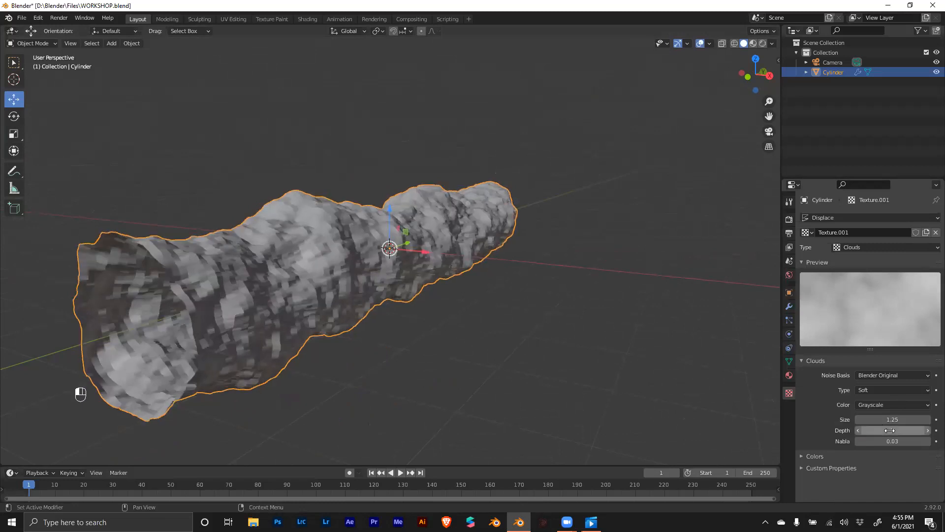
pyautogui.moveTo(563, 327); pyautogui.dragTo(583, 329, button='middle')
pyautogui.scroll(4, 384, 297)
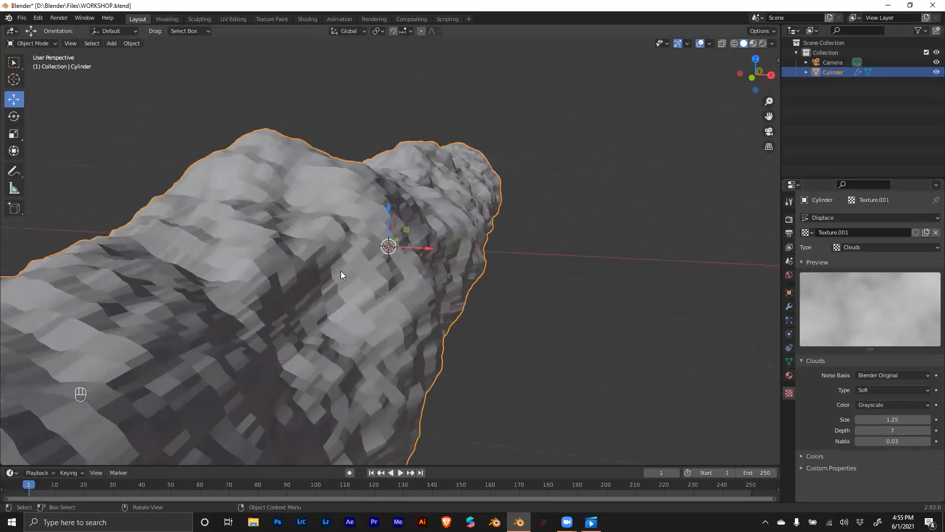
pyautogui.scroll(-6, 482, 264)
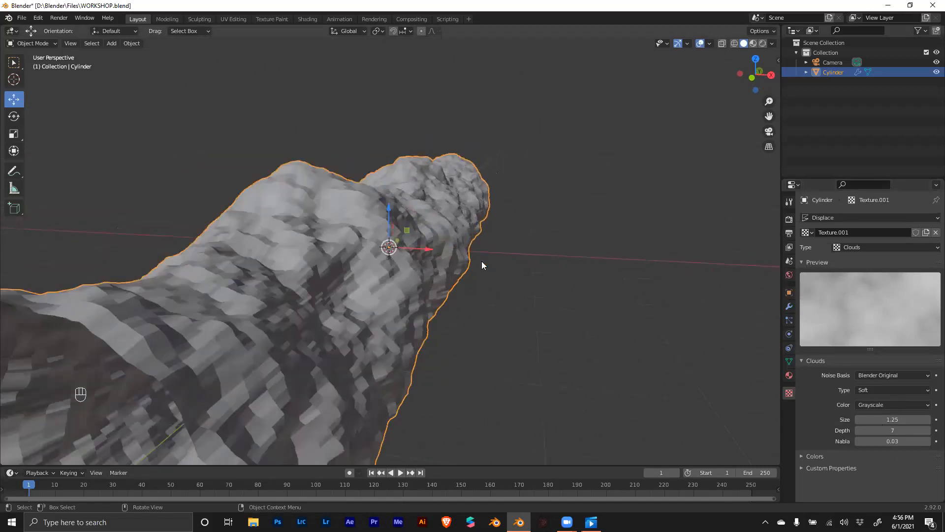
pyautogui.moveTo(486, 270); pyautogui.dragTo(466, 279, button='middle')
pyautogui.scroll(3, 402, 253)
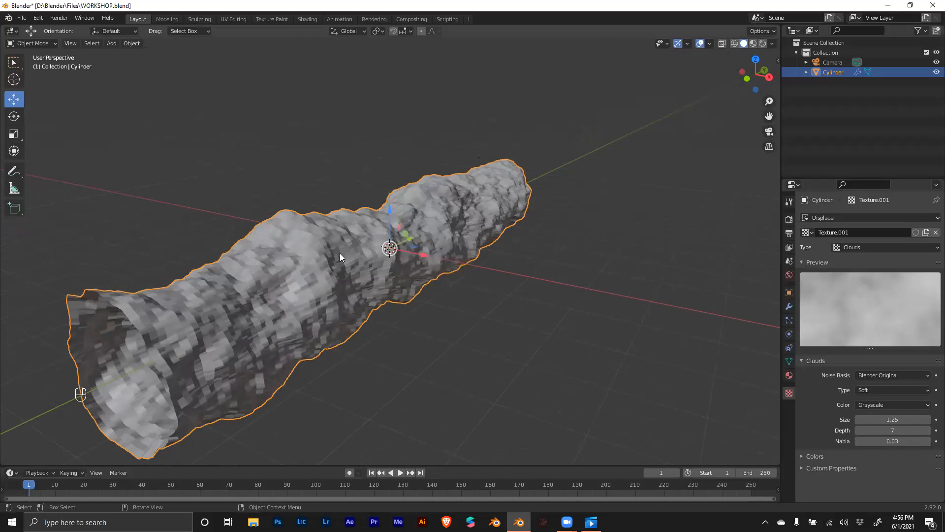
# Step: Try smooth shading on the displaced tube, inspect it up close, and undo the shading
pyautogui.rightClick(352, 243)
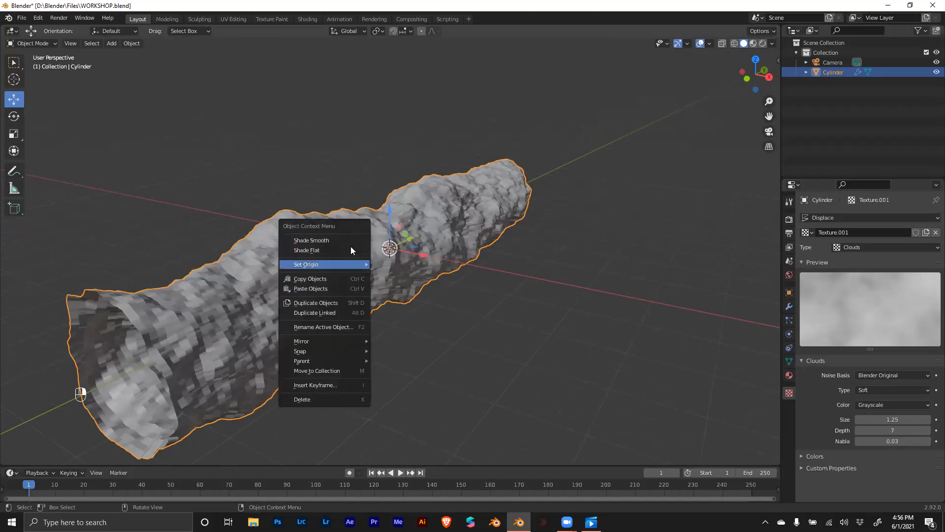
pyautogui.click(320, 240)
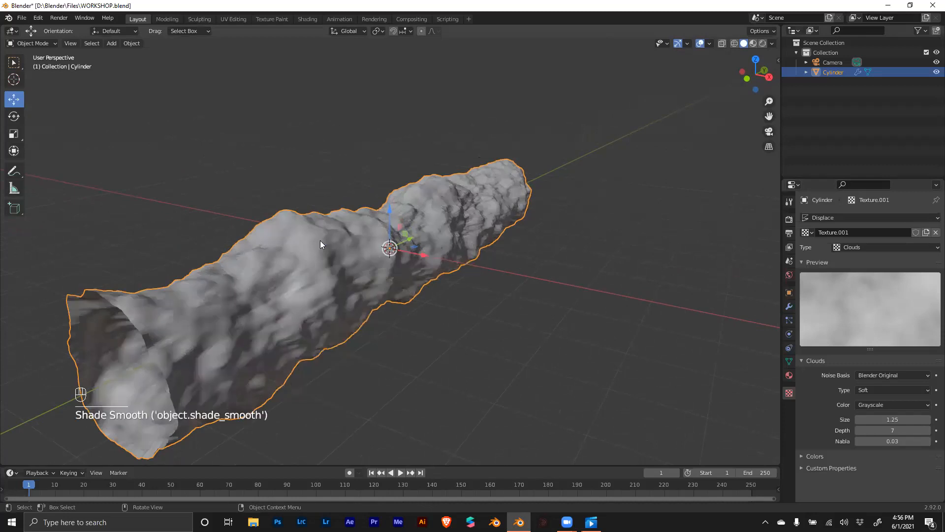
pyautogui.moveTo(347, 262)
pyautogui.mouseDown(button='middle')
pyautogui.moveTo(356, 264)
pyautogui.moveTo(337, 254)
pyautogui.mouseUp(button='middle')
pyautogui.scroll(3, 351, 263)
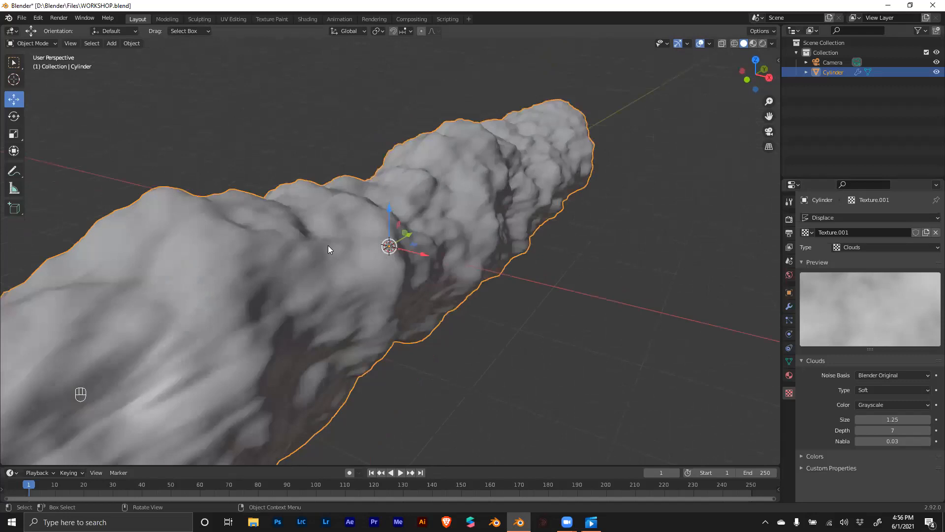
pyautogui.hotkey('ctrl', 'z')
# Step: Apply smooth shading to the displaced tube
pyautogui.rightClick(343, 236)
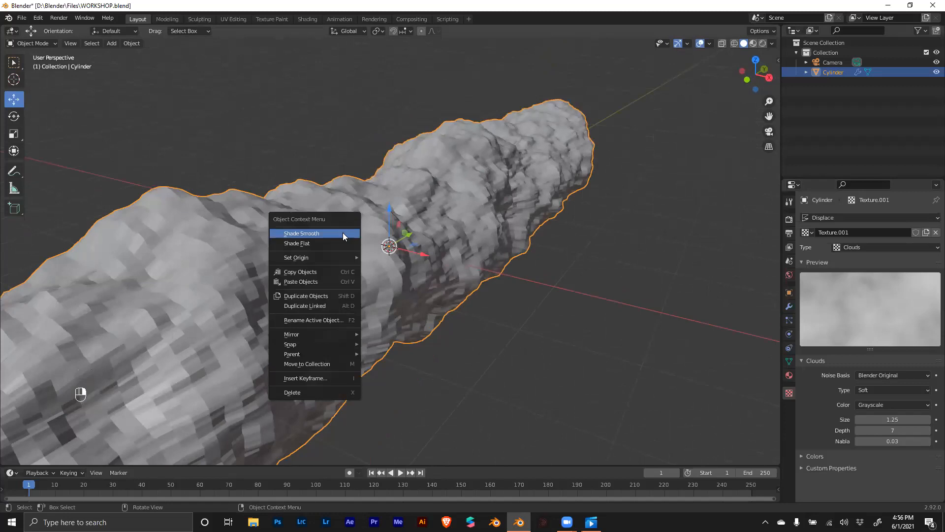
pyautogui.click(343, 233)
pyautogui.scroll(-4, 343, 234)
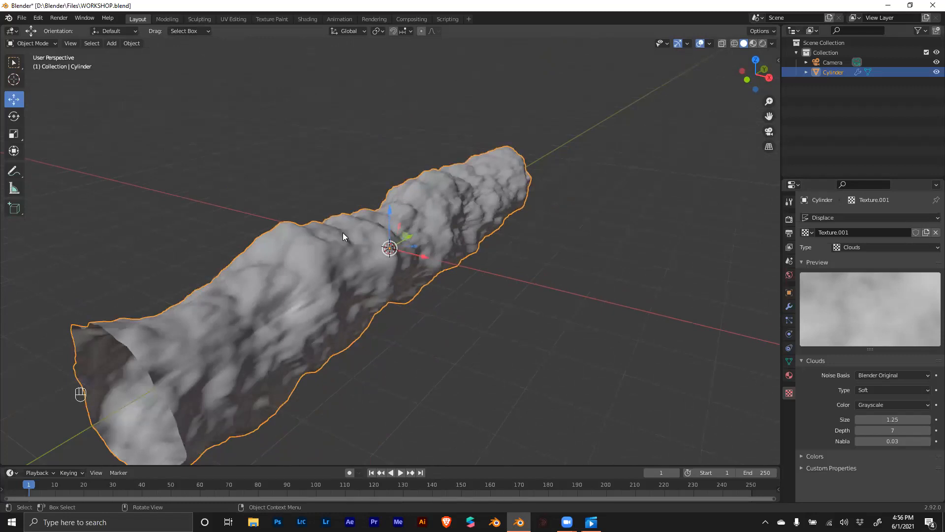
pyautogui.moveTo(440, 265); pyautogui.dragTo(419, 248, button='middle')
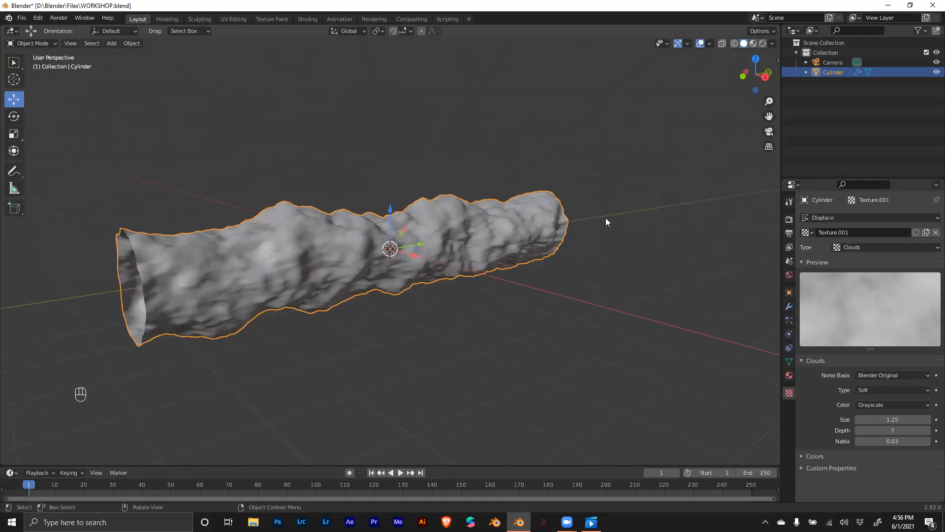
pyautogui.scroll(-1, 491, 268)
pyautogui.moveTo(487, 253); pyautogui.dragTo(492, 263, button='middle')
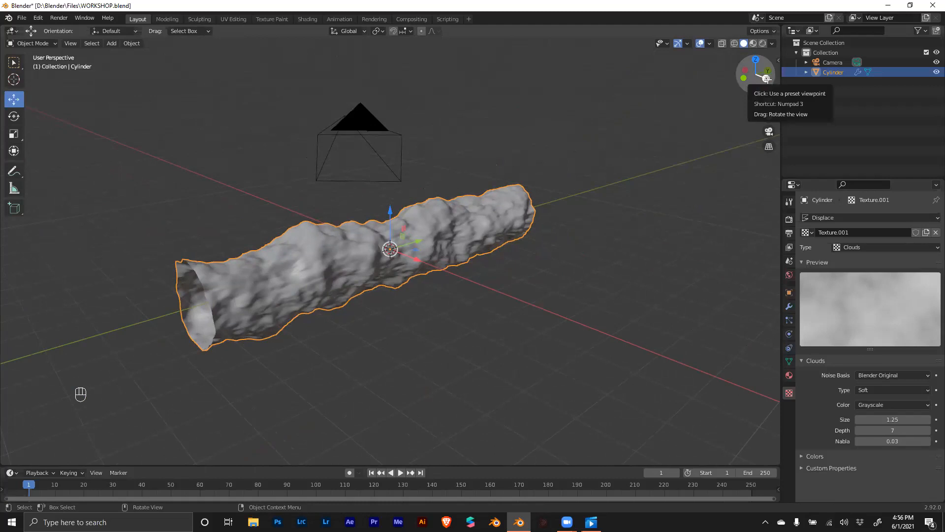
# Step: Examine the tube and camera placement in the right, back, top, camera and front views
pyautogui.click(766, 79)
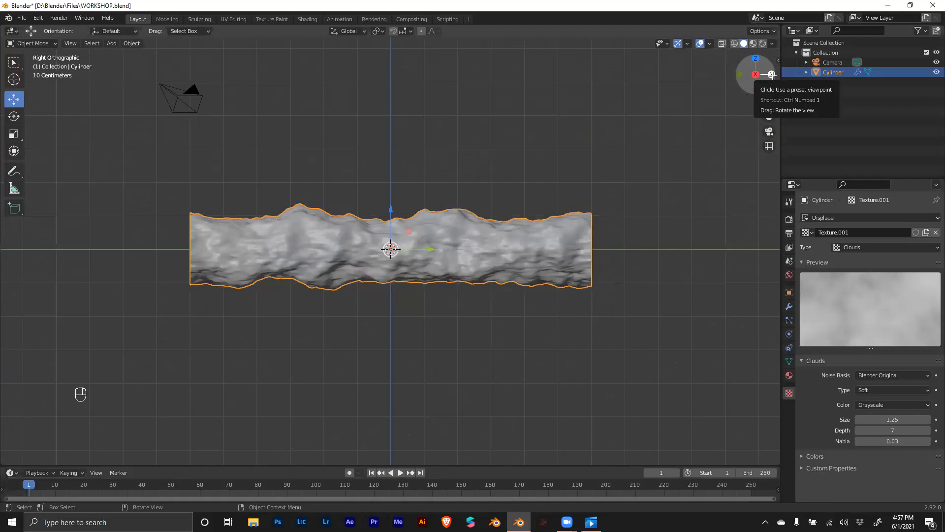
pyautogui.click(772, 74)
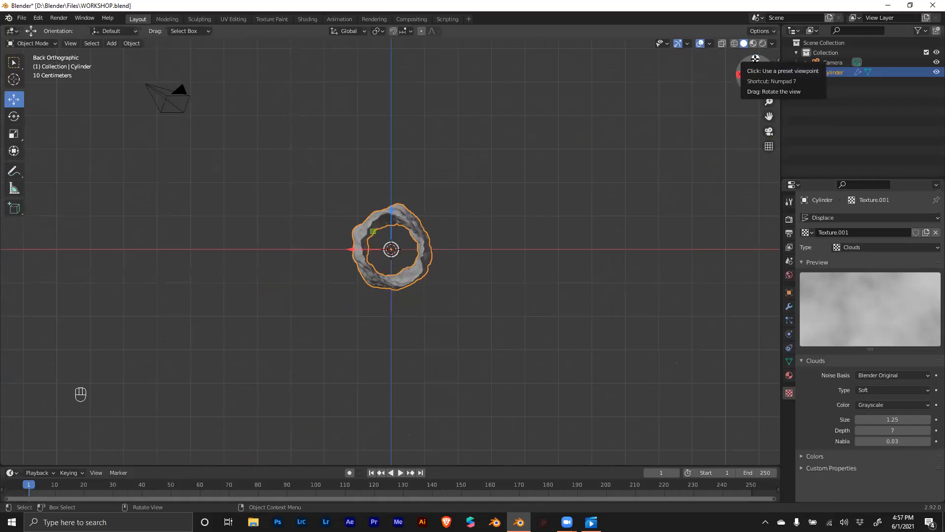
pyautogui.click(755, 58)
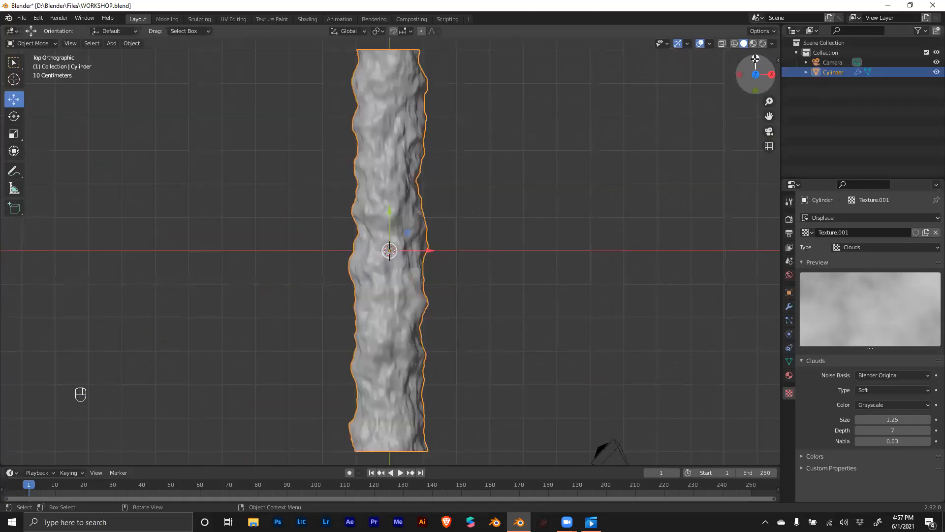
pyautogui.moveTo(513, 182); pyautogui.dragTo(507, 143, button='middle')
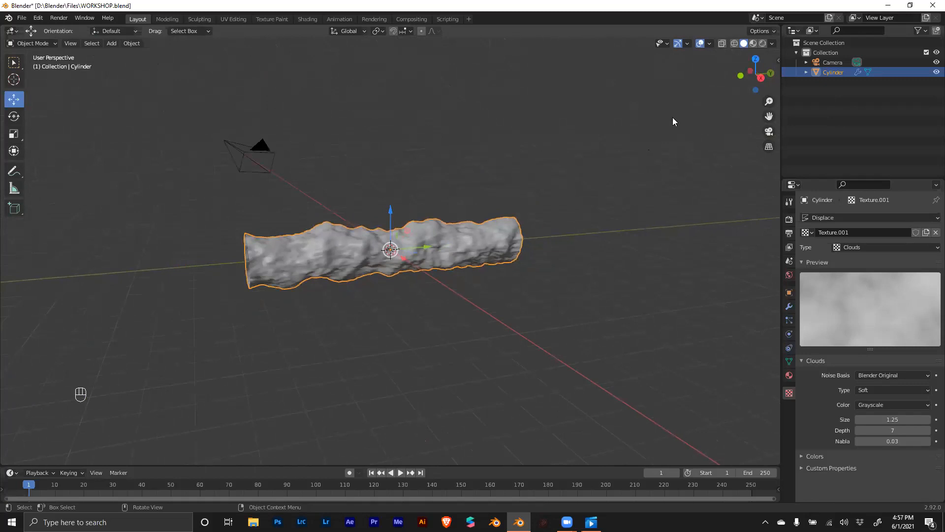
pyautogui.click(768, 132)
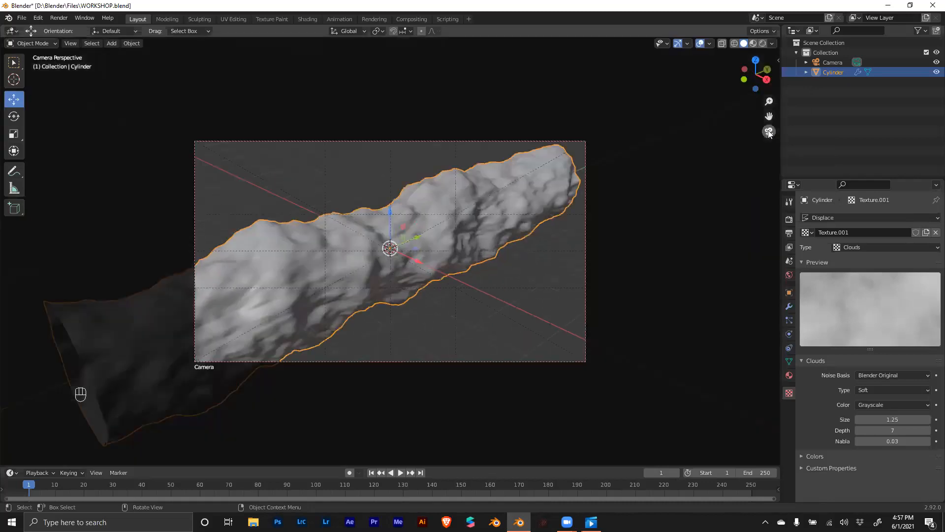
pyautogui.click(743, 77)
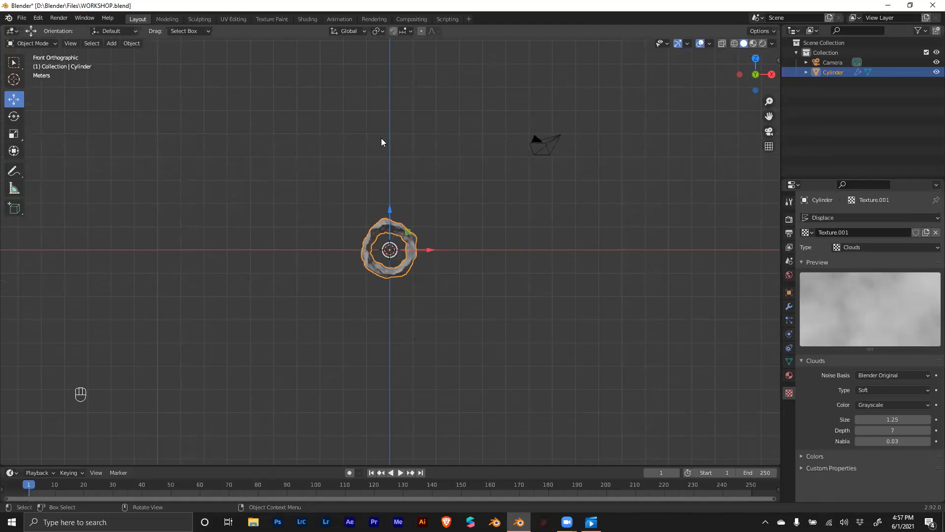
pyautogui.moveTo(481, 217); pyautogui.dragTo(495, 283, button='middle')
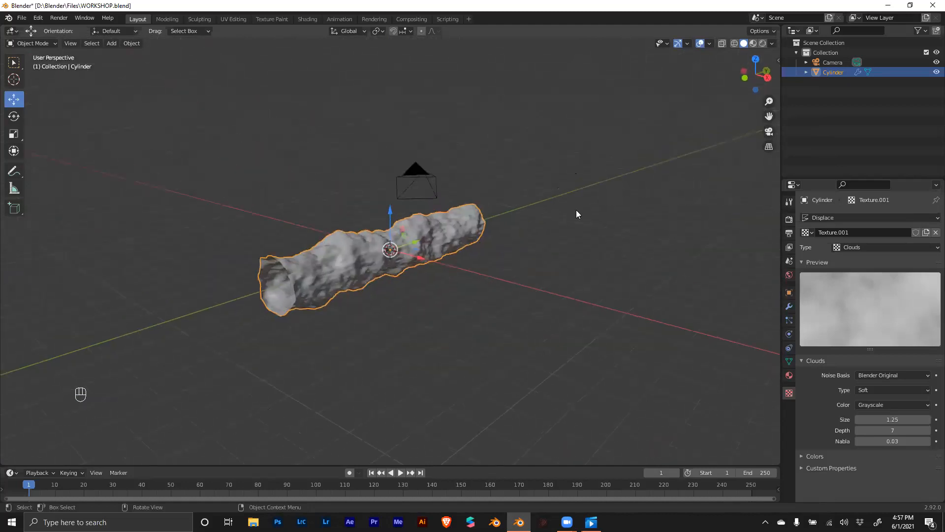
# Step: Align the active camera to the front view so that it looks straight into the tube's opening
pyautogui.click(744, 78)
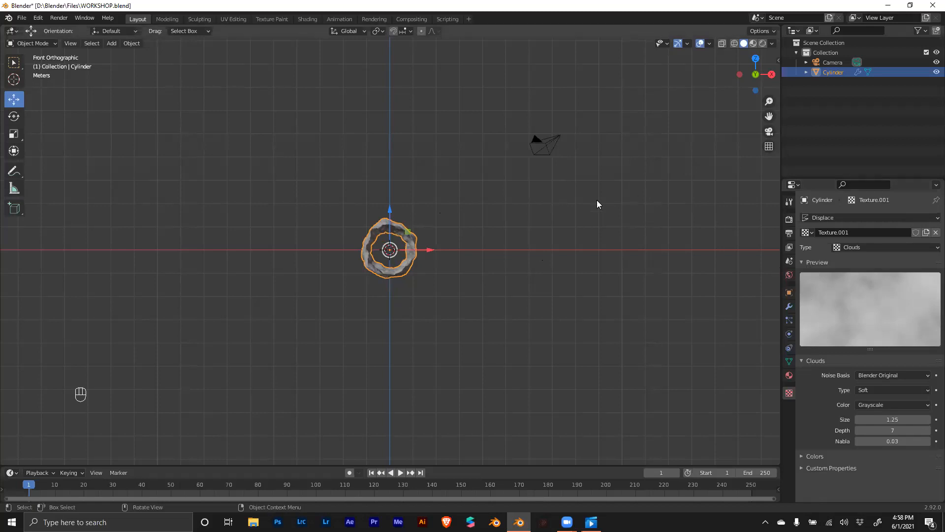
pyautogui.click(827, 62)
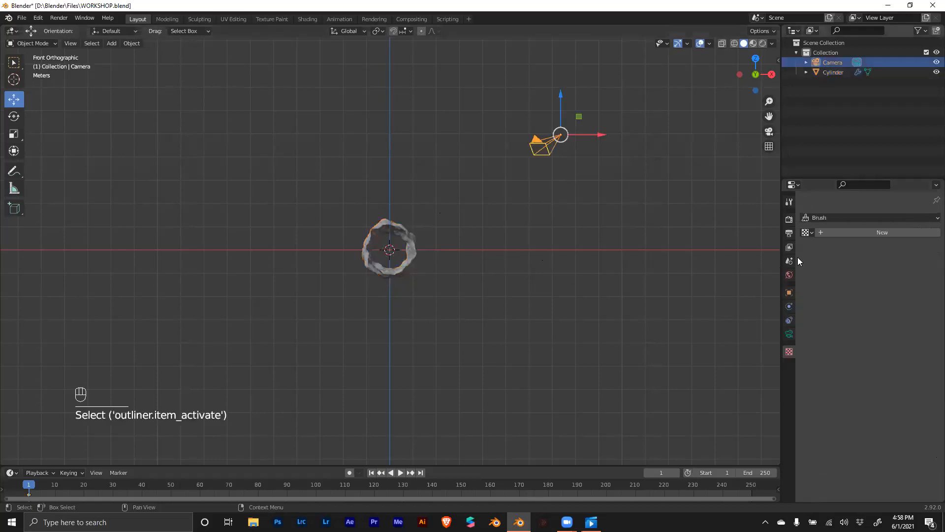
pyautogui.click(788, 295)
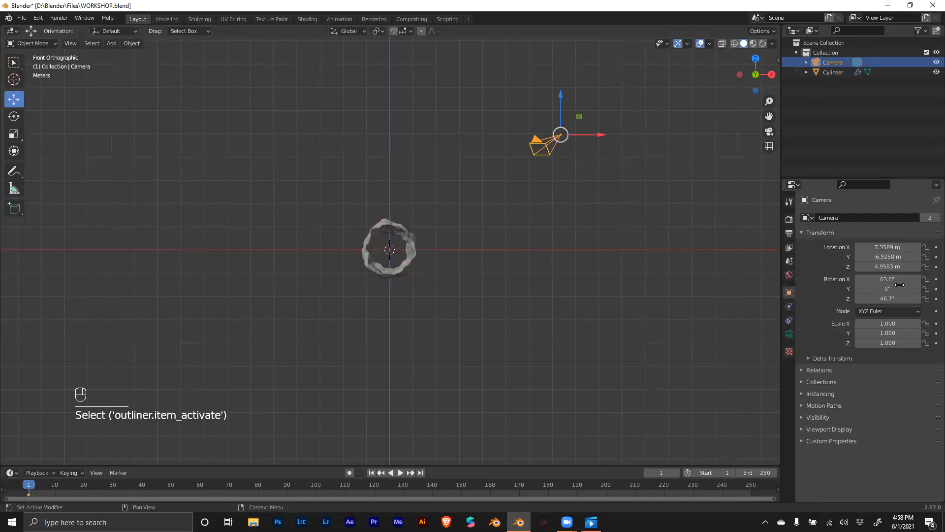
pyautogui.click(475, 265)
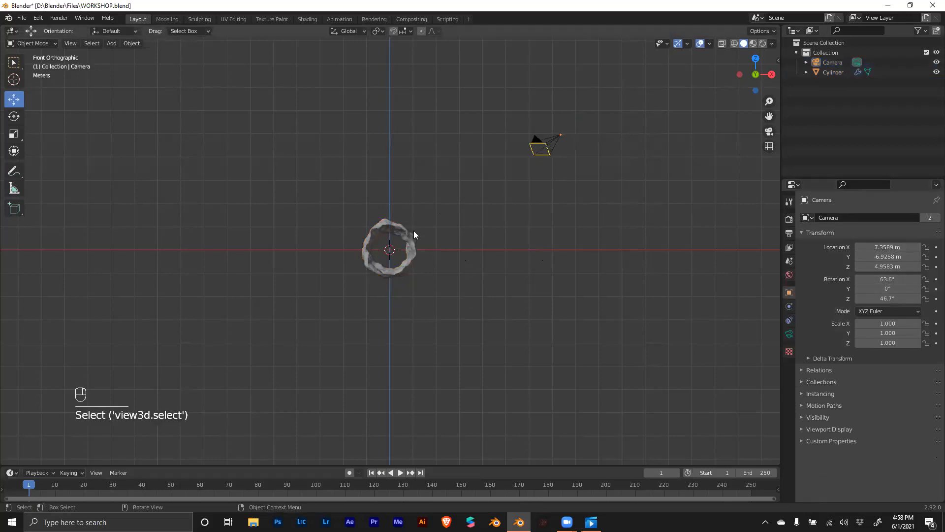
pyautogui.click(71, 43)
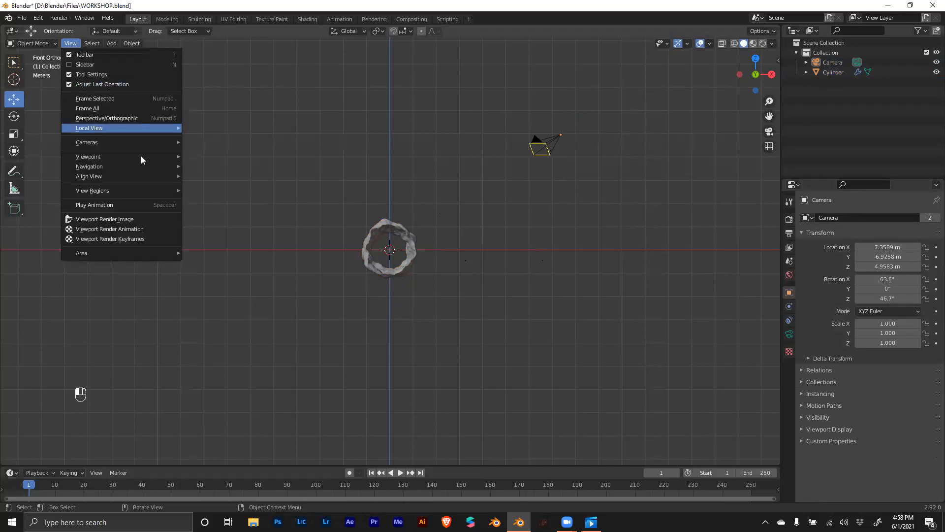
pyautogui.moveTo(139, 177)
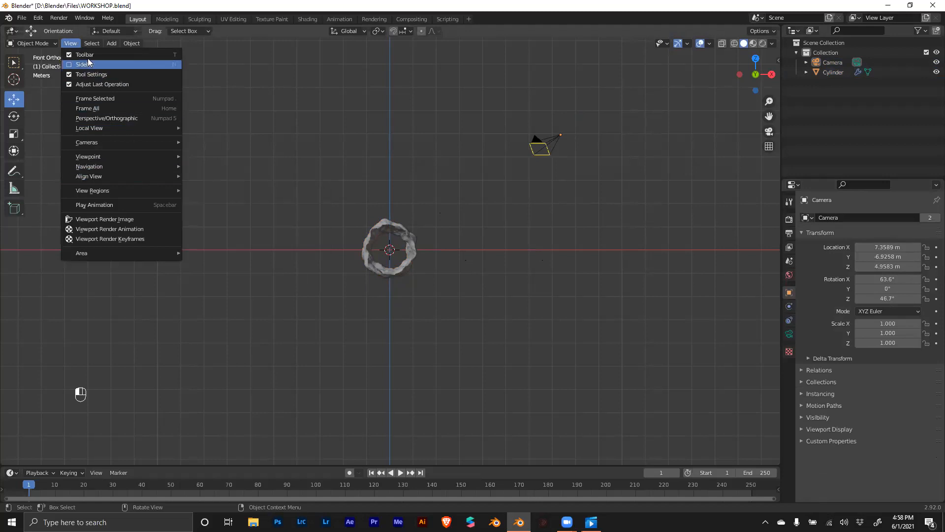
pyautogui.click(68, 42)
pyautogui.click(68, 43)
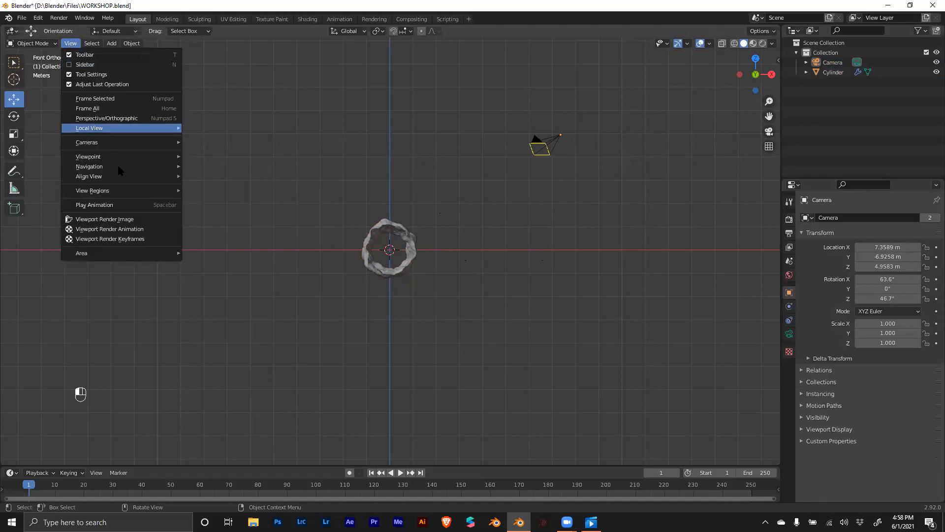
pyautogui.moveTo(130, 182)
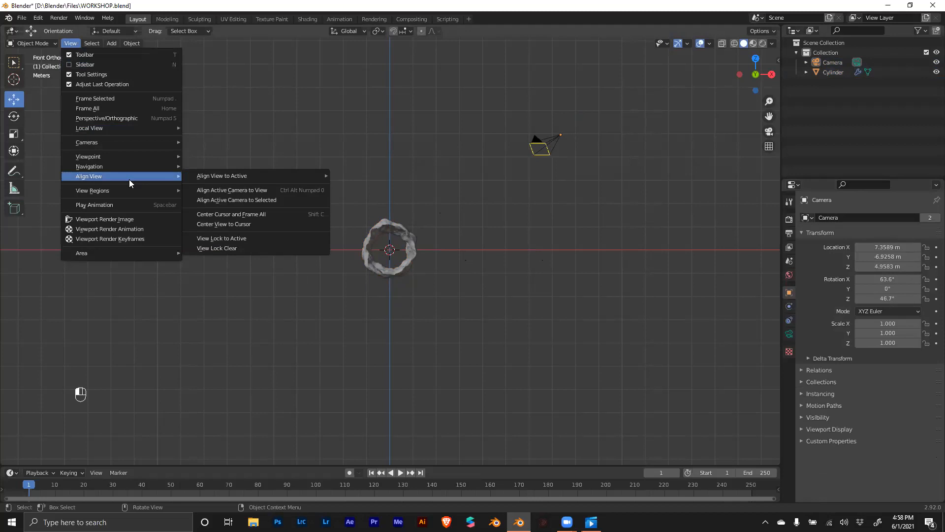
pyautogui.click(208, 190)
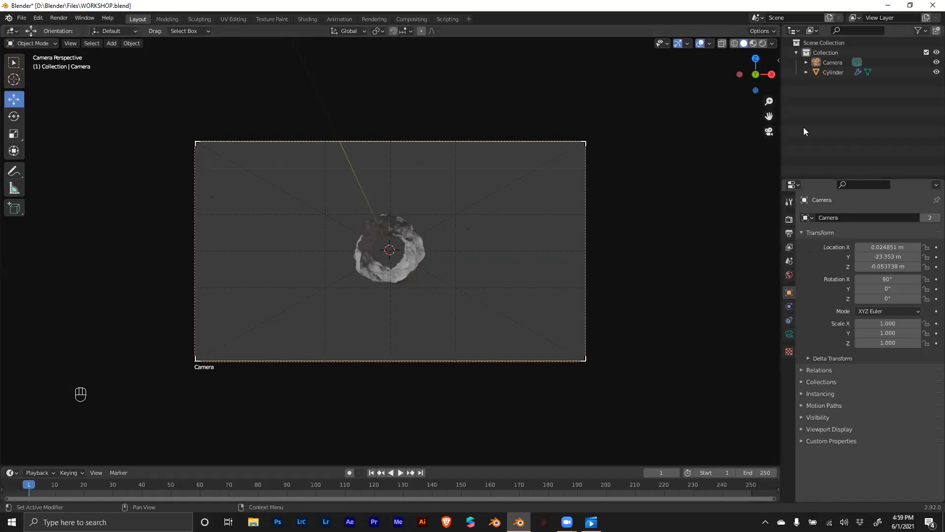
# Step: Turn off the camera's Thirds, Center and Diagonal composition guides, and show the scene's render settings
pyautogui.click(789, 334)
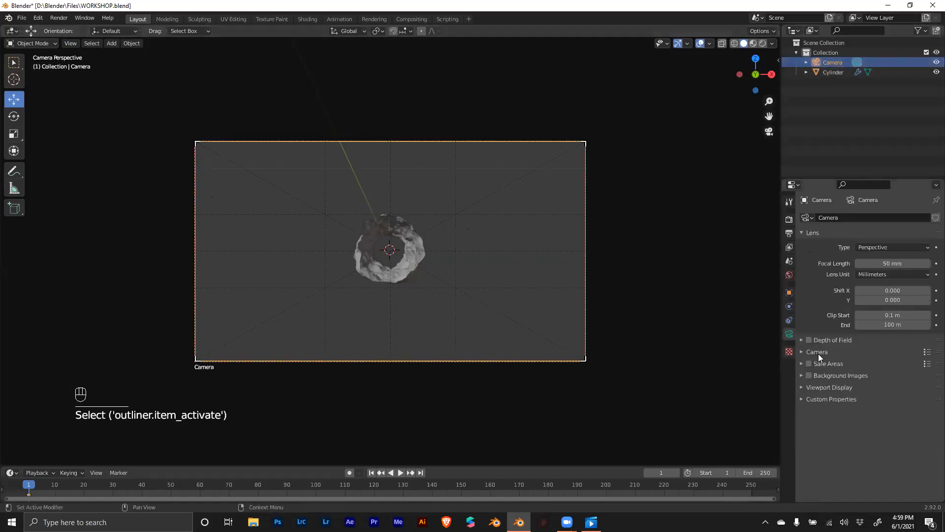
pyautogui.click(803, 387)
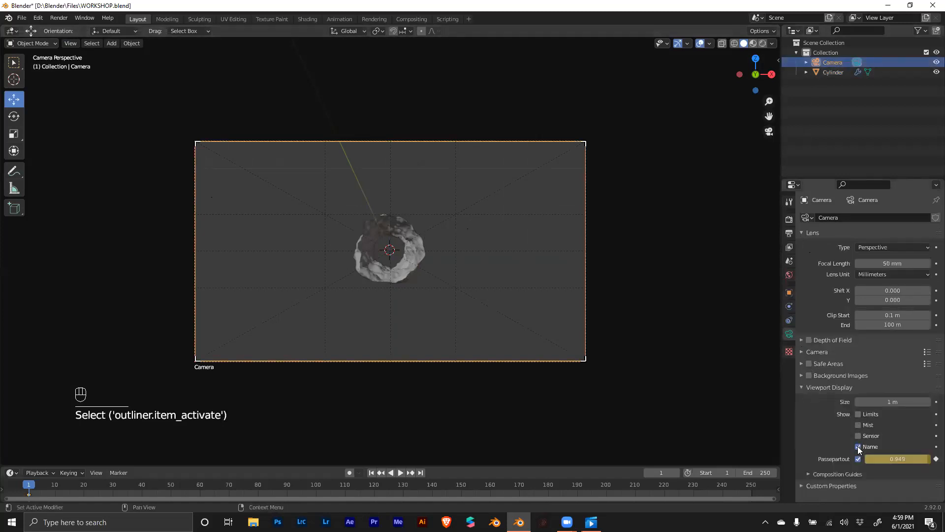
pyautogui.click(802, 387)
pyautogui.click(802, 387)
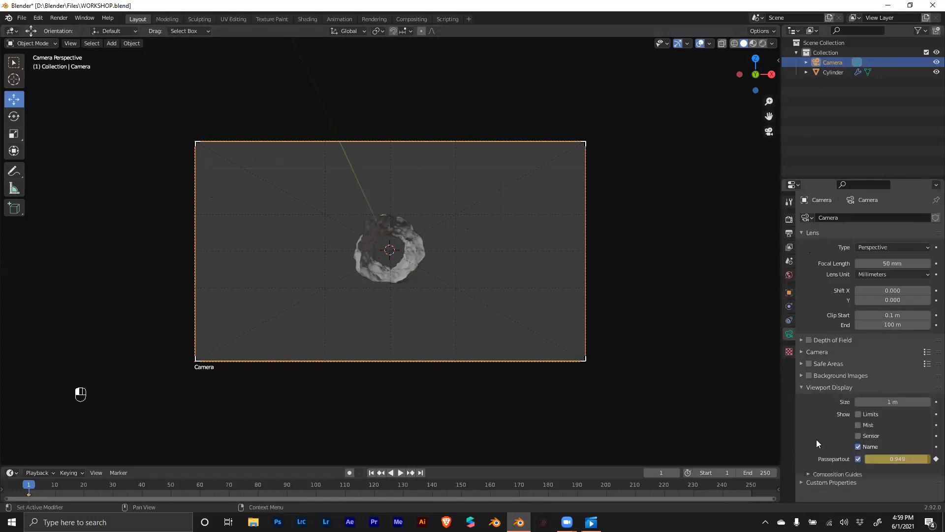
pyautogui.click(808, 473)
pyautogui.scroll(-2, 811, 468)
pyautogui.click(858, 449)
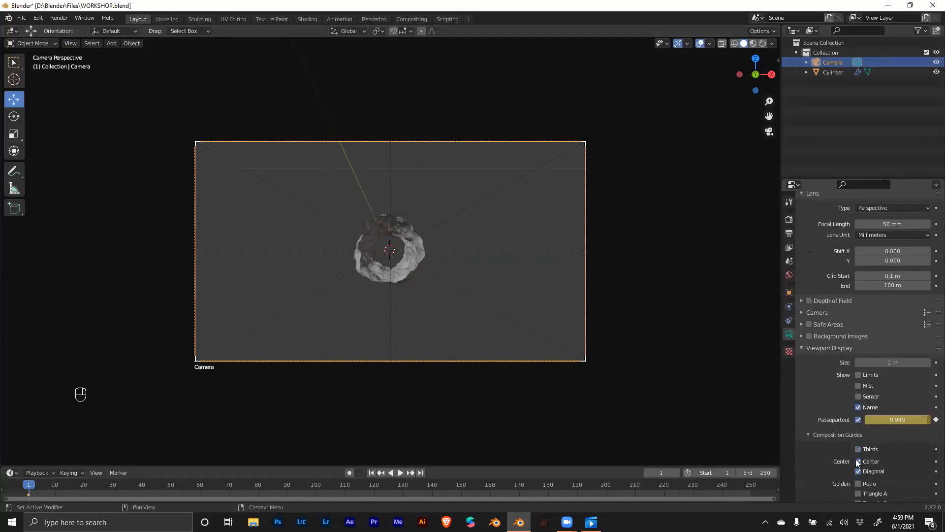
pyautogui.click(800, 349)
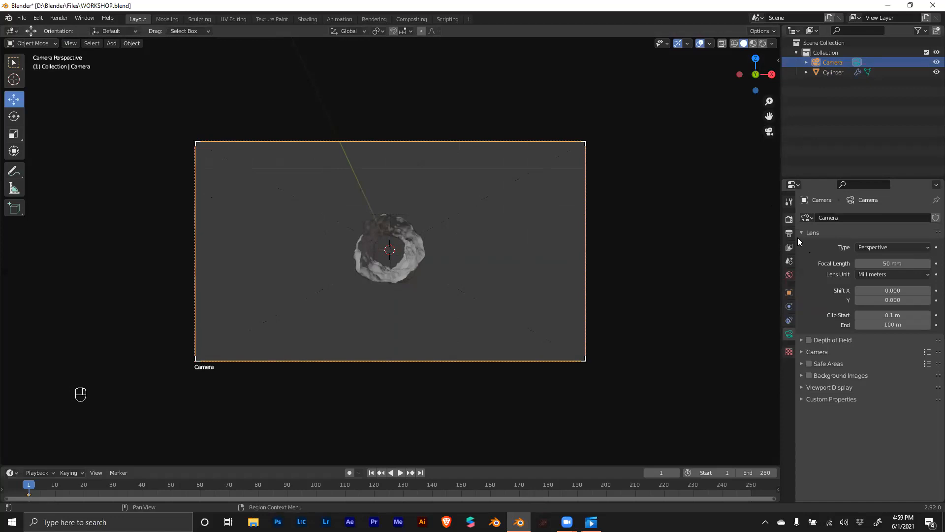
pyautogui.click(789, 219)
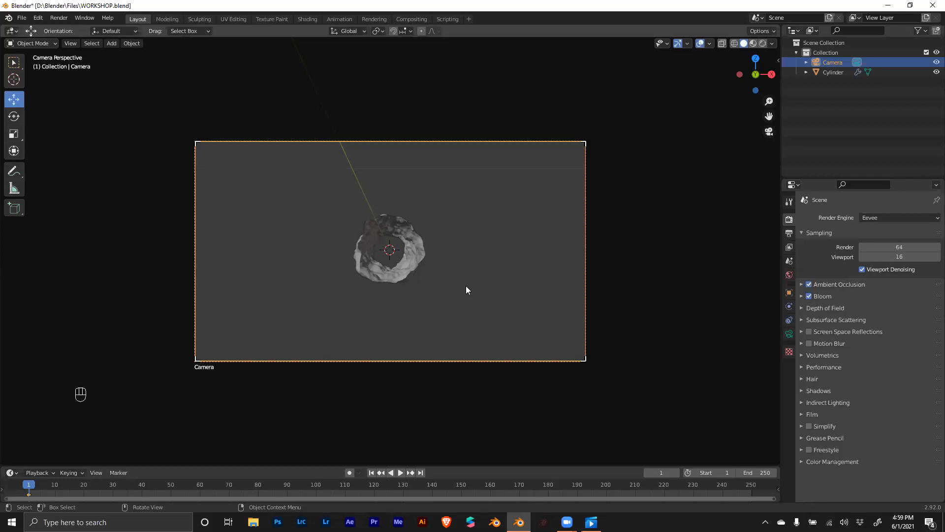
# Step: Return to the front view and align the active camera to it again
pyautogui.moveTo(455, 227); pyautogui.dragTo(397, 256, button='middle')
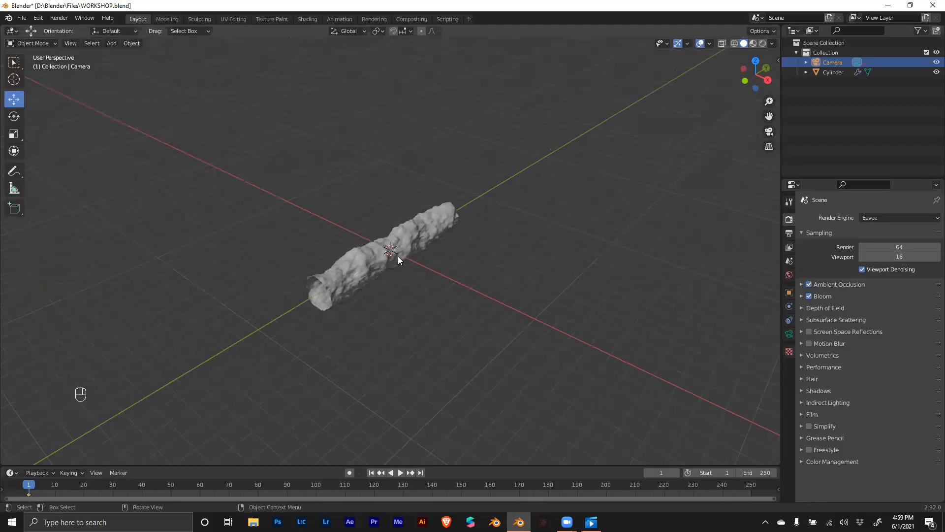
pyautogui.scroll(1, 398, 256)
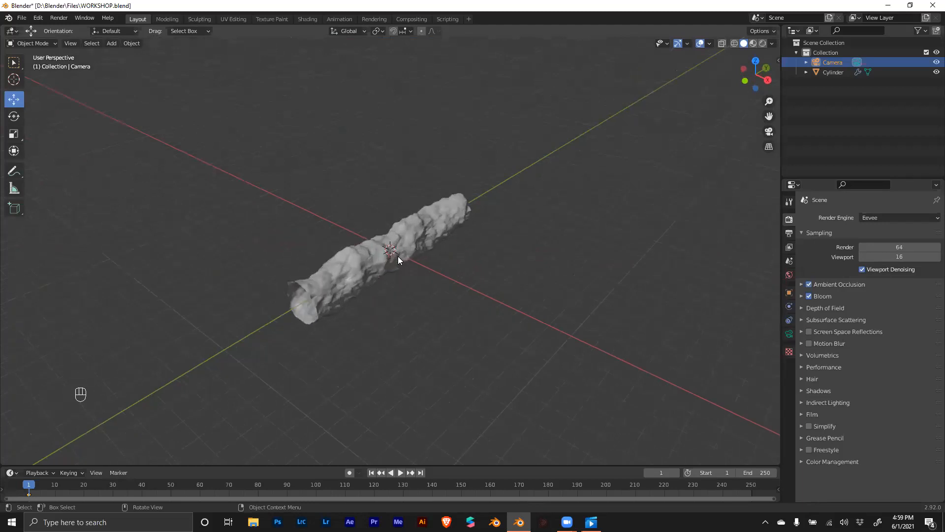
pyautogui.click(745, 80)
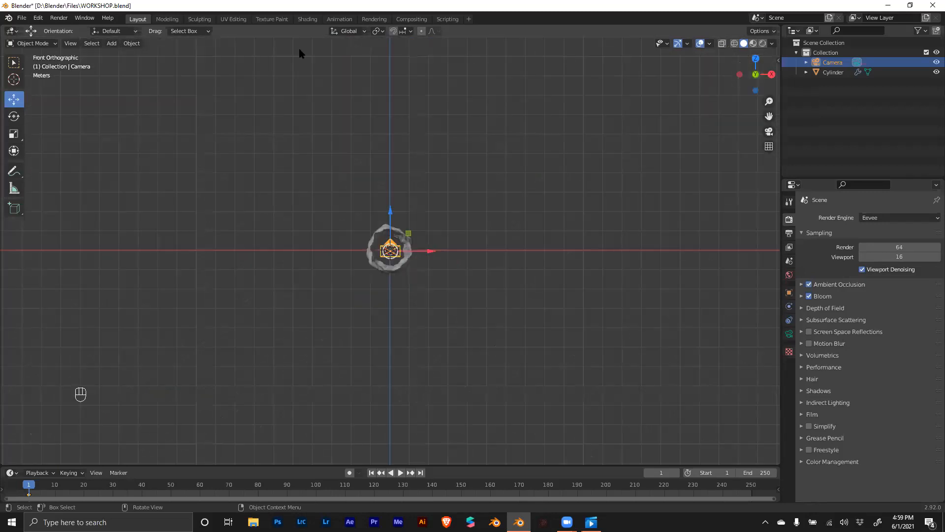
pyautogui.click(69, 44)
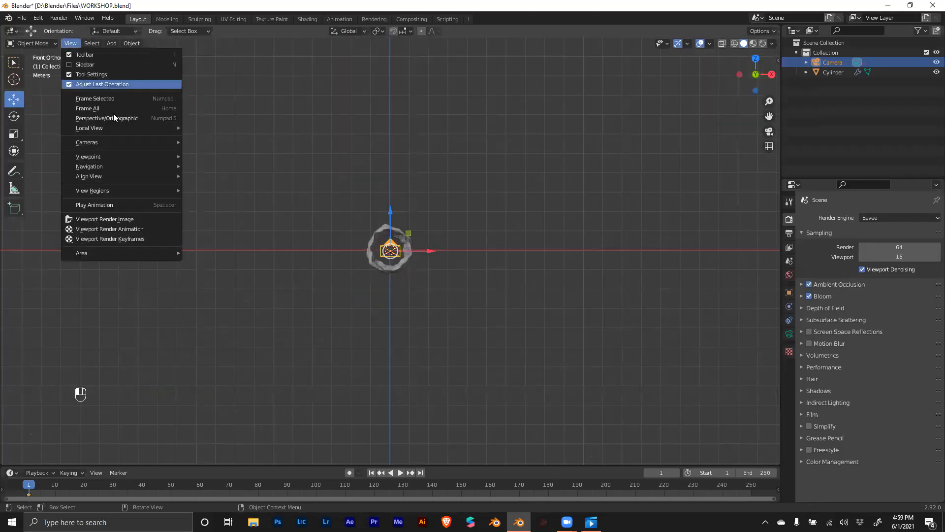
pyautogui.moveTo(173, 178)
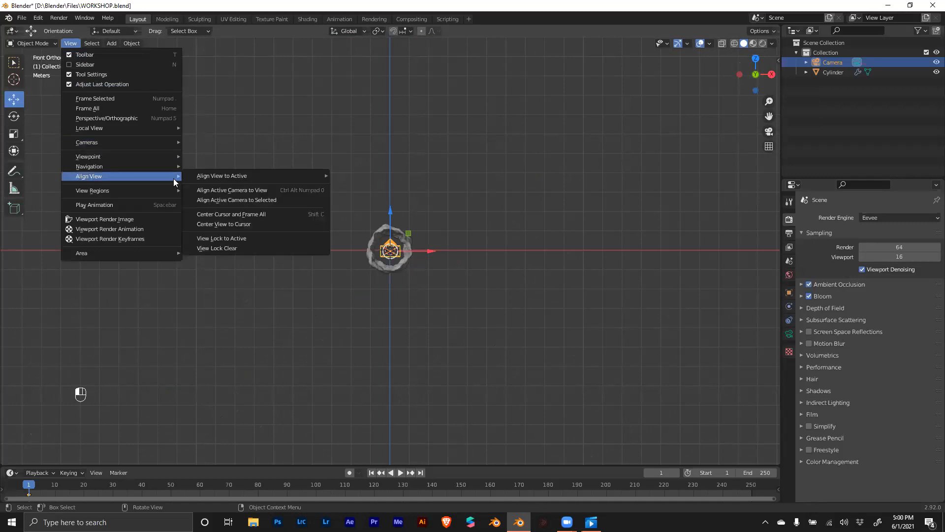
pyautogui.click(229, 191)
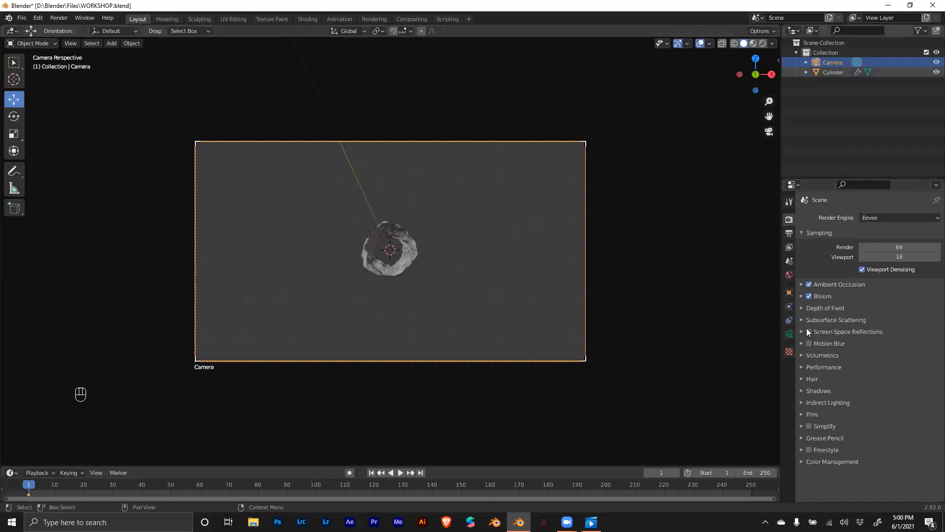
pyautogui.click(789, 333)
pyautogui.click(801, 387)
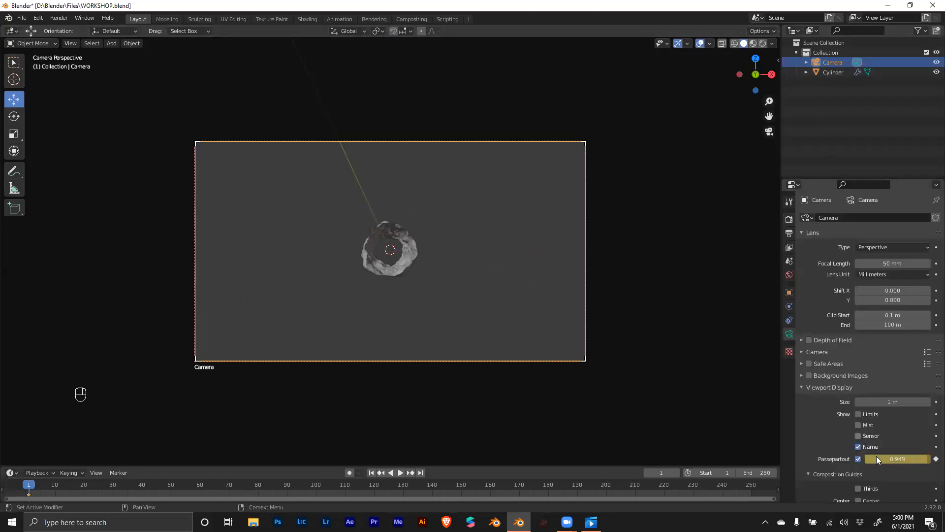
pyautogui.click(801, 387)
# Step: Set the camera's X, Y and Z location to 0 m
pyautogui.click(789, 292)
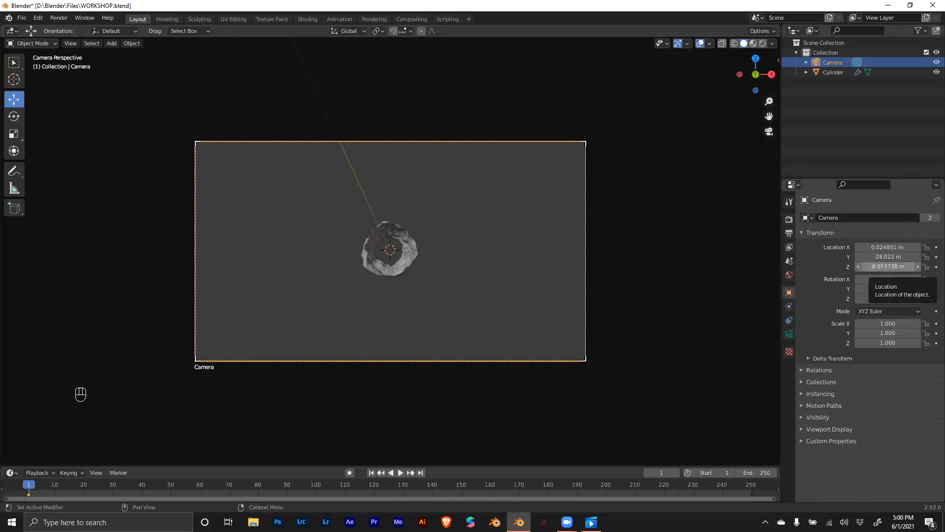
pyautogui.doubleClick(886, 267)
pyautogui.write('0')
pyautogui.press('Return')
pyautogui.doubleClick(886, 257)
pyautogui.write('0')
pyautogui.press('Return')
pyautogui.doubleClick(887, 247)
pyautogui.write('0')
pyautogui.press('Return')
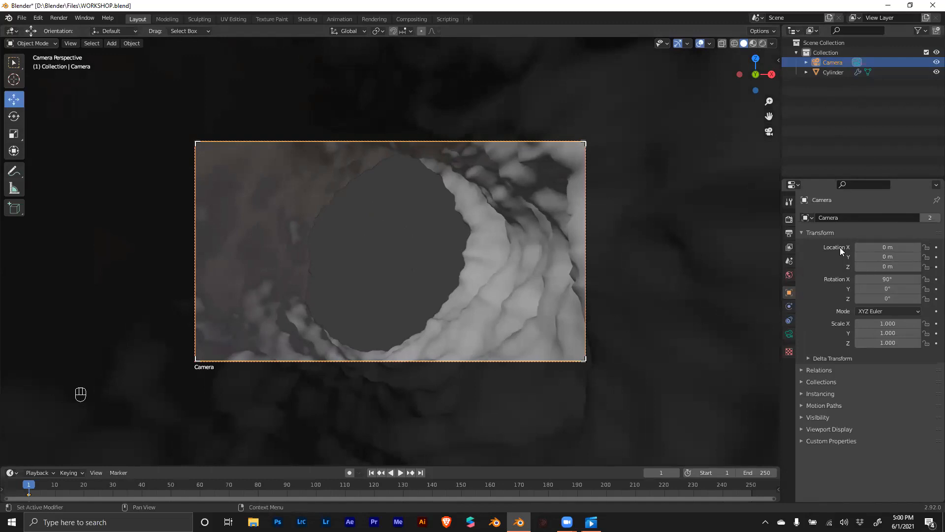
# Step: Move the camera back along the tunnel by setting its Y location to -6 m
pyautogui.moveTo(888, 257); pyautogui.dragTo(724, 256)
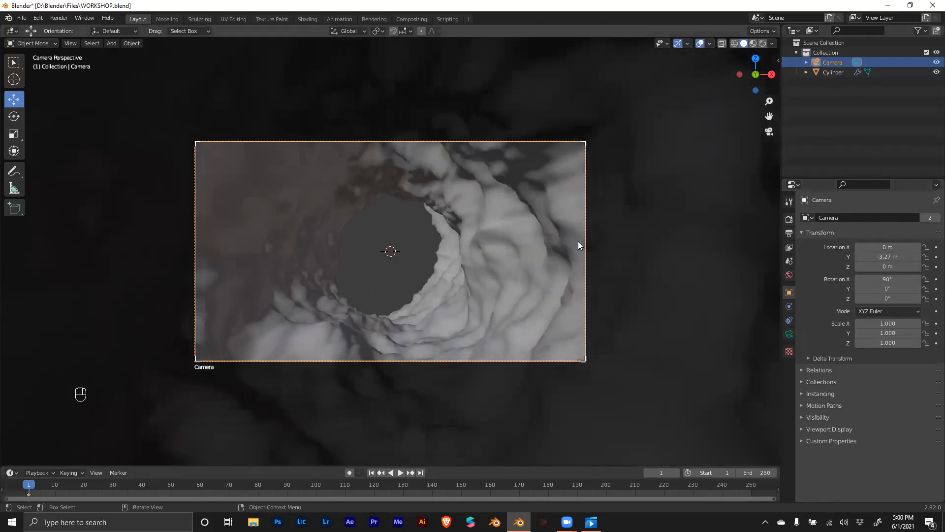
pyautogui.click(890, 257)
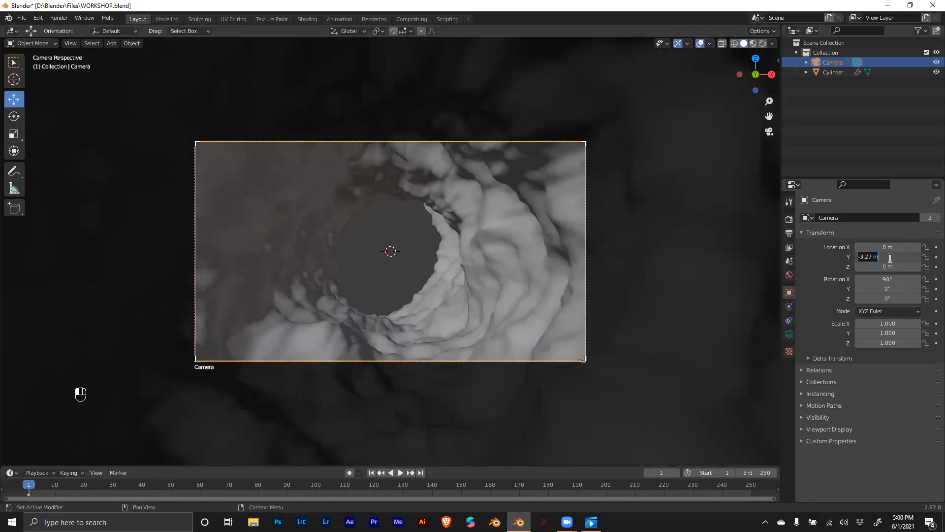
pyautogui.write('-6')
pyautogui.press('Return')
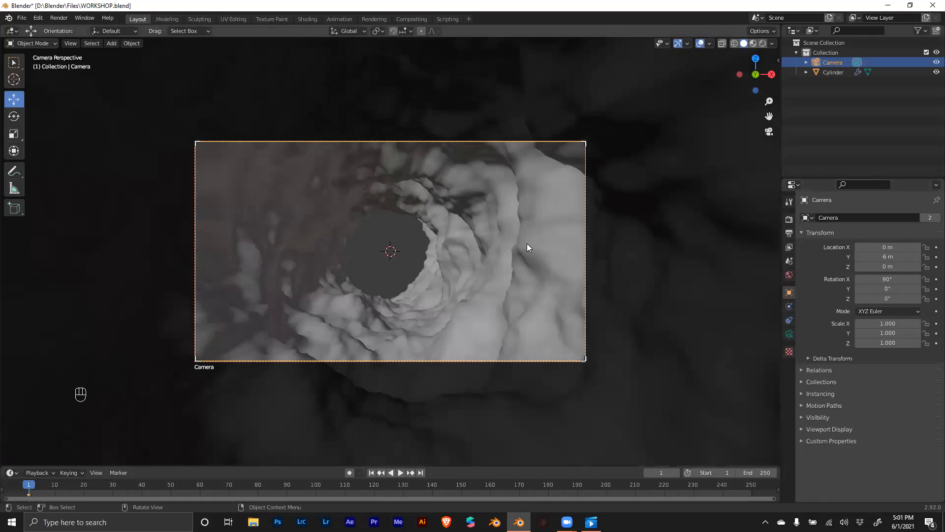
# Step: Examine the camera's position inside the tube's opening from outside, and look through the camera again
pyautogui.moveTo(496, 239); pyautogui.dragTo(479, 250, button='middle')
pyautogui.scroll(-4, 479, 250)
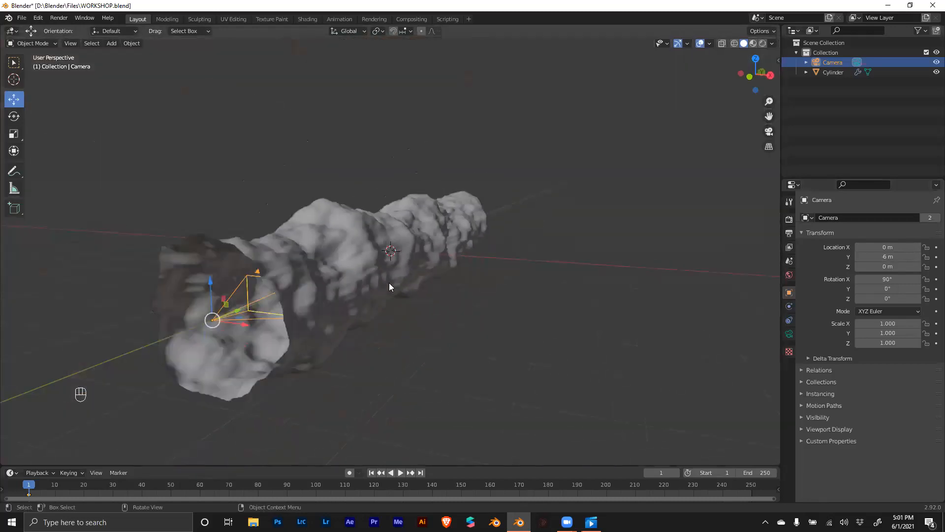
pyautogui.moveTo(355, 310); pyautogui.dragTo(376, 311, button='middle')
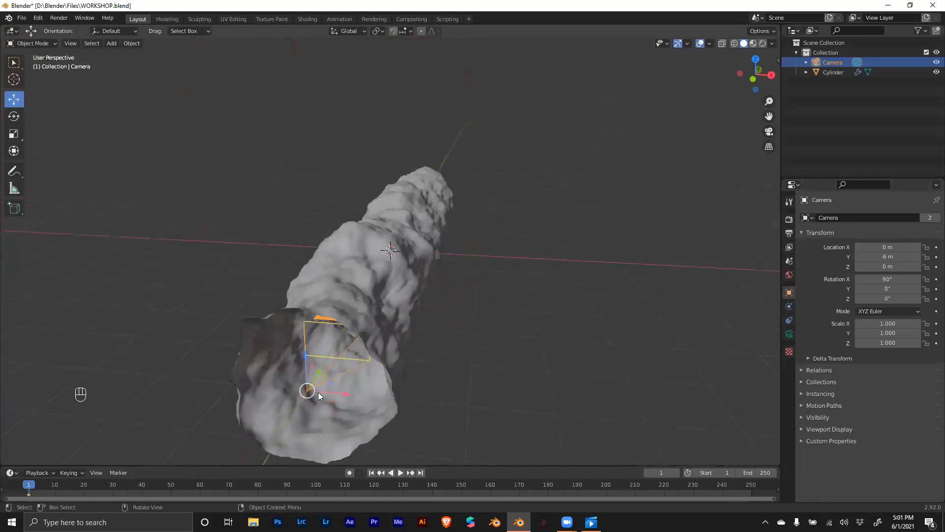
pyautogui.moveTo(317, 406); pyautogui.dragTo(214, 356, button='middle')
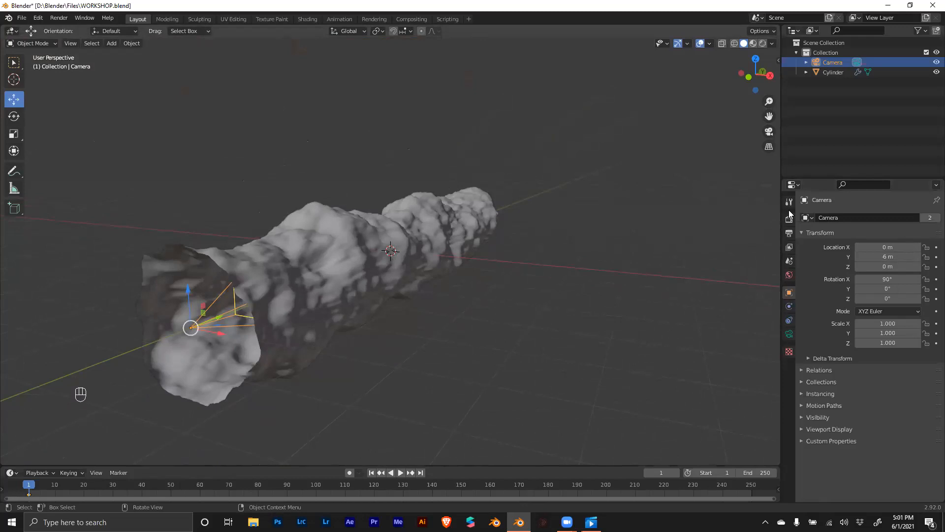
pyautogui.click(769, 131)
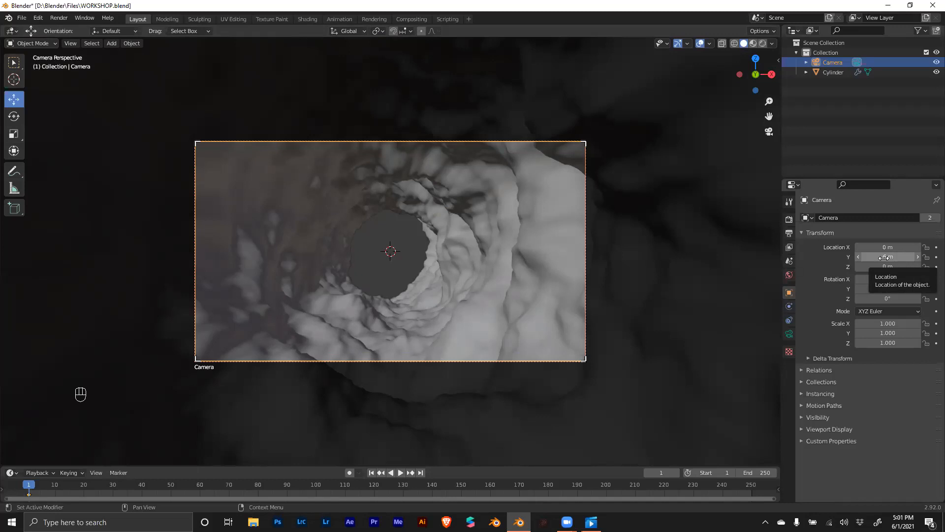
# Step: Move the tunnel cylinder into a new collection named Cylinder, and collapse that collection in the outliner
pyautogui.moveTo(689, 238); pyautogui.dragTo(496, 271, button='middle')
pyautogui.scroll(-3, 557, 235)
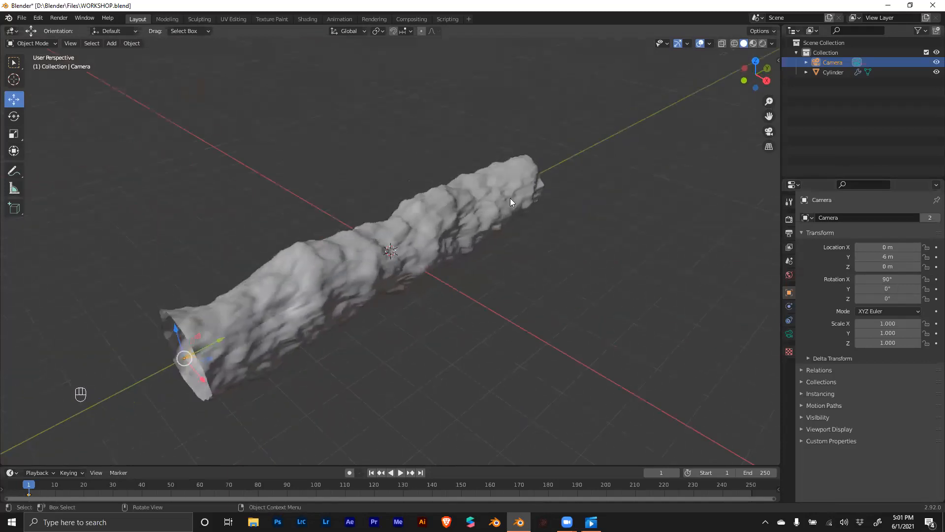
pyautogui.click(469, 197)
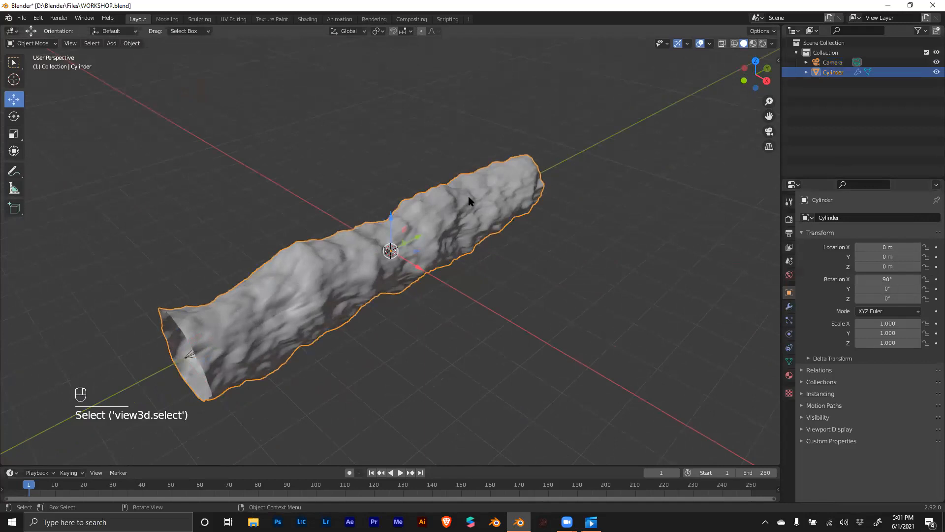
pyautogui.press('m')
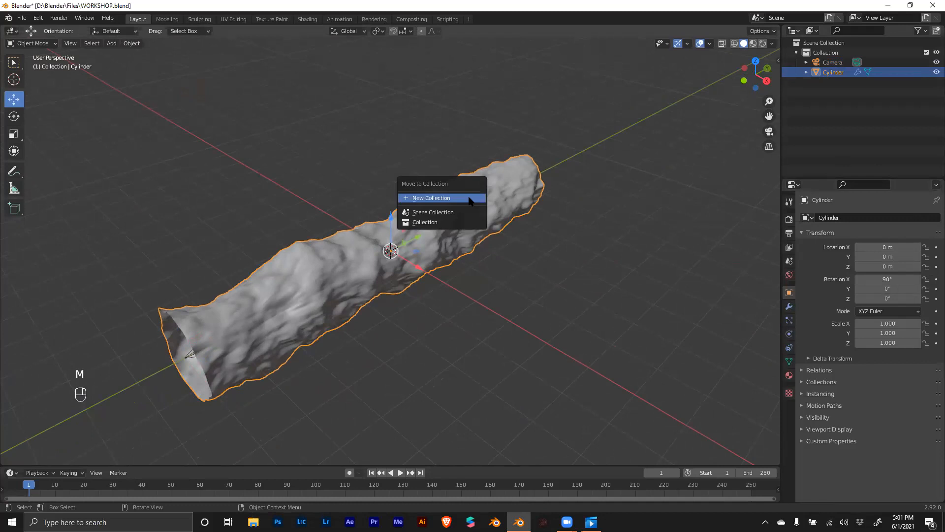
pyautogui.click(439, 197)
pyautogui.click(455, 215)
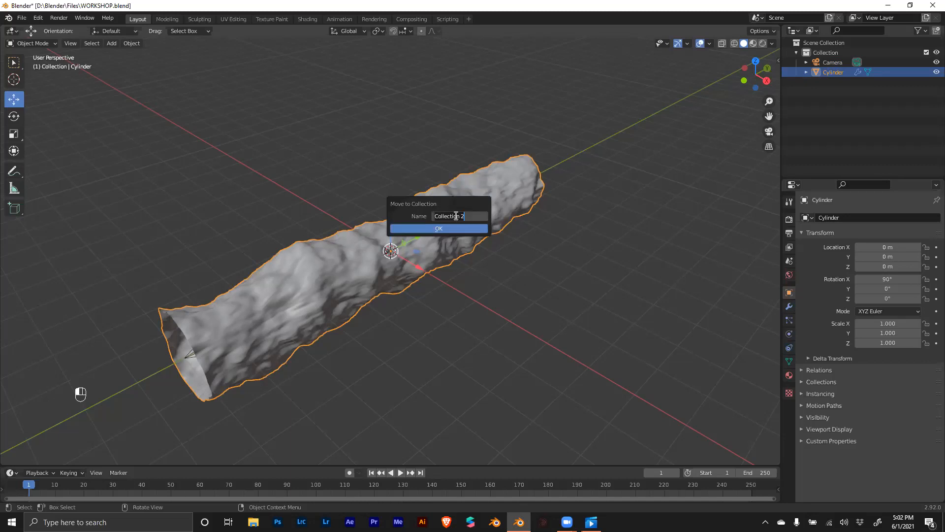
pyautogui.write('Cylinder')
pyautogui.press('Return')
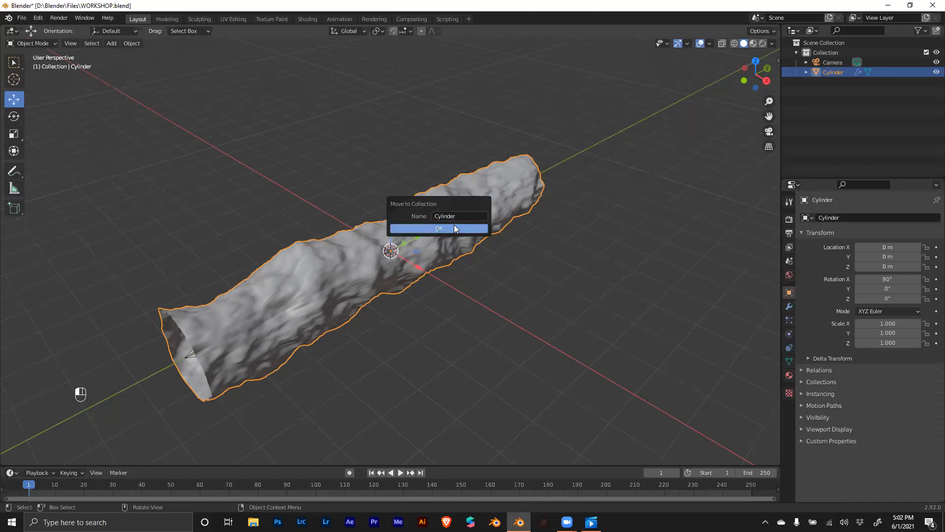
pyautogui.click(455, 227)
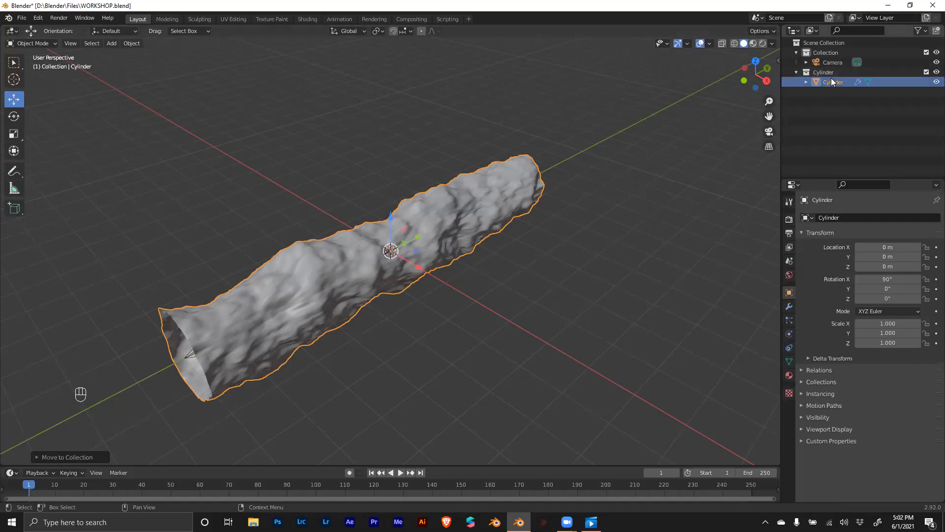
pyautogui.click(796, 72)
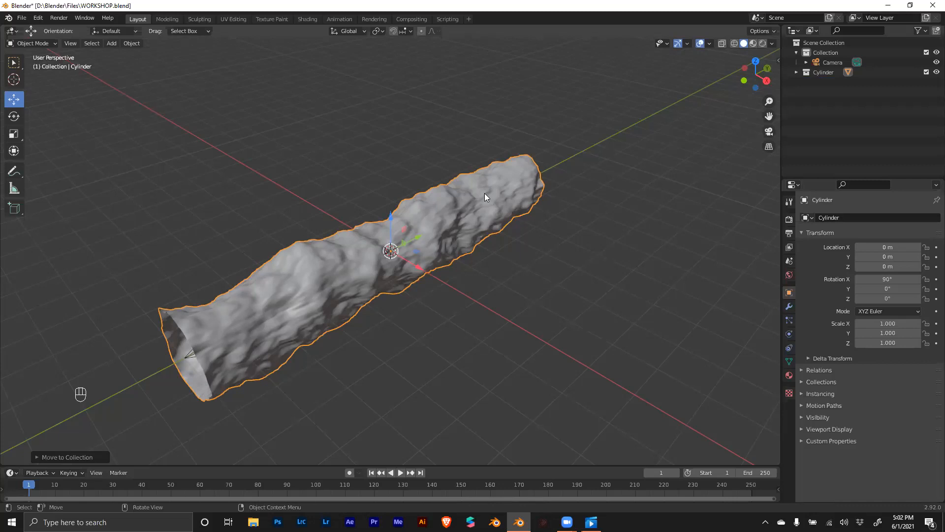
# Step: Undo the recent selection changes and the cylinder's move into its own collection
pyautogui.click(509, 240)
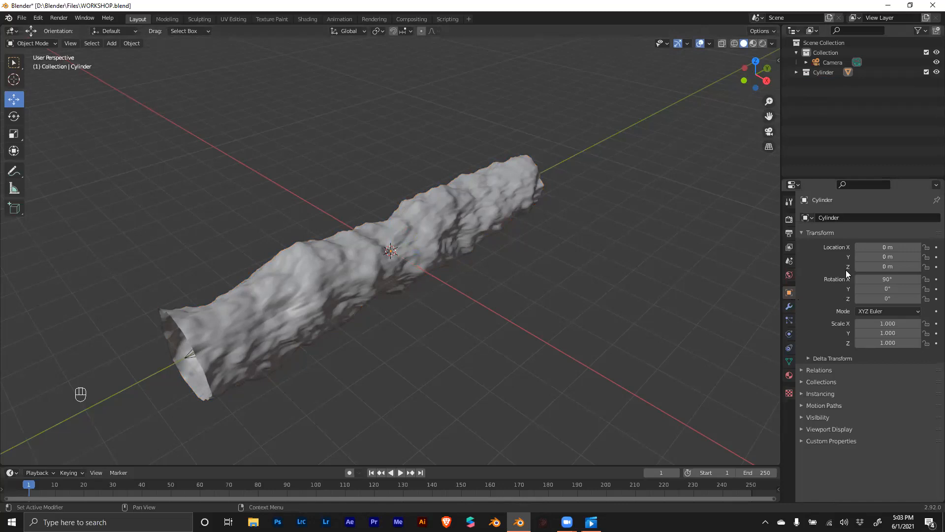
pyautogui.click(831, 62)
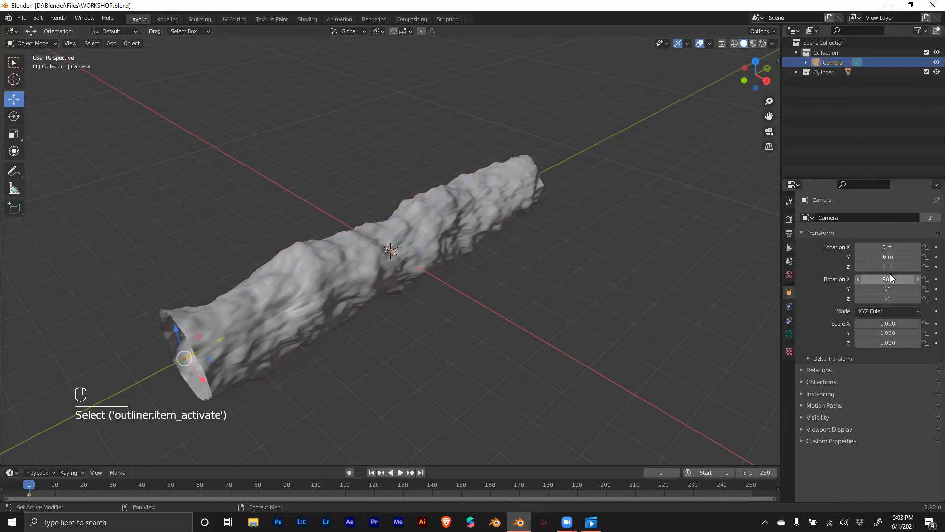
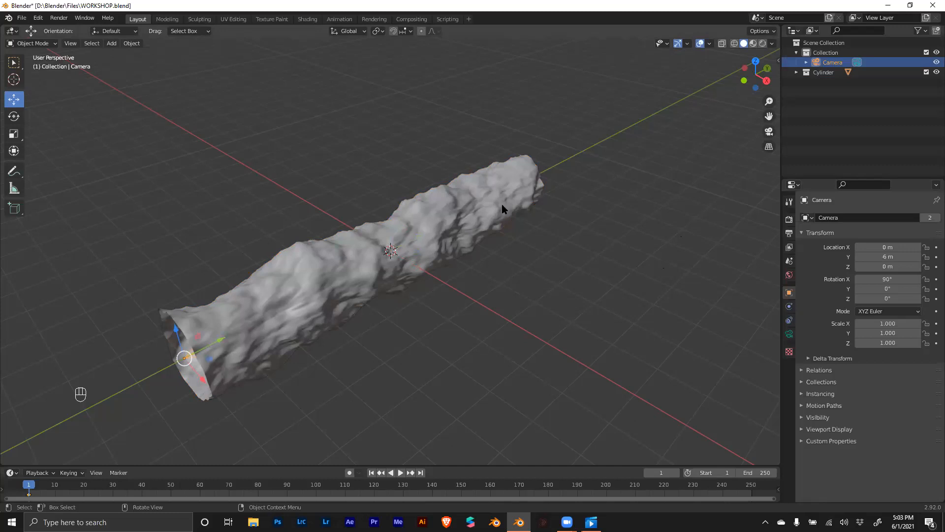
pyautogui.hotkey('ctrl', 'z')
pyautogui.hotkey('ctrl', 'z')
pyautogui.hotkey('ctrl', 'z')
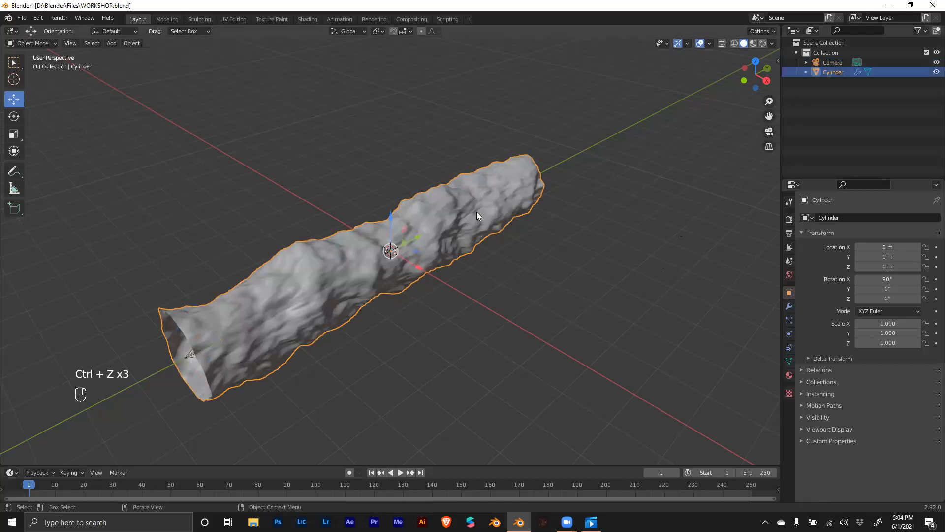
# Step: Move the cylinder into a new collection named Cylinder again, and undo that move
pyautogui.press('m')
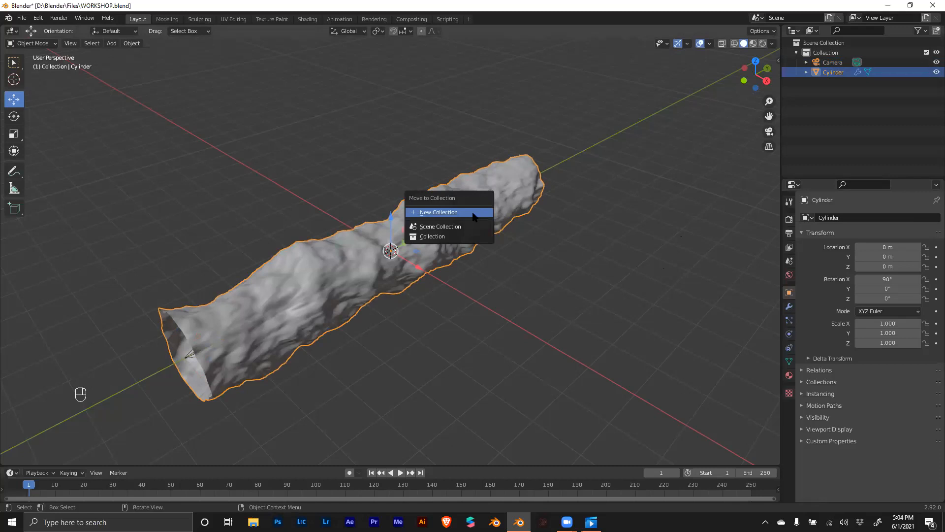
pyautogui.click(435, 212)
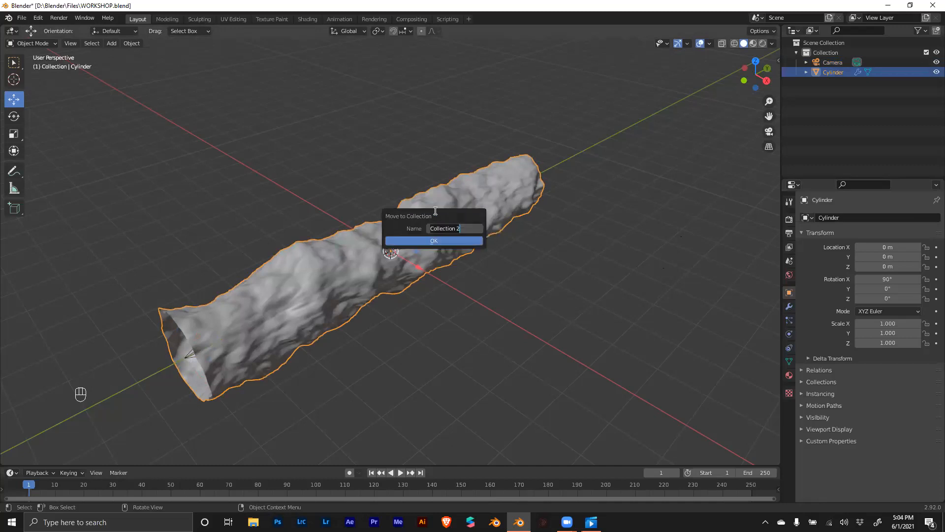
pyautogui.write('Cylinder')
pyautogui.click(441, 239)
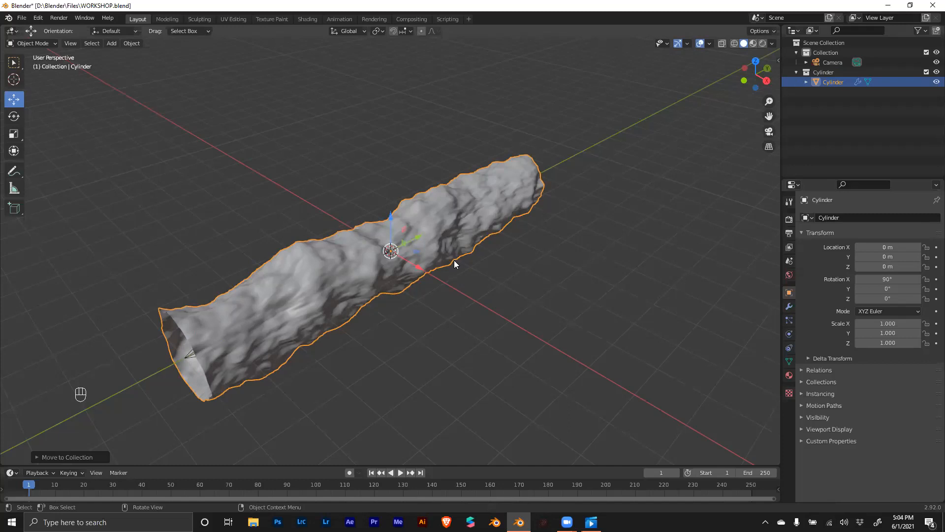
pyautogui.hotkey('ctrl', 'z')
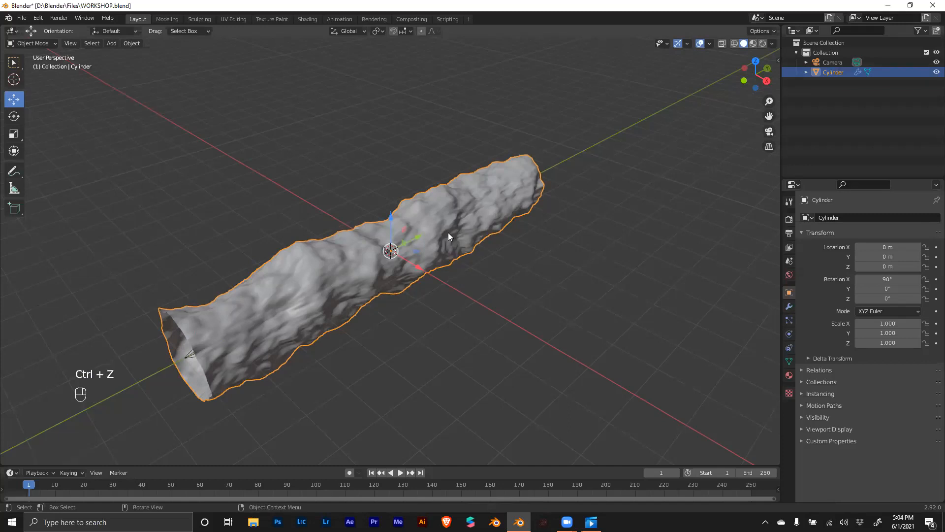
# Step: Put the cylinder into a new collection named Cylinder once more, and collapse the collection in the outliner
pyautogui.press('m')
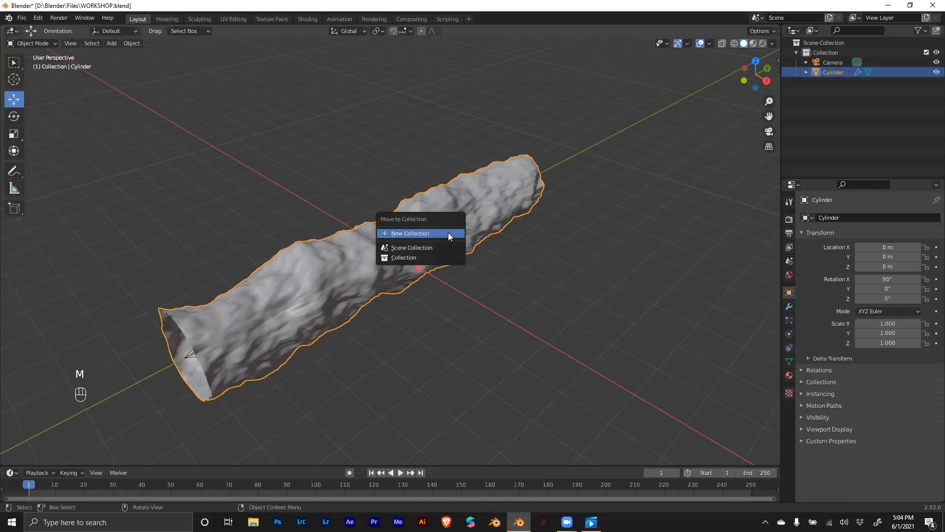
pyautogui.click(419, 234)
pyautogui.click(423, 252)
pyautogui.write('Cylinder')
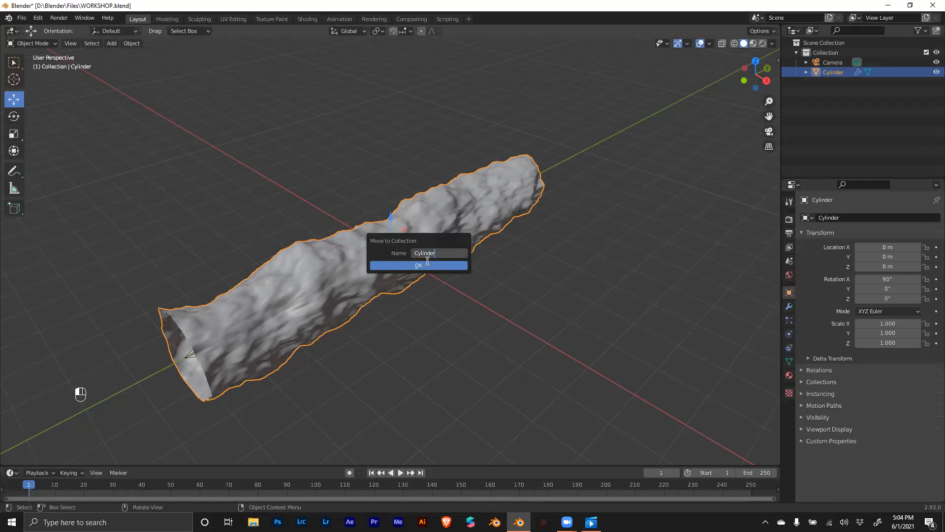
pyautogui.click(427, 266)
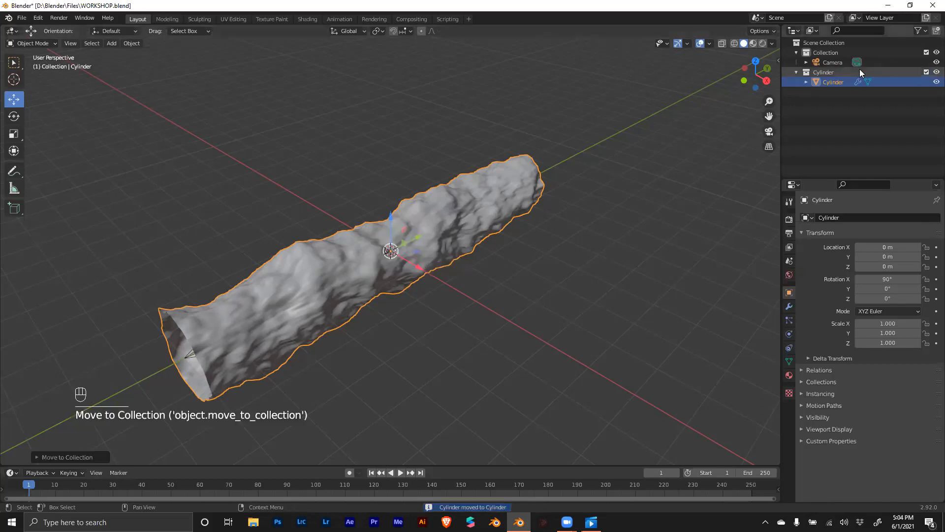
pyautogui.click(798, 72)
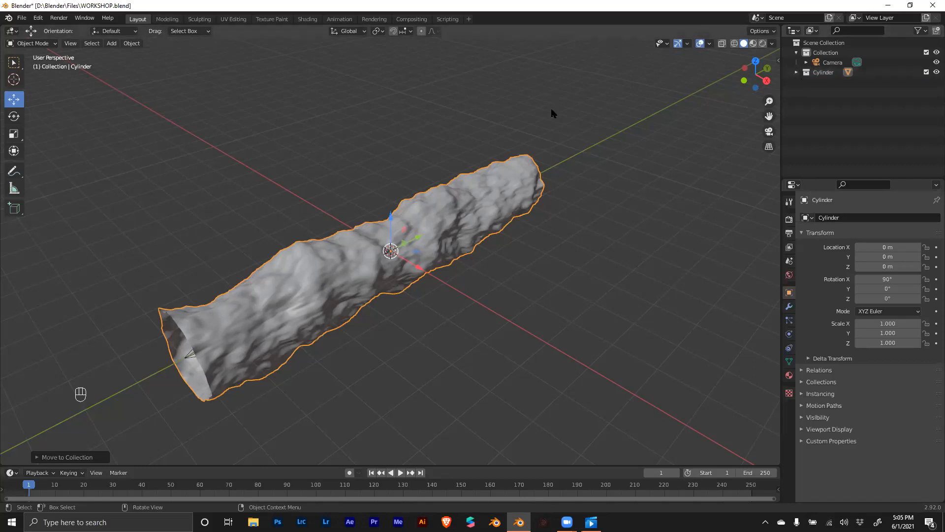
# Step: Add an instance of the Cylinder collection to the scene, and delete that instance
pyautogui.scroll(-1, 452, 177)
pyautogui.moveTo(477, 211)
pyautogui.mouseDown(button='middle')
pyautogui.moveTo(453, 194)
pyautogui.moveTo(504, 189)
pyautogui.moveTo(453, 212)
pyautogui.moveTo(473, 197)
pyautogui.mouseUp(button='middle')
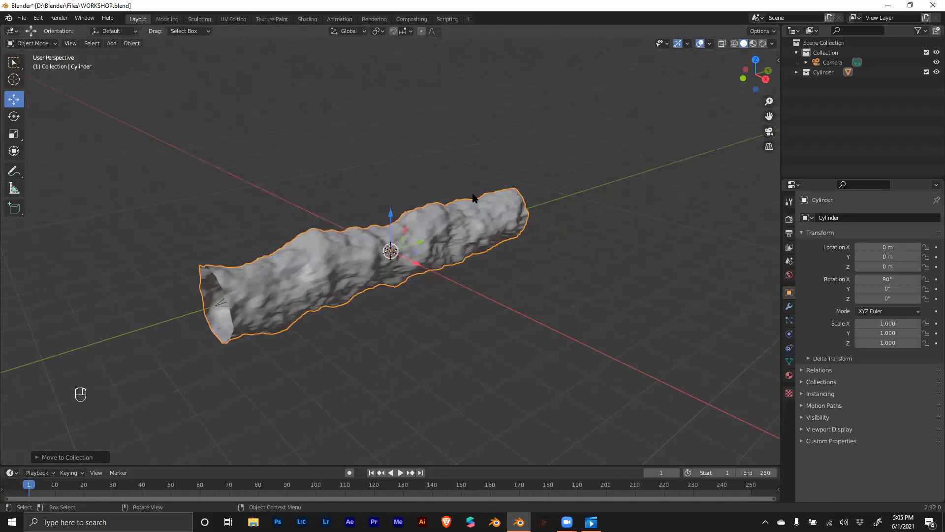
pyautogui.scroll(-4, 587, 219)
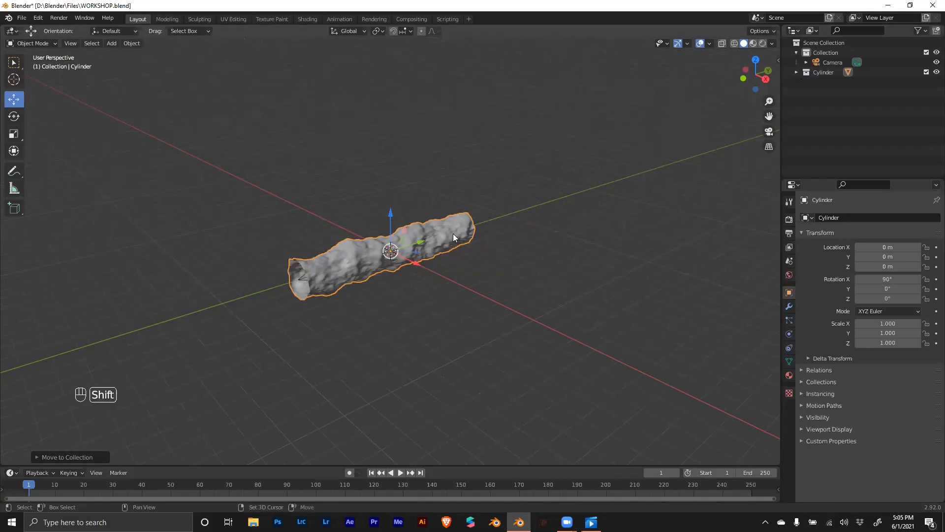
pyautogui.hotkey('shift', 'a')
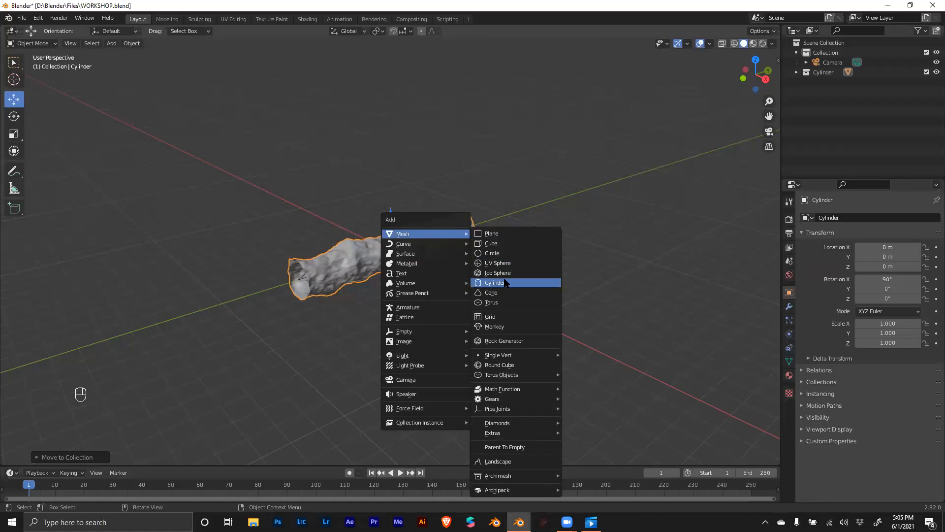
pyautogui.moveTo(434, 419)
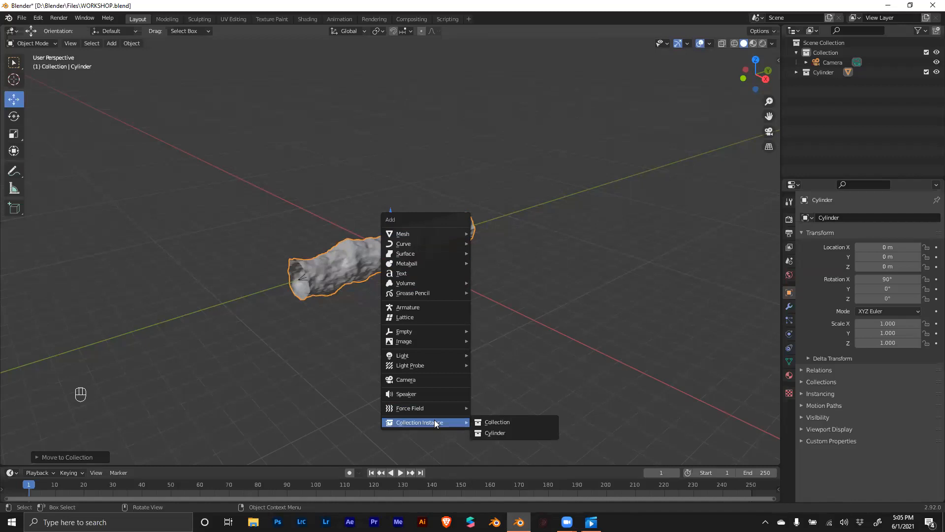
pyautogui.click(495, 433)
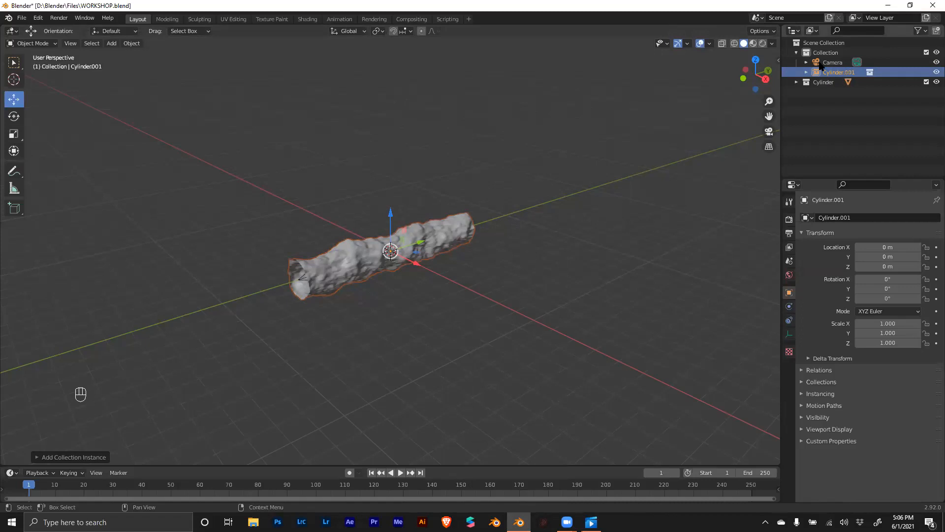
pyautogui.press('x')
pyautogui.click(387, 235)
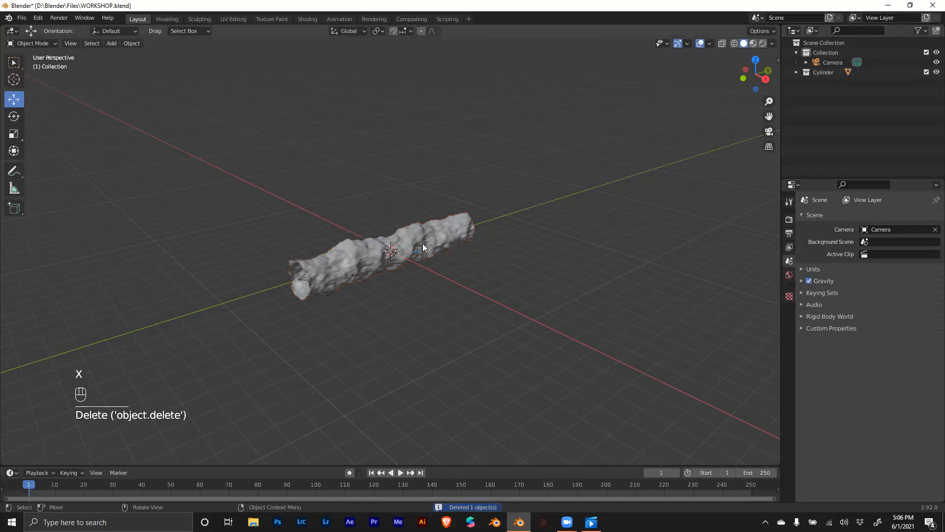
# Step: Add an instance of the Cylinder collection to the scene again
pyautogui.hotkey('shift', 'a')
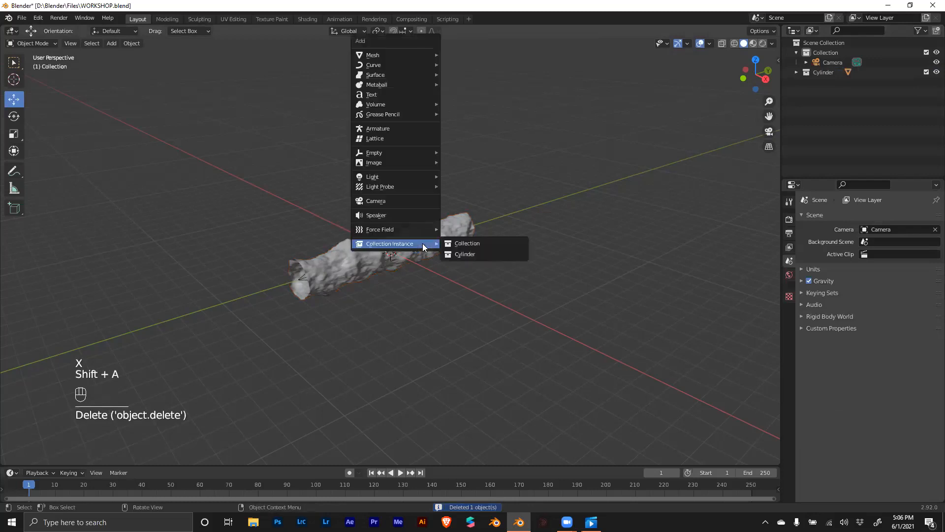
pyautogui.moveTo(405, 57)
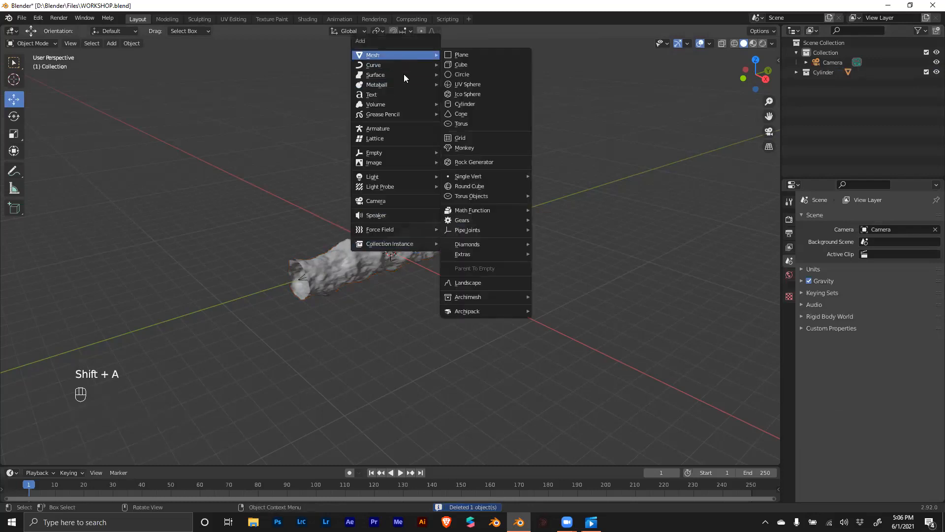
pyautogui.moveTo(416, 245)
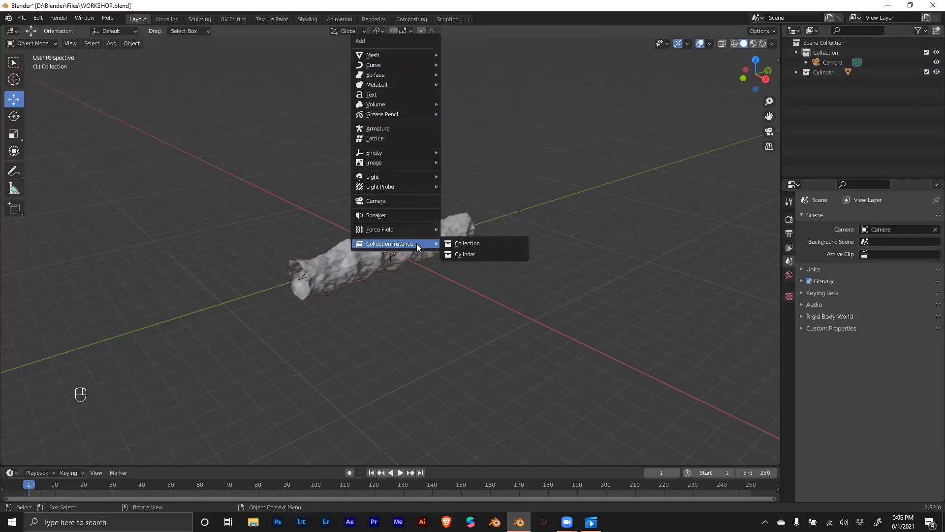
pyautogui.click(455, 255)
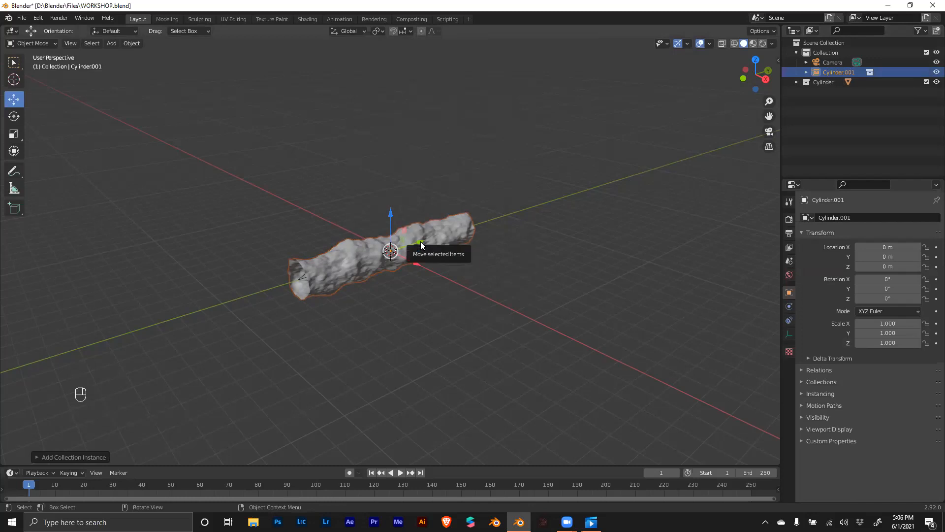
# Step: Undo the collection instance work and the cylinder's move, back to the single original collection
pyautogui.hotkey('ctrl', 'z')
pyautogui.hotkey('ctrl', 'z')
pyautogui.hotkey('ctrl', 'z')
pyautogui.hotkey('ctrl', 'z')
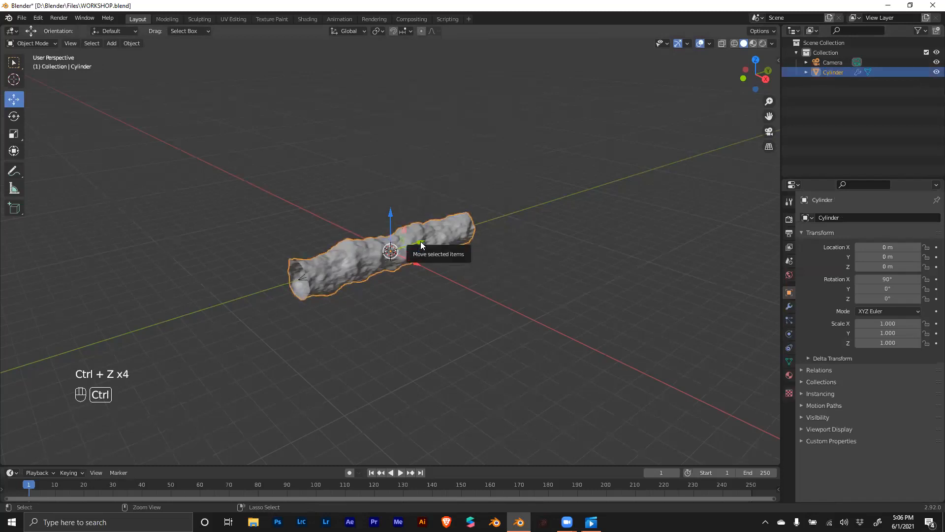
# Step: Move the cylinder out of the default collection into a new collection named Cylinder
pyautogui.scroll(3, 429, 240)
pyautogui.scroll(1, 430, 238)
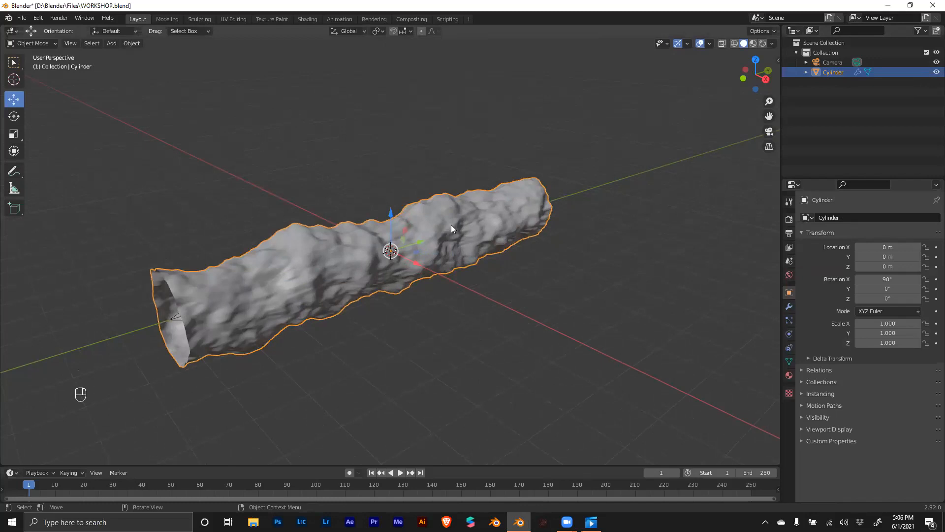
pyautogui.press('m')
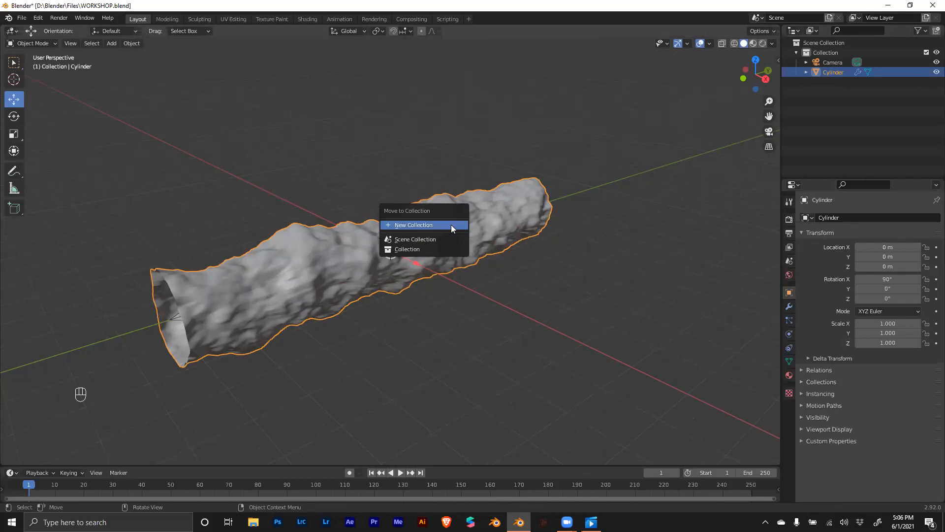
pyautogui.click(423, 226)
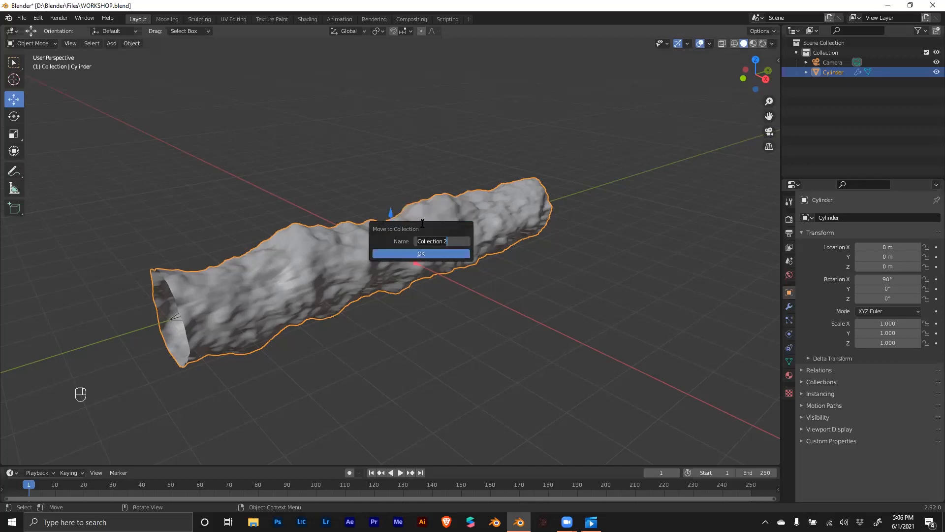
pyautogui.write('Cyclind')
pyautogui.press('BackSpace')
pyautogui.press('BackSpace')
pyautogui.press('BackSpace')
pyautogui.press('BackSpace')
pyautogui.press('BackSpace')
pyautogui.write('linder')
pyautogui.click(436, 251)
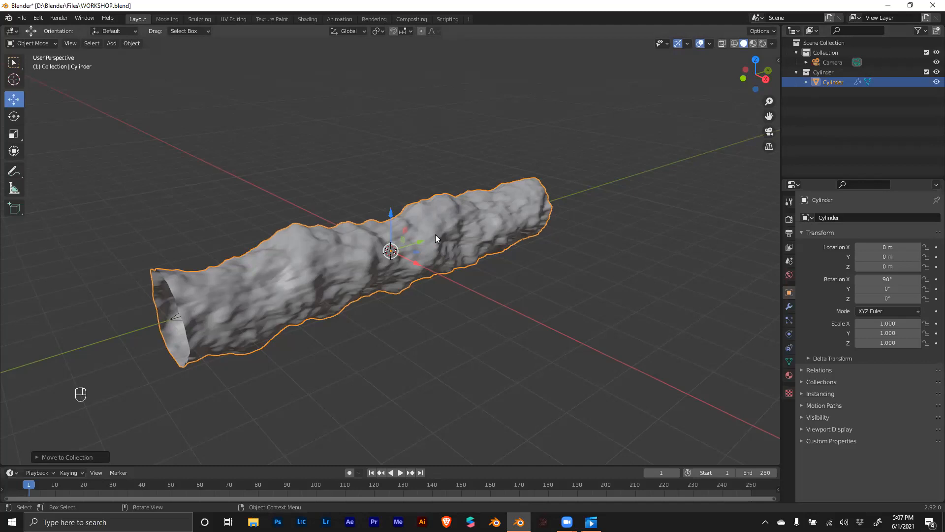
# Step: Add an instance of the Cylinder collection and move it 12 m along Y, end to end with the original cylinder
pyautogui.hotkey('shift', 'a')
pyautogui.moveTo(420, 47)
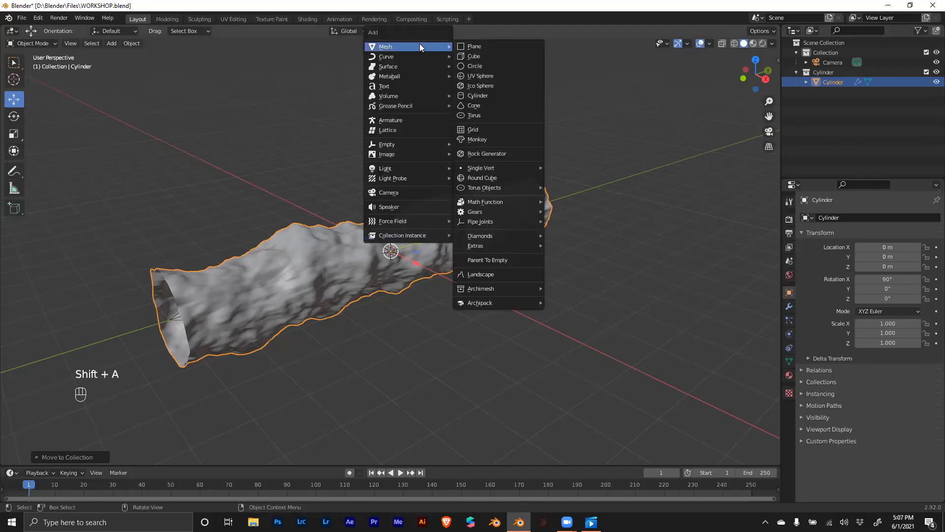
pyautogui.moveTo(433, 223)
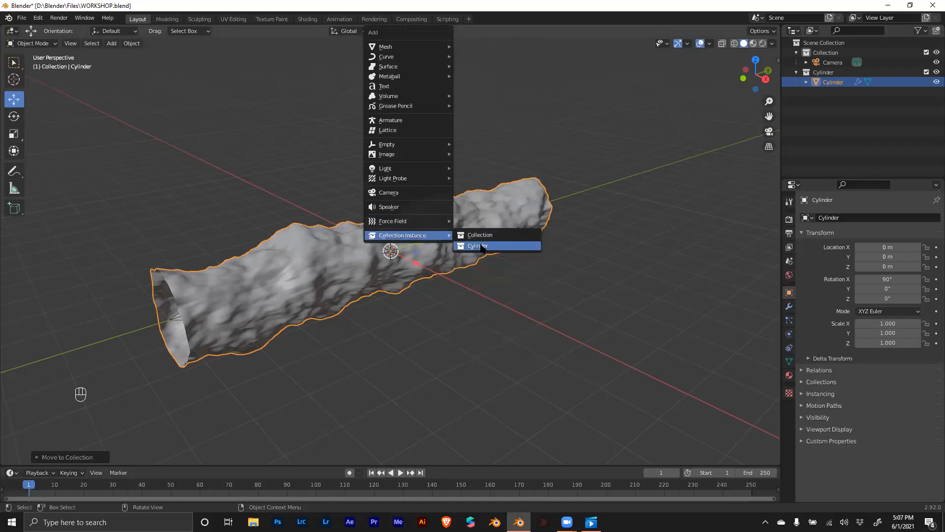
pyautogui.click(482, 246)
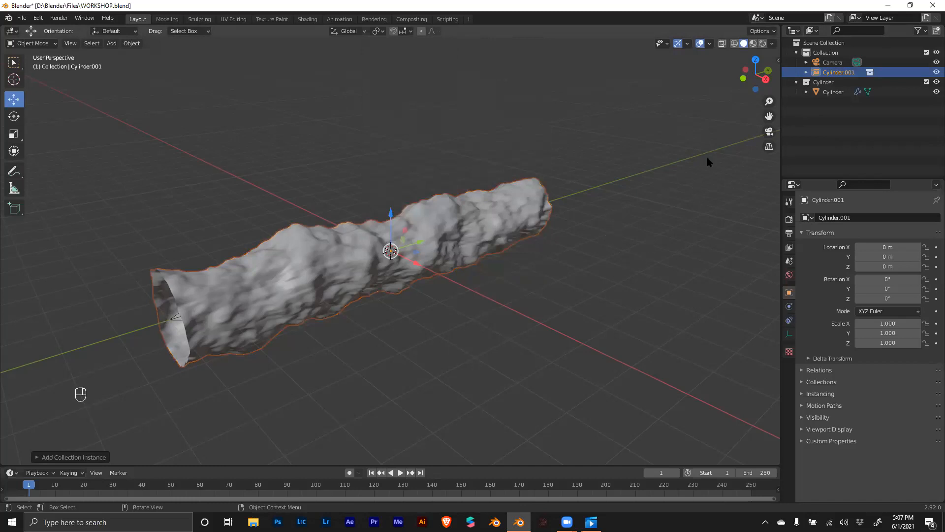
pyautogui.click(765, 79)
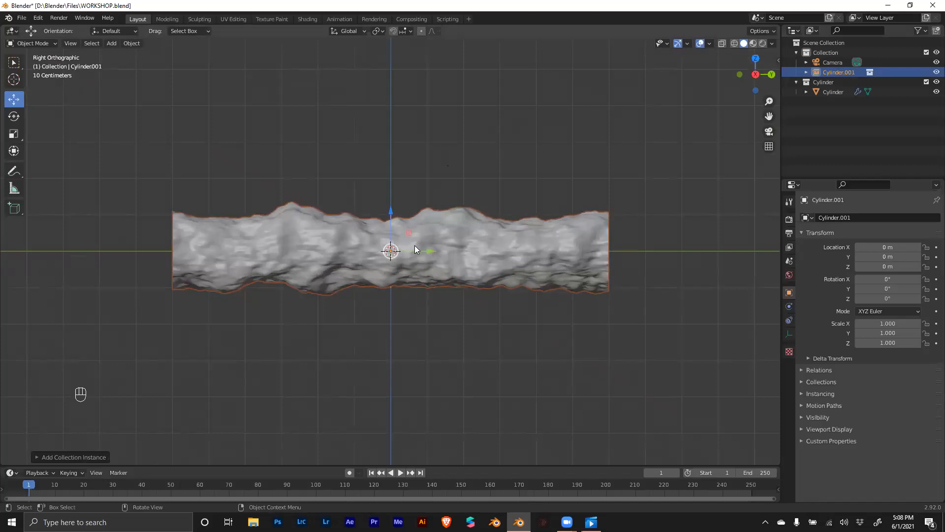
pyautogui.scroll(-3, 415, 245)
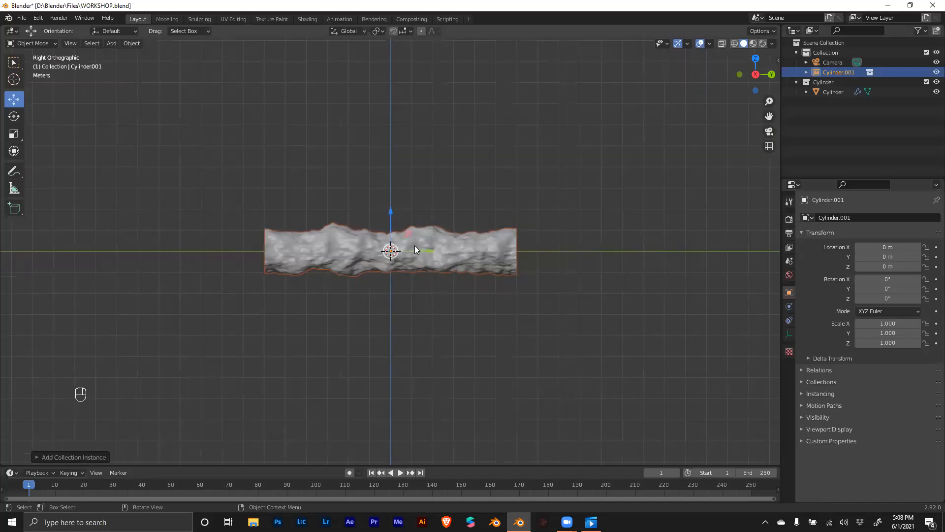
pyautogui.scroll(-2, 414, 245)
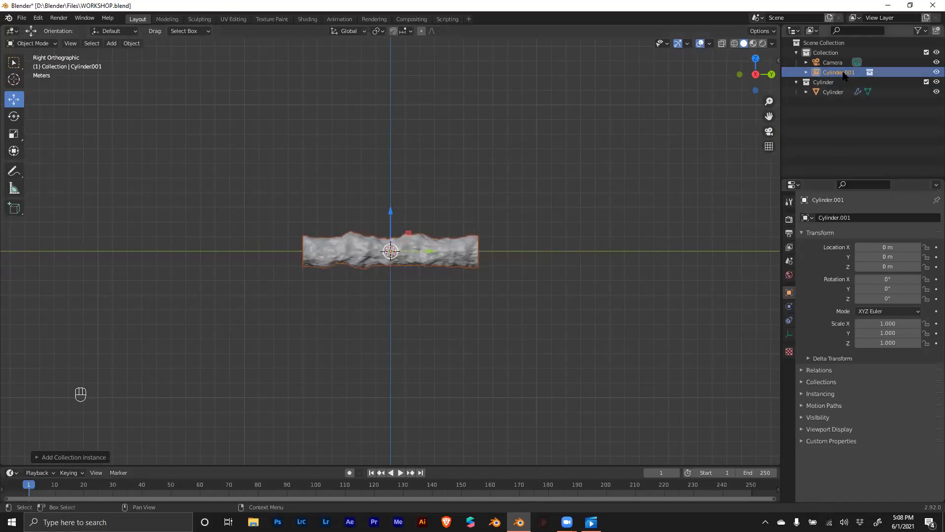
pyautogui.press('ctrl')
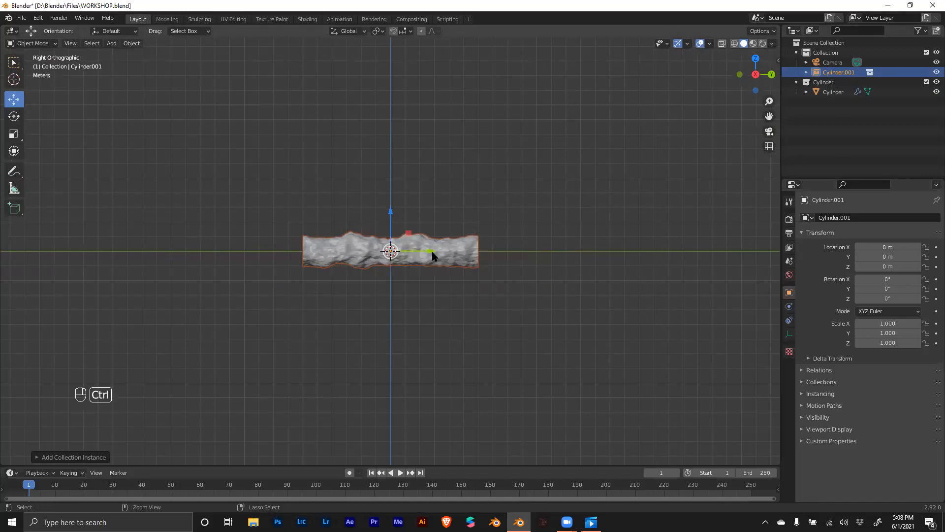
pyautogui.keyDown('ctrl'); pyautogui.moveTo(425, 251); pyautogui.dragTo(601, 267); pyautogui.keyUp('ctrl')
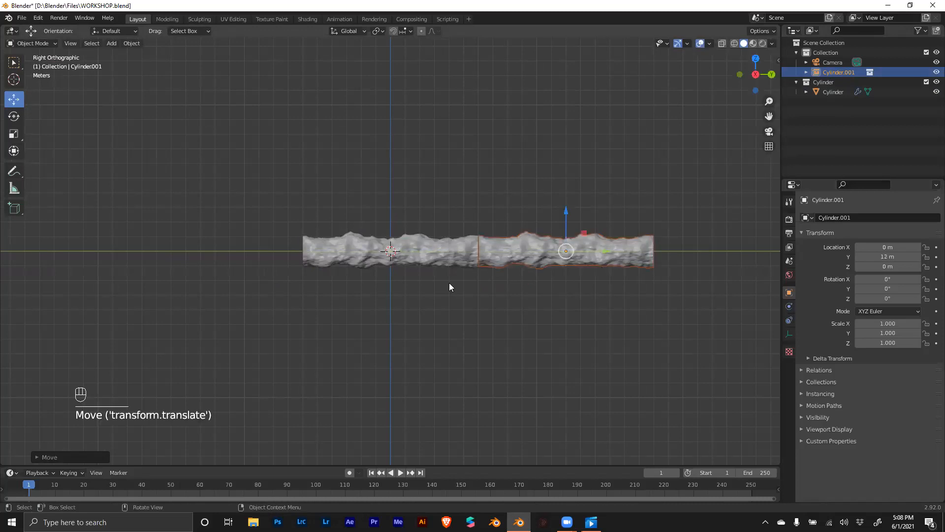
# Step: Select the original cylinder and its collection instance in turn to examine the joint between them, and clear the selection
pyautogui.click(470, 255)
pyautogui.click(490, 252)
pyautogui.click(495, 250)
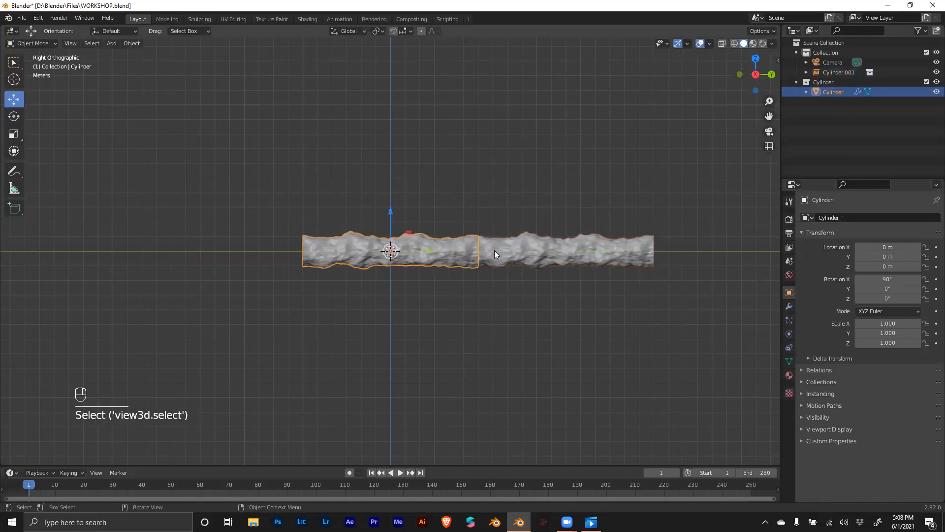
pyautogui.click(514, 249)
pyautogui.click(454, 255)
pyautogui.click(523, 287)
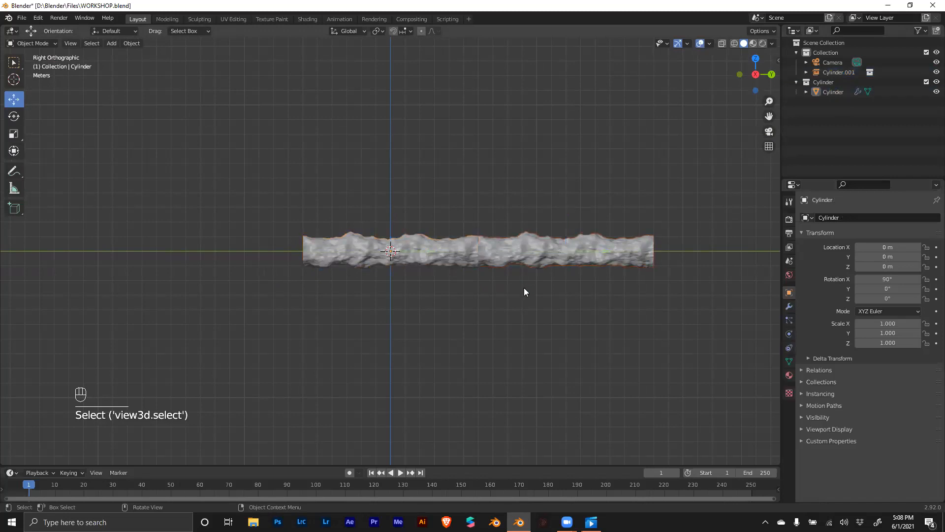
pyautogui.click(512, 258)
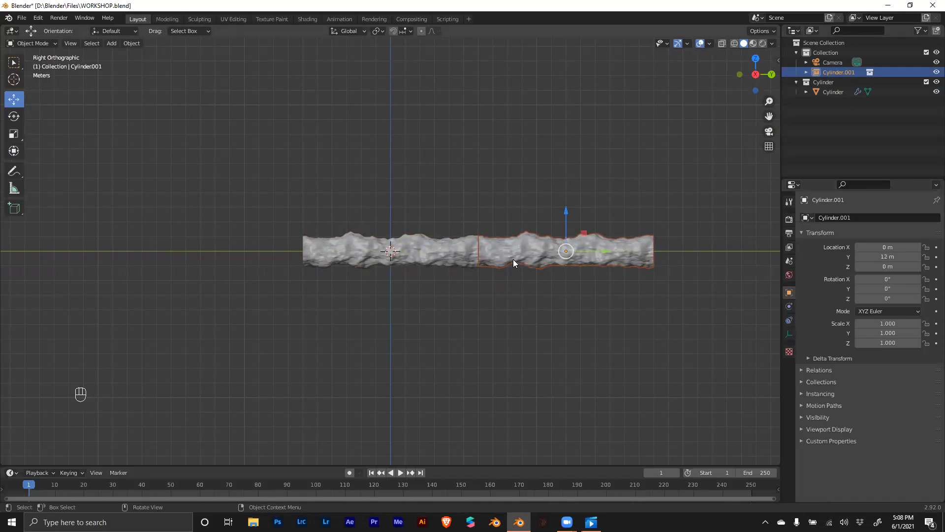
pyautogui.click(495, 305)
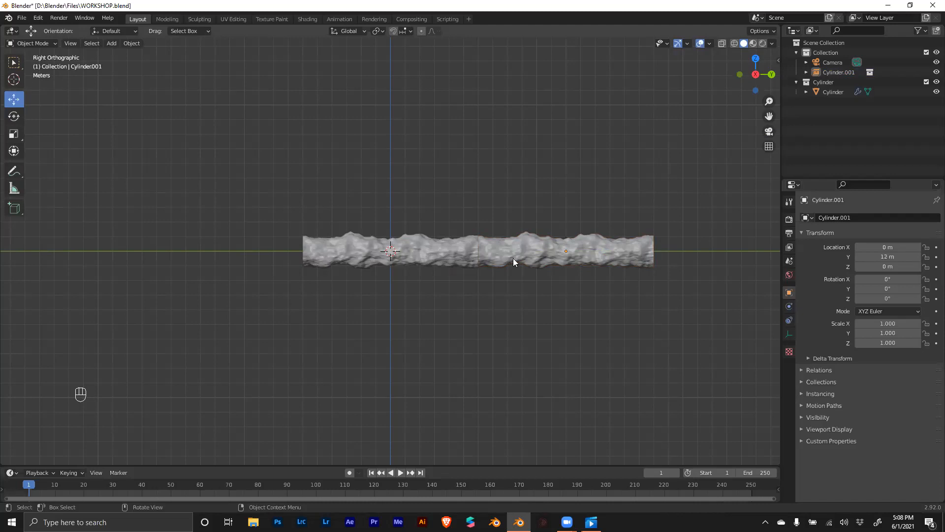
# Step: Add a second instance of the Cylinder collection, move it to 24 m along Y to extend the tunnel, and deselect it
pyautogui.scroll(-2, 438, 251)
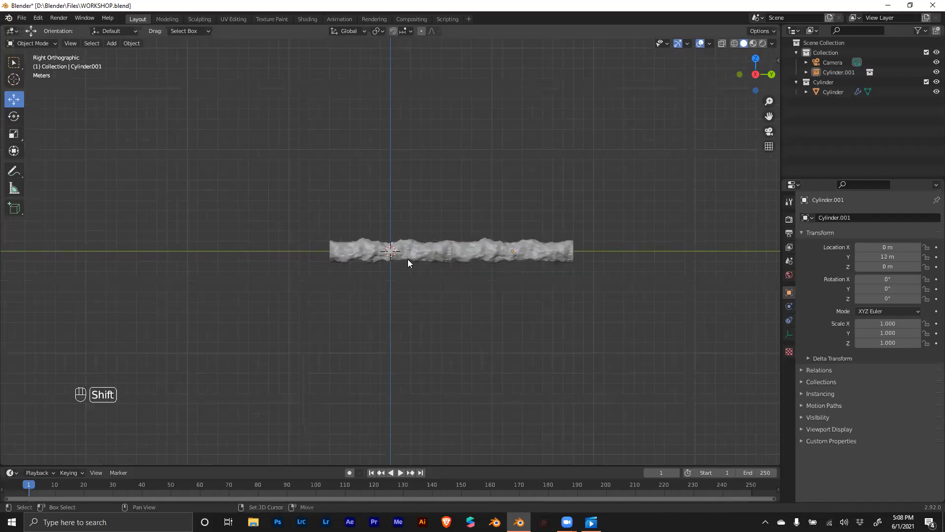
pyautogui.hotkey('shift', 'a')
pyautogui.moveTo(407, 259)
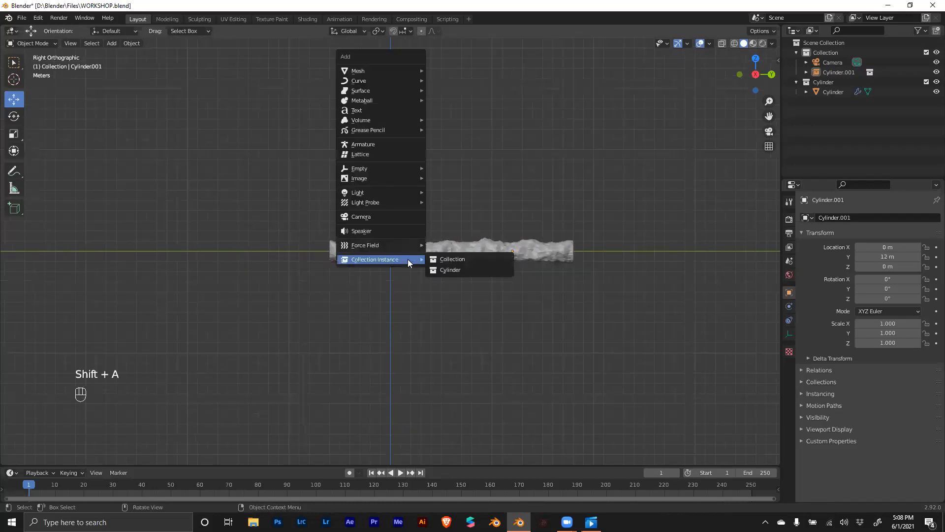
pyautogui.click(442, 271)
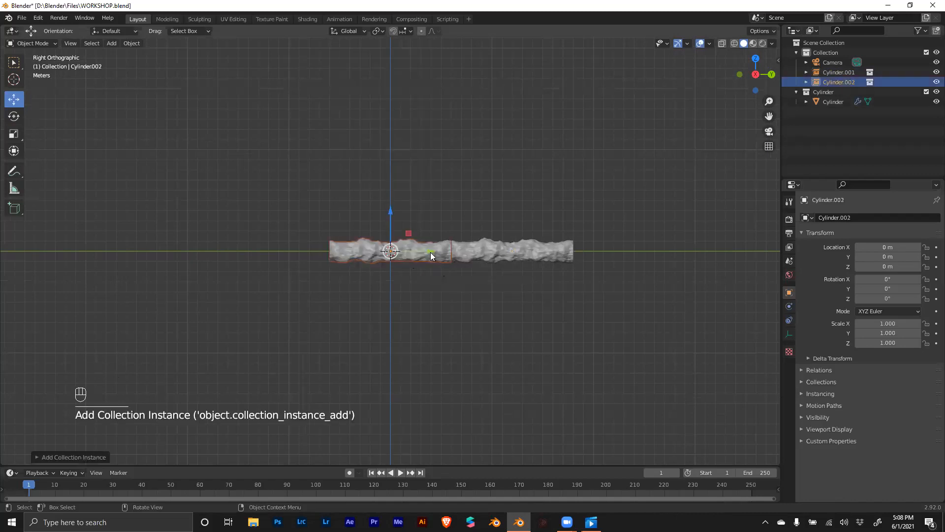
pyautogui.press('ctrl')
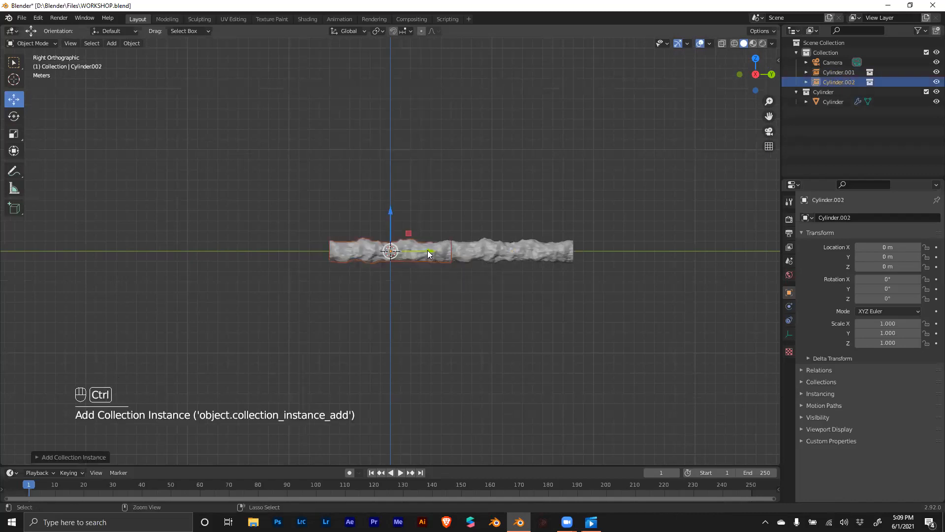
pyautogui.keyDown('ctrl'); pyautogui.moveTo(427, 250); pyautogui.dragTo(612, 270); pyautogui.keyUp('ctrl')
pyautogui.click(573, 256)
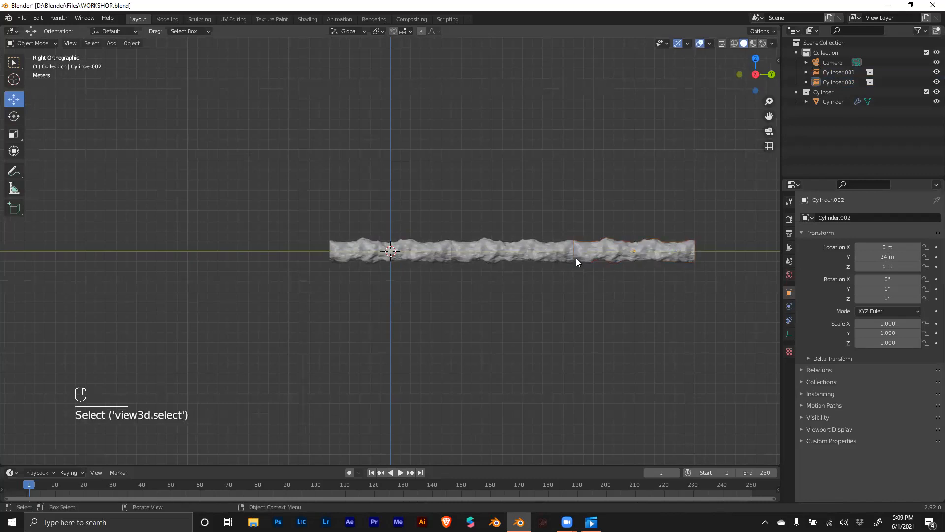
# Step: Add a third instance of the Cylinder collection, place it at Y 36 m at the tunnel's far end, and deselect it
pyautogui.scroll(-1, 574, 269)
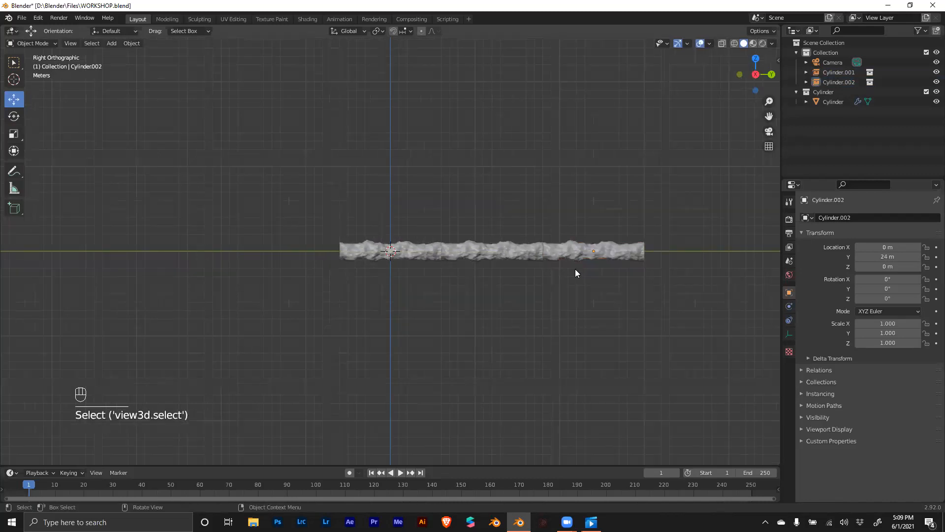
pyautogui.hotkey('shift', 'a')
pyautogui.moveTo(392, 253)
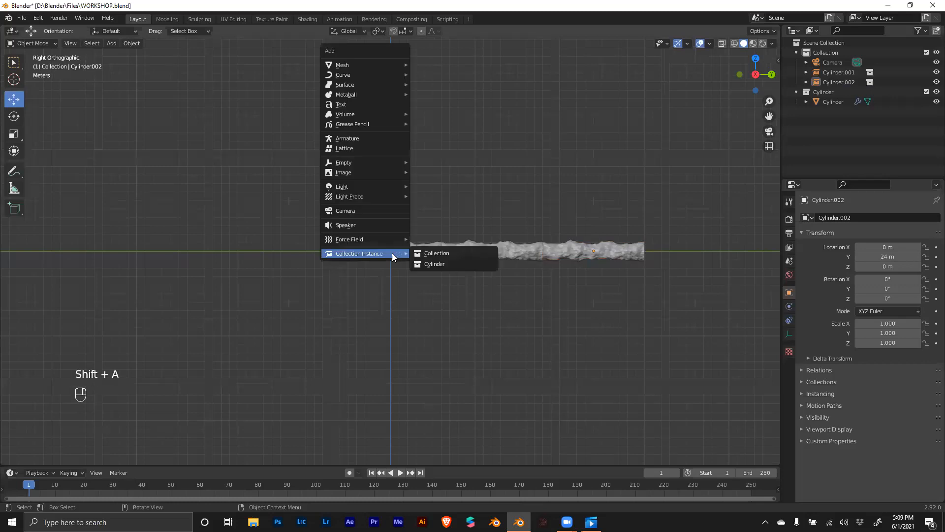
pyautogui.click(437, 263)
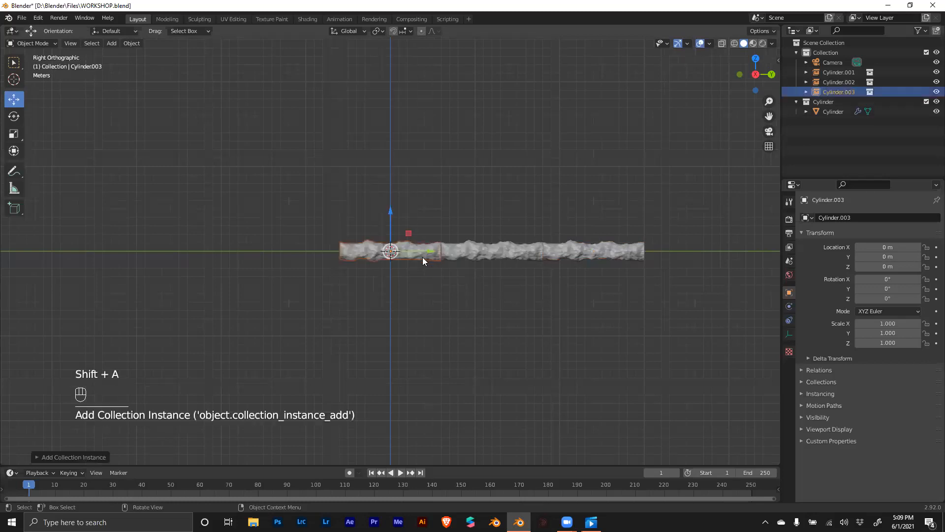
pyautogui.keyDown('ctrl'); pyautogui.moveTo(416, 249); pyautogui.dragTo(748, 256); pyautogui.keyUp('ctrl')
pyautogui.click(700, 280)
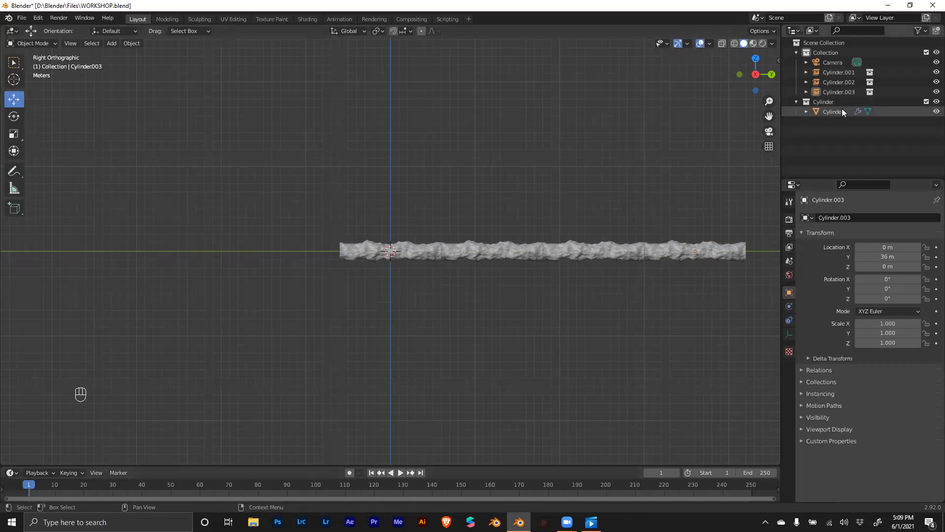
# Step: Add a fourth instance of the Cylinder collection at the origin, and undo that addition
pyautogui.hotkey('shift', 'a')
pyautogui.moveTo(399, 237)
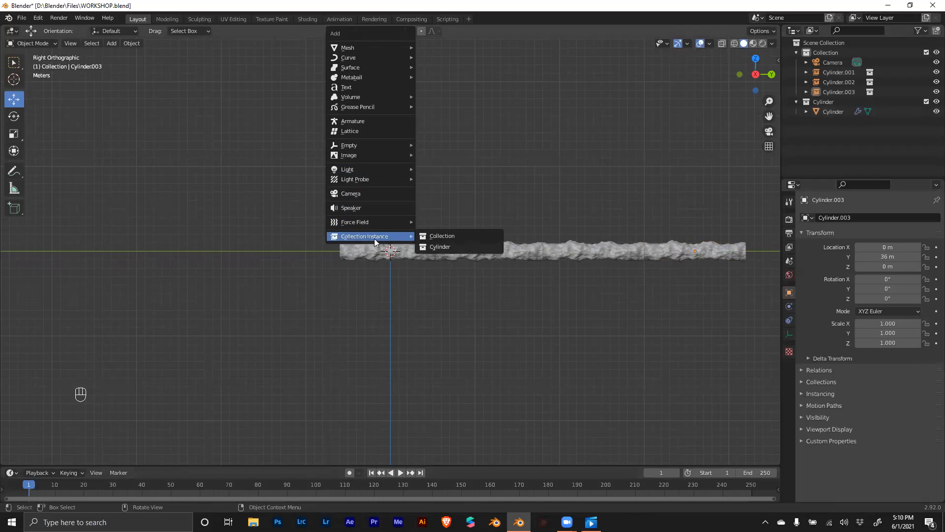
pyautogui.click(435, 250)
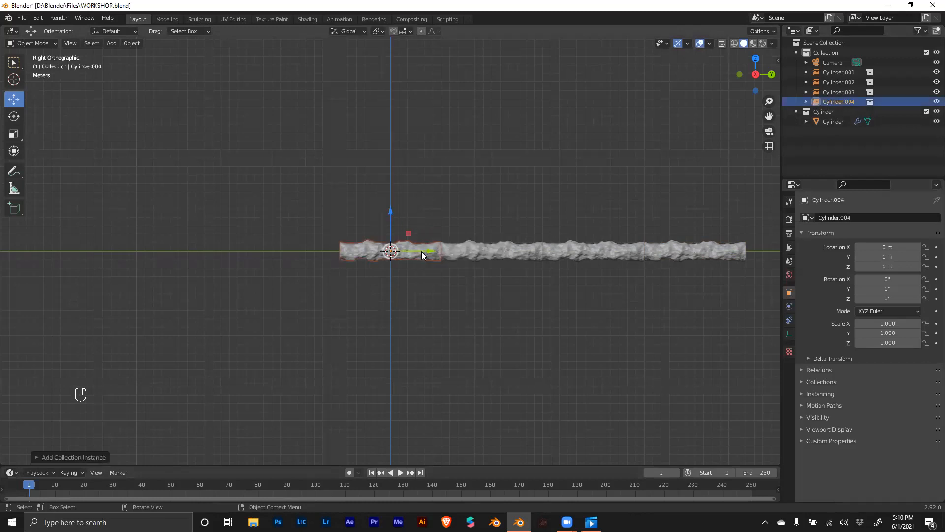
pyautogui.hotkey('ctrl', 'z')
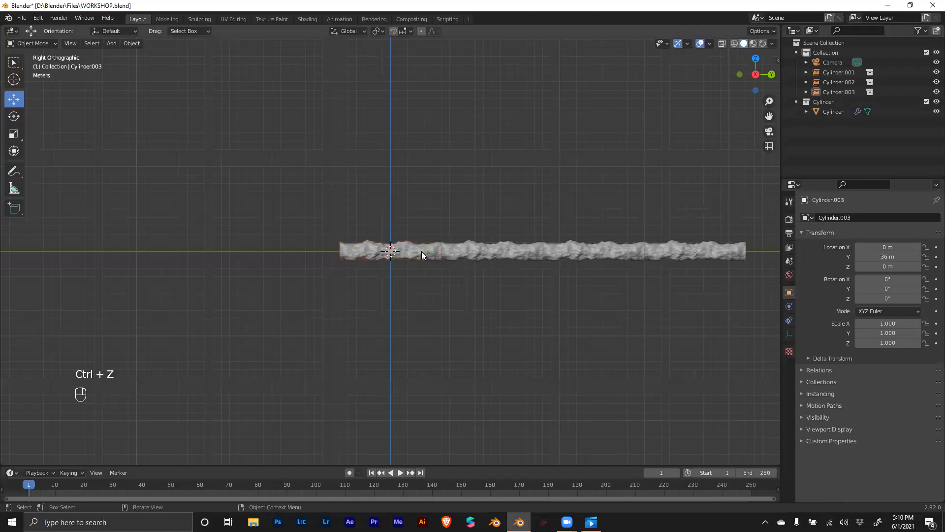
# Step: With the Cylinder collection active, add an instance of it, shift it to about Y -6.4 m, and undo the move and the addition
pyautogui.moveTo(431, 283); pyautogui.dragTo(437, 248, button='middle')
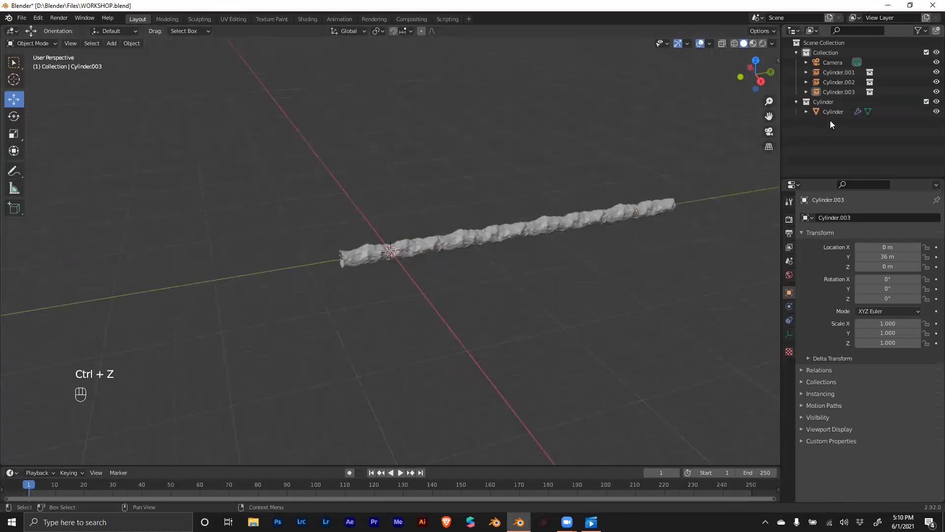
pyautogui.click(826, 102)
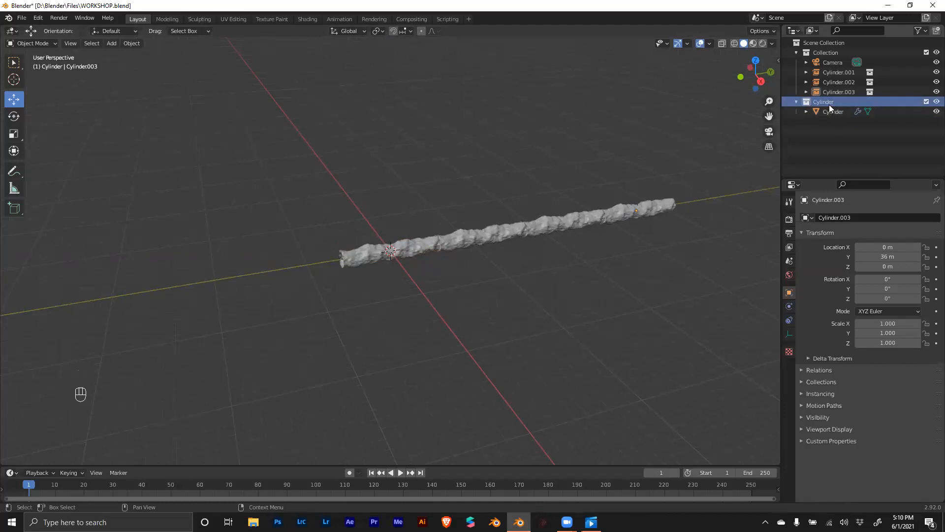
pyautogui.hotkey('shift', 'a')
pyautogui.moveTo(420, 226)
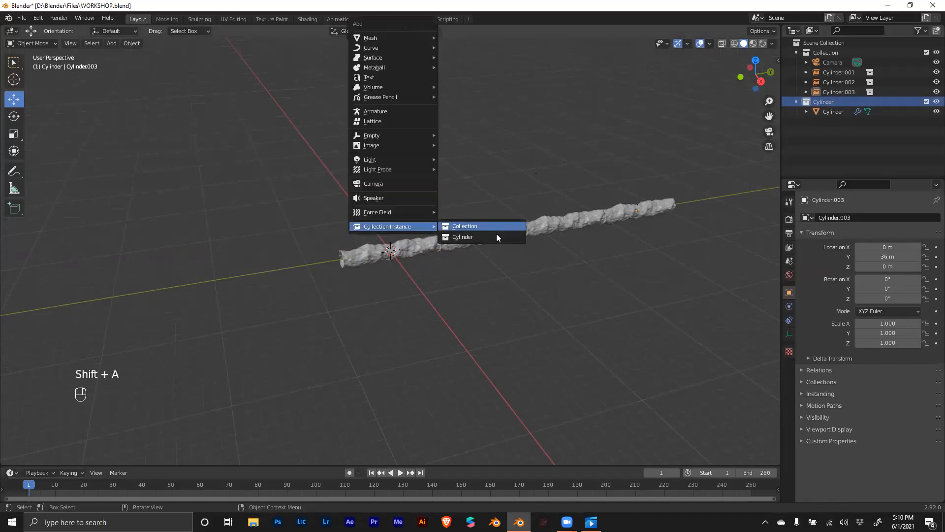
pyautogui.click(463, 238)
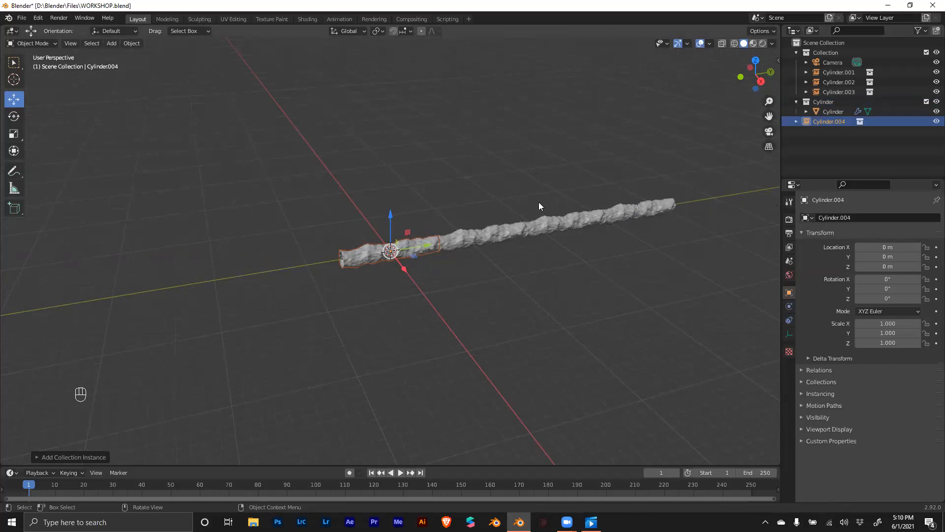
pyautogui.moveTo(507, 277); pyautogui.dragTo(427, 259, button='middle')
pyautogui.moveTo(431, 250); pyautogui.dragTo(375, 243)
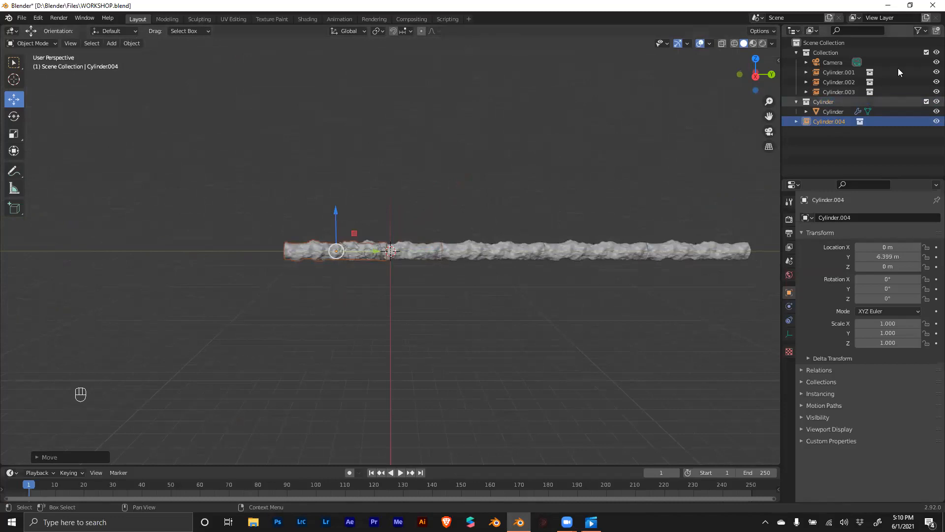
pyautogui.hotkey('ctrl', 'z')
pyautogui.hotkey('ctrl', 'z')
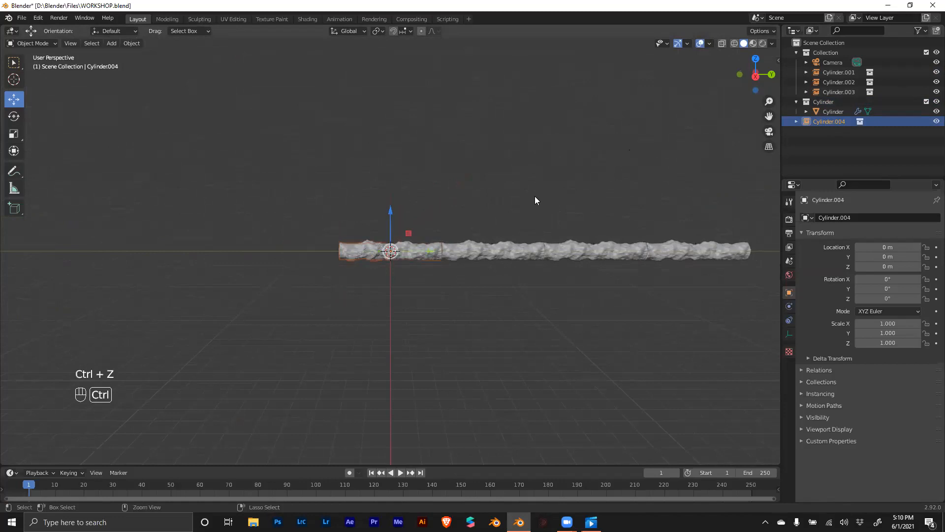
# Step: Make the default collection active and add a fourth instance of the Cylinder collection to it, seen in the right orthographic view
pyautogui.click(839, 52)
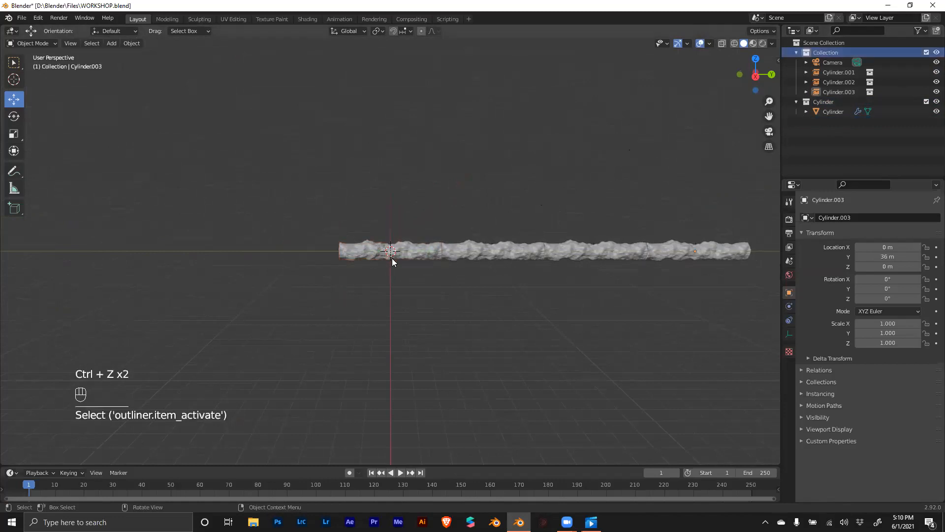
pyautogui.hotkey('shift', 'a')
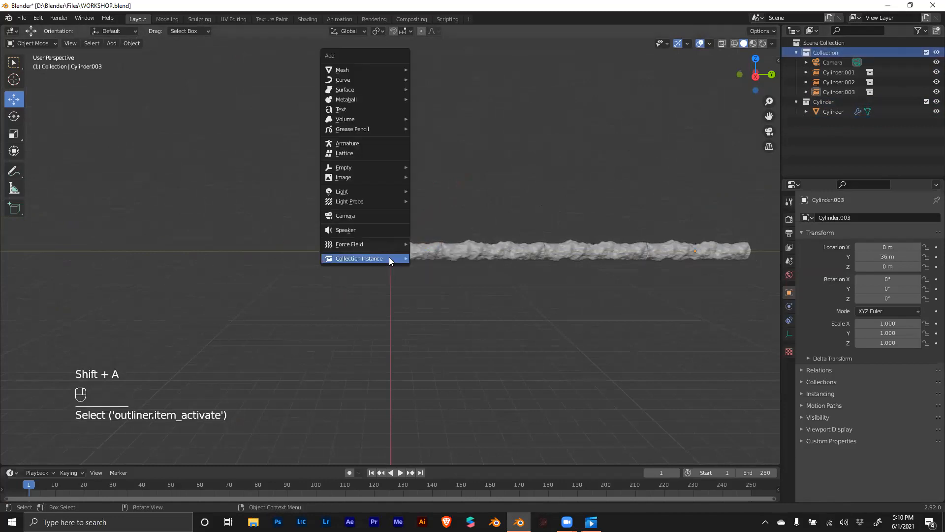
pyautogui.moveTo(389, 257)
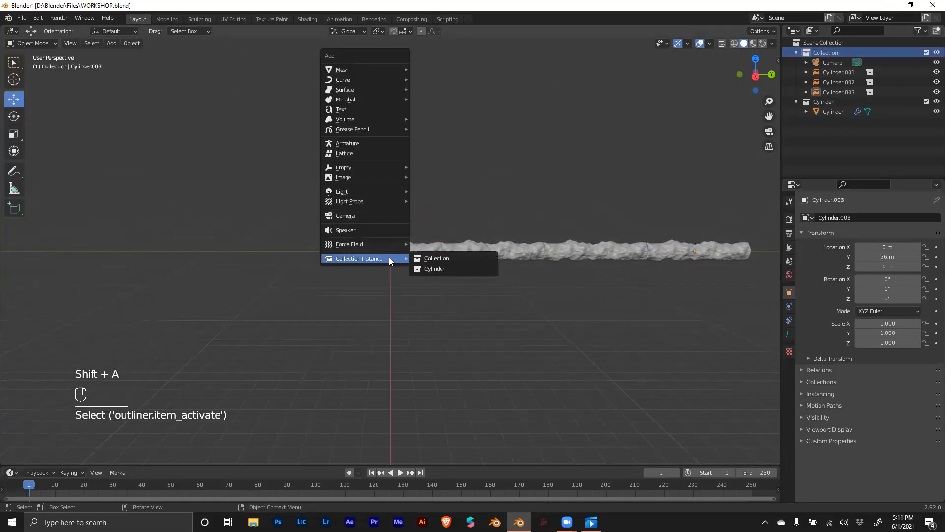
pyautogui.click(435, 267)
pyautogui.moveTo(415, 290); pyautogui.dragTo(414, 283, button='middle')
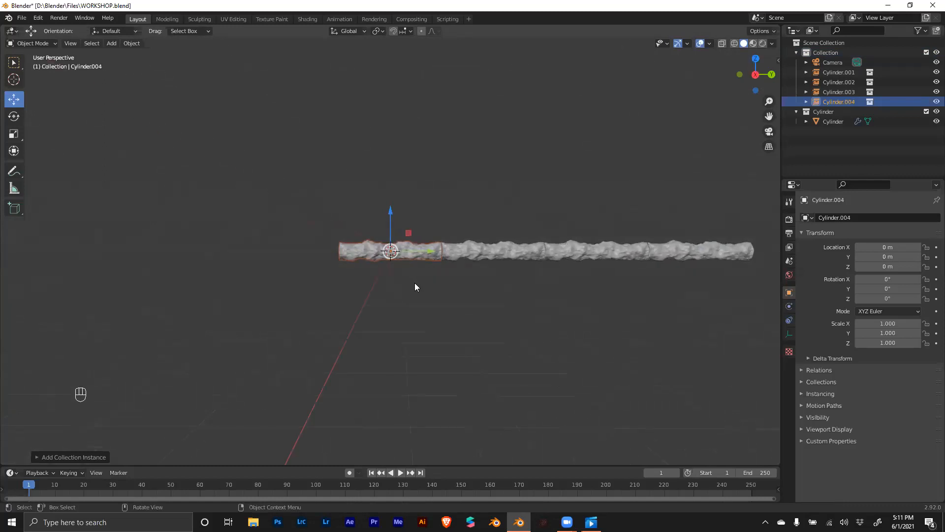
pyautogui.click(755, 75)
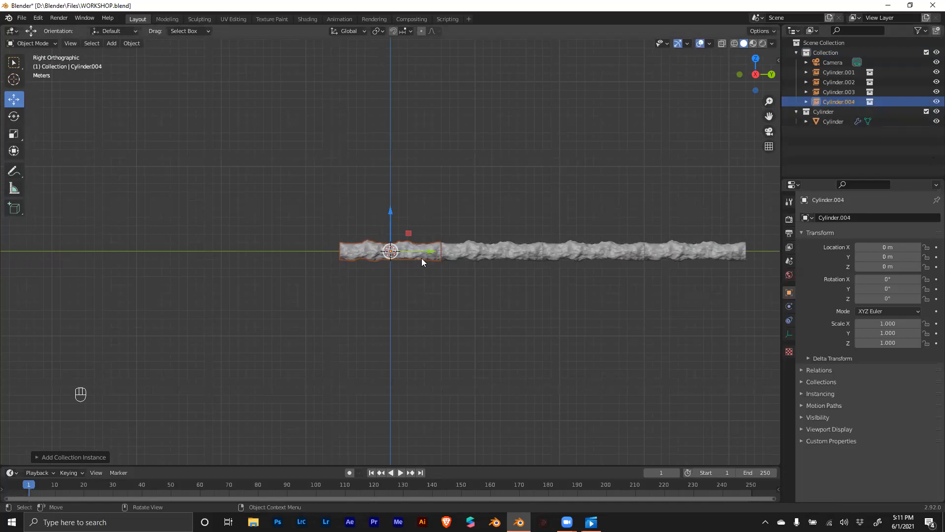
# Step: Move the fourth Cylinder instance along Y to 48 m at the tunnel's far end, and deselect it
pyautogui.moveTo(423, 250); pyautogui.dragTo(760, 258)
pyautogui.press('ctrl')
pyautogui.click(707, 264)
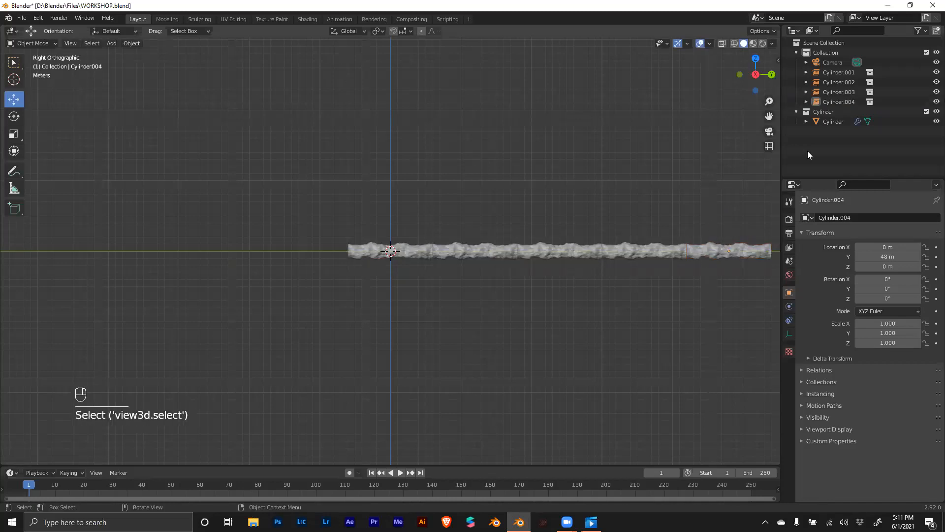
# Step: Examine the original cylinder and its four instances by selecting them in turn, and inspect the tunnel through the camera and from outside
pyautogui.click(822, 109)
pyautogui.click(815, 122)
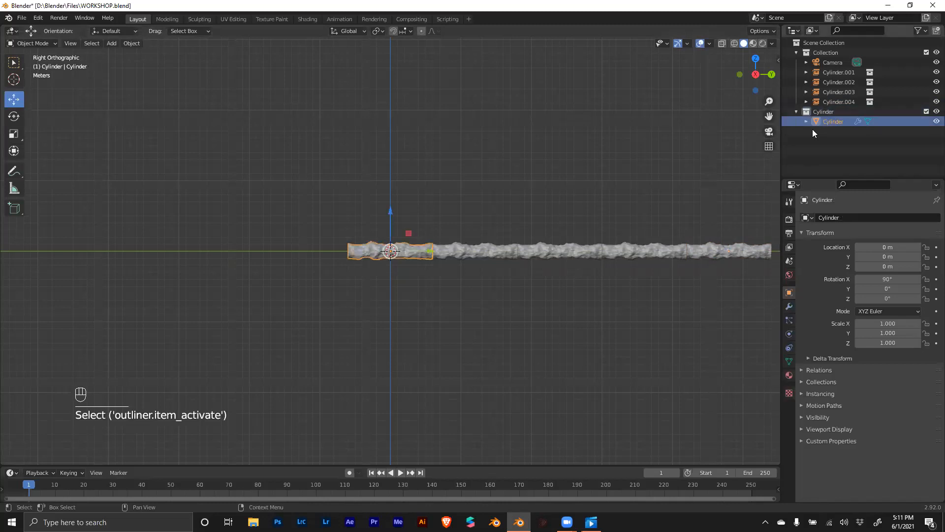
pyautogui.click(488, 244)
pyautogui.click(579, 247)
pyautogui.click(613, 249)
pyautogui.click(712, 248)
pyautogui.click(656, 230)
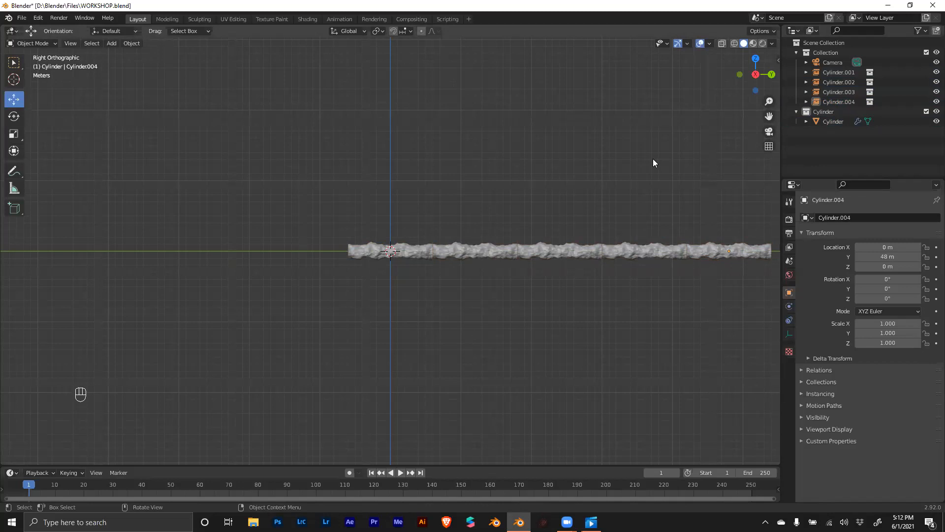
pyautogui.click(427, 254)
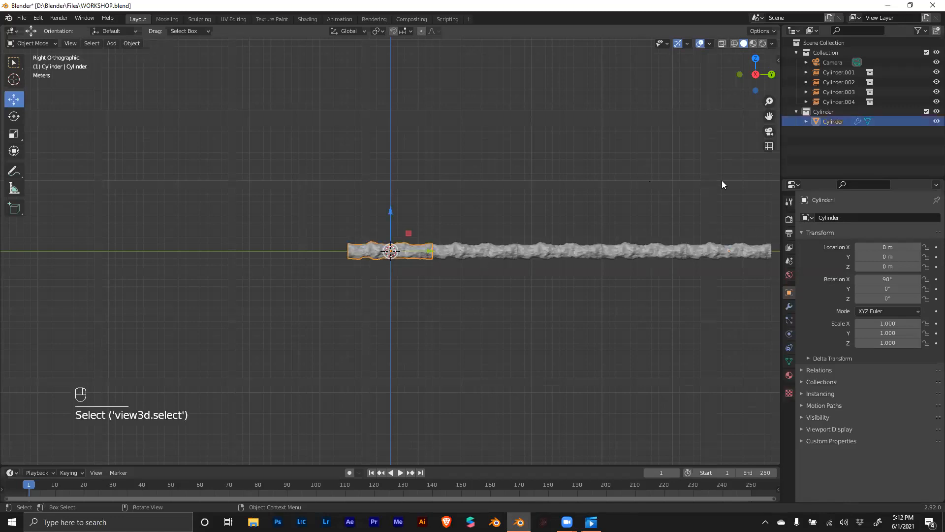
pyautogui.click(506, 245)
pyautogui.click(571, 250)
pyautogui.click(655, 251)
pyautogui.click(696, 251)
pyautogui.click(520, 281)
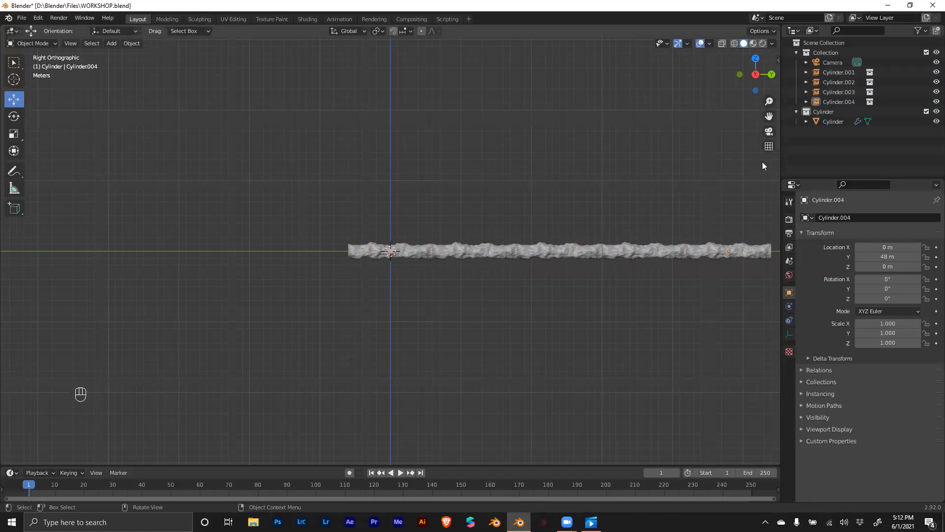
pyautogui.click(769, 131)
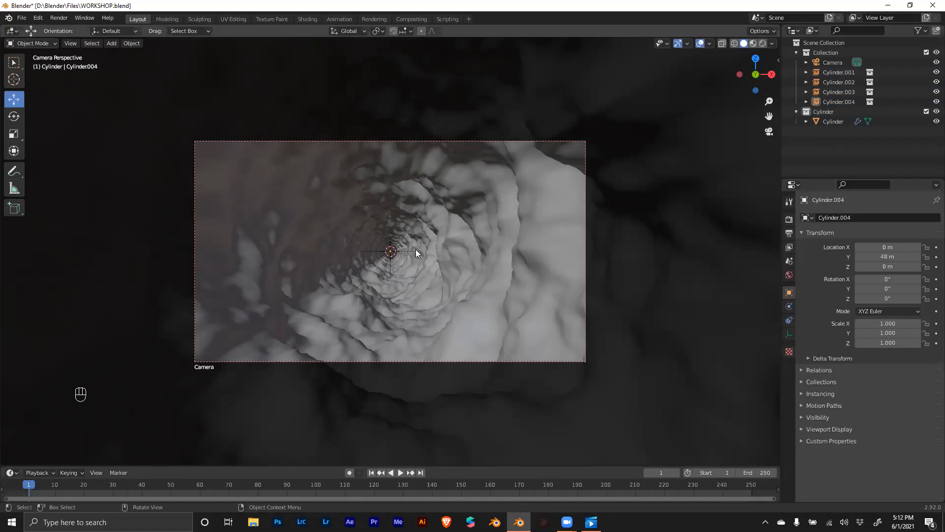
pyautogui.moveTo(419, 253)
pyautogui.mouseDown(button='middle')
pyautogui.moveTo(402, 255)
pyautogui.moveTo(446, 253)
pyautogui.moveTo(408, 268)
pyautogui.moveTo(415, 253)
pyautogui.mouseUp(button='middle')
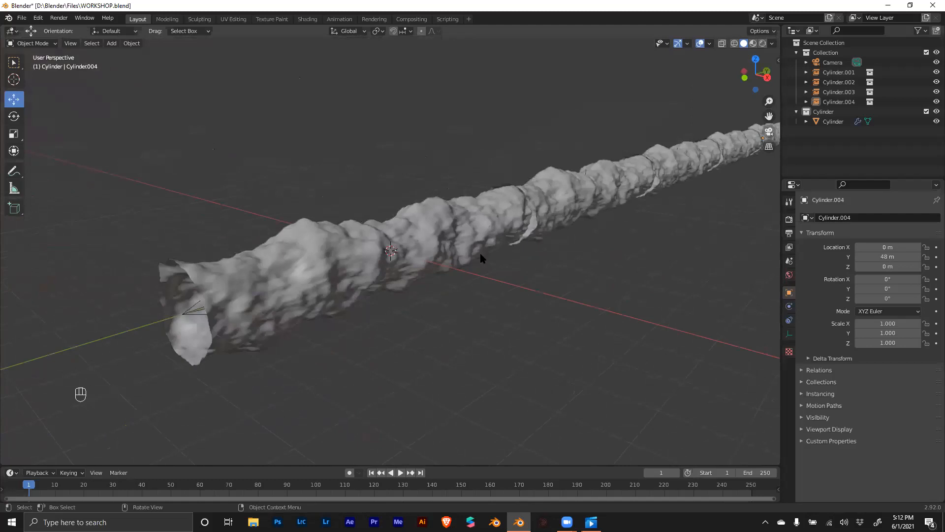
pyautogui.moveTo(545, 235)
pyautogui.mouseDown(button='middle')
pyautogui.moveTo(511, 243)
pyautogui.moveTo(538, 235)
pyautogui.mouseUp(button='middle')
# Step: Add an area light while the Cylinder collection is active, and undo the addition
pyautogui.hotkey('shift', 'a')
pyautogui.moveTo(522, 245)
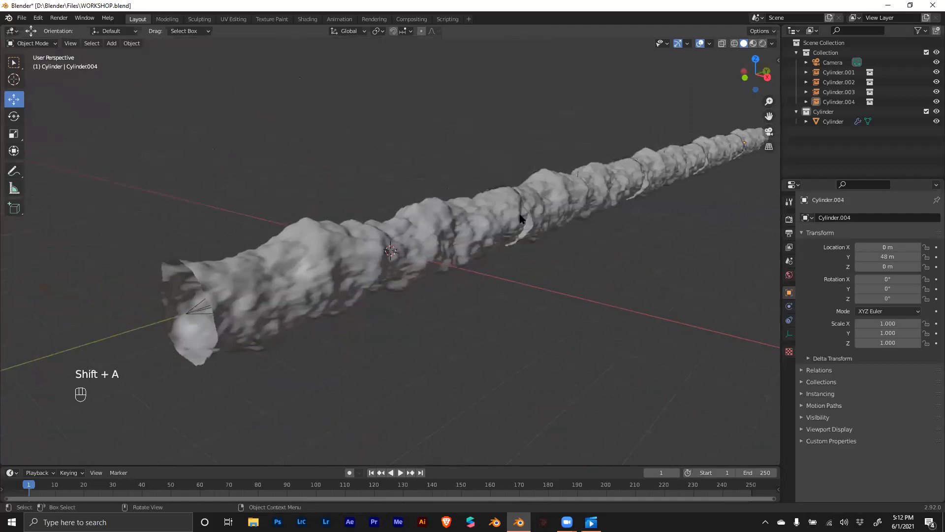
pyautogui.hotkey('shift', 'a')
pyautogui.moveTo(392, 183)
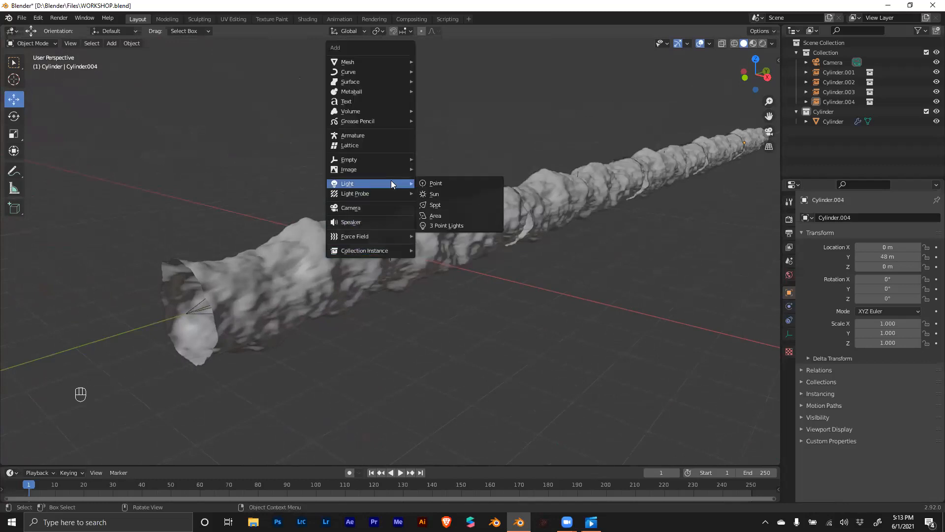
pyautogui.click(456, 218)
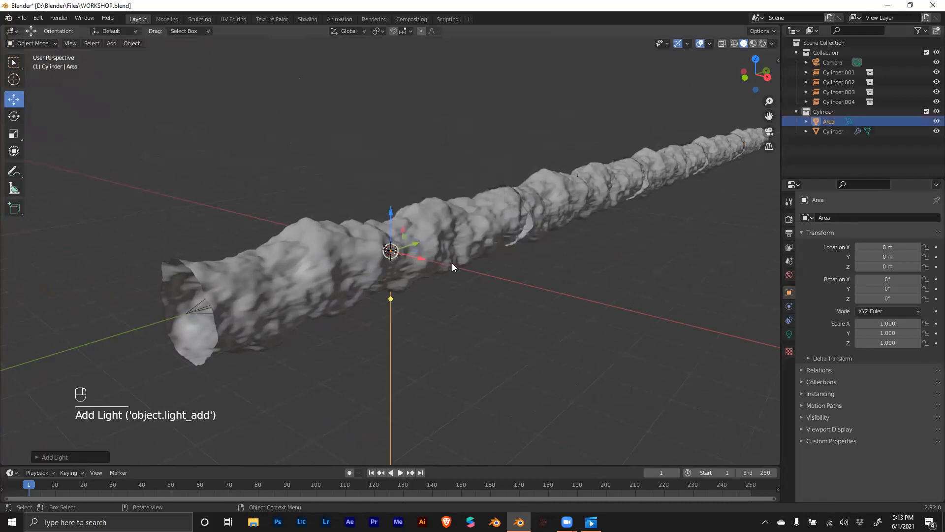
pyautogui.hotkey('ctrl', 'z')
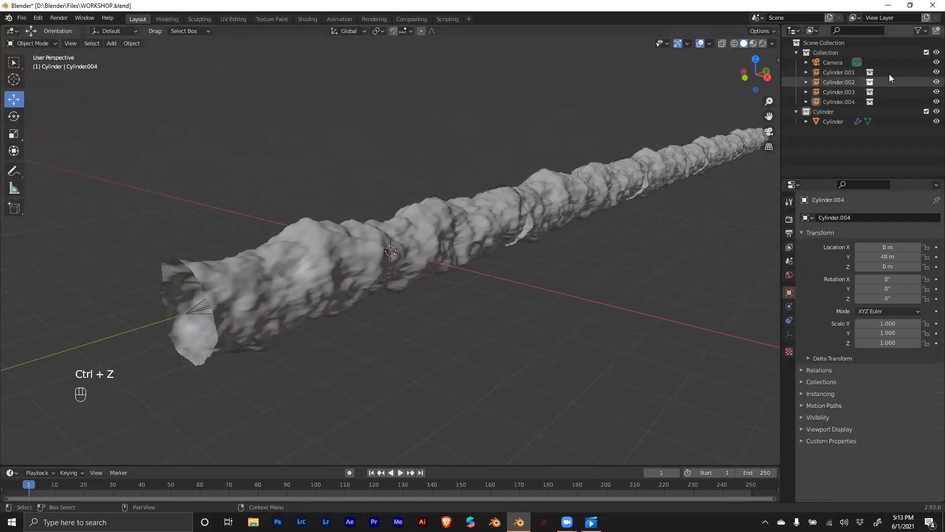
# Step: Make the default collection active, add an area light to it, and raise the light to about Z 1.49 m
pyautogui.click(838, 52)
pyautogui.hotkey('shift', 'a')
pyautogui.moveTo(464, 201)
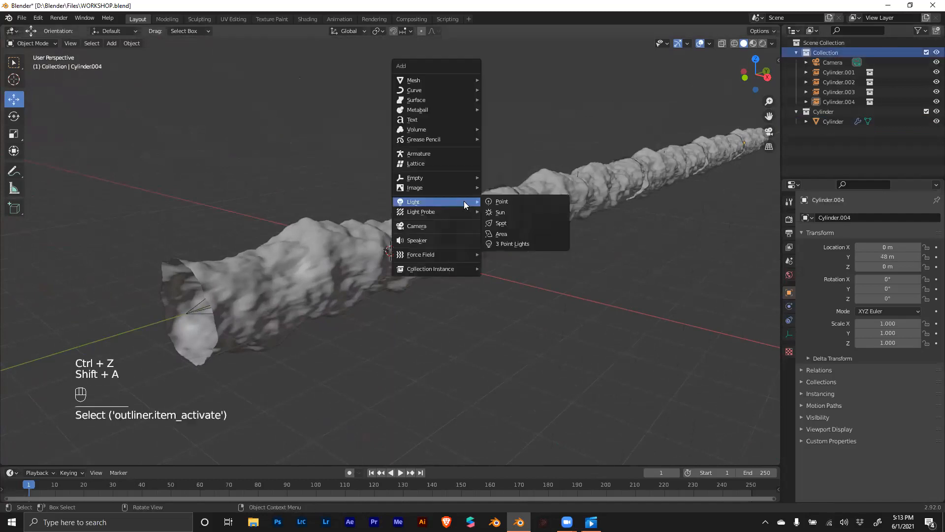
pyautogui.click(503, 232)
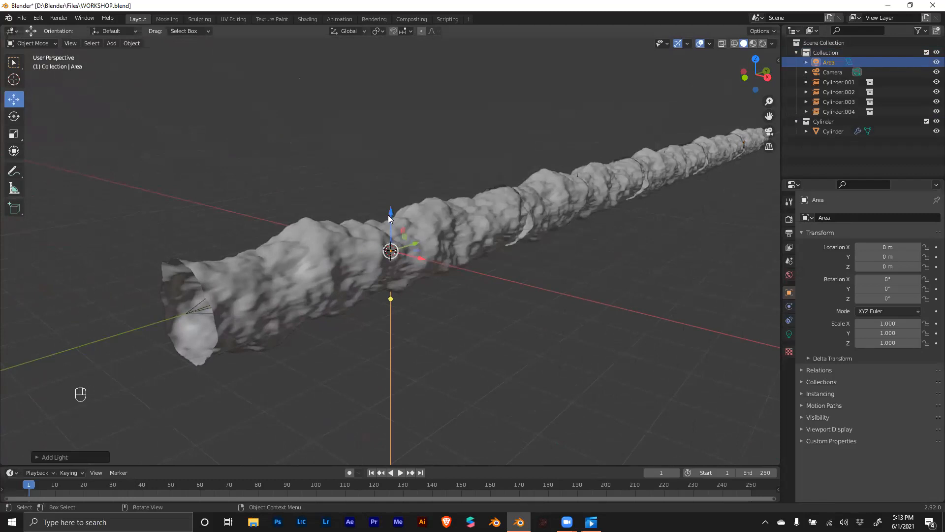
pyautogui.moveTo(389, 219); pyautogui.dragTo(390, 164)
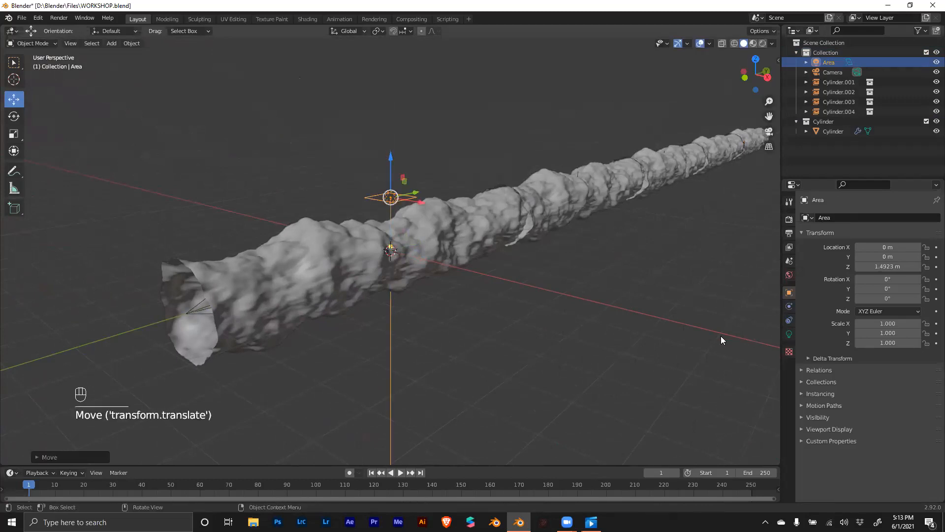
# Step: Show the viewport in rendered shading and change the area light's color to a saturated yellowish green
pyautogui.press('z')
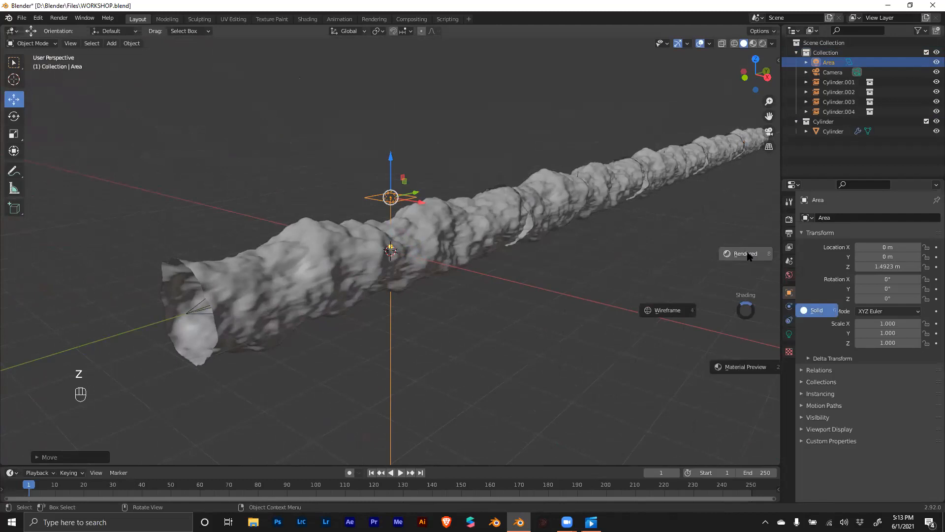
pyautogui.click(746, 253)
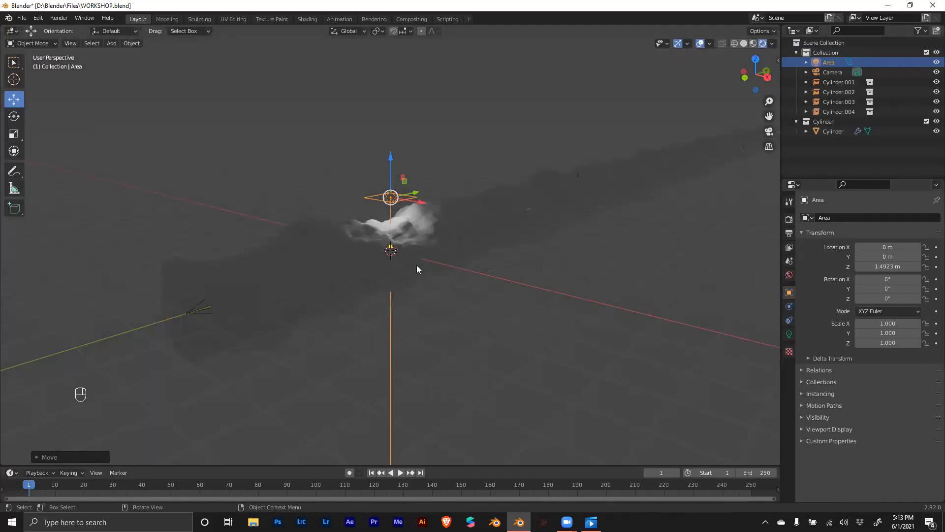
pyautogui.click(789, 334)
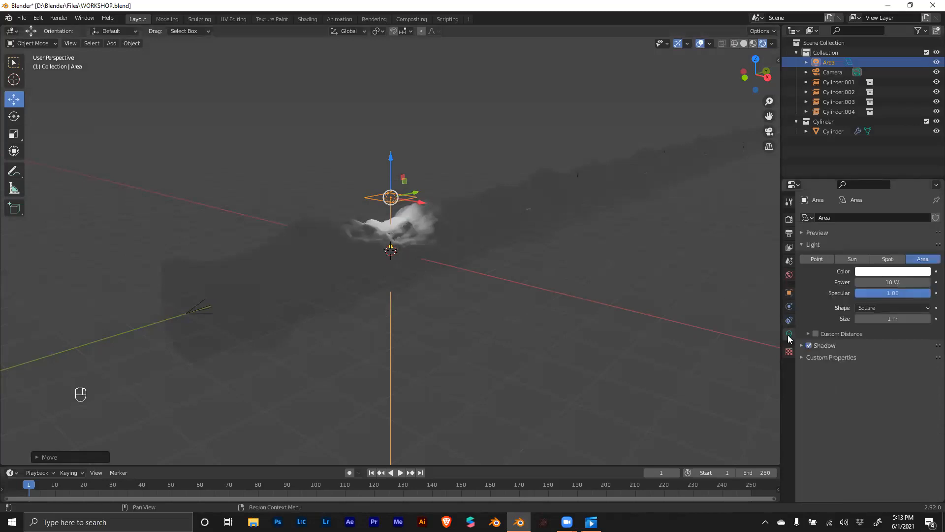
pyautogui.click(889, 272)
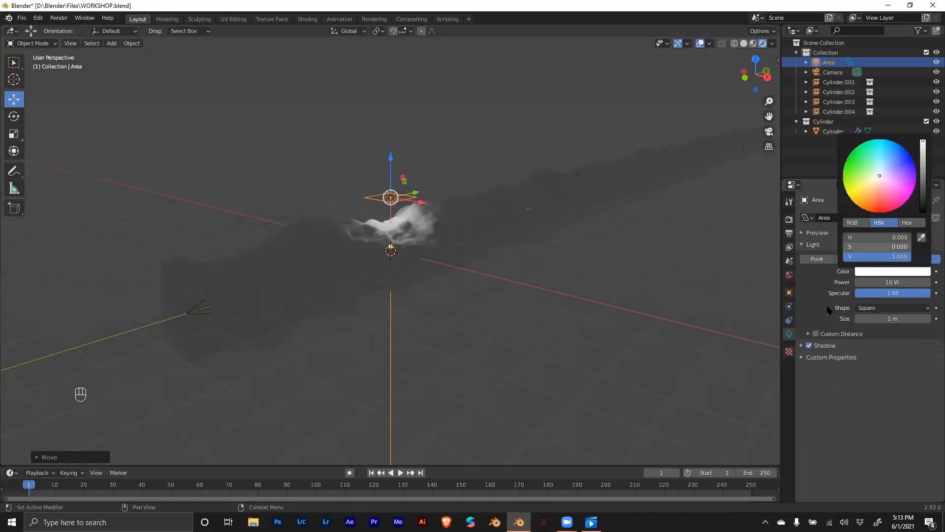
pyautogui.click(880, 271)
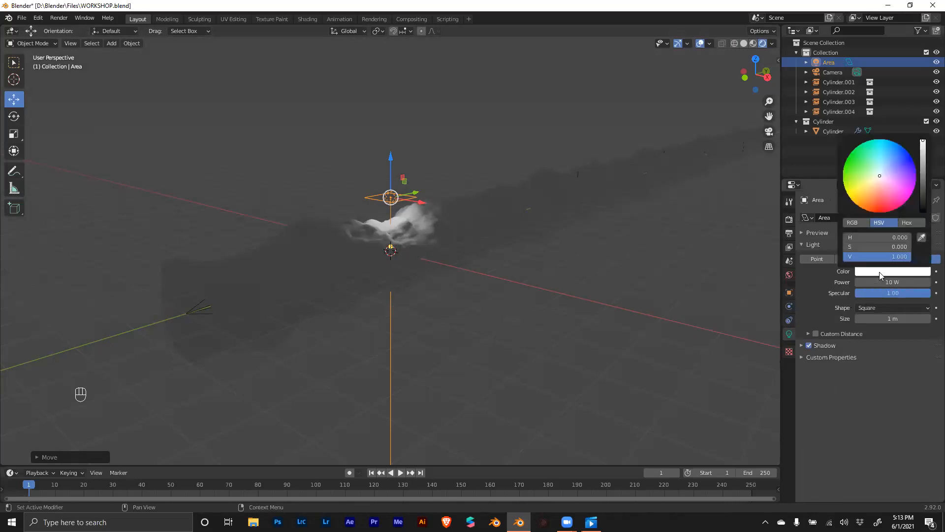
pyautogui.moveTo(879, 176)
pyautogui.mouseDown()
pyautogui.moveTo(847, 194)
pyautogui.moveTo(848, 158)
pyautogui.moveTo(912, 158)
pyautogui.moveTo(882, 208)
pyautogui.moveTo(851, 196)
pyautogui.moveTo(849, 158)
pyautogui.moveTo(874, 182)
pyautogui.moveTo(850, 188)
pyautogui.moveTo(848, 178)
pyautogui.mouseUp()
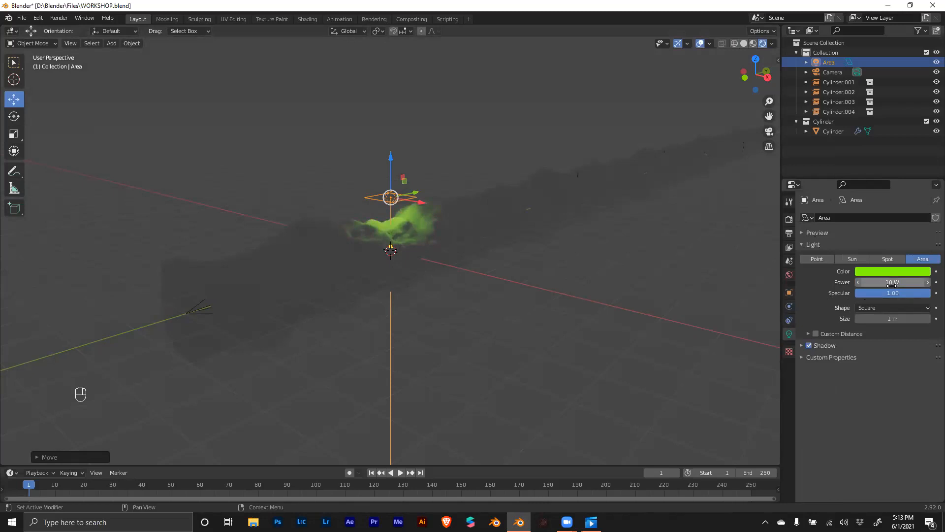
# Step: Raise the area light's power to 50.3 W, try 1000 W, and undo the last power change
pyautogui.moveTo(885, 285); pyautogui.dragTo(917, 285)
pyautogui.click(872, 283)
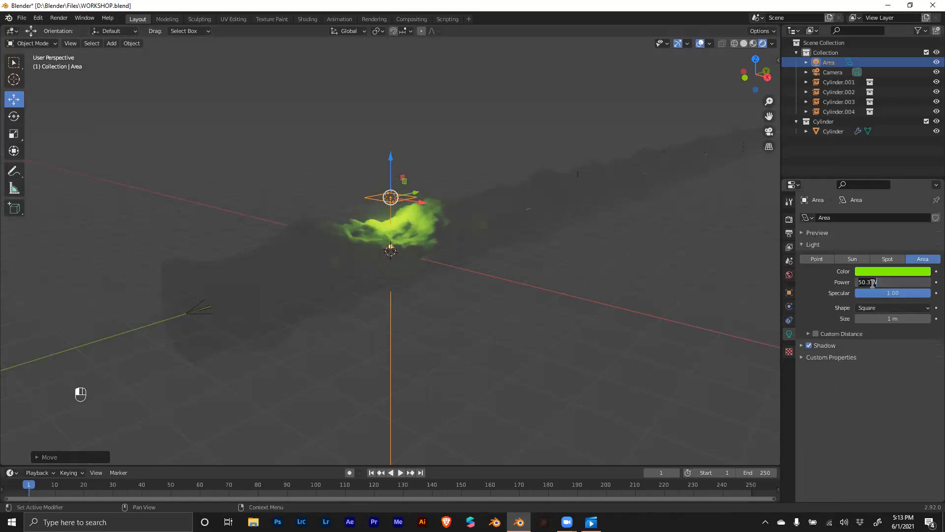
pyautogui.write('1000')
pyautogui.press('Return')
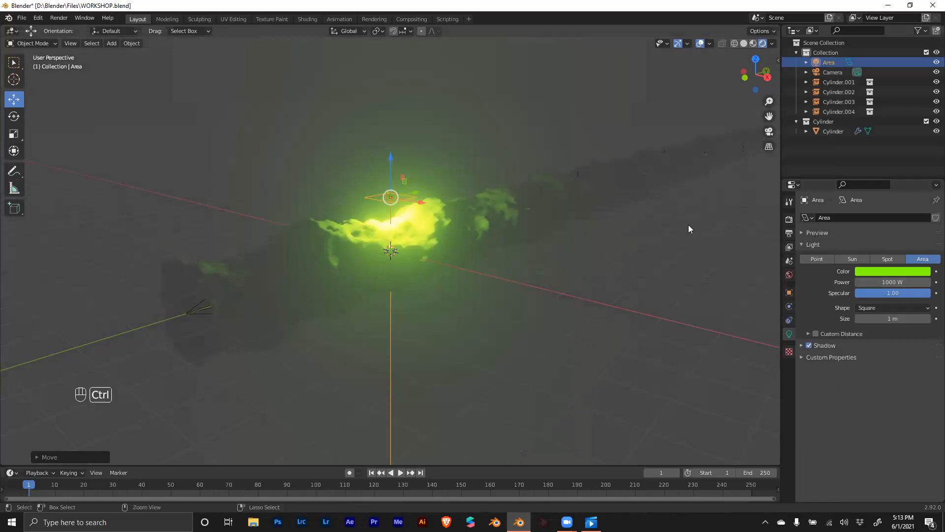
pyautogui.hotkey('ctrl', 'z')
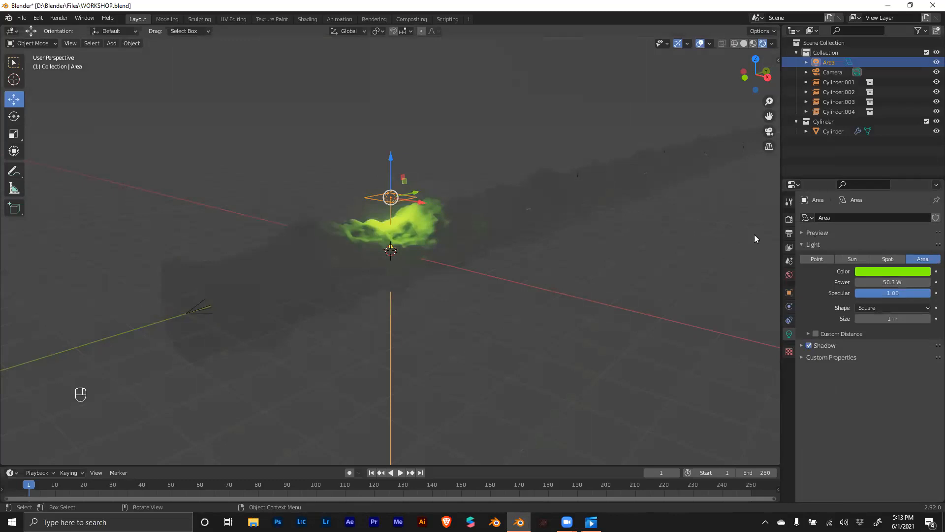
# Step: Change the area light's color to fully saturated red and set its power to 150 W
pyautogui.click(863, 271)
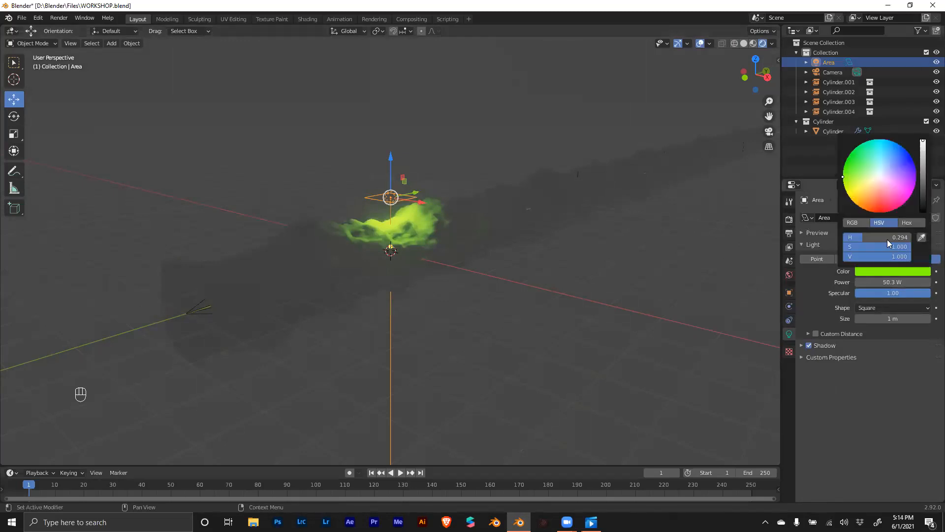
pyautogui.click(880, 212)
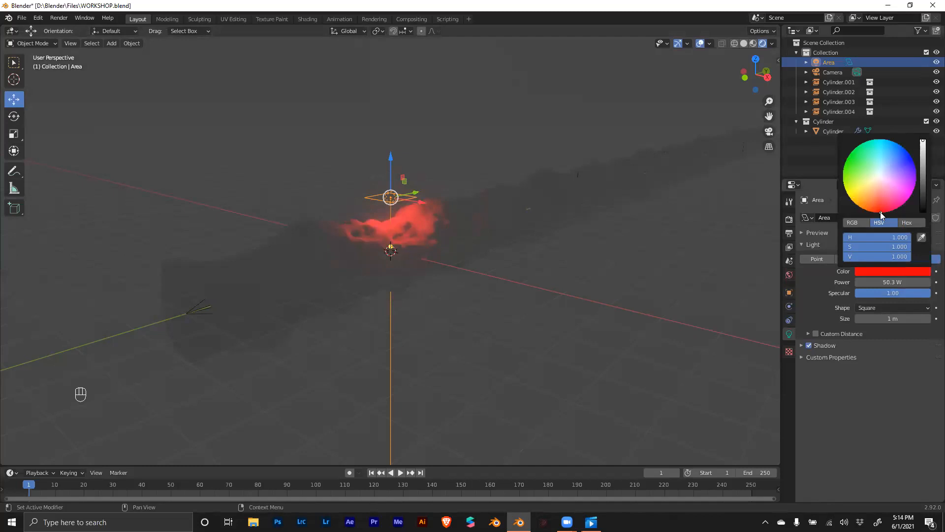
pyautogui.click(898, 283)
pyautogui.write('15')
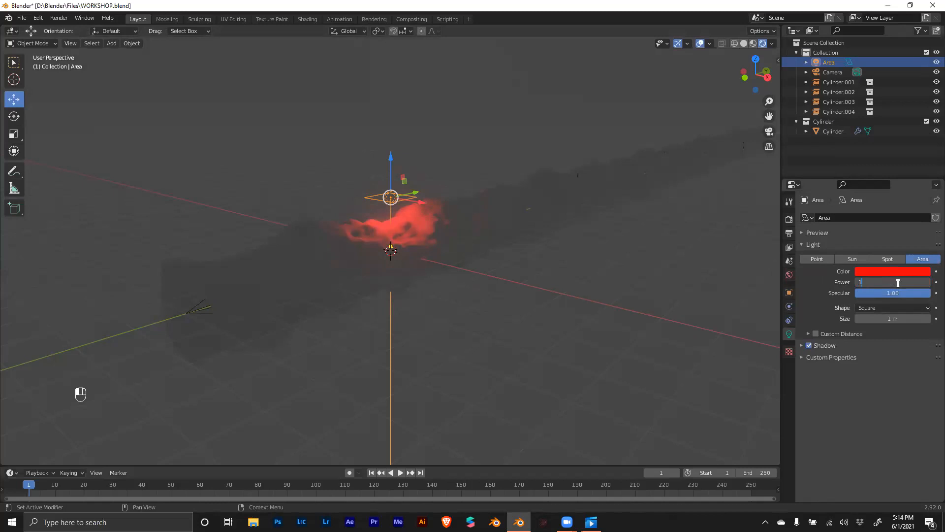
pyautogui.write('0')
pyautogui.press('Return')
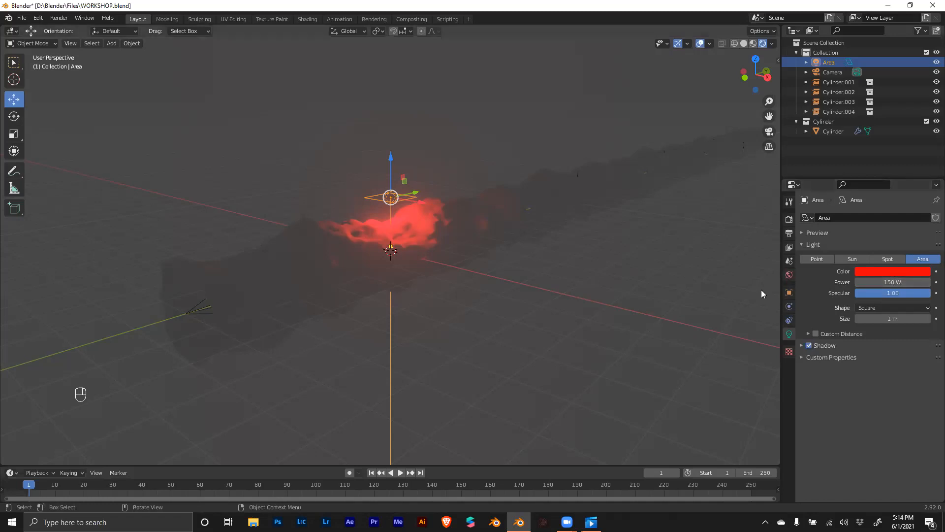
# Step: Place the area light at Y 13 m and Z 0 m, and set its X rotation to -90°
pyautogui.click(789, 292)
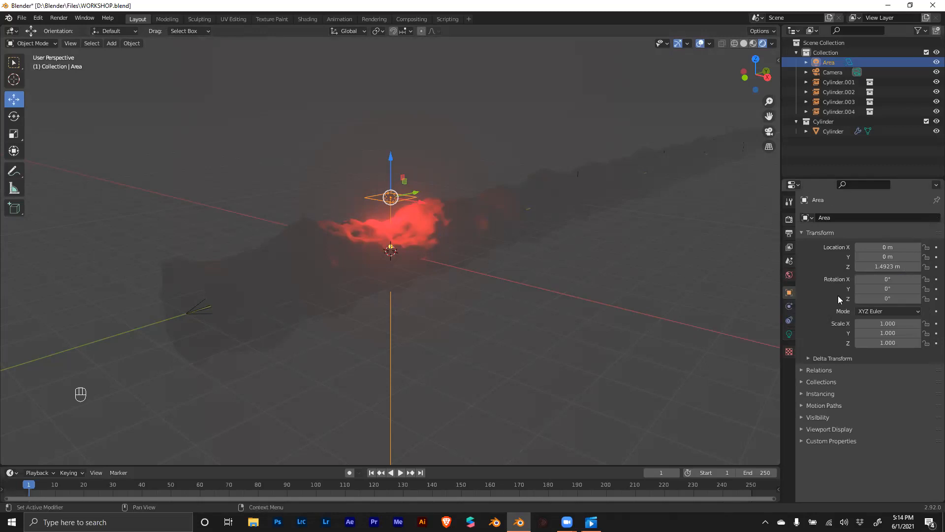
pyautogui.click(892, 266)
pyautogui.write('0')
pyautogui.press('Return')
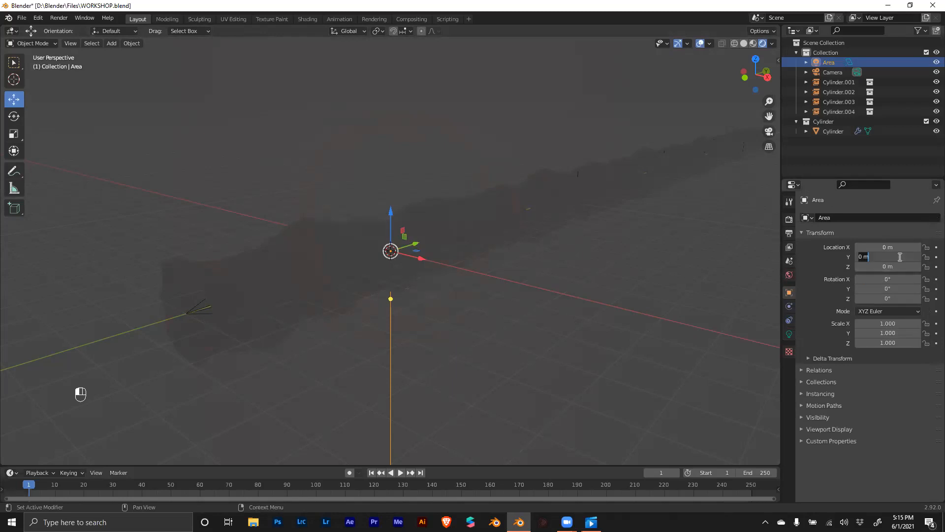
pyautogui.moveTo(899, 256); pyautogui.dragTo(899, 256)
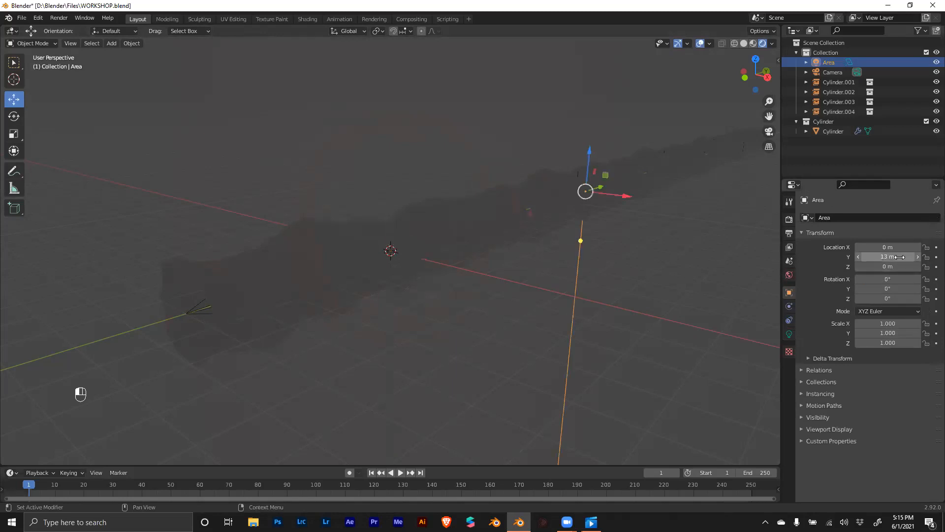
pyautogui.click(893, 280)
pyautogui.write('-90')
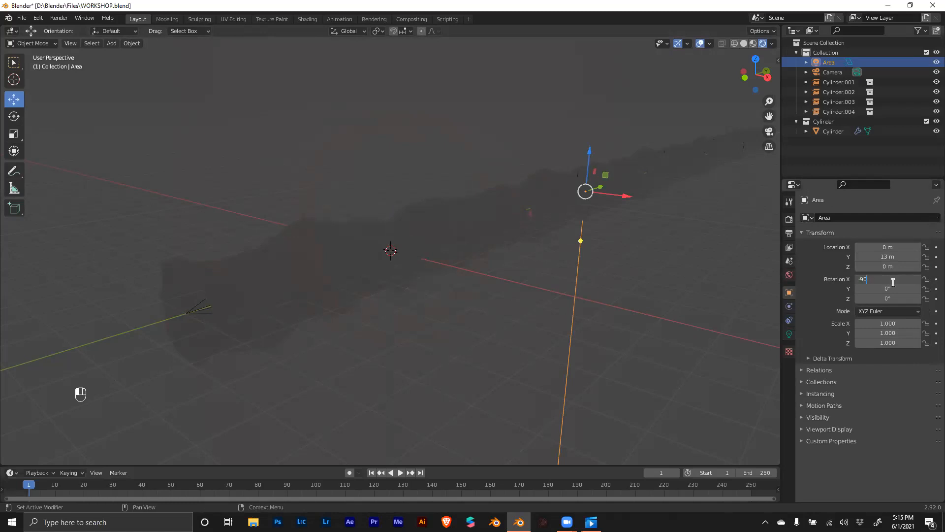
pyautogui.press('Return')
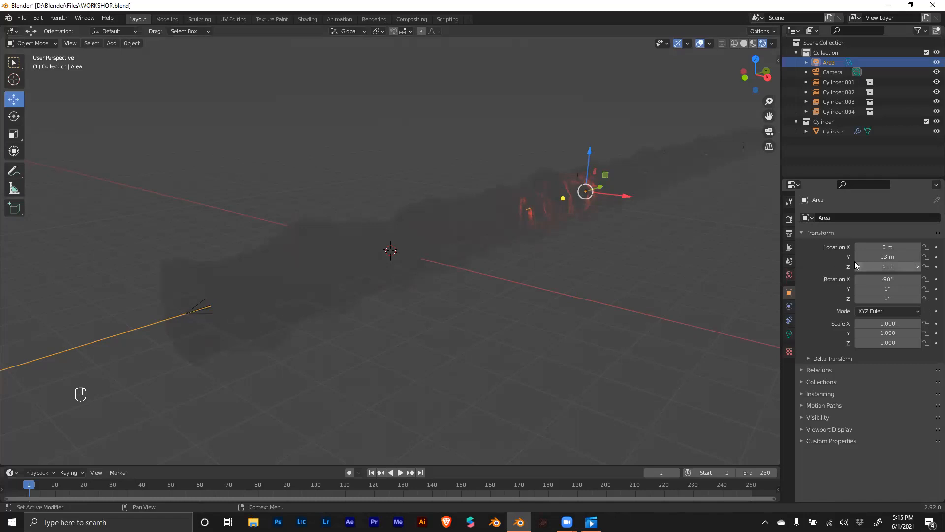
# Step: Try a higher power for the area light and undo the change
pyautogui.click(789, 334)
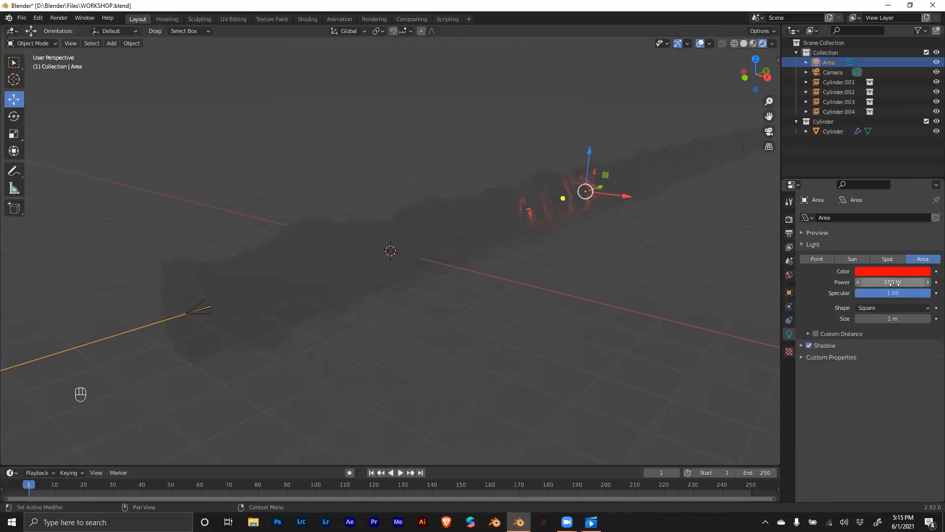
pyautogui.moveTo(897, 285)
pyautogui.mouseDown()
pyautogui.moveTo(879, 285)
pyautogui.moveTo(906, 286)
pyautogui.mouseUp()
pyautogui.hotkey('ctrl', 'z')
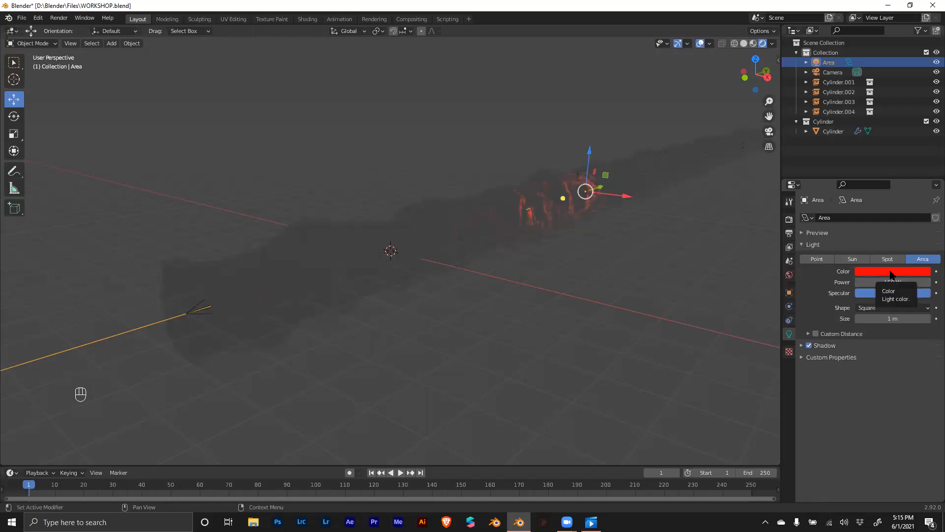
# Step: Adjust the area light's color to pure red with hue 0.000 and full saturation
pyautogui.click(891, 272)
pyautogui.moveTo(878, 213); pyautogui.dragTo(880, 213)
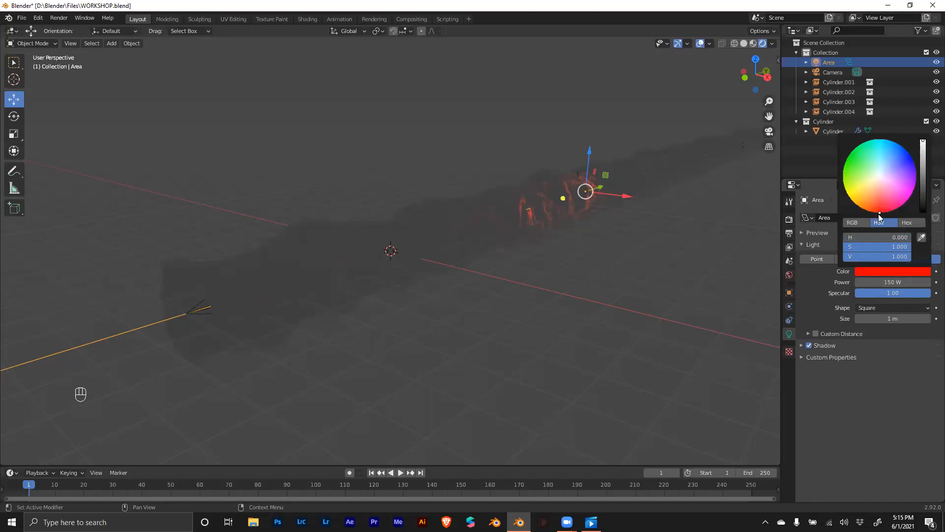
# Step: Look through the camera to examine how the red area light illuminates the tunnel
pyautogui.click(789, 293)
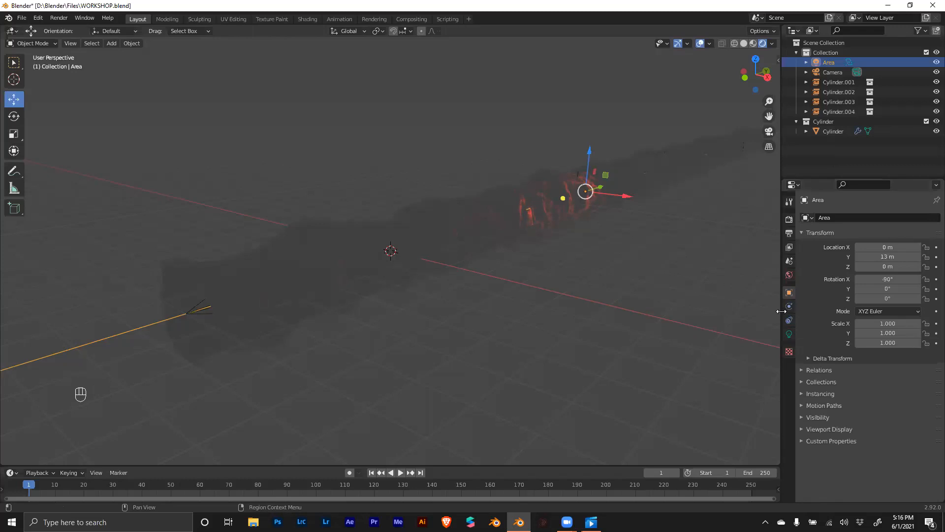
pyautogui.click(771, 135)
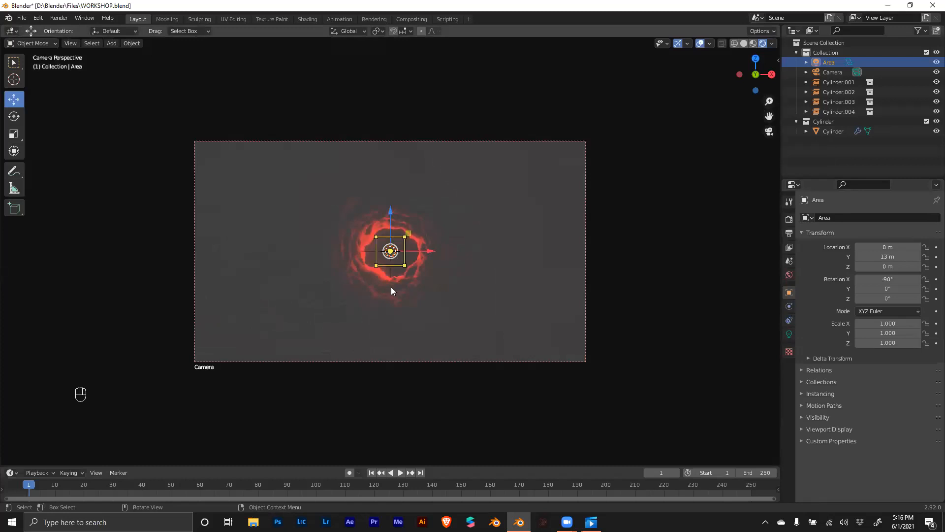
pyautogui.moveTo(492, 281); pyautogui.dragTo(473, 298, button='middle')
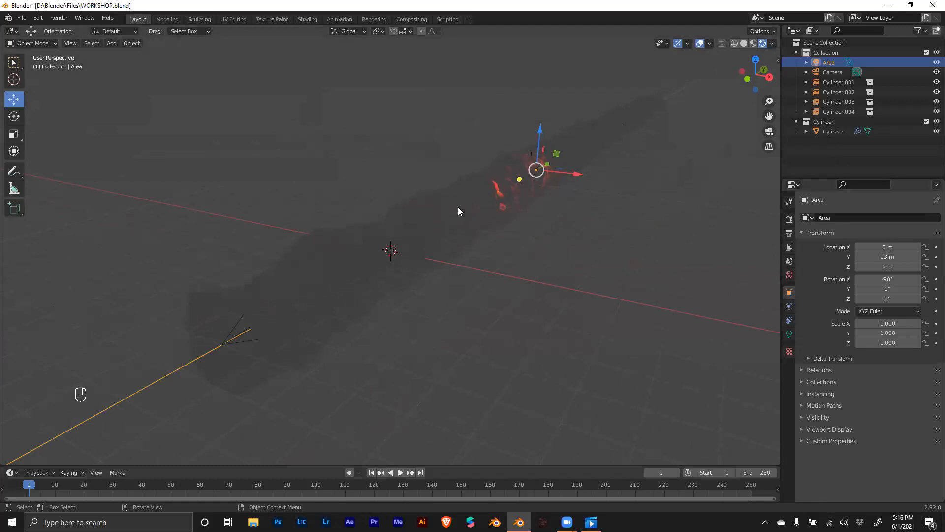
# Step: Add a point light at the origin and raise it to about 1.6 m above the tunnel
pyautogui.hotkey('shift', 'a')
pyautogui.moveTo(456, 189)
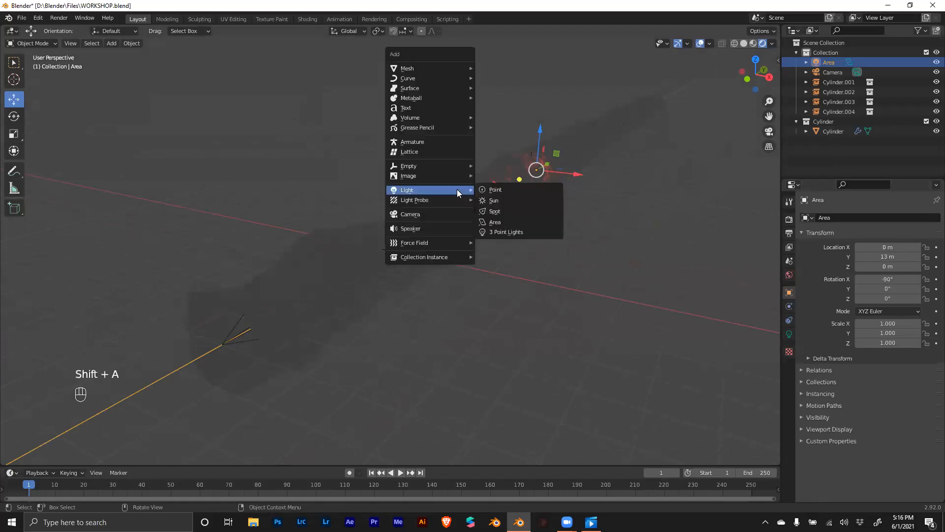
pyautogui.click(499, 193)
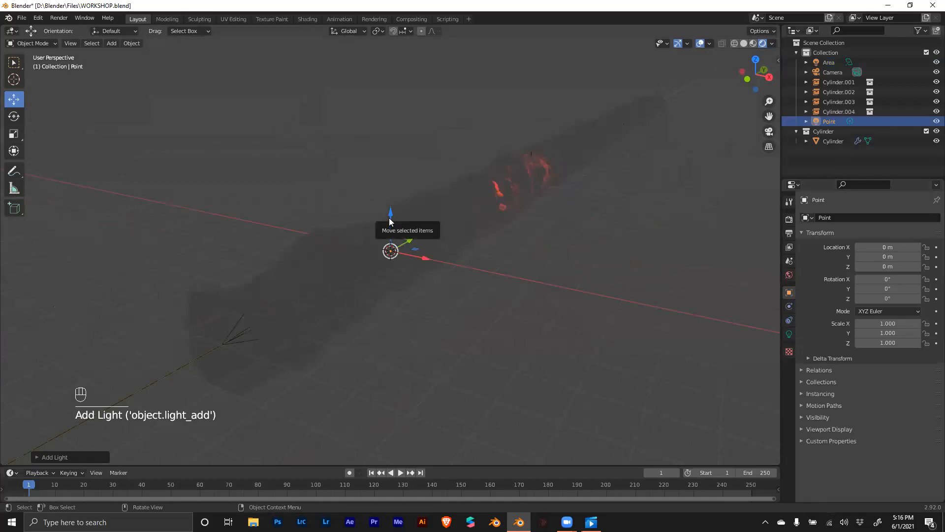
pyautogui.moveTo(391, 220); pyautogui.dragTo(387, 158)
pyautogui.moveTo(540, 313); pyautogui.dragTo(514, 323, button='middle')
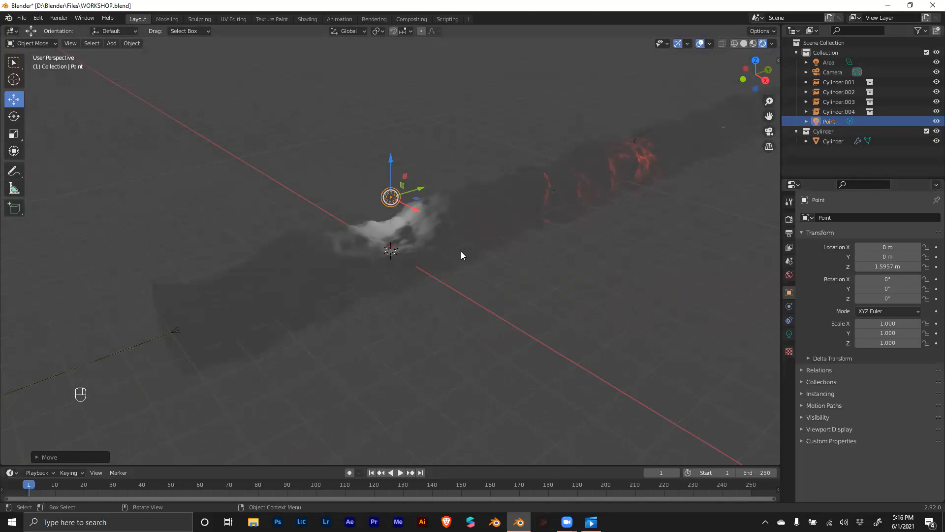
# Step: Set the point light's power to 75 W and change its color to a saturated orange
pyautogui.click(789, 333)
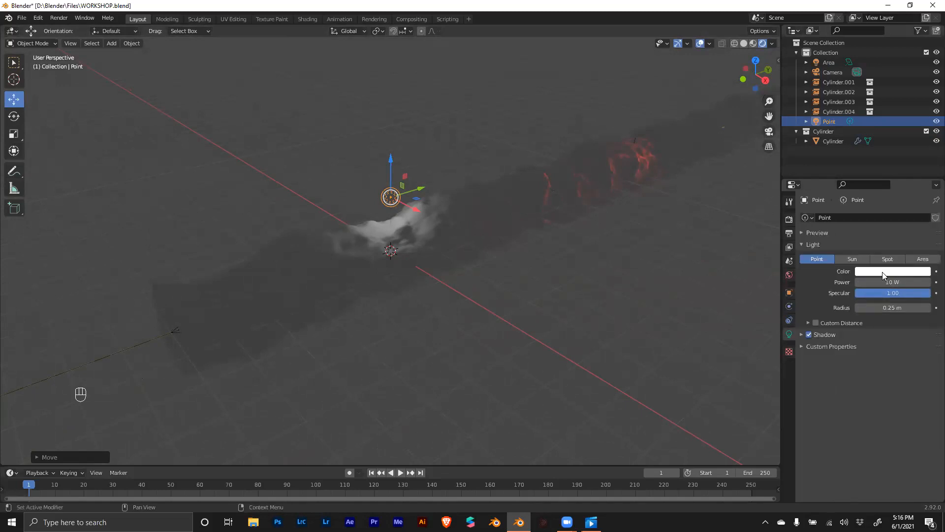
pyautogui.click(883, 282)
pyautogui.write('75')
pyautogui.press('Return')
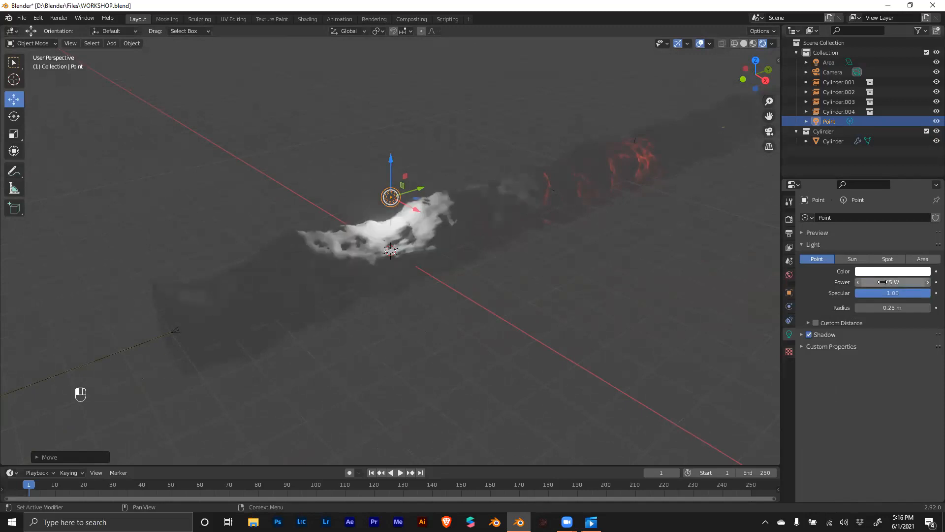
pyautogui.click(892, 272)
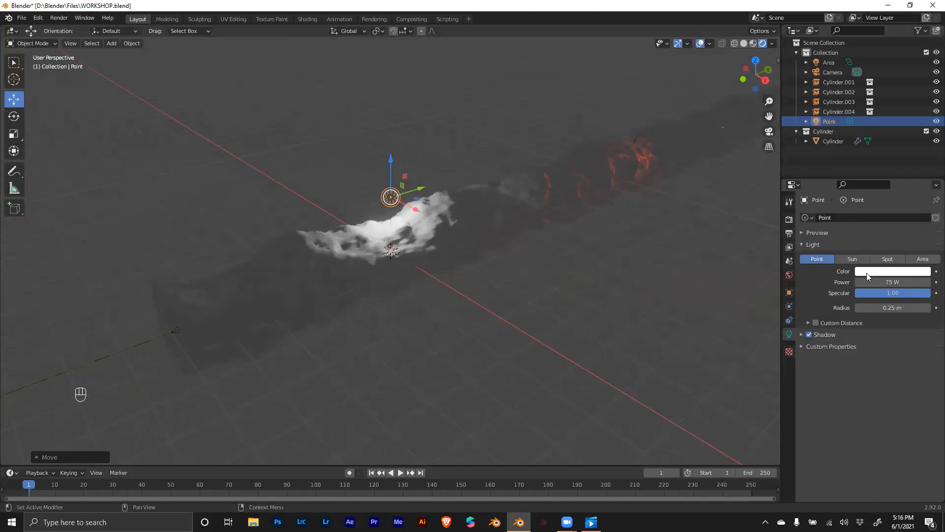
pyautogui.click(869, 272)
pyautogui.moveTo(879, 176); pyautogui.dragTo(867, 206)
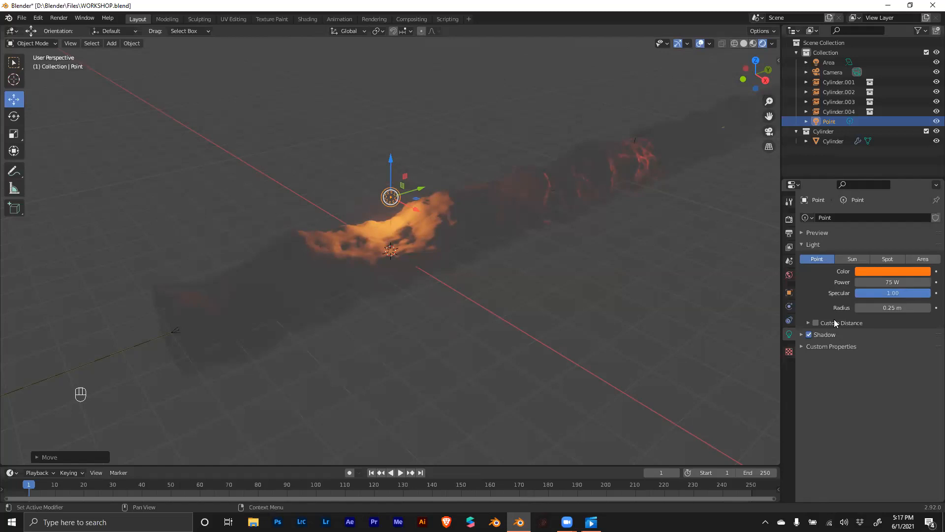
# Step: Place the point light inside the tunnel at Z 0 m and Y 10 m
pyautogui.click(788, 292)
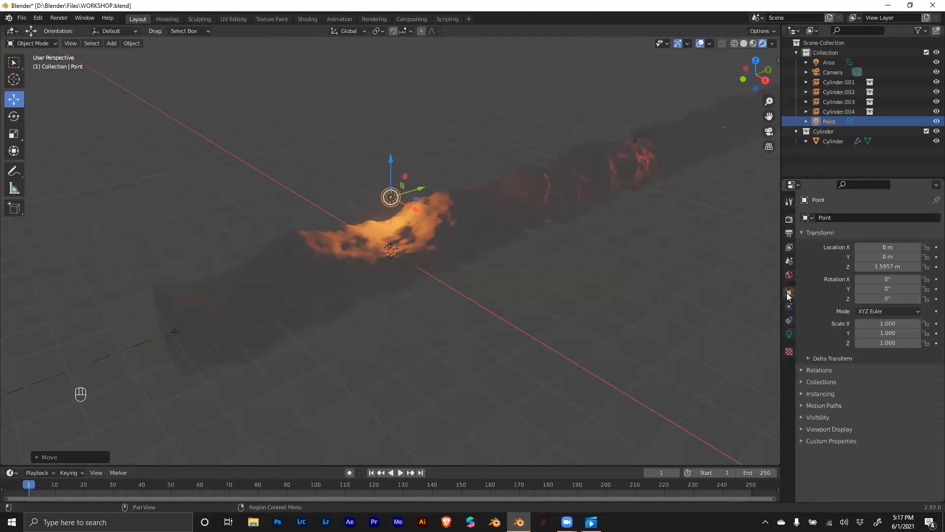
pyautogui.click(890, 266)
pyautogui.write('0')
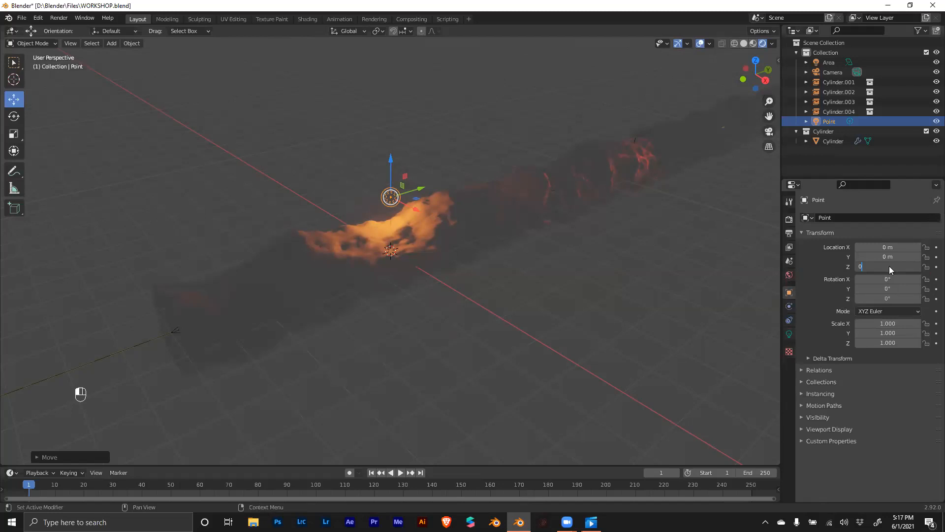
pyautogui.press('Return')
pyautogui.click(889, 256)
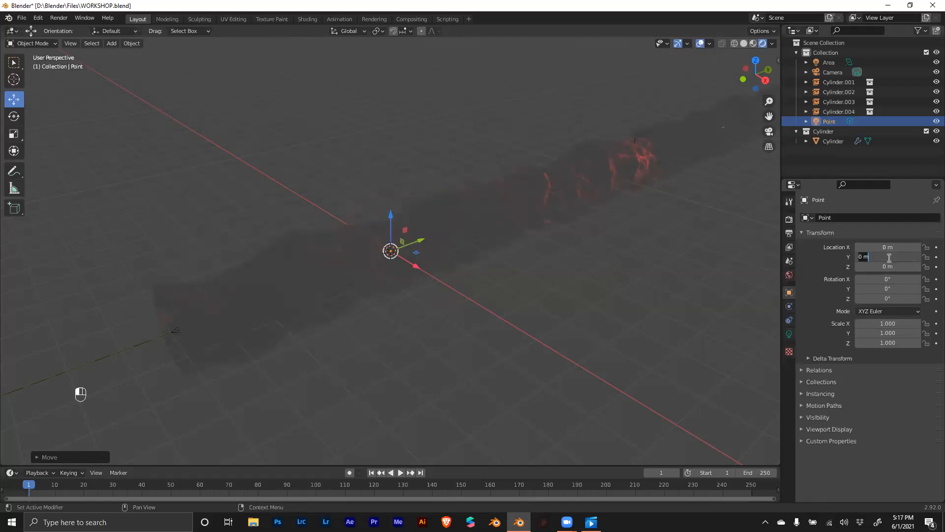
pyautogui.write('10')
pyautogui.press('Return')
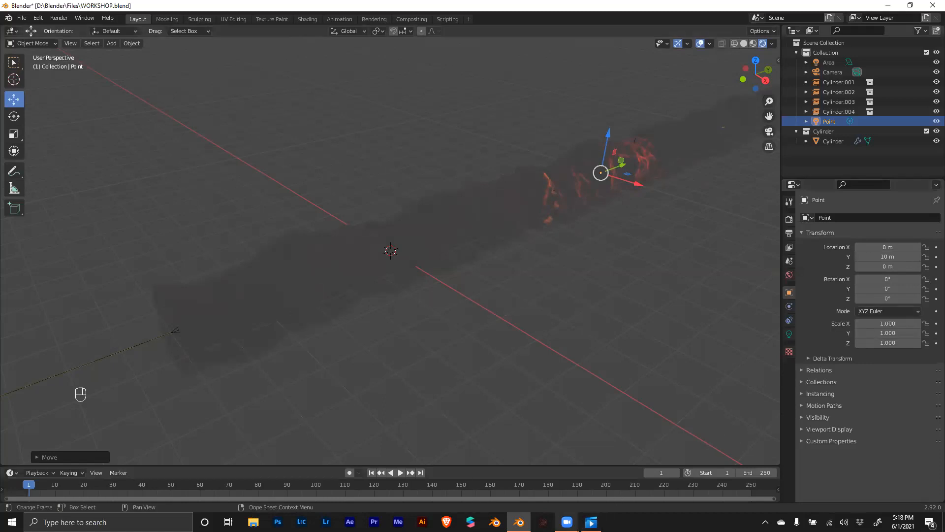
# Step: Compare the camera view with and without the orange point light by toggling its visibility
pyautogui.moveTo(566, 521)
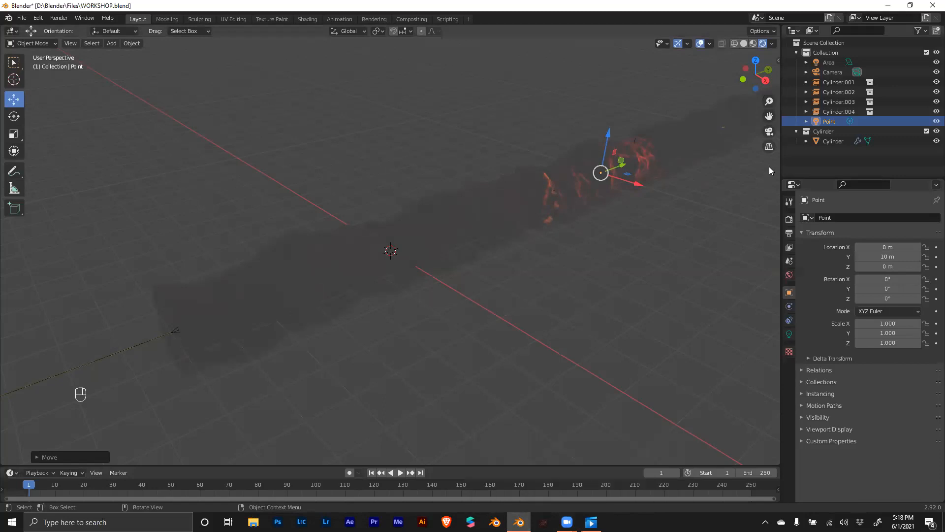
pyautogui.click(768, 132)
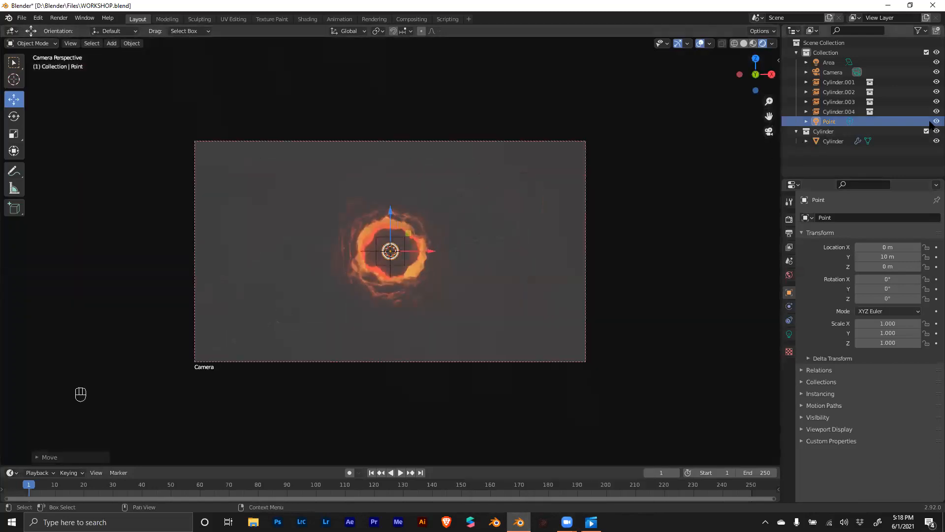
pyautogui.click(935, 121)
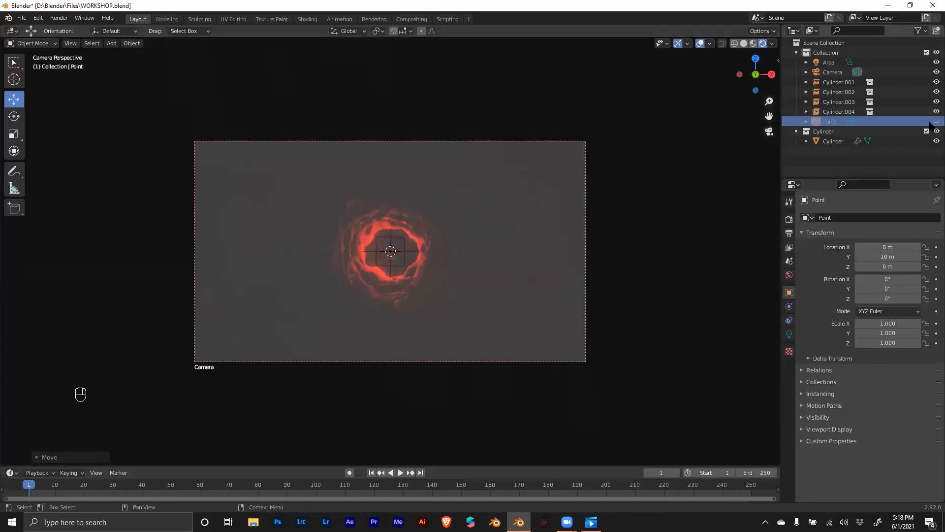
pyautogui.click(935, 122)
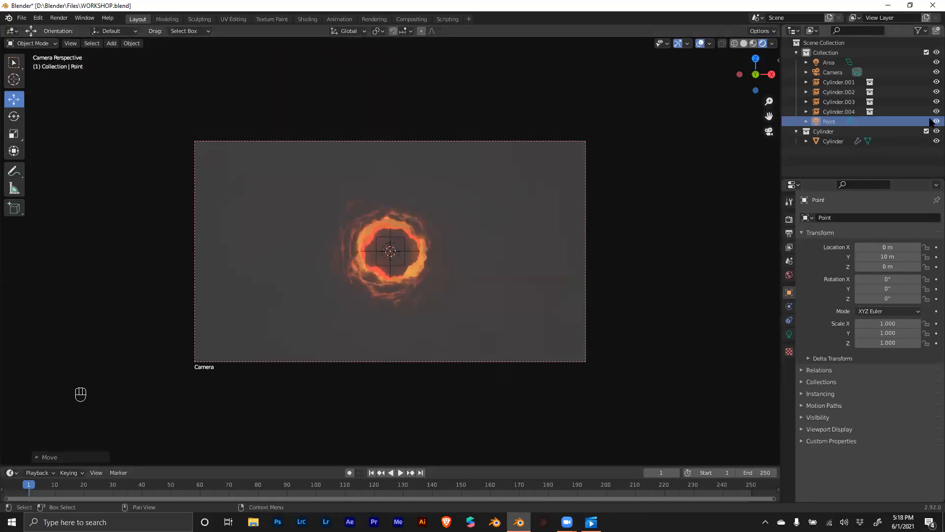
pyautogui.click(935, 121)
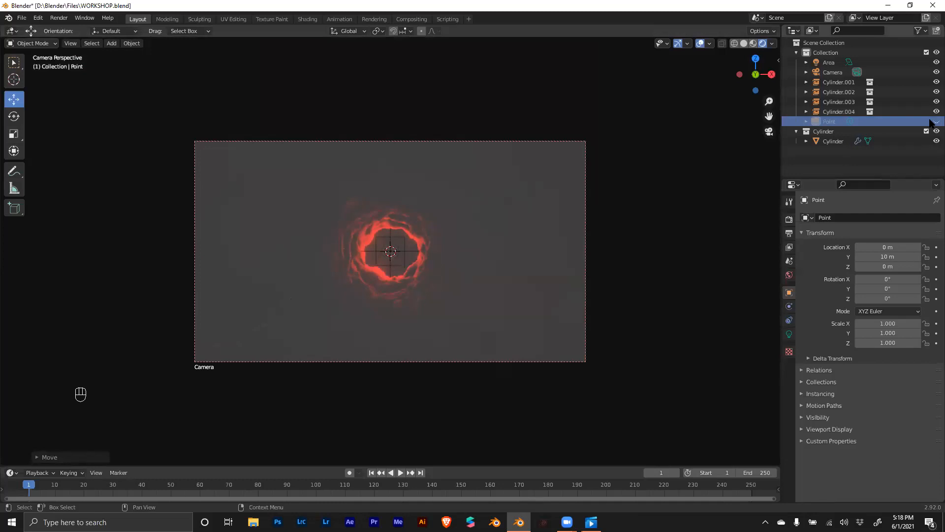
pyautogui.click(935, 121)
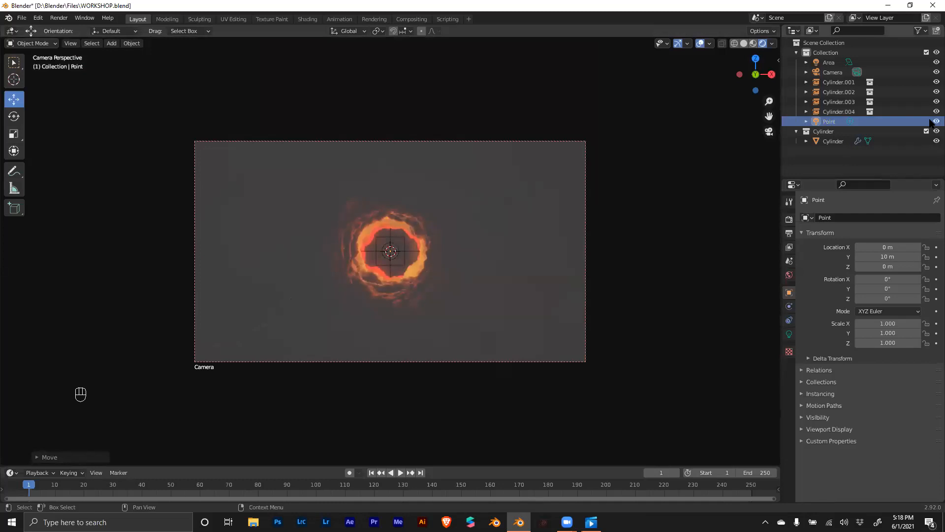
# Step: Add a second area light at the origin and raise it to about 1.23 m
pyautogui.moveTo(573, 214); pyautogui.dragTo(539, 233, button='middle')
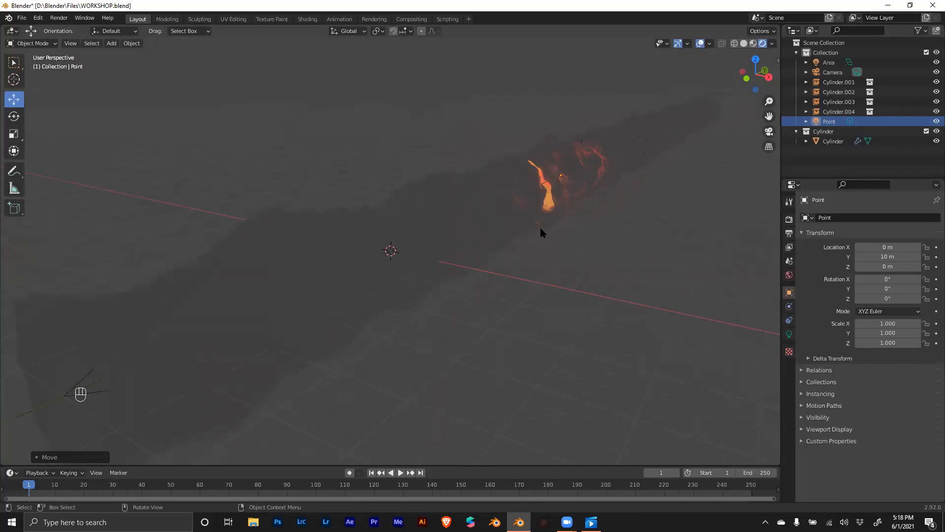
pyautogui.moveTo(532, 228); pyautogui.dragTo(528, 260, button='middle')
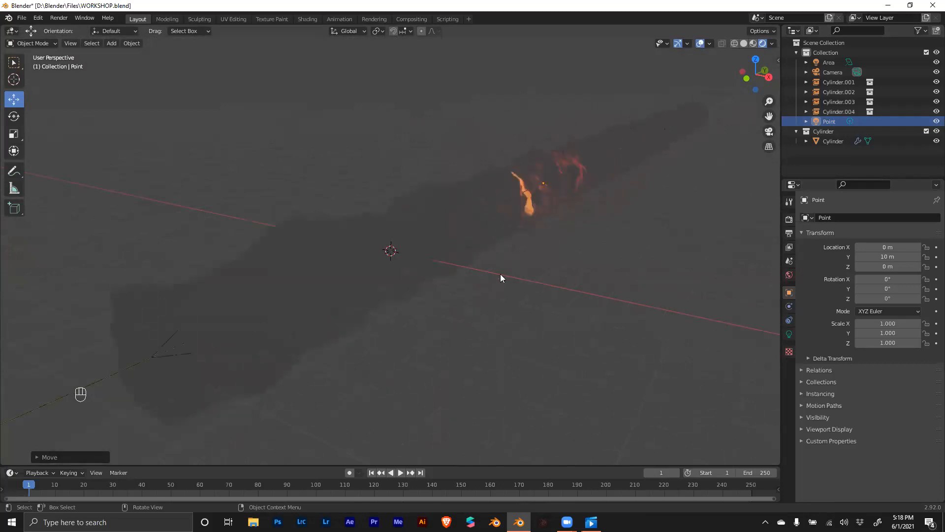
pyautogui.hotkey('shift', 'a')
pyautogui.moveTo(500, 273)
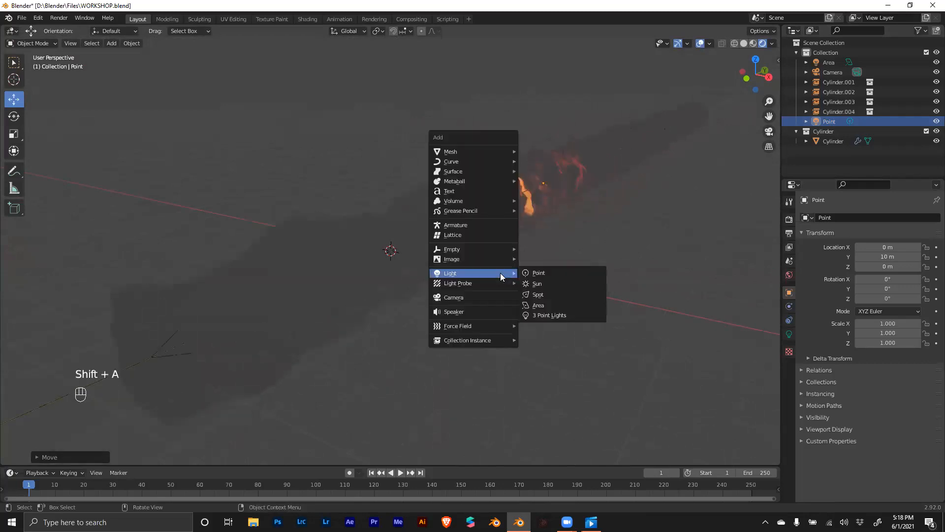
pyautogui.click(561, 306)
pyautogui.moveTo(388, 217); pyautogui.dragTo(388, 160)
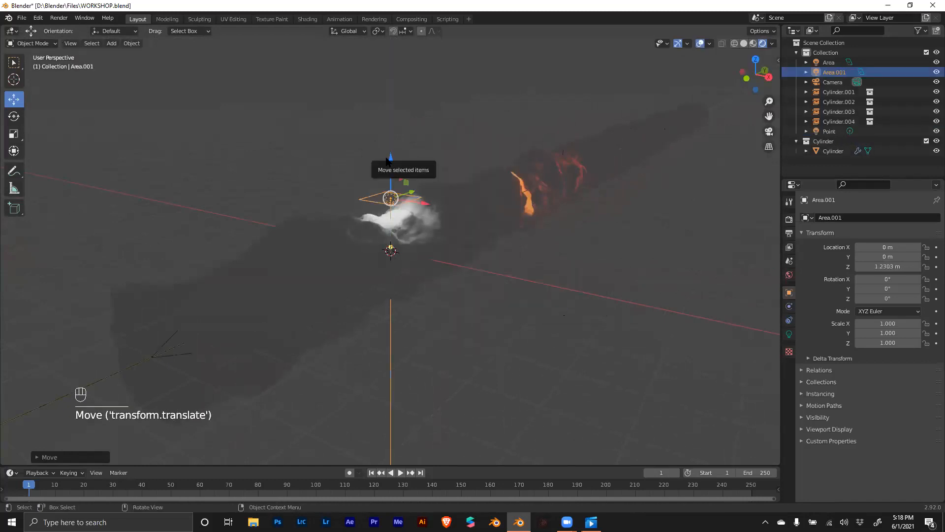
# Step: Set the second area light's power to 50 W and change its color to blue
pyautogui.click(789, 335)
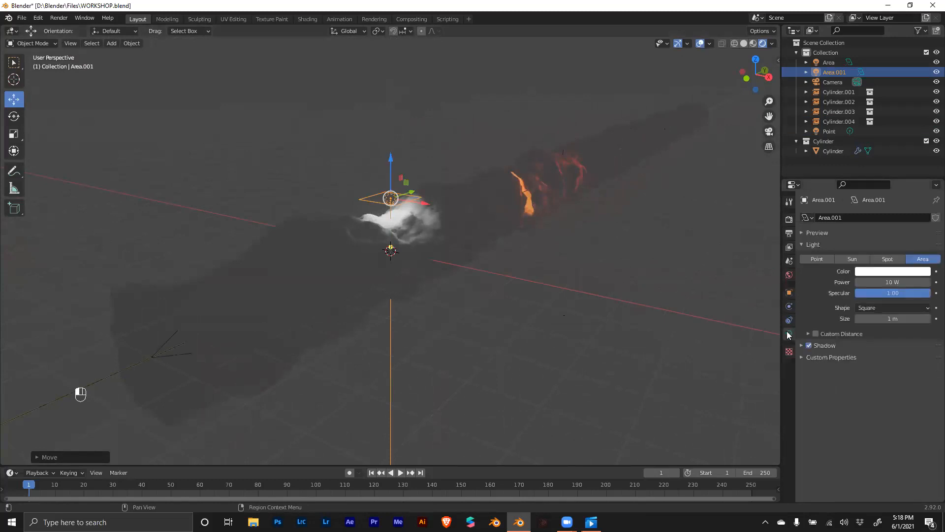
pyautogui.click(885, 285)
pyautogui.write('50')
pyautogui.press('Return')
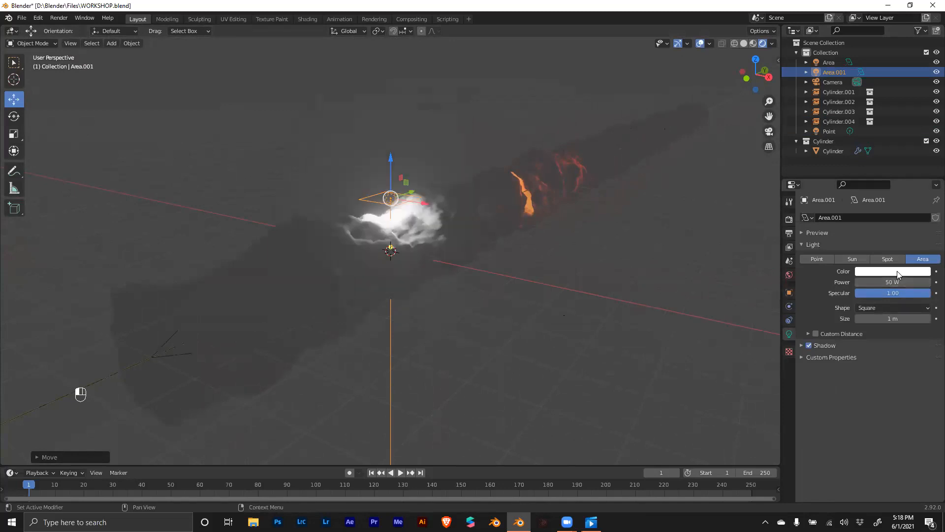
pyautogui.click(899, 273)
pyautogui.moveTo(880, 175); pyautogui.dragTo(900, 158)
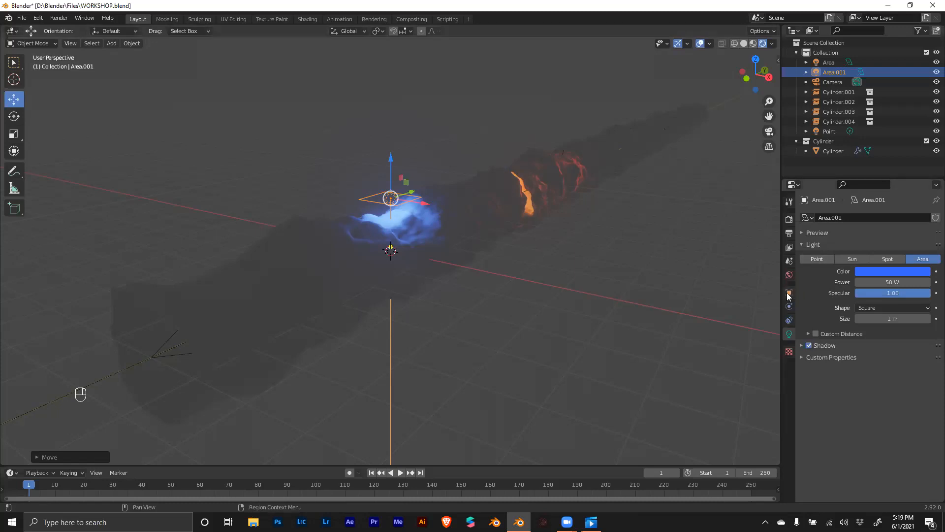
# Step: Position the blue area light above the tunnel at Y 6 m and Z 2.45 m
pyautogui.click(789, 293)
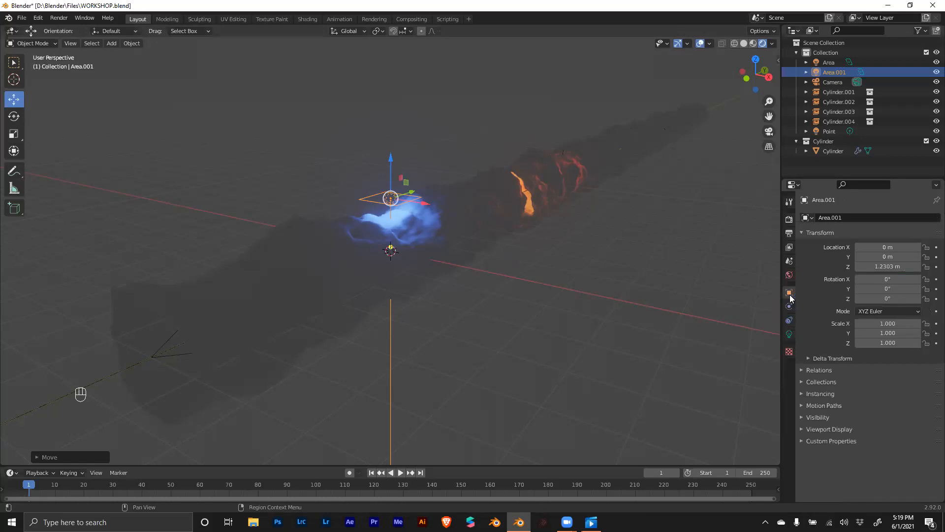
pyautogui.click(894, 268)
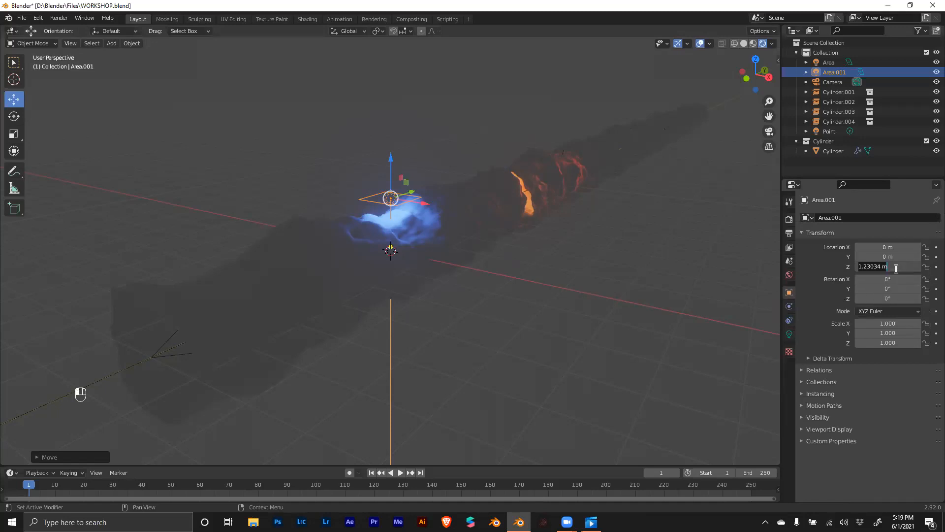
pyautogui.write('2.5')
pyautogui.press('Return')
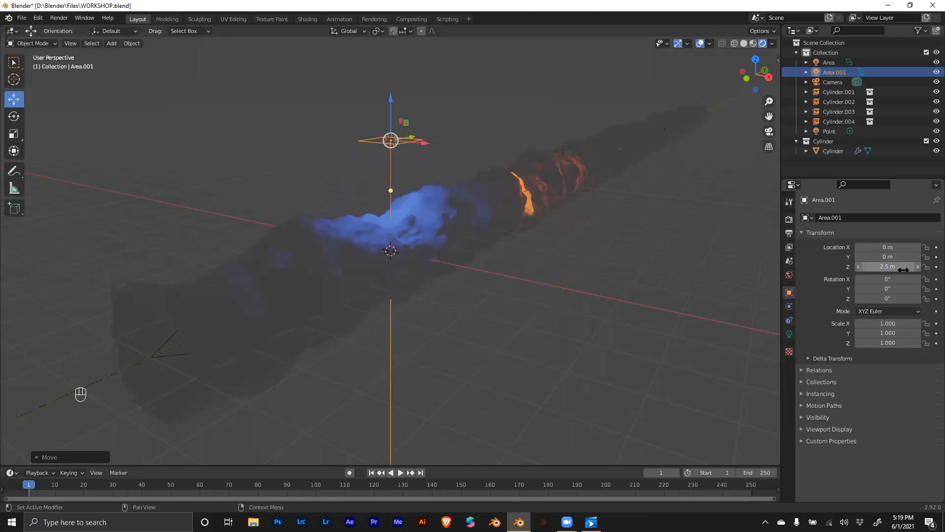
pyautogui.moveTo(904, 269); pyautogui.dragTo(904, 270)
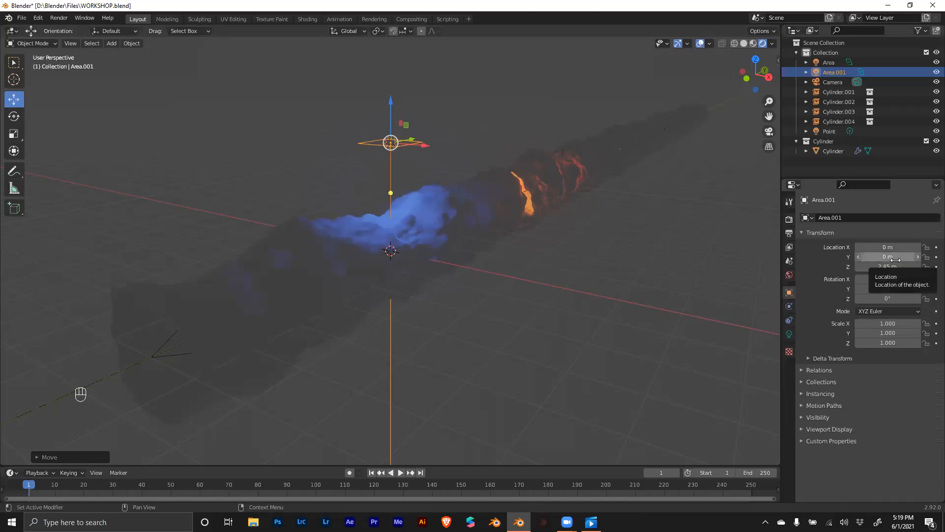
pyautogui.click(892, 258)
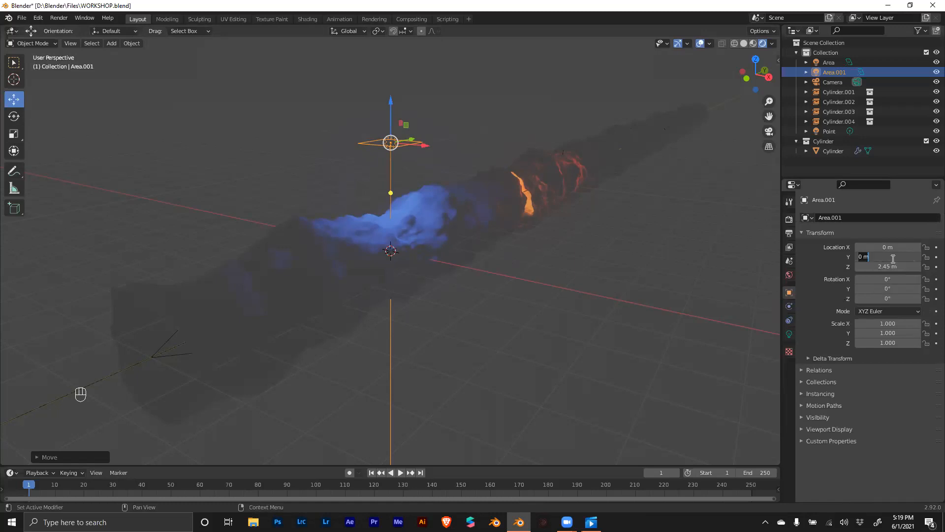
pyautogui.write('6')
pyautogui.press('Return')
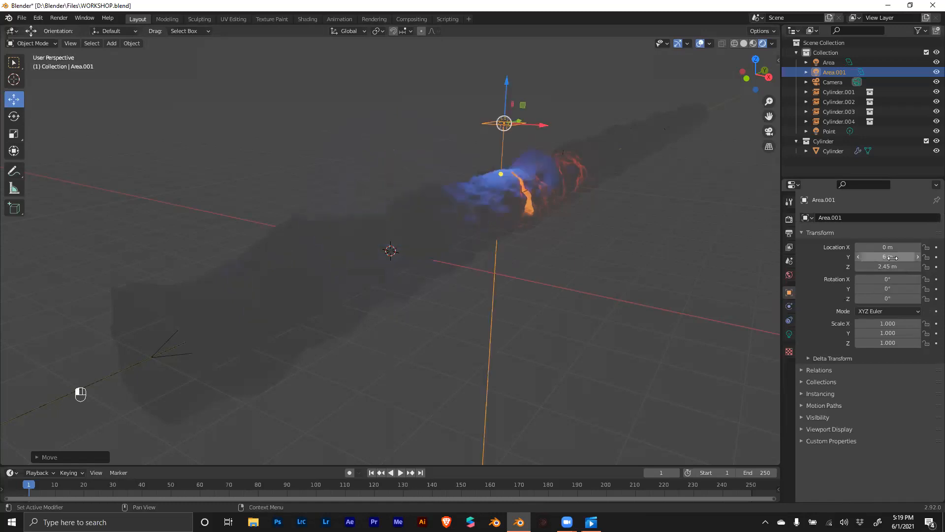
# Step: Switch the viewport to solid shading and view the tunnel from the side around the blue light
pyautogui.moveTo(638, 231); pyautogui.dragTo(668, 231, button='middle')
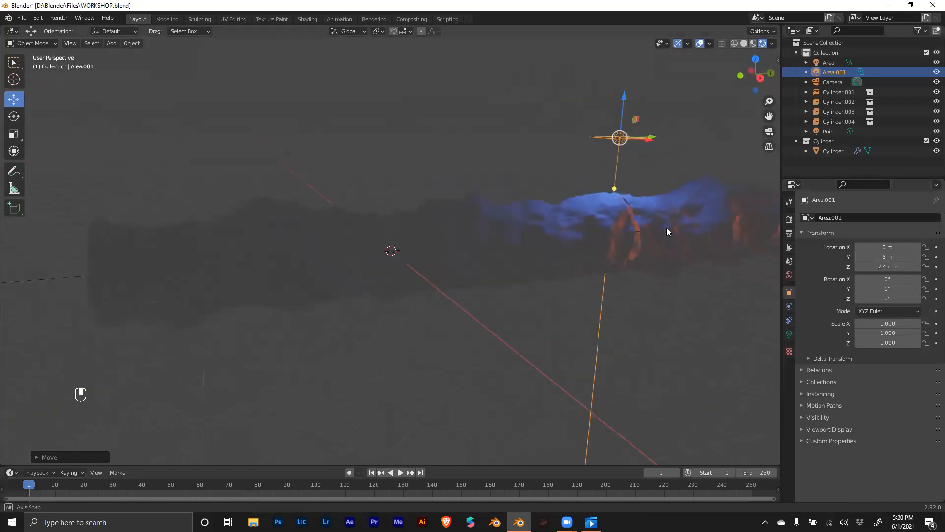
pyautogui.press('z')
pyautogui.click(714, 262)
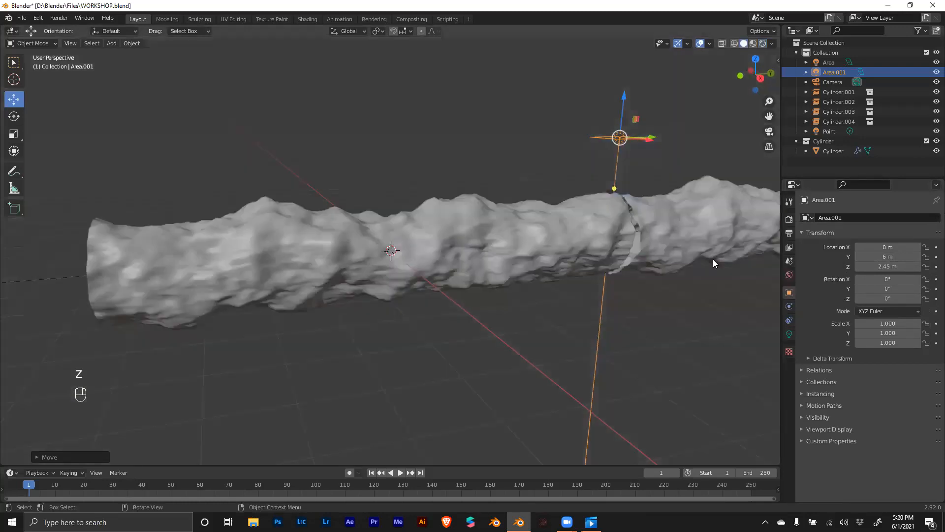
# Step: Check the tunnel through the camera in rendered shading and compare it with the mograph0001-0120 reference video
pyautogui.moveTo(713, 258); pyautogui.dragTo(707, 256, button='middle')
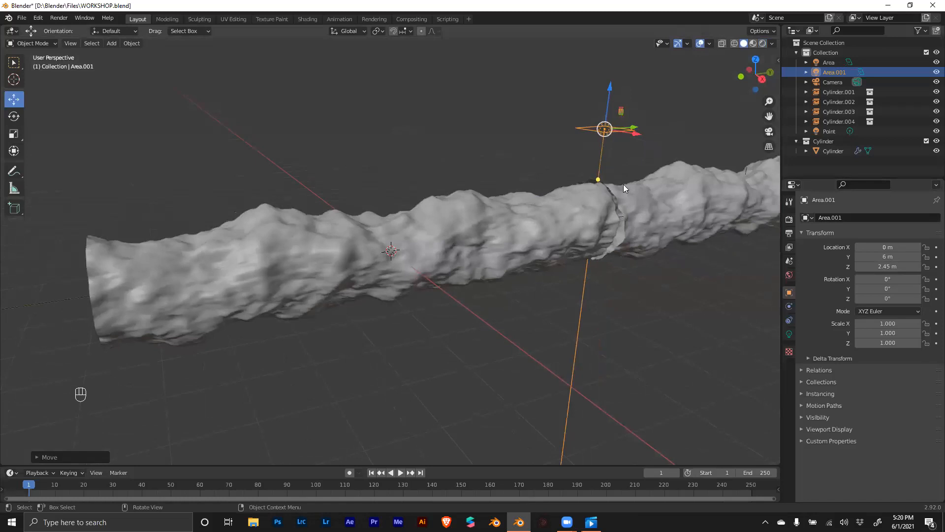
pyautogui.click(769, 131)
pyautogui.press('z')
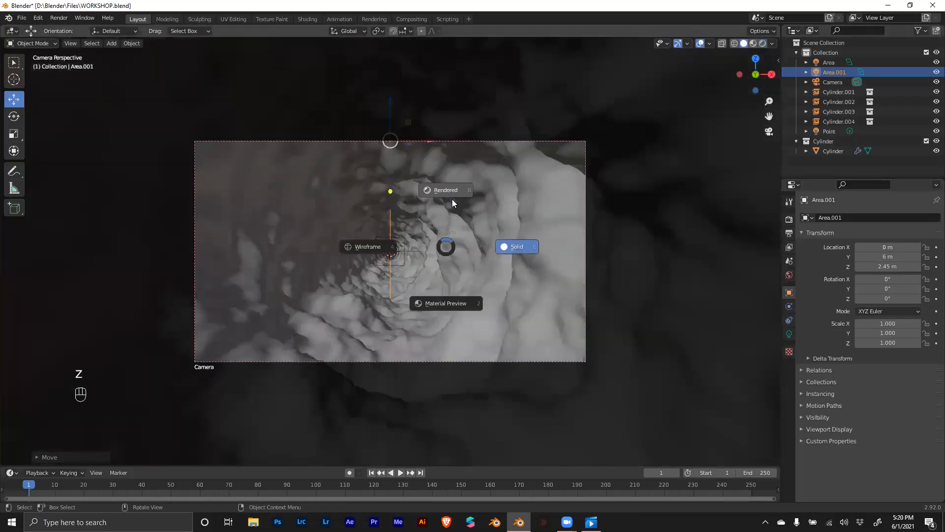
pyautogui.click(448, 189)
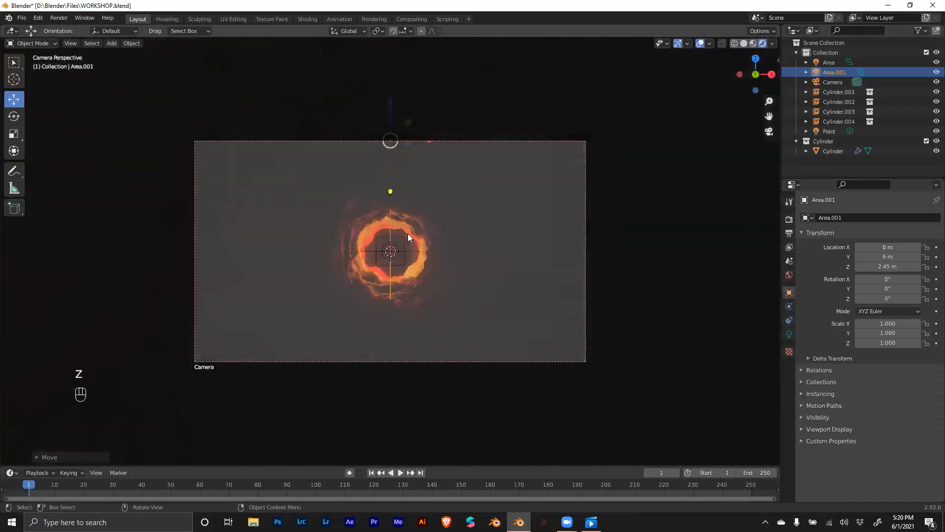
pyautogui.scroll(3, 408, 233)
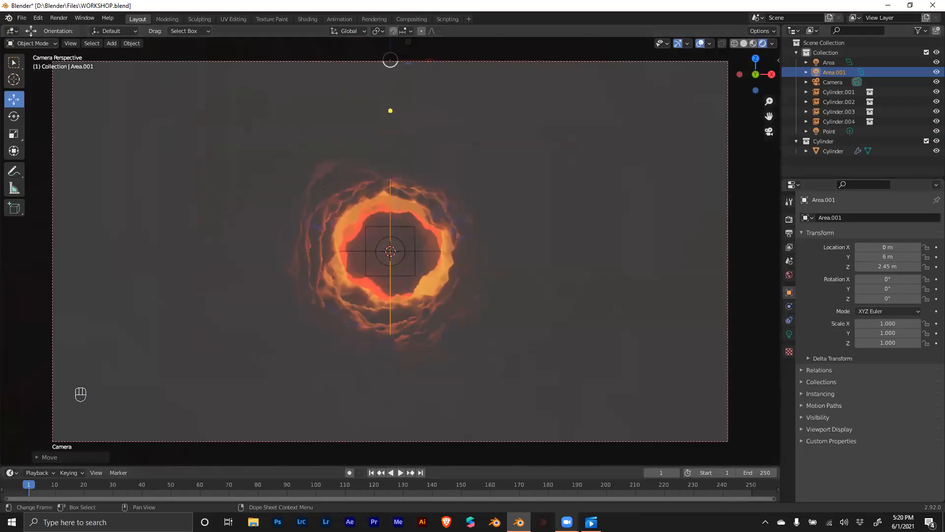
pyautogui.click(591, 521)
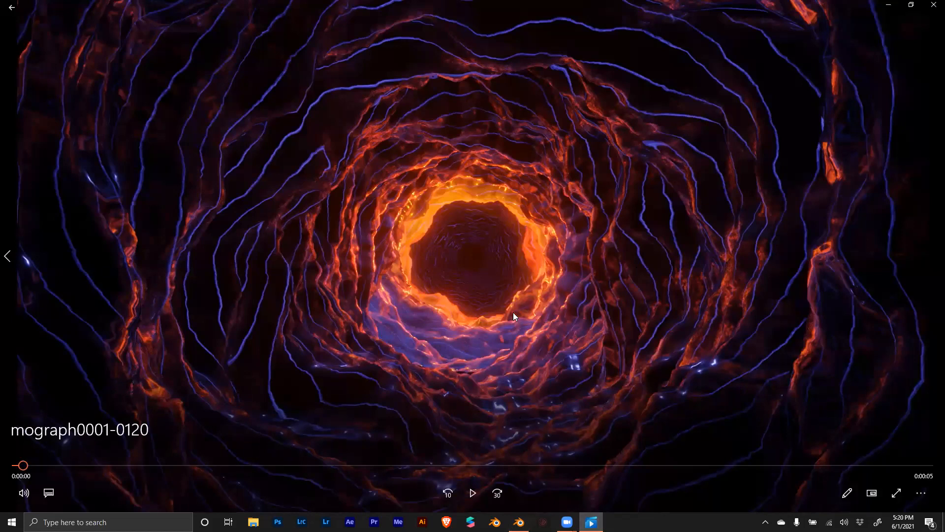
pyautogui.click(889, 5)
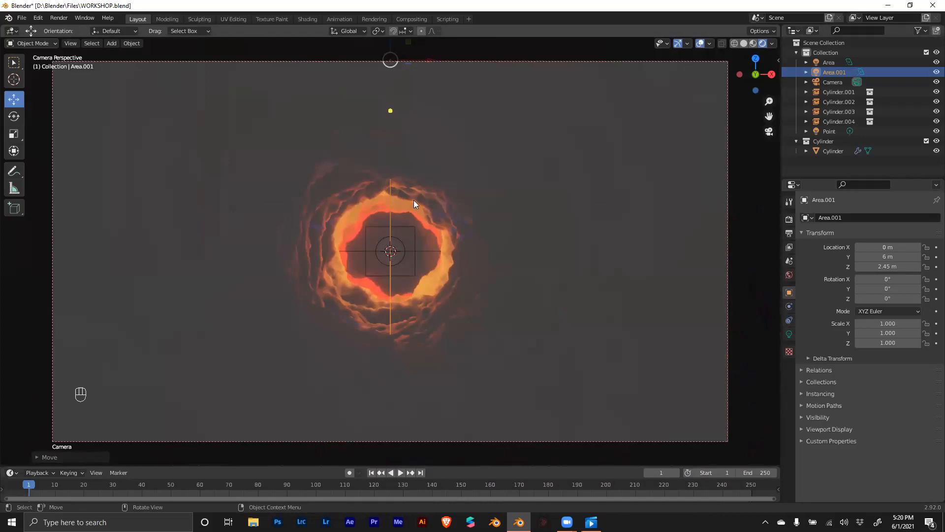
# Step: Leave the camera view and inspect the whole tunnel from outside in solid shading
pyautogui.moveTo(464, 262); pyautogui.dragTo(482, 178, button='middle')
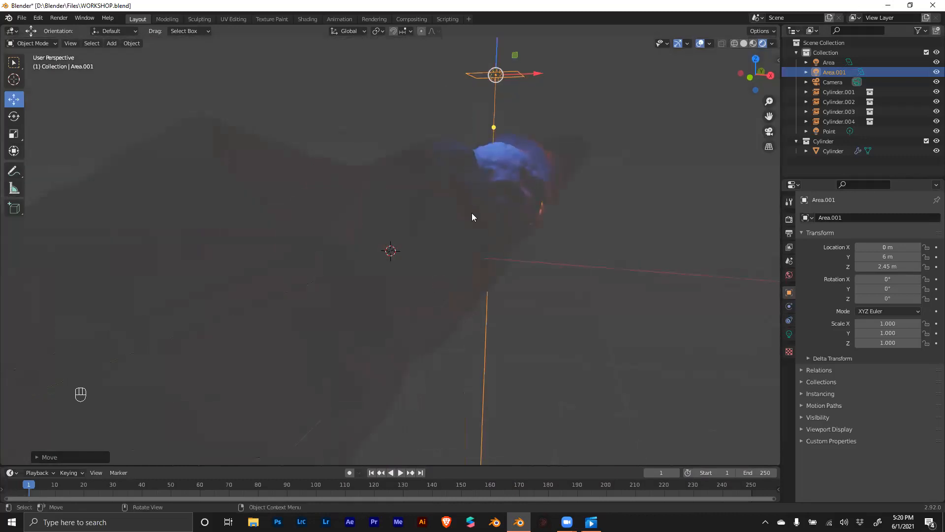
pyautogui.moveTo(471, 213); pyautogui.dragTo(523, 212, button='middle')
pyautogui.press('z')
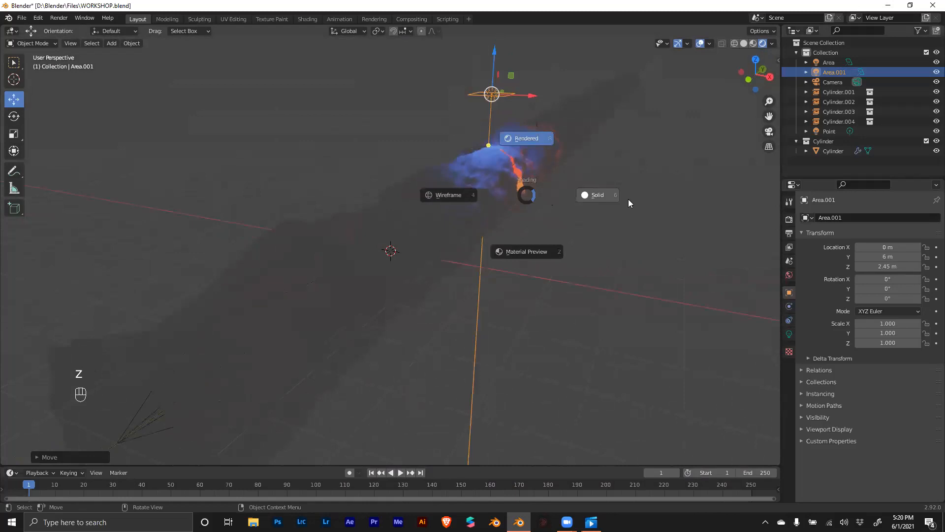
pyautogui.click(629, 200)
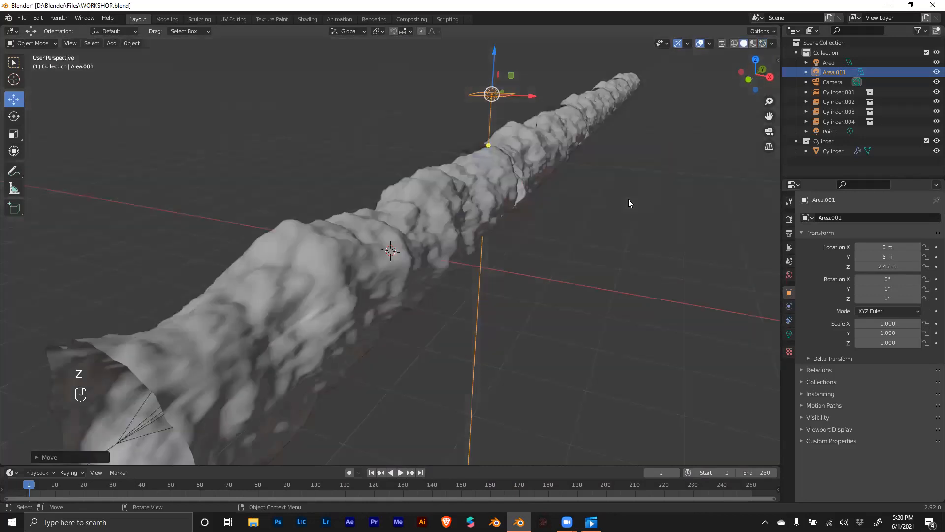
# Step: Switch to the Shading workspace with the sidebar hidden and create a new material for the original tunnel cylinder
pyautogui.click(307, 19)
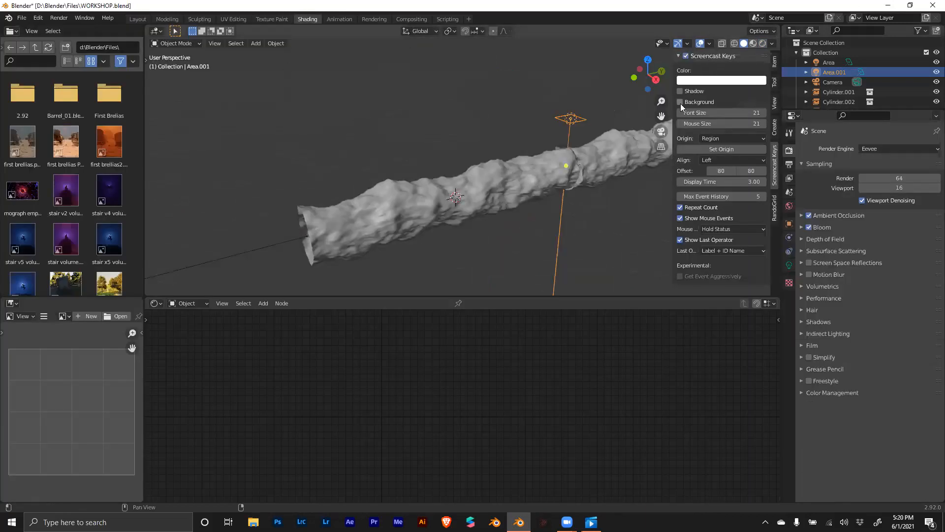
pyautogui.press('n')
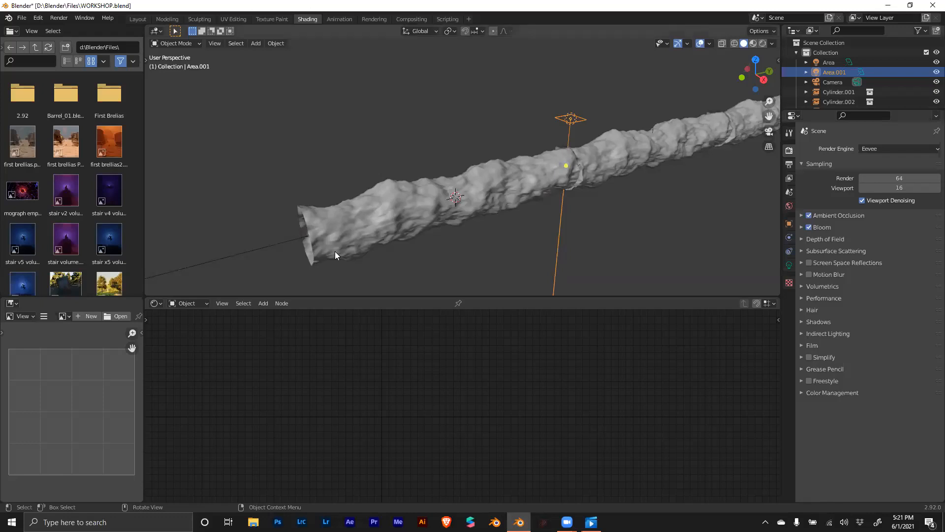
pyautogui.click(498, 191)
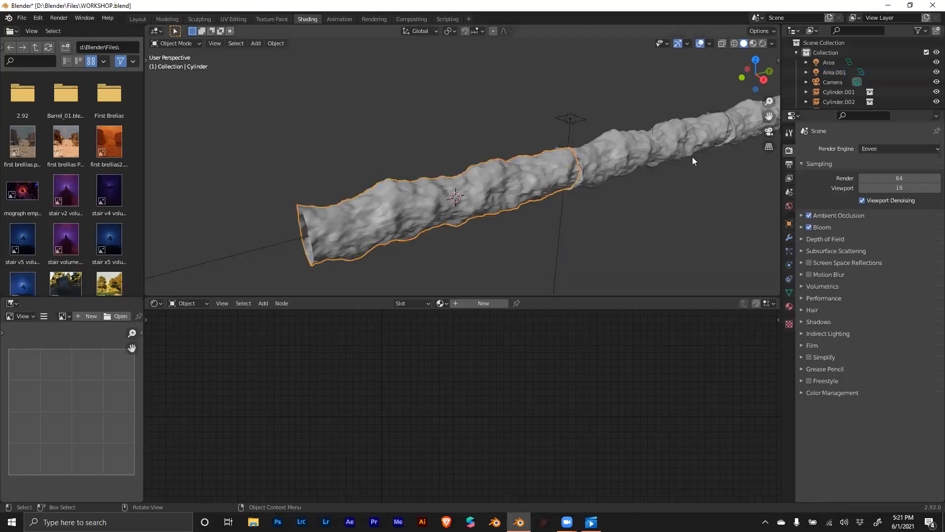
pyautogui.scroll(-3, 836, 84)
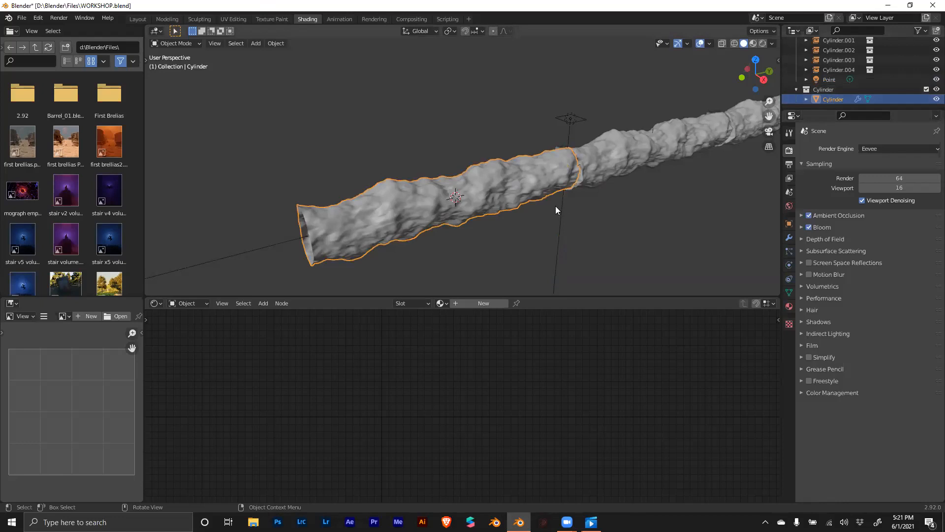
pyautogui.click(468, 304)
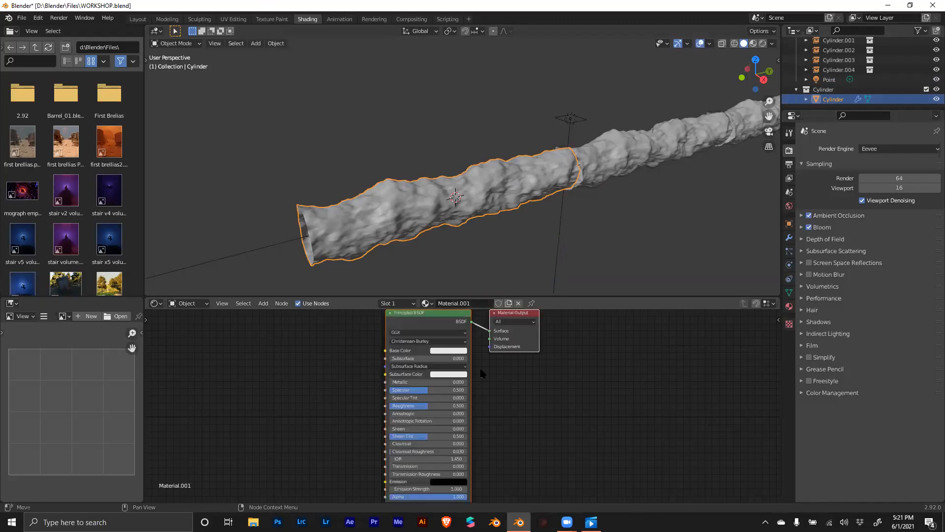
pyautogui.moveTo(509, 407); pyautogui.dragTo(538, 429, button='middle')
pyautogui.scroll(1, 527, 214)
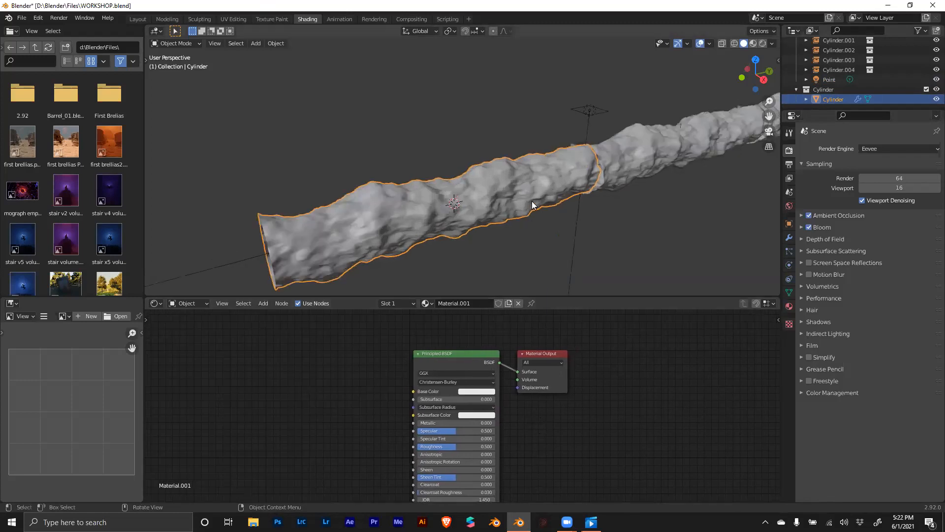
# Step: Show the tunnel in rendered shading and bring the new material's Principled BSDF settings into close view
pyautogui.press('z')
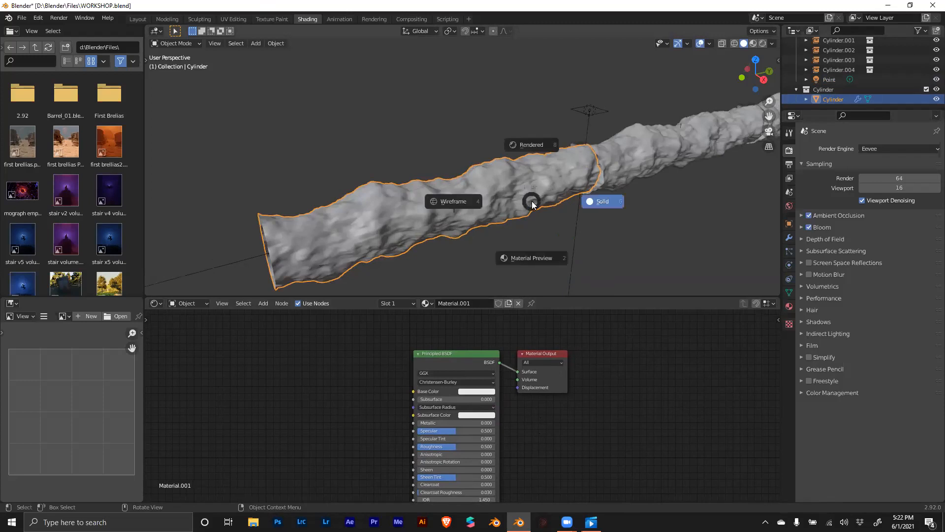
pyautogui.click(538, 146)
pyautogui.scroll(1, 607, 170)
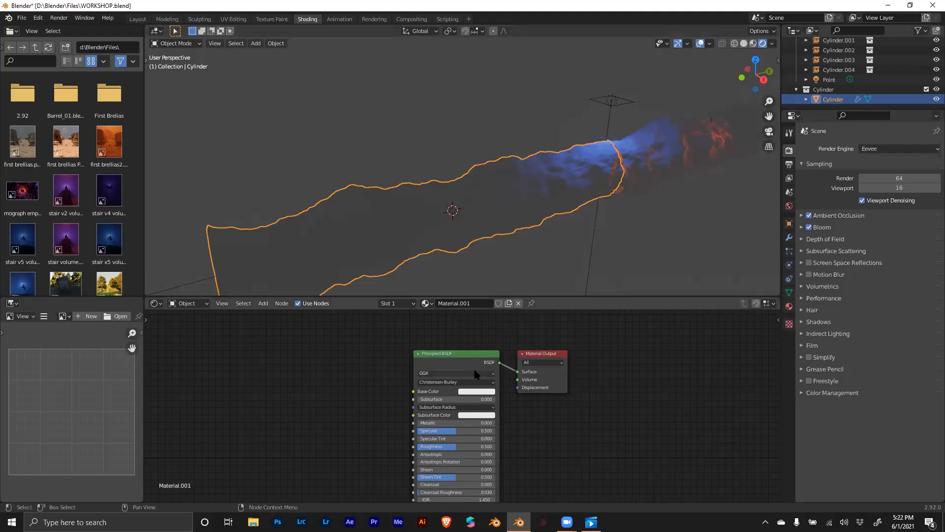
pyautogui.moveTo(592, 409)
pyautogui.mouseDown(button='middle')
pyautogui.moveTo(661, 385)
pyautogui.moveTo(606, 414)
pyautogui.mouseUp(button='middle')
pyautogui.scroll(3, 563, 380)
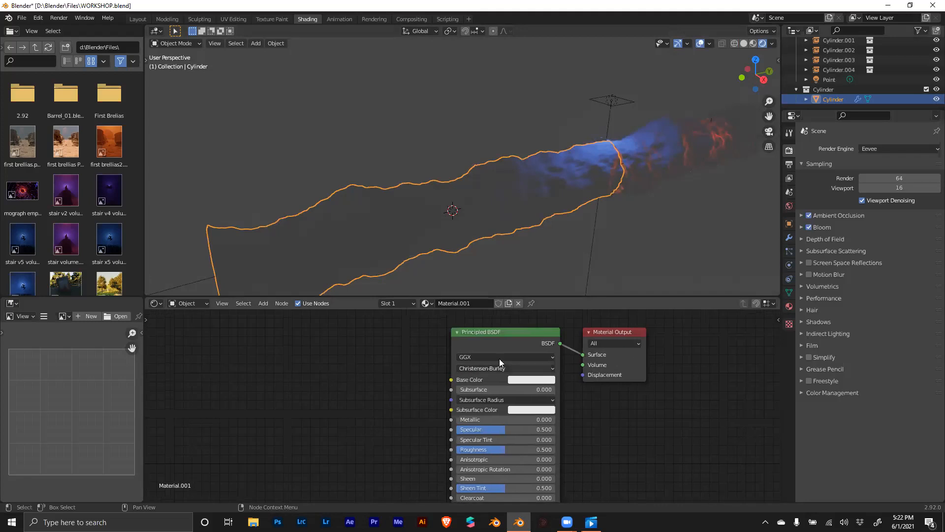
pyautogui.moveTo(573, 441); pyautogui.dragTo(559, 424, button='middle')
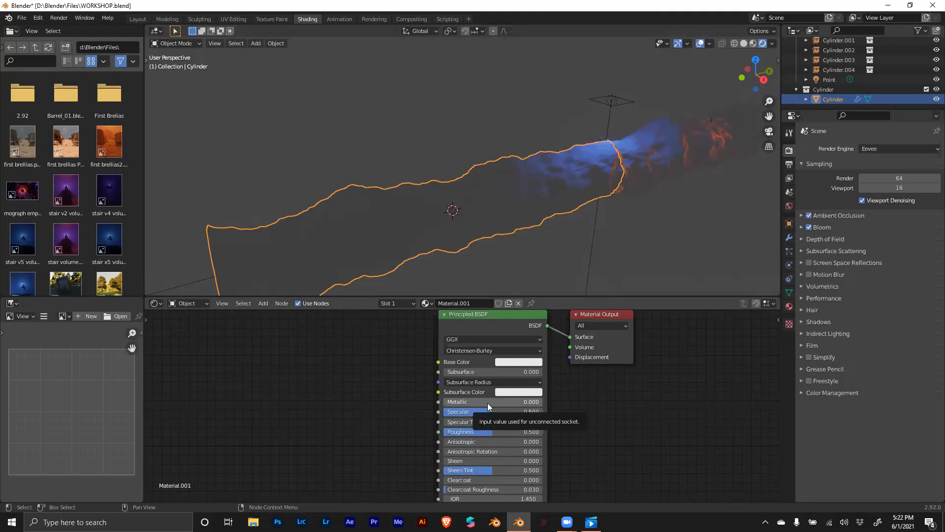
# Step: Try a Metallic value of 0.977 and a Roughness of 1 on the cylinder's material, reverting each one
pyautogui.moveTo(487, 403); pyautogui.dragTo(544, 403)
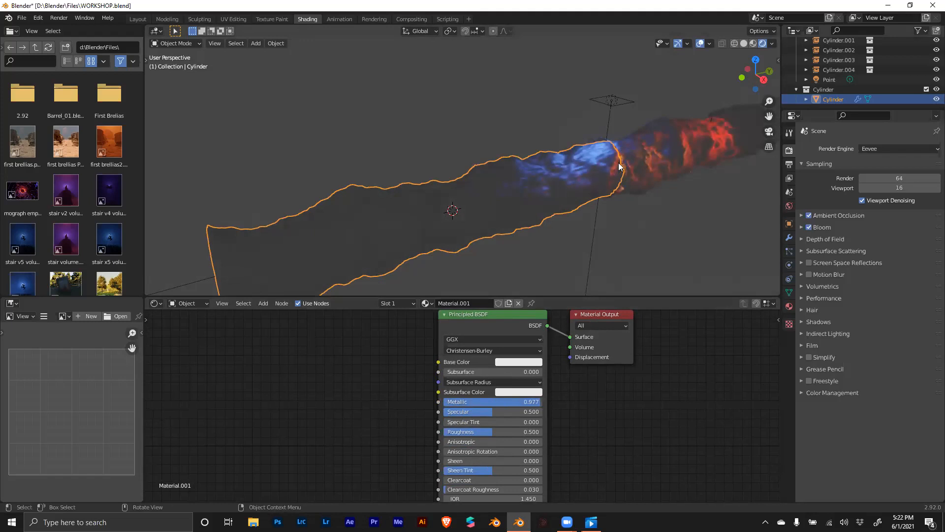
pyautogui.doubleClick(532, 402)
pyautogui.write('0')
pyautogui.press('Return')
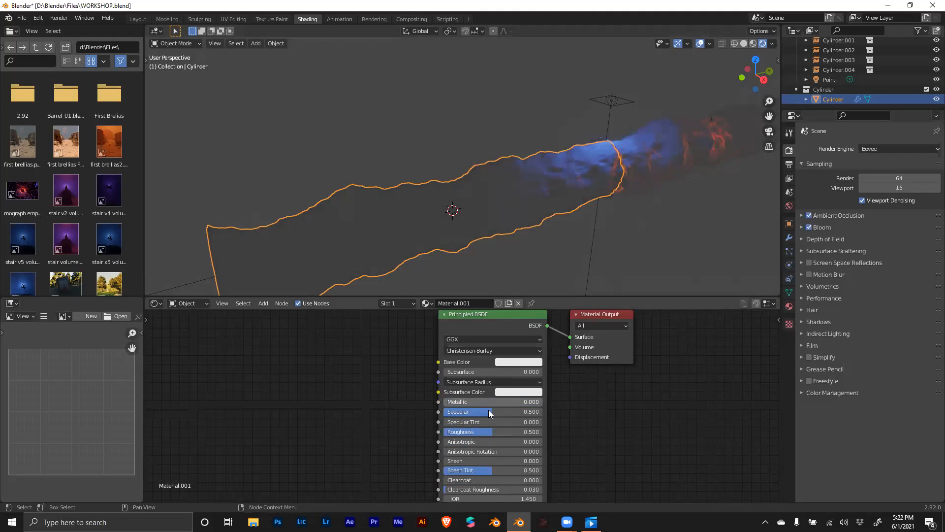
pyautogui.moveTo(480, 432); pyautogui.dragTo(541, 432)
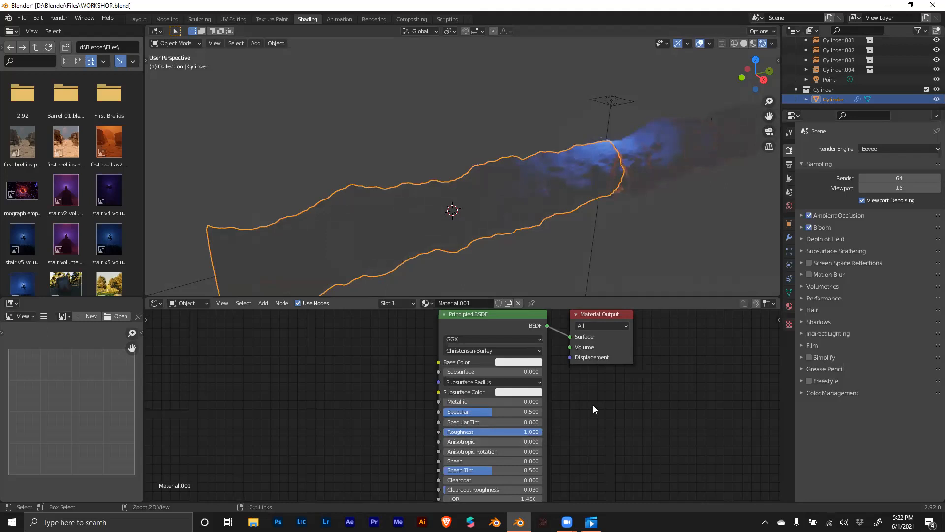
pyautogui.hotkey('ctrl', 'z')
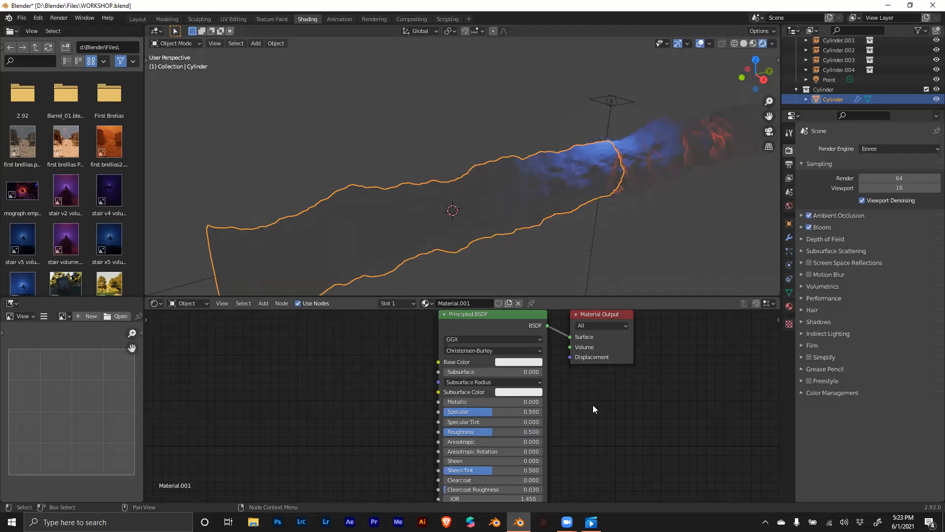
# Step: Compare the tunnel in material preview, solid and rendered shading, and reselect the original cylinder
pyautogui.press('z')
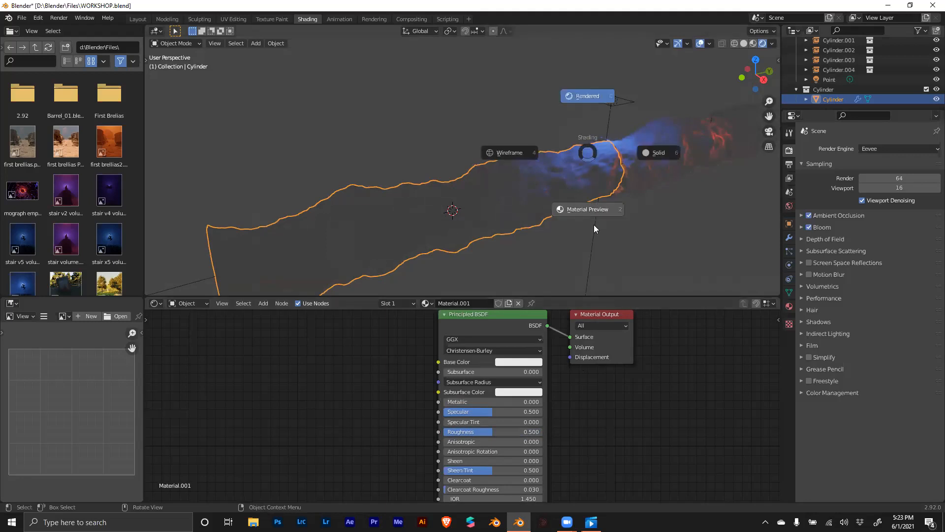
pyautogui.click(594, 214)
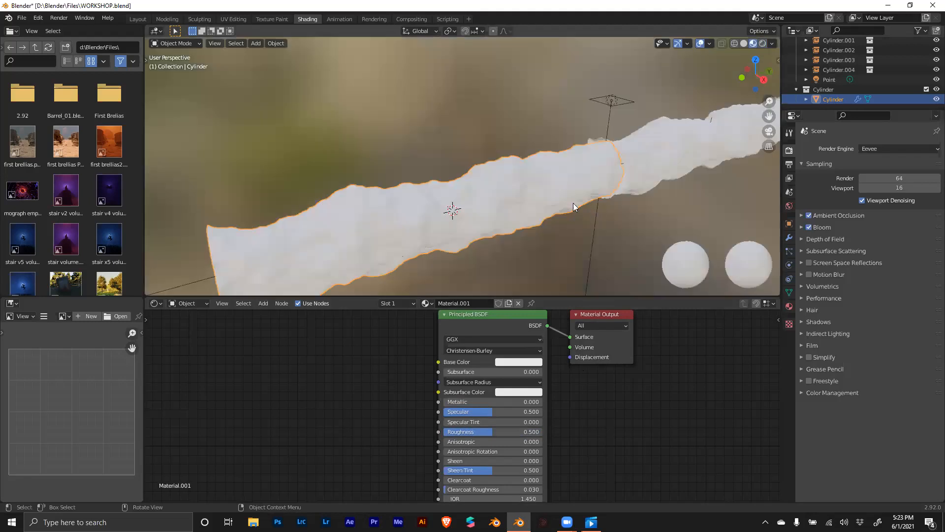
pyautogui.scroll(-1, 572, 202)
pyautogui.click(573, 203)
pyautogui.scroll(-1, 573, 203)
pyautogui.press('z')
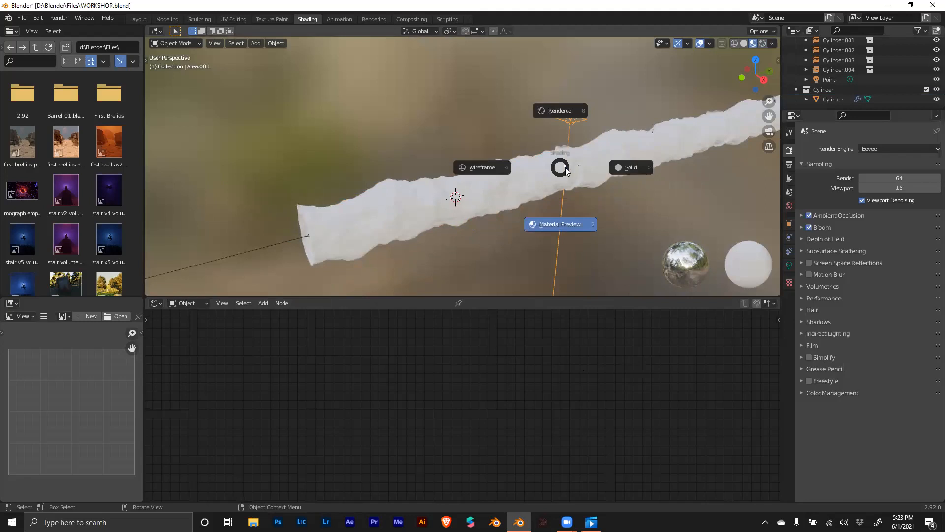
pyautogui.click(609, 168)
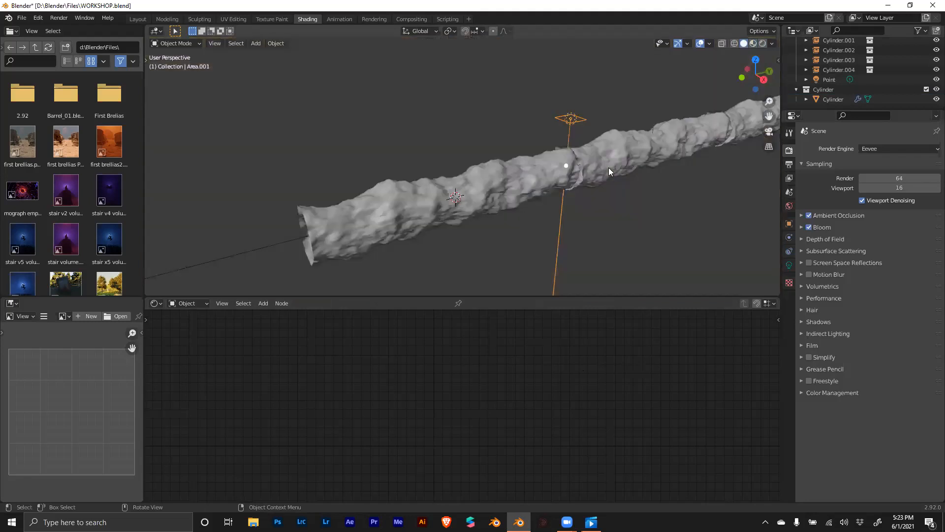
pyautogui.press('z')
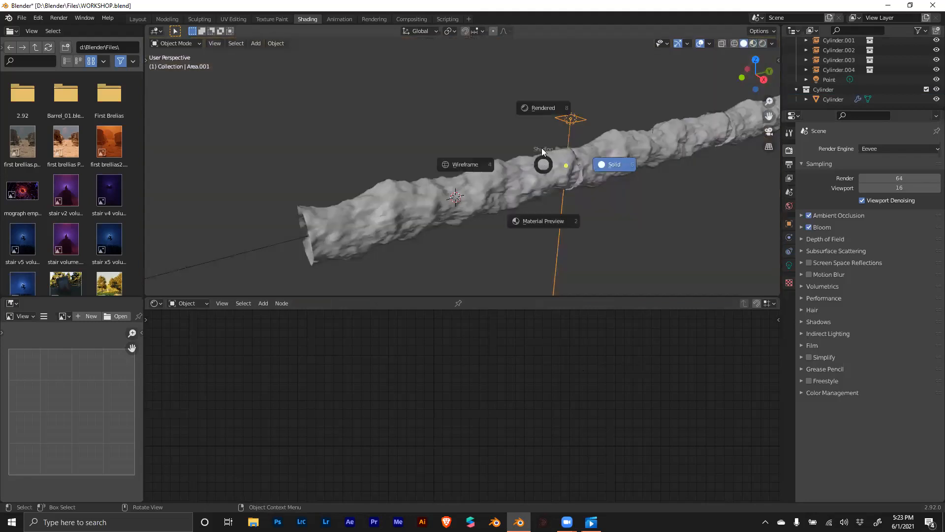
pyautogui.click(540, 112)
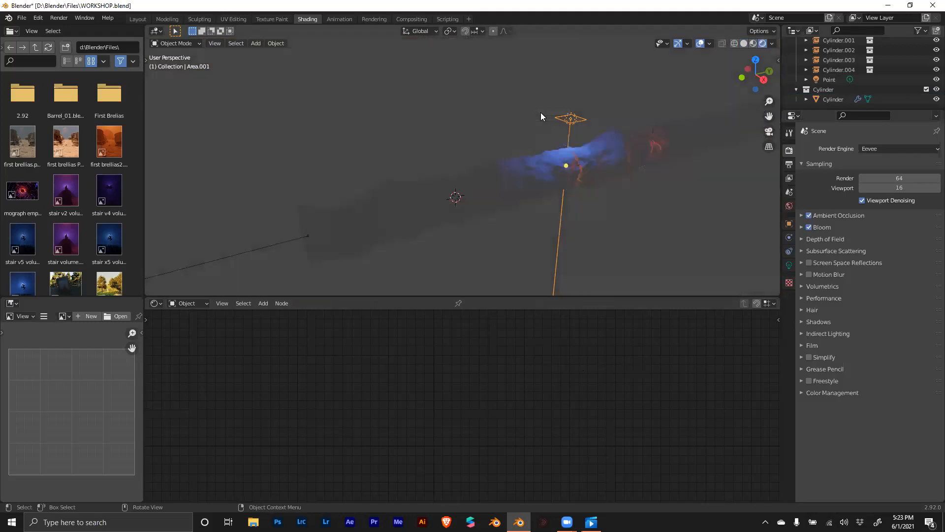
pyautogui.scroll(1, 547, 160)
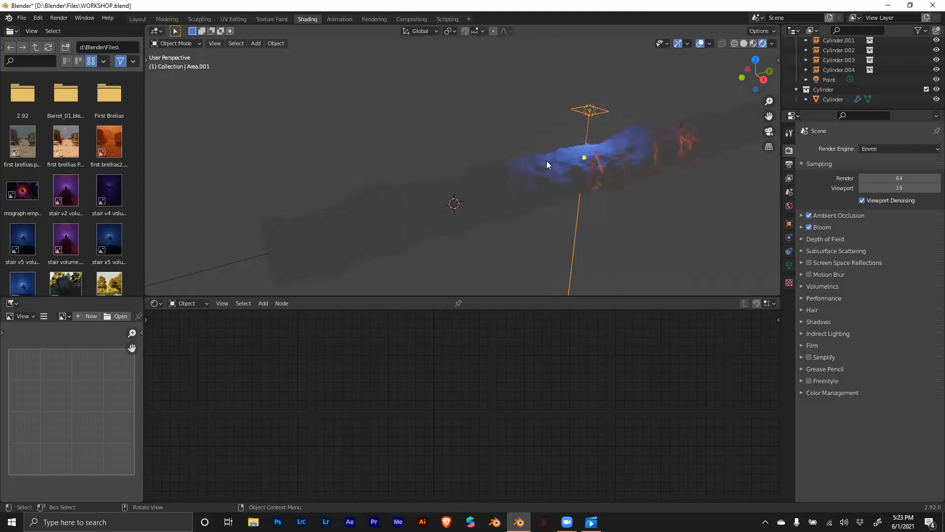
pyautogui.click(548, 173)
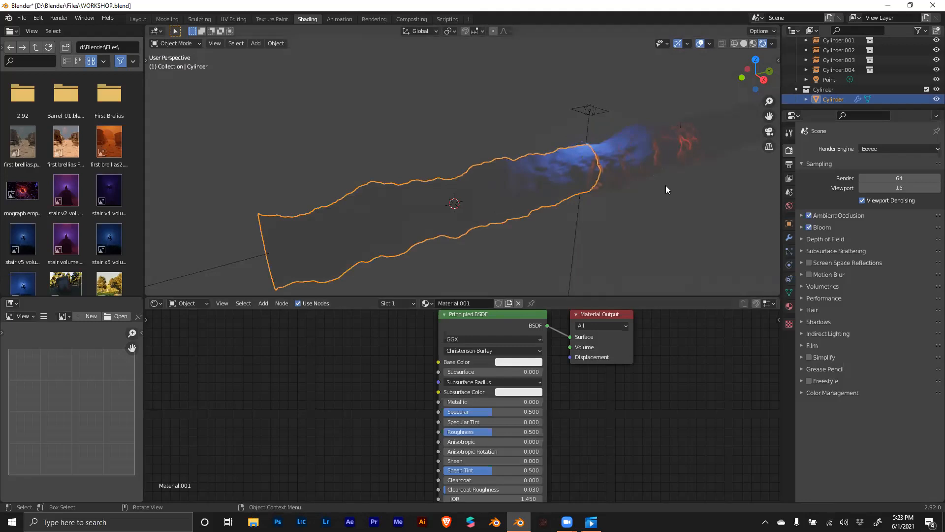
# Step: Add a ColorRamp node beside the Principled BSDF in the cylinder's Material.001 node tree
pyautogui.scroll(-3, 591, 416)
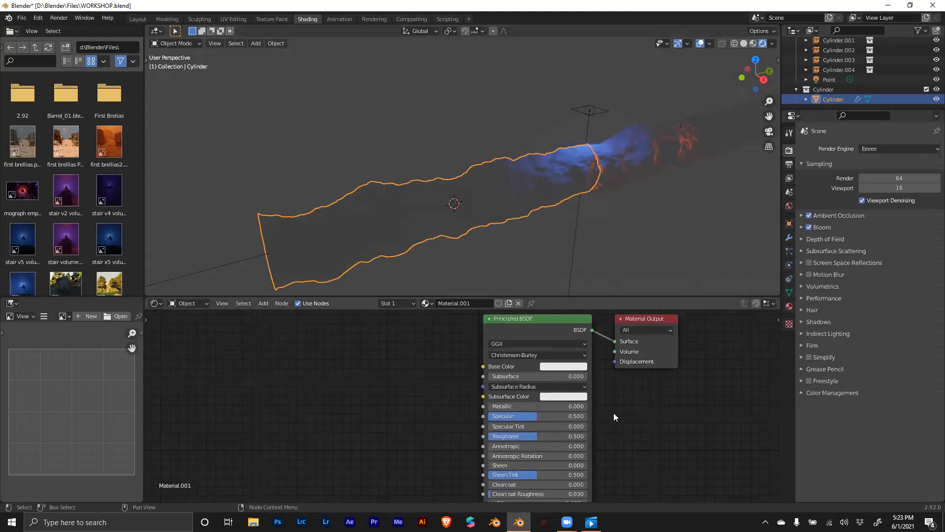
pyautogui.scroll(-2, 591, 420)
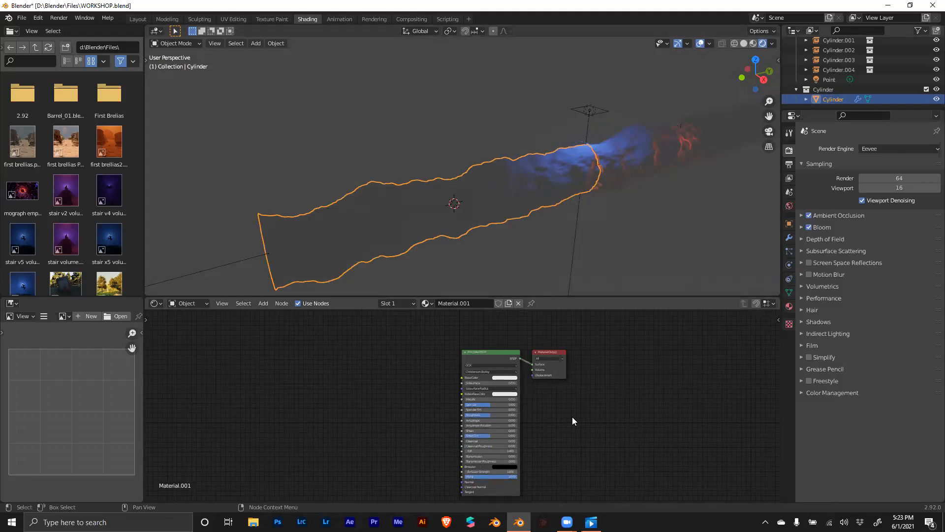
pyautogui.scroll(3, 482, 406)
pyautogui.scroll(3, 649, 415)
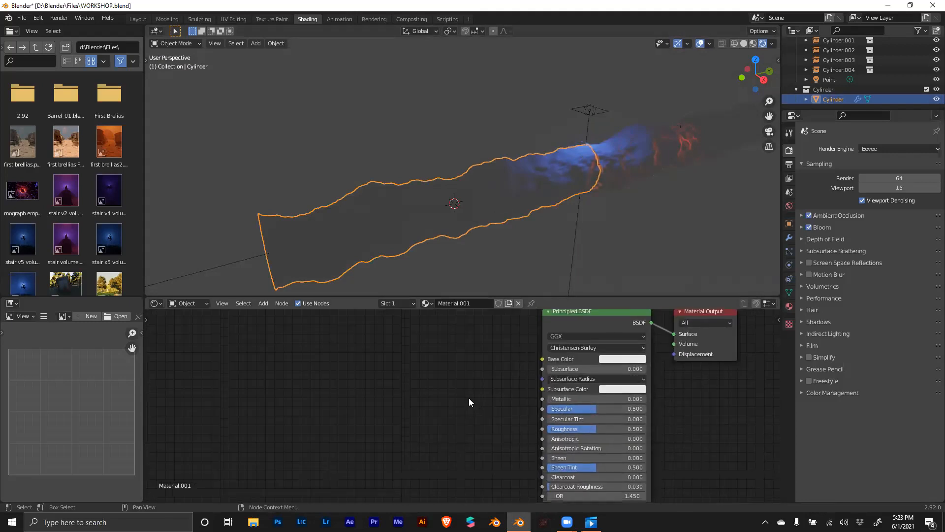
pyautogui.hotkey('shift', 'a')
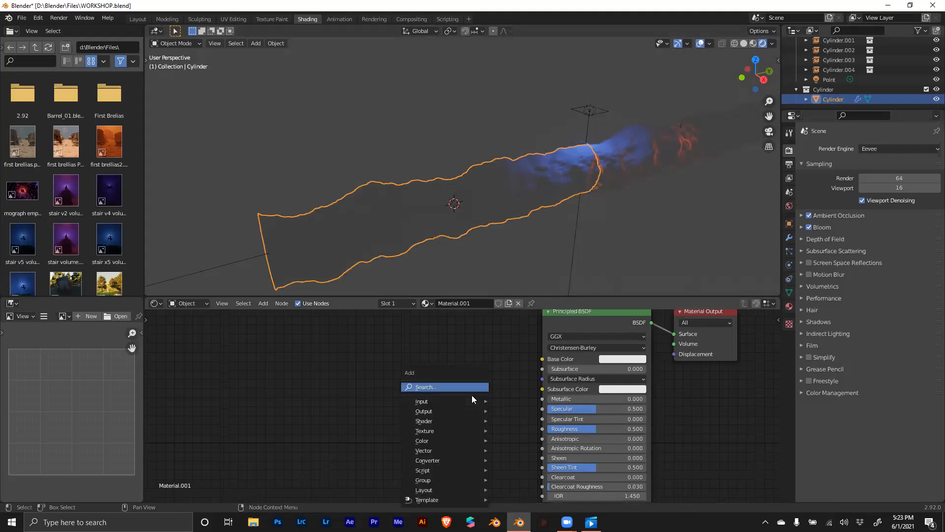
pyautogui.click(465, 388)
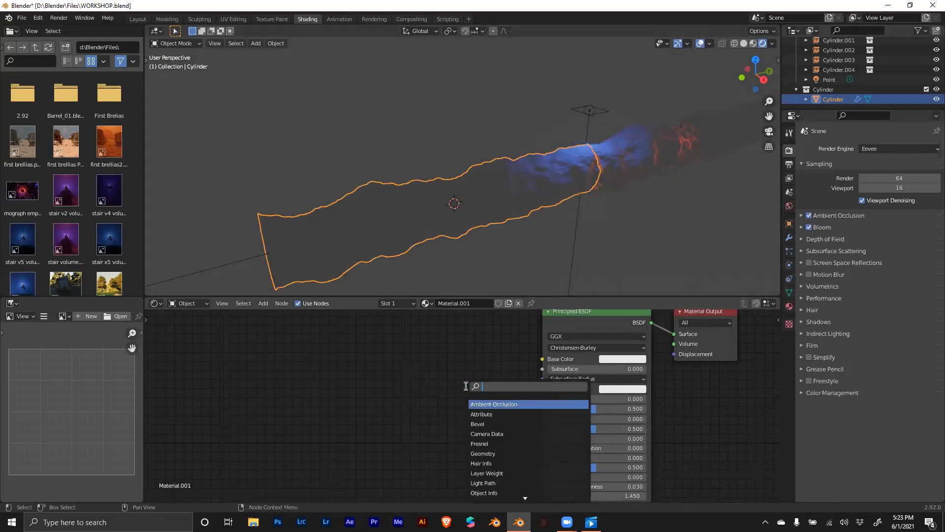
pyautogui.write('colo')
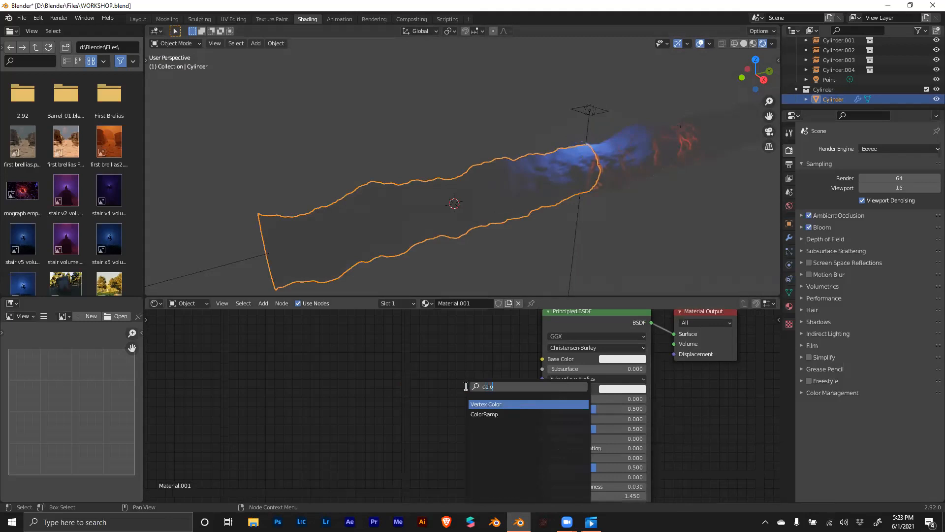
pyautogui.click(490, 418)
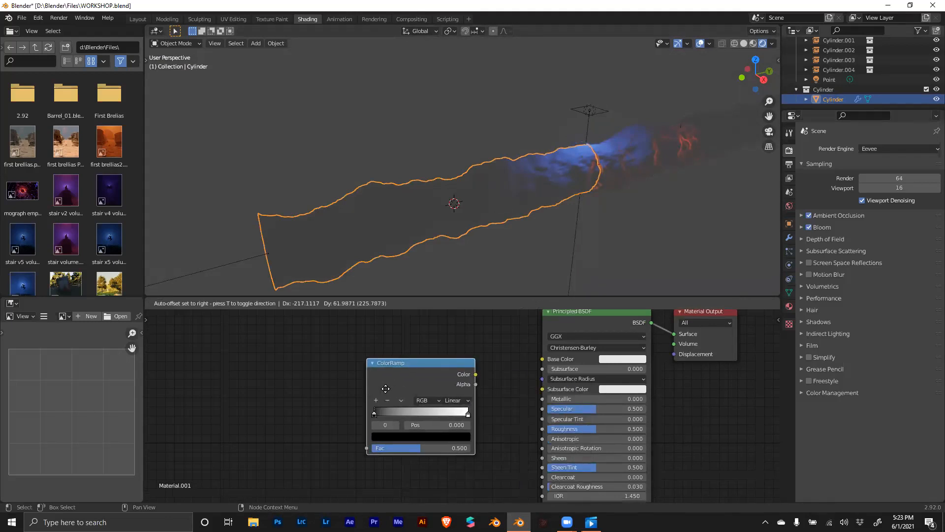
pyautogui.click(385, 389)
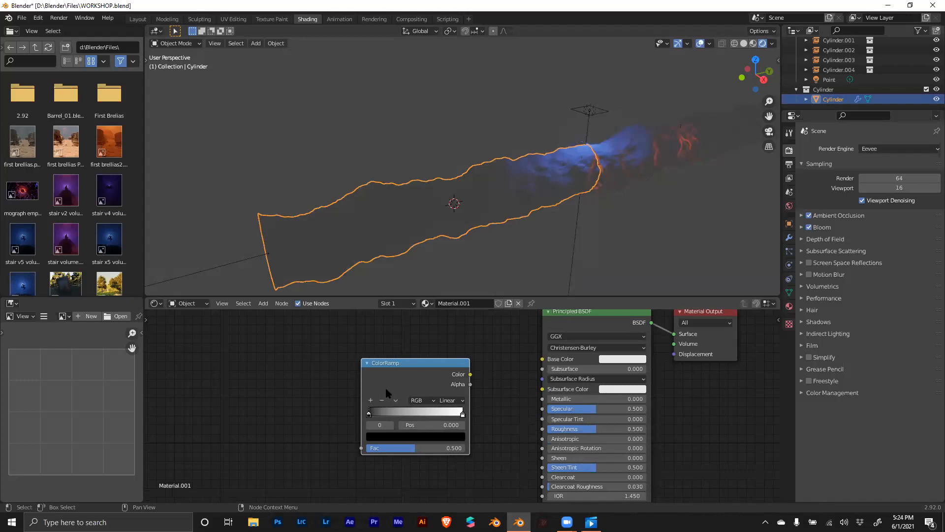
pyautogui.hotkey('shift', 'a')
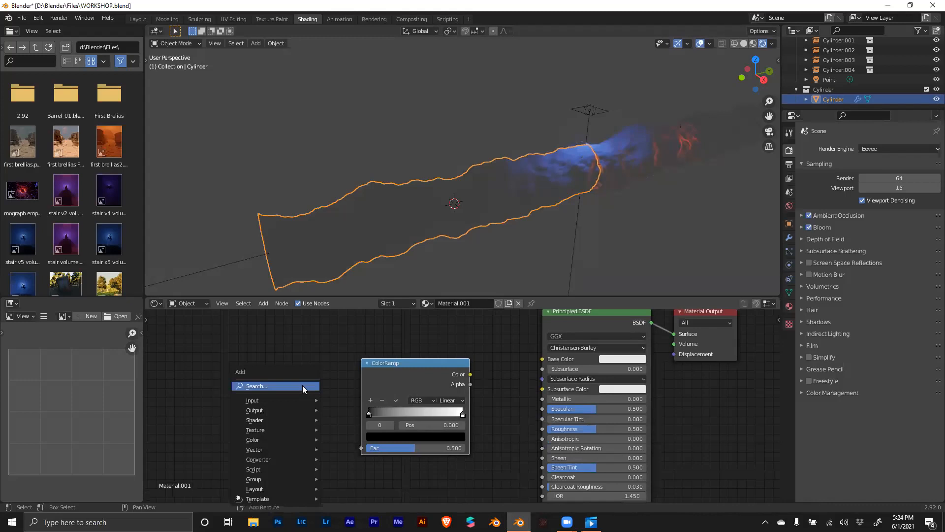
pyautogui.write('colo')
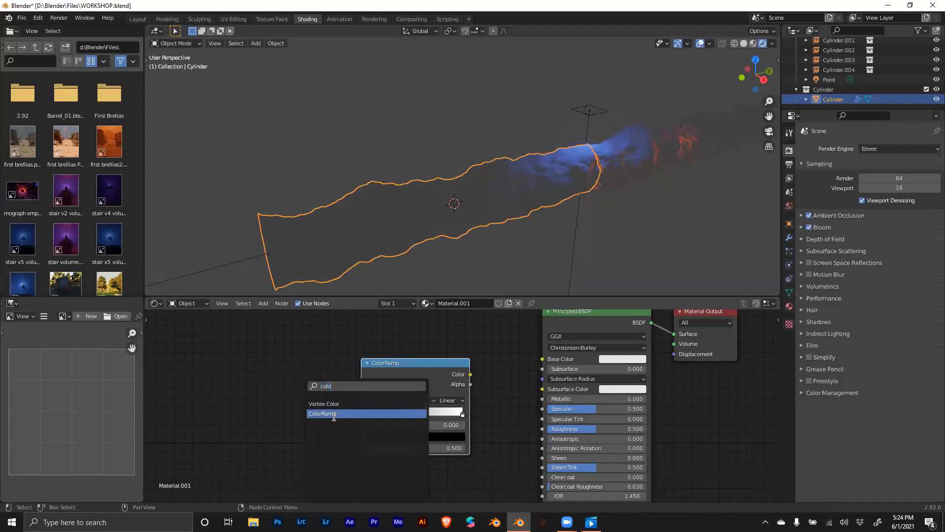
pyautogui.click(334, 414)
pyautogui.click(249, 382)
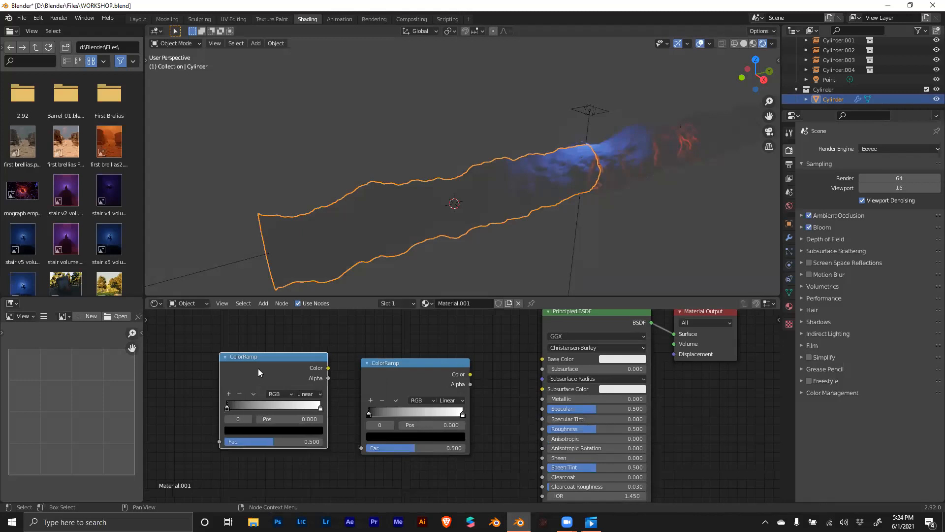
pyautogui.press('x')
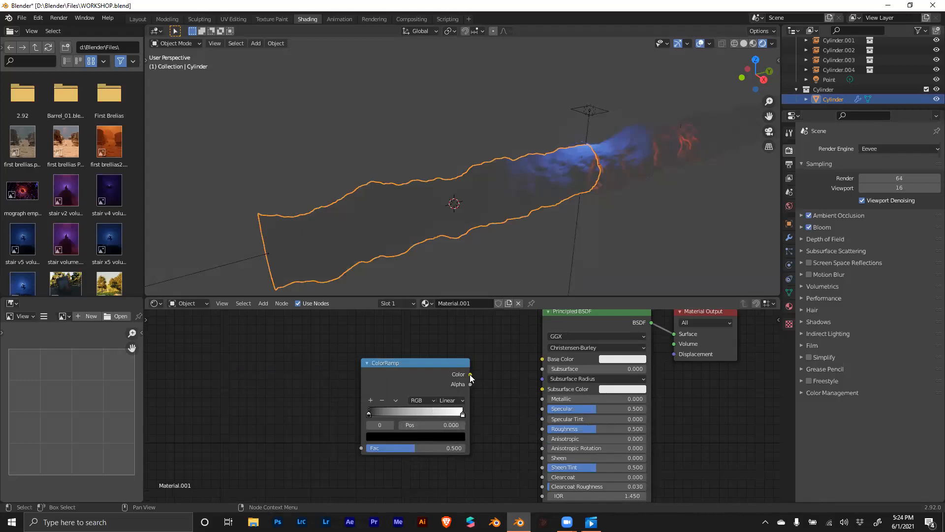
# Step: Connect the ColorRamp's Color output to both Base Color and Roughness of the Principled BSDF, and move the ColorRamp slightly lower
pyautogui.moveTo(470, 374); pyautogui.dragTo(541, 360)
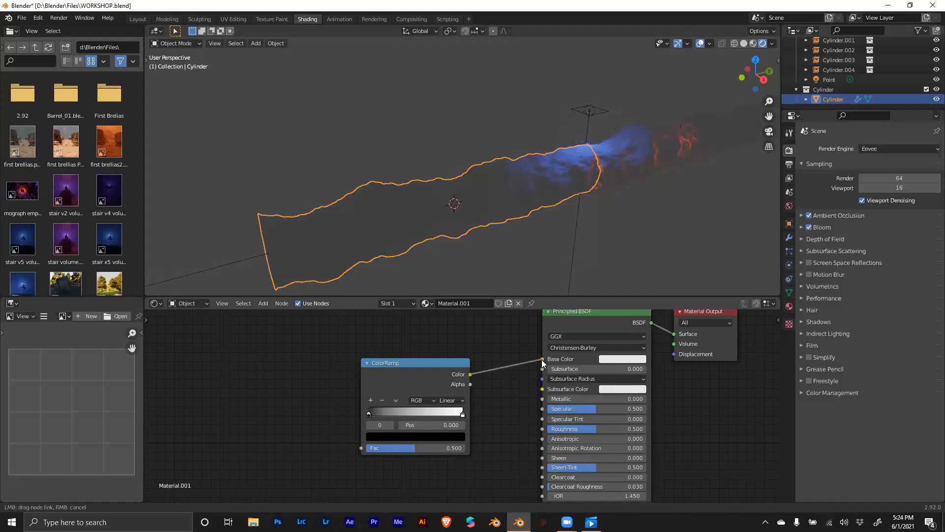
pyautogui.moveTo(541, 360); pyautogui.dragTo(541, 360)
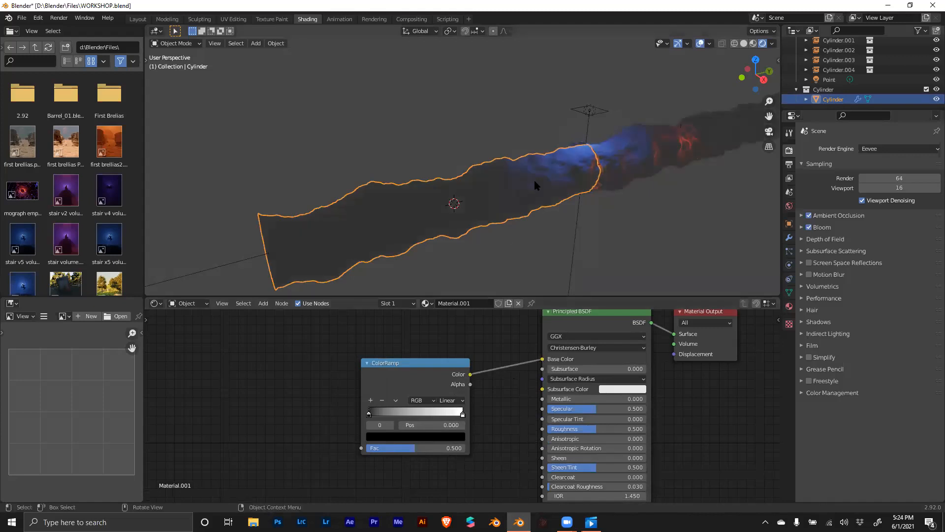
pyautogui.moveTo(469, 374); pyautogui.dragTo(519, 411)
pyautogui.moveTo(465, 377); pyautogui.dragTo(488, 394)
pyautogui.moveTo(527, 424); pyautogui.dragTo(539, 430)
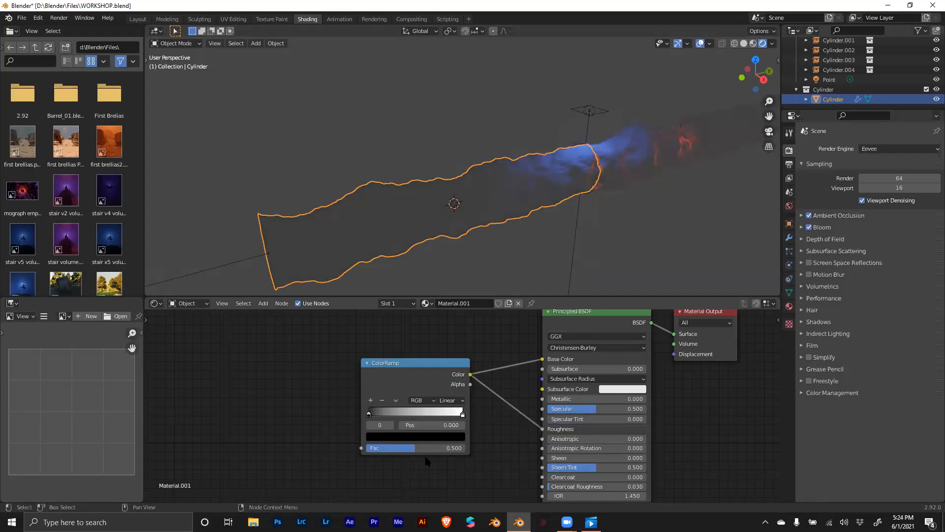
pyautogui.moveTo(425, 366); pyautogui.dragTo(430, 393)
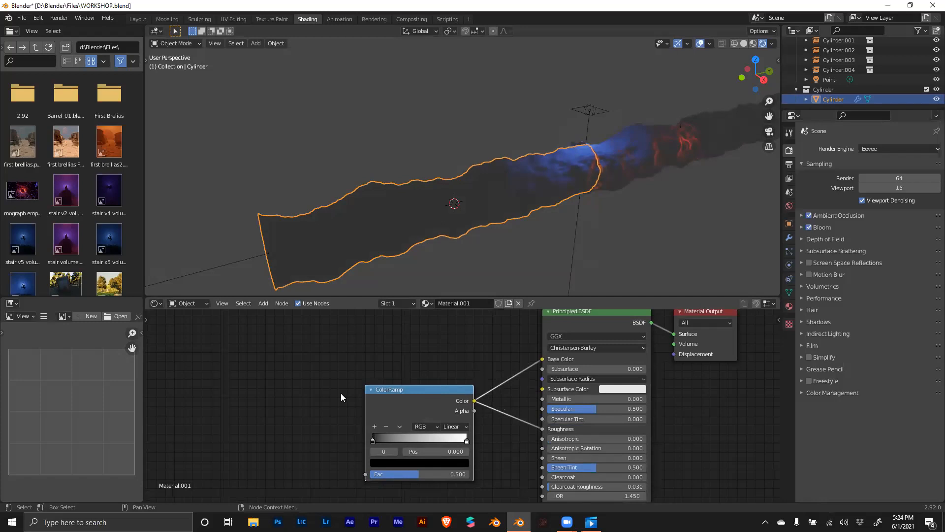
# Step: Add a Musgrave Texture node in front of the ColorRamp
pyautogui.moveTo(290, 398); pyautogui.dragTo(368, 392, button='middle')
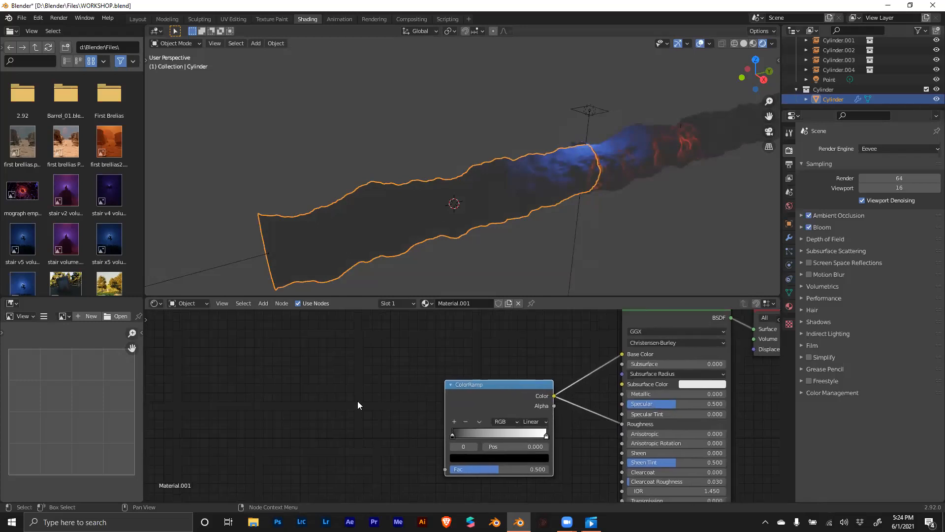
pyautogui.hotkey('shift', 'a')
pyautogui.click(339, 386)
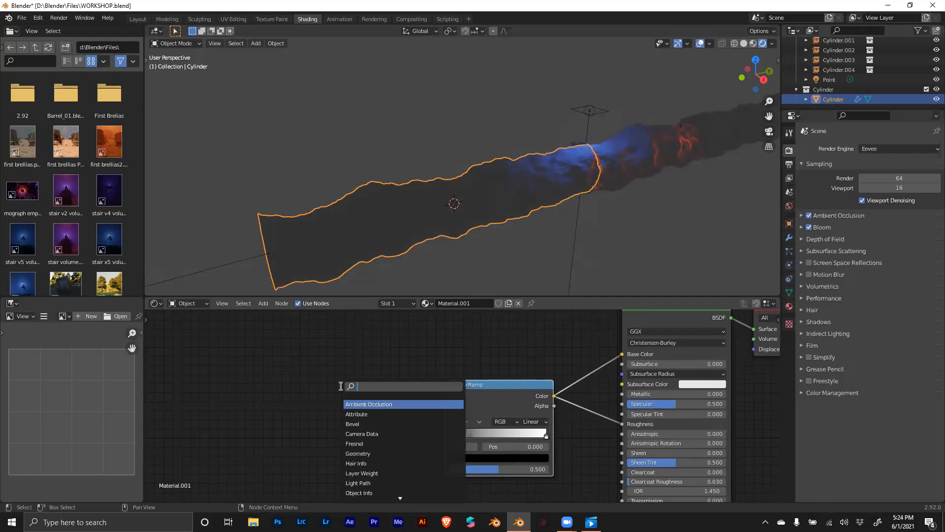
pyautogui.write('musg')
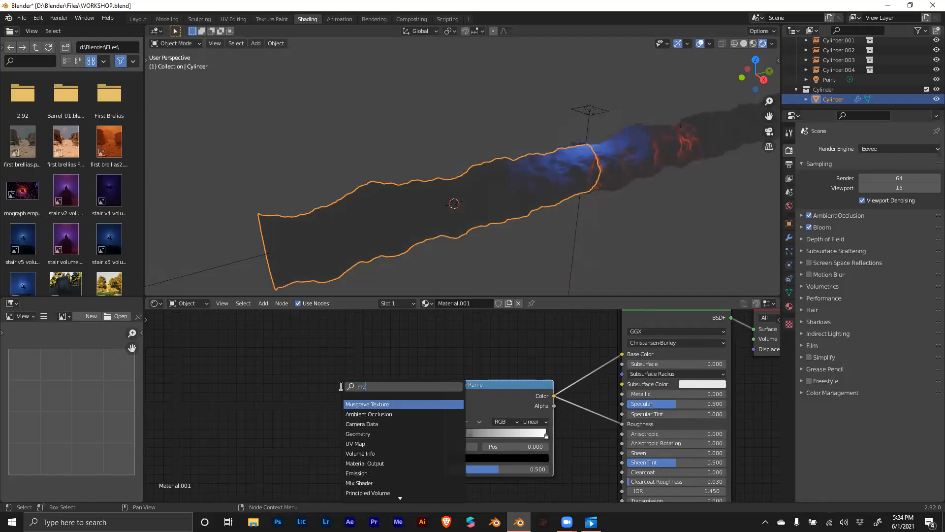
pyautogui.click(368, 404)
pyautogui.click(367, 405)
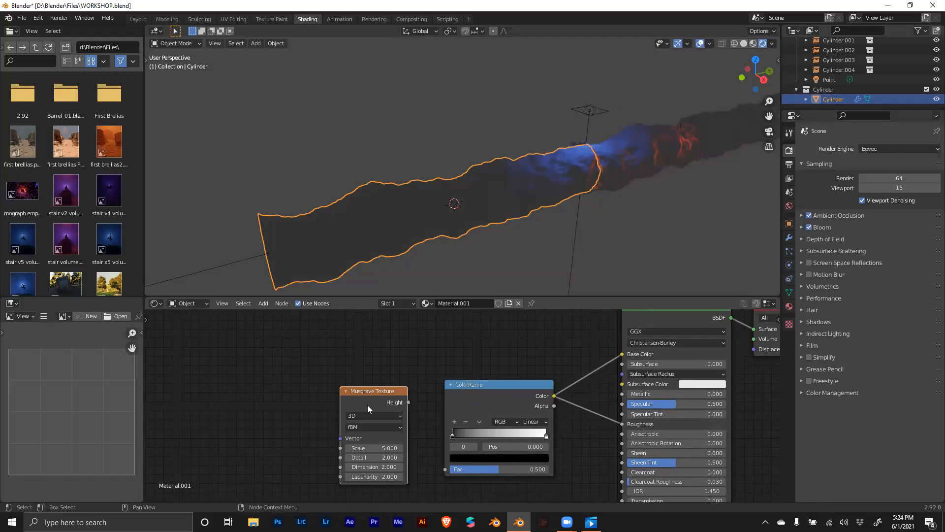
pyautogui.hotkey('shift', 'a')
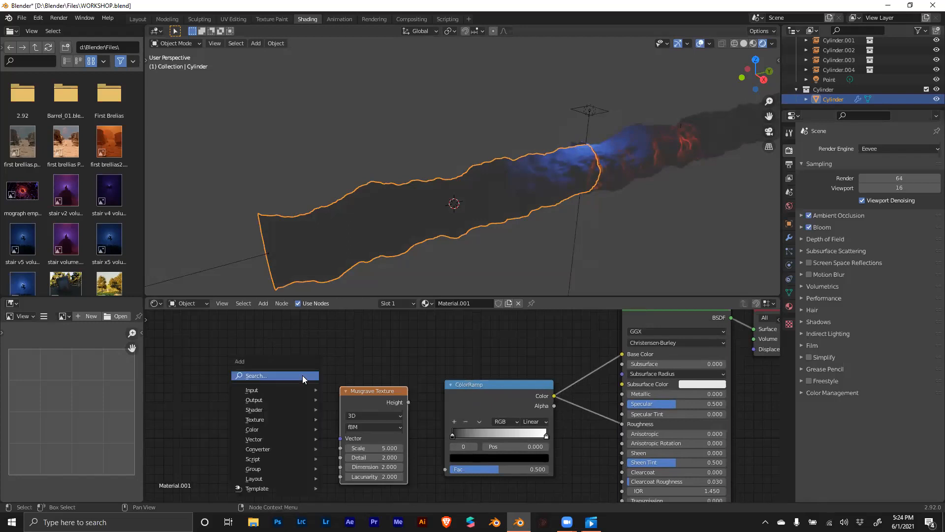
pyautogui.write('te')
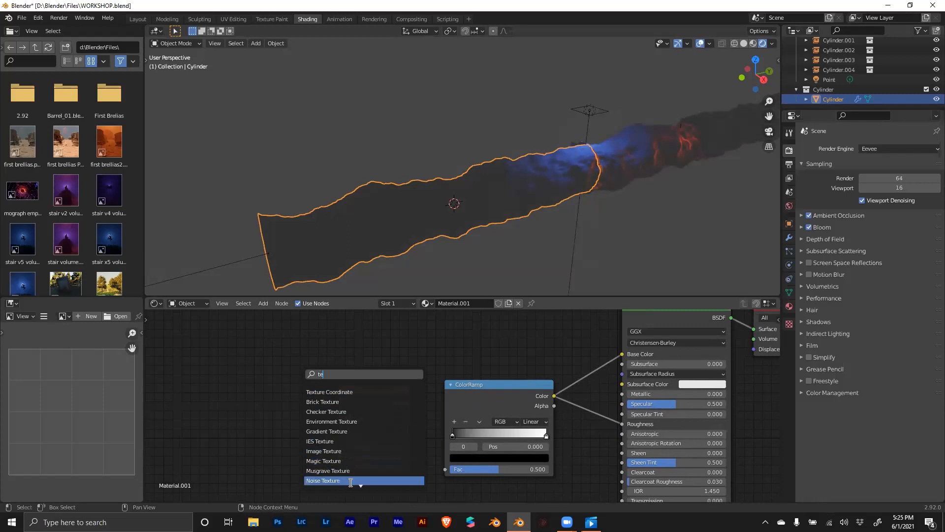
pyautogui.click(261, 405)
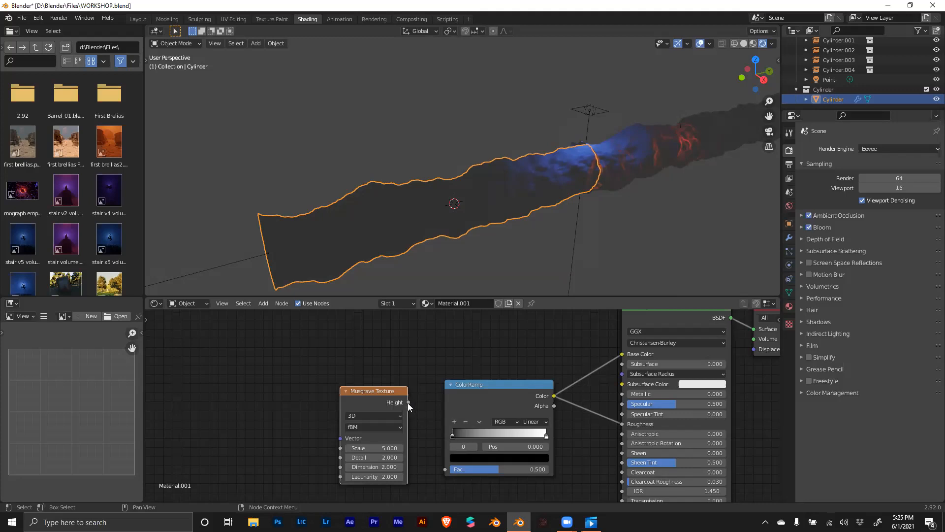
# Step: Connect the Musgrave Texture's Height output to the ColorRamp's Fac input and check the cylinder's surface up close
pyautogui.moveTo(408, 402); pyautogui.dragTo(444, 469)
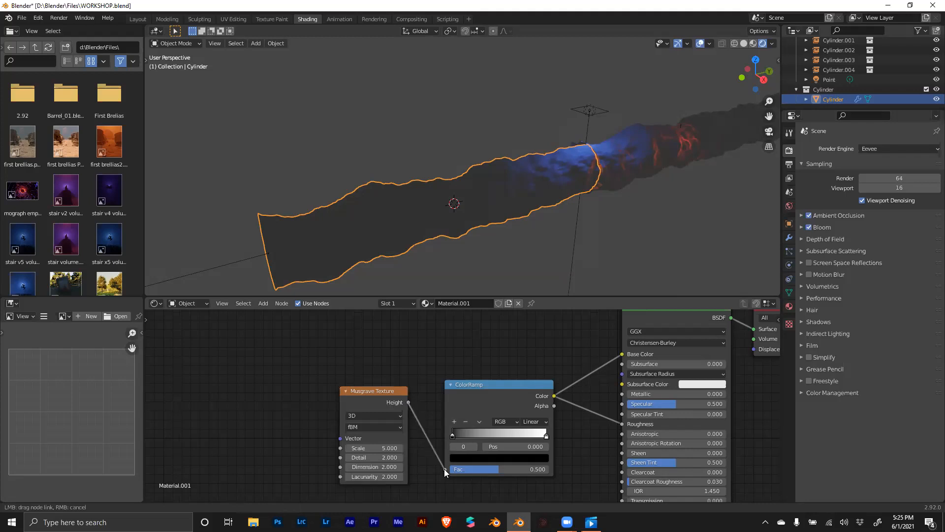
pyautogui.moveTo(444, 469); pyautogui.dragTo(444, 469)
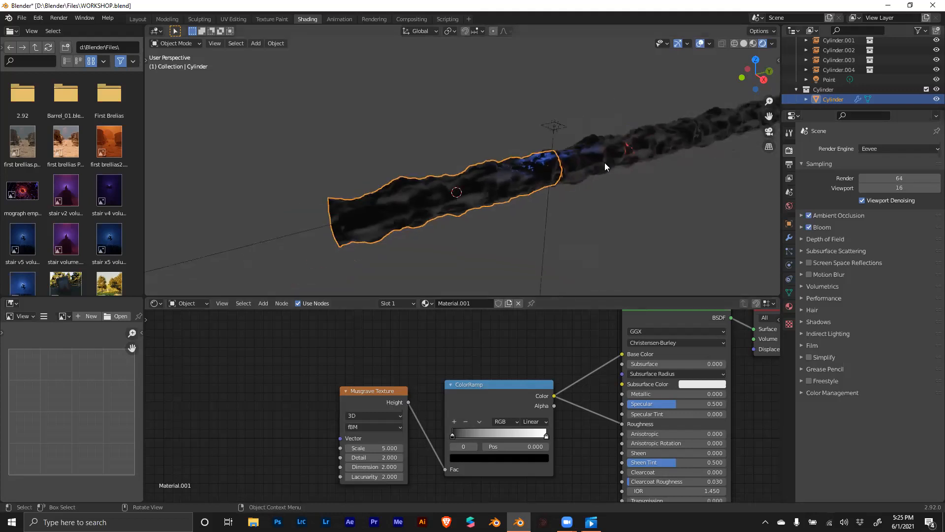
pyautogui.scroll(3, 548, 183)
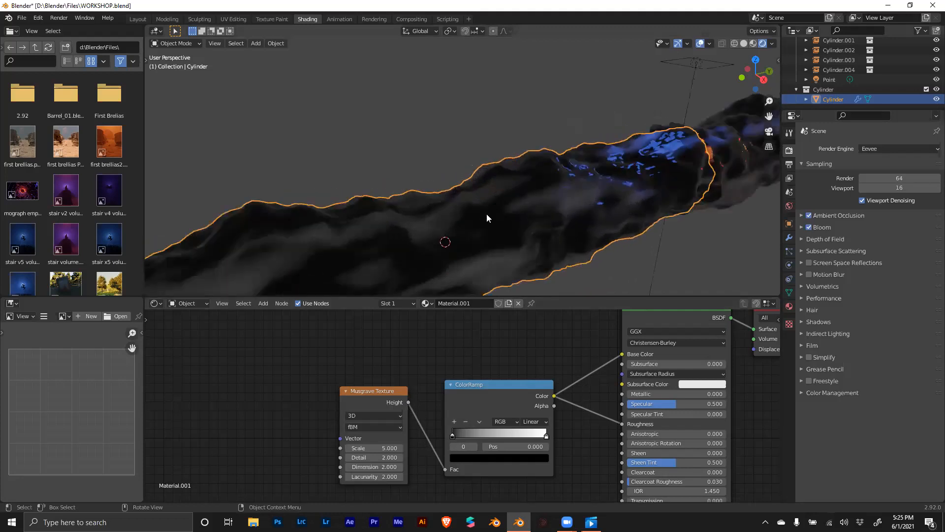
pyautogui.scroll(-4, 566, 210)
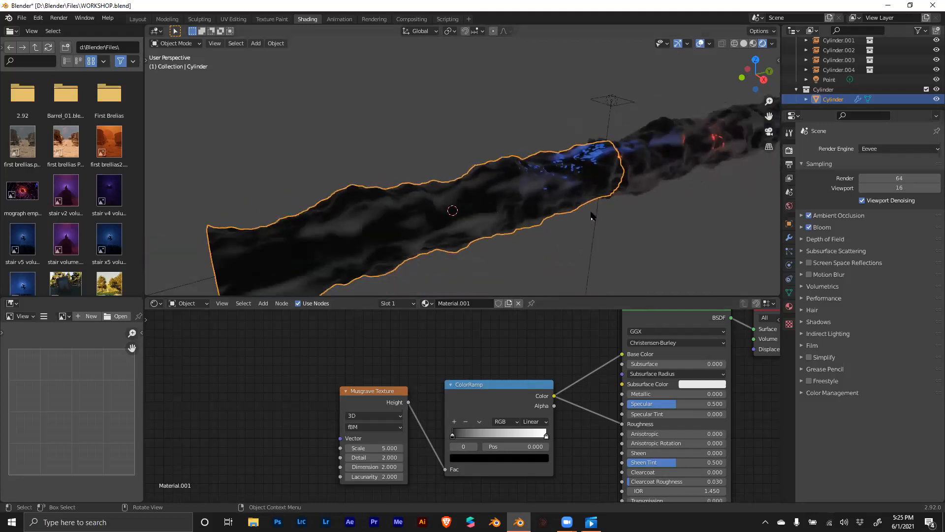
# Step: Switch the Musgrave Texture to 4D and set its W value to 6.9
pyautogui.moveTo(332, 369); pyautogui.dragTo(363, 351, button='middle')
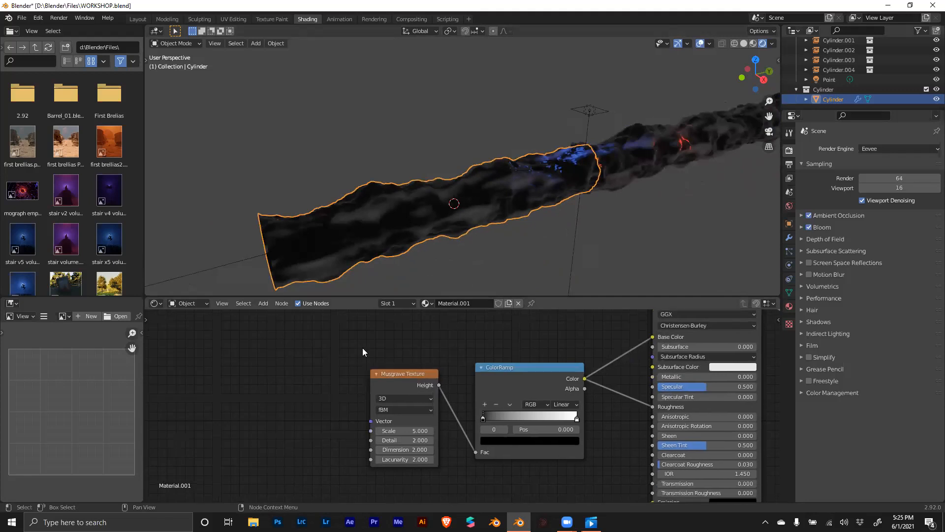
pyautogui.click(393, 398)
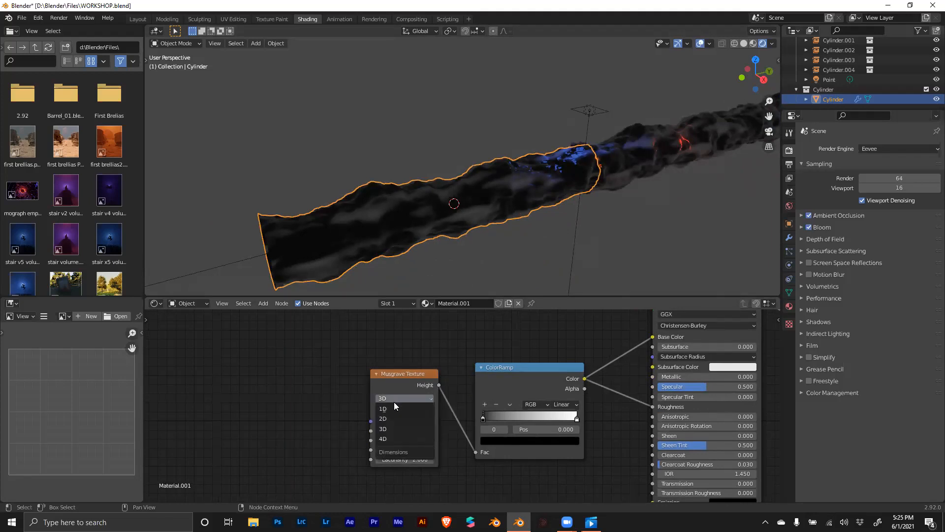
pyautogui.click(388, 438)
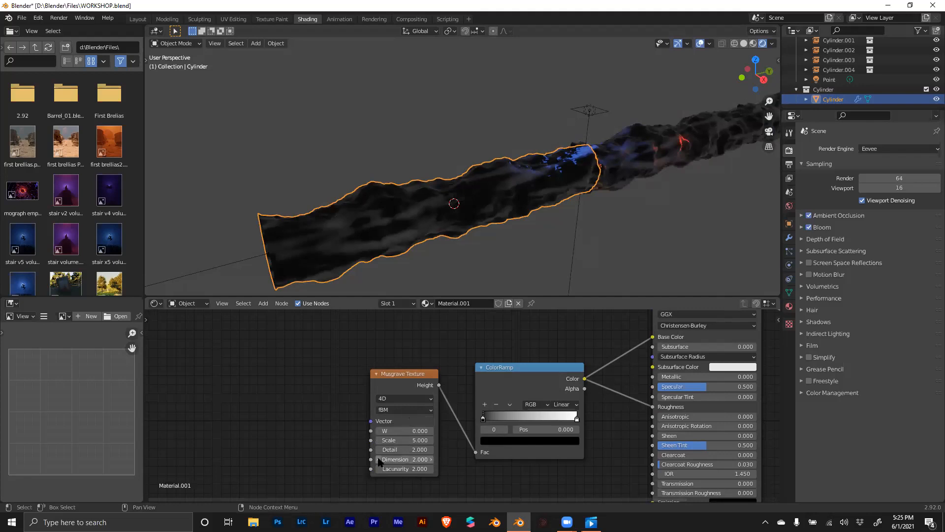
pyautogui.click(400, 429)
pyautogui.write('0.06')
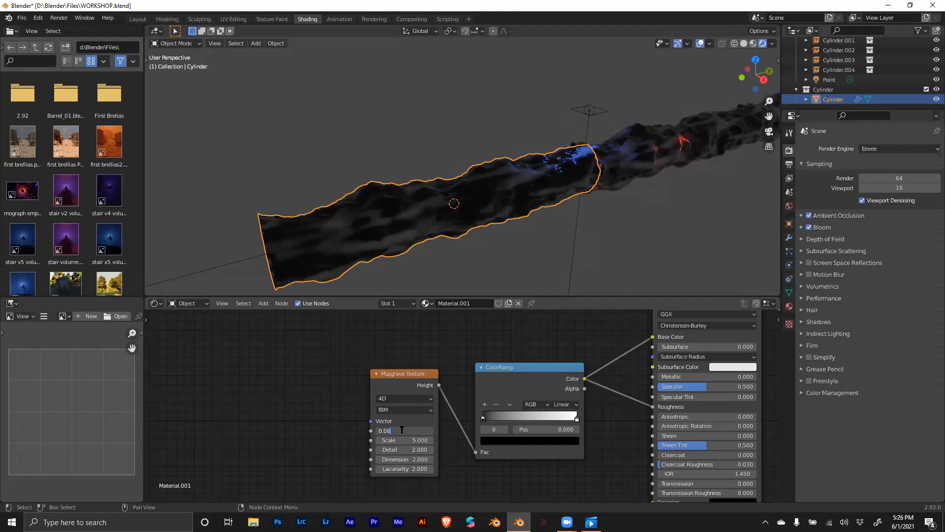
pyautogui.write('.9')
pyautogui.press('BackSpace')
pyautogui.press('BackSpace')
pyautogui.press('BackSpace')
pyautogui.press('BackSpace')
pyautogui.write('6.9')
pyautogui.press('Return')
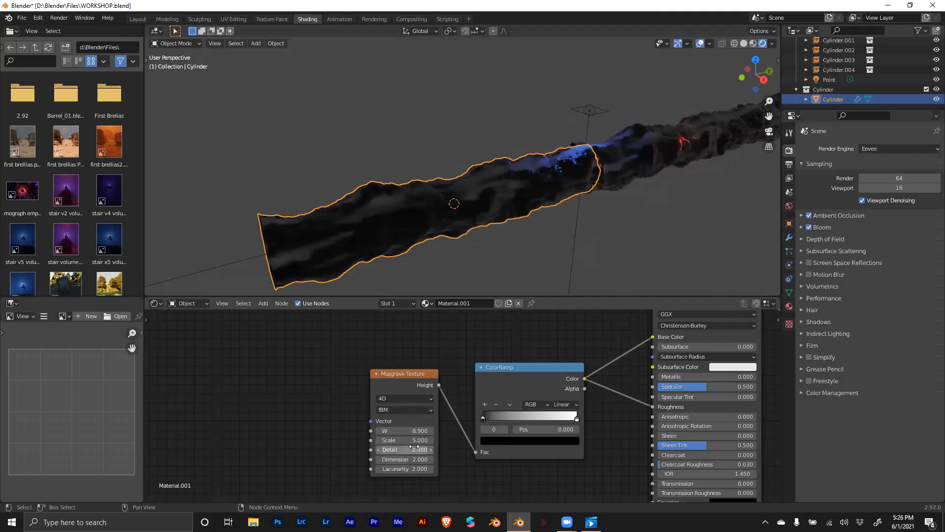
# Step: Set the Musgrave Texture's Scale to 0.5
pyautogui.click(404, 449)
pyautogui.write('2.0')
pyautogui.click(389, 441)
pyautogui.moveTo(395, 440)
pyautogui.mouseDown()
pyautogui.moveTo(430, 440)
pyautogui.moveTo(388, 440)
pyautogui.mouseUp()
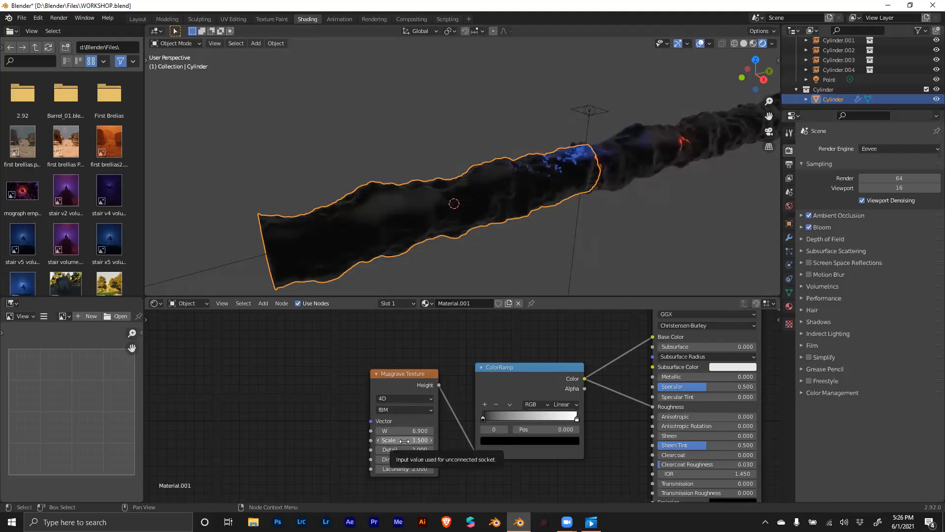
pyautogui.click(404, 440)
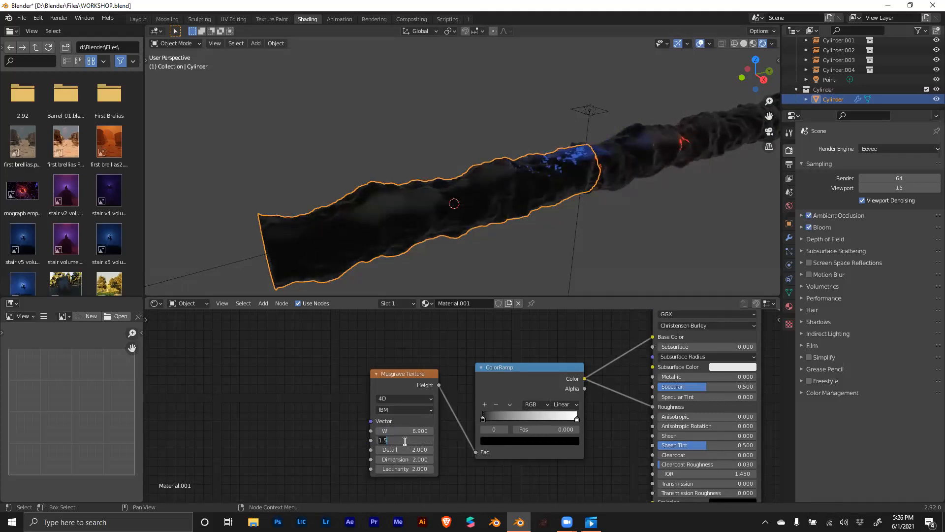
pyautogui.write('0.5')
pyautogui.press('Return')
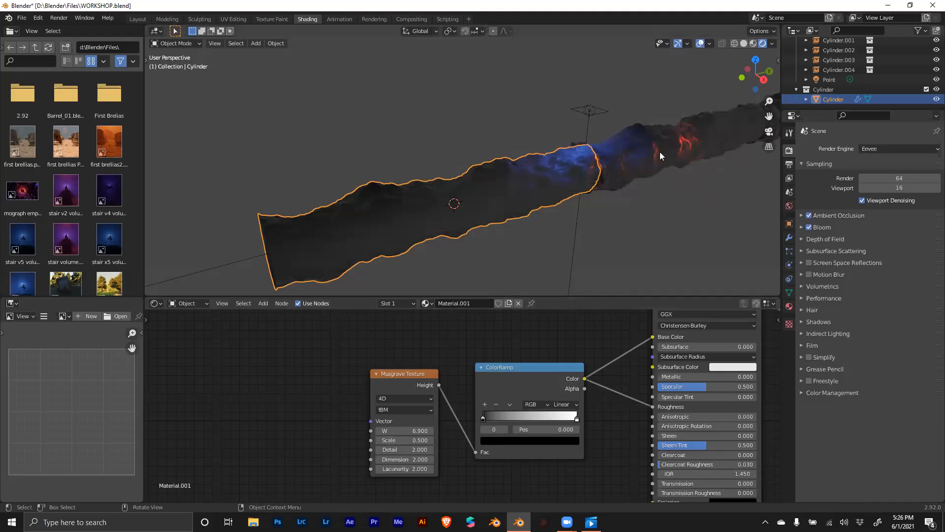
# Step: Set the Musgrave Texture's Detail to 16 and its Lacunarity to 20
pyautogui.click(403, 448)
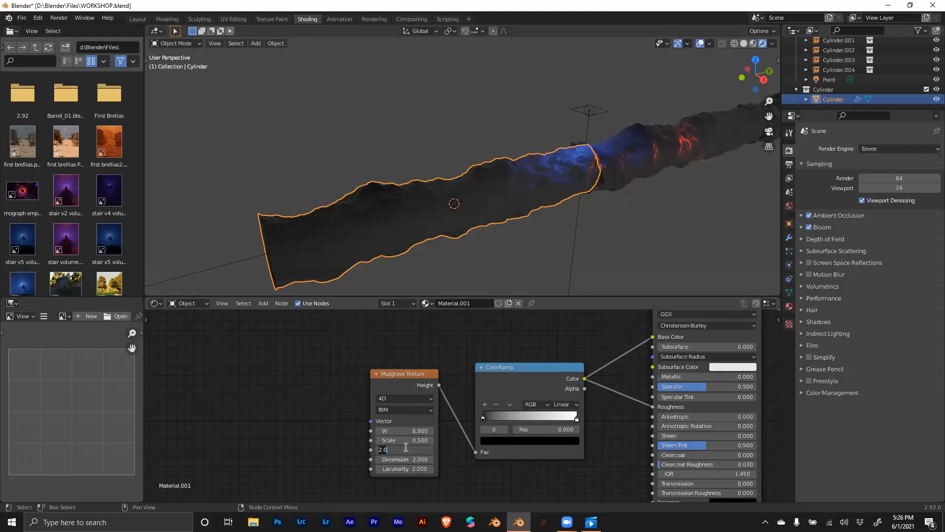
pyautogui.press('BackSpace')
pyautogui.press('BackSpace')
pyautogui.press('BackSpace')
pyautogui.write('16')
pyautogui.press('Return')
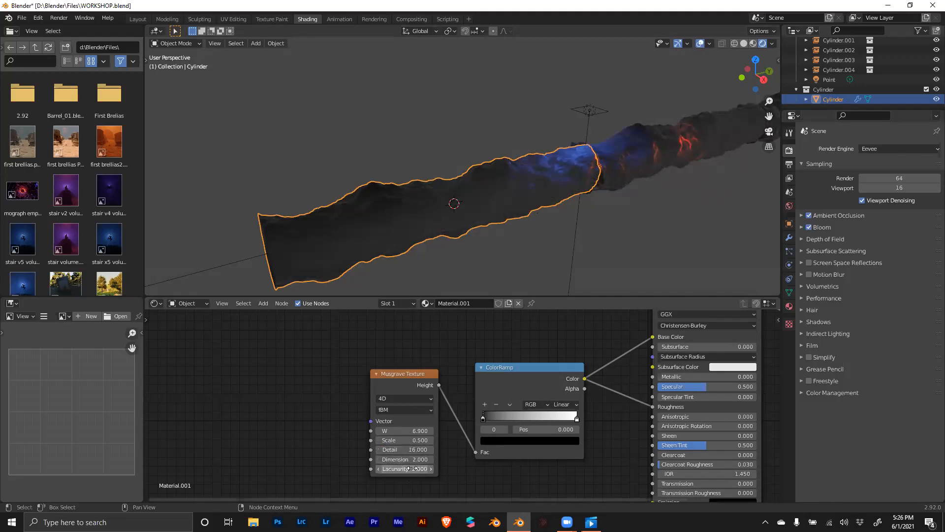
pyautogui.click(413, 468)
pyautogui.write('20')
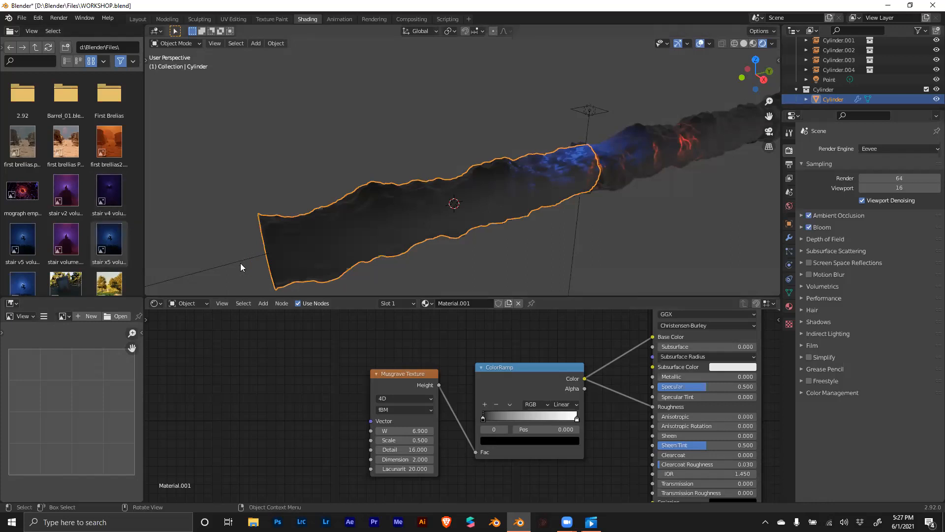
# Step: Open the add-on preferences and move their window to the middle of the workspace
pyautogui.click(35, 21)
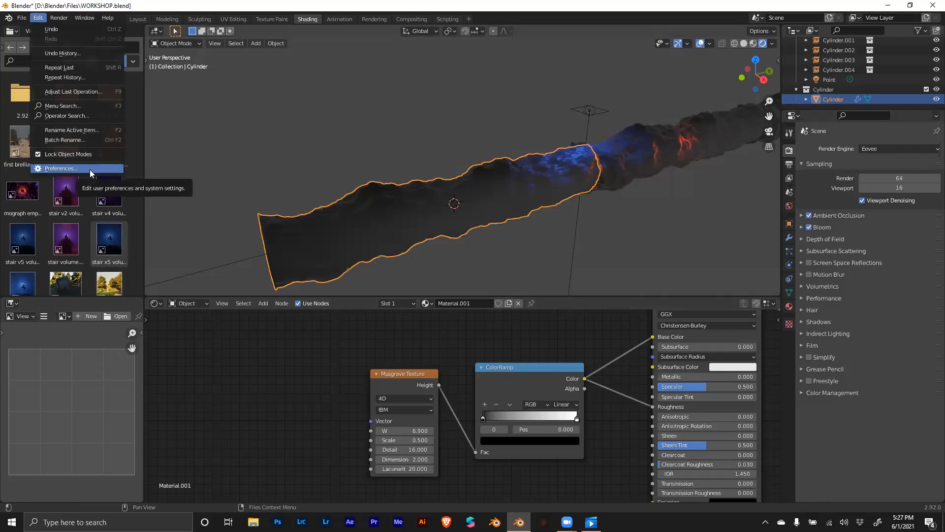
pyautogui.click(219, 204)
pyautogui.click(38, 17)
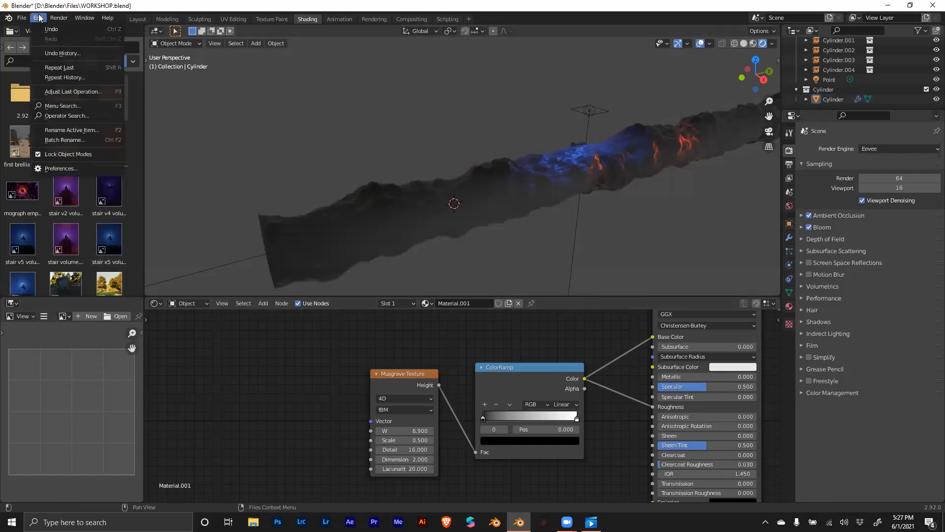
pyautogui.click(87, 169)
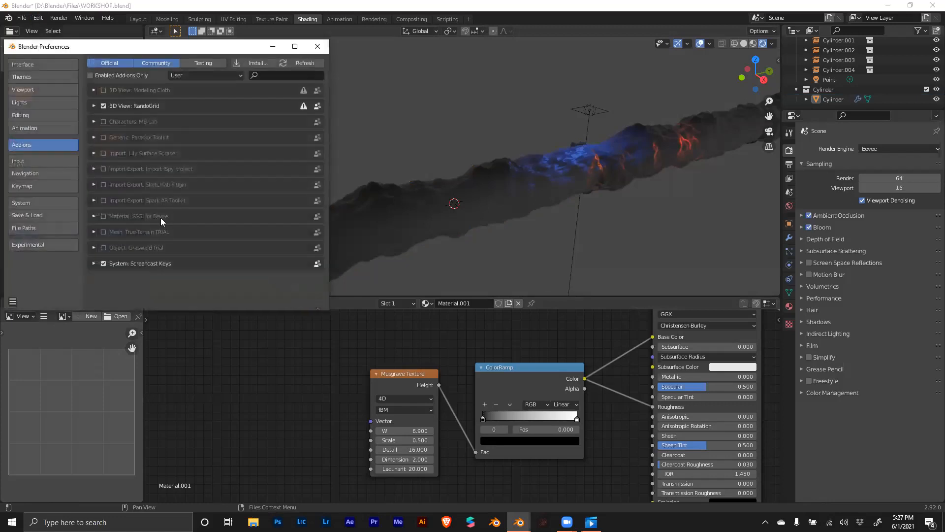
pyautogui.doubleClick(186, 40)
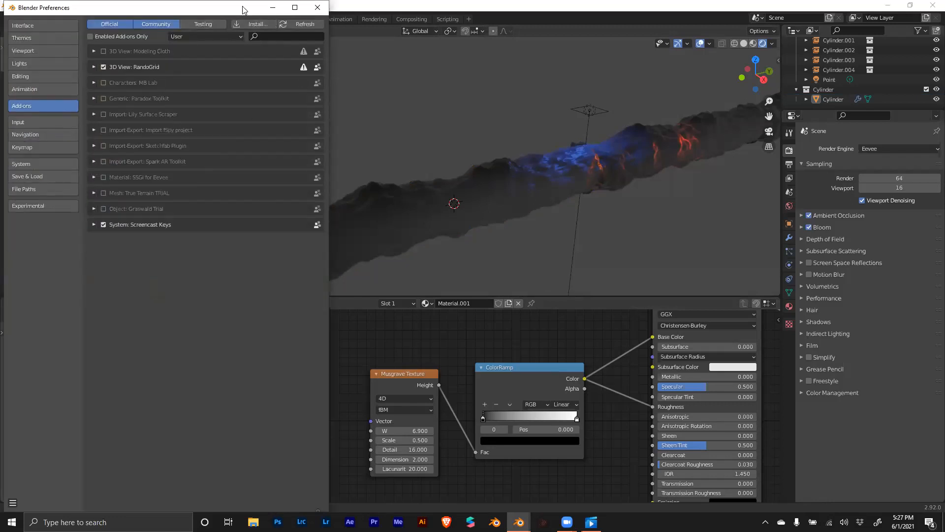
pyautogui.doubleClick(226, 5)
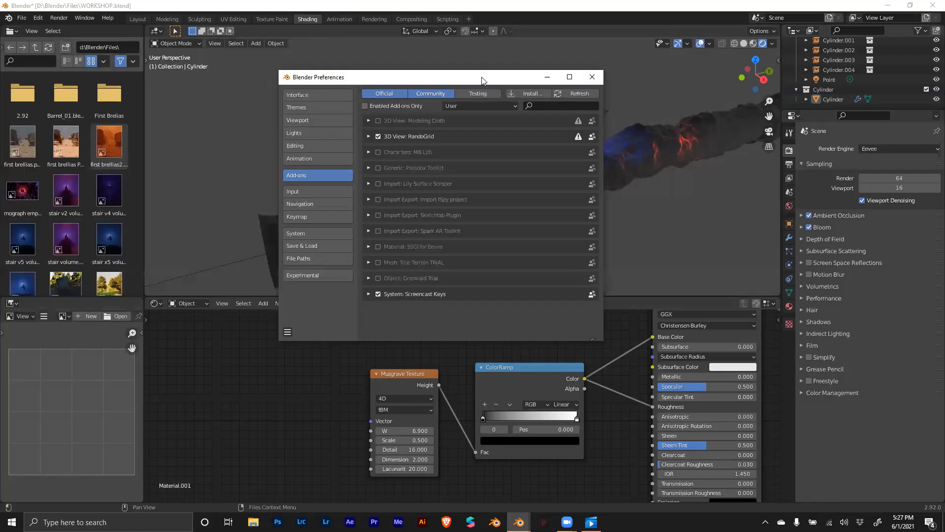
# Step: Search all add-on categories for "node" and check that the Node Wrangler add-on is enabled
pyautogui.click(460, 105)
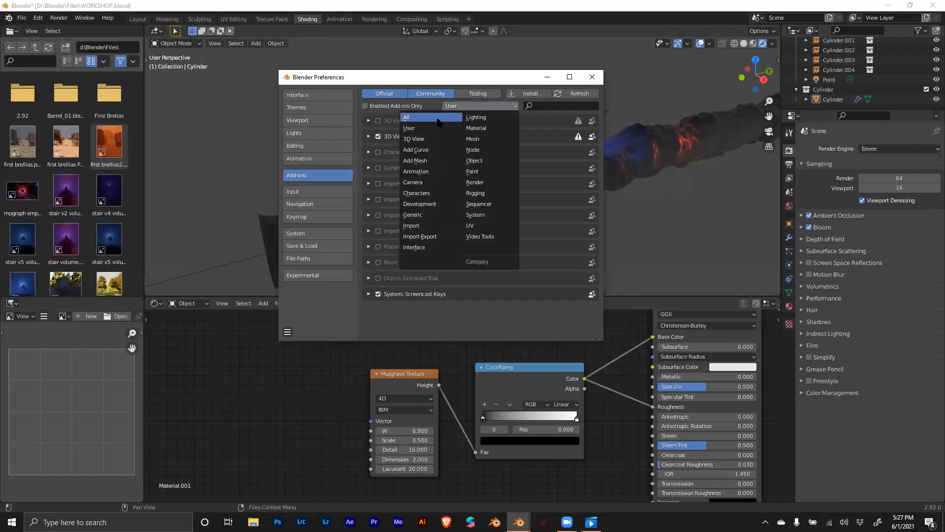
pyautogui.click(430, 118)
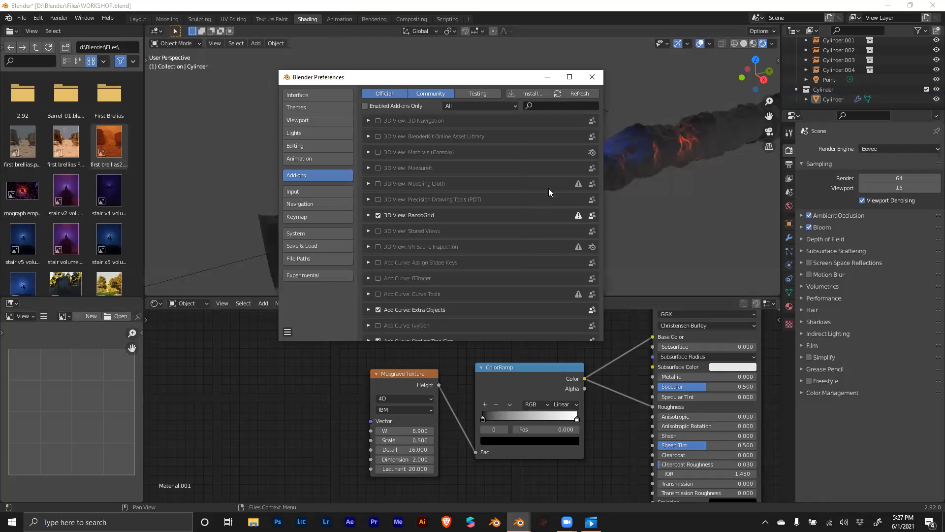
pyautogui.click(554, 104)
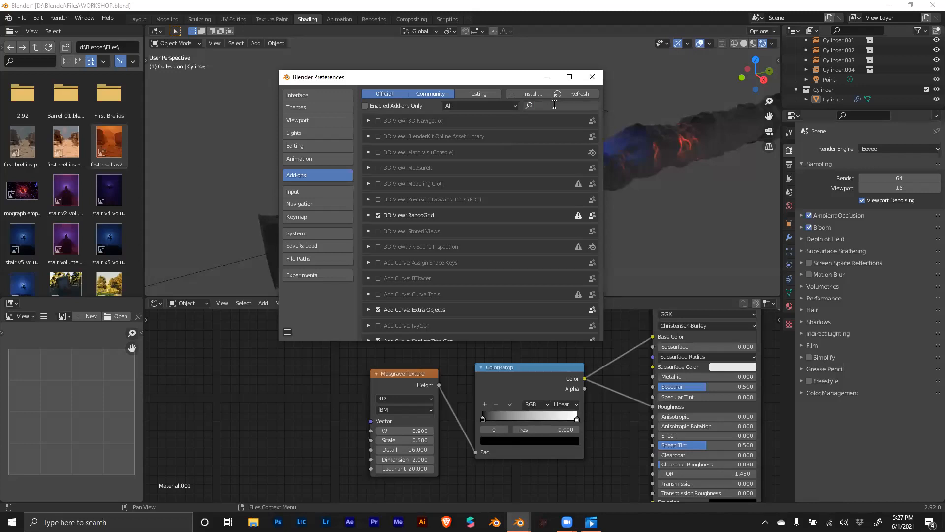
pyautogui.write('node')
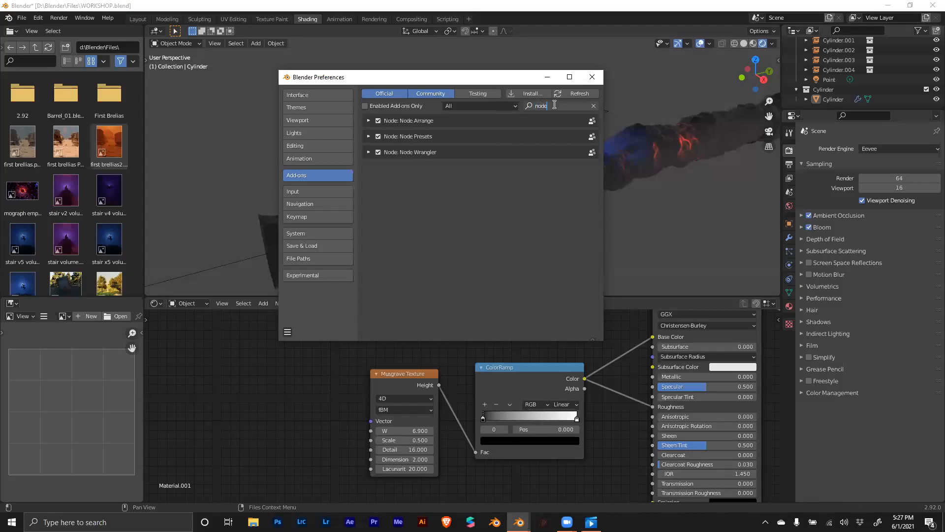
pyautogui.press('Return')
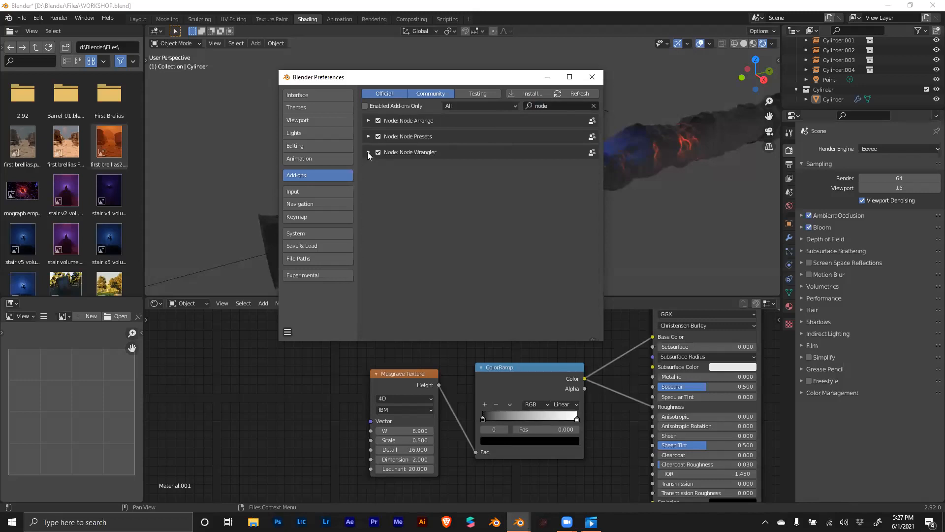
pyautogui.click(377, 152)
pyautogui.click(377, 152)
pyautogui.click(592, 77)
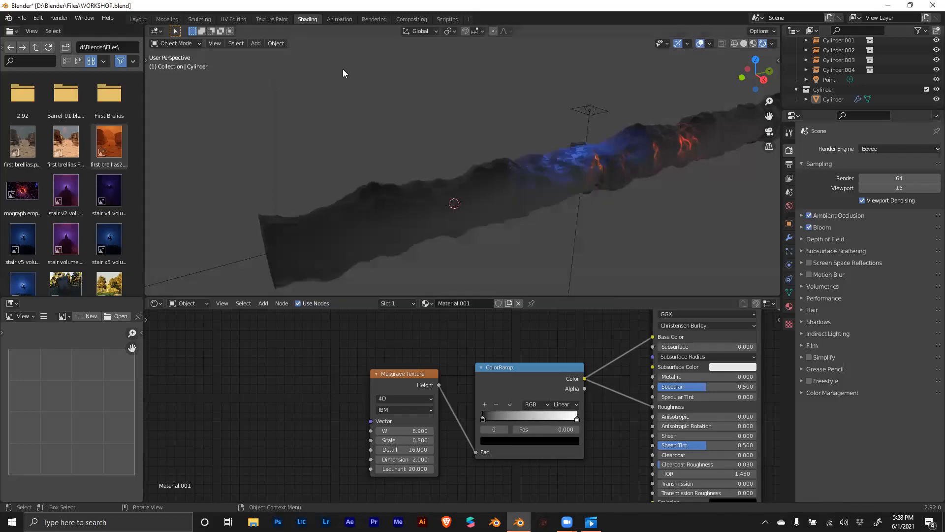
# Step: Reopen the add-on preferences, clear the old filter and search for "node" again
pyautogui.click(39, 18)
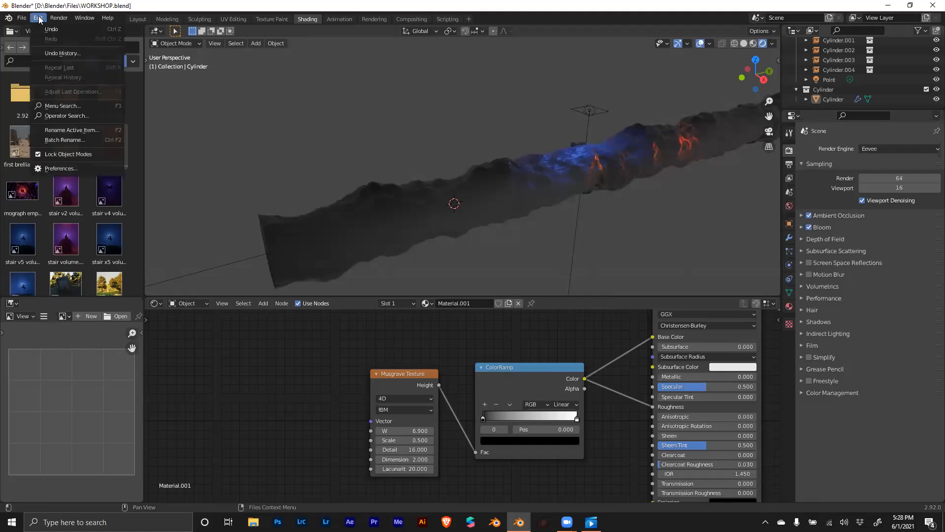
pyautogui.click(50, 168)
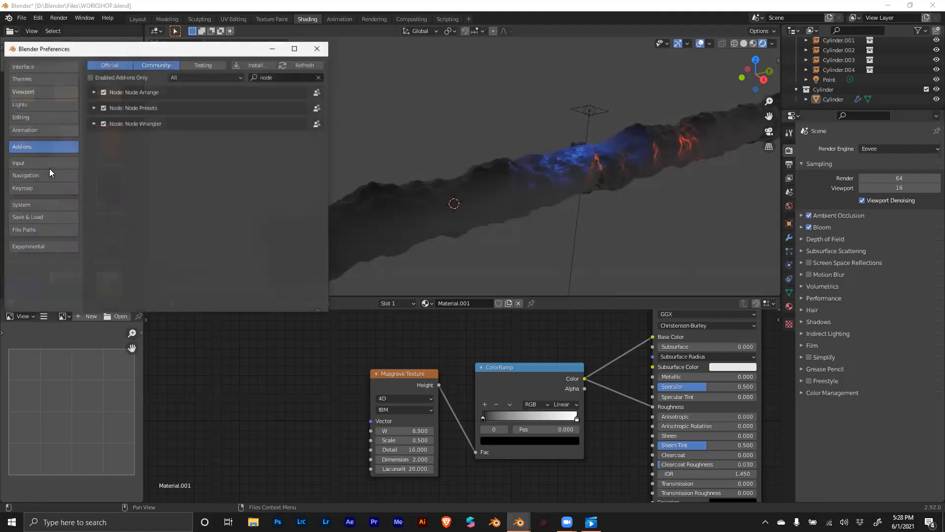
pyautogui.click(319, 77)
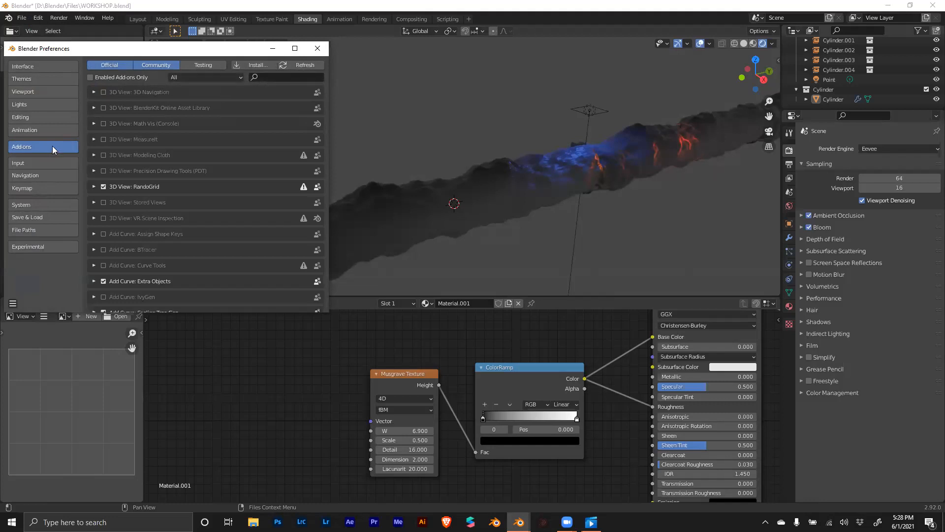
pyautogui.click(263, 77)
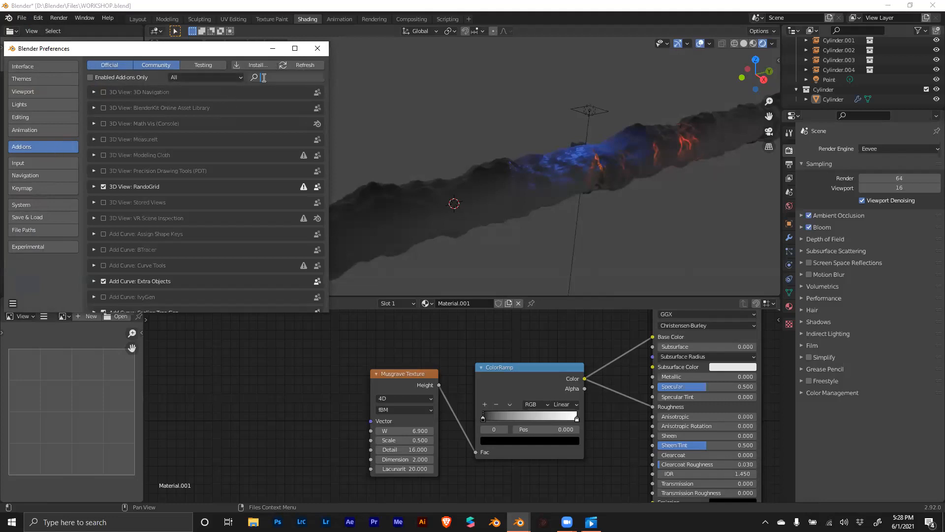
pyautogui.write('node')
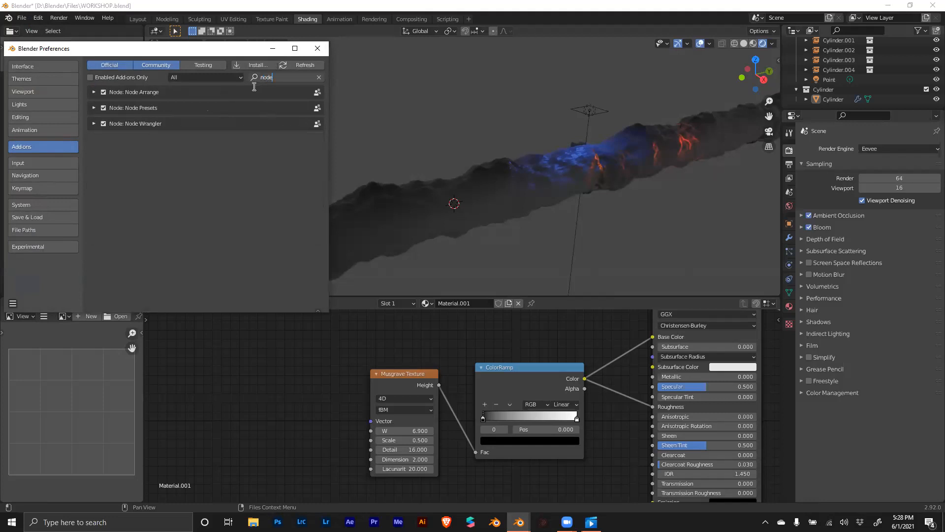
pyautogui.moveTo(234, 48); pyautogui.dragTo(442, 73)
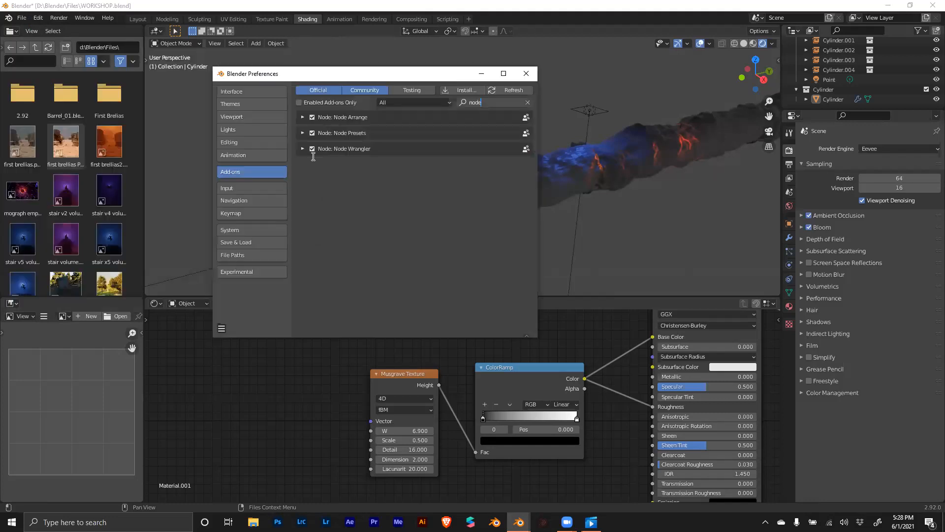
# Step: Disable and re-enable the Node Wrangler add-on, and close the preferences
pyautogui.click(303, 151)
pyautogui.click(312, 149)
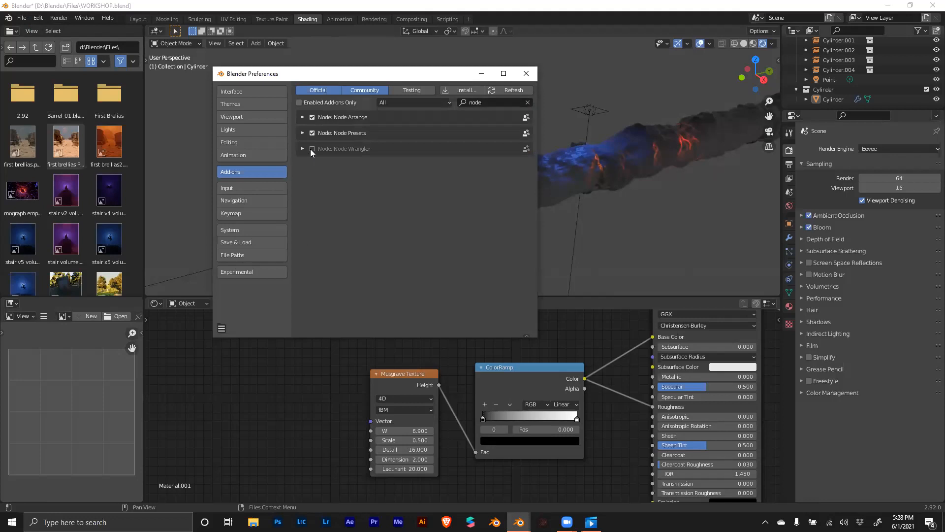
pyautogui.click(311, 149)
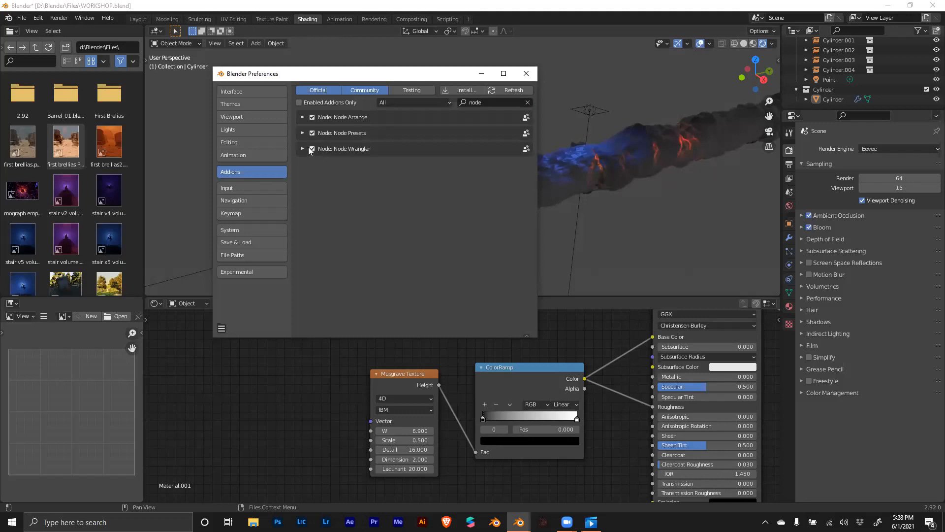
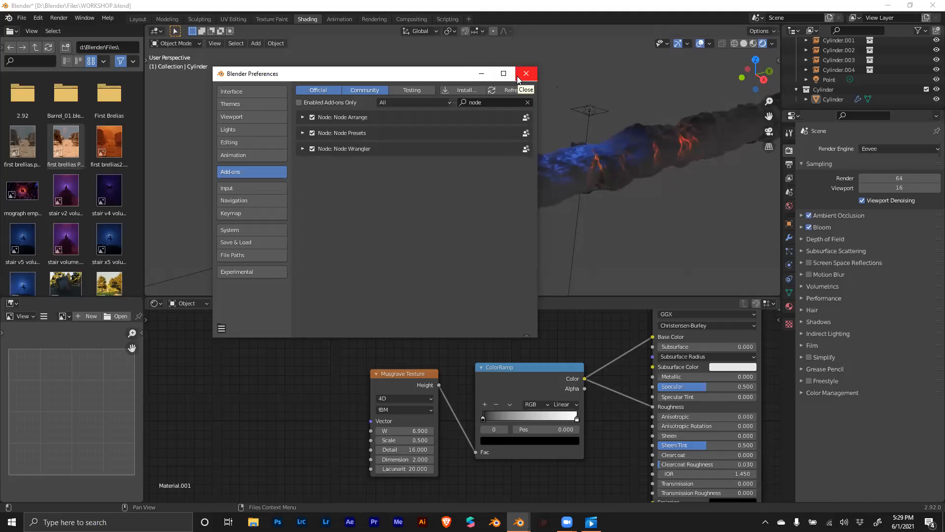
pyautogui.click(518, 79)
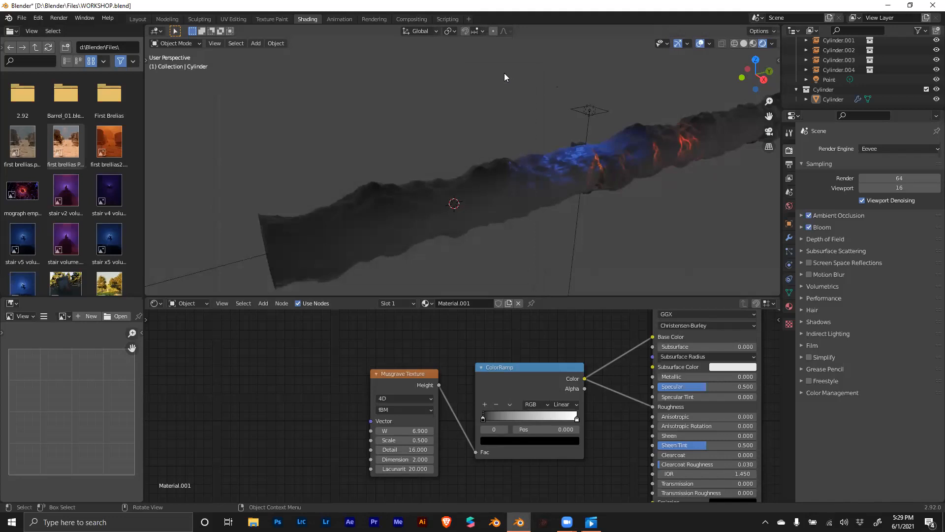
# Step: Add Texture Coordinate and Mapping nodes feeding the Musgrave Texture's Vector input with Node Wrangler
pyautogui.click(395, 374)
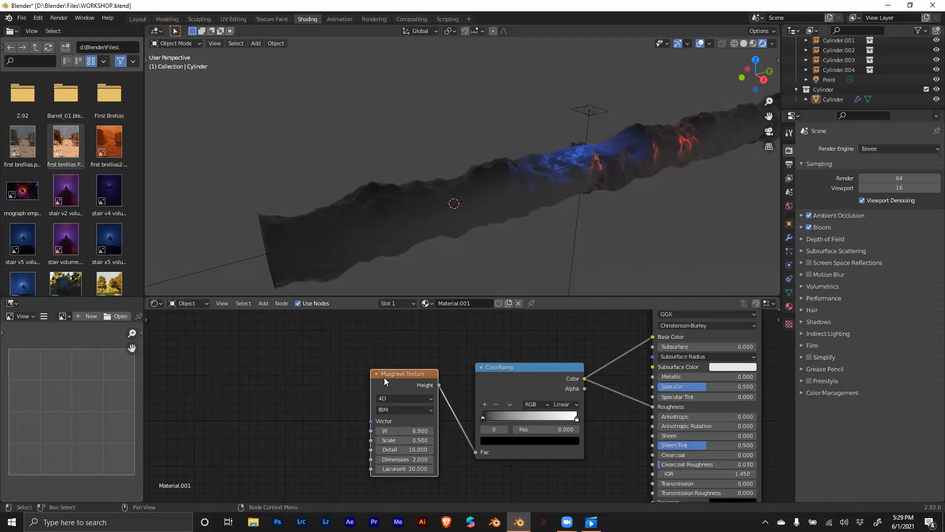
pyautogui.hotkey('ctrl', 't')
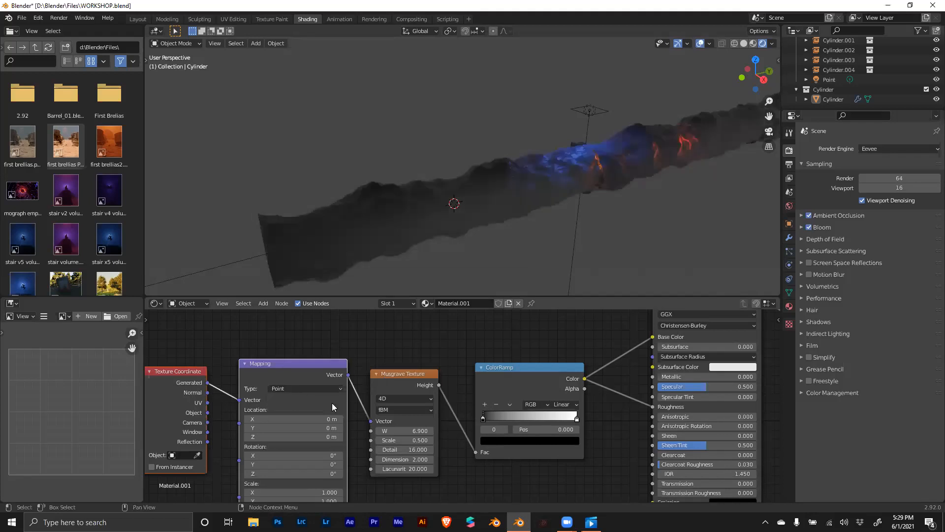
pyautogui.hotkey('ctrl', 'z')
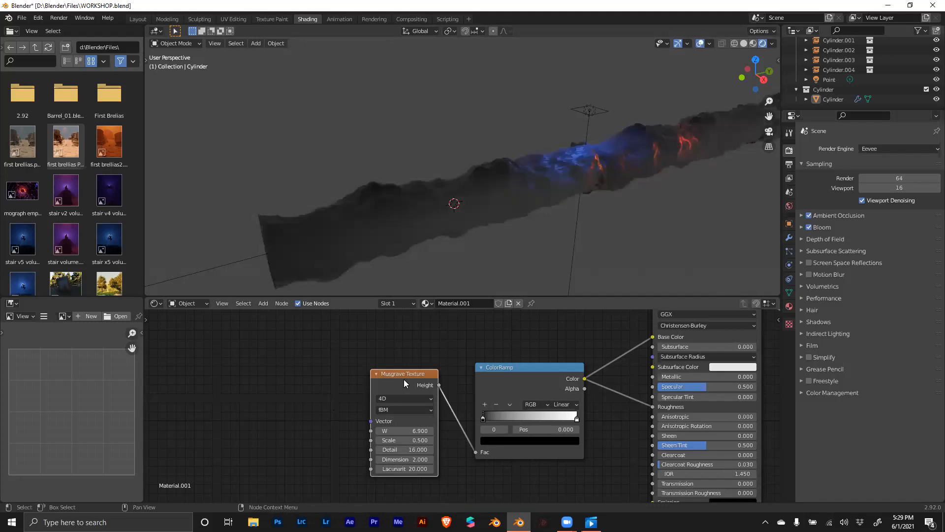
pyautogui.hotkey('ctrl', 'shift', 'z')
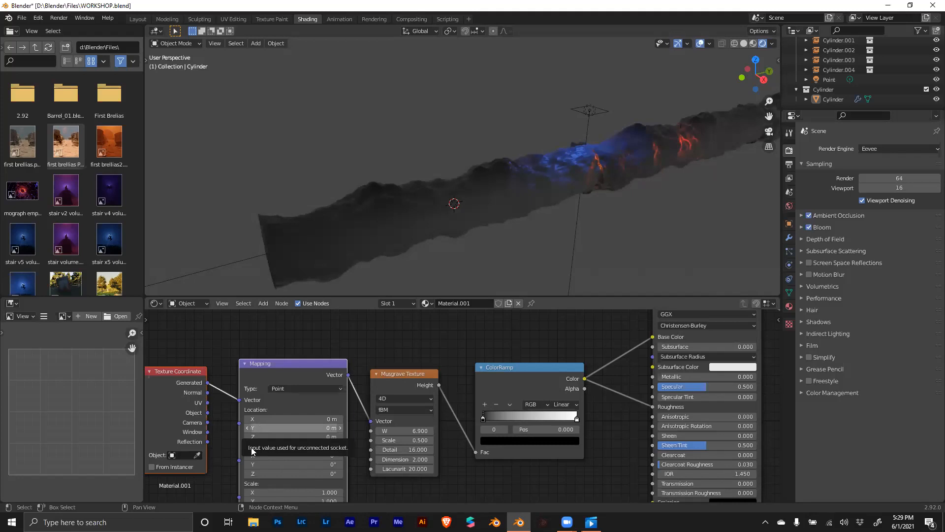
# Step: Connect the Texture Coordinate's Object output to the Mapping node's Vector input in place of Generated
pyautogui.moveTo(359, 332); pyautogui.dragTo(493, 313, button='middle')
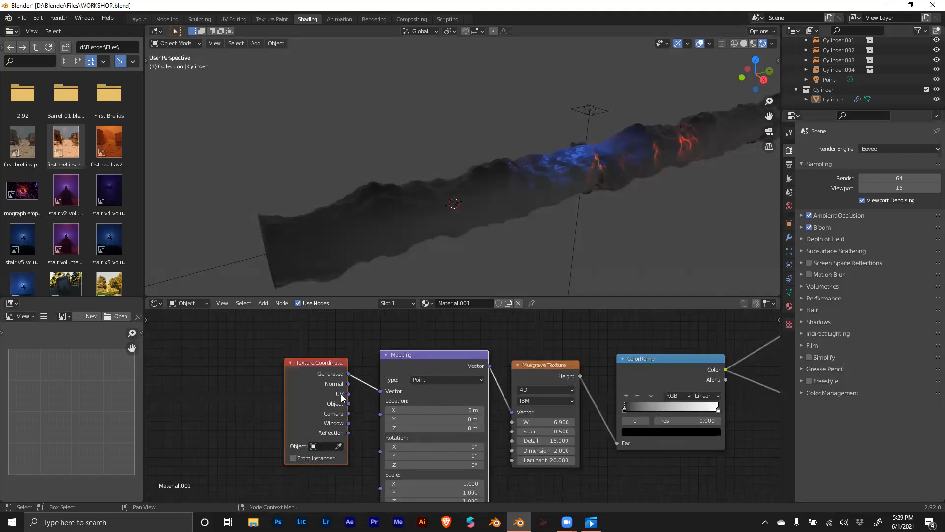
pyautogui.click(327, 363)
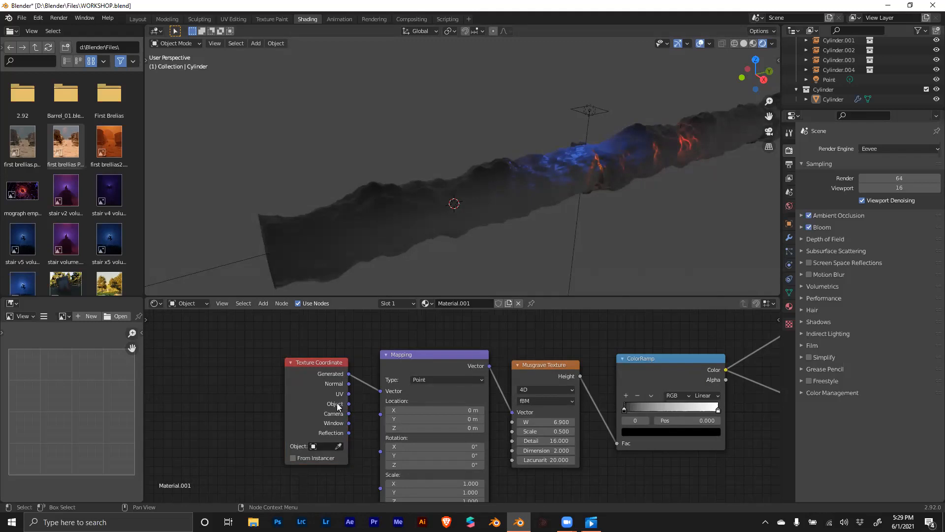
pyautogui.moveTo(349, 404); pyautogui.dragTo(381, 392)
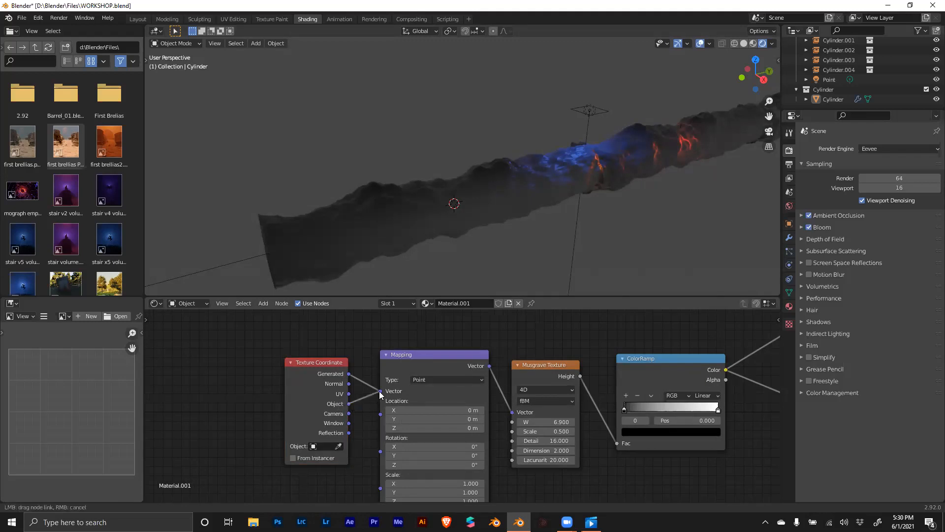
pyautogui.moveTo(380, 394); pyautogui.dragTo(381, 394)
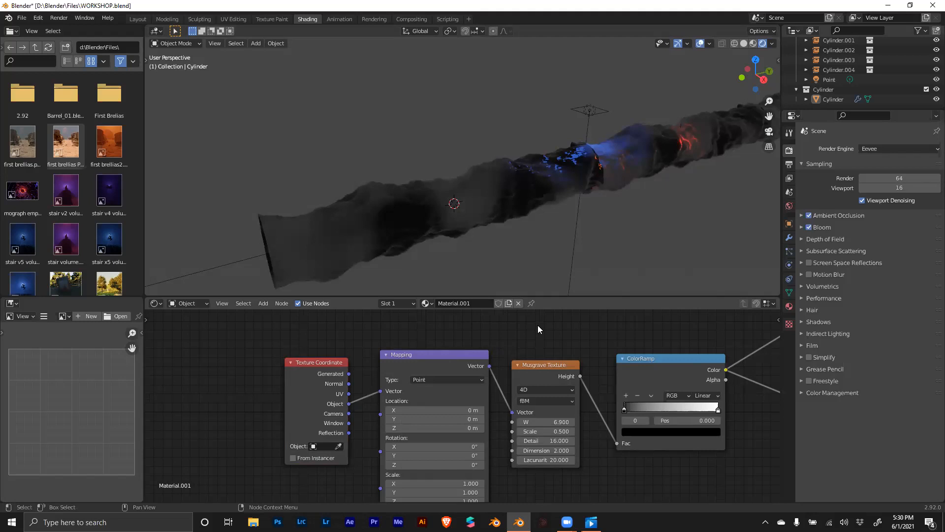
# Step: Move the Material Output node farther from the Principled BSDF to make room between them
pyautogui.moveTo(577, 325); pyautogui.dragTo(320, 349, button='middle')
pyautogui.moveTo(764, 405); pyautogui.dragTo(511, 369, button='middle')
pyautogui.moveTo(474, 340); pyautogui.dragTo(760, 326)
pyautogui.moveTo(676, 405); pyautogui.dragTo(637, 410, button='middle')
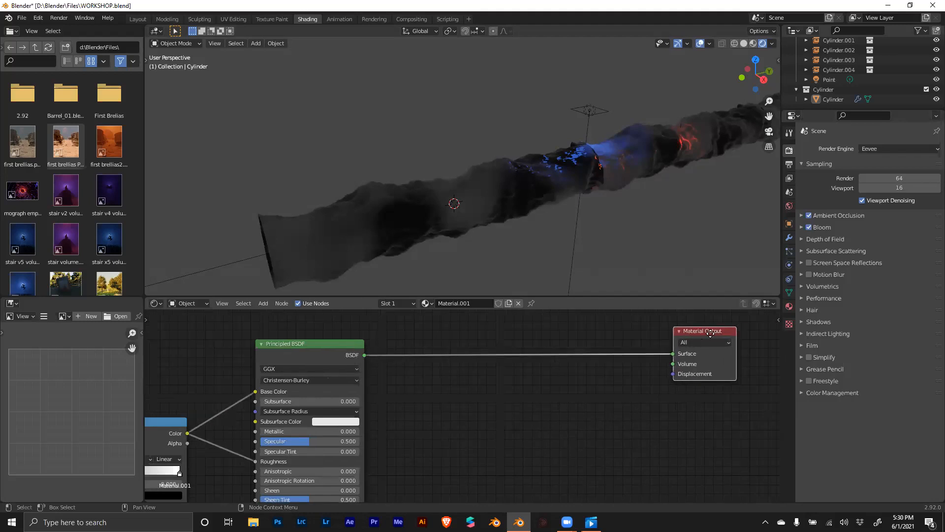
pyautogui.moveTo(686, 360); pyautogui.dragTo(704, 365)
# Step: Insert a Mix Shader node on the link between the Principled BSDF and the Material Output
pyautogui.hotkey('shift', 'a')
pyautogui.click(568, 391)
pyautogui.write('mix')
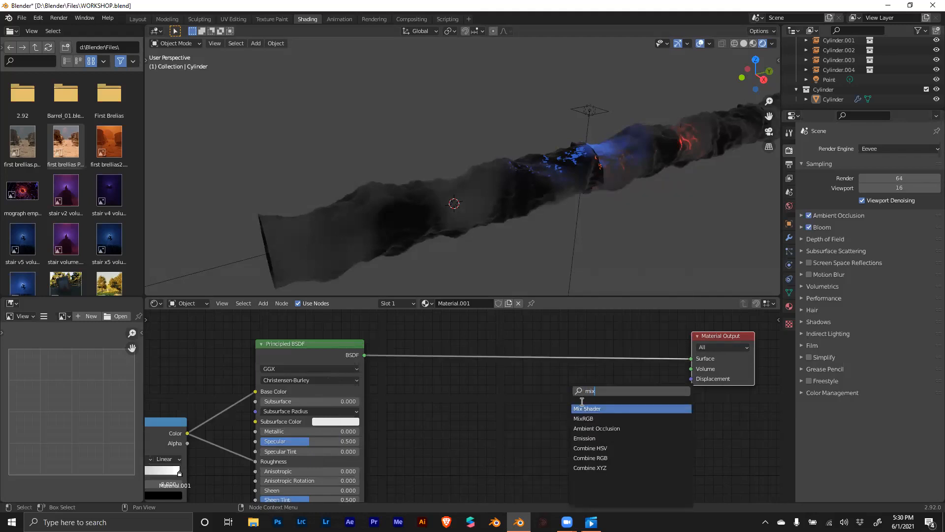
pyautogui.click(584, 408)
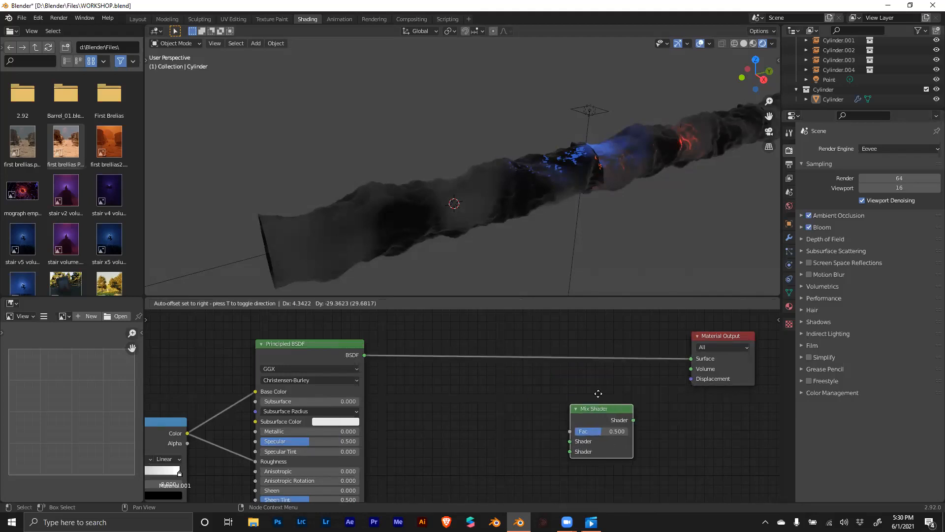
pyautogui.click(597, 354)
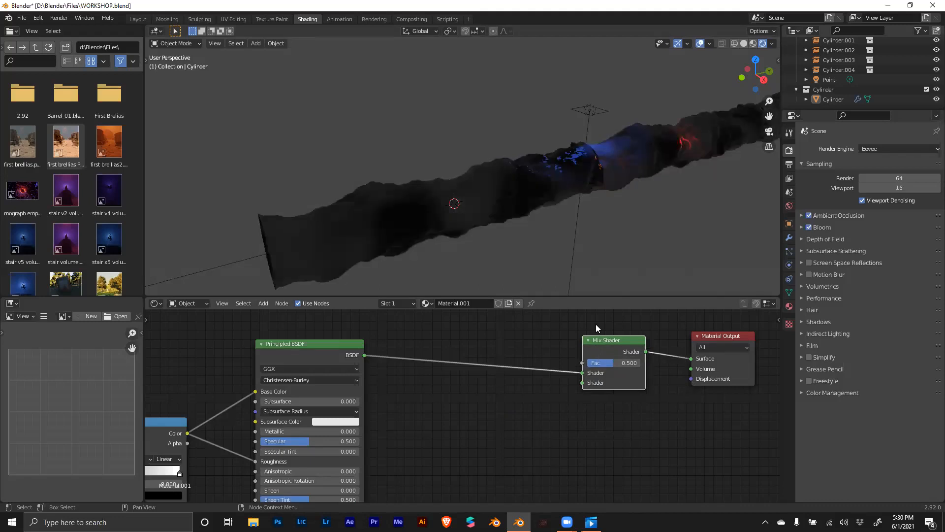
# Step: Undo the Mix Shader's insertion into the link and delete the unconnected node
pyautogui.hotkey('shift', 'a')
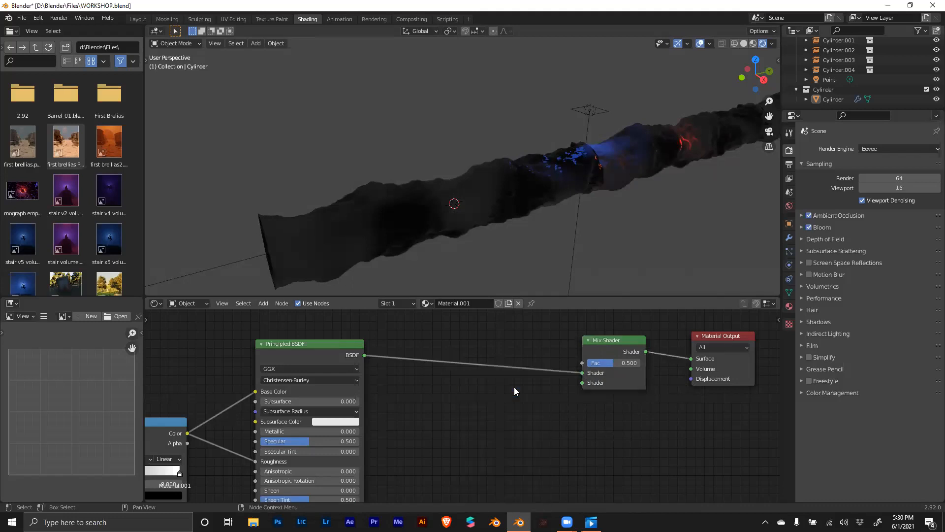
pyautogui.hotkey('ctrl', 'z')
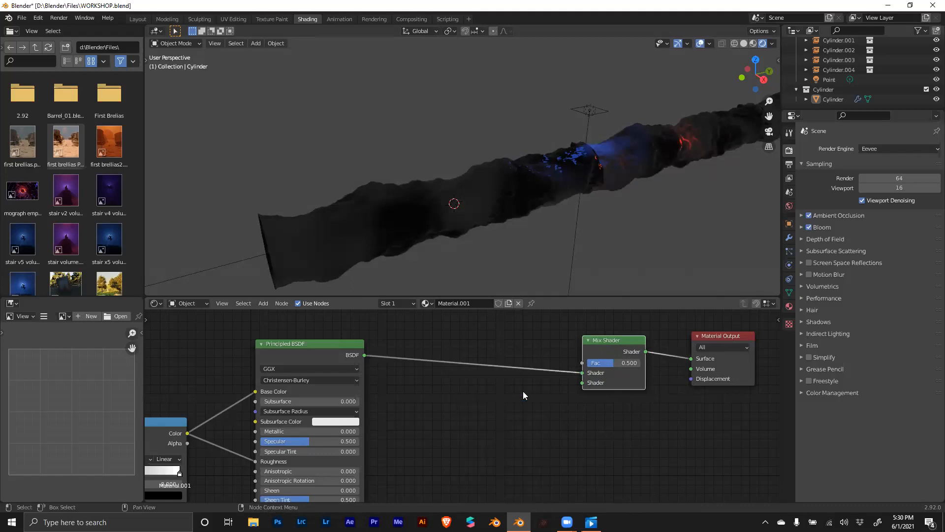
pyautogui.hotkey('ctrl', 'z')
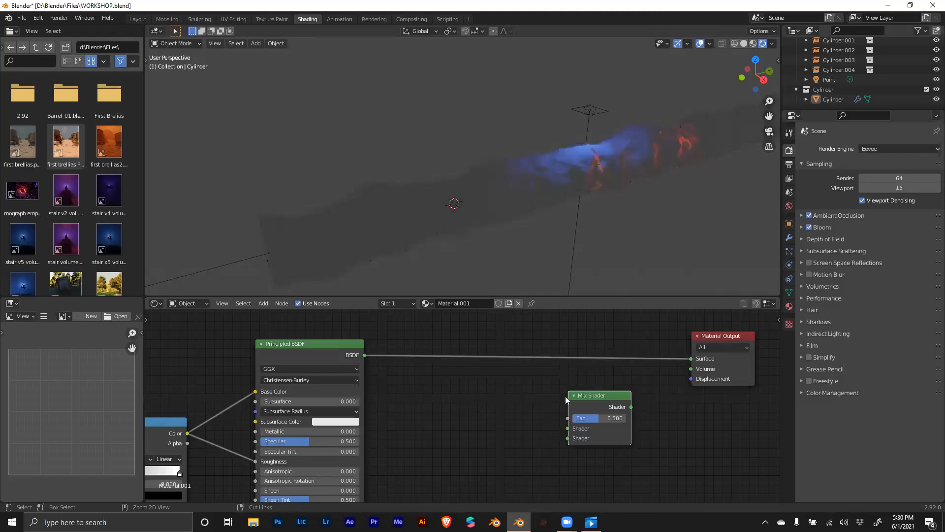
pyautogui.hotkey('shift', 'a')
pyautogui.press('s')
pyautogui.press('Escape')
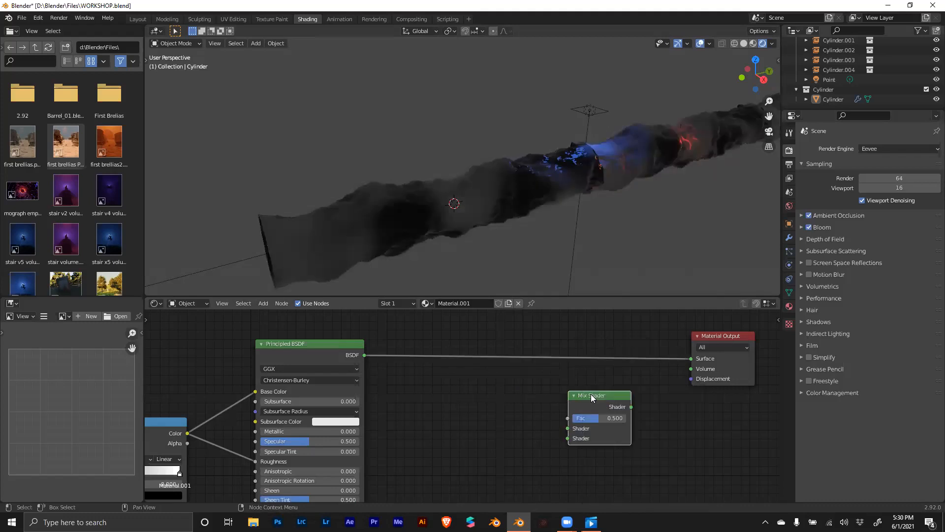
pyautogui.press('x')
# Step: Add a new Mix Shader node and place it on the link between Principled BSDF and Material Output
pyautogui.hotkey('shift', 'a')
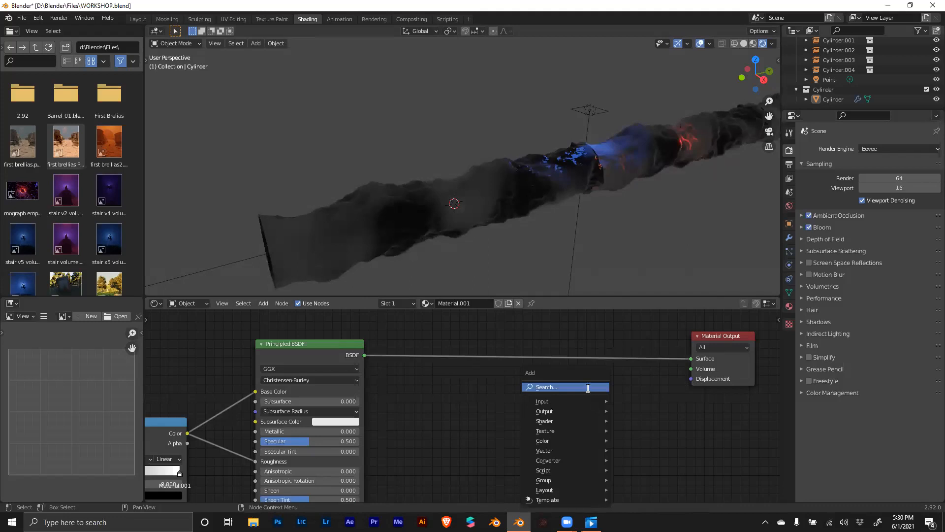
pyautogui.write('smix')
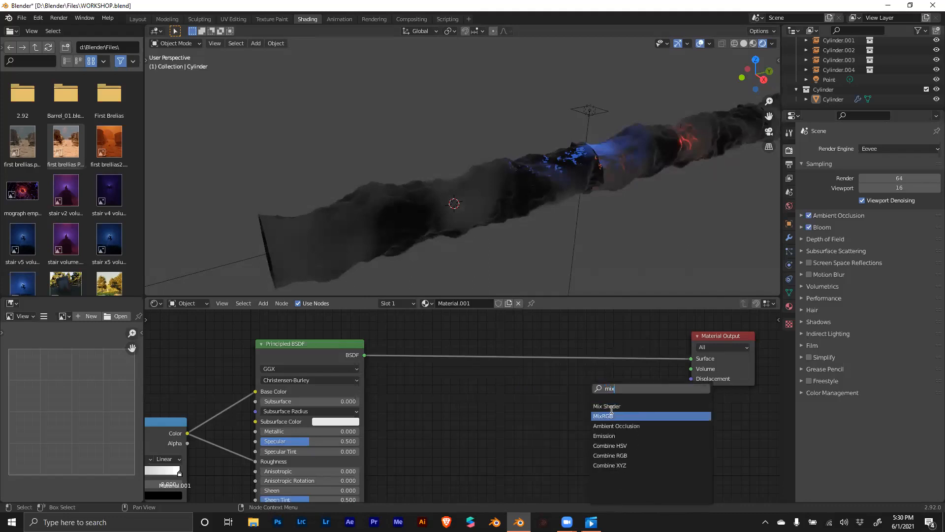
pyautogui.click(610, 406)
pyautogui.click(604, 355)
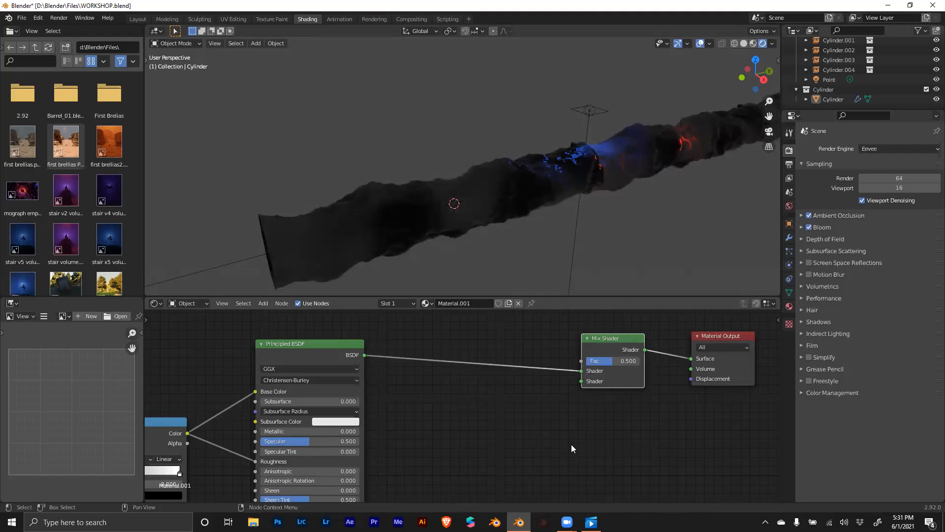
# Step: Add an Emission node and connect its output to the Mix Shader's second Shader input
pyautogui.hotkey('shift', 'a')
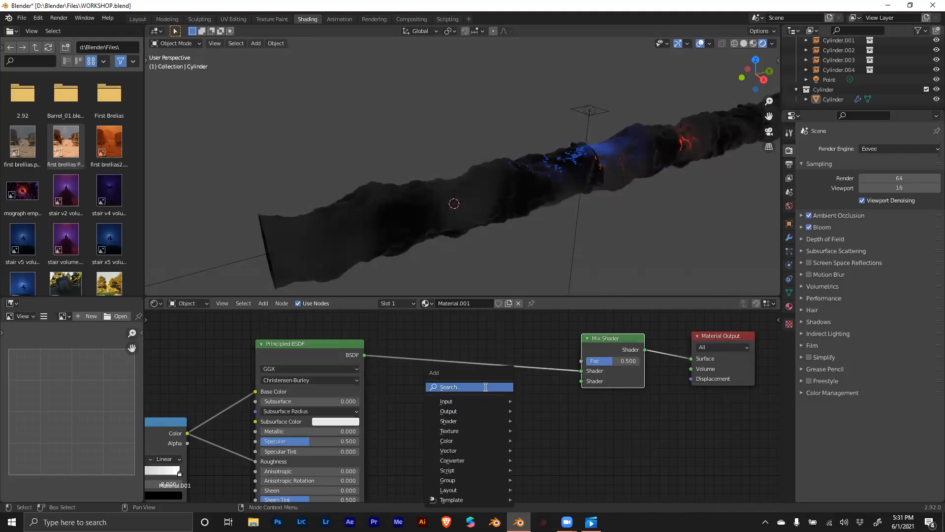
pyautogui.click(485, 387)
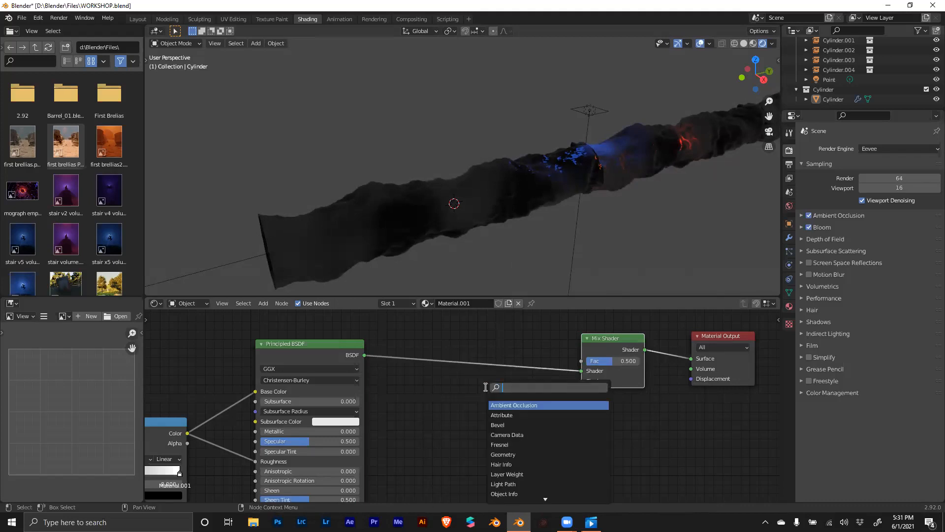
pyautogui.write('em')
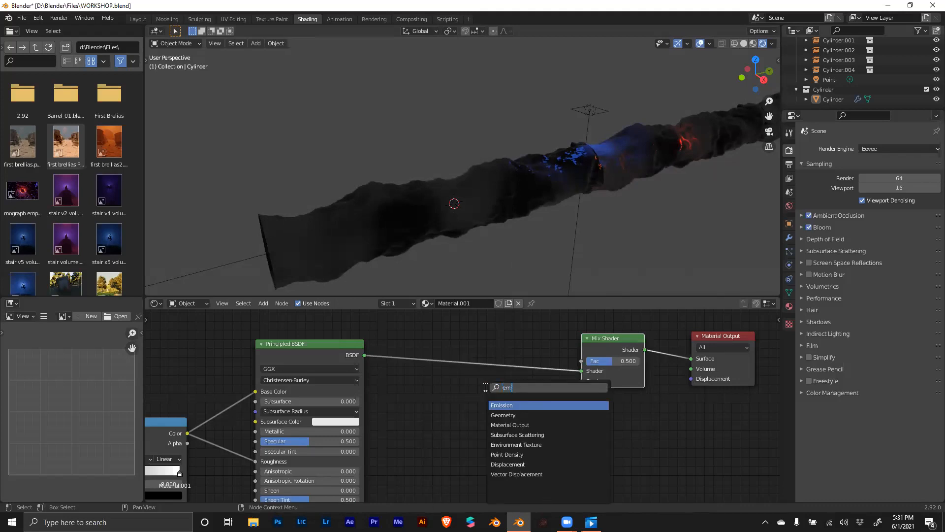
pyautogui.write('i')
pyautogui.click(493, 404)
pyautogui.click(504, 405)
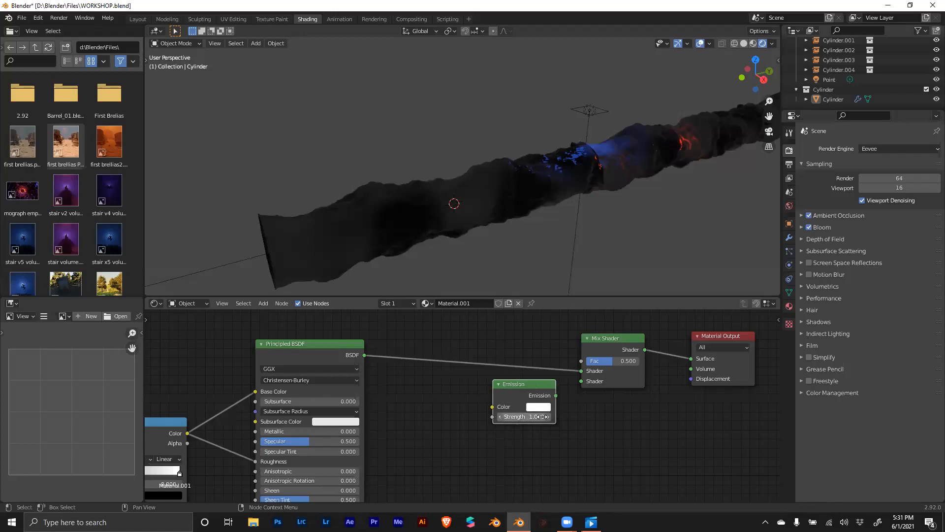
pyautogui.moveTo(556, 395); pyautogui.dragTo(563, 400)
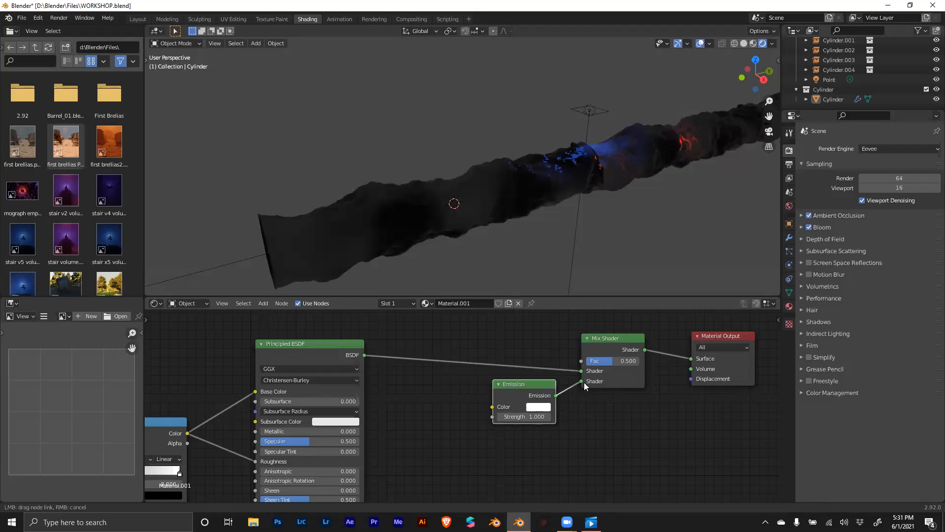
pyautogui.moveTo(584, 387); pyautogui.dragTo(584, 387)
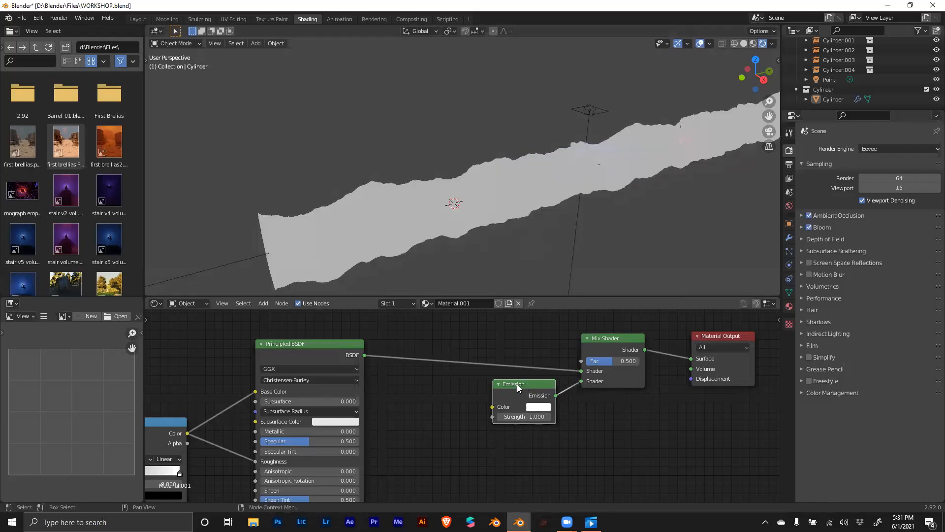
# Step: Set the Emission strength to 2 and move the node slightly farther from the Mix Shader
pyautogui.click(527, 416)
pyautogui.write('2')
pyautogui.press('Return')
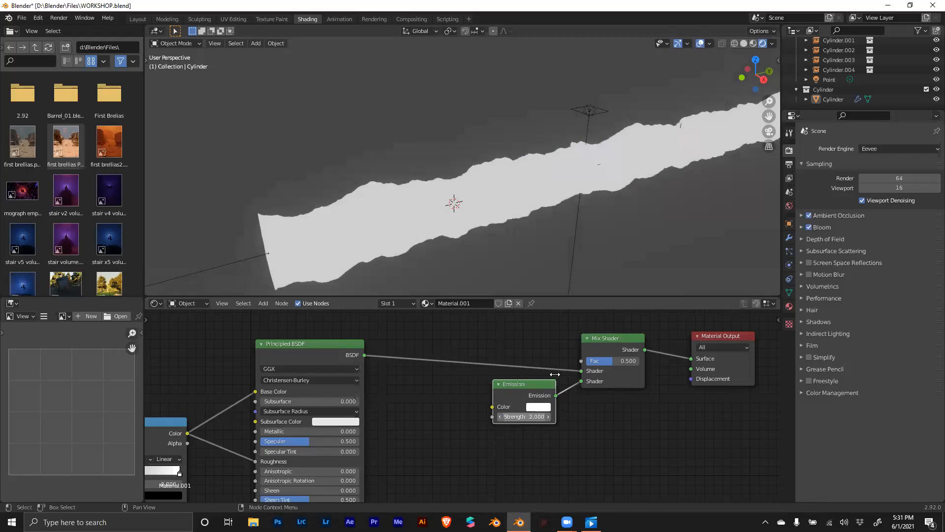
pyautogui.moveTo(552, 346); pyautogui.dragTo(566, 419, button='middle')
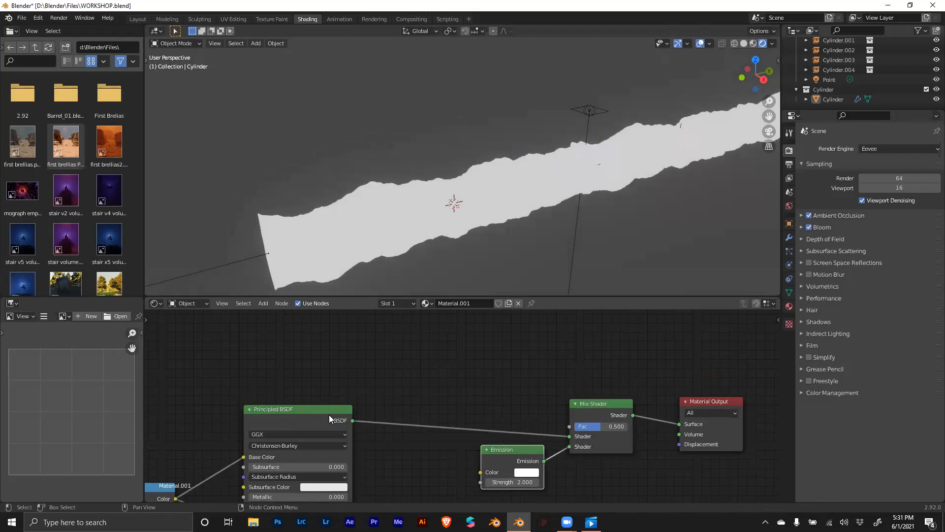
pyautogui.moveTo(514, 450); pyautogui.dragTo(499, 456)
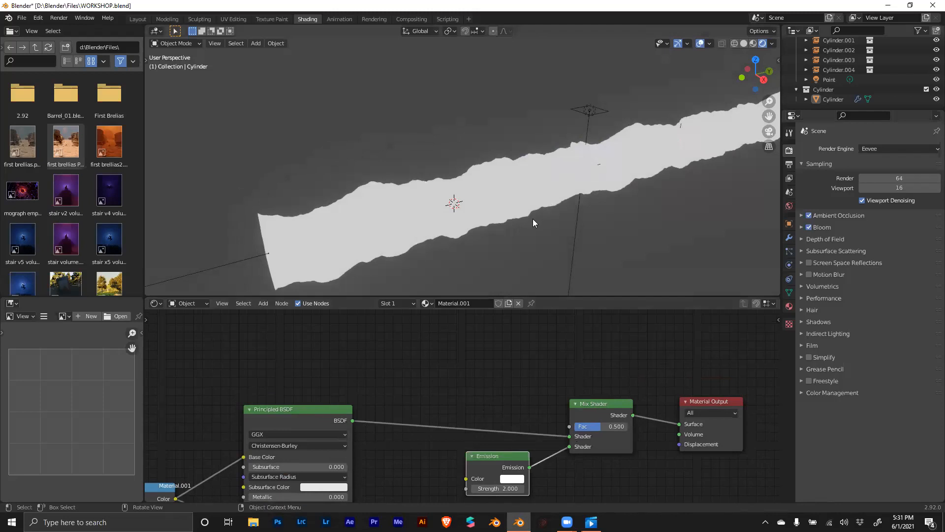
# Step: Inspect the emissive cylinder, compare it with the mograph0001-0120 reference video in the media player, and return to Blender
pyautogui.moveTo(546, 229); pyautogui.dragTo(528, 225, button='middle')
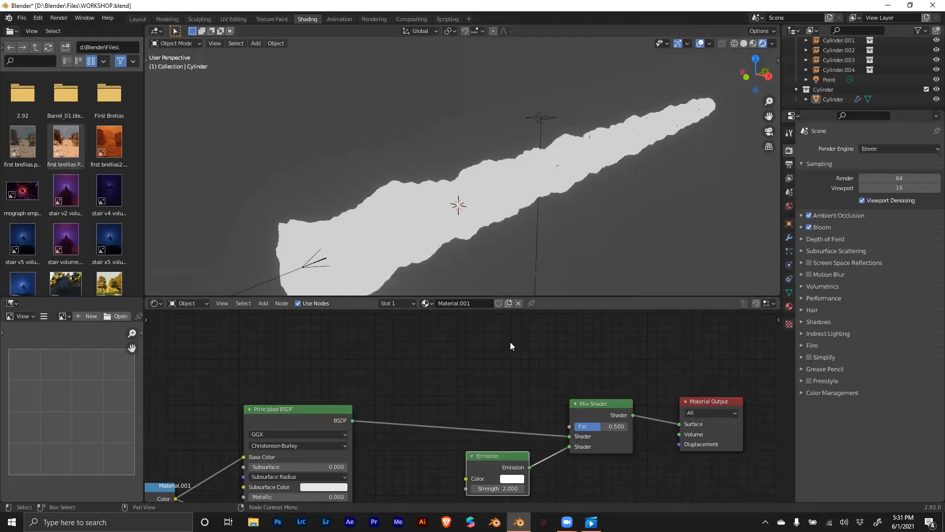
pyautogui.click(592, 522)
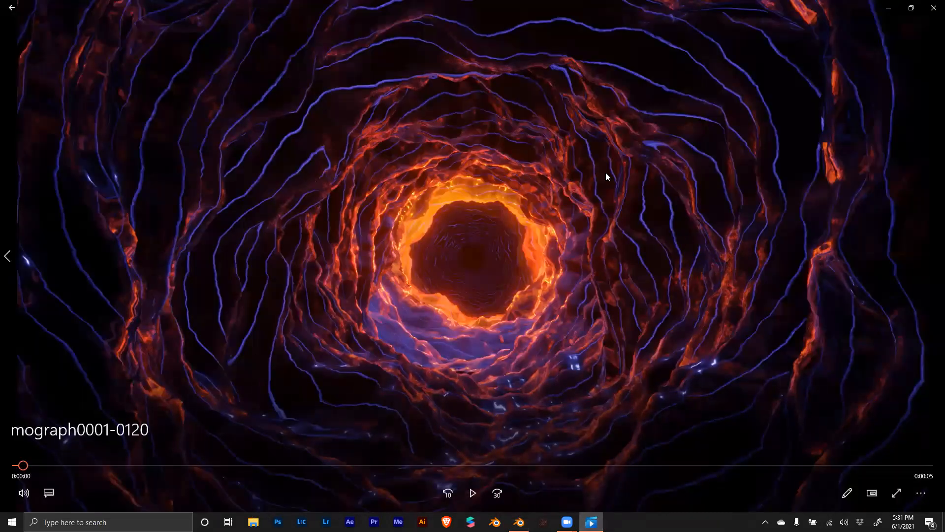
pyautogui.hotkey('alt', 'Tab')
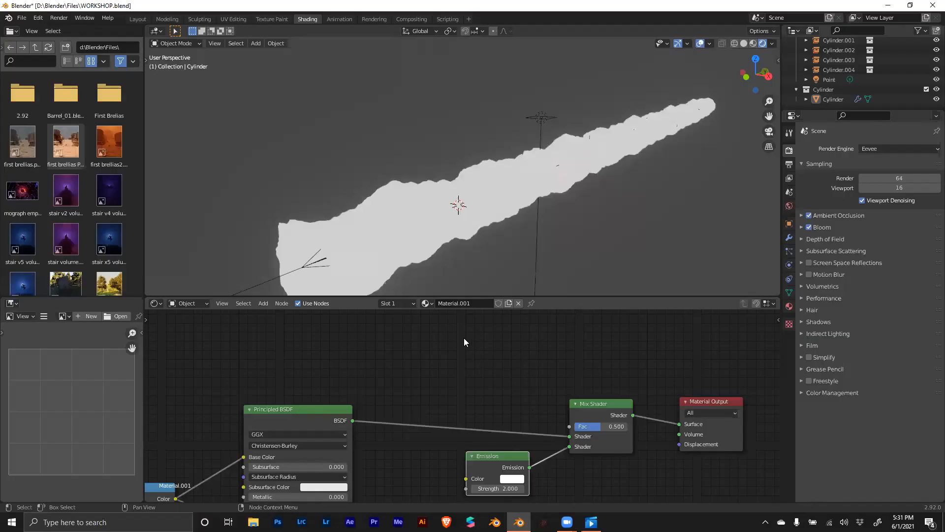
# Step: Add a ColorRamp node above the shaders and connect its Color output to the Mix Shader's Fac input
pyautogui.hotkey('shift', 'a')
pyautogui.click(463, 334)
pyautogui.write('colo')
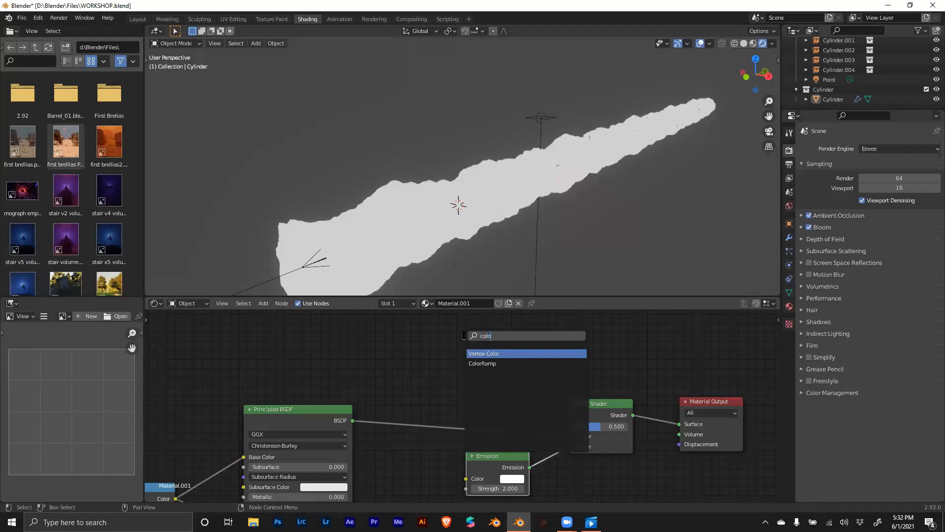
pyautogui.click(513, 365)
pyautogui.click(464, 308)
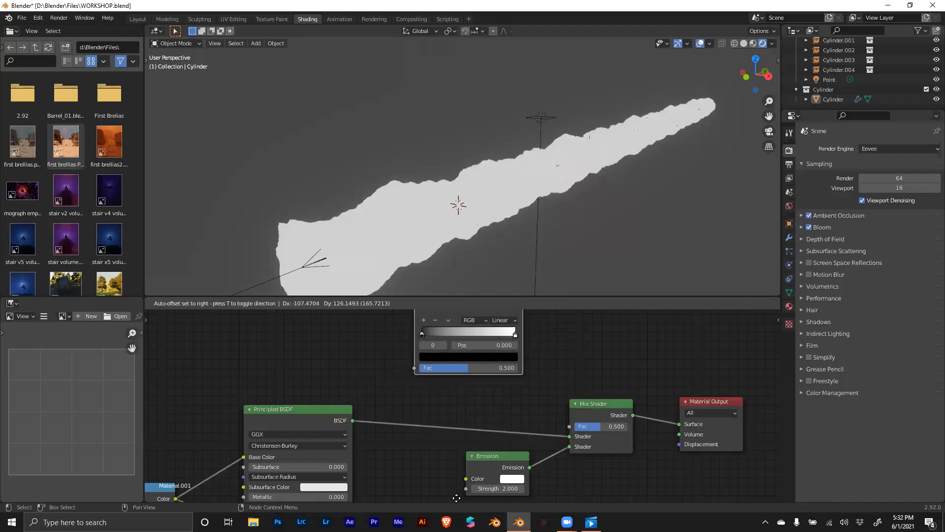
pyautogui.moveTo(522, 389); pyautogui.dragTo(499, 417, button='middle')
pyautogui.moveTo(499, 321); pyautogui.dragTo(507, 328)
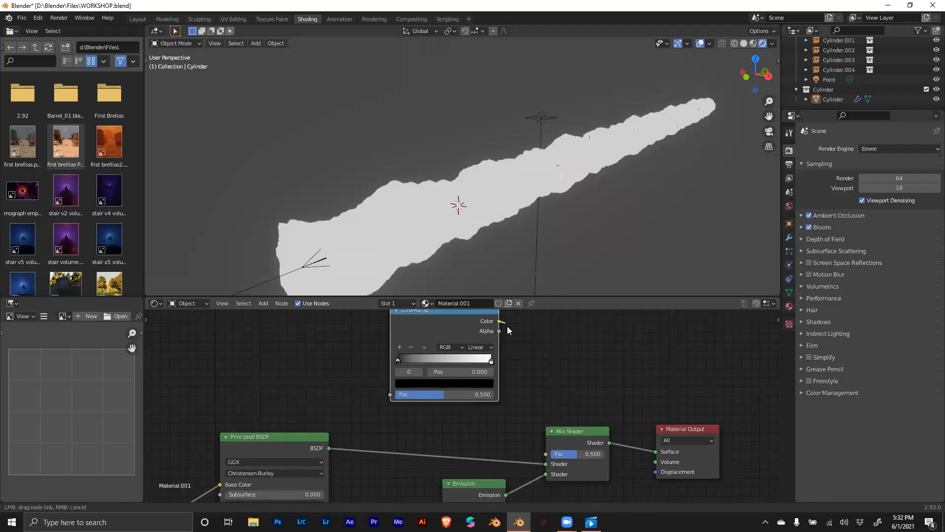
pyautogui.moveTo(528, 383); pyautogui.dragTo(545, 454)
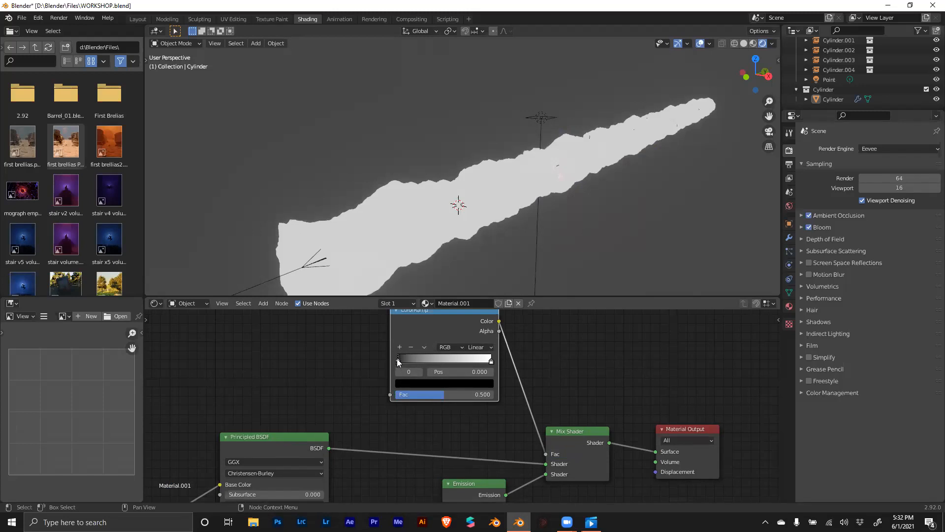
# Step: Set the position of the black stop on the new ColorRamp to 0.5
pyautogui.moveTo(397, 361)
pyautogui.mouseDown()
pyautogui.moveTo(460, 363)
pyautogui.moveTo(397, 363)
pyautogui.mouseUp()
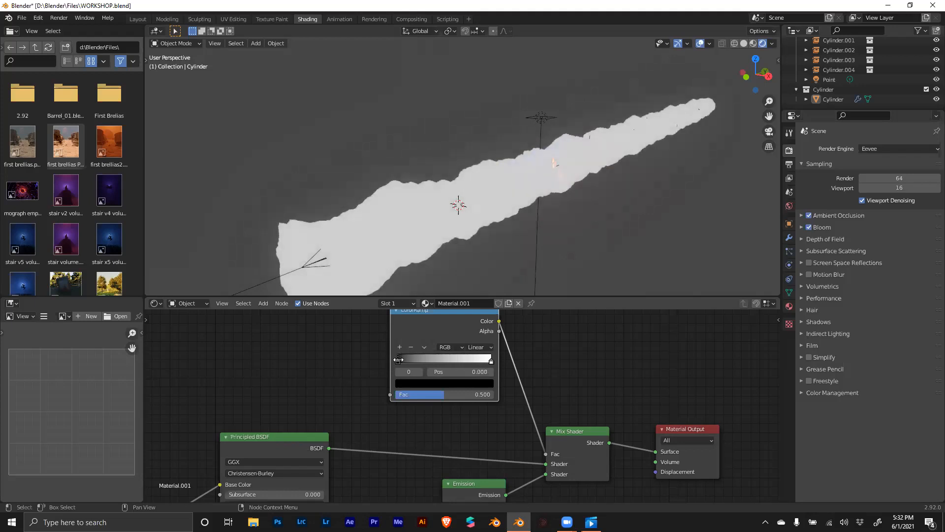
pyautogui.click(452, 371)
pyautogui.write('0.5')
pyautogui.press('Return')
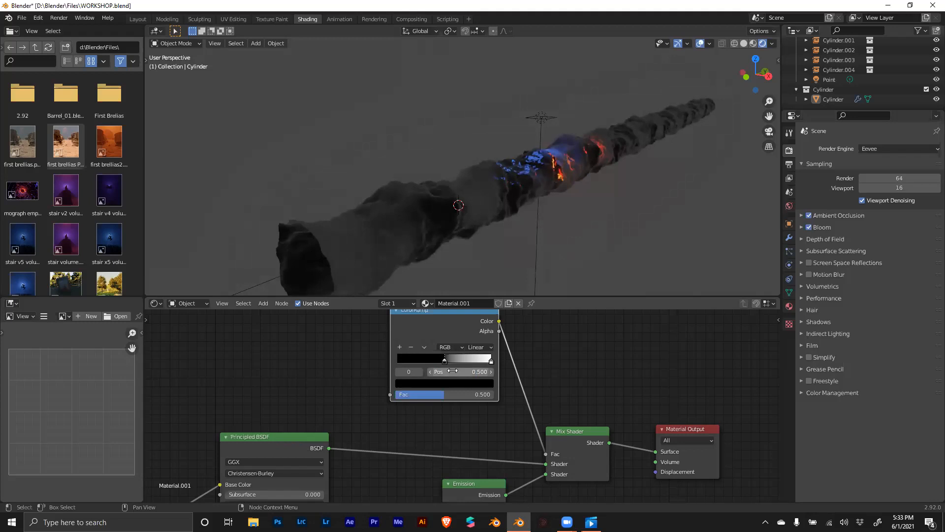
# Step: Add a Wave Texture node above the Principled BSDF, ahead of the ColorRamp that drives the Mix Shader
pyautogui.moveTo(370, 348); pyautogui.dragTo(503, 375, button='middle')
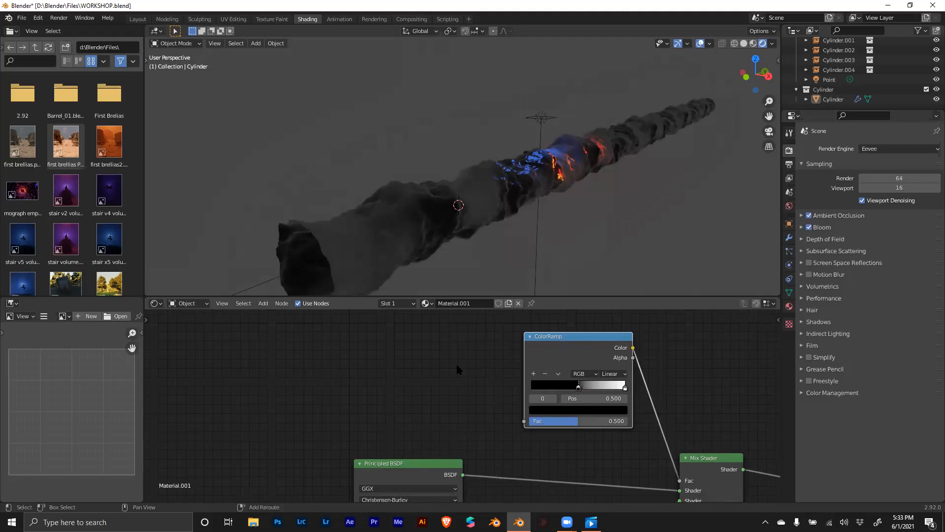
pyautogui.hotkey('shift', 'a')
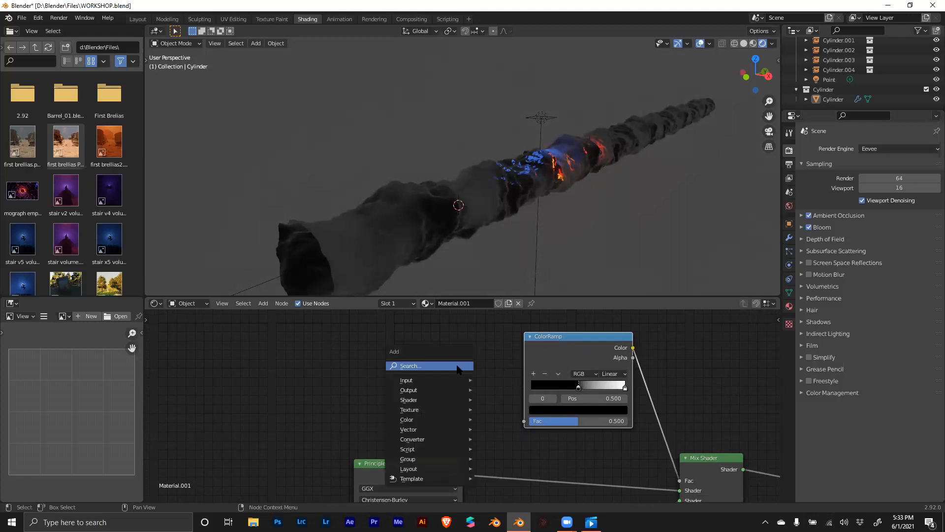
pyautogui.click(458, 367)
pyautogui.write('wave')
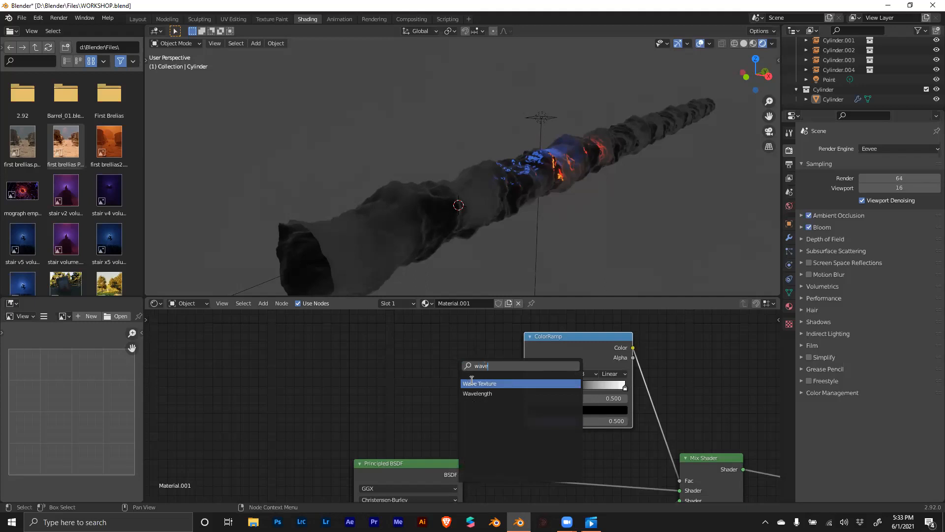
pyautogui.click(473, 383)
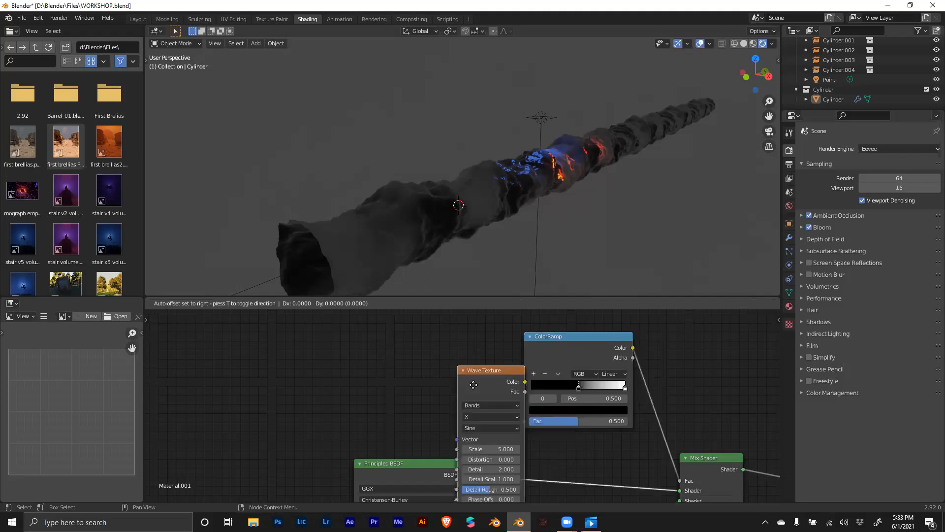
pyautogui.click(393, 328)
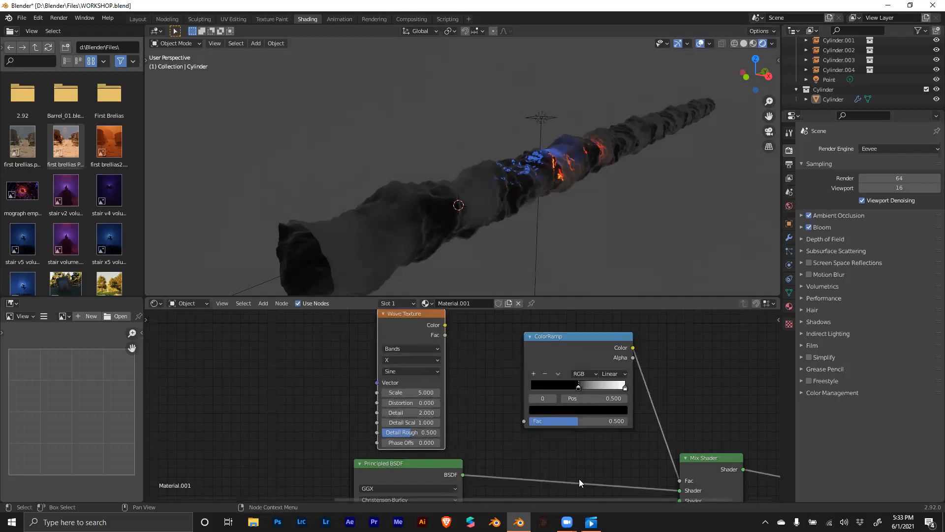
# Step: Review the tunnel's line pattern in the mograph0001-0120 reference video, and return to Blender
pyautogui.click(591, 522)
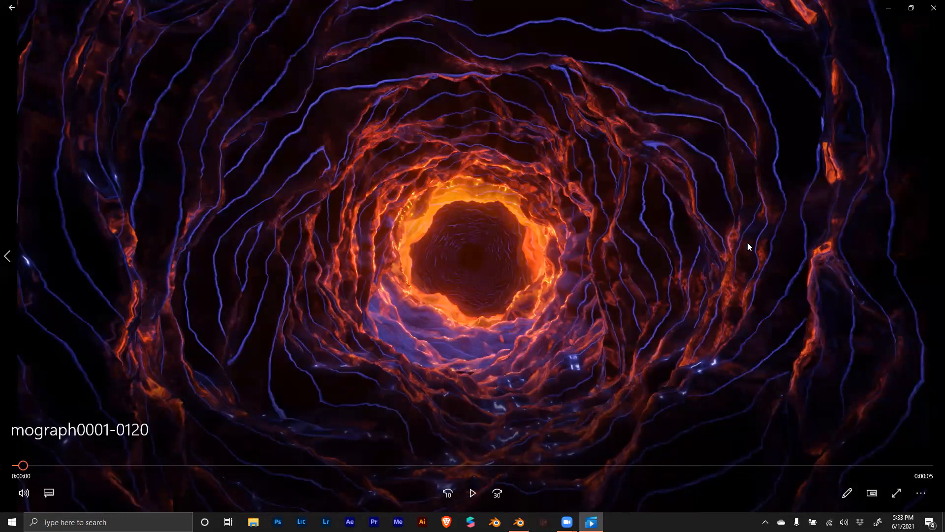
pyautogui.hotkey('alt', 'Tab')
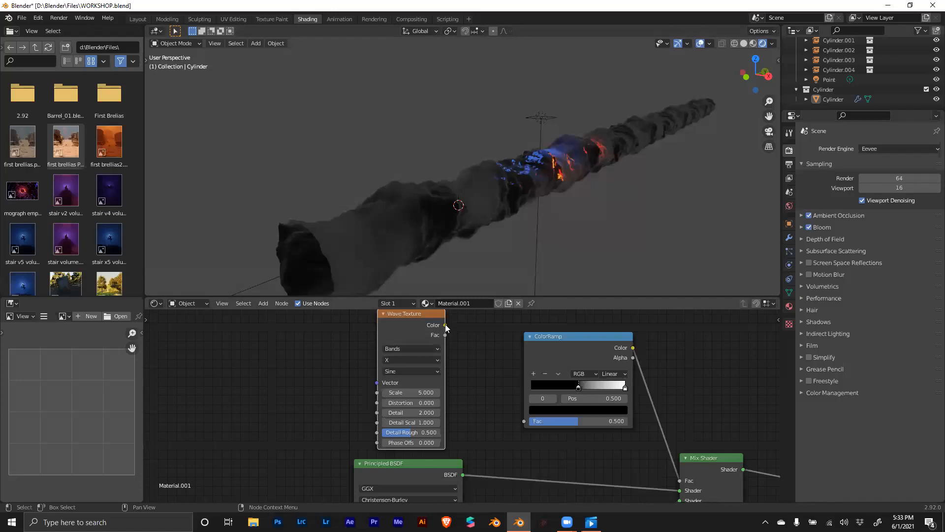
# Step: Connect the Wave Texture's Color output to the ColorRamp's Fac input and switch the wave type to Rings
pyautogui.moveTo(446, 326); pyautogui.dragTo(523, 421)
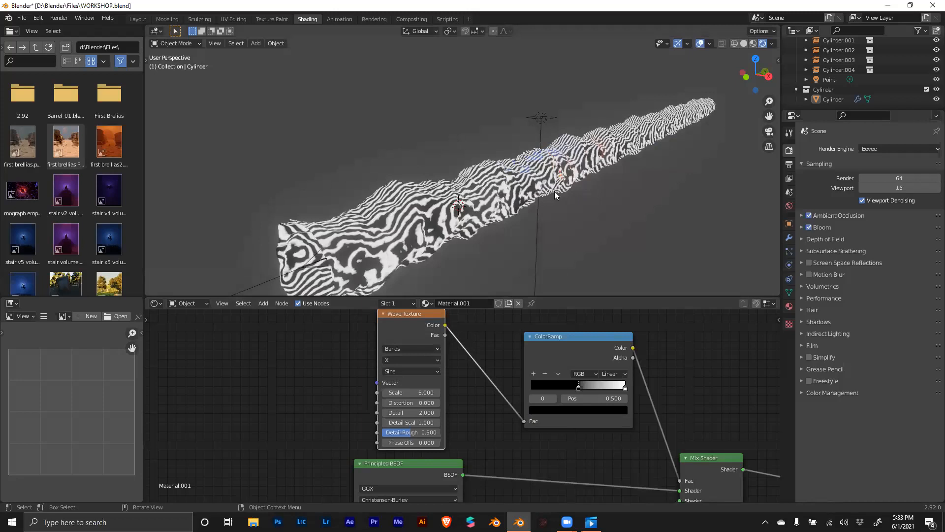
pyautogui.moveTo(395, 232); pyautogui.dragTo(449, 268, button='middle')
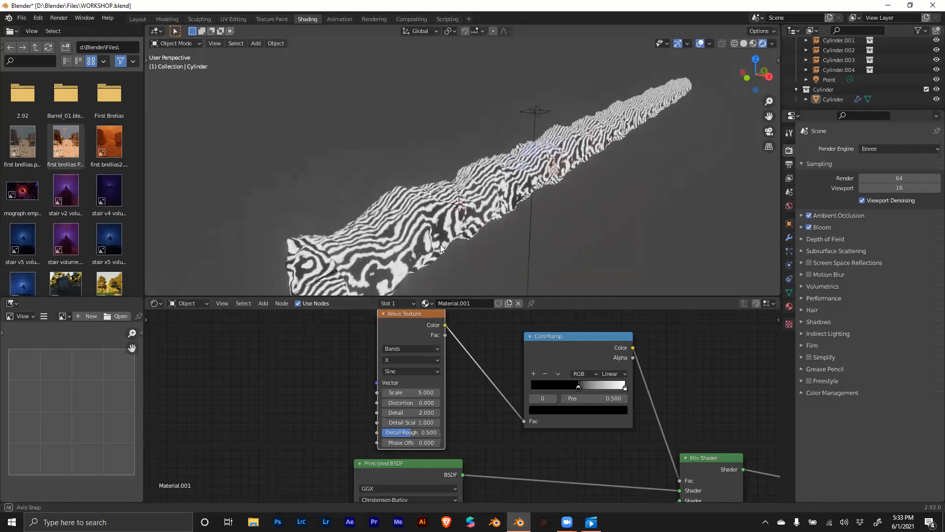
pyautogui.moveTo(464, 387); pyautogui.dragTo(542, 370, button='middle')
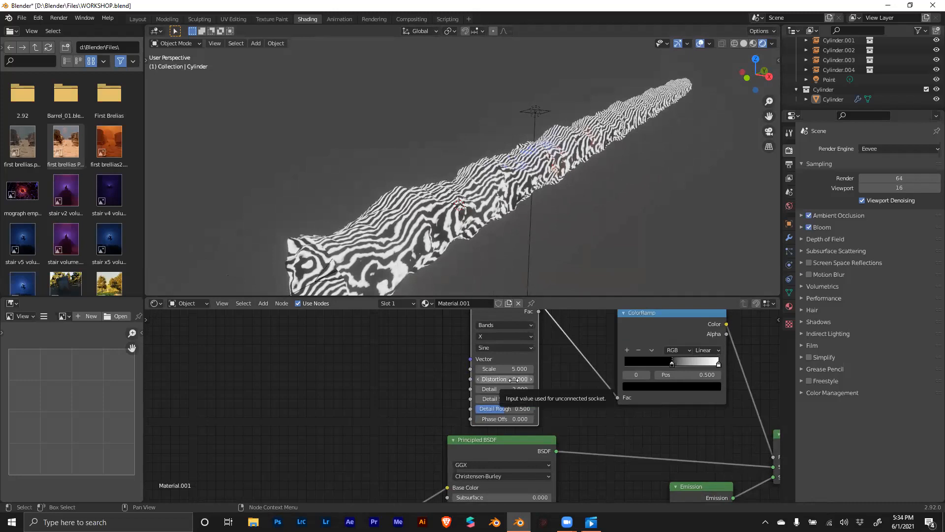
pyautogui.moveTo(437, 328); pyautogui.dragTo(424, 371, button='middle')
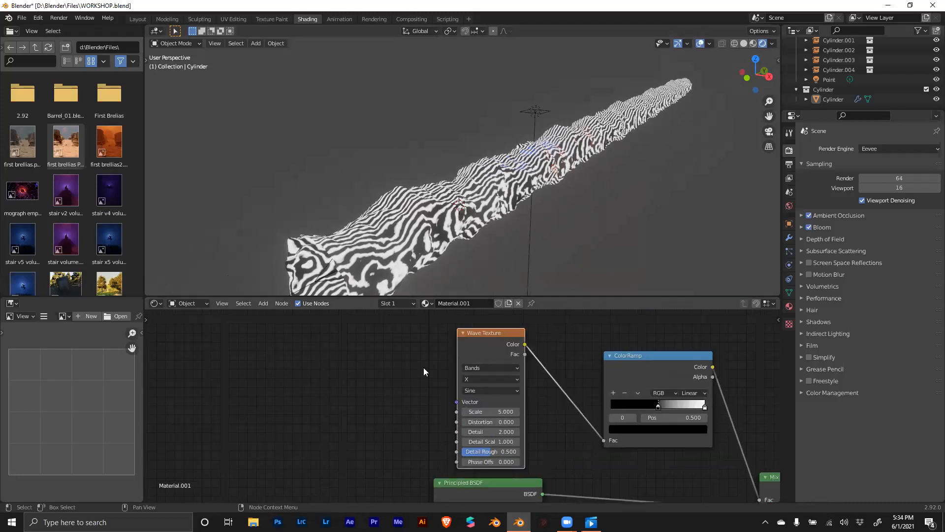
pyautogui.click(488, 368)
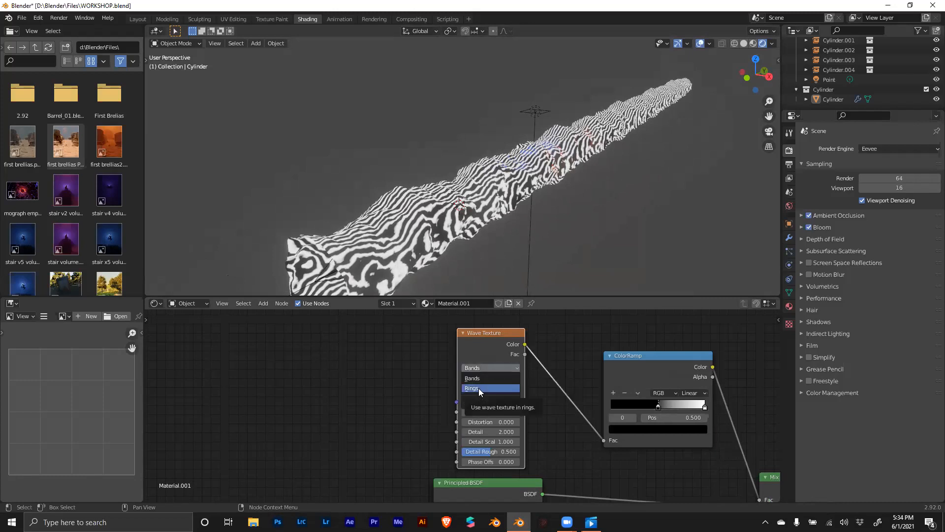
pyautogui.click(479, 388)
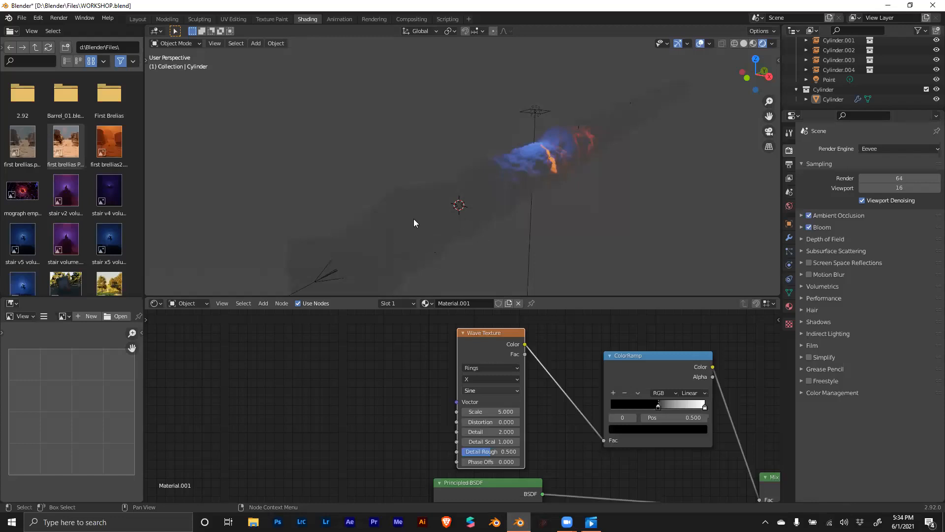
pyautogui.moveTo(512, 244); pyautogui.dragTo(517, 242, button='middle')
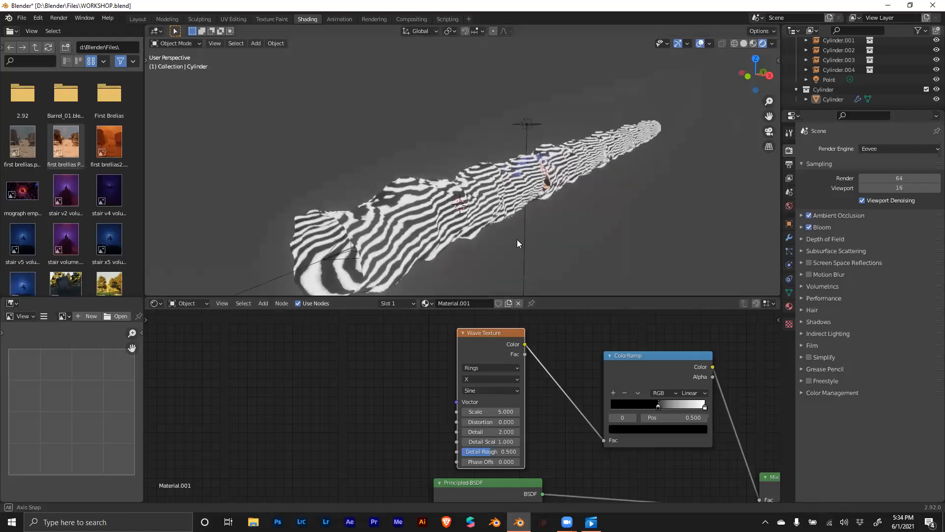
# Step: Set the Wave Texture's Scale to 1 and its Detail to 16
pyautogui.click(497, 411)
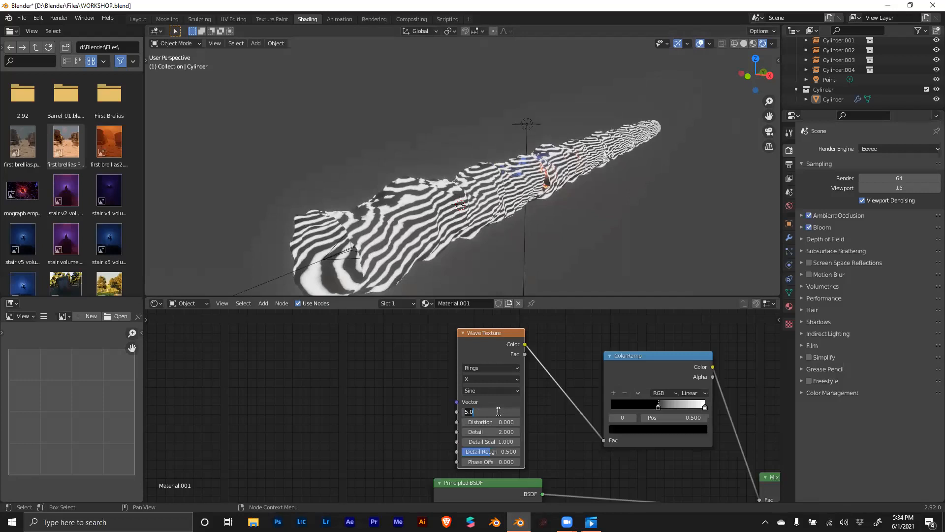
pyautogui.write('1')
pyautogui.press('Return')
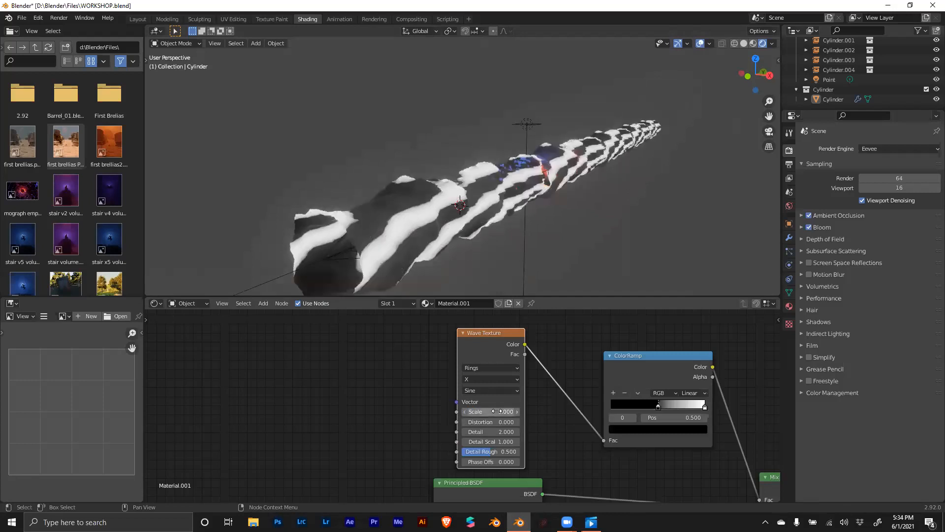
pyautogui.moveTo(590, 207)
pyautogui.mouseDown(button='middle')
pyautogui.moveTo(554, 217)
pyautogui.moveTo(582, 196)
pyautogui.mouseUp(button='middle')
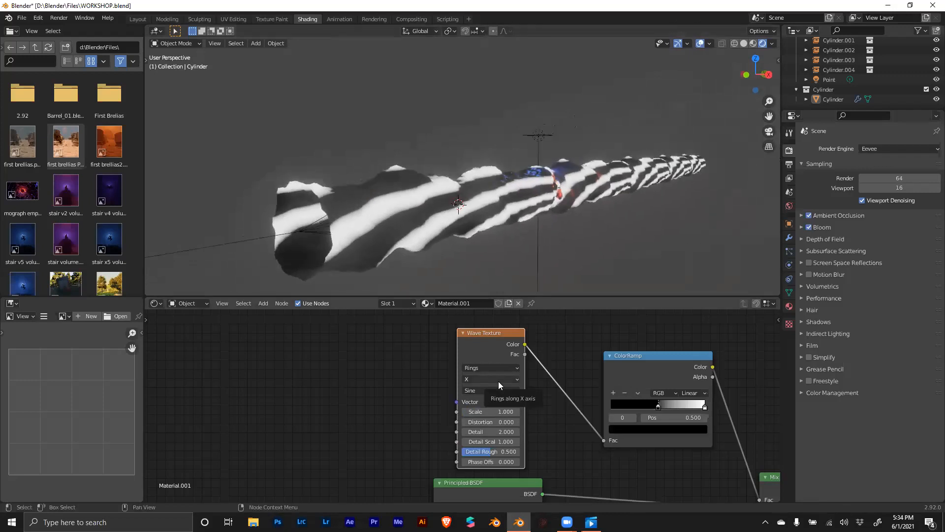
pyautogui.click(496, 432)
pyautogui.write('2.0')
pyautogui.press('Return')
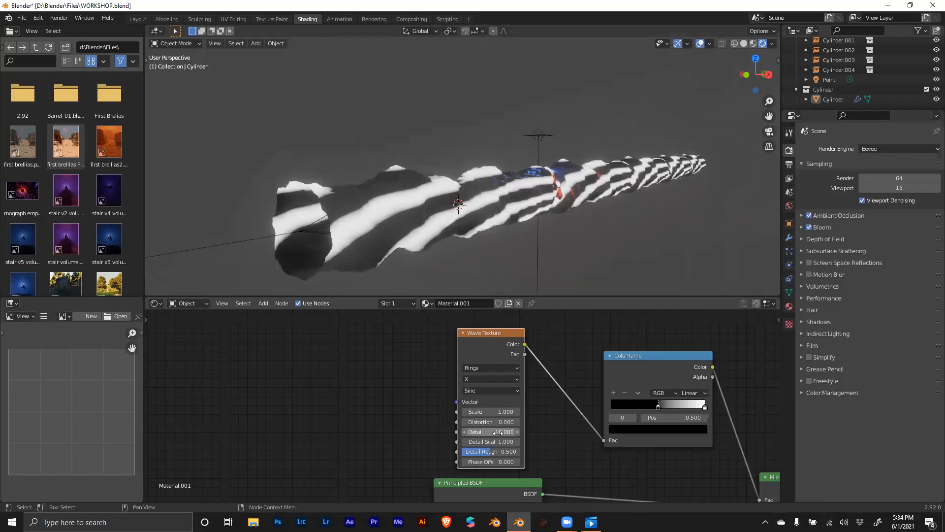
pyautogui.moveTo(541, 221); pyautogui.dragTo(502, 175, button='middle')
# Step: Connect the Mapping node's Vector output to the Wave Texture's Vector input
pyautogui.scroll(-5, 408, 366)
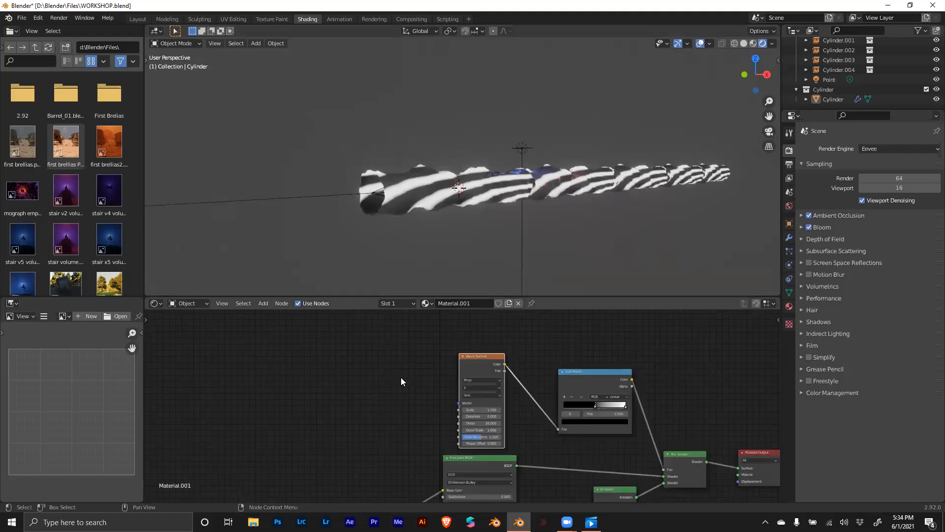
pyautogui.moveTo(398, 382); pyautogui.dragTo(379, 414, button='middle')
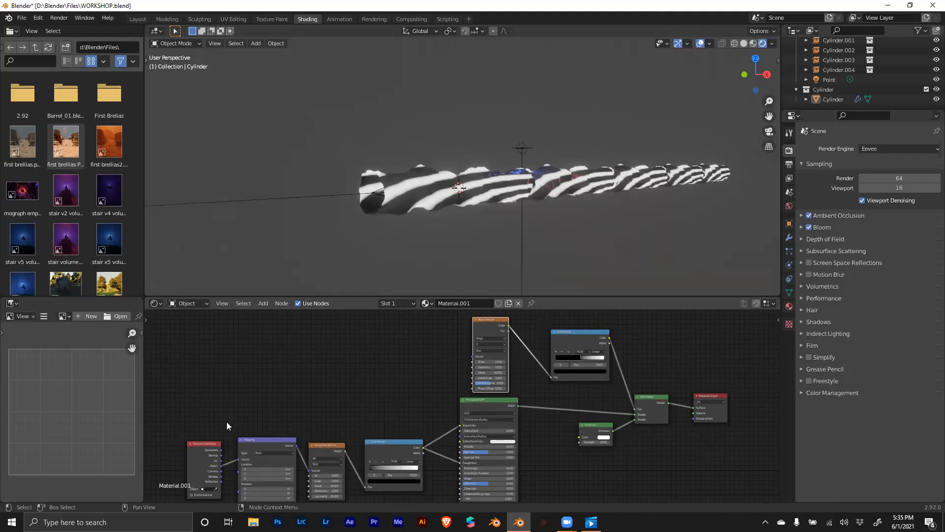
pyautogui.scroll(2, 292, 451)
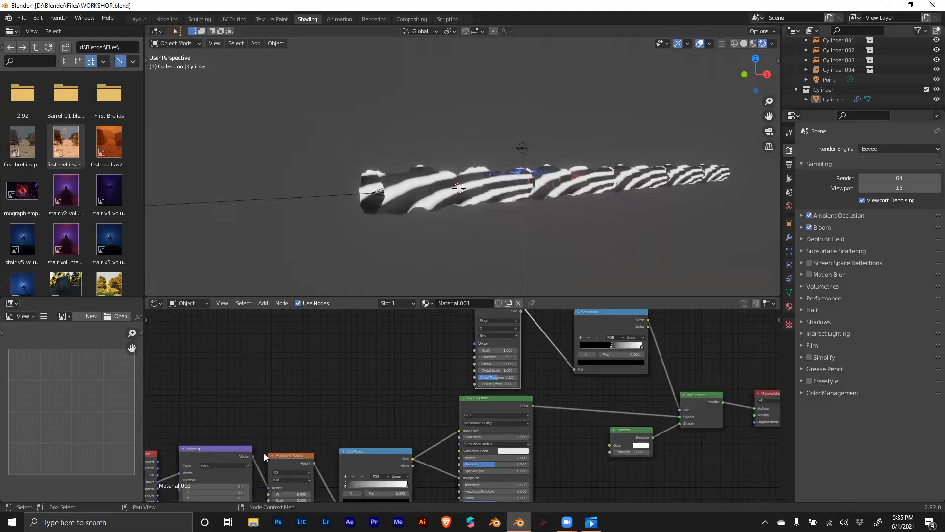
pyautogui.moveTo(253, 457); pyautogui.dragTo(476, 347)
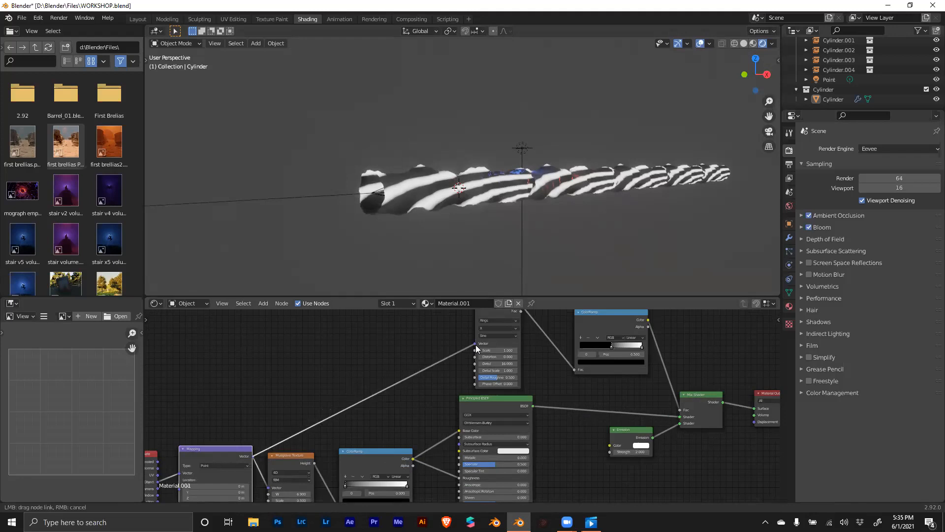
pyautogui.moveTo(476, 347); pyautogui.dragTo(475, 348)
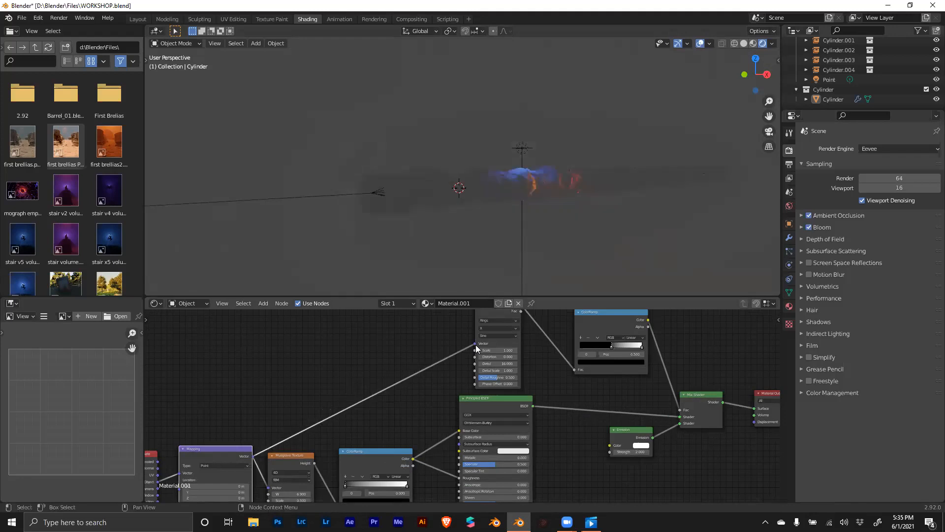
pyautogui.moveTo(474, 343)
pyautogui.mouseDown()
pyautogui.moveTo(252, 458)
pyautogui.moveTo(375, 376)
pyautogui.moveTo(467, 333)
pyautogui.moveTo(478, 345)
pyautogui.mouseUp()
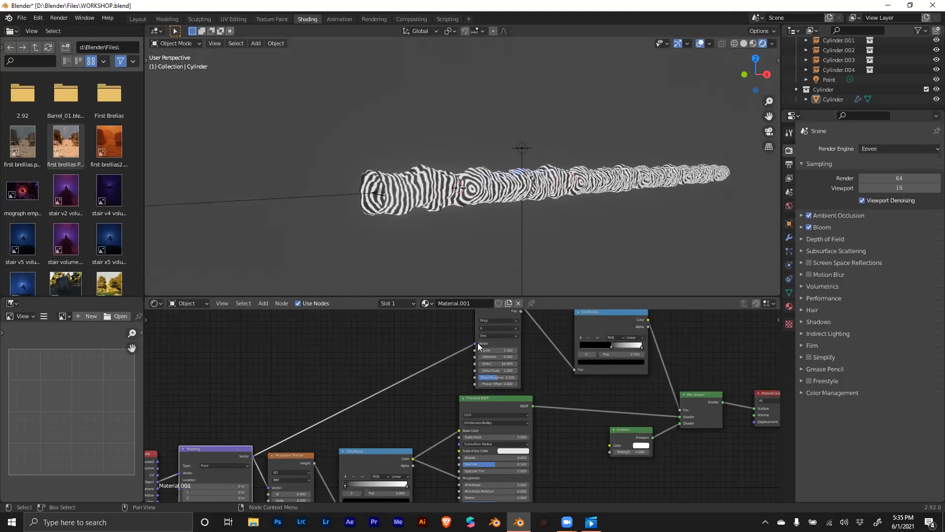
# Step: Place the Emission node below the Mix Shader with room around it and set its color to light green
pyautogui.moveTo(310, 393); pyautogui.dragTo(400, 363, button='middle')
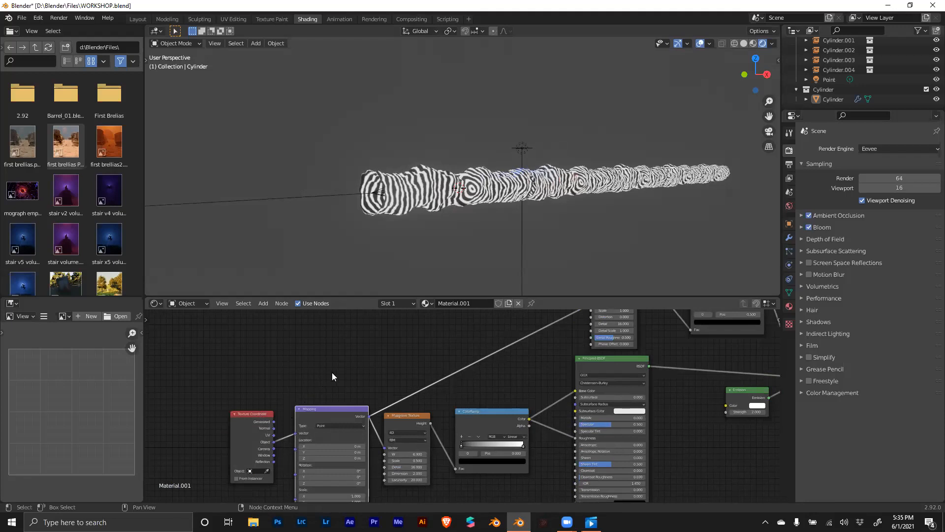
pyautogui.moveTo(372, 387); pyautogui.dragTo(300, 429, button='middle')
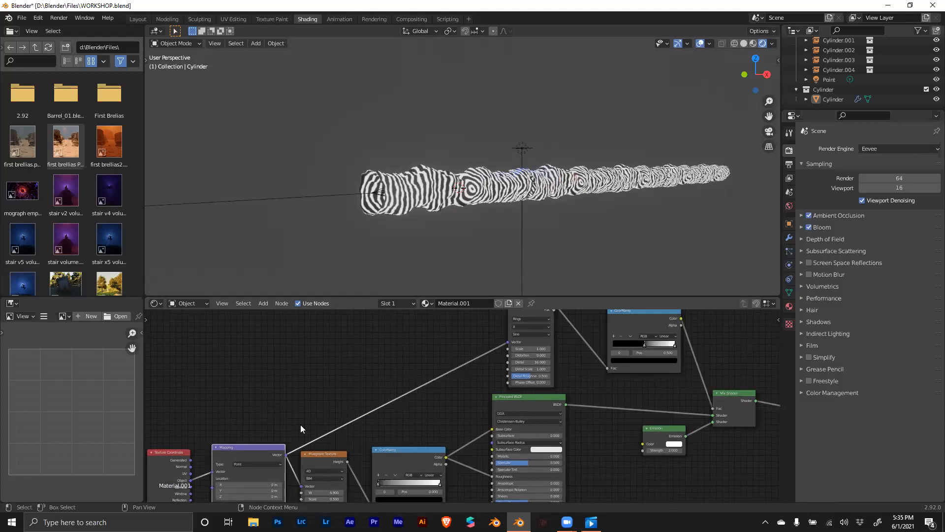
pyautogui.moveTo(386, 348); pyautogui.dragTo(323, 369, button='middle')
pyautogui.moveTo(542, 452); pyautogui.dragTo(458, 385, button='middle')
pyautogui.moveTo(491, 380); pyautogui.dragTo(523, 422)
pyautogui.moveTo(460, 408); pyautogui.dragTo(467, 405, button='middle')
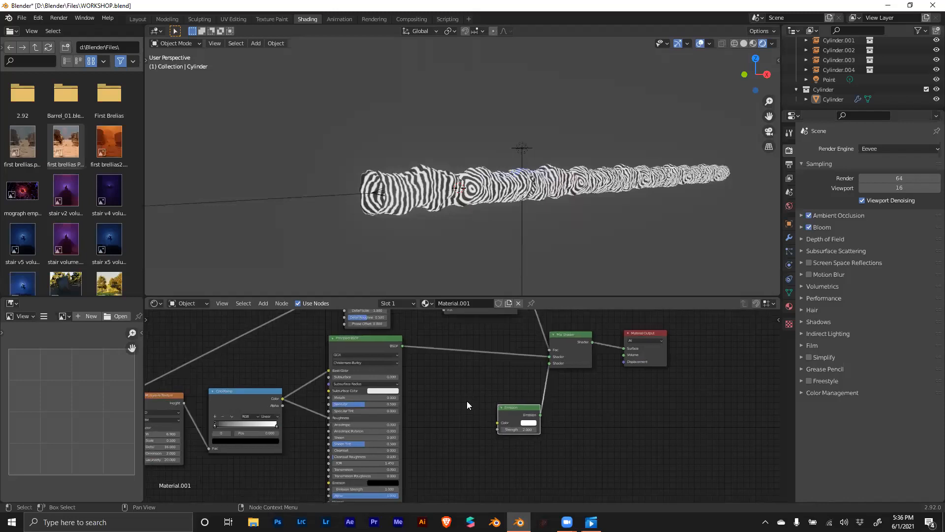
pyautogui.click(527, 423)
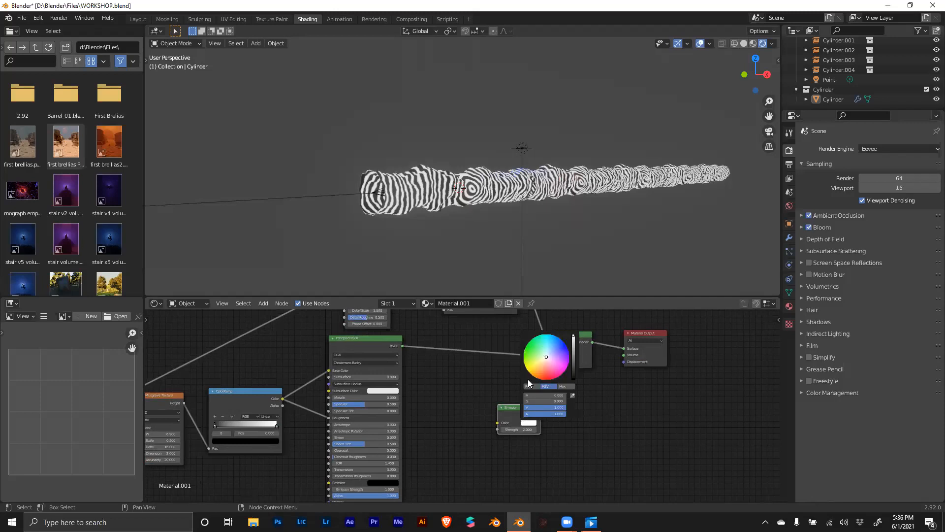
pyautogui.moveTo(545, 379); pyautogui.dragTo(537, 351)
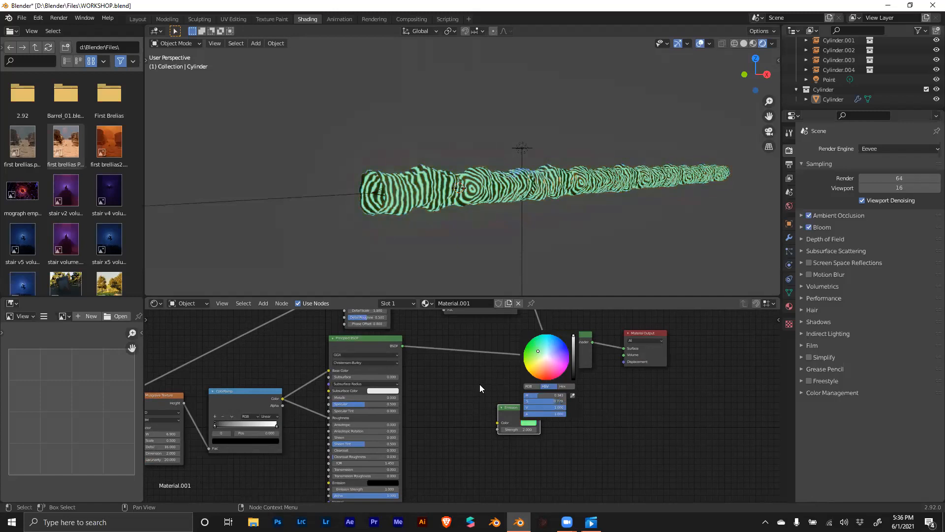
pyautogui.click(468, 395)
pyautogui.moveTo(475, 389); pyautogui.dragTo(479, 381, button='middle')
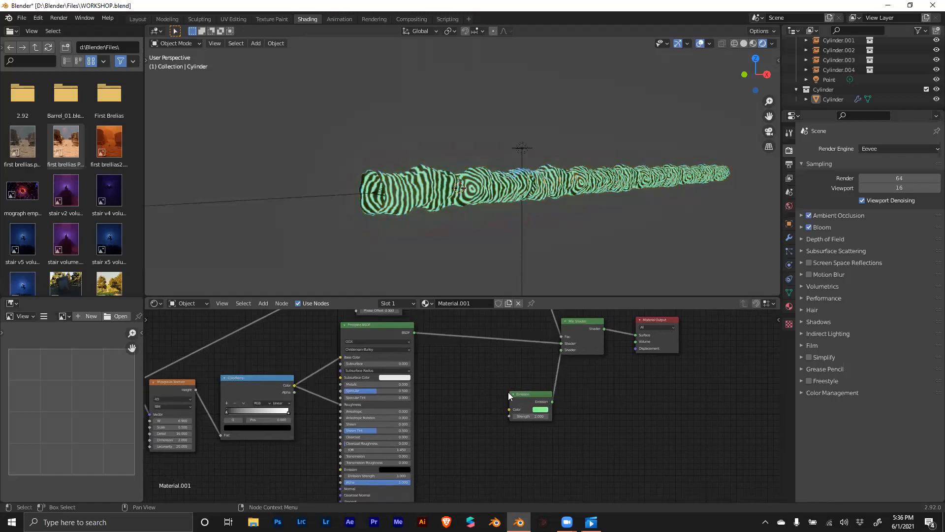
pyautogui.moveTo(525, 391); pyautogui.dragTo(539, 398)
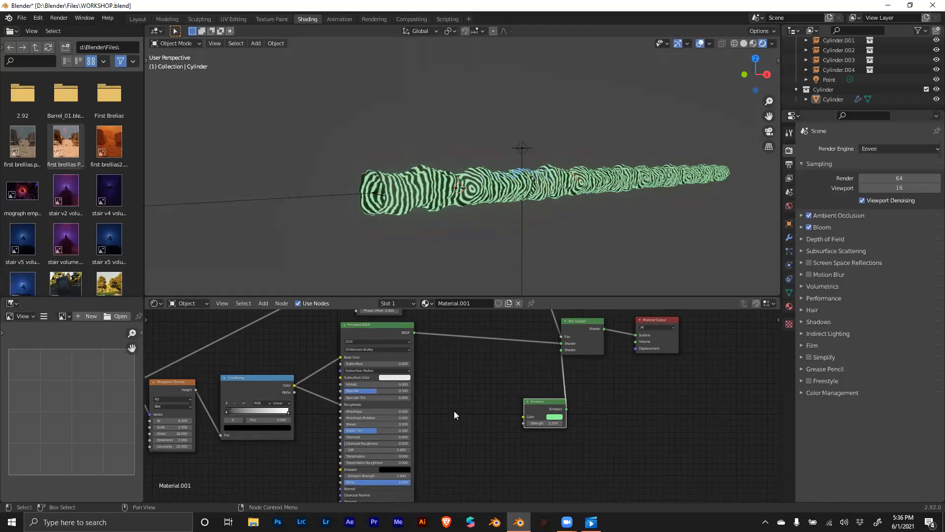
# Step: Add a MixRGB node below the Emission node and connect the Musgrave branch's ColorRamp Color output to its Color1 input
pyautogui.hotkey('shift', 'a')
pyautogui.click(452, 389)
pyautogui.write('mix')
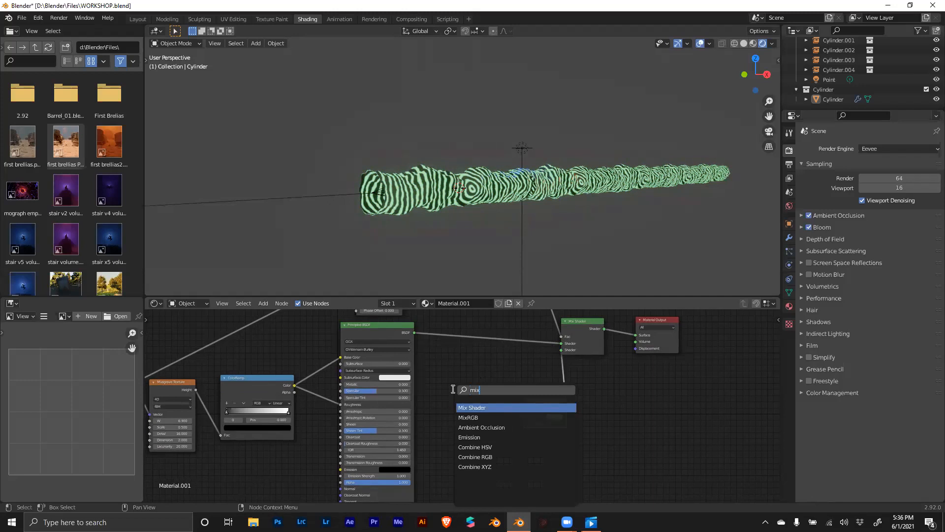
pyautogui.click(475, 416)
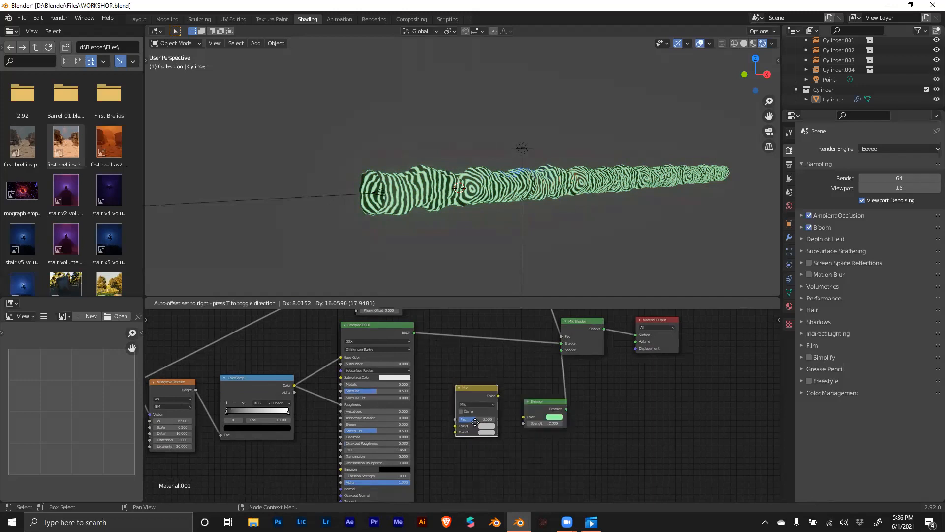
pyautogui.click(476, 428)
pyautogui.moveTo(492, 416); pyautogui.dragTo(505, 446)
pyautogui.moveTo(268, 396); pyautogui.dragTo(355, 384, button='middle')
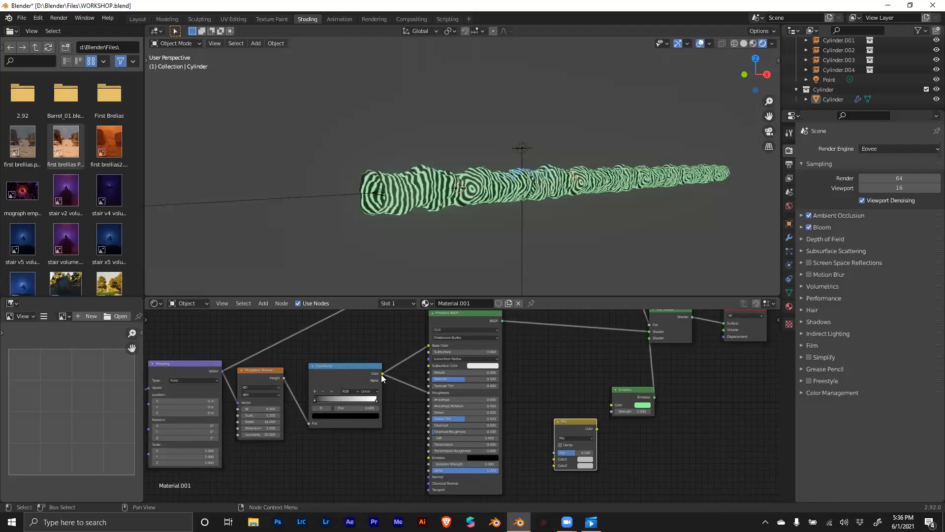
pyautogui.moveTo(382, 375); pyautogui.dragTo(554, 459)
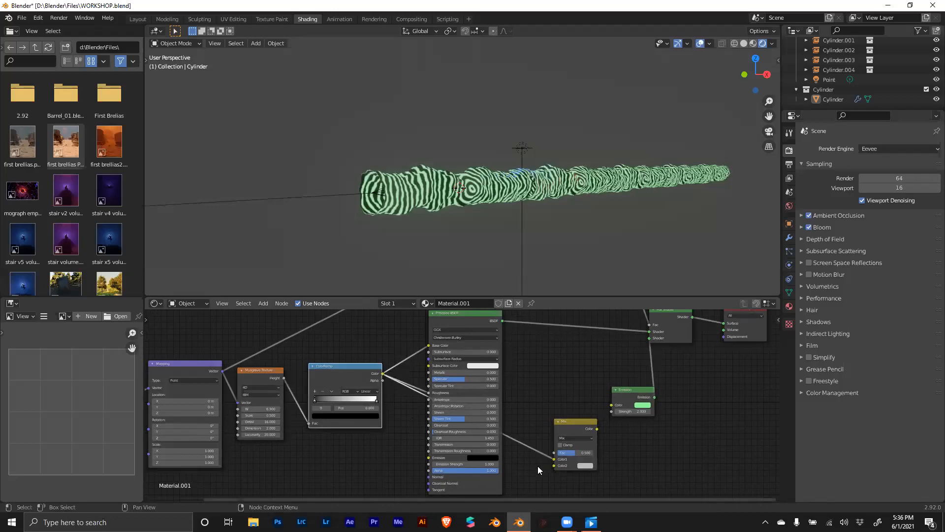
# Step: Add an RGB node beside the MixRGB node and connect its Color output to the Color2 input
pyautogui.hotkey('shift', 'a')
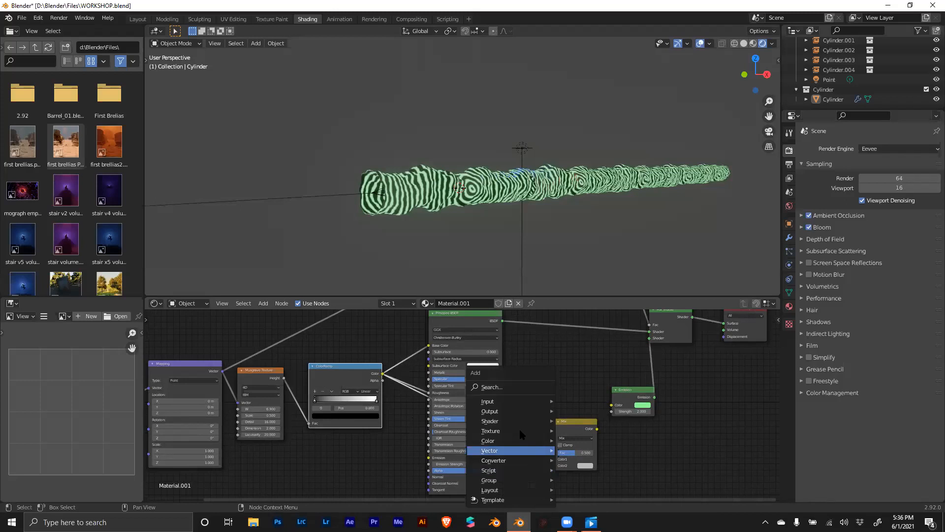
pyautogui.click(498, 388)
pyautogui.write('rgb')
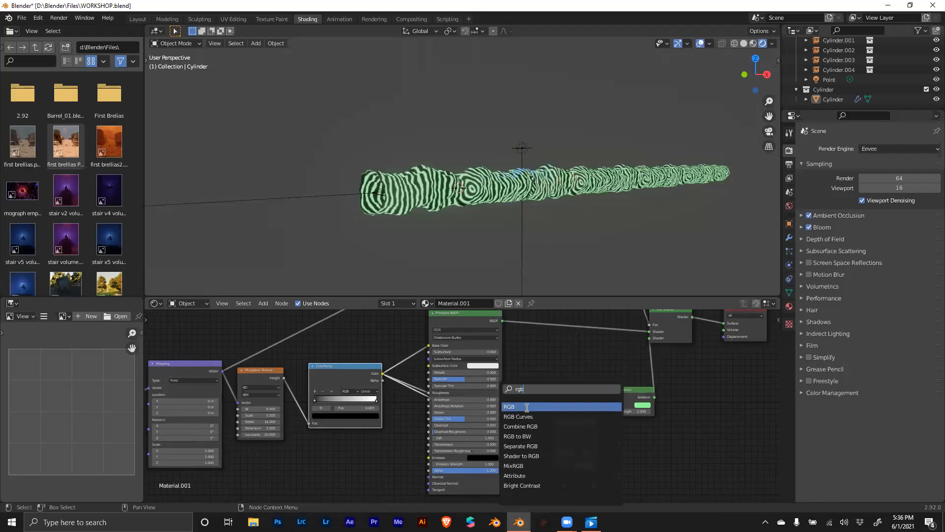
pyautogui.click(526, 407)
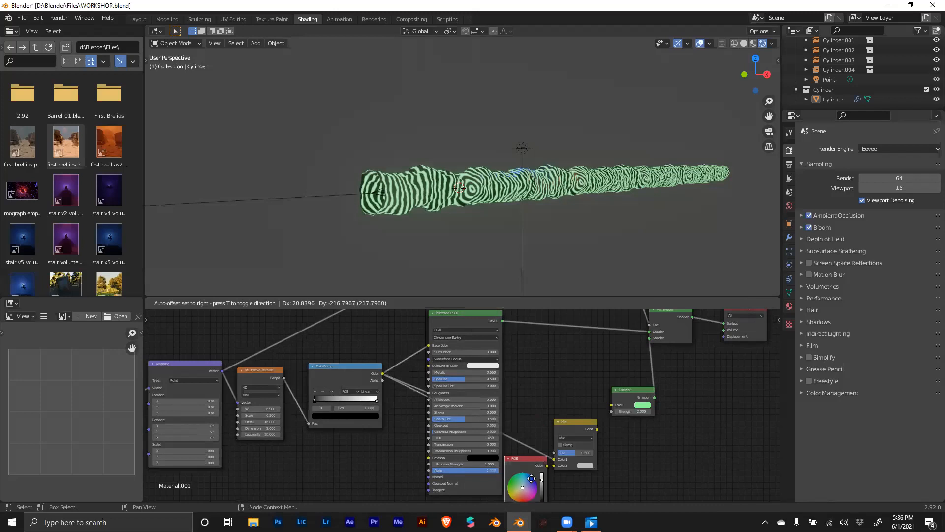
pyautogui.click(549, 480)
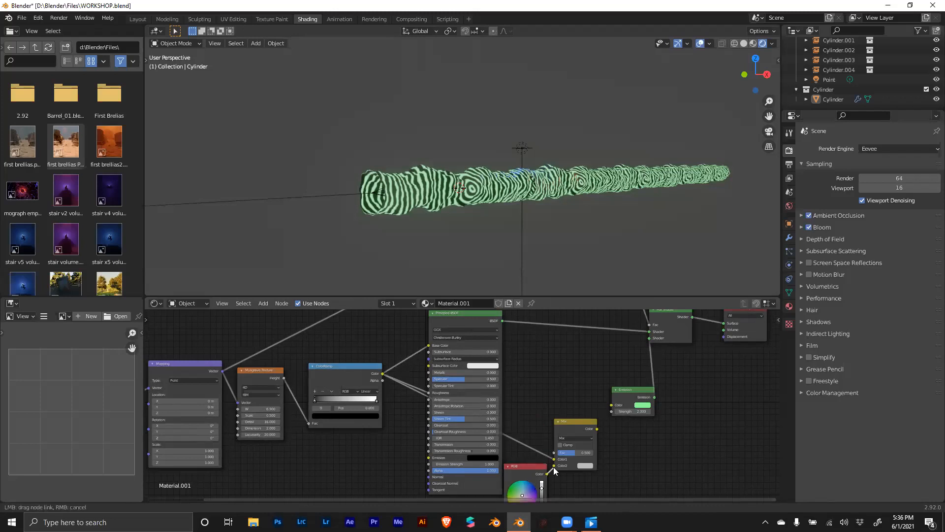
pyautogui.moveTo(546, 474); pyautogui.dragTo(554, 465)
# Step: Connect the MixRGB node's Color output to the Emission node's Color input and pick magenta in the RGB node
pyautogui.moveTo(597, 428); pyautogui.dragTo(612, 405)
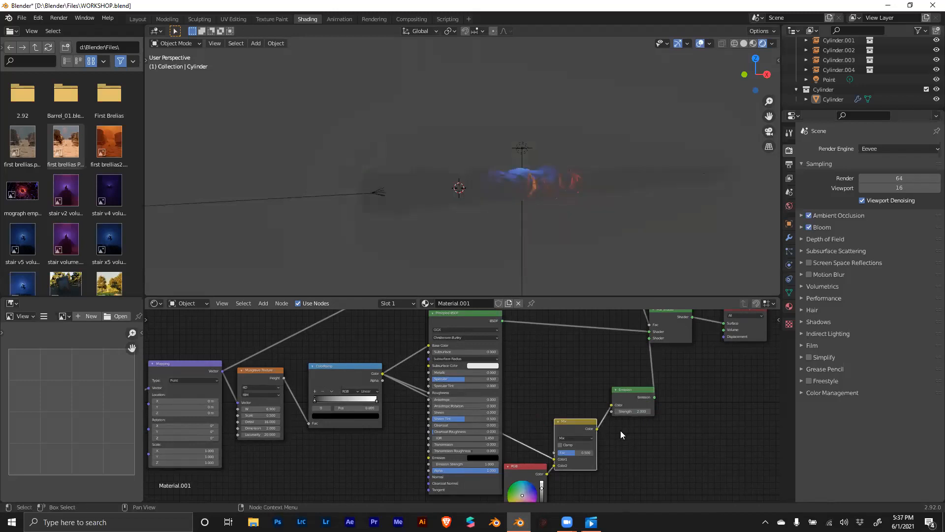
pyautogui.moveTo(620, 430); pyautogui.dragTo(629, 408, button='middle')
pyautogui.moveTo(531, 472)
pyautogui.mouseDown()
pyautogui.moveTo(531, 486)
pyautogui.moveTo(540, 477)
pyautogui.mouseUp()
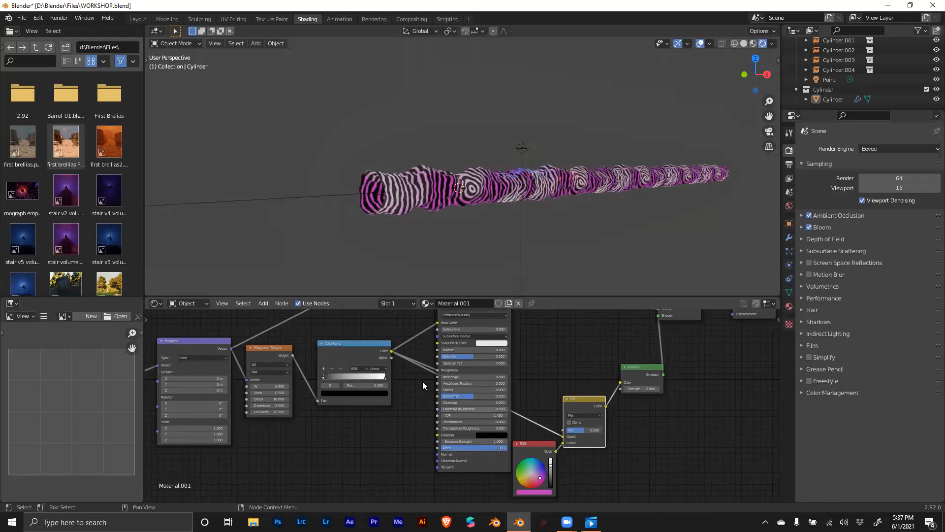
# Step: Disconnect the MixRGB node from the Emission color and delete it
pyautogui.moveTo(620, 382); pyautogui.dragTo(613, 386)
pyautogui.click(597, 397)
pyautogui.press('x')
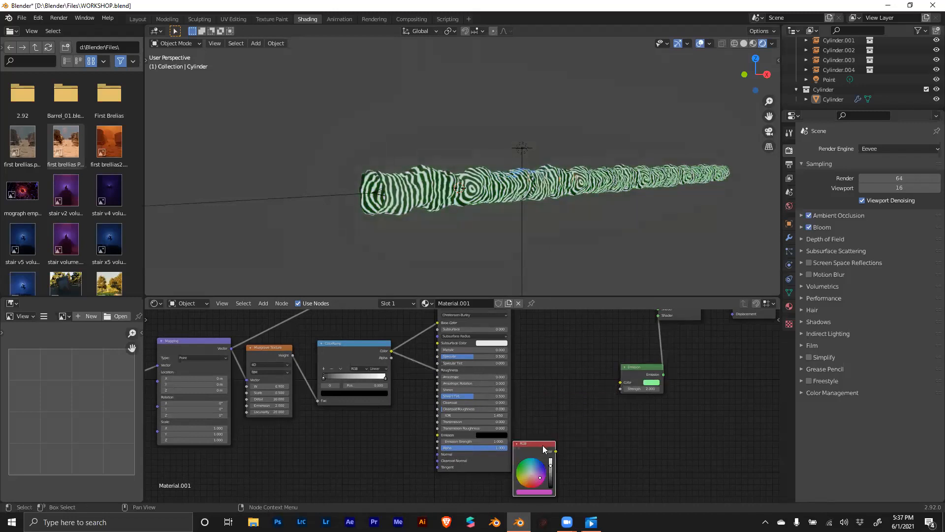
# Step: Delete the leftover RGB node and set the Emission node's color to blue
pyautogui.click(543, 444)
pyautogui.press('x')
pyautogui.moveTo(616, 407); pyautogui.dragTo(580, 427, button='middle')
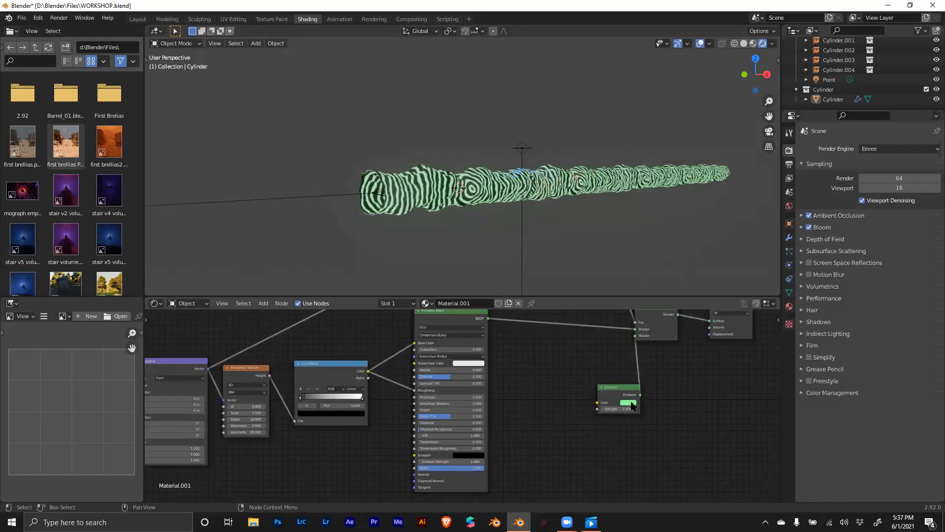
pyautogui.click(628, 403)
pyautogui.moveTo(657, 336); pyautogui.dragTo(661, 325)
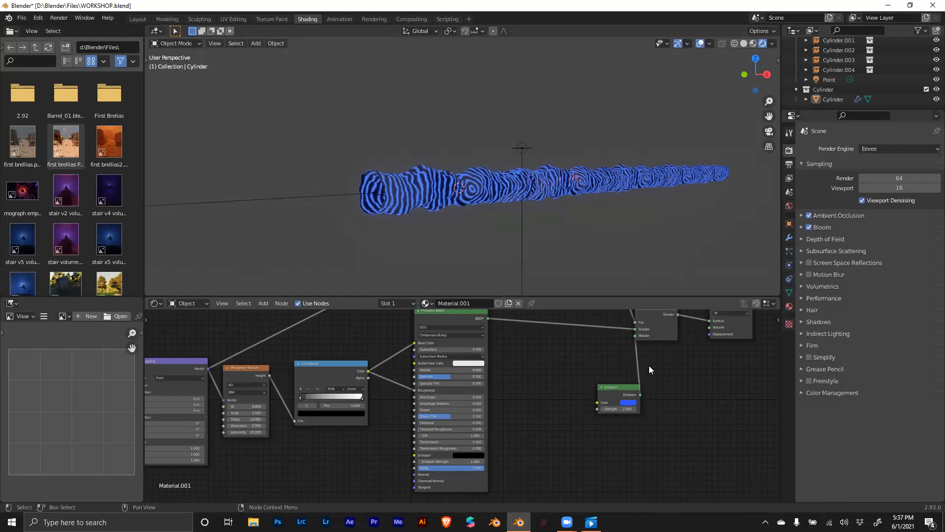
# Step: View the tunnel through the camera and compare it with the reference video mograph0001-0120 in the media player, then return to Blender
pyautogui.moveTo(464, 247); pyautogui.dragTo(724, 146, button='middle')
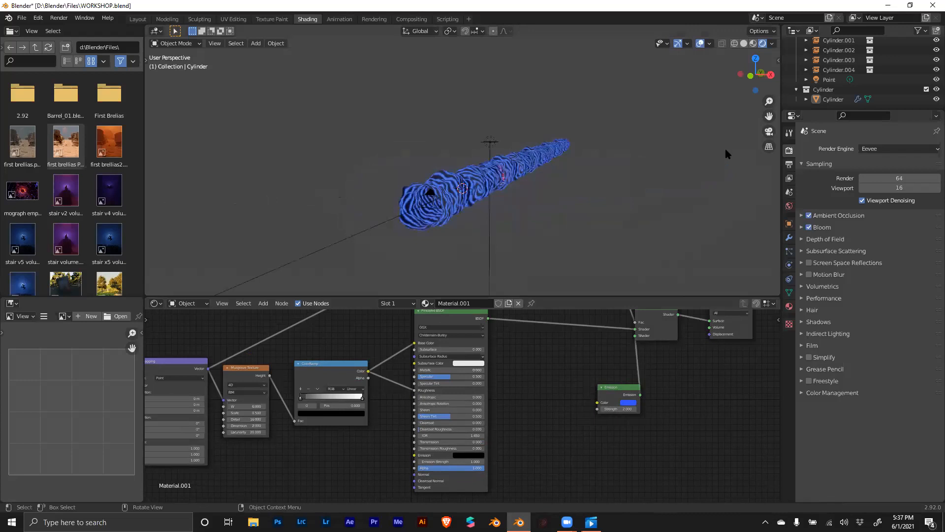
pyautogui.click(770, 132)
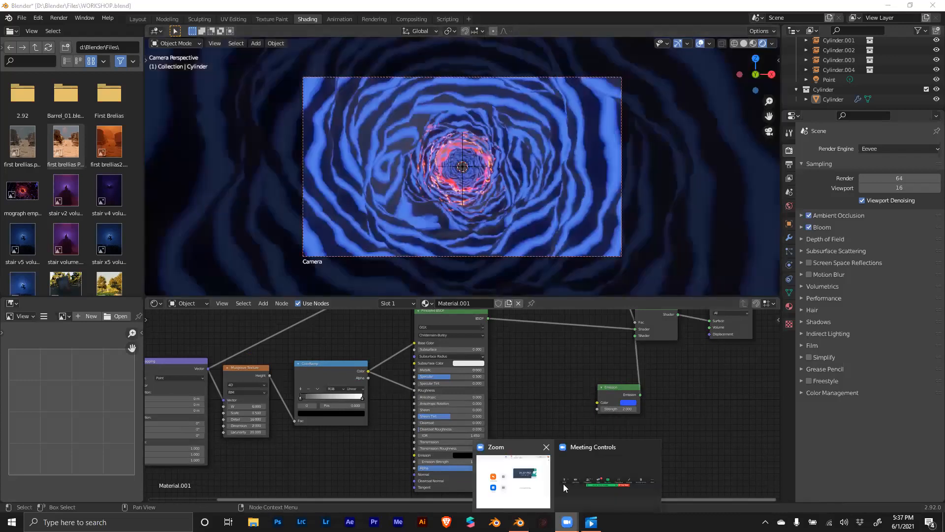
pyautogui.click(591, 522)
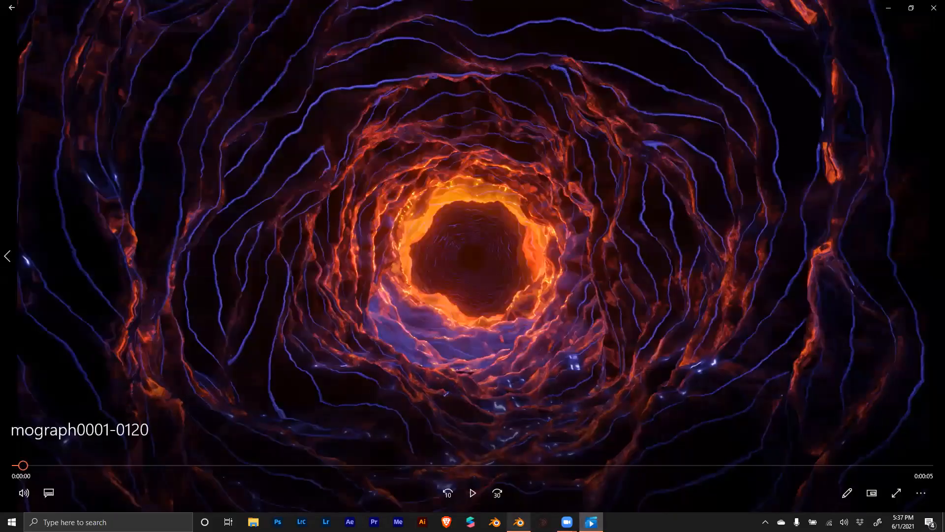
pyautogui.click(519, 522)
# Step: Lighten the black stop of the Musgrave branch's ColorRamp to mid grey
pyautogui.moveTo(565, 248); pyautogui.dragTo(547, 249, button='middle')
pyautogui.scroll(-5, 548, 252)
pyautogui.moveTo(531, 406); pyautogui.dragTo(674, 387, button='middle')
pyautogui.scroll(1, 451, 364)
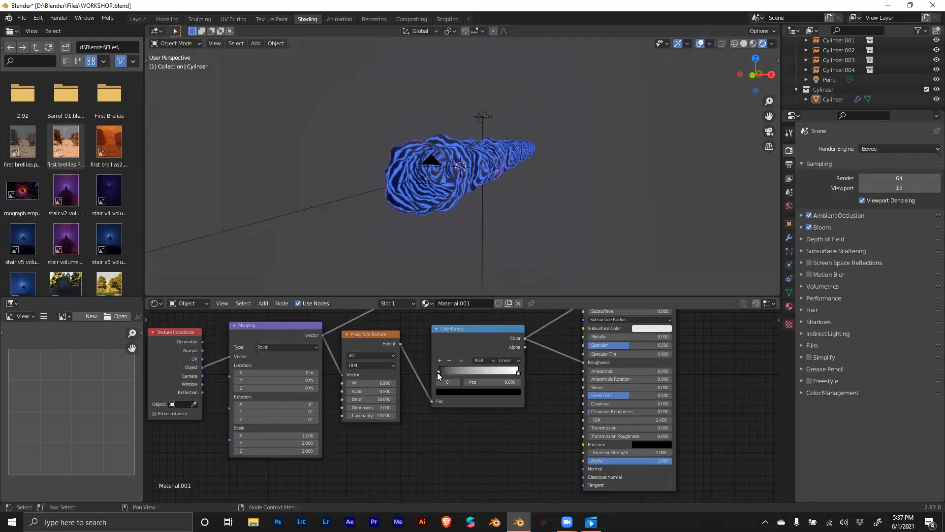
pyautogui.moveTo(487, 242); pyautogui.dragTo(449, 238, button='middle')
pyautogui.moveTo(437, 369)
pyautogui.mouseDown()
pyautogui.moveTo(466, 374)
pyautogui.moveTo(436, 381)
pyautogui.mouseUp()
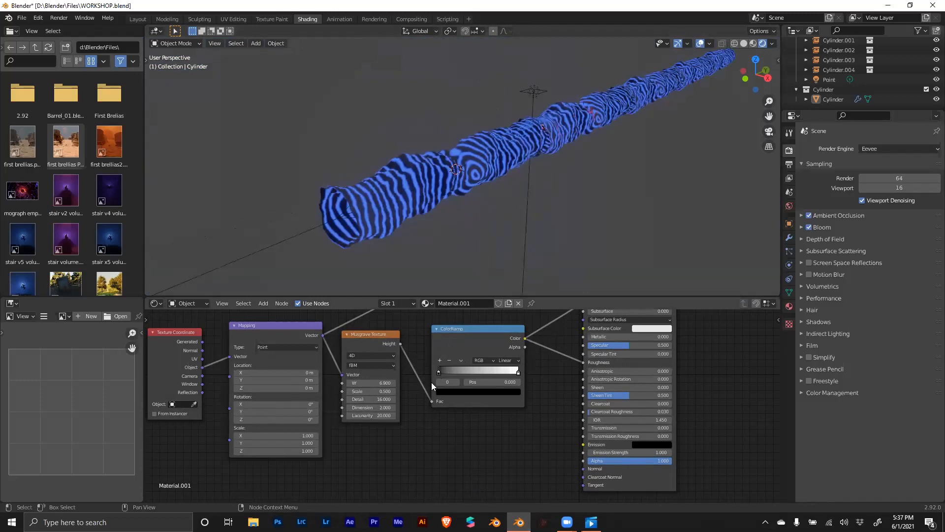
pyautogui.click(459, 393)
pyautogui.click(458, 393)
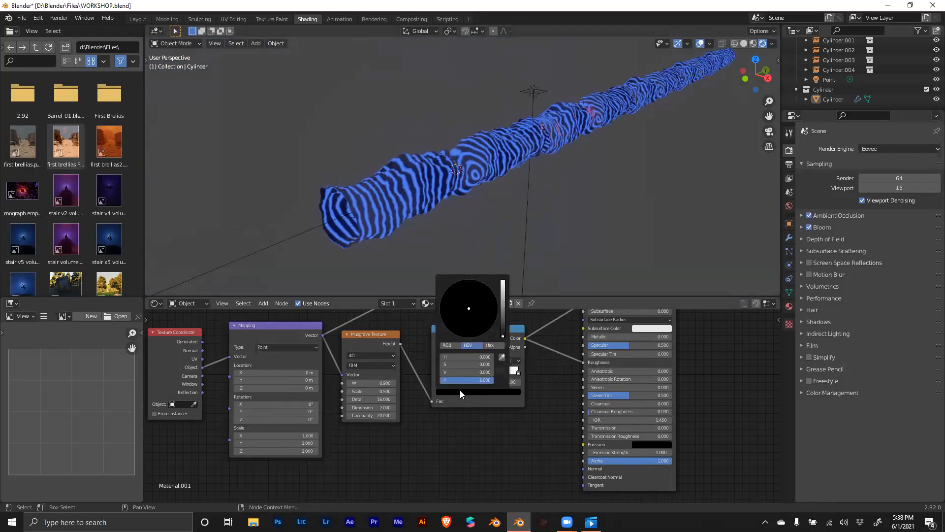
pyautogui.moveTo(504, 328); pyautogui.dragTo(503, 303)
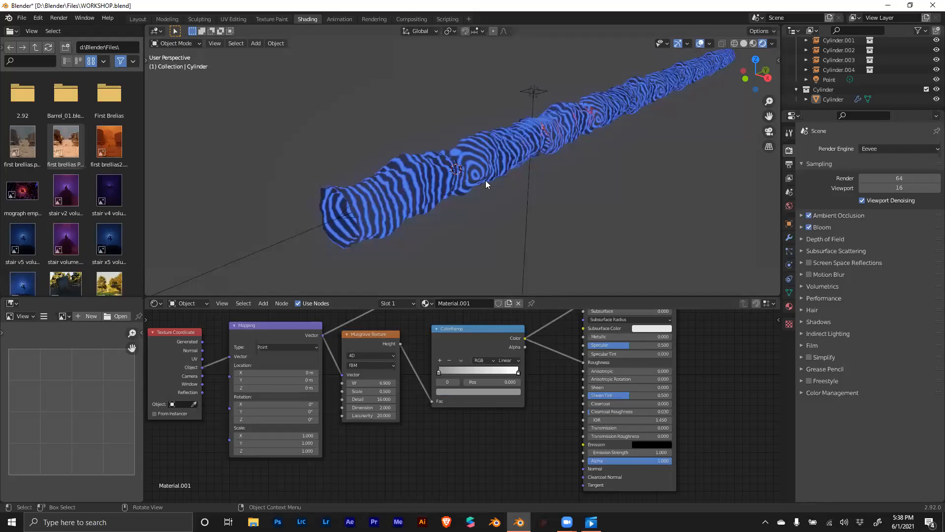
# Step: Set the World background color to pure black with a value of 0.000
pyautogui.moveTo(587, 170); pyautogui.dragTo(567, 160, button='middle')
pyautogui.scroll(1, 567, 159)
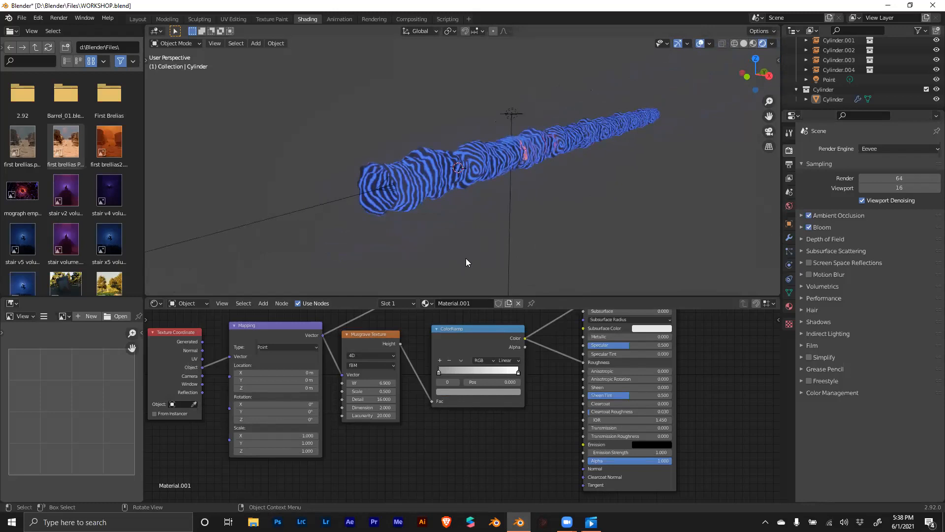
pyautogui.click(789, 206)
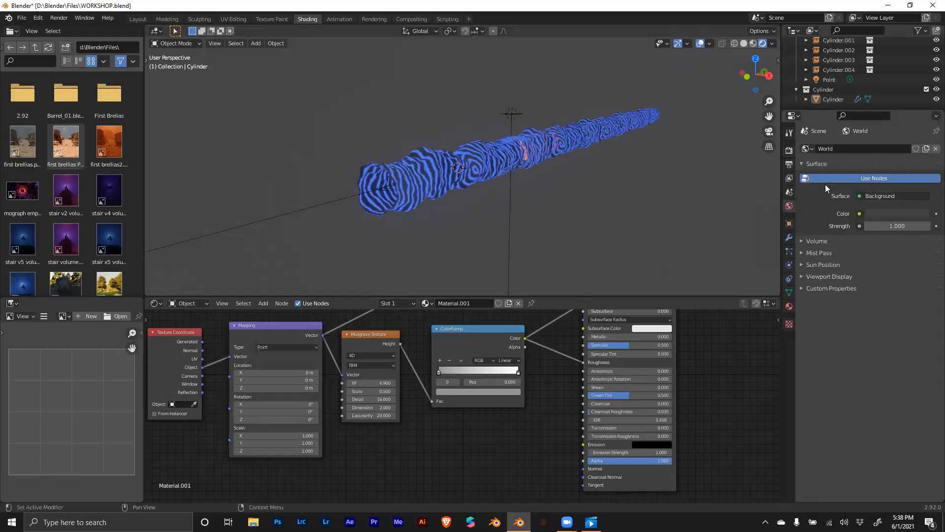
pyautogui.click(893, 214)
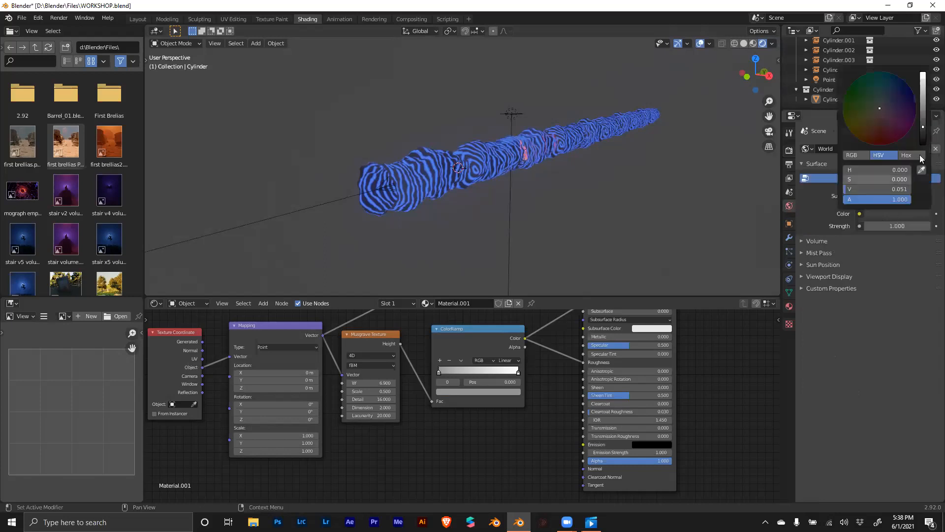
pyautogui.moveTo(923, 127); pyautogui.dragTo(922, 147)
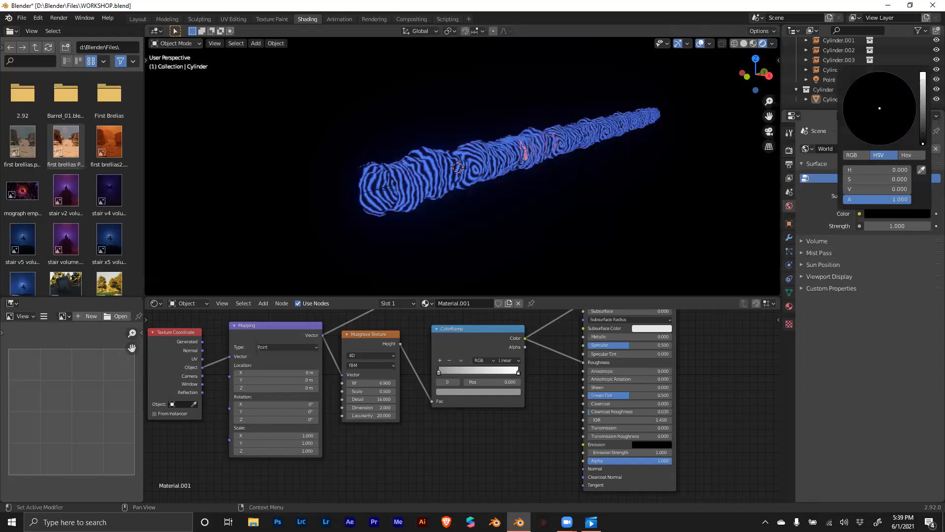
# Step: Examine the glowing tunnel against the black background through the camera and from outside
pyautogui.moveTo(492, 178); pyautogui.dragTo(545, 162, button='middle')
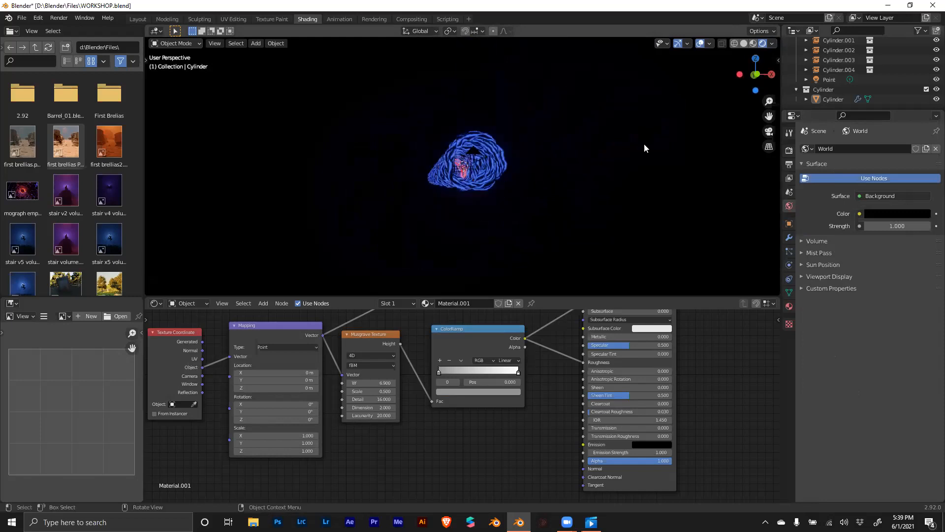
pyautogui.click(768, 130)
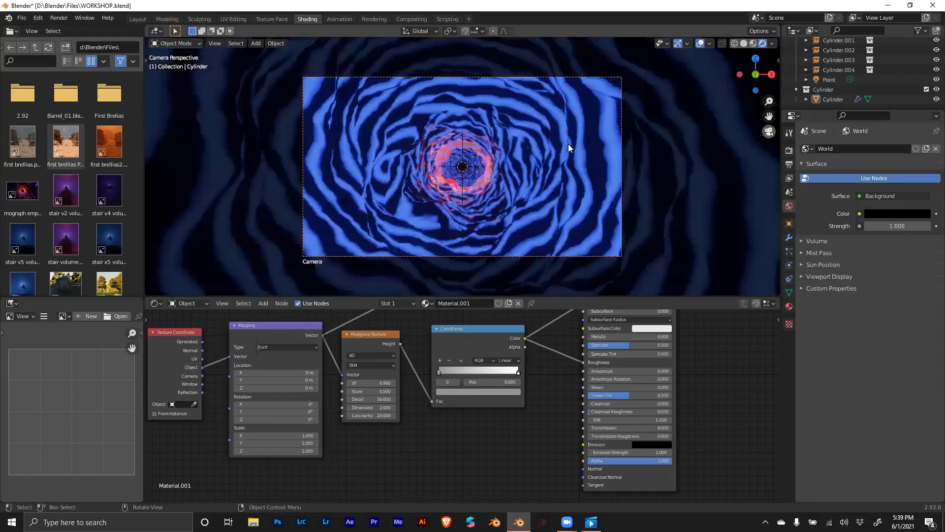
pyautogui.scroll(-5, 530, 144)
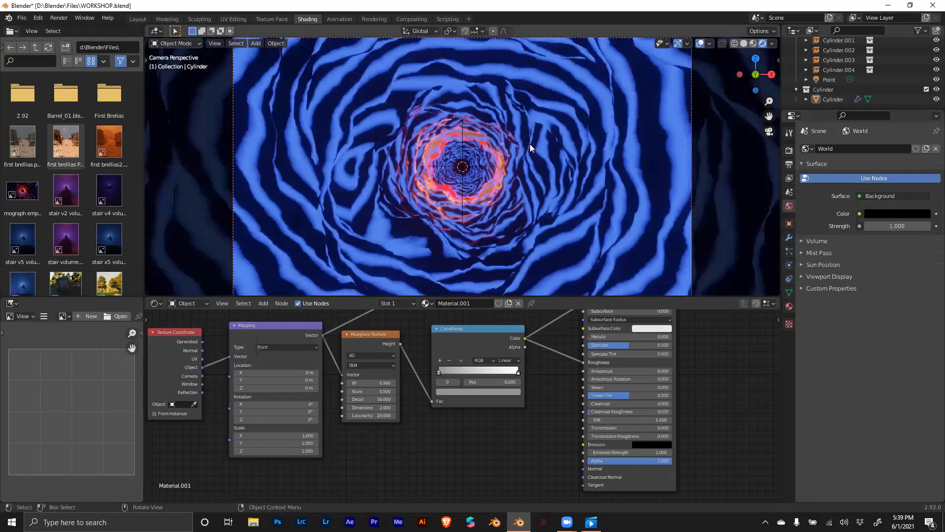
pyautogui.scroll(-2, 529, 143)
pyautogui.moveTo(532, 145); pyautogui.dragTo(501, 156, button='middle')
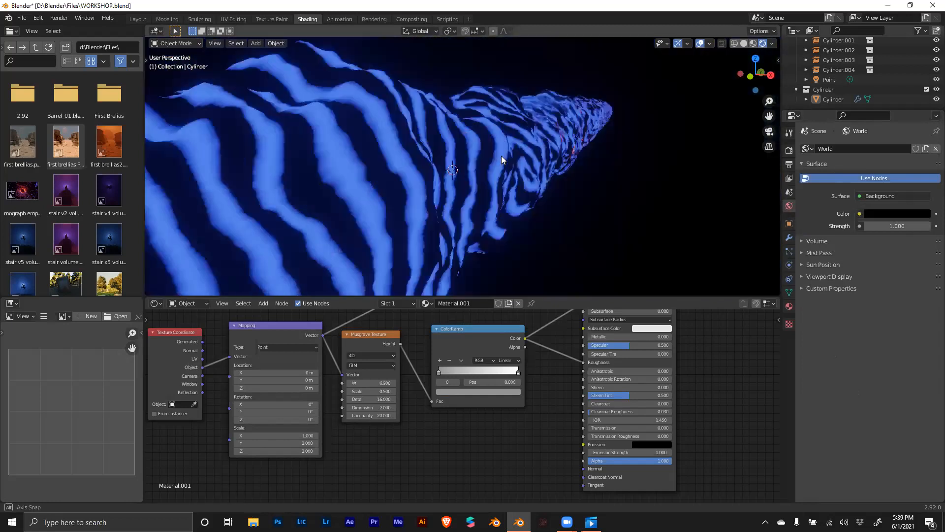
pyautogui.scroll(-2, 501, 156)
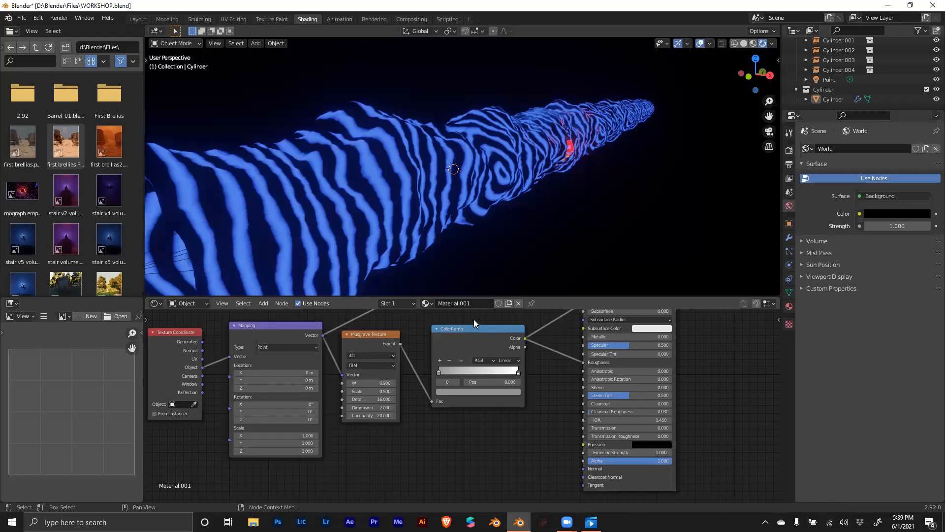
pyautogui.click(448, 360)
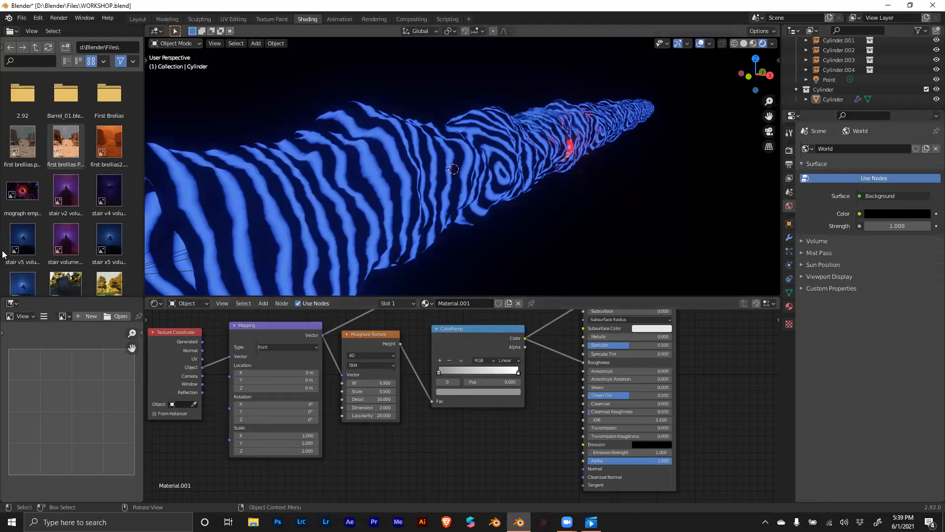
# Step: Open the Animation preferences and set the F-Curves default interpolation to Bezier
pyautogui.click(38, 18)
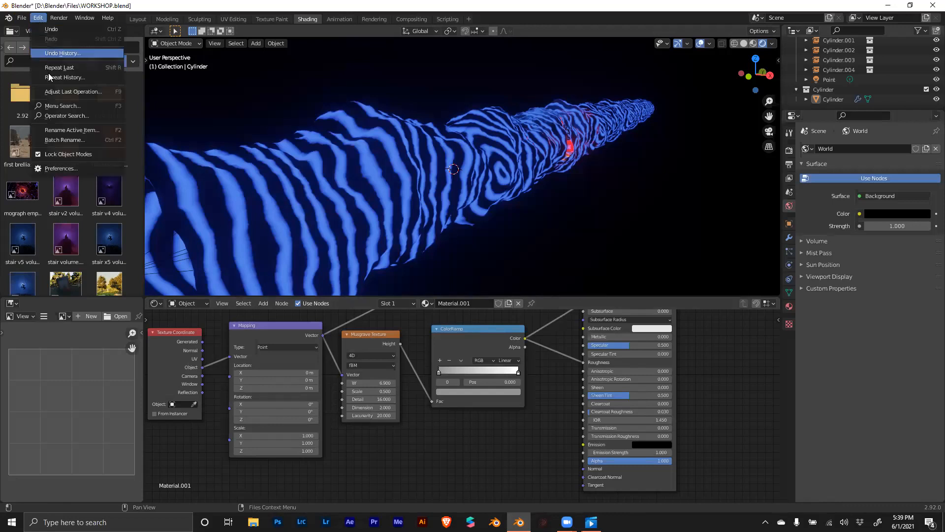
pyautogui.click(49, 169)
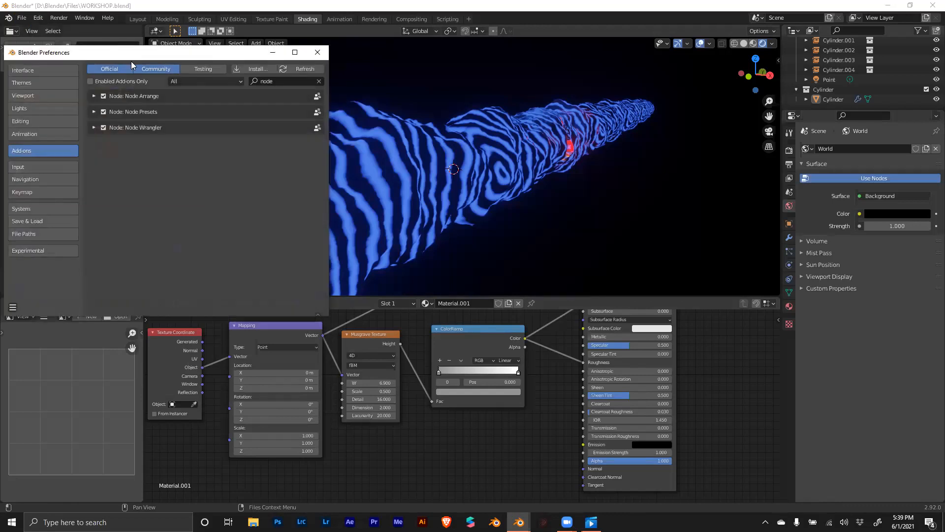
pyautogui.moveTo(131, 55); pyautogui.dragTo(442, 113)
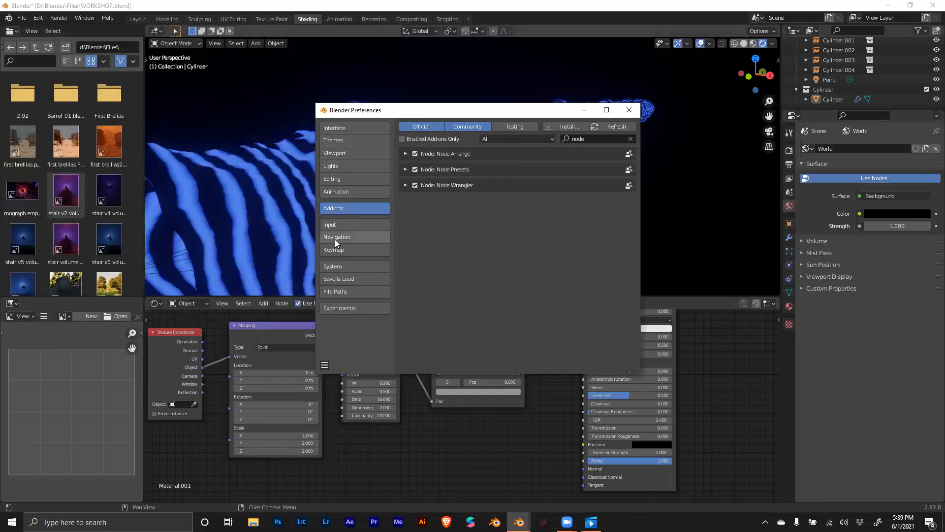
pyautogui.click(339, 191)
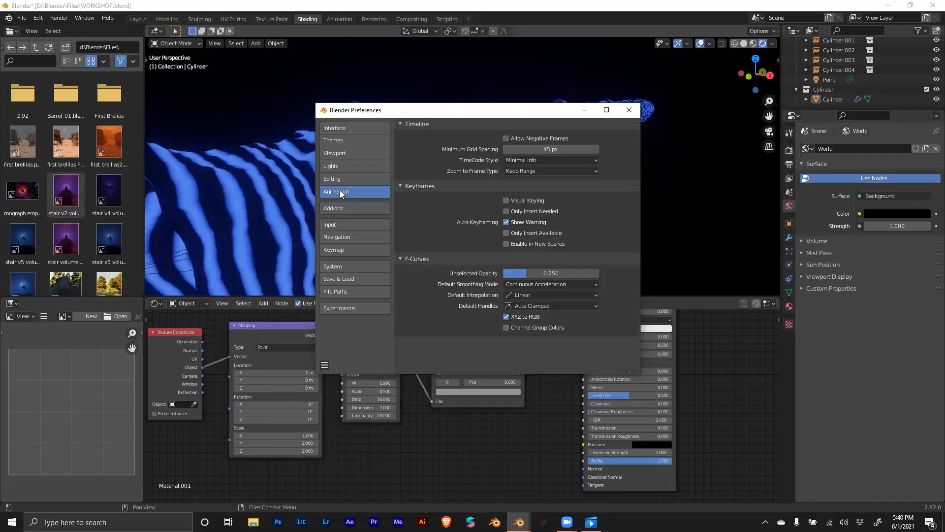
pyautogui.click(513, 295)
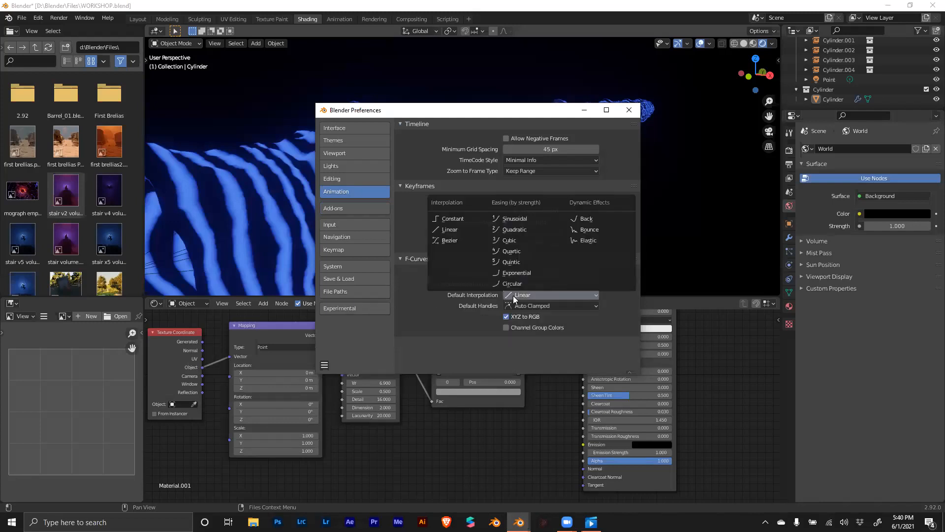
pyautogui.click(463, 240)
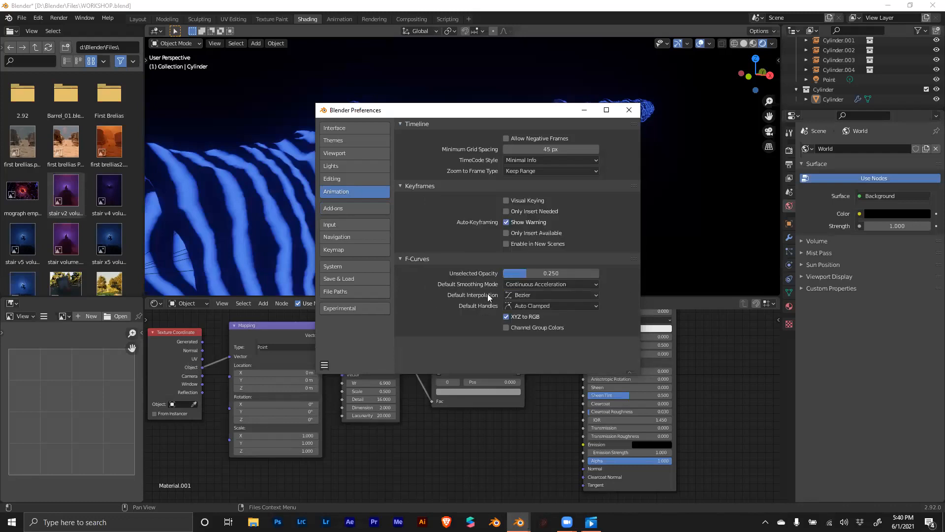
# Step: Set the F-Curves default interpolation to Linear and close the preferences
pyautogui.click(515, 296)
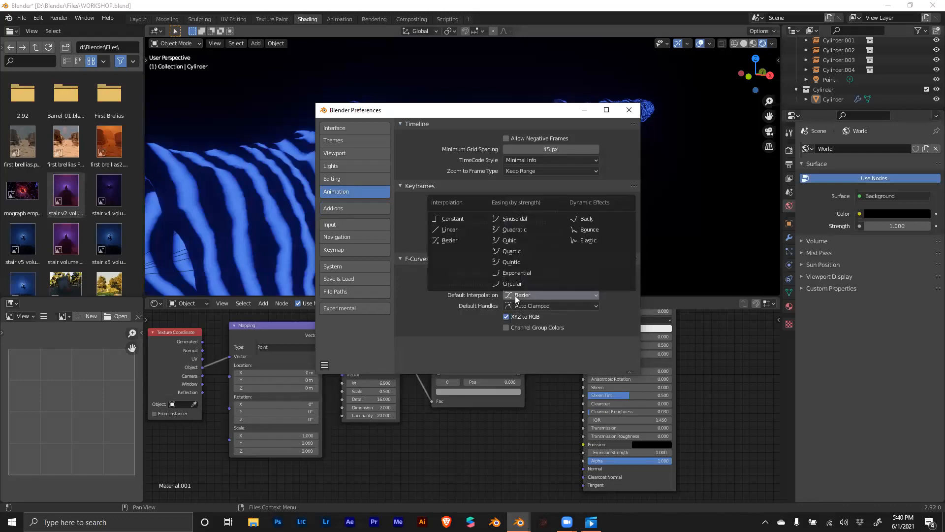
pyautogui.click(458, 232)
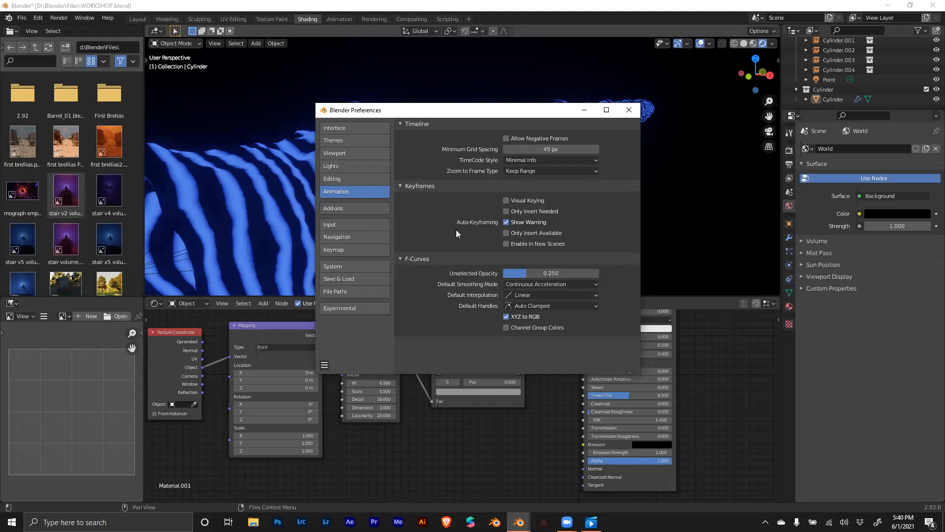
pyautogui.click(630, 109)
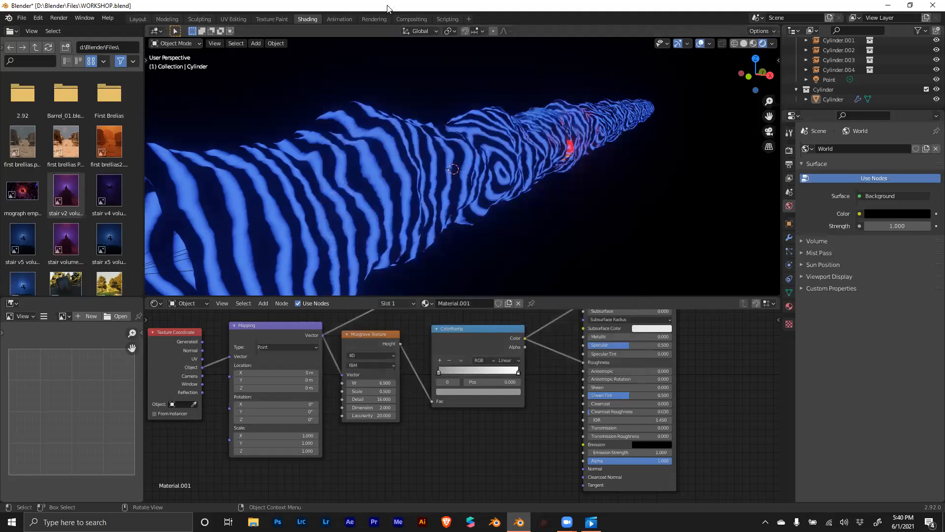
# Step: Switch to the Layout workspace and enlarge the timeline area beneath the viewport
pyautogui.click(138, 20)
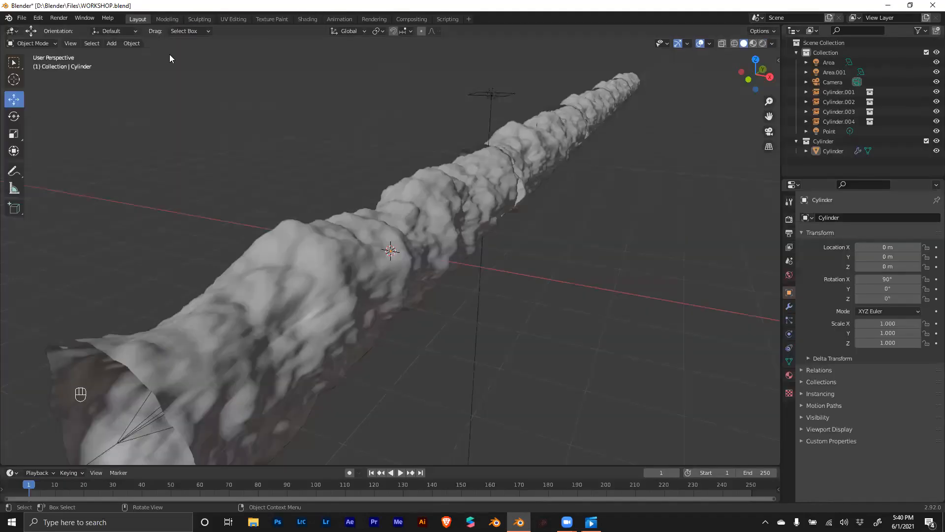
pyautogui.scroll(-3, 429, 227)
pyautogui.moveTo(428, 227); pyautogui.dragTo(432, 210, button='middle')
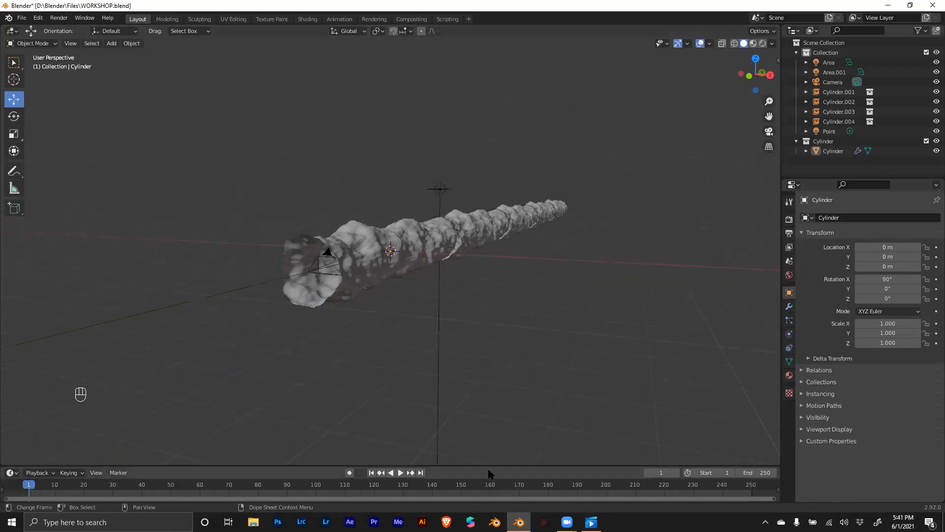
pyautogui.moveTo(489, 465); pyautogui.dragTo(494, 389)
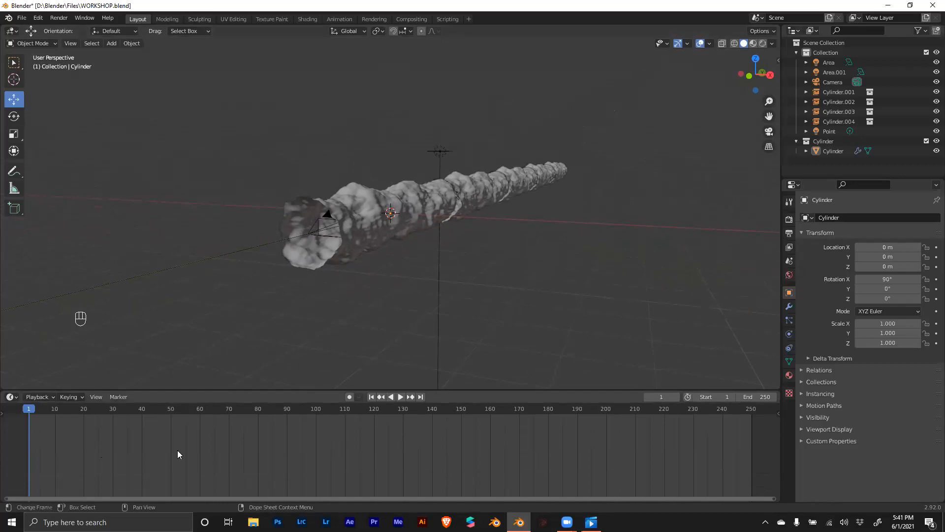
# Step: Move the playhead to frame 0, show the output properties and set the animation's end frame to 120
pyautogui.click(27, 413)
pyautogui.click(788, 234)
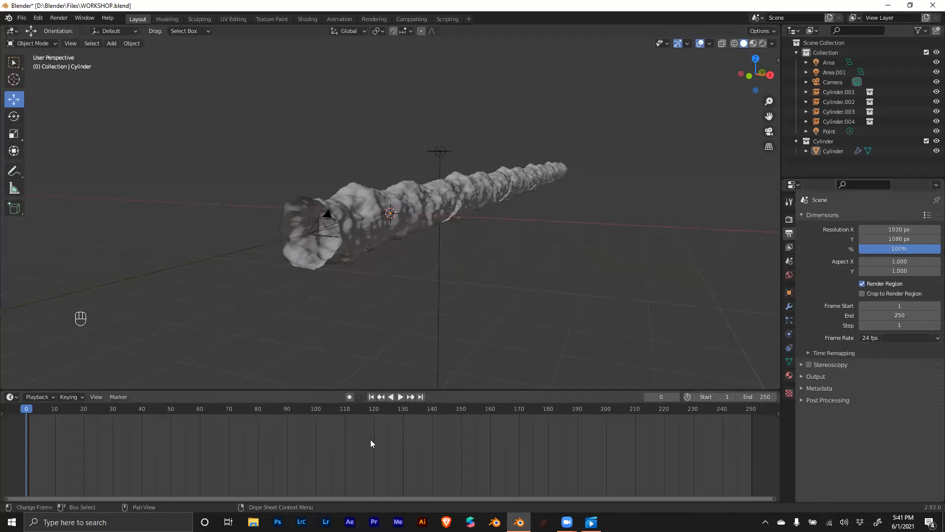
pyautogui.click(755, 398)
pyautogui.write('120')
pyautogui.press('Return')
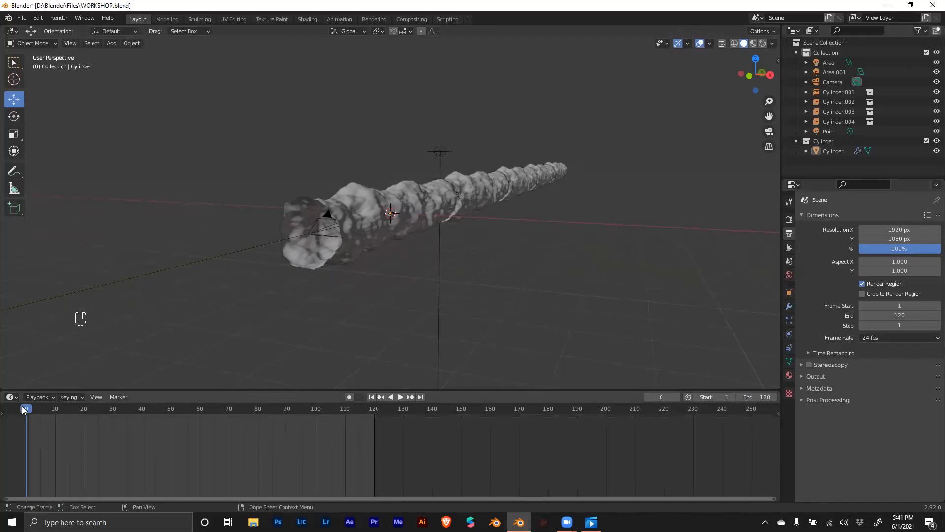
# Step: Play the animation to check the frame range, stop it and return the playhead to frame 0
pyautogui.press('space')
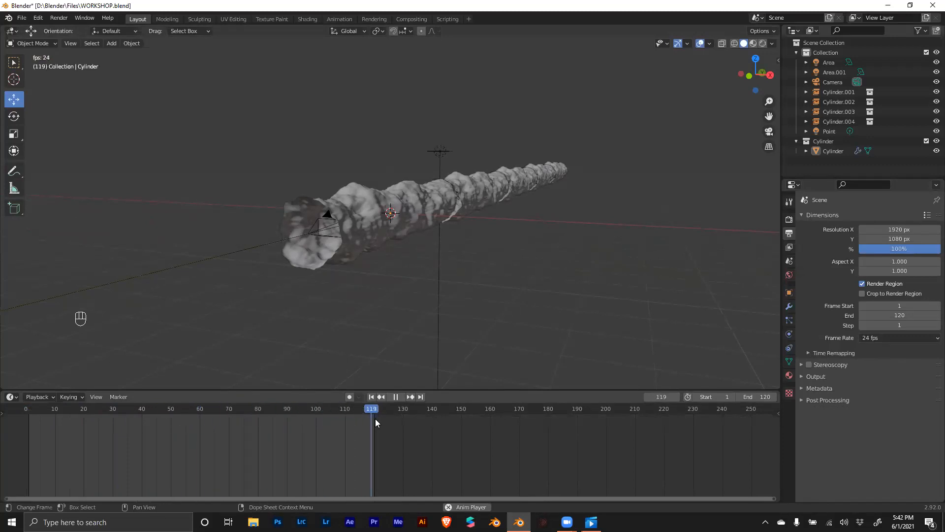
pyautogui.press('space')
pyautogui.moveTo(54, 408); pyautogui.dragTo(22, 409)
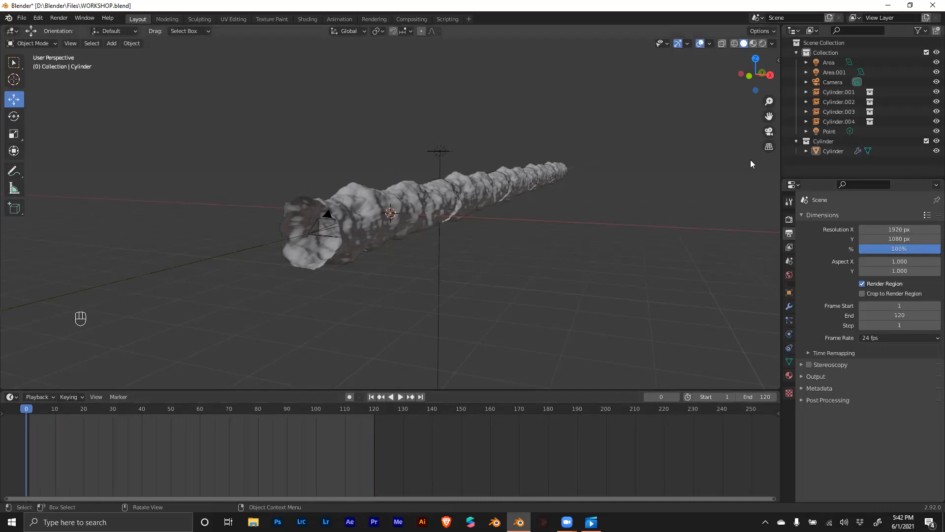
# Step: Look through the camera, open its object properties and keyframe its location at frame 0
pyautogui.click(768, 134)
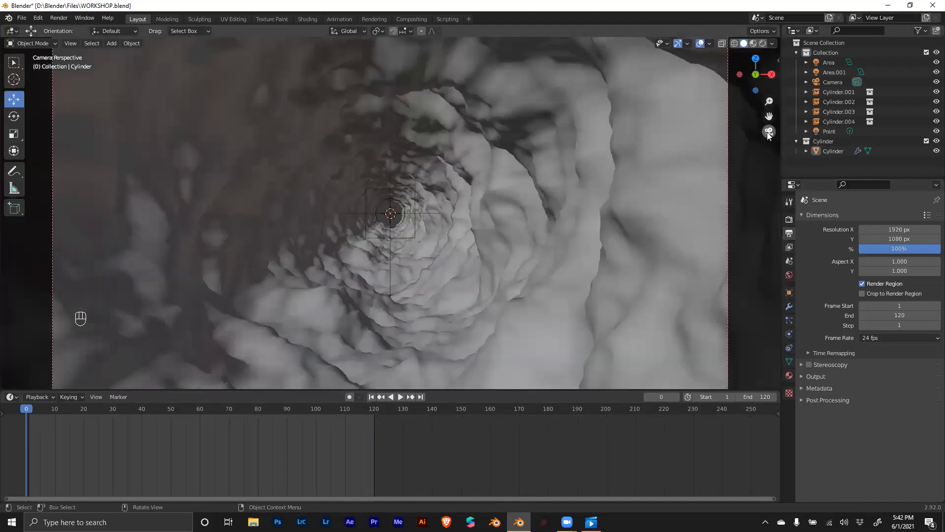
pyautogui.click(788, 293)
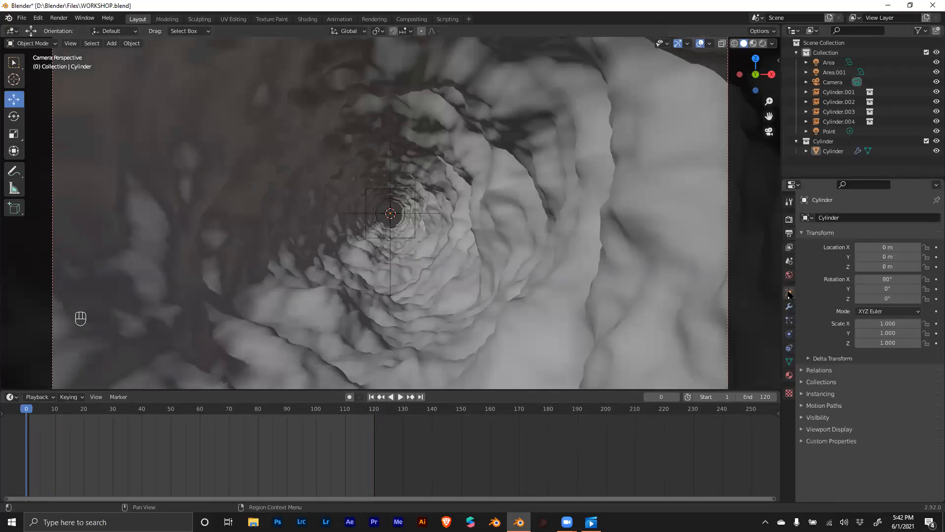
pyautogui.click(830, 82)
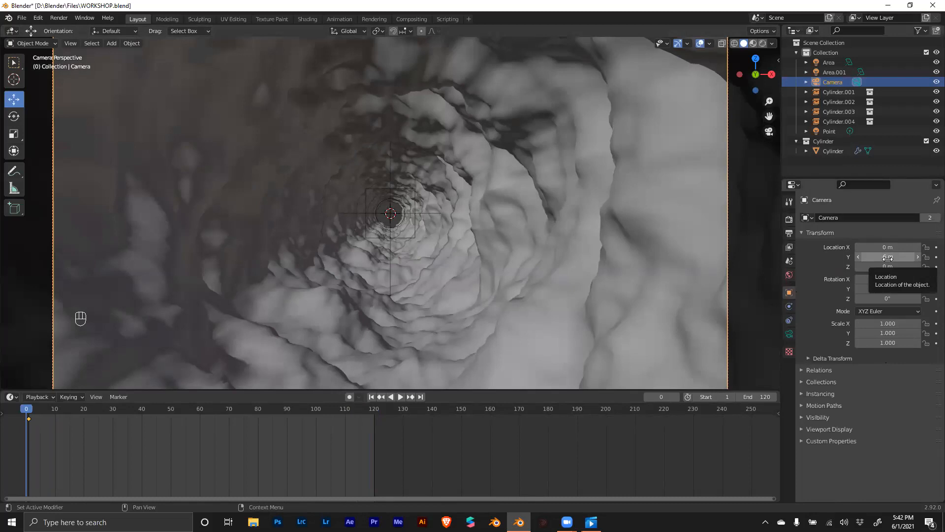
pyautogui.press('i')
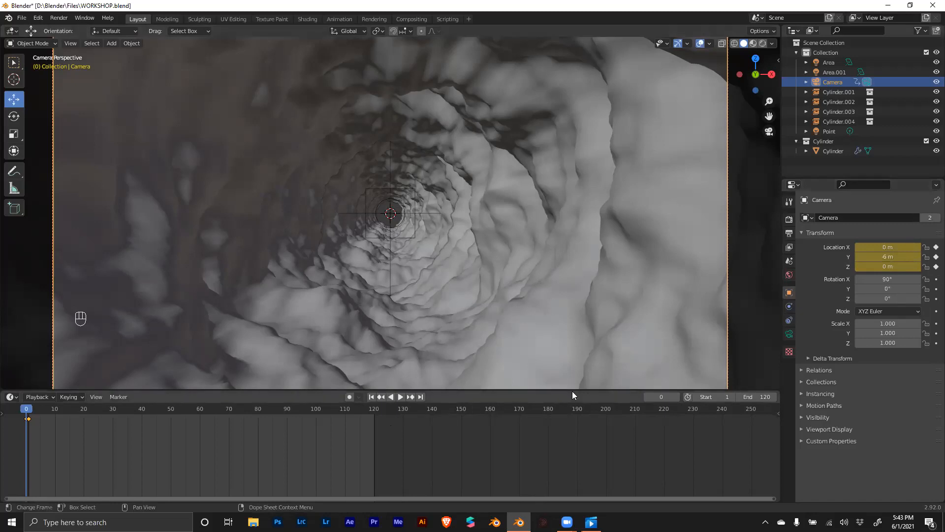
# Step: Set the current frame to 120
pyautogui.click(661, 398)
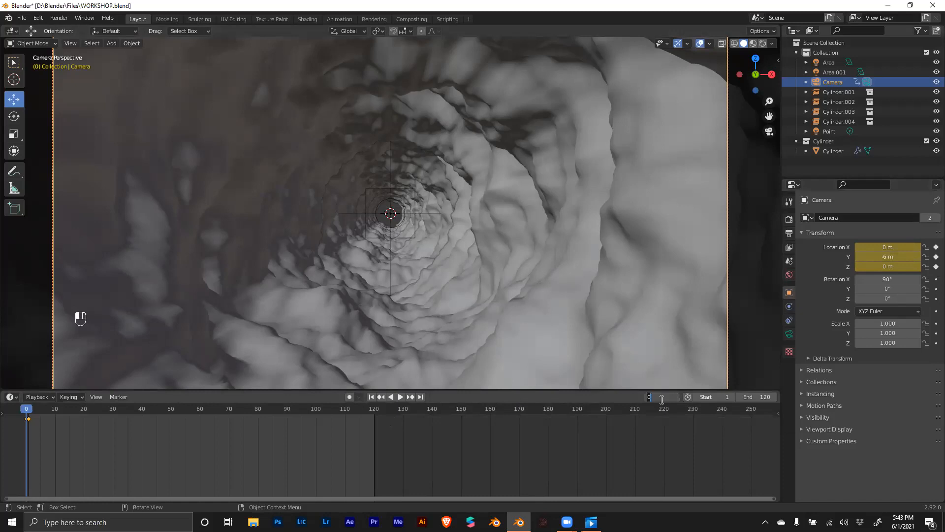
pyautogui.write('120')
pyautogui.press('Return')
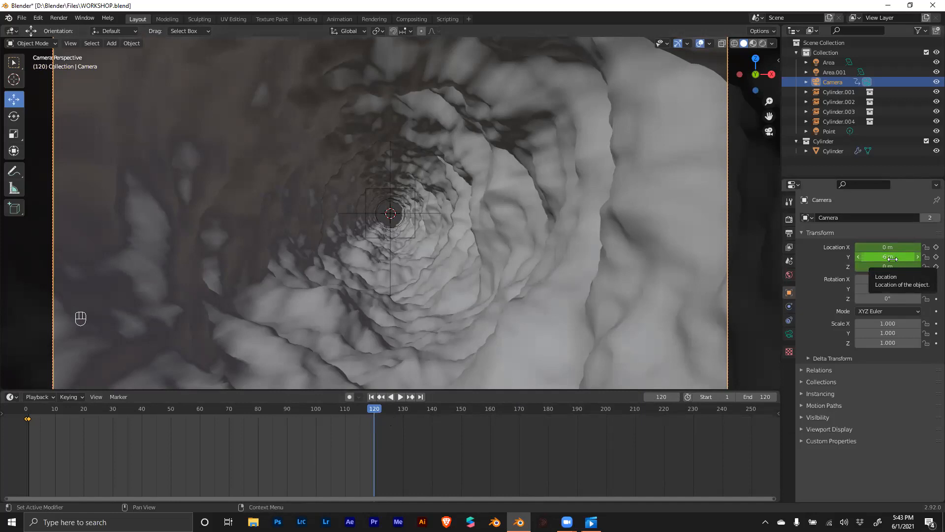
pyautogui.press('i')
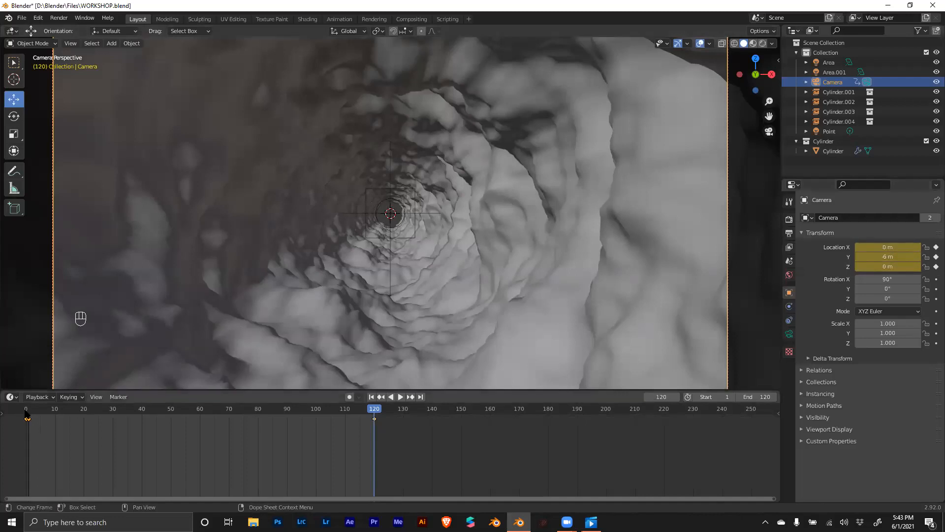
pyautogui.click(26, 414)
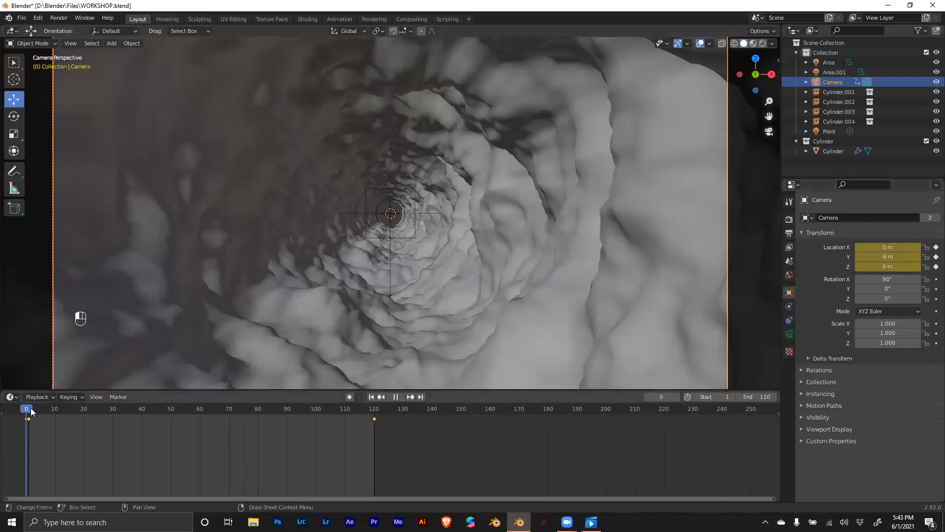
pyautogui.press('space')
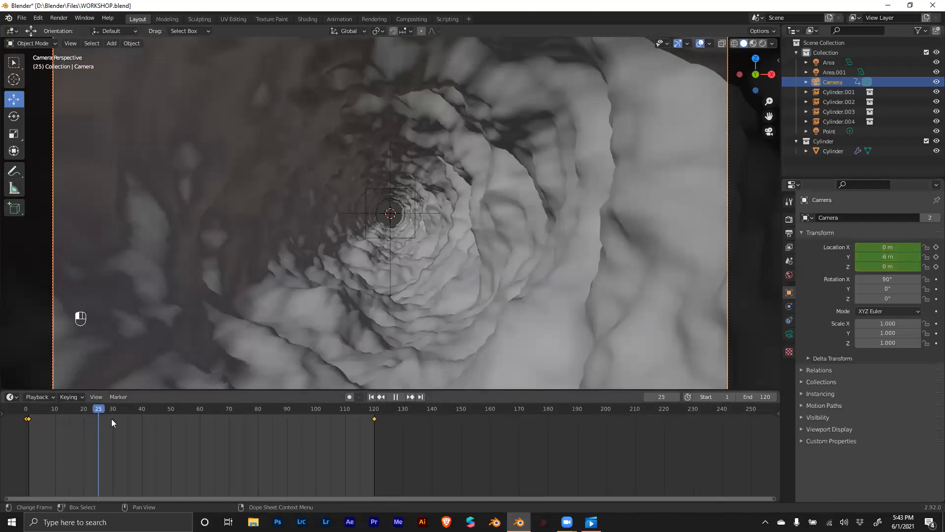
pyautogui.press('space')
pyautogui.click(248, 409)
pyautogui.hotkey('ctrl', 'z')
pyautogui.hotkey('ctrl', 'z')
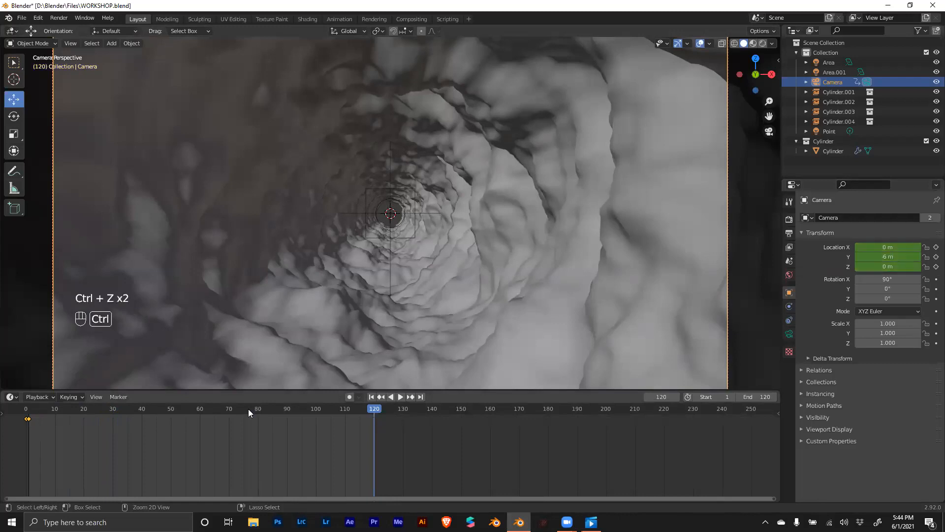
# Step: Set the camera's Y location to 6 m and keyframe its location at frame 120
pyautogui.click(888, 257)
pyautogui.write('6')
pyautogui.press('Return')
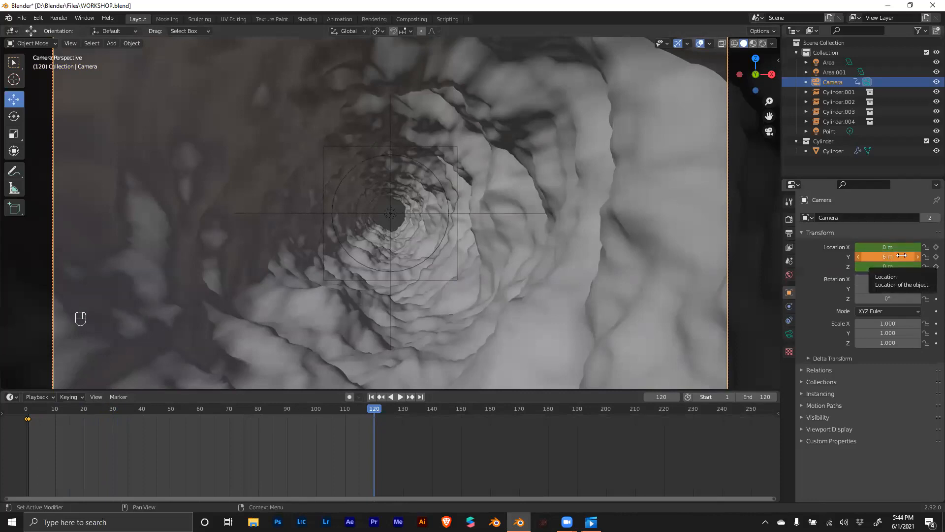
pyautogui.press('i')
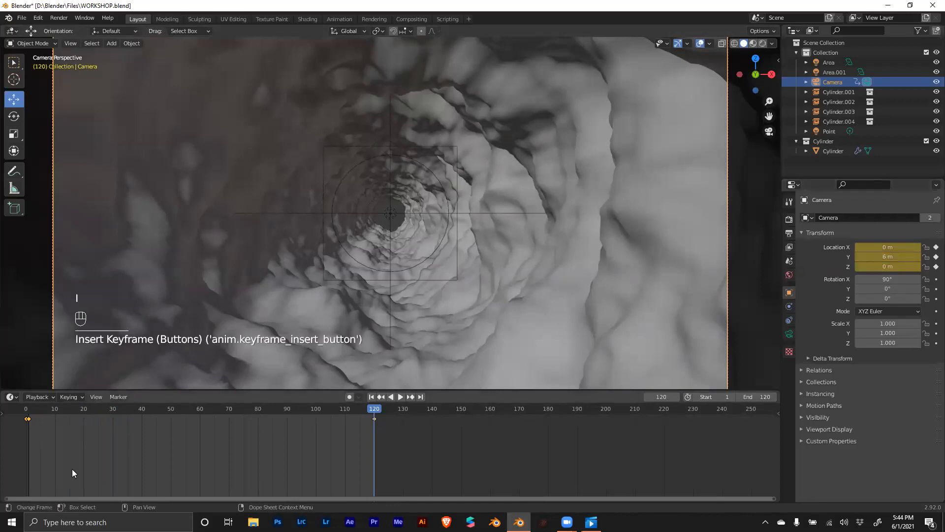
# Step: Delete the camera's frame 0 keyframe and move its frame 1 keyframe to frame 0
pyautogui.click(25, 408)
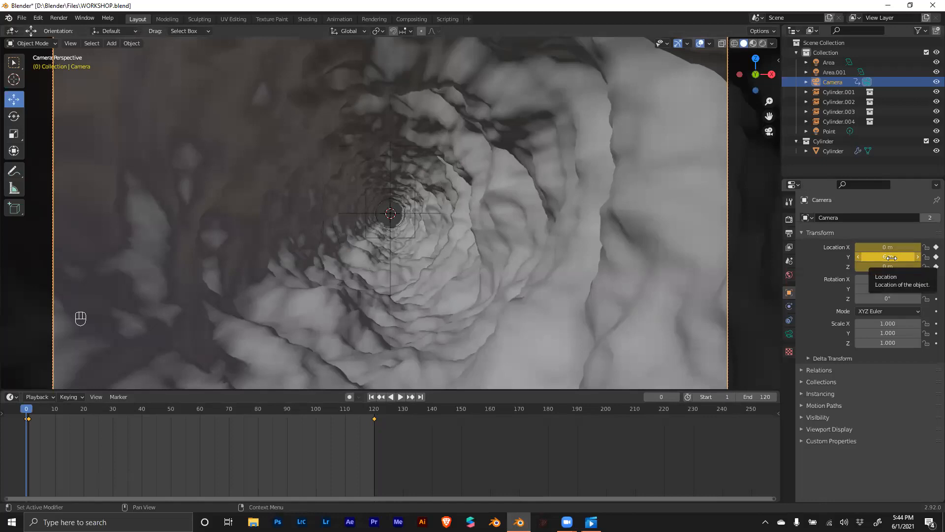
pyautogui.click(374, 408)
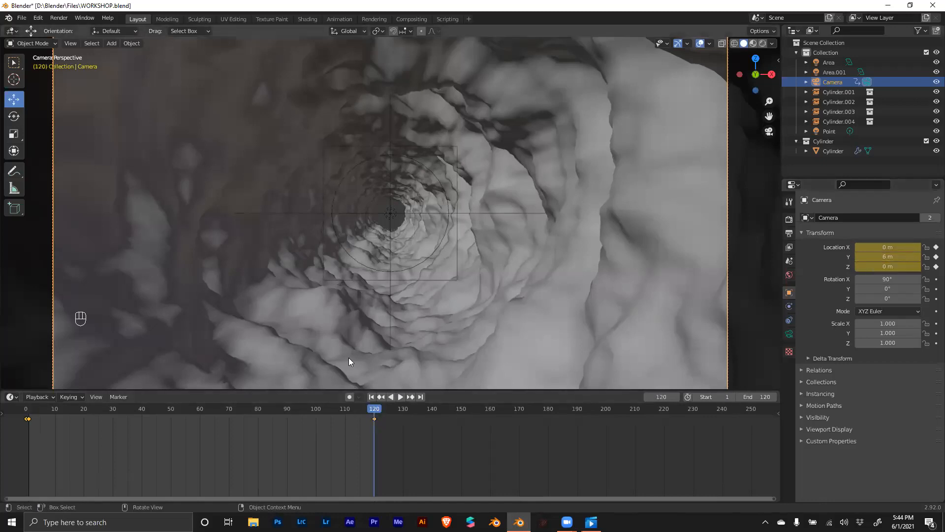
pyautogui.click(29, 418)
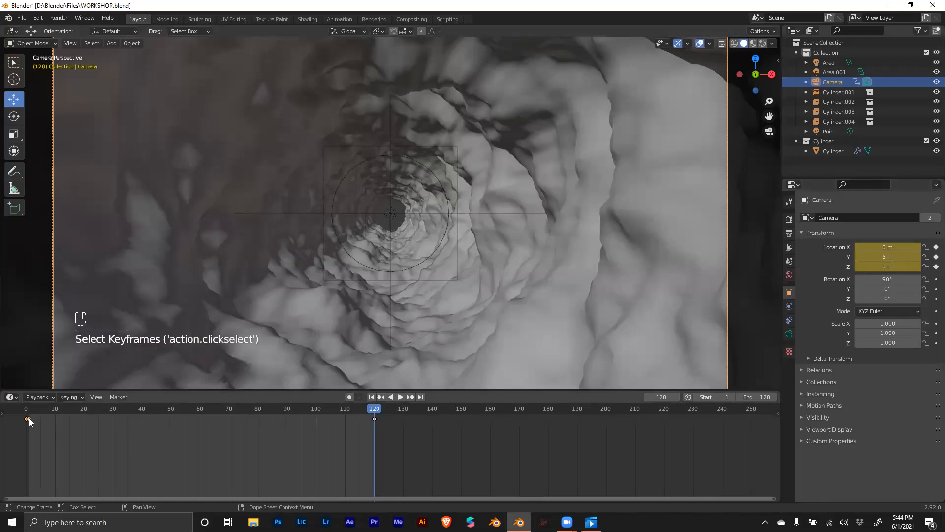
pyautogui.press('x')
pyautogui.click(96, 410)
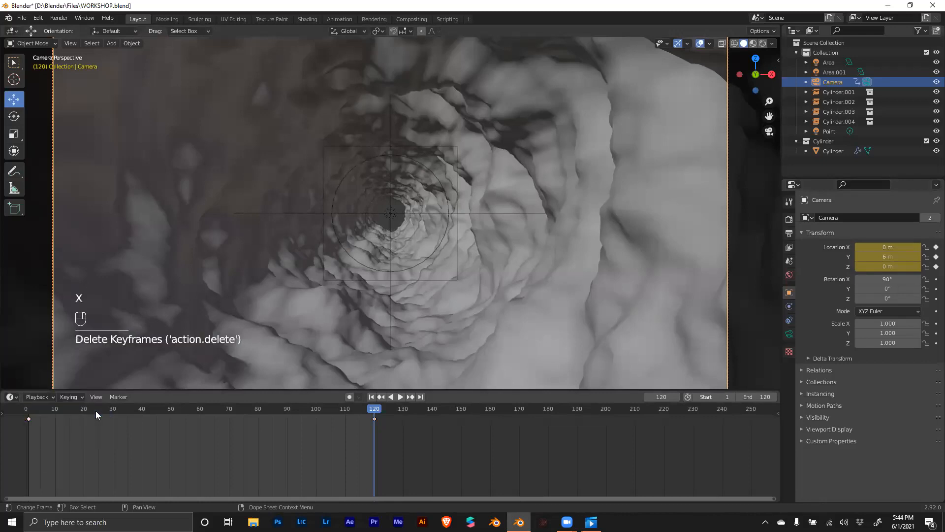
pyautogui.click(26, 410)
pyautogui.moveTo(28, 416); pyautogui.dragTo(25, 420)
pyautogui.click(29, 412)
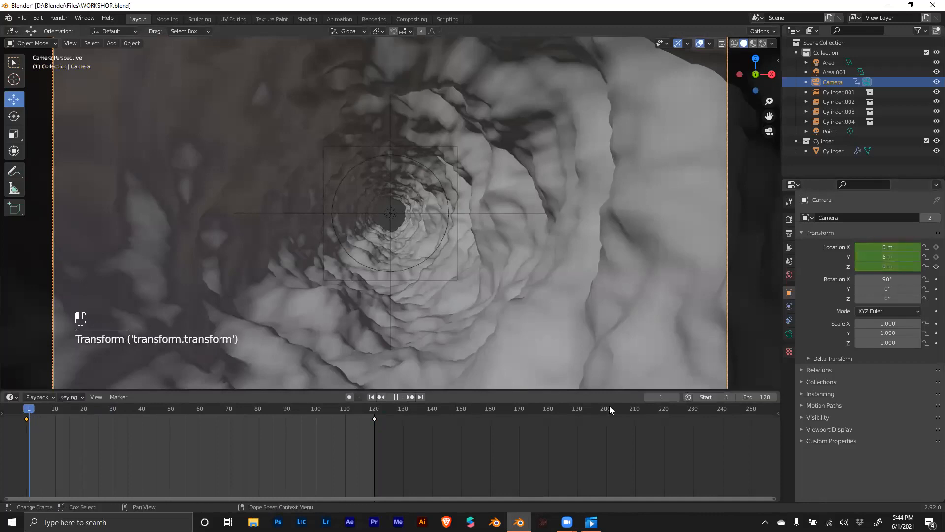
# Step: Go to frame 0, set the camera's Y location to -6 m and keyframe its location
pyautogui.click(655, 396)
pyautogui.write('0')
pyautogui.press('Return')
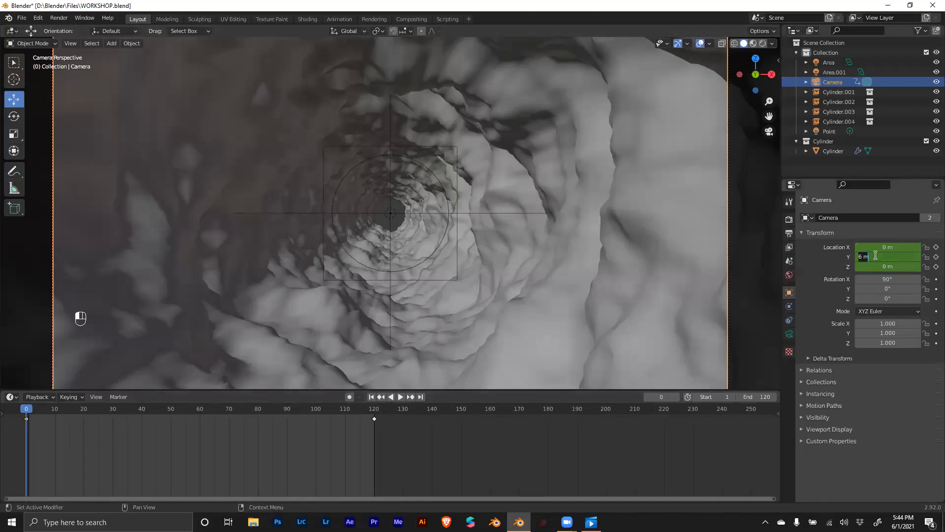
pyautogui.press('-')
pyautogui.press('i')
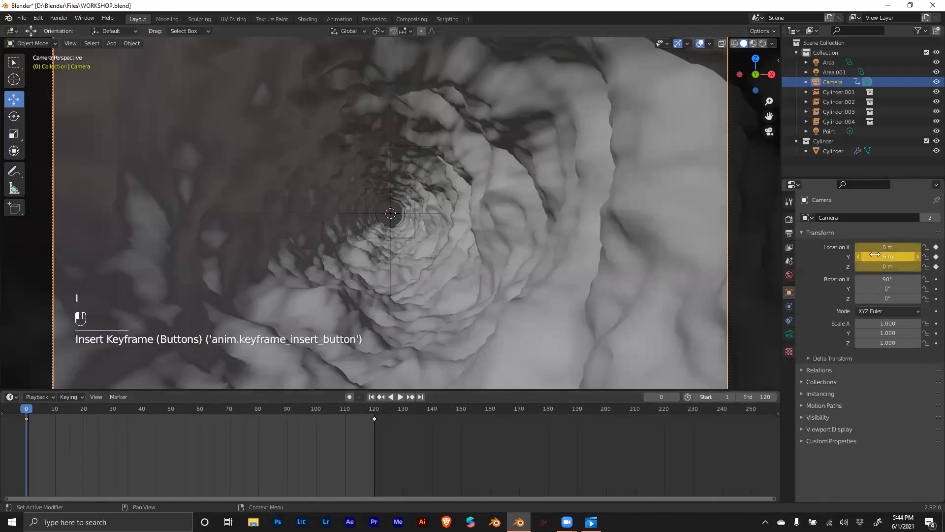
# Step: Check the camera at frames 120 and 0, and play the animation to review its movement through the tunnel
pyautogui.click(374, 408)
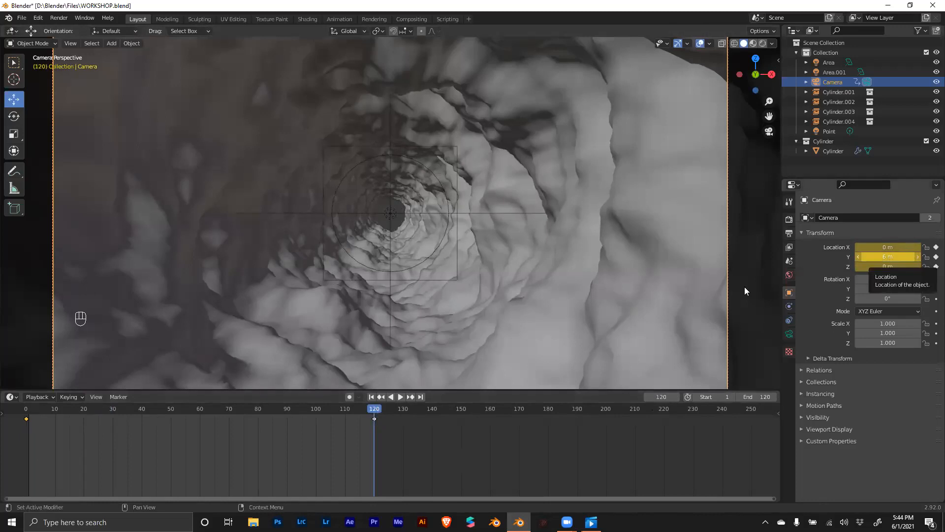
pyautogui.click(26, 409)
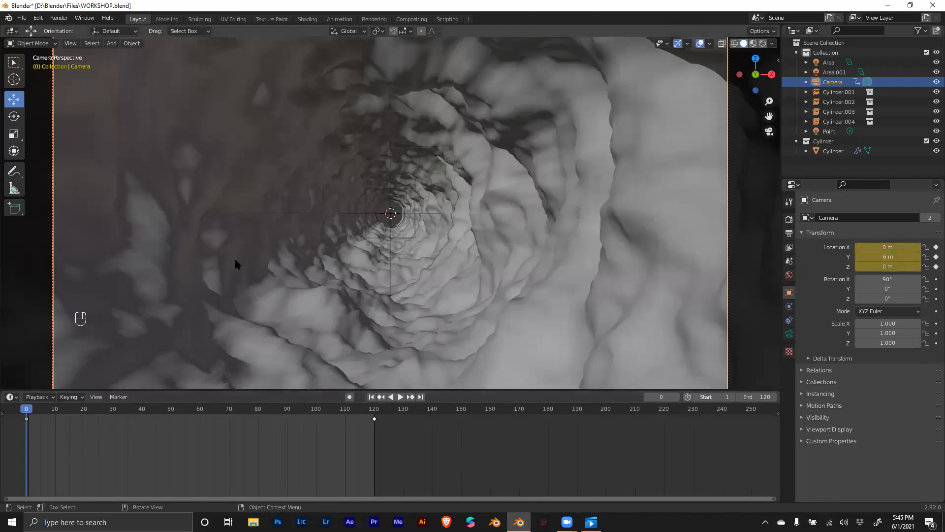
pyautogui.press('space')
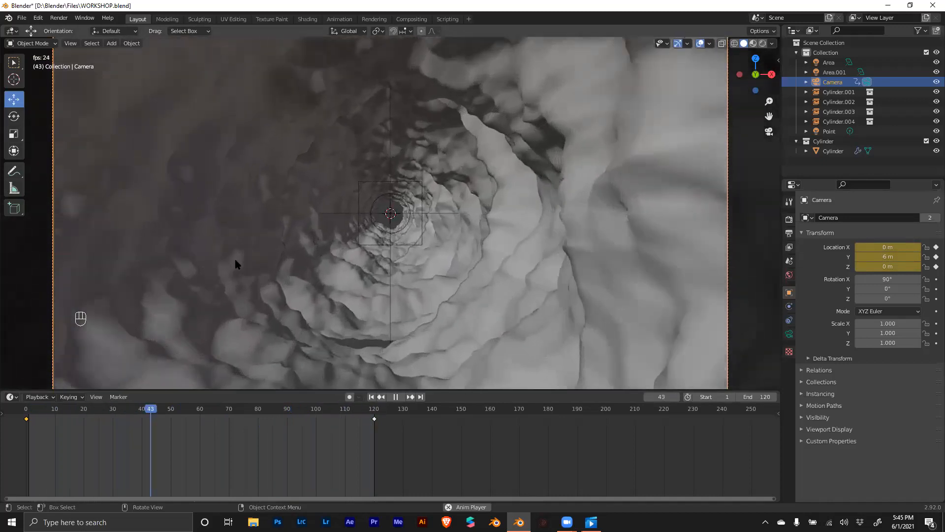
pyautogui.press('space')
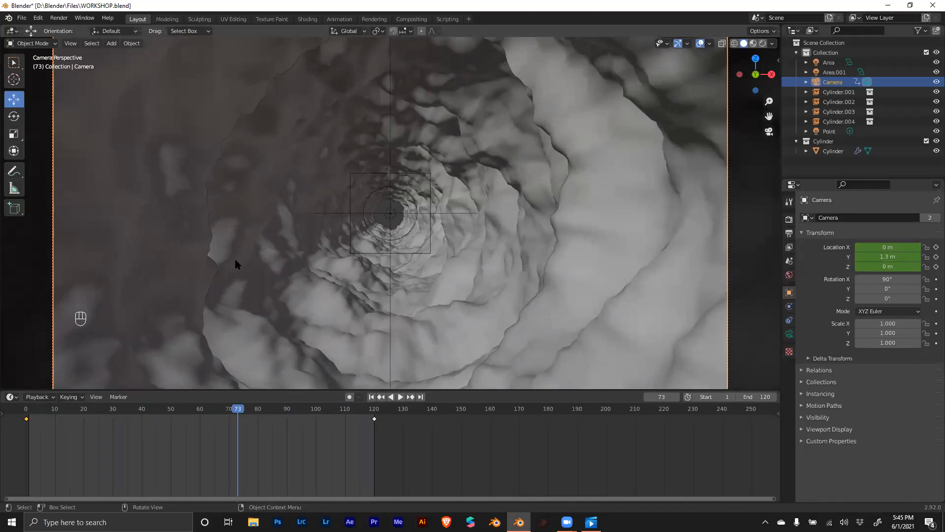
pyautogui.click(26, 409)
pyautogui.press('space')
pyautogui.press('space')
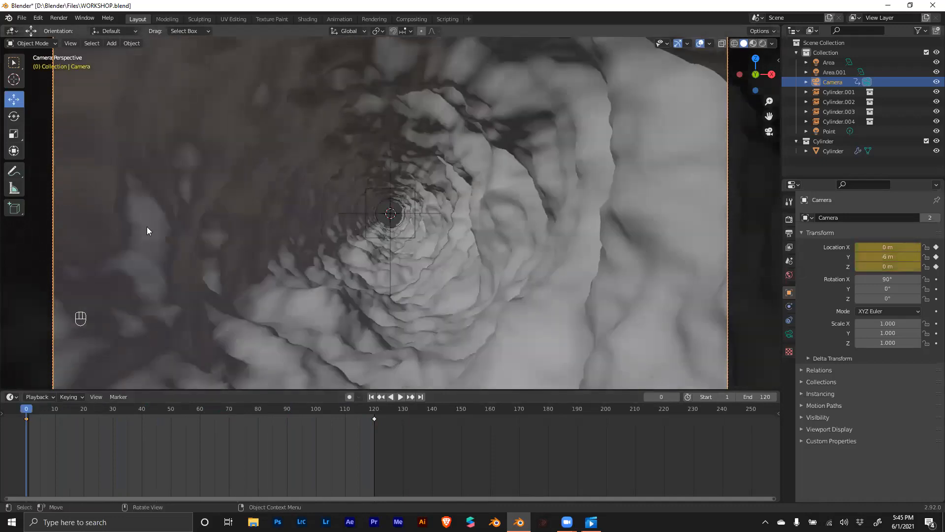
pyautogui.press('space')
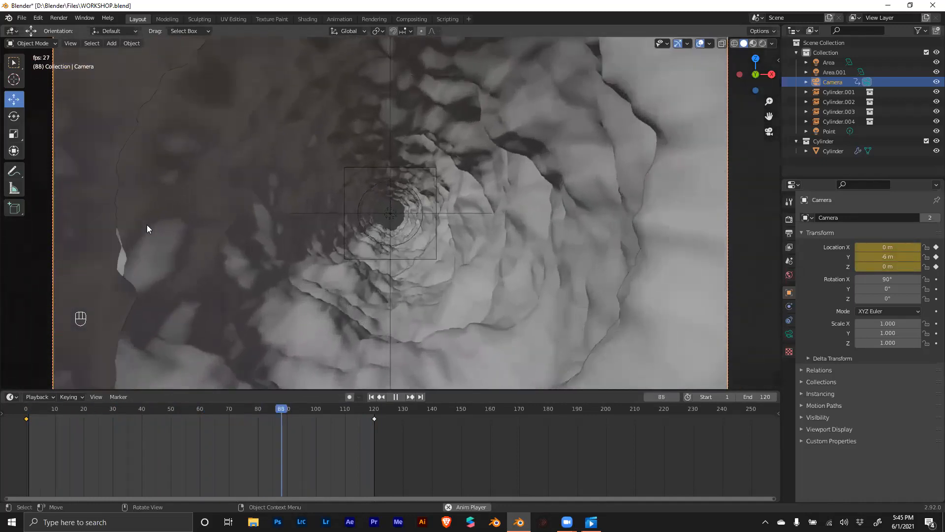
pyautogui.press('space')
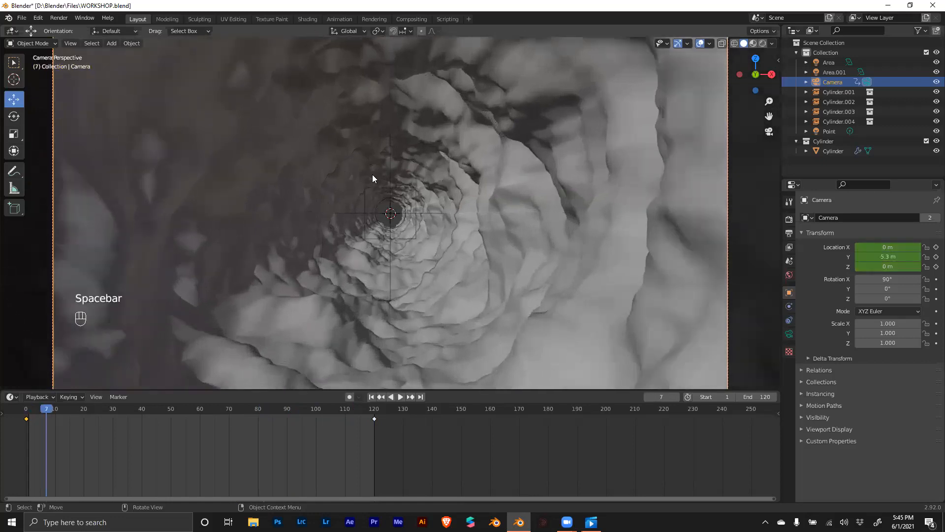
# Step: Preview the camera animation in Rendered viewport shading from frame 0 and stop the playback
pyautogui.press('z')
pyautogui.click(370, 123)
pyautogui.press('z')
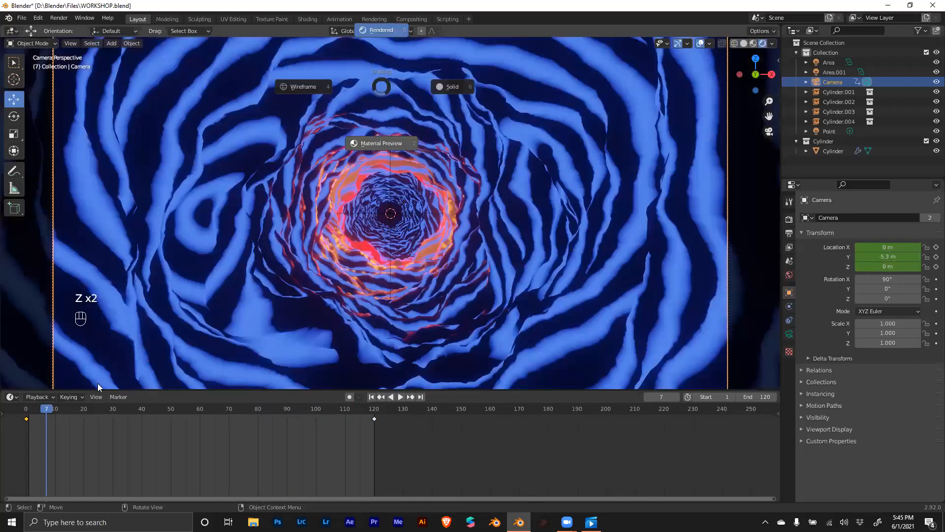
pyautogui.click(24, 408)
pyautogui.click(26, 409)
pyautogui.press('z')
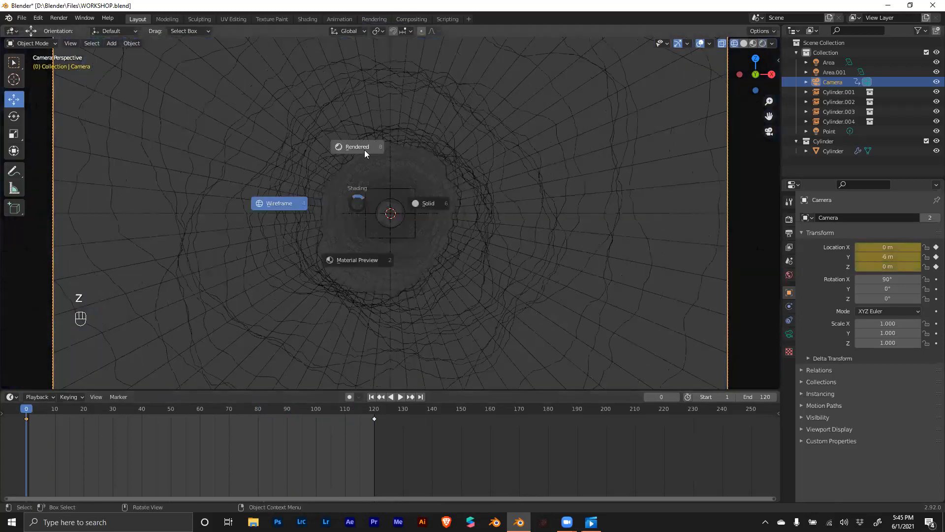
pyautogui.click(365, 150)
pyautogui.click(315, 207)
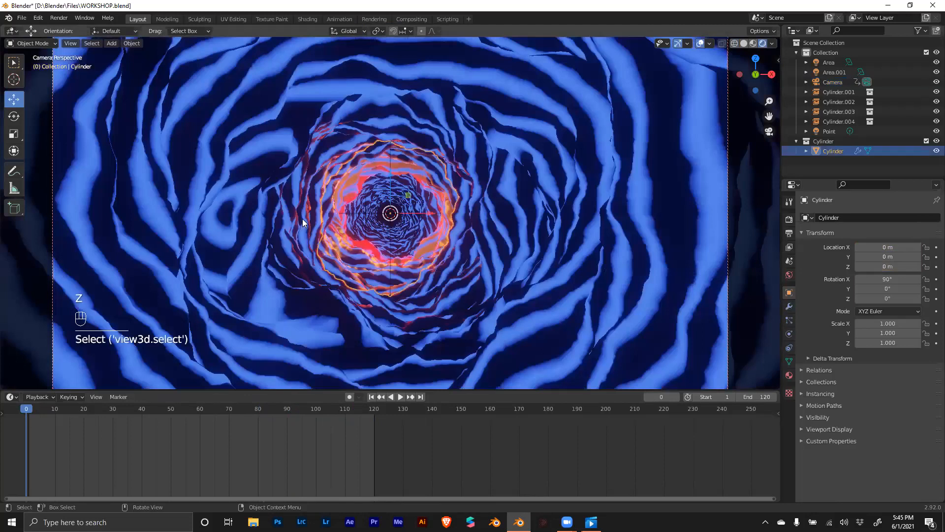
pyautogui.press('space')
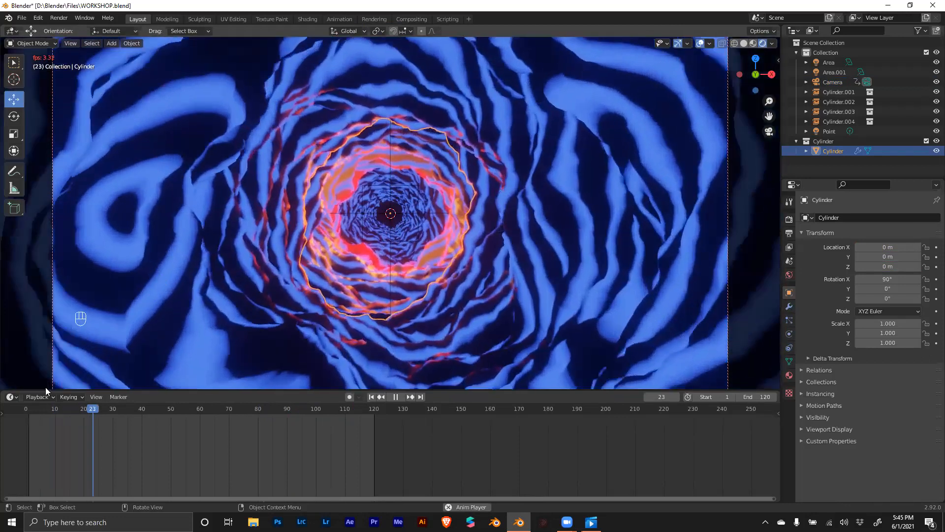
pyautogui.press('space')
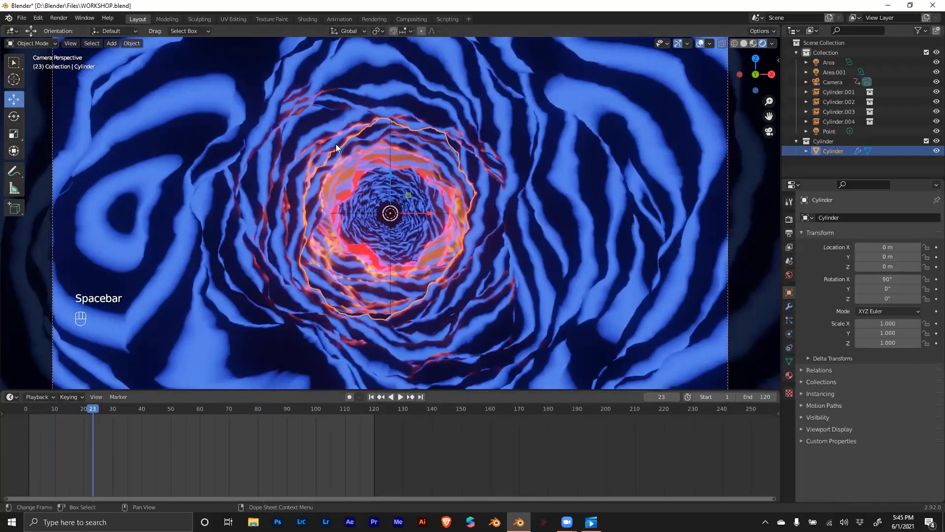
# Step: Return to frame 0, switch the viewport to Solid shading and save the file
pyautogui.hotkey('shift', 'Left')
pyautogui.press('z')
pyautogui.click(438, 163)
pyautogui.hotkey('ctrl', 's')
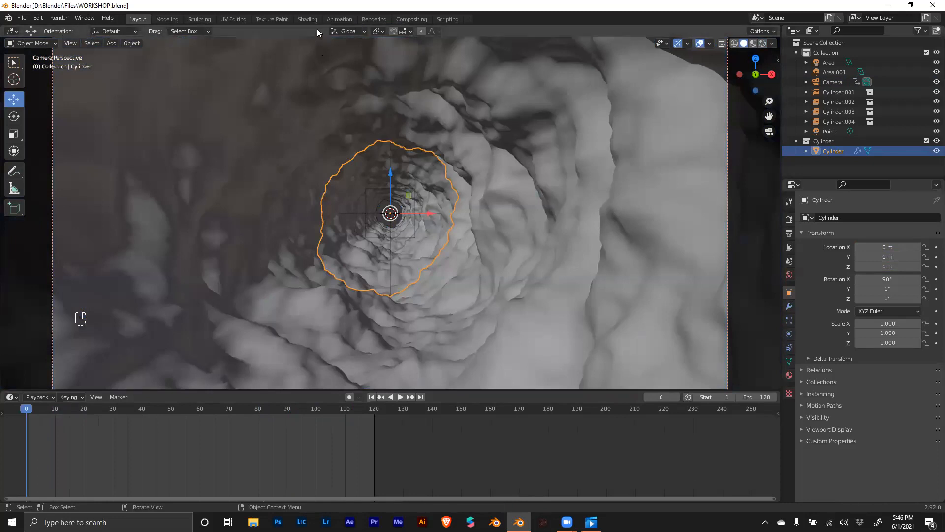
# Step: Open the Shading workspace with the Mapping node of the tunnel material, Material.001, in view
pyautogui.click(308, 19)
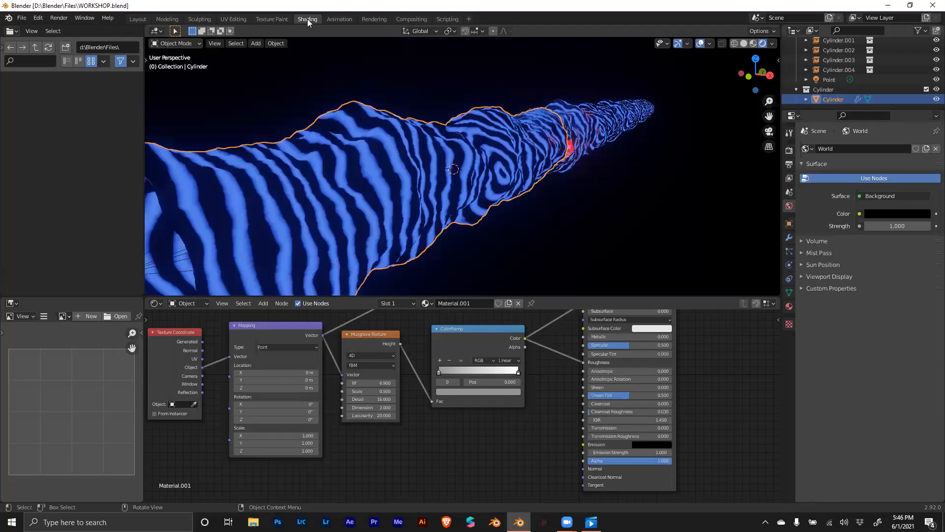
pyautogui.moveTo(297, 318); pyautogui.dragTo(433, 328, button='middle')
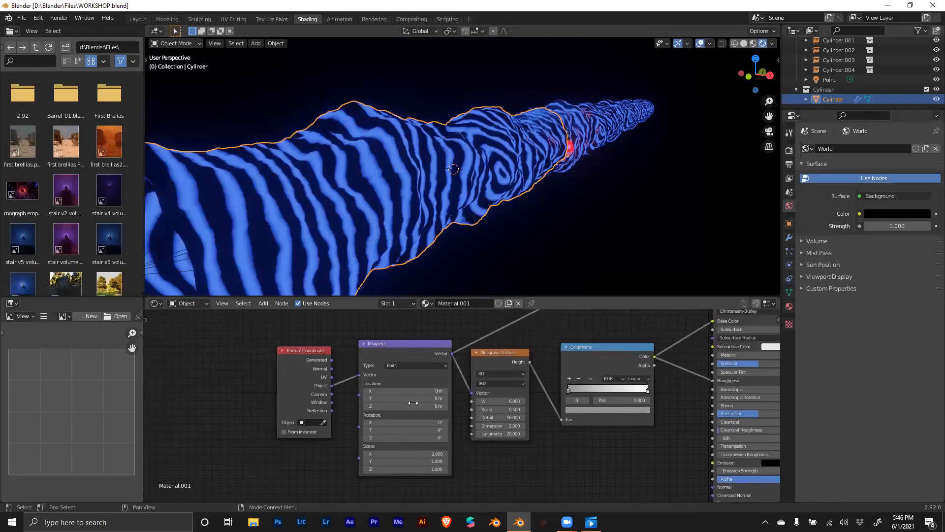
pyautogui.scroll(2, 399, 414)
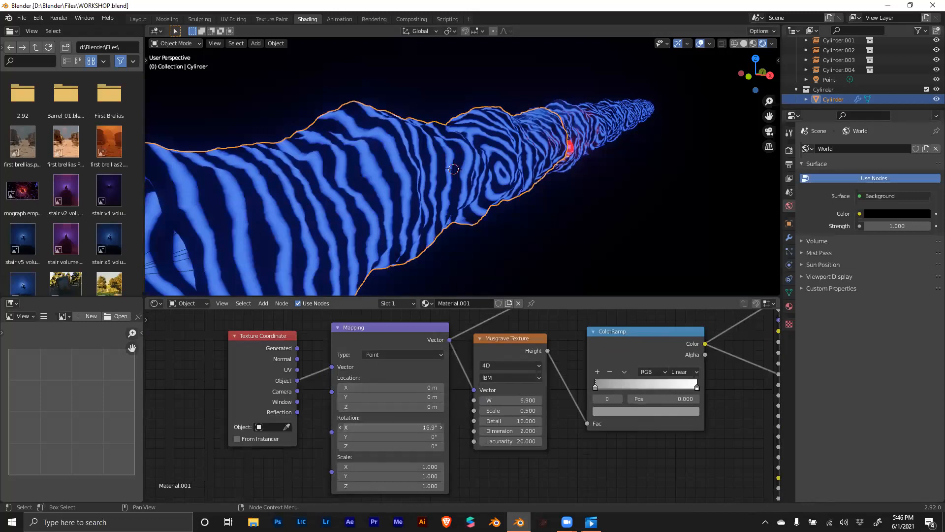
# Step: Try out different rotation and location values on the tunnel material's Mapping node and undo the changes
pyautogui.moveTo(377, 427); pyautogui.dragTo(482, 446)
pyautogui.hotkey('ctrl', 'z')
pyautogui.hotkey('ctrl', 'z')
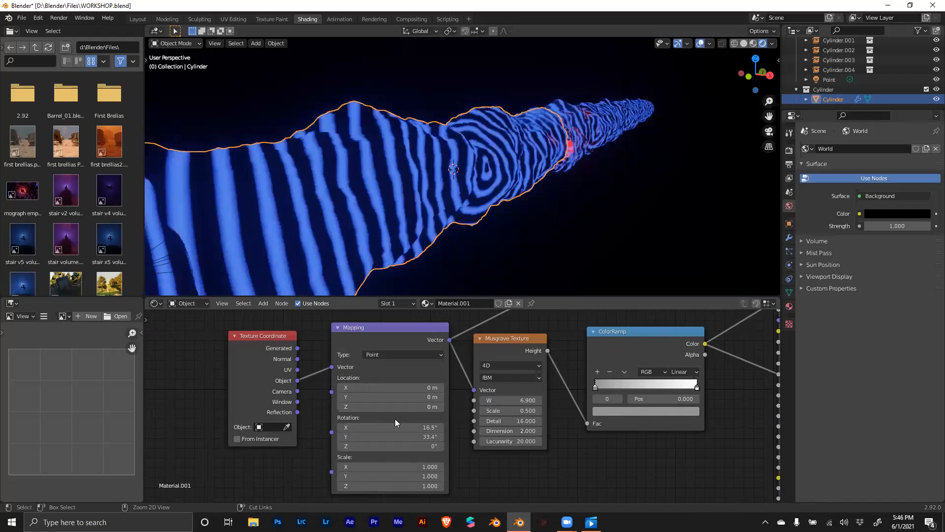
pyautogui.hotkey('ctrl', 'z')
pyautogui.moveTo(392, 397); pyautogui.dragTo(473, 398)
pyautogui.hotkey('ctrl', 'z')
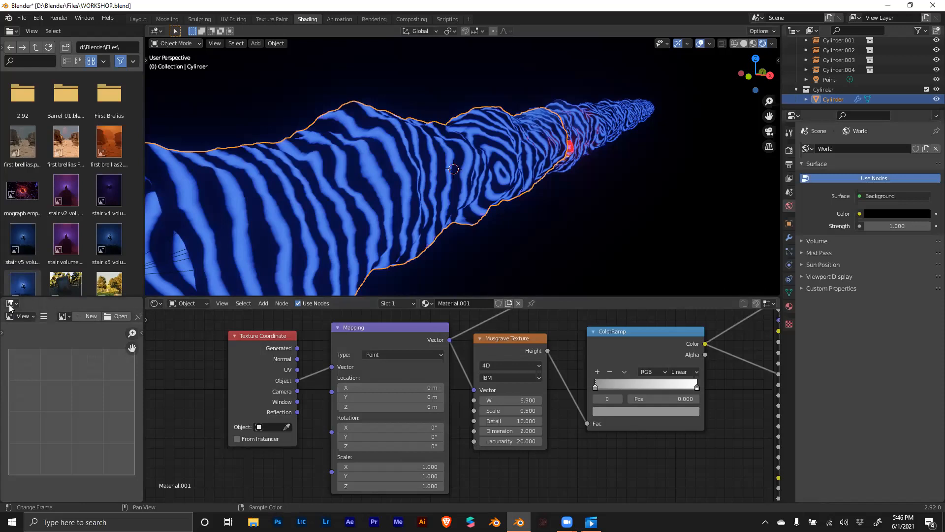
# Step: Switch the image editor area of the Shading workspace to a Dope Sheet
pyautogui.click(10, 303)
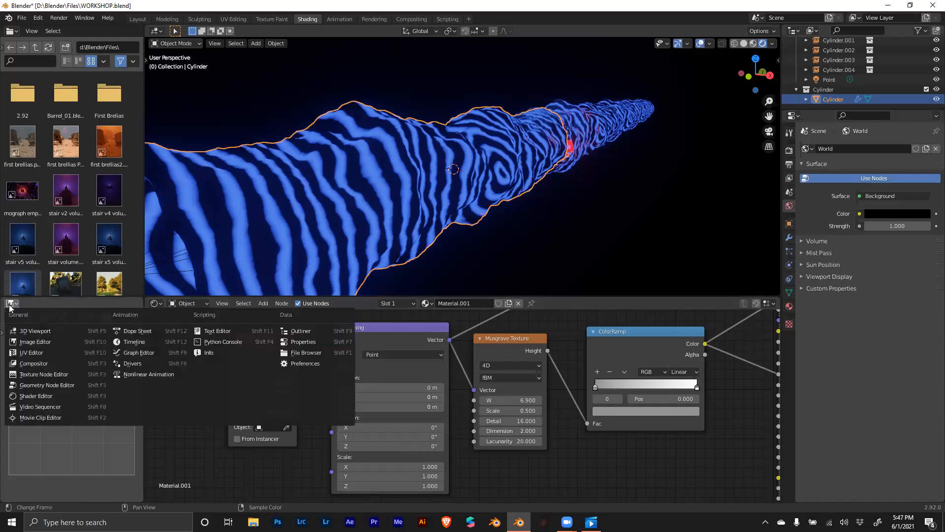
pyautogui.click(136, 332)
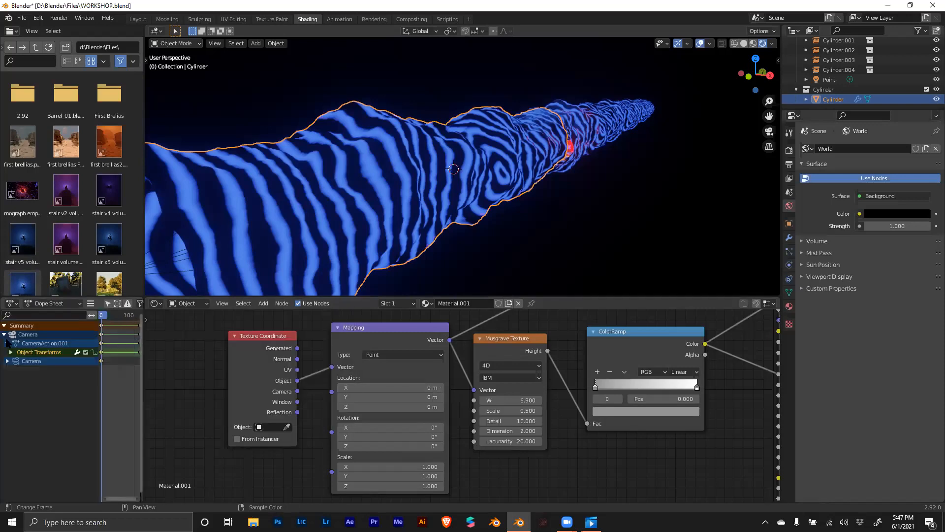
pyautogui.click(12, 304)
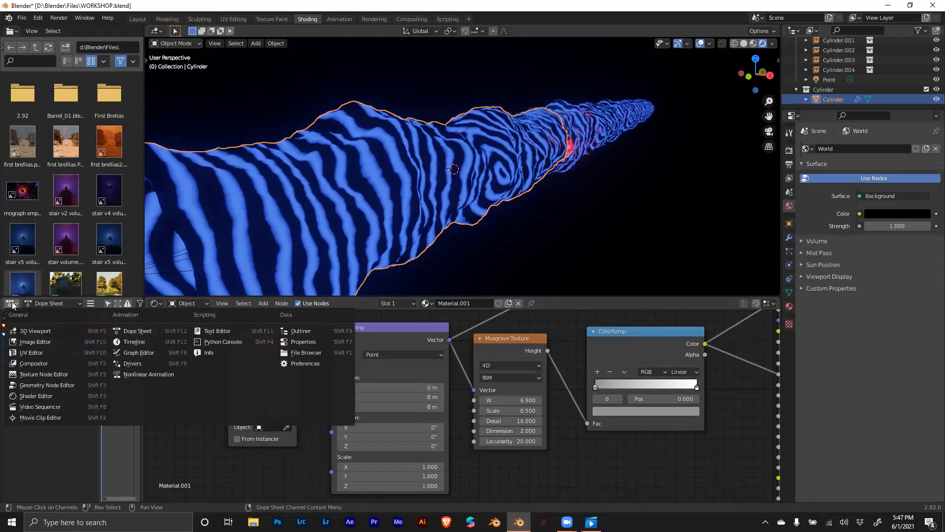
pyautogui.click(117, 331)
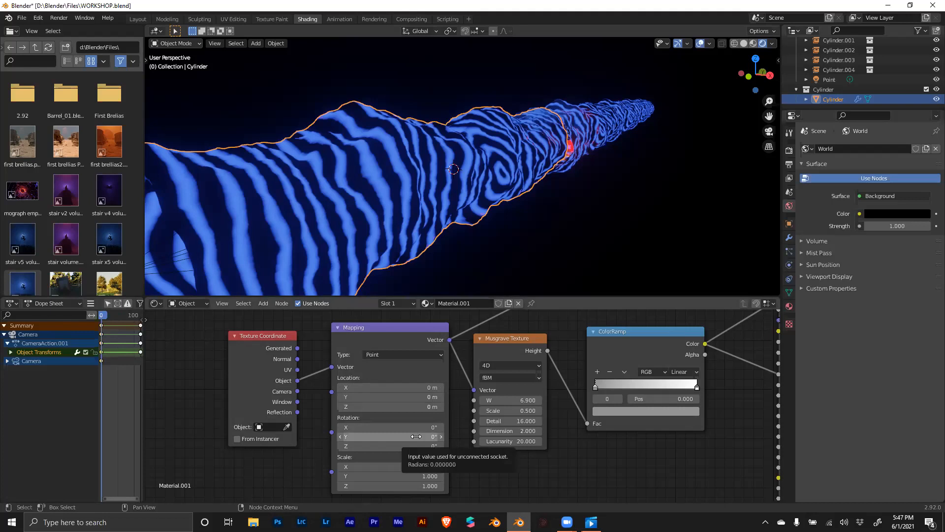
# Step: Keyframe the Mapping node's rotation at 0° on frame 0 and with Y at 360° on frame 120, widening the Dope Sheet to reach it
pyautogui.press('i')
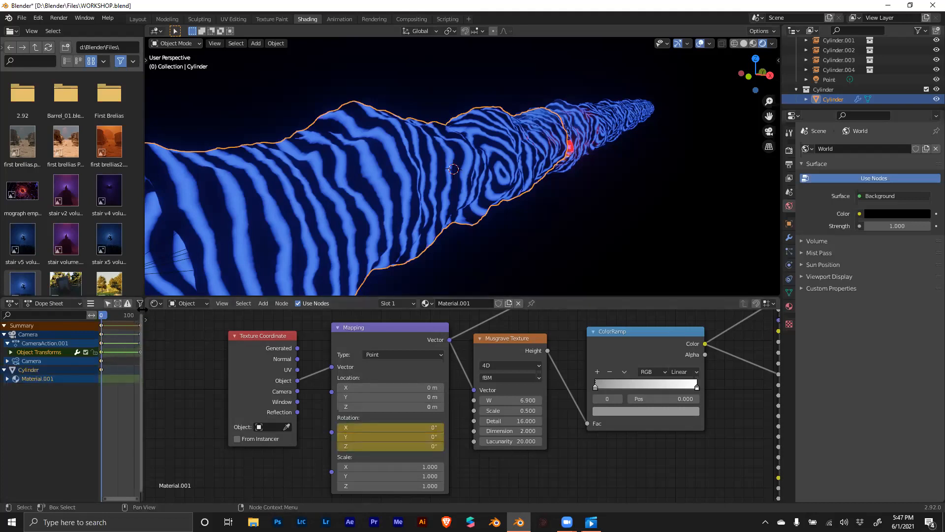
pyautogui.moveTo(142, 309); pyautogui.dragTo(190, 319)
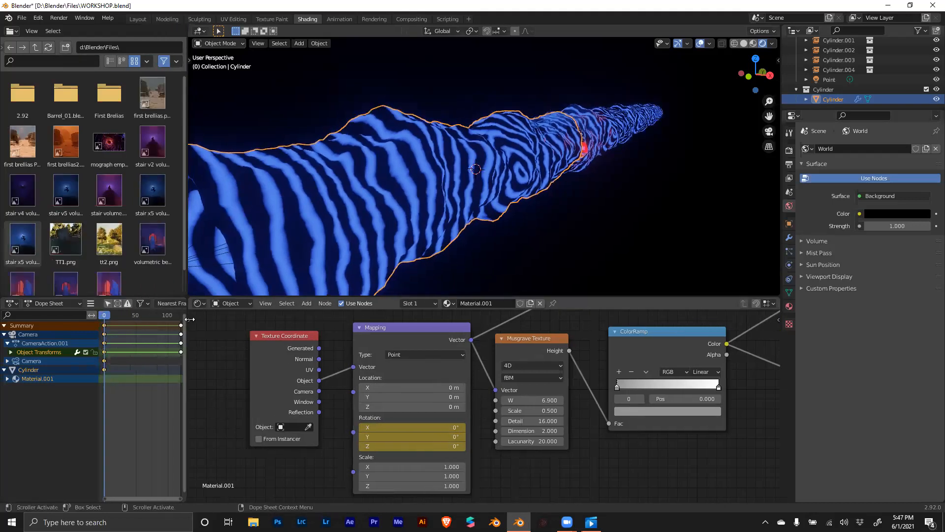
pyautogui.moveTo(103, 316); pyautogui.dragTo(180, 318)
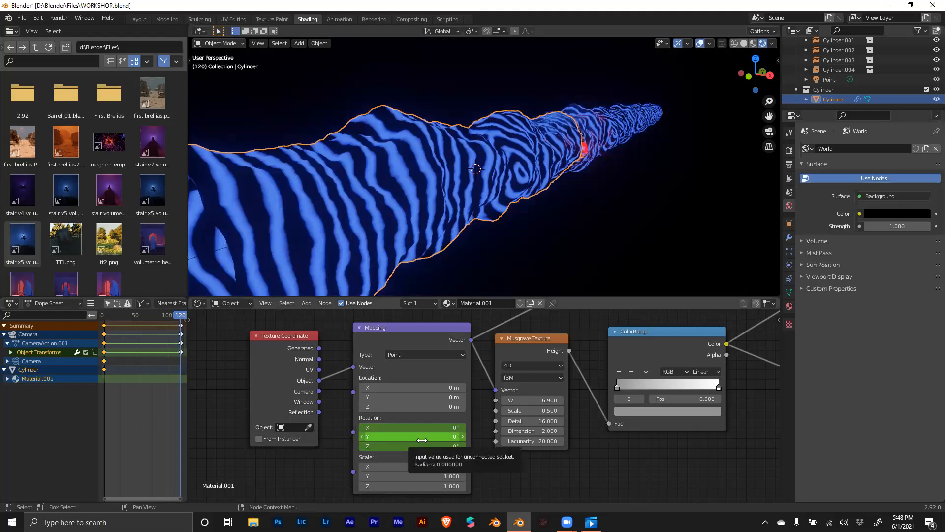
pyautogui.click(423, 440)
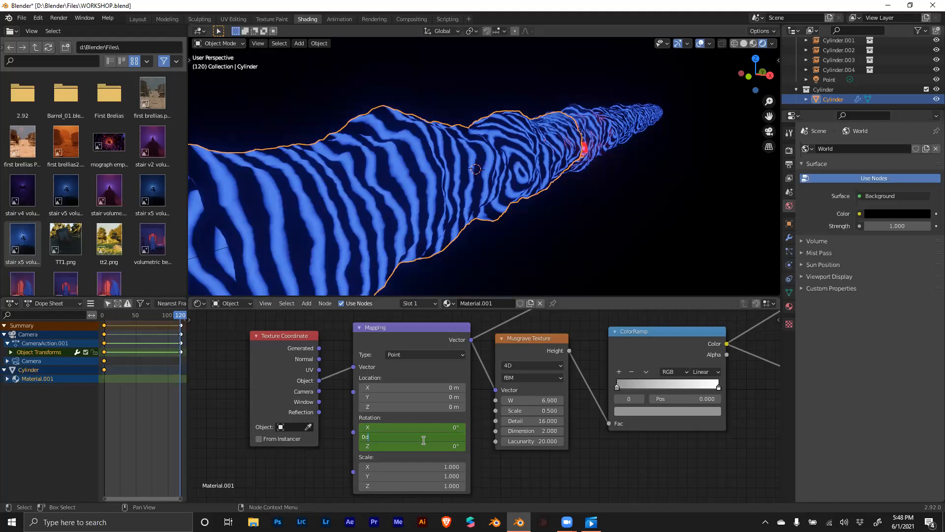
pyautogui.press('BackSpace')
pyautogui.press('BackSpace')
pyautogui.write('360')
pyautogui.press('Return')
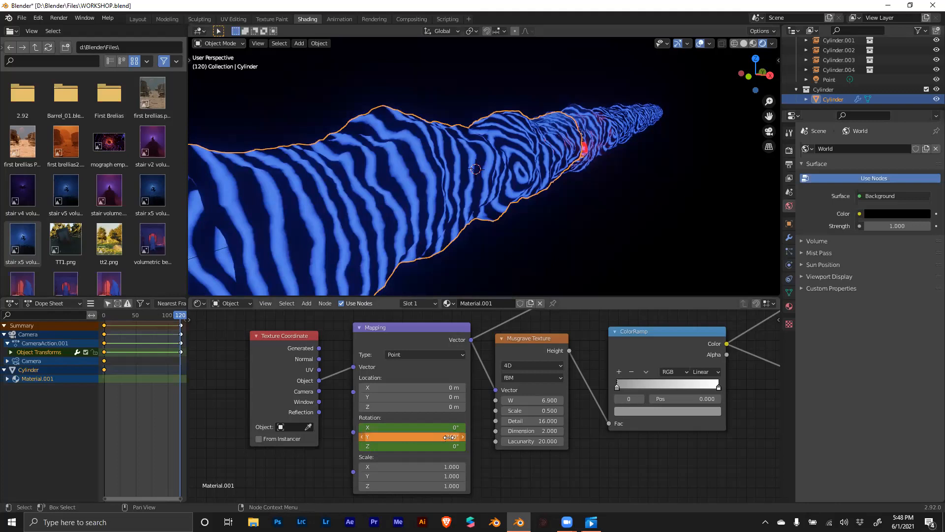
pyautogui.press('i')
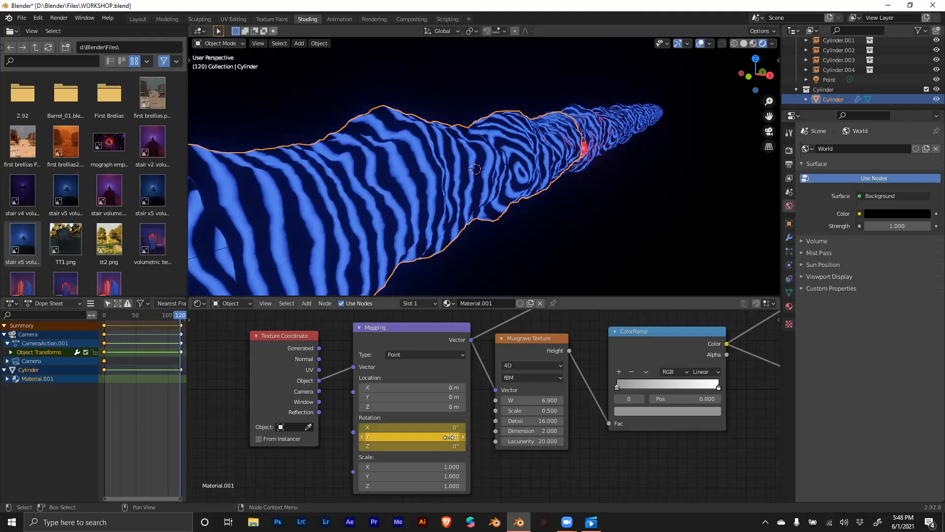
# Step: Play the animation to review the rotating ring pattern on the tunnel's exterior, and return to frame 0
pyautogui.press('space')
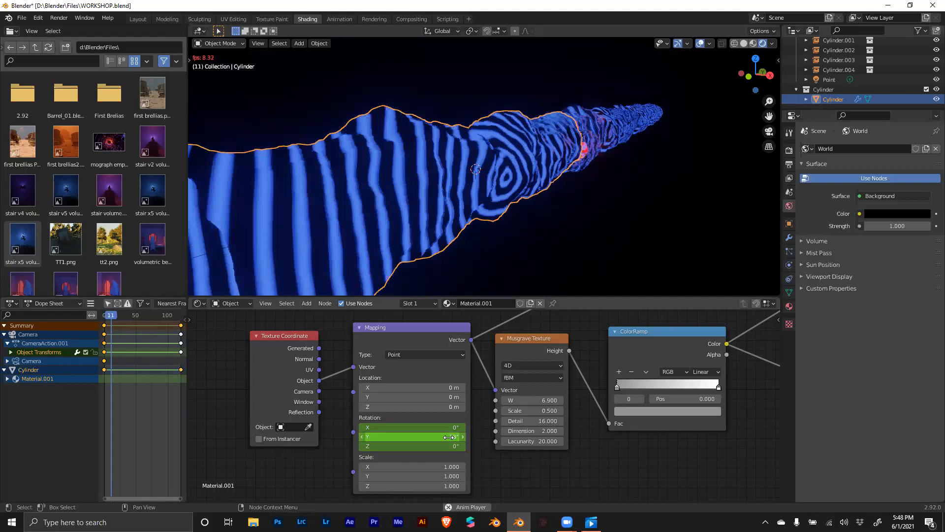
pyautogui.press('space')
pyautogui.click(105, 316)
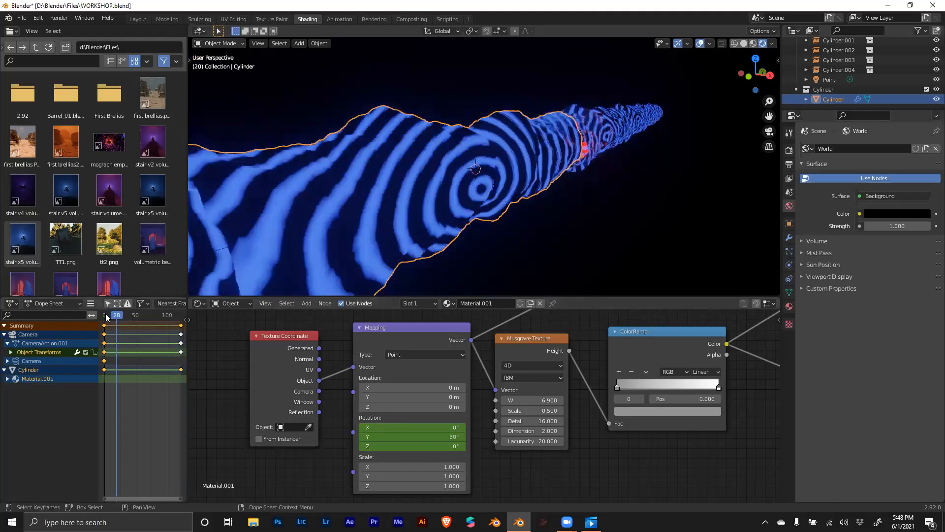
pyautogui.click(105, 316)
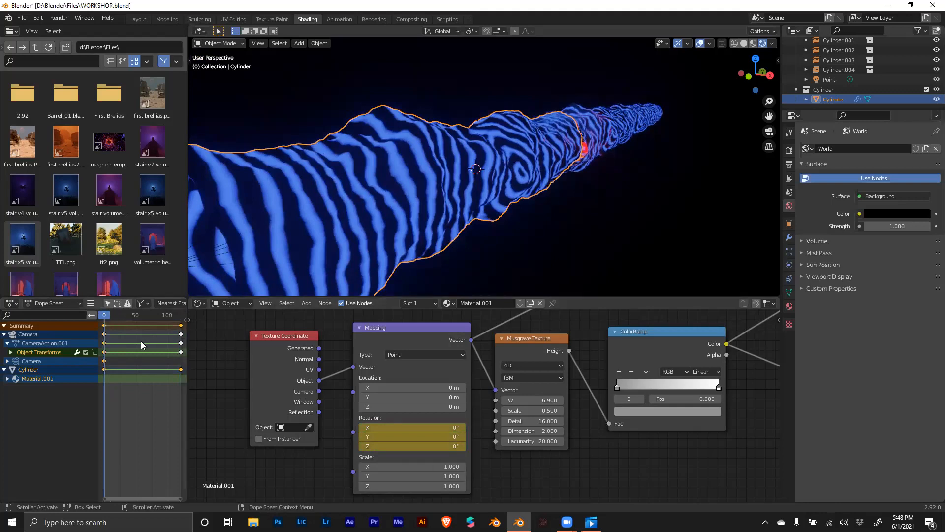
pyautogui.click(112, 316)
pyautogui.press('space')
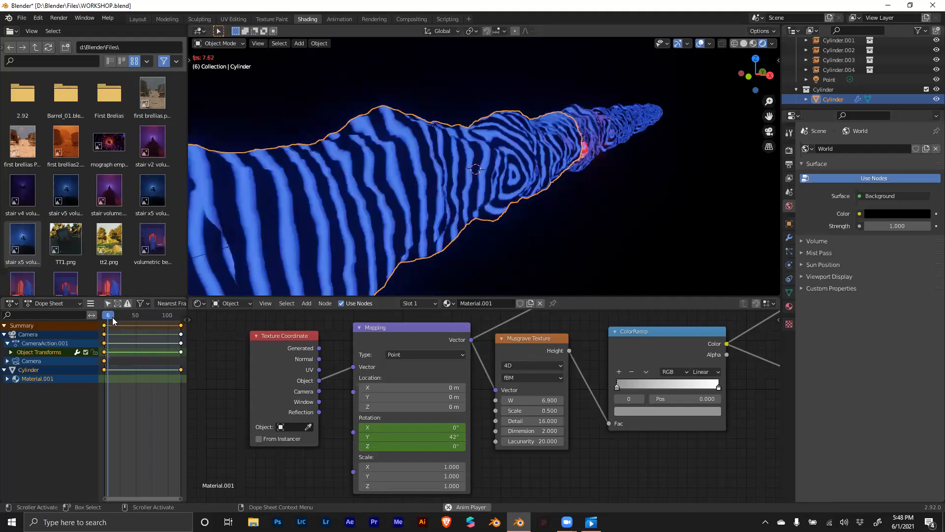
pyautogui.press('space')
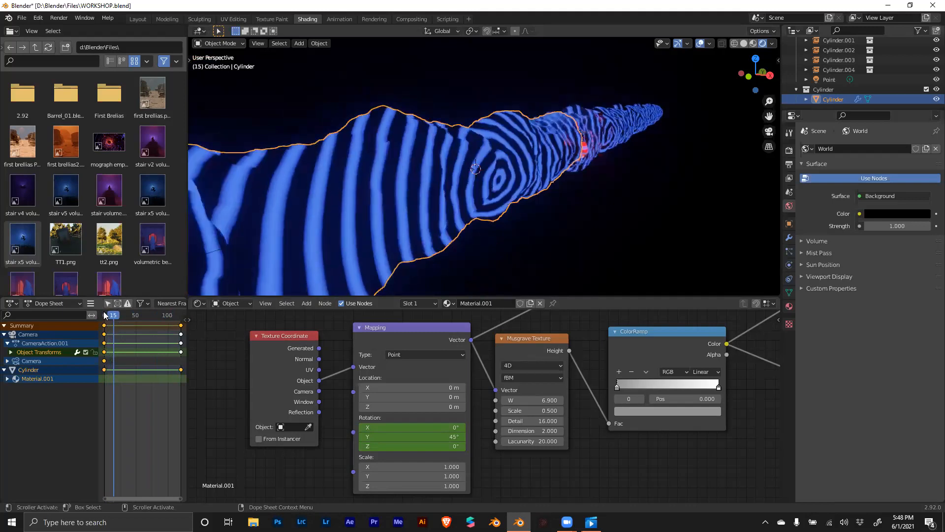
pyautogui.click(104, 317)
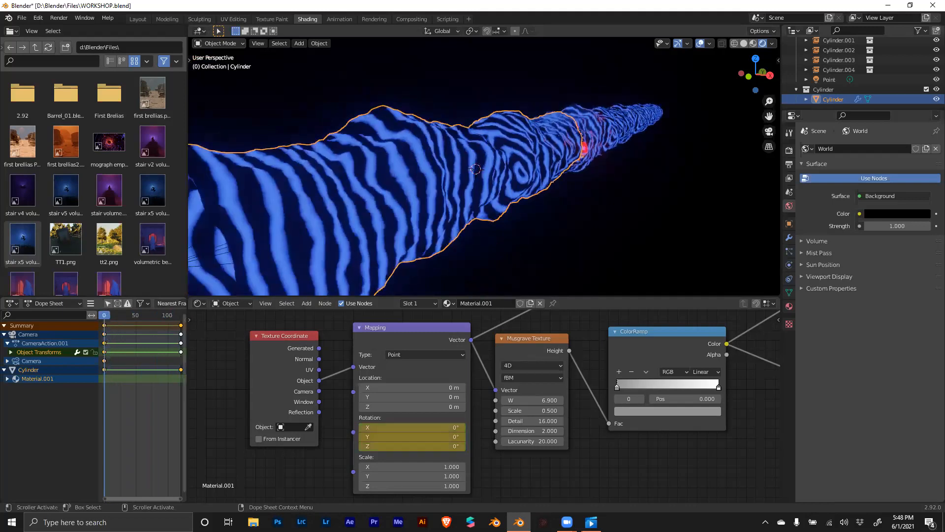
# Step: Look through the scene camera and play the animation to review the rotating pattern inside the tunnel
pyautogui.click(769, 131)
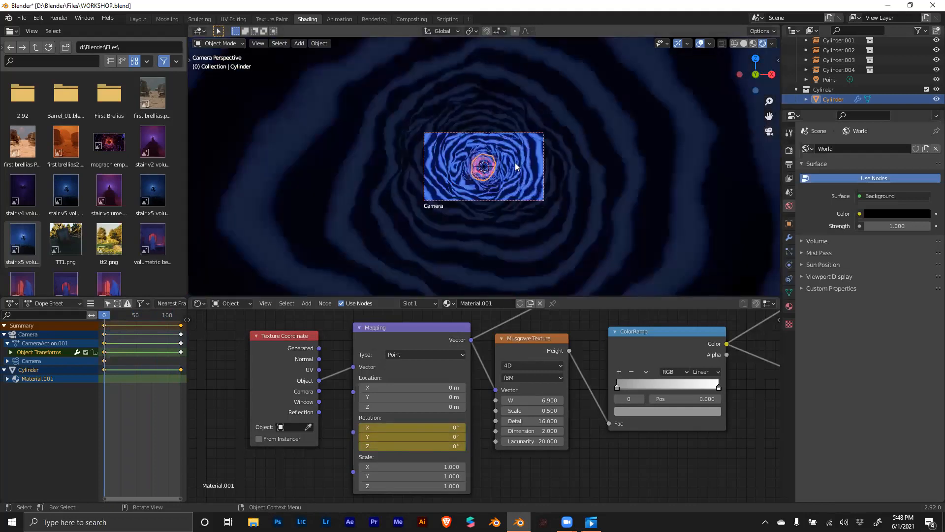
pyautogui.scroll(5, 515, 167)
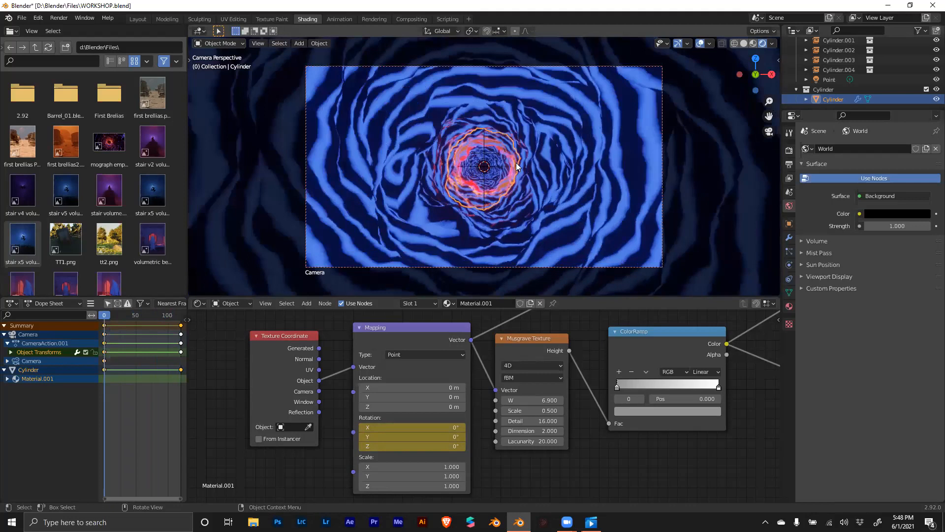
pyautogui.press('space')
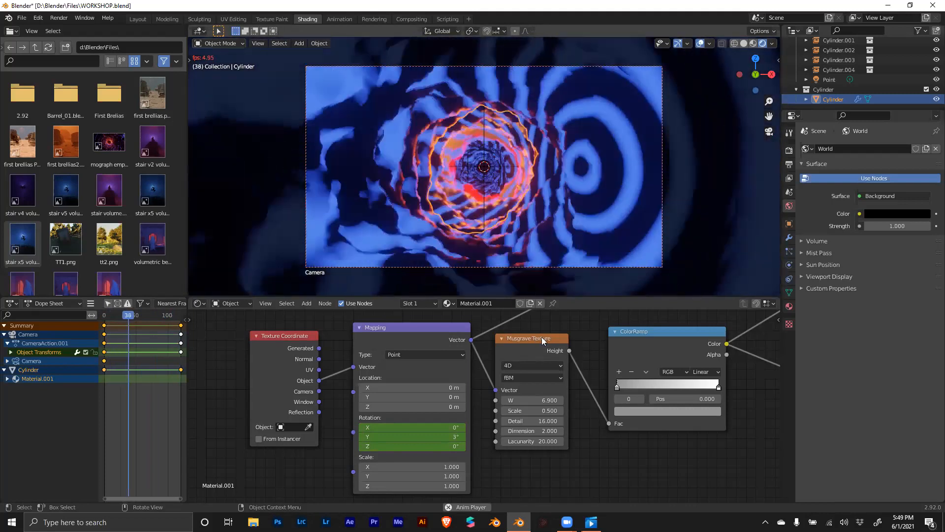
pyautogui.press('space')
# Step: Set the black stop of the Wave Texture's ColorRamp to position 0.9 to thin the glowing rings
pyautogui.moveTo(750, 387); pyautogui.dragTo(422, 443, button='middle')
pyautogui.moveTo(674, 364); pyautogui.dragTo(529, 448, button='middle')
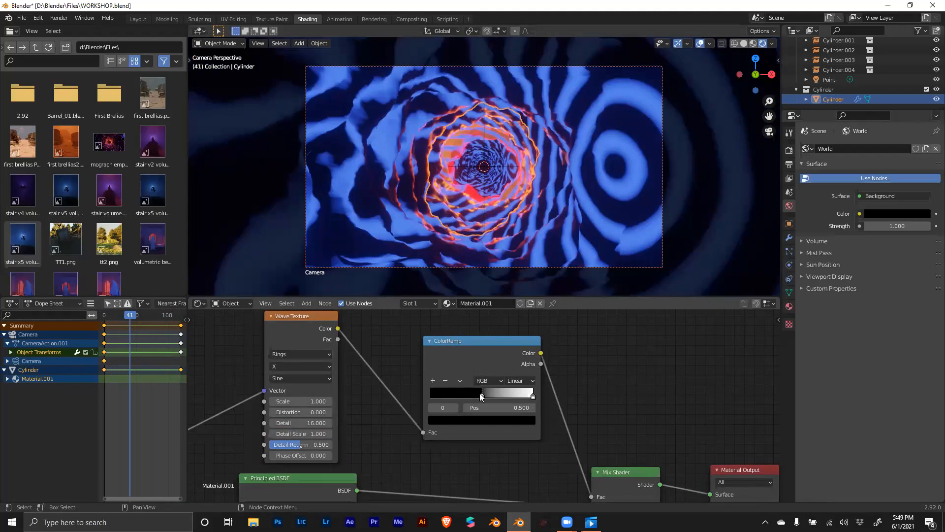
pyautogui.moveTo(493, 396); pyautogui.dragTo(521, 397)
pyautogui.doubleClick(524, 408)
pyautogui.write('0.9')
pyautogui.press('Return')
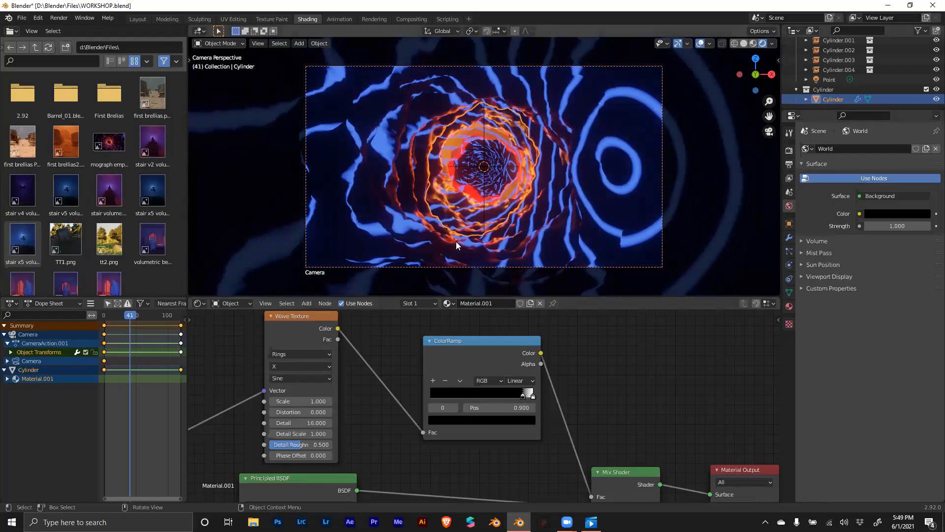
# Step: Play the animation through the camera to review the thinner glowing rings, and stop the playback
pyautogui.press('space')
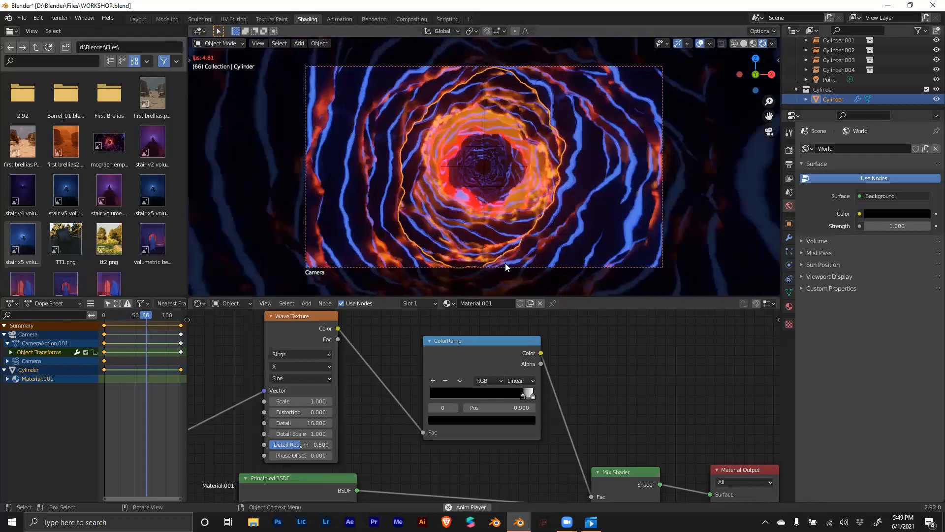
pyautogui.press('space')
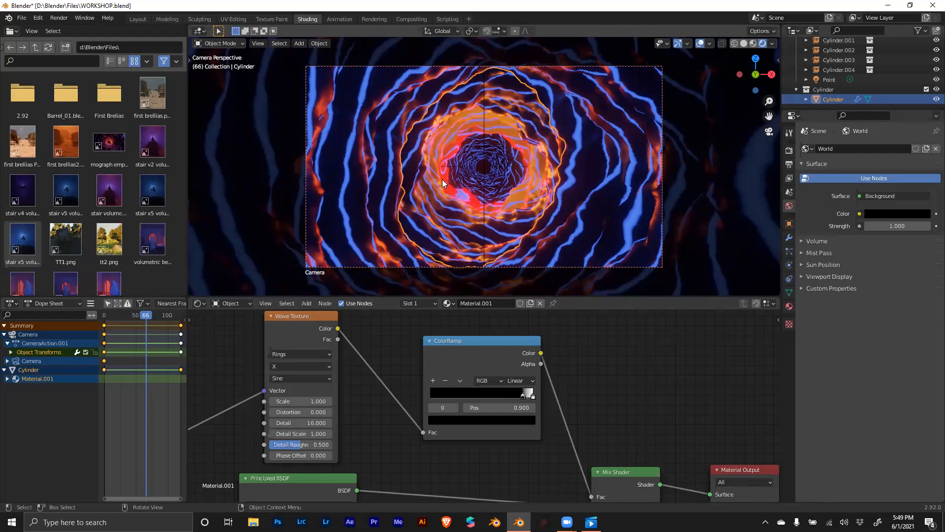
pyautogui.press('space')
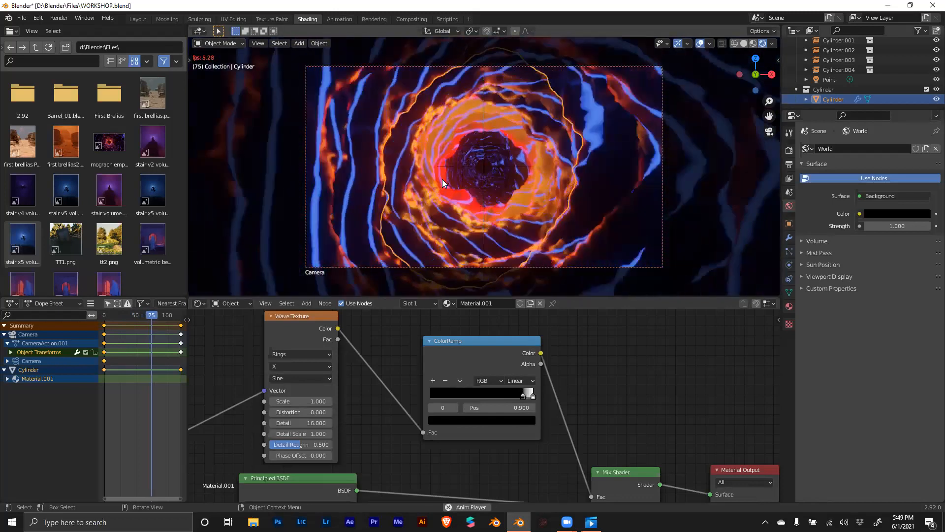
pyautogui.press('space')
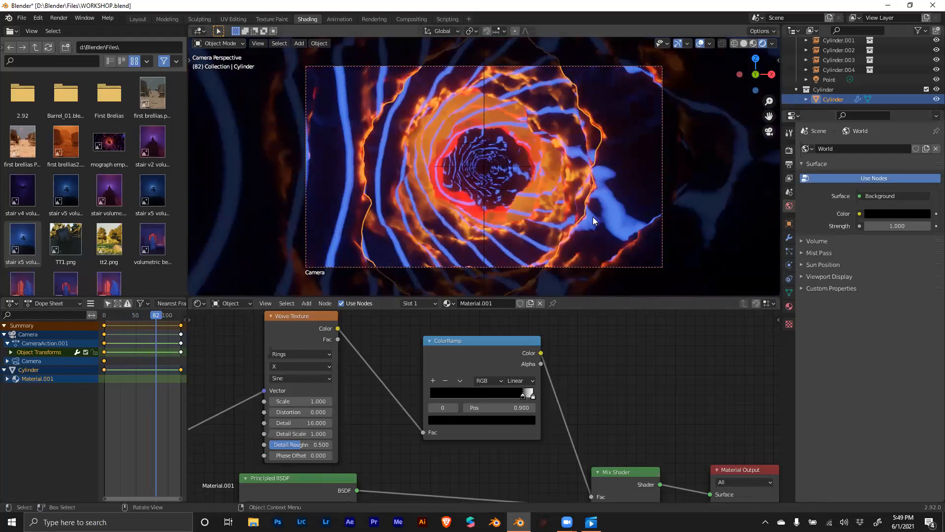
# Step: Enable Screen Space Reflections in the Eevee render settings
pyautogui.click(788, 151)
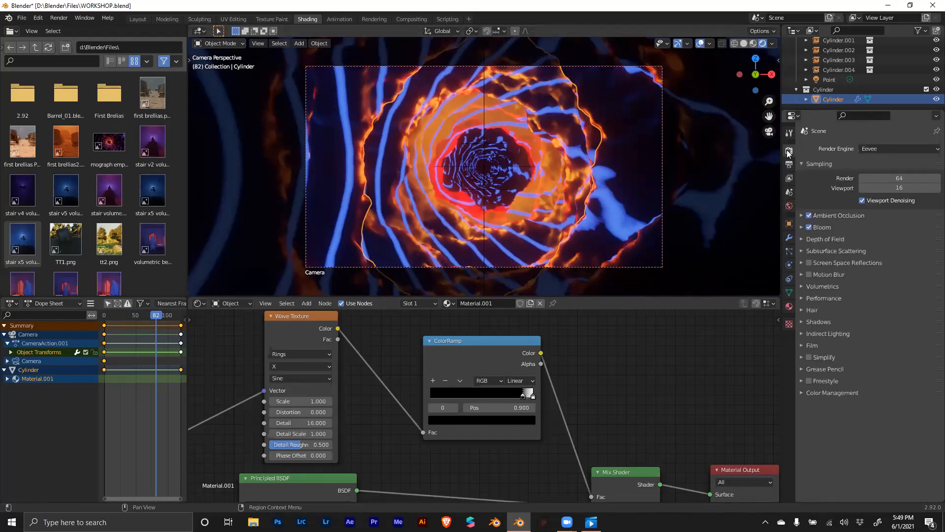
pyautogui.click(808, 263)
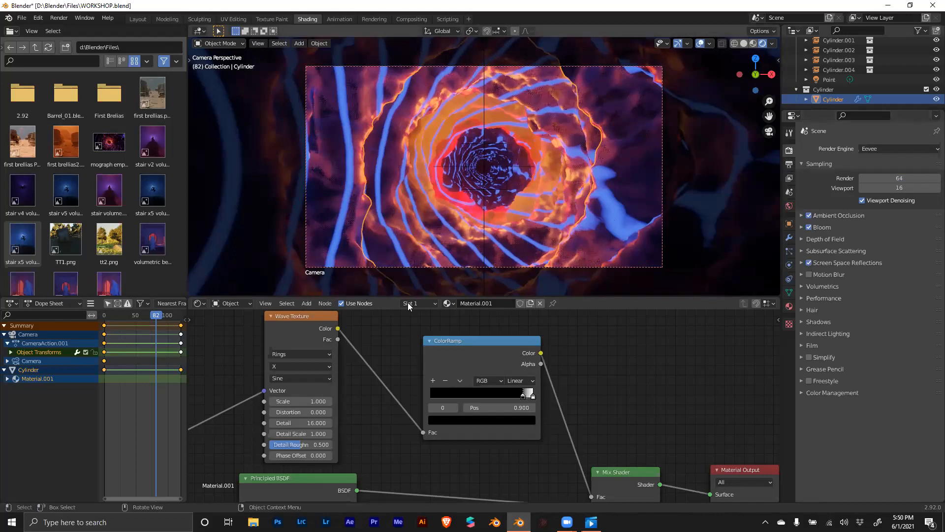
# Step: Switch to the Layout workspace and view the whole tunnel from outside the camera
pyautogui.click(137, 20)
pyautogui.moveTo(355, 203); pyautogui.dragTo(356, 228, button='middle')
pyautogui.scroll(-12, 356, 228)
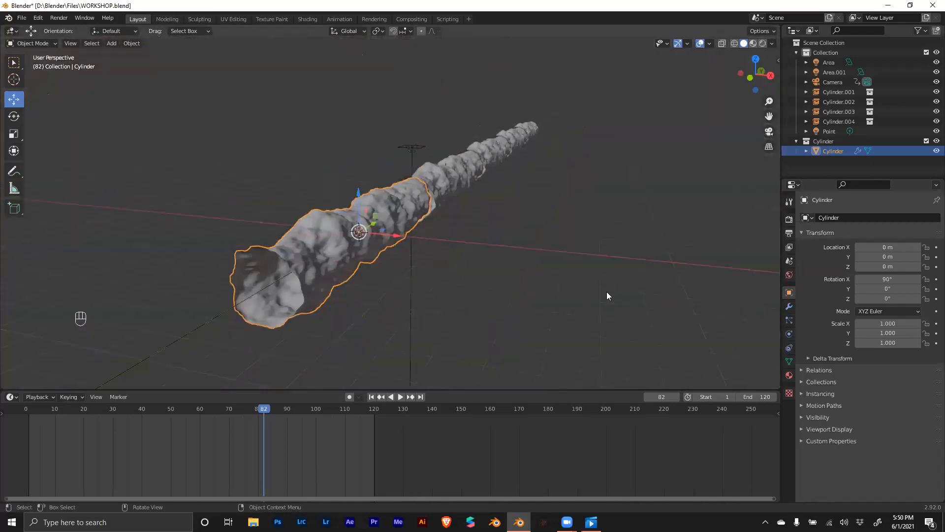
# Step: Try parenting the Point light to the Cylinder object, and undo the parenting and selection
pyautogui.click(824, 132)
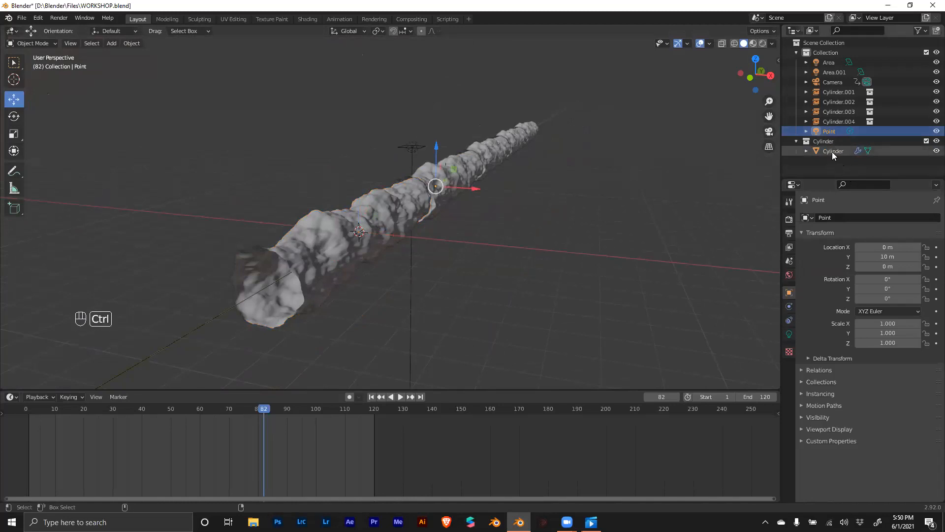
pyautogui.keyDown('ctrl'); pyautogui.click(833, 151); pyautogui.keyUp('ctrl')
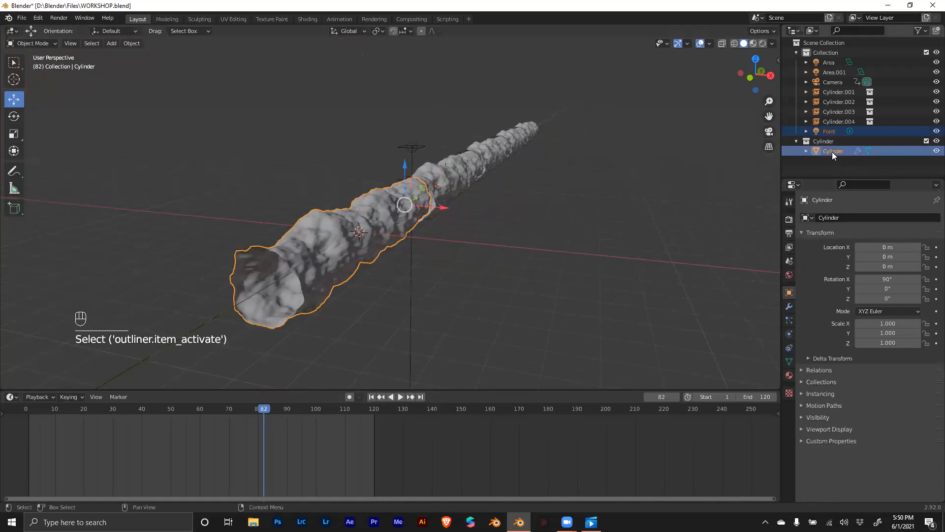
pyautogui.click(132, 44)
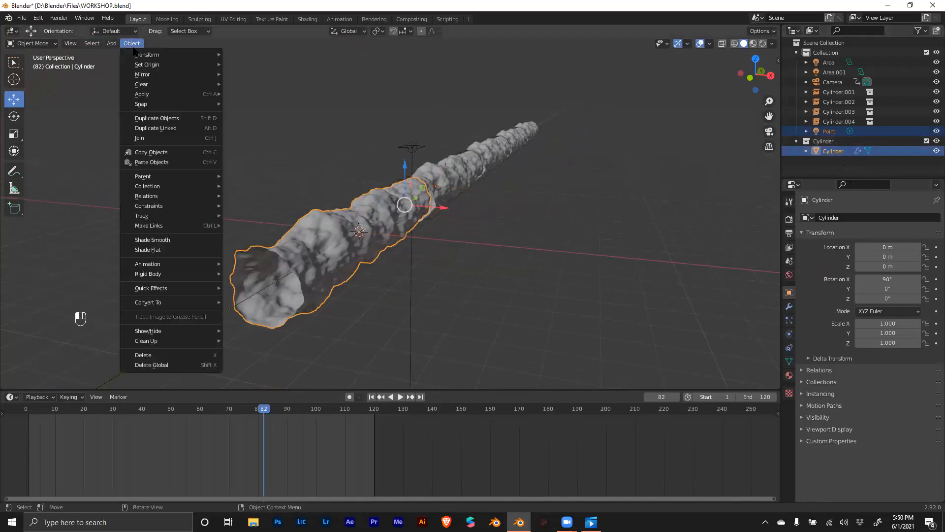
pyautogui.moveTo(188, 174)
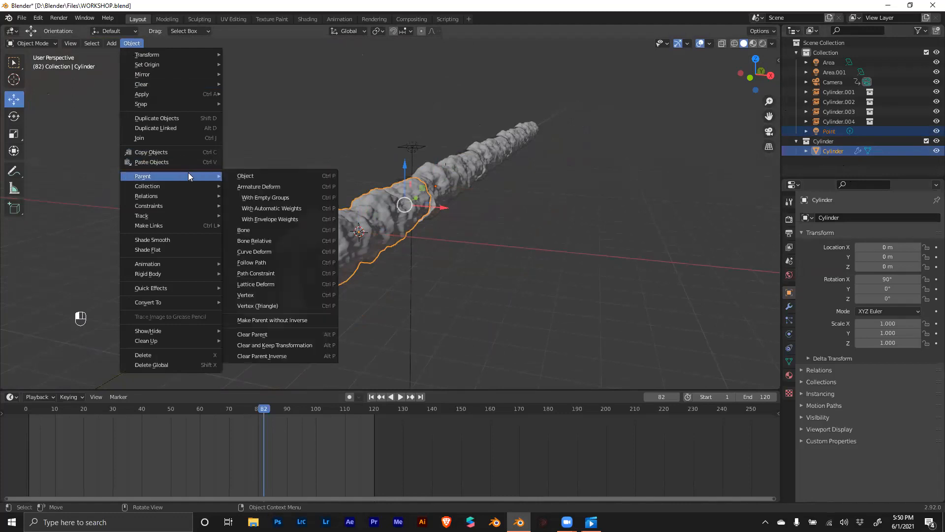
pyautogui.click(228, 175)
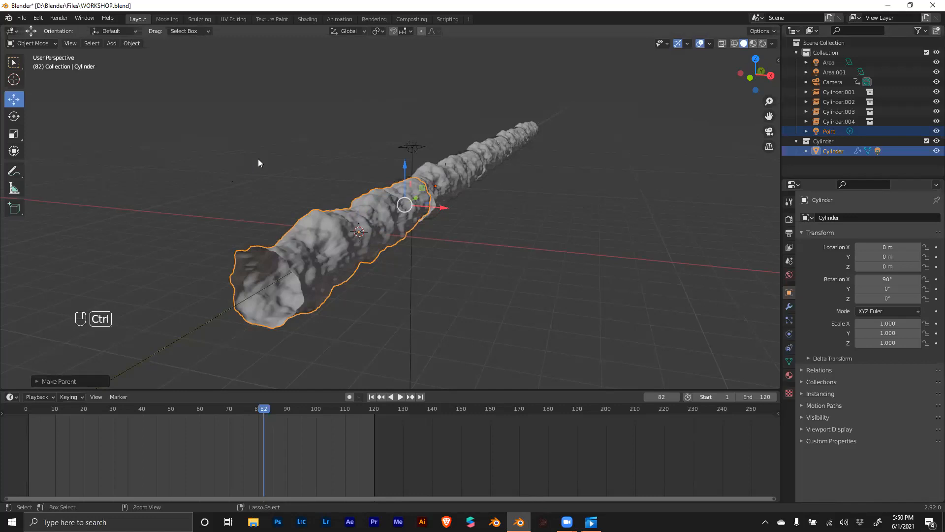
pyautogui.hotkey('ctrl', 'z')
pyautogui.hotkey('ctrl', 'z')
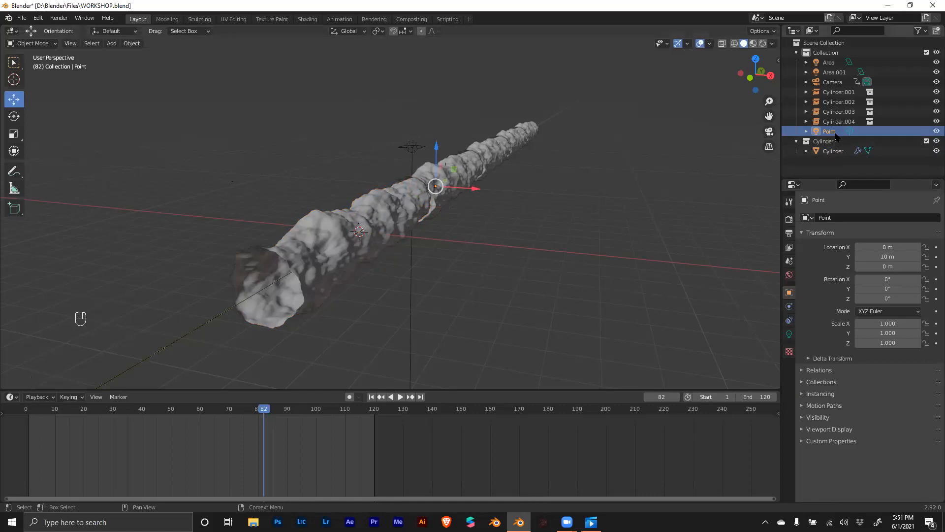
# Step: Parent the Point light to the Cylinder object with the Object parent type
pyautogui.click(824, 132)
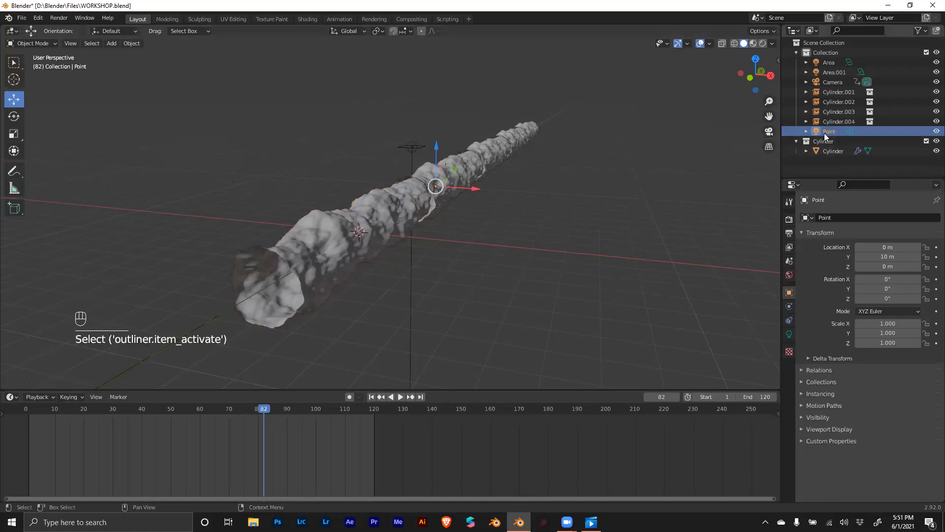
pyautogui.press('ctrl')
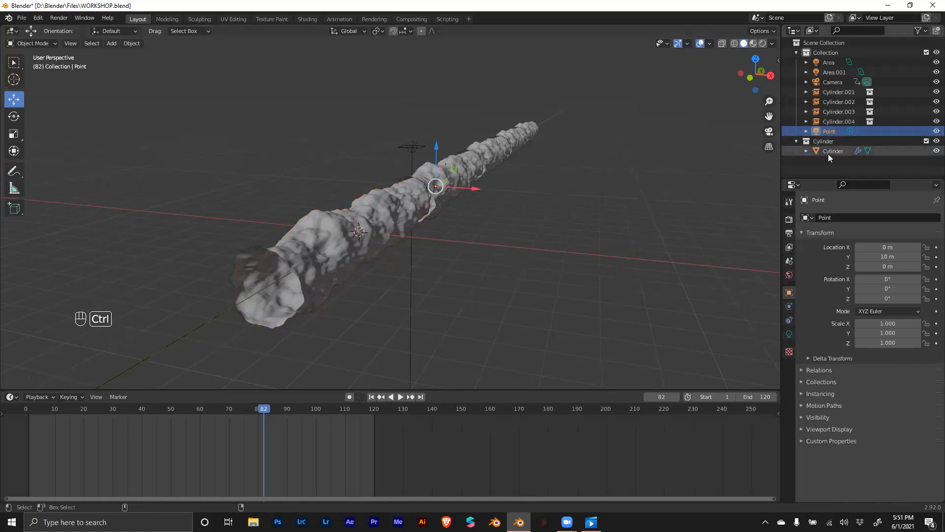
pyautogui.keyDown('ctrl'); pyautogui.click(829, 151); pyautogui.keyUp('ctrl')
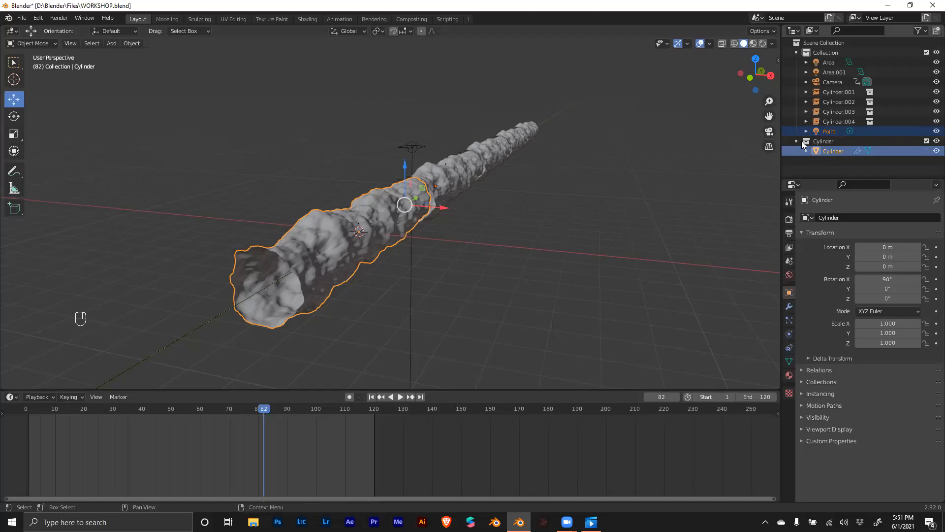
pyautogui.click(127, 43)
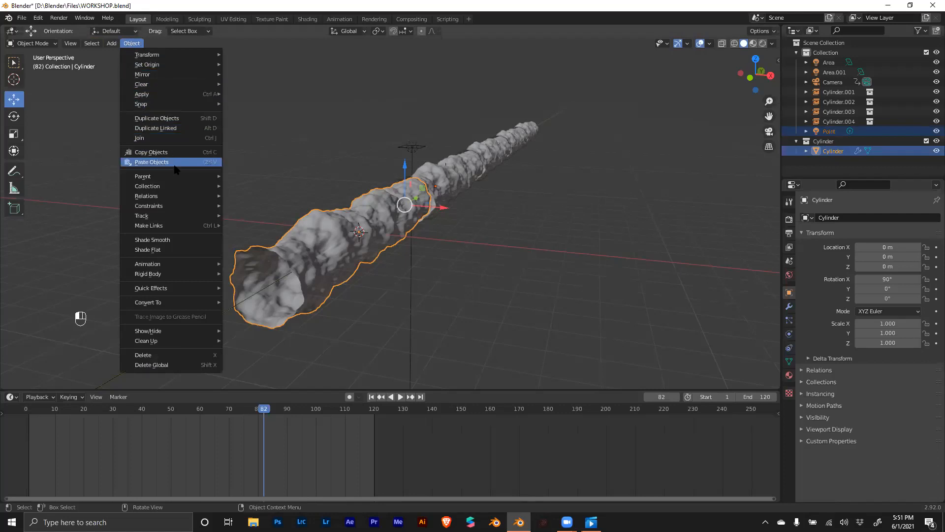
pyautogui.moveTo(174, 177)
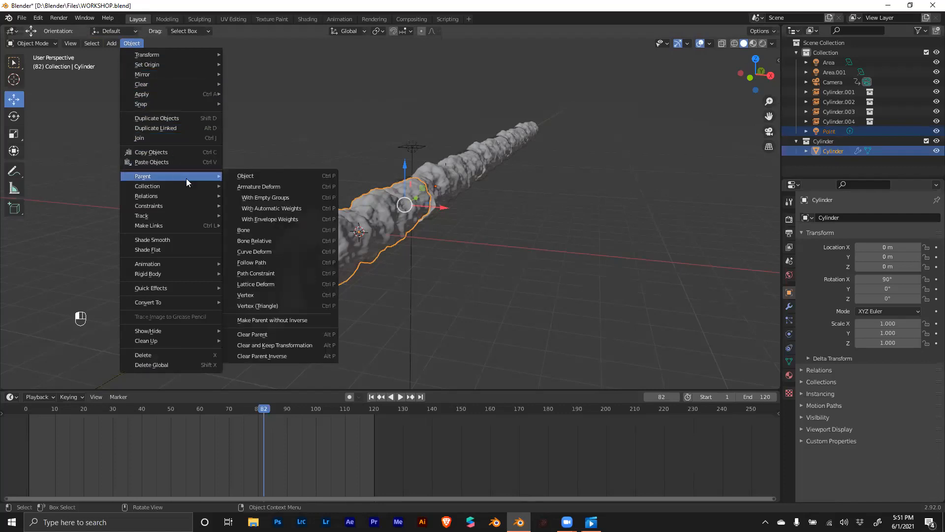
pyautogui.click(236, 177)
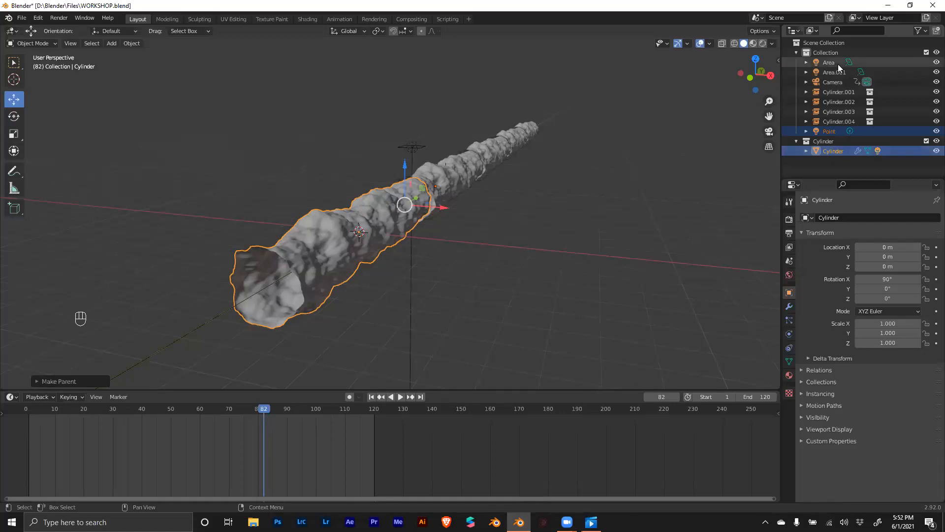
# Step: Parent the Area light to the Cylinder object with the Object parent type
pyautogui.click(835, 161)
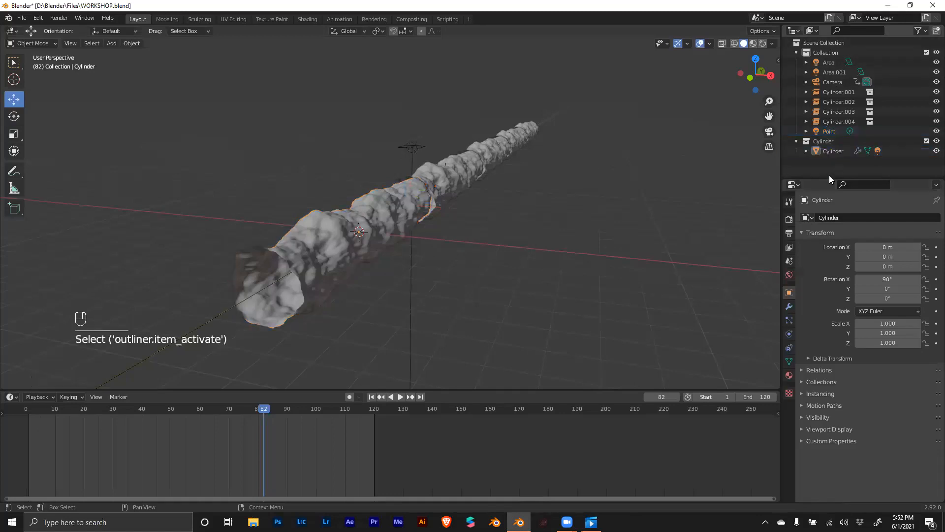
pyautogui.click(829, 63)
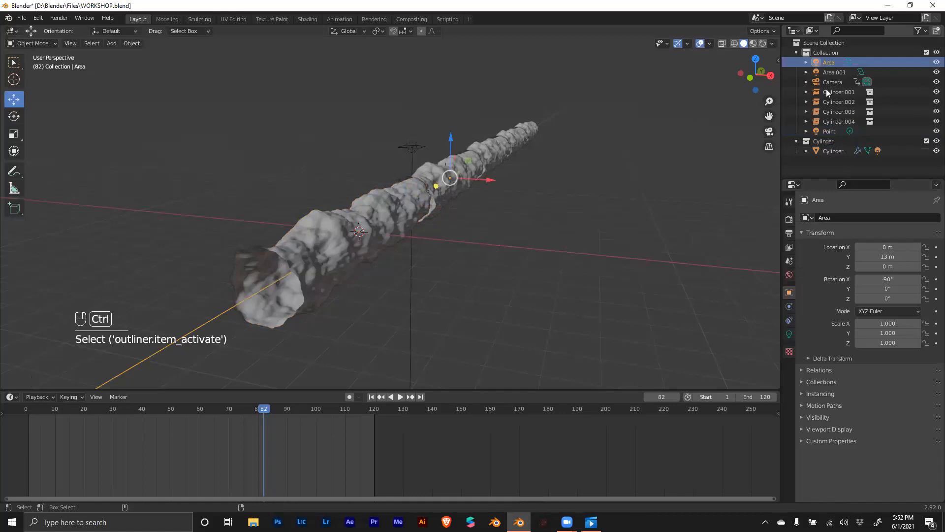
pyautogui.keyDown('ctrl'); pyautogui.click(832, 152); pyautogui.keyUp('ctrl')
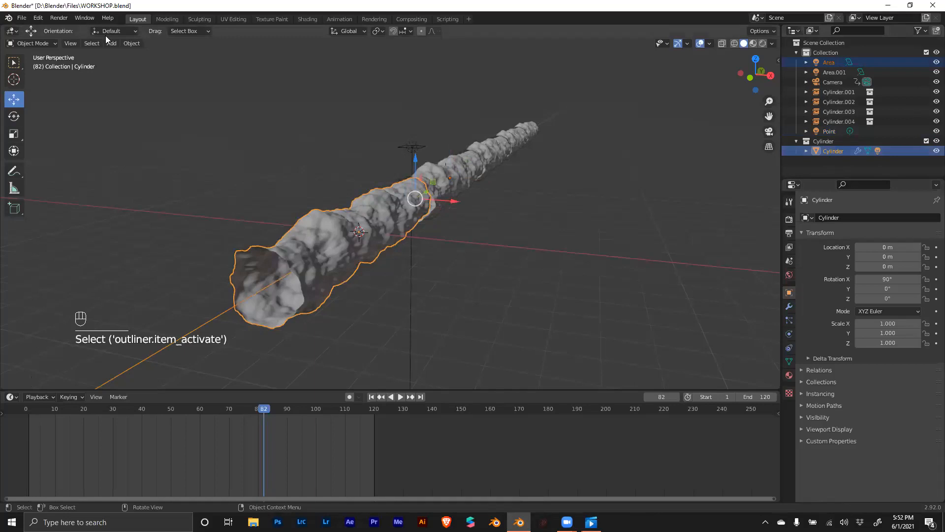
pyautogui.click(142, 44)
pyautogui.moveTo(198, 176)
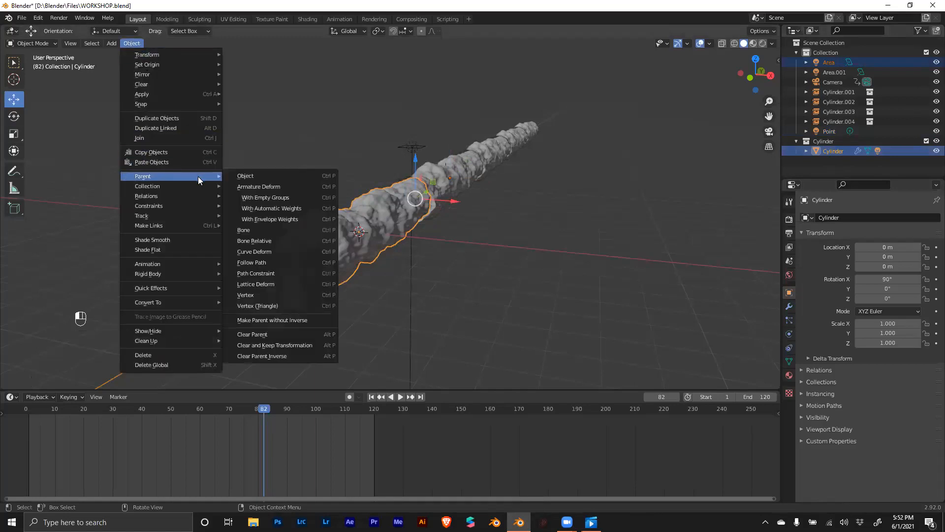
pyautogui.click(239, 177)
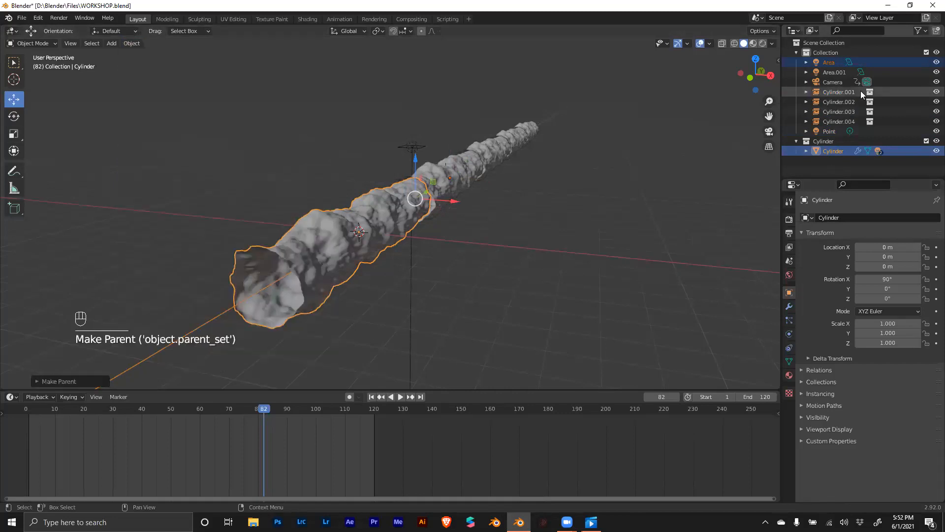
# Step: Parent the Area.001 light to the Cylinder object with the Object parent type
pyautogui.click(831, 73)
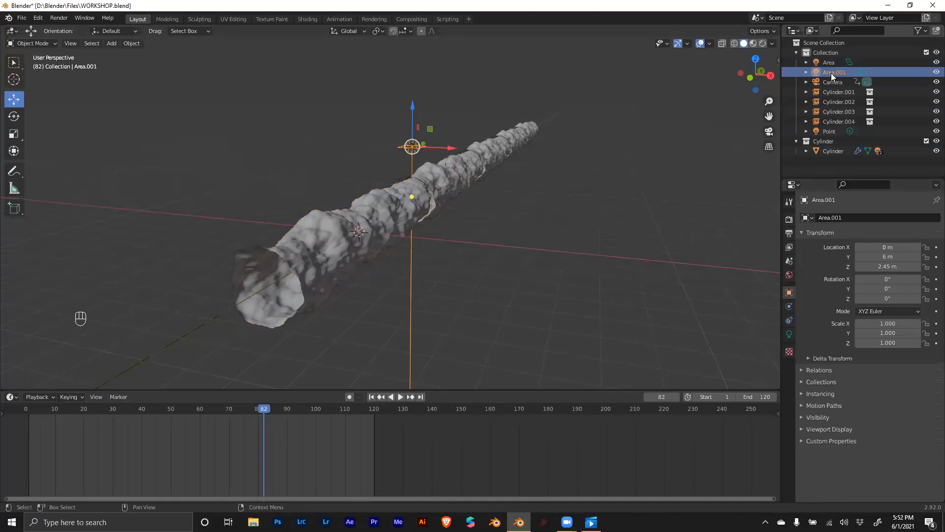
pyautogui.keyDown('ctrl'); pyautogui.click(833, 151); pyautogui.keyUp('ctrl')
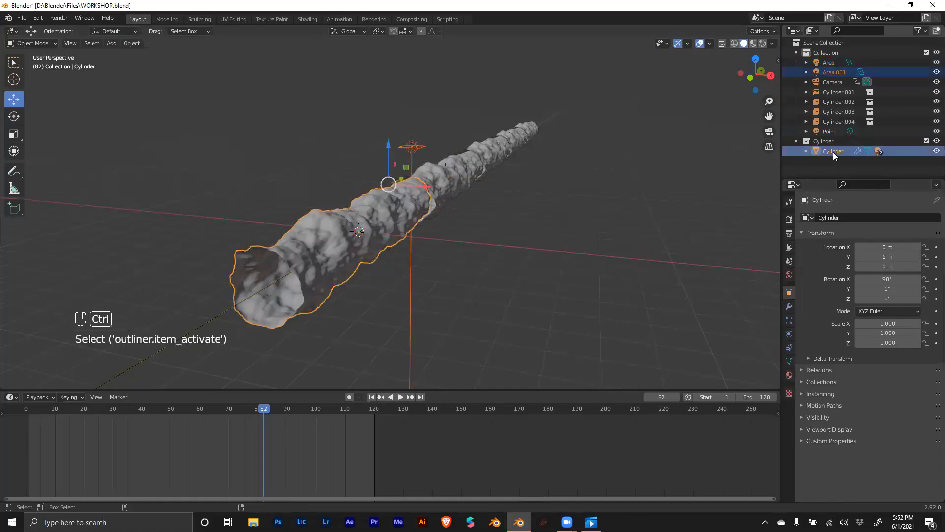
pyautogui.click(130, 43)
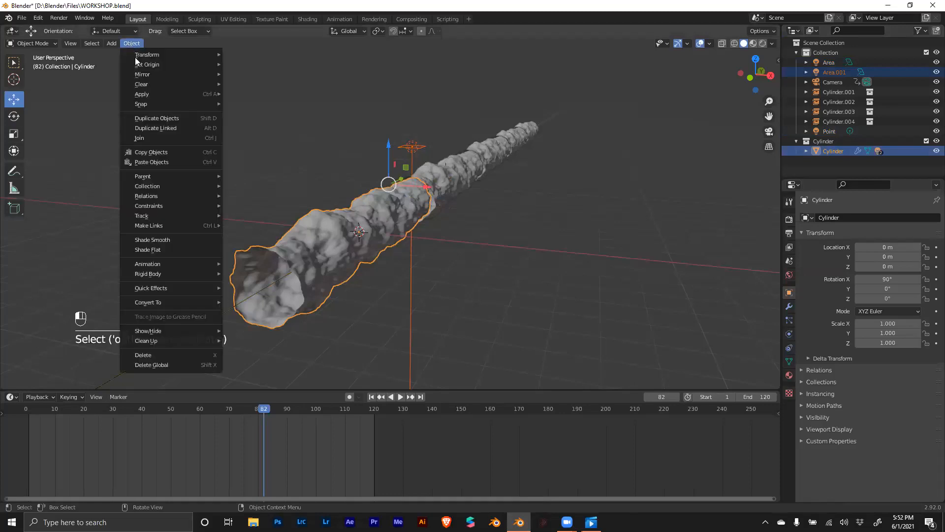
pyautogui.moveTo(201, 176)
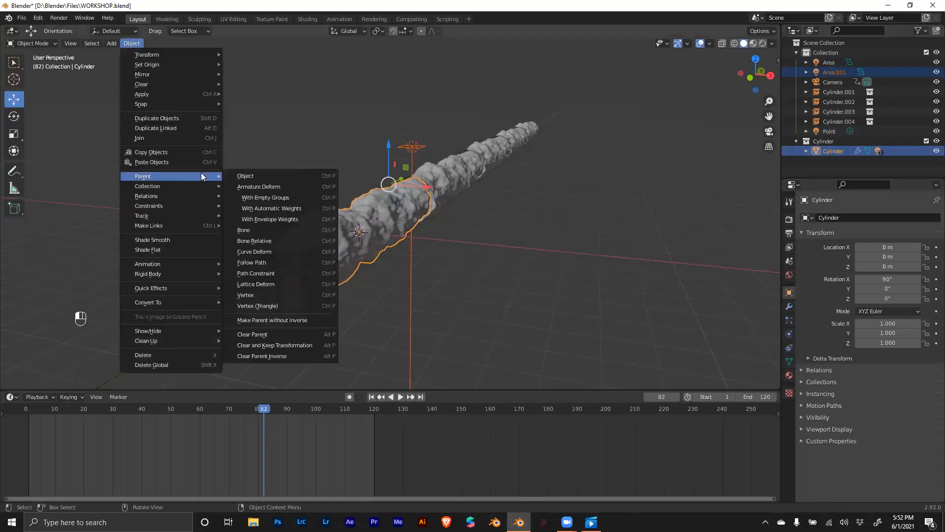
pyautogui.click(260, 178)
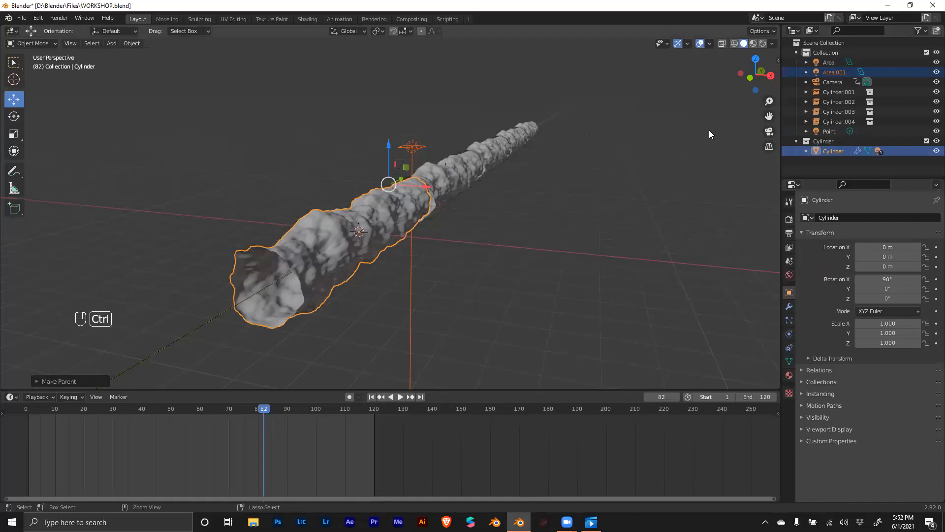
# Step: Undo the parenting of the Point, Area and Area.001 lights to the Cylinder object
pyautogui.hotkey('ctrl', 'z')
pyautogui.hotkey('ctrl', 'z')
pyautogui.hotkey('ctrl', 'z')
pyautogui.hotkey('ctrl', 'z')
pyautogui.hotkey('ctrl', 'z')
pyautogui.hotkey('ctrl', 'z')
pyautogui.hotkey('ctrl', 'z')
pyautogui.hotkey('ctrl', 'z')
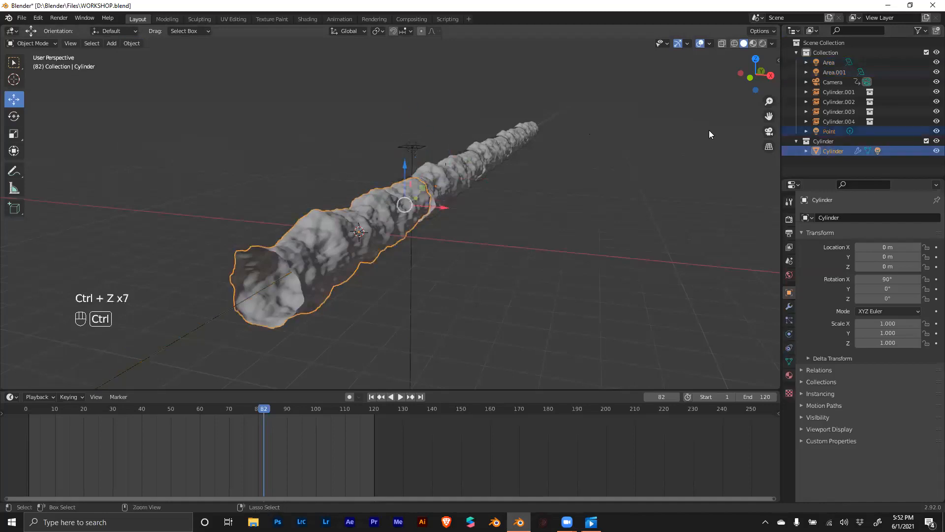
# Step: Parent the Point light to the Camera with the Object parent type
pyautogui.click(833, 141)
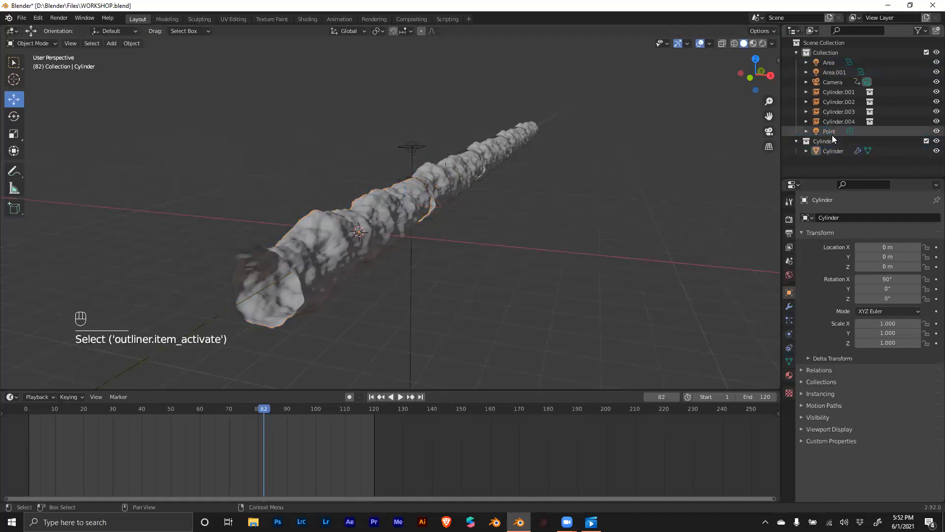
pyautogui.keyDown('ctrl'); pyautogui.click(831, 131); pyautogui.keyUp('ctrl')
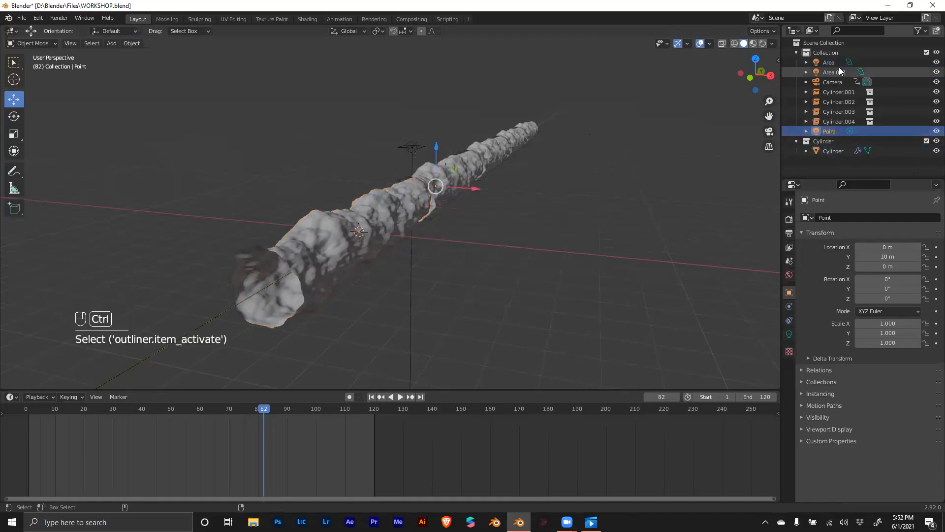
pyautogui.keyDown('ctrl'); pyautogui.click(833, 81); pyautogui.keyUp('ctrl')
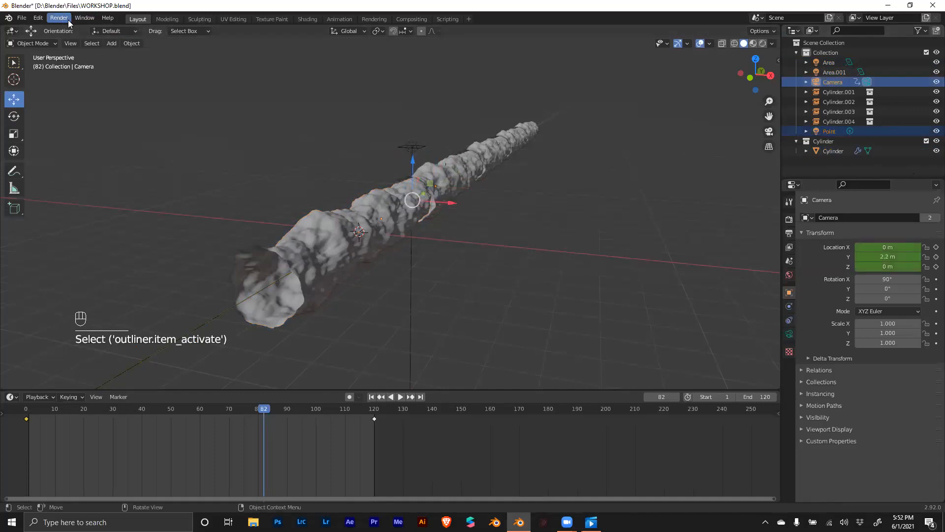
pyautogui.click(131, 44)
pyautogui.moveTo(199, 174)
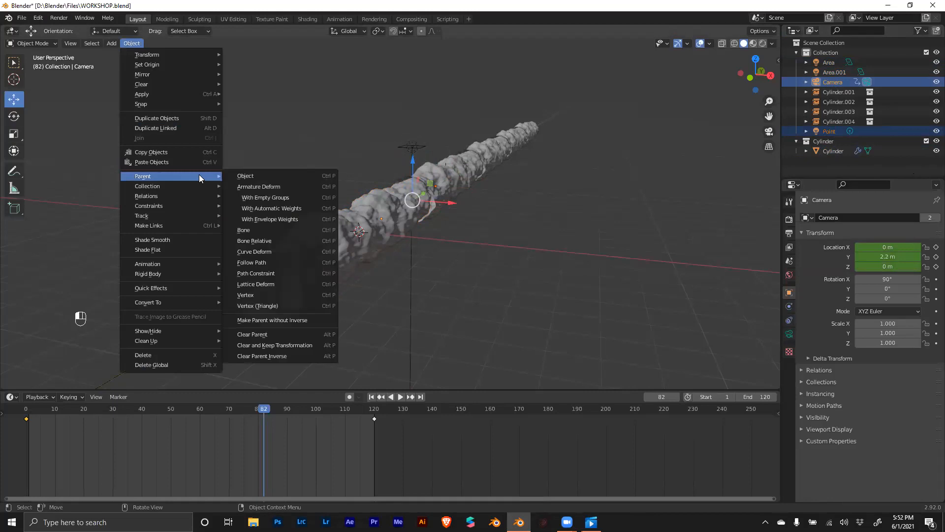
pyautogui.click(238, 178)
# Step: Parent the Area light to the Camera with the Object parent type
pyautogui.click(826, 62)
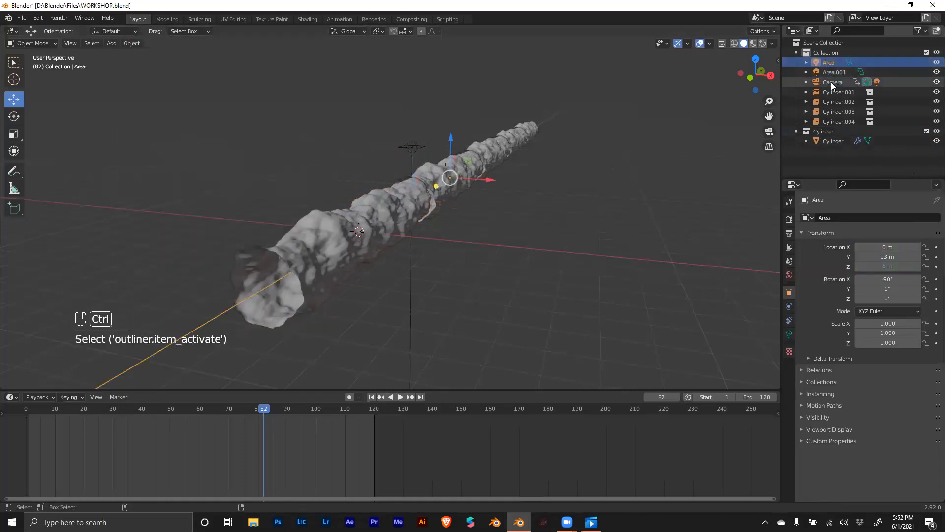
pyautogui.keyDown('ctrl'); pyautogui.click(830, 82); pyautogui.keyUp('ctrl')
pyautogui.click(132, 44)
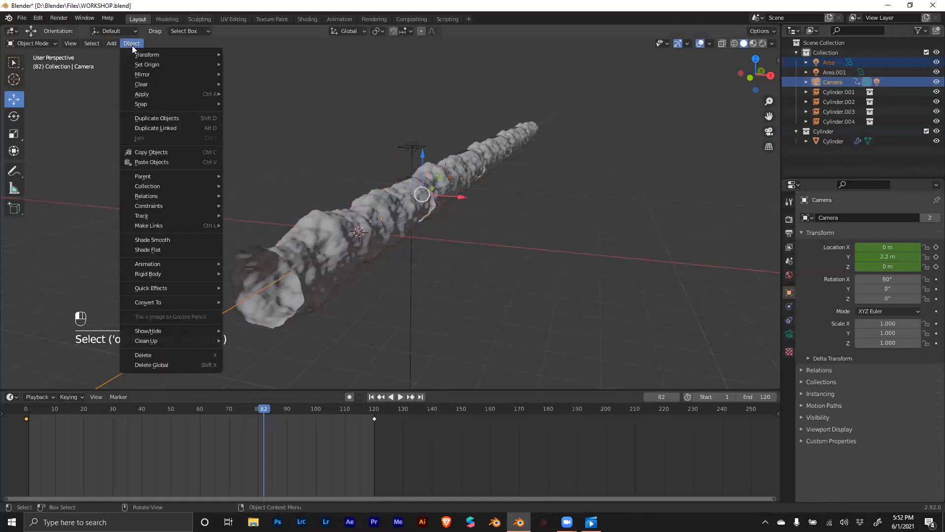
pyautogui.moveTo(217, 181)
pyautogui.click(263, 176)
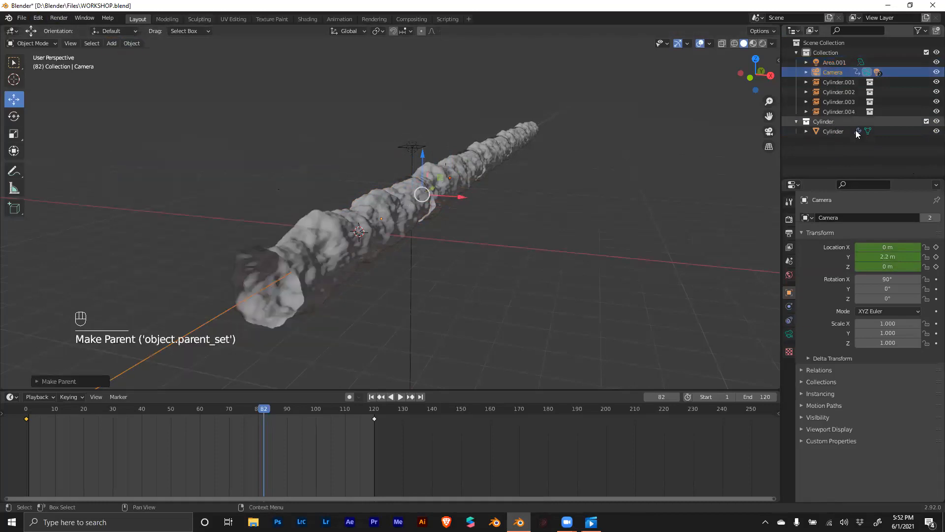
# Step: Parent the Area.001 light to the Camera with the Object parent type
pyautogui.keyDown('ctrl'); pyautogui.click(842, 63); pyautogui.keyUp('ctrl')
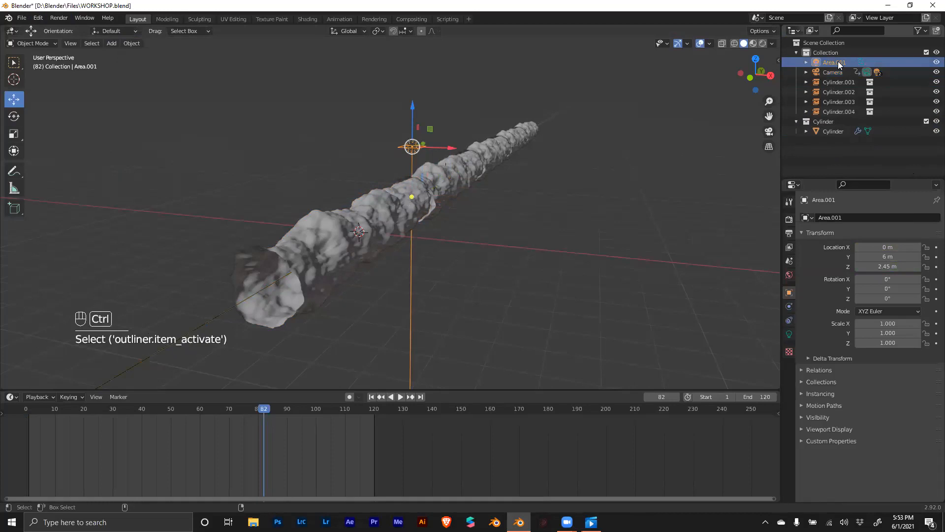
pyautogui.keyDown('ctrl'); pyautogui.click(839, 73); pyautogui.keyUp('ctrl')
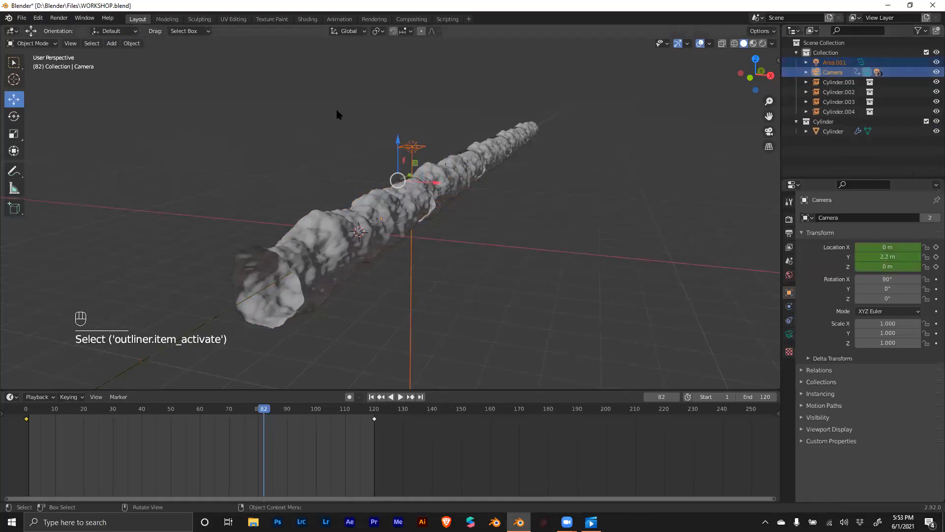
pyautogui.click(127, 44)
pyautogui.moveTo(204, 176)
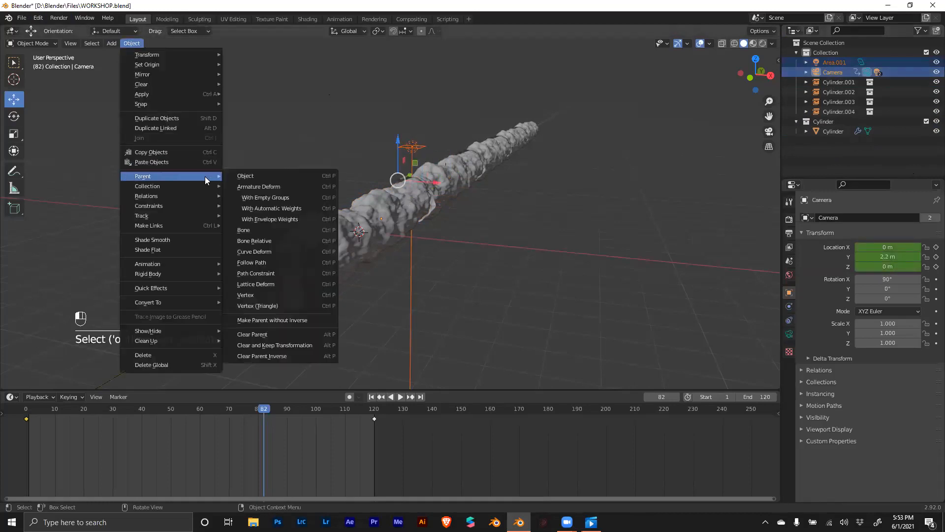
pyautogui.click(248, 176)
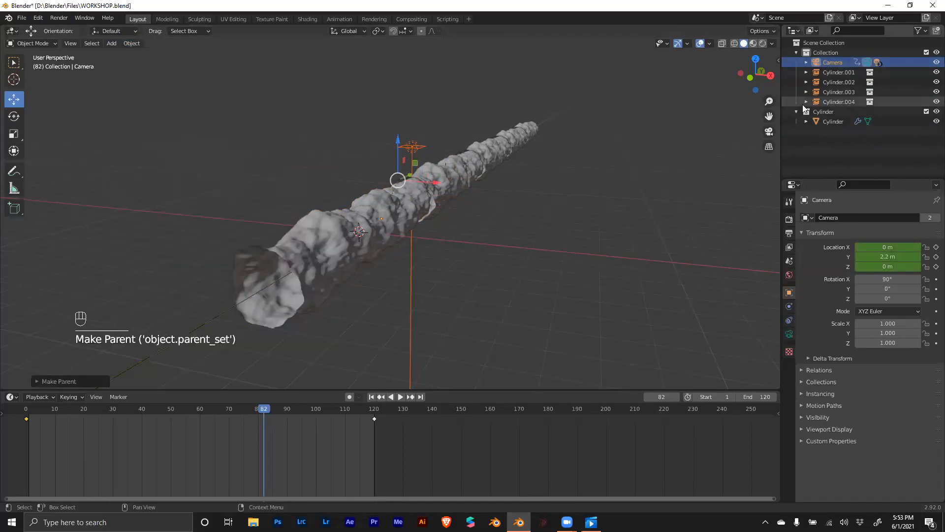
# Step: Switch the viewport to wireframe shading and play the animation from frame 0 to check how the lights move with the camera
pyautogui.click(635, 186)
pyautogui.moveTo(635, 186); pyautogui.dragTo(601, 191, button='middle')
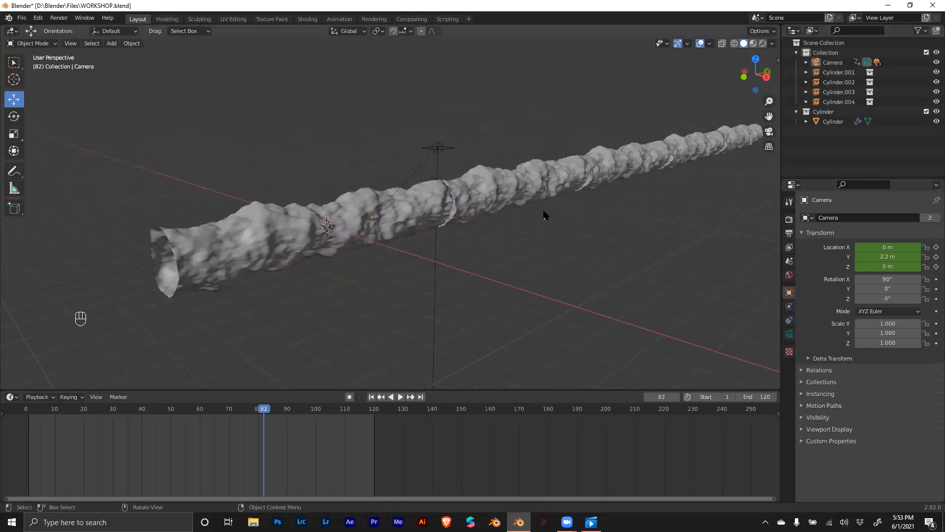
pyautogui.press('z')
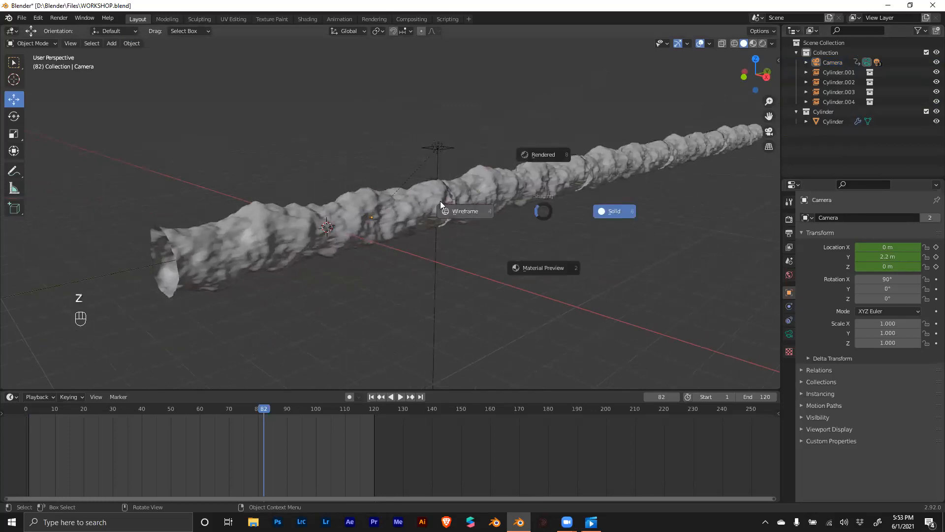
pyautogui.click(440, 201)
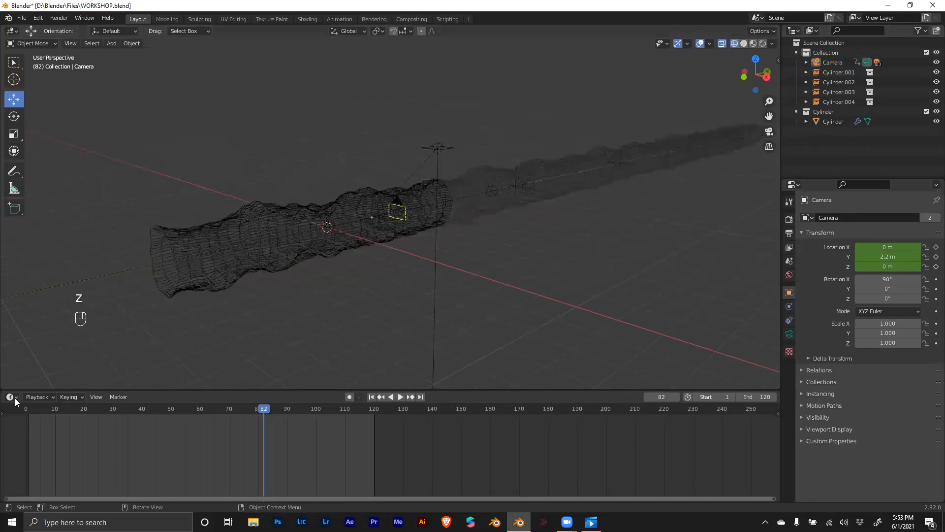
pyautogui.click(26, 408)
pyautogui.press('space')
pyautogui.click(356, 162)
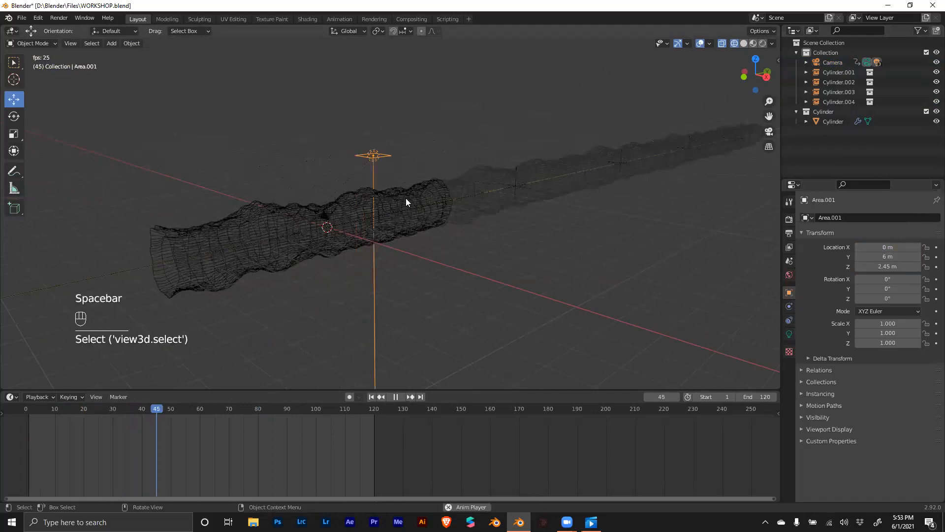
# Step: Expand the Camera's children, check the Area.001 and Point lights during playback, and return to frame 0
pyautogui.click(806, 62)
pyautogui.click(836, 111)
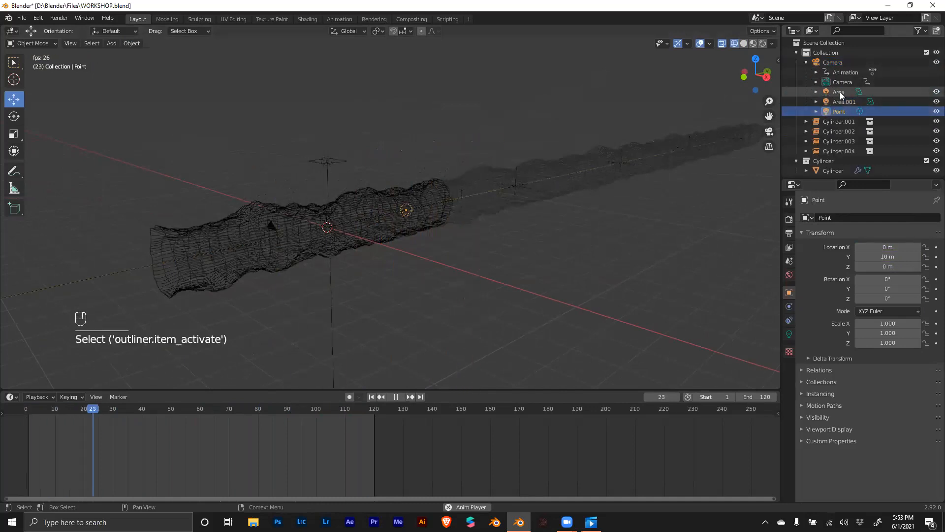
pyautogui.click(840, 103)
pyautogui.click(837, 111)
pyautogui.press('space')
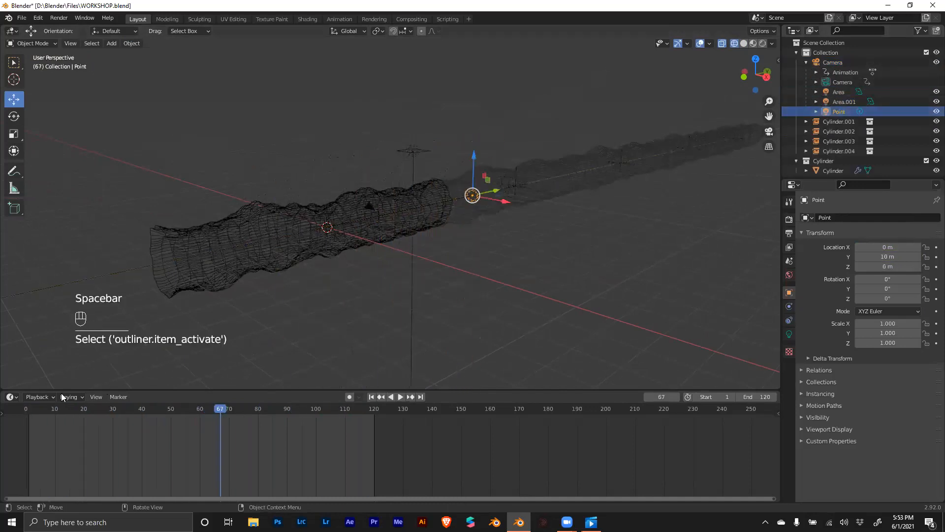
pyautogui.click(25, 406)
# Step: Preview the fly-through from frame 0 through the camera in rendered shading, and return the viewport to solid shading
pyautogui.press('z')
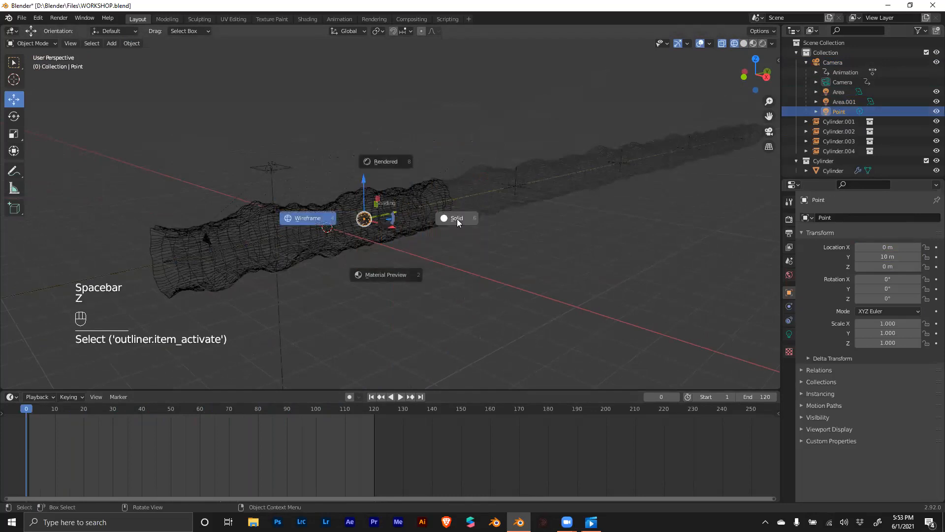
pyautogui.click(456, 219)
pyautogui.press('z')
pyautogui.click(464, 168)
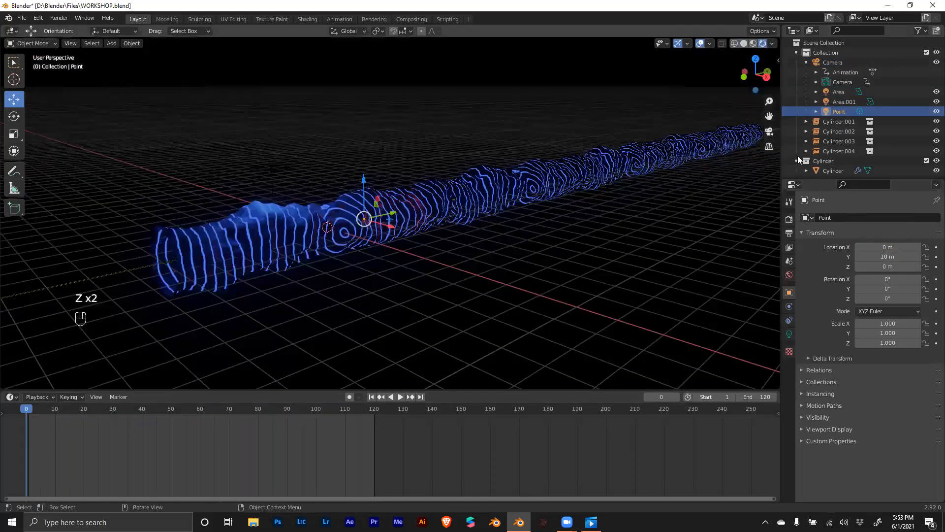
pyautogui.click(769, 130)
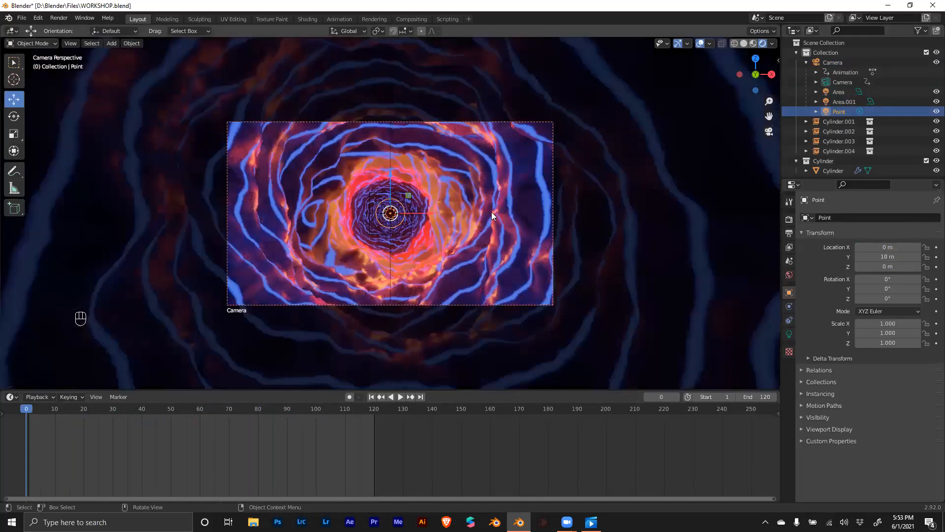
pyautogui.press('space')
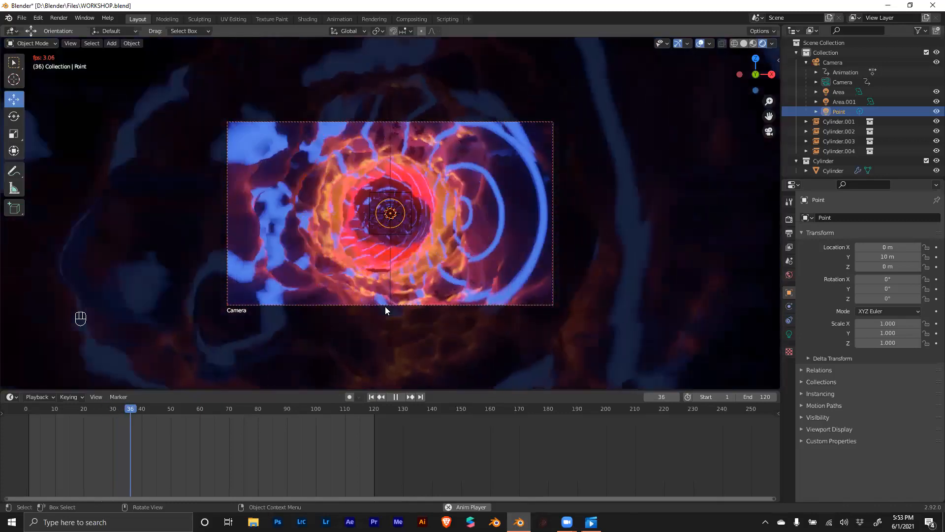
pyautogui.press('space')
pyautogui.press('z')
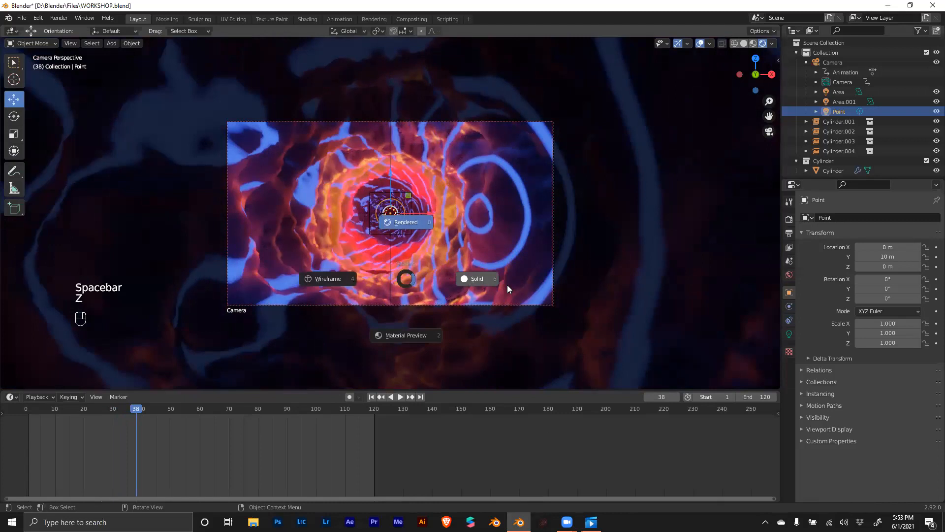
pyautogui.click(507, 284)
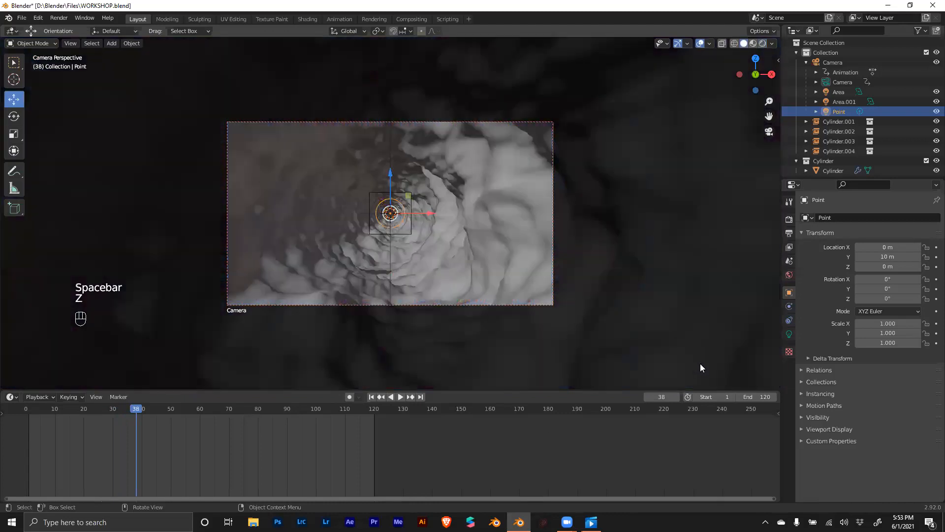
# Step: Set the render output's file format to FFmpeg Video
pyautogui.click(789, 234)
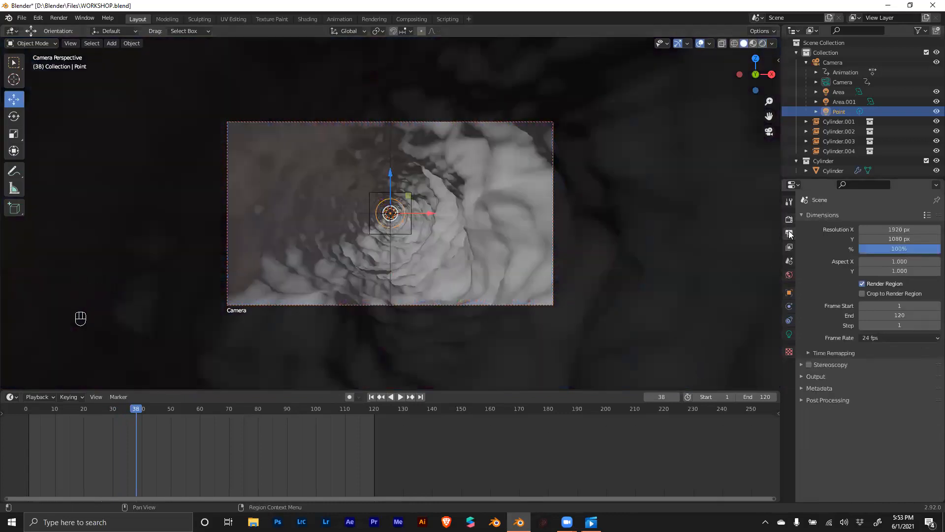
pyautogui.click(799, 376)
pyautogui.scroll(-1, 854, 384)
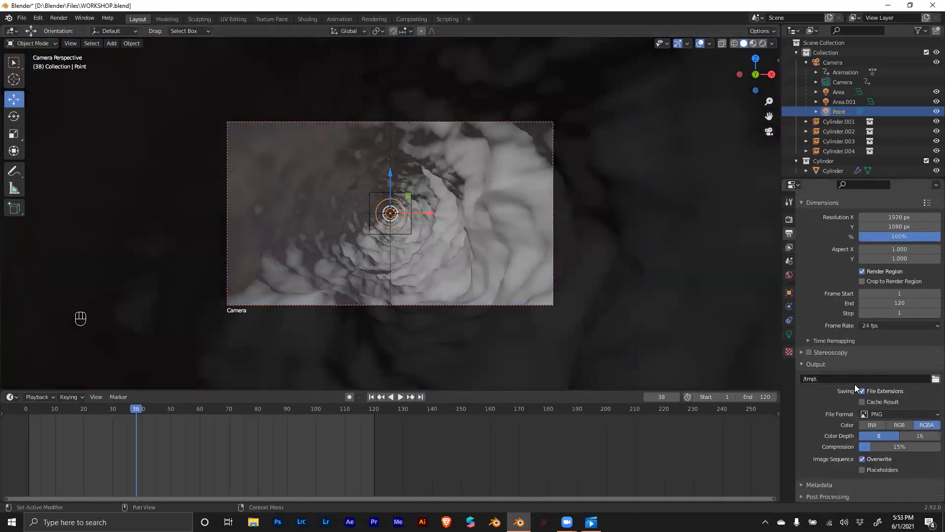
pyautogui.click(870, 413)
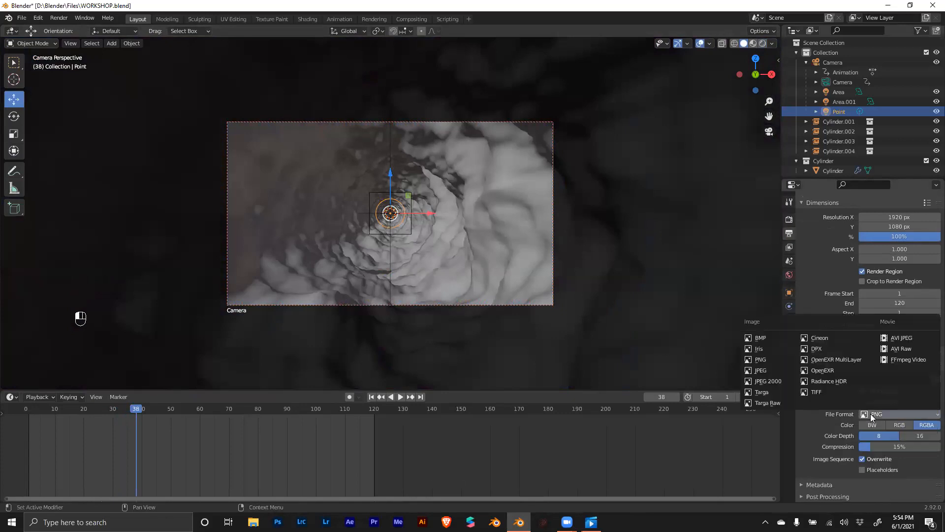
pyautogui.click(907, 362)
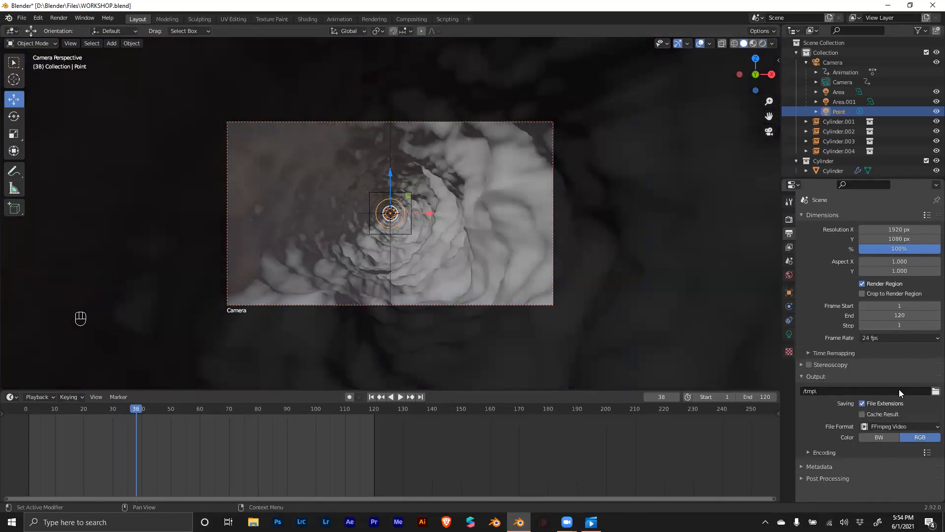
pyautogui.click(877, 426)
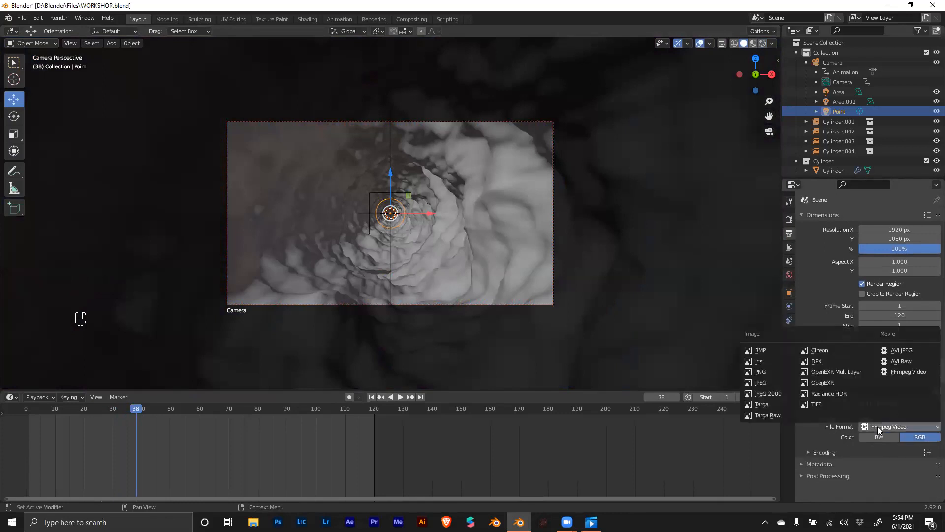
pyautogui.click(905, 372)
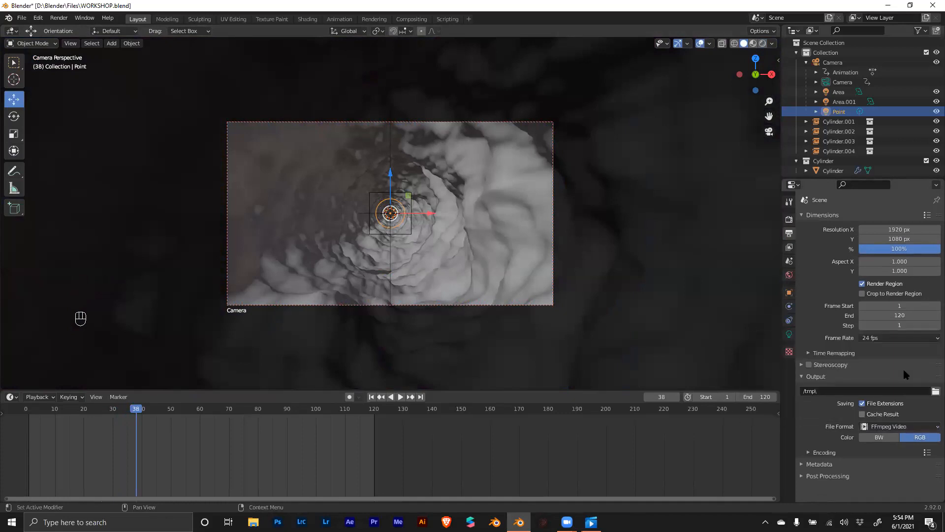
# Step: Set the video encoding container to MPEG-4
pyautogui.click(809, 451)
pyautogui.scroll(-4, 822, 433)
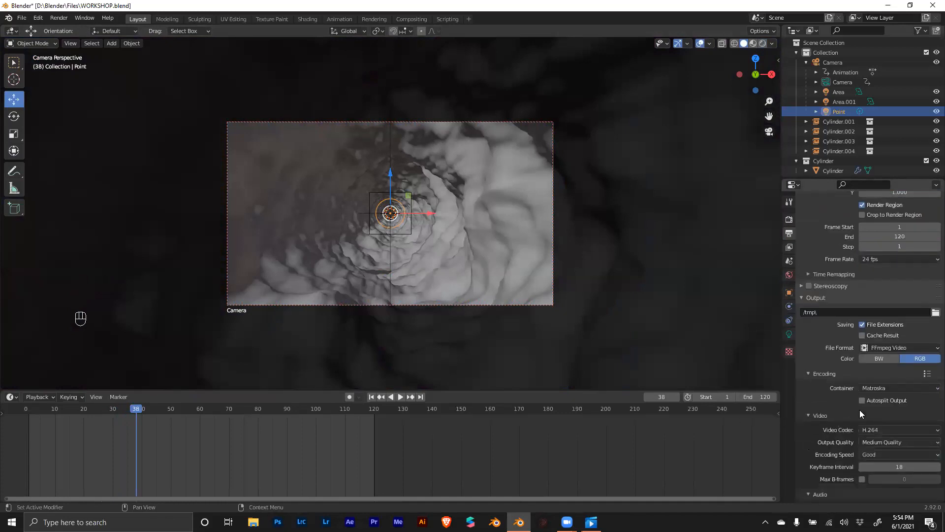
pyautogui.click(883, 388)
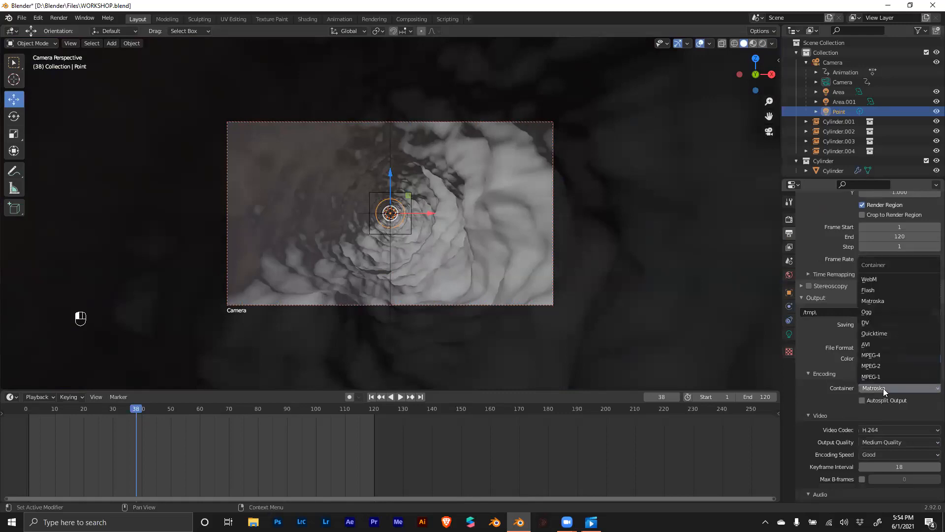
pyautogui.click(872, 355)
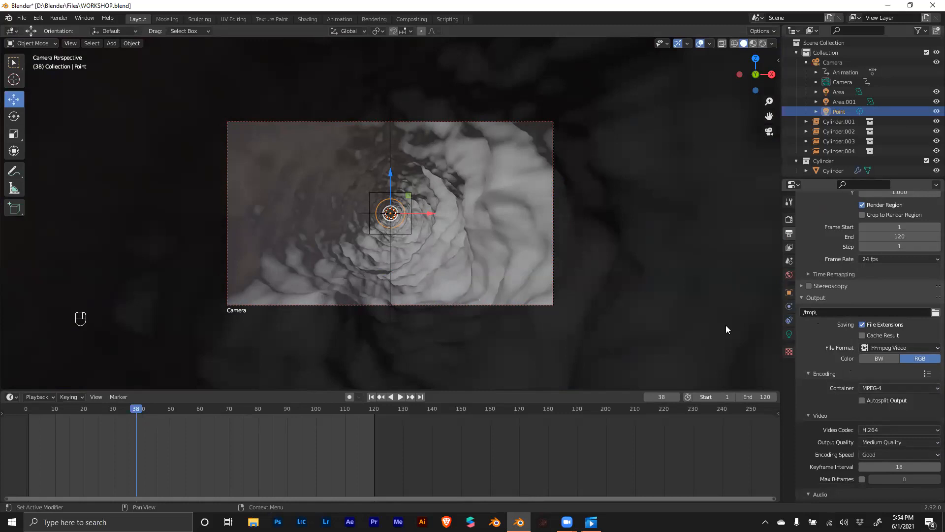
# Step: Collapse the output file settings, return the timeline to frame 0 and leave the camera view
pyautogui.click(54, 18)
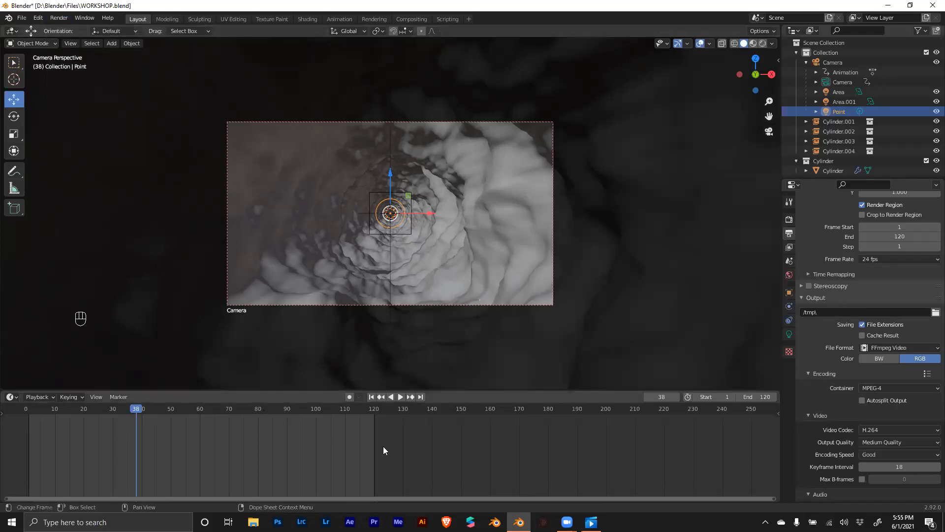
pyautogui.click(59, 17)
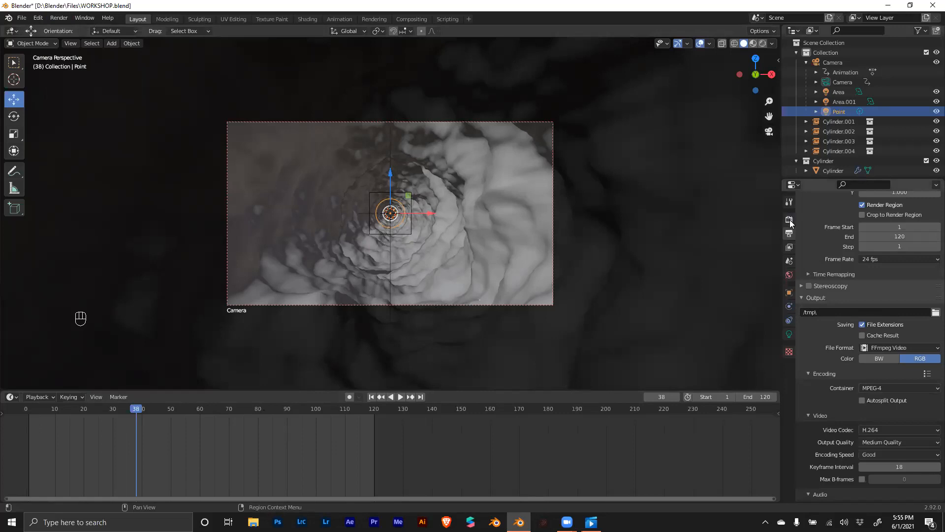
pyautogui.click(801, 299)
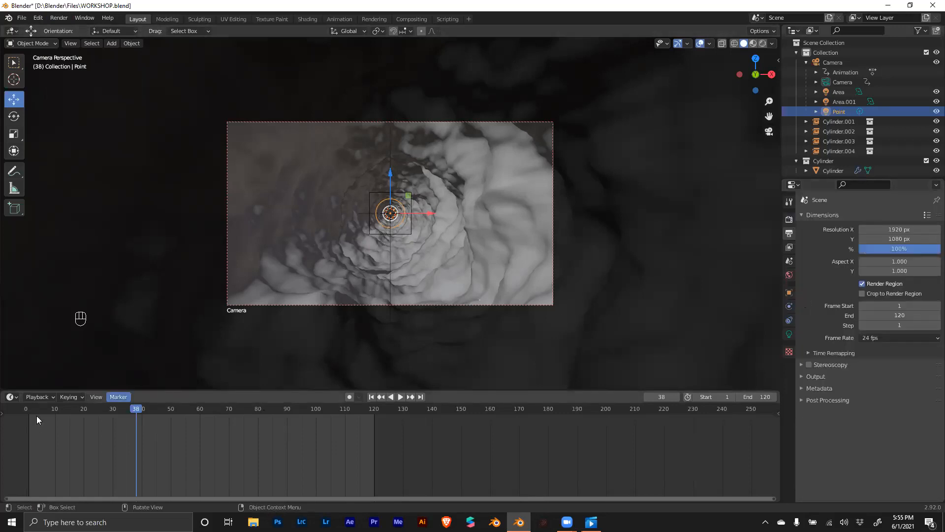
pyautogui.click(23, 407)
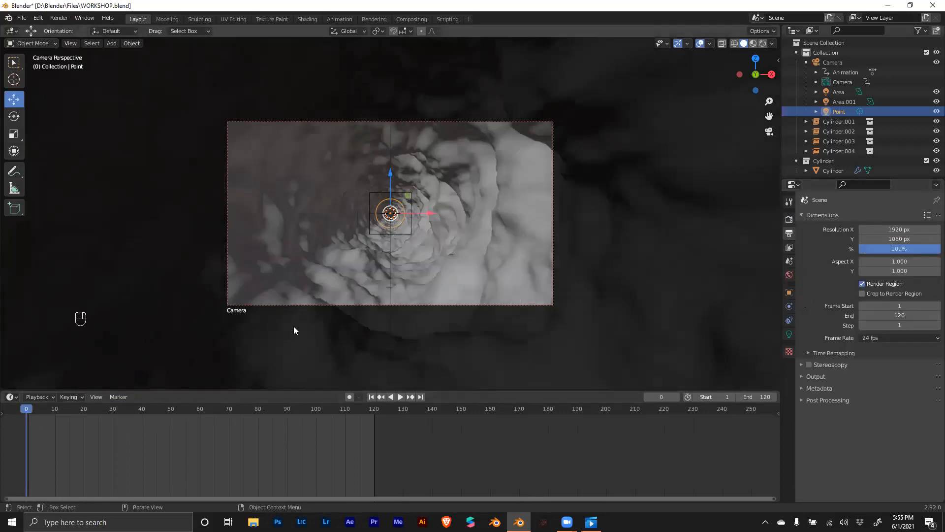
pyautogui.moveTo(351, 293); pyautogui.dragTo(385, 276, button='middle')
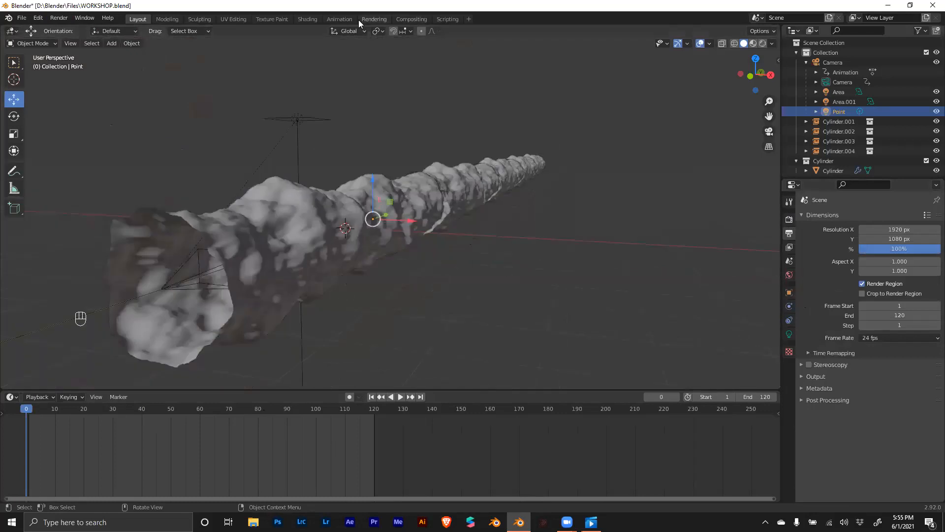
# Step: Examine the tunnel cylinder's material nodes in the Shading workspace, return to the Layout workspace and clear the selection
pyautogui.click(306, 19)
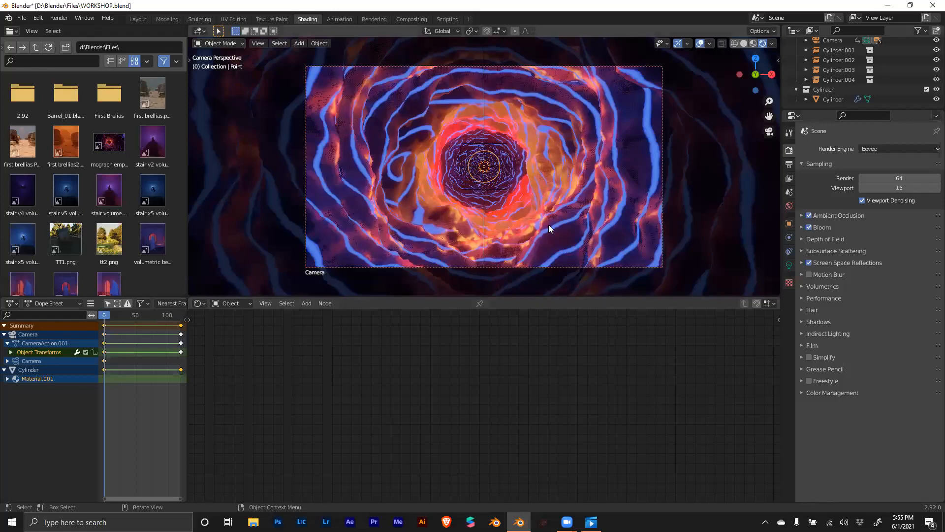
pyautogui.click(548, 224)
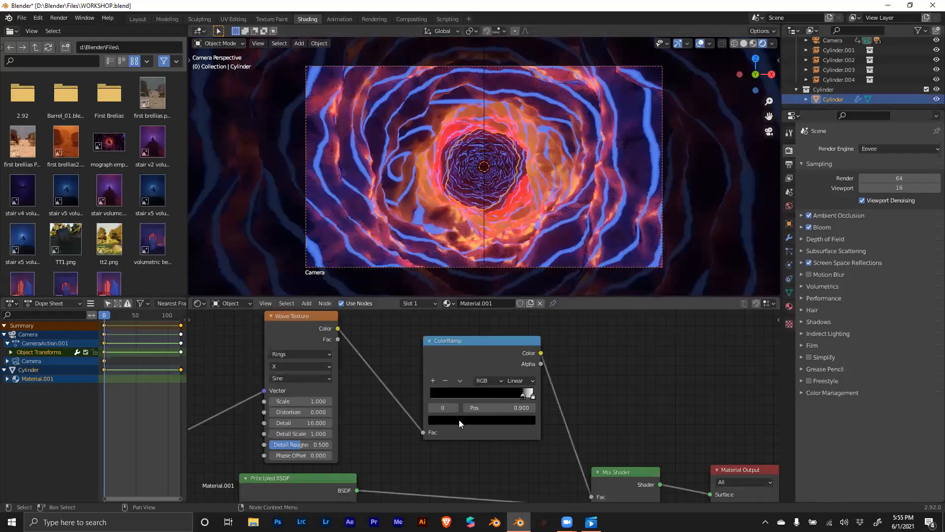
pyautogui.click(139, 19)
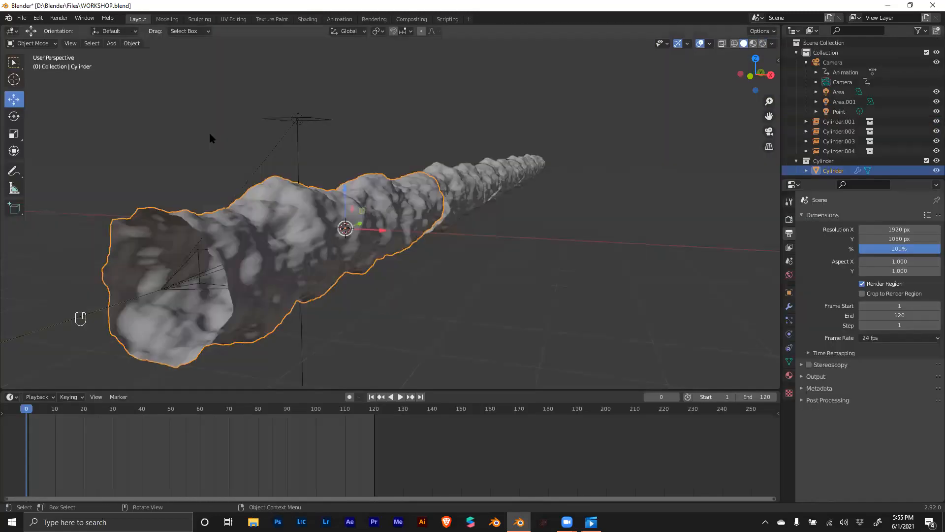
pyautogui.click(519, 289)
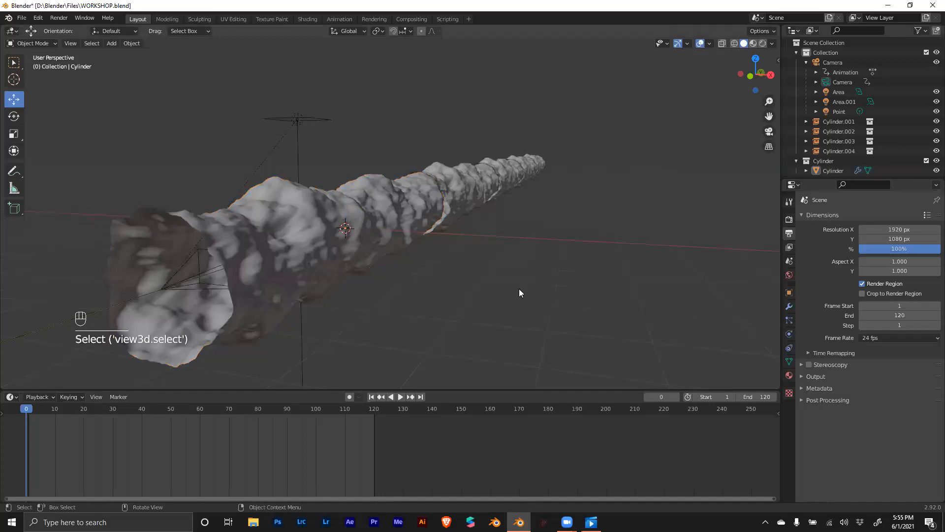